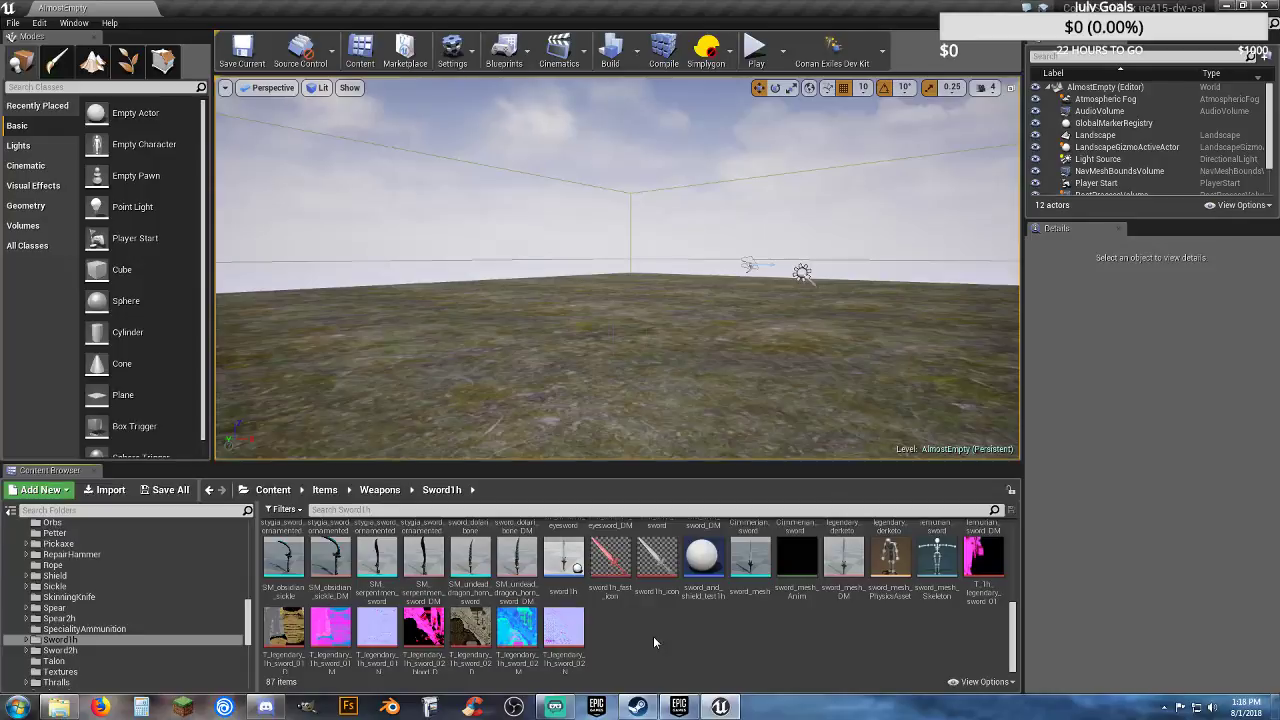
# Step: Look through the one-handed sword assets in the Sword1h weapons folder
pyautogui.scroll(5, 653, 636)
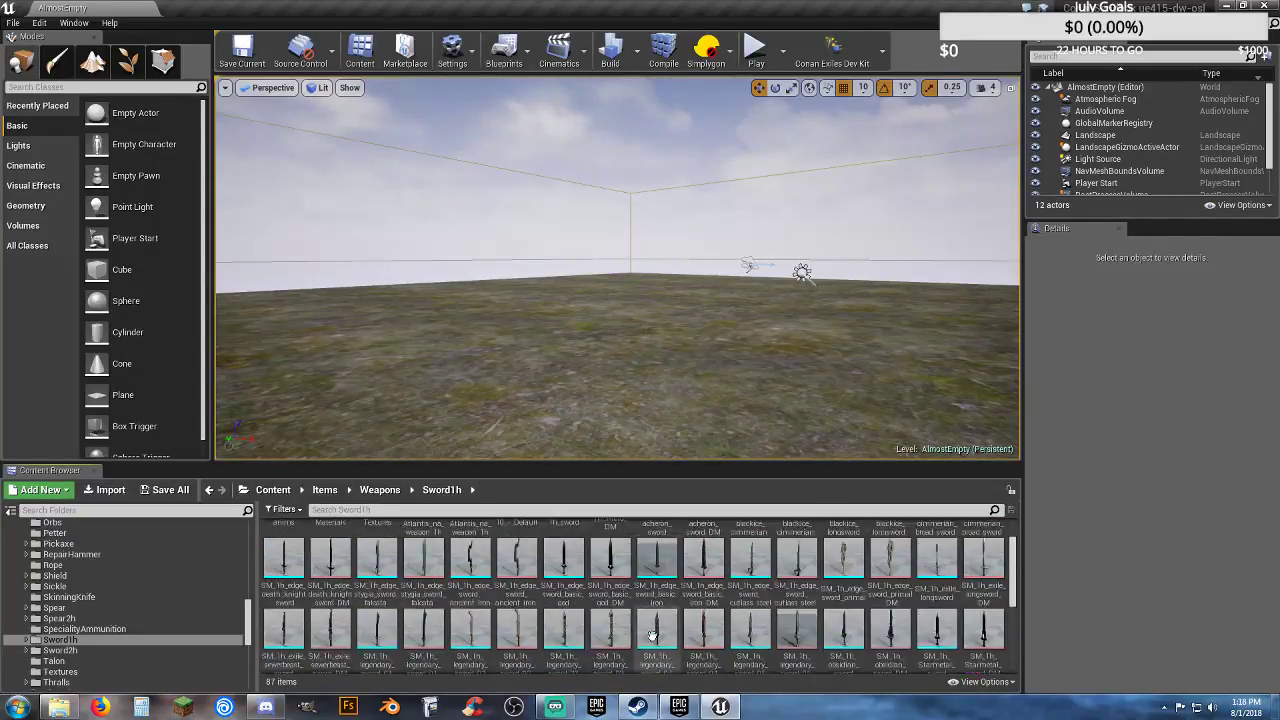
pyautogui.scroll(2, 653, 636)
pyautogui.scroll(-1, 653, 636)
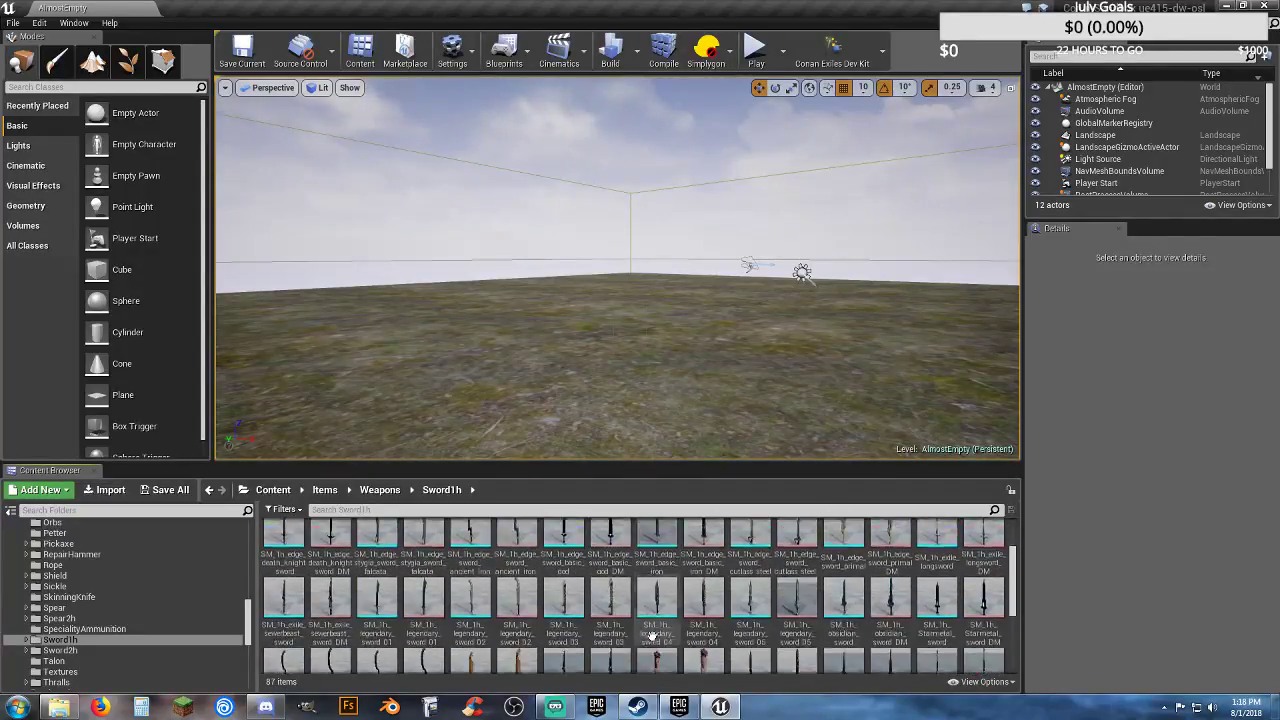
pyautogui.scroll(1, 653, 636)
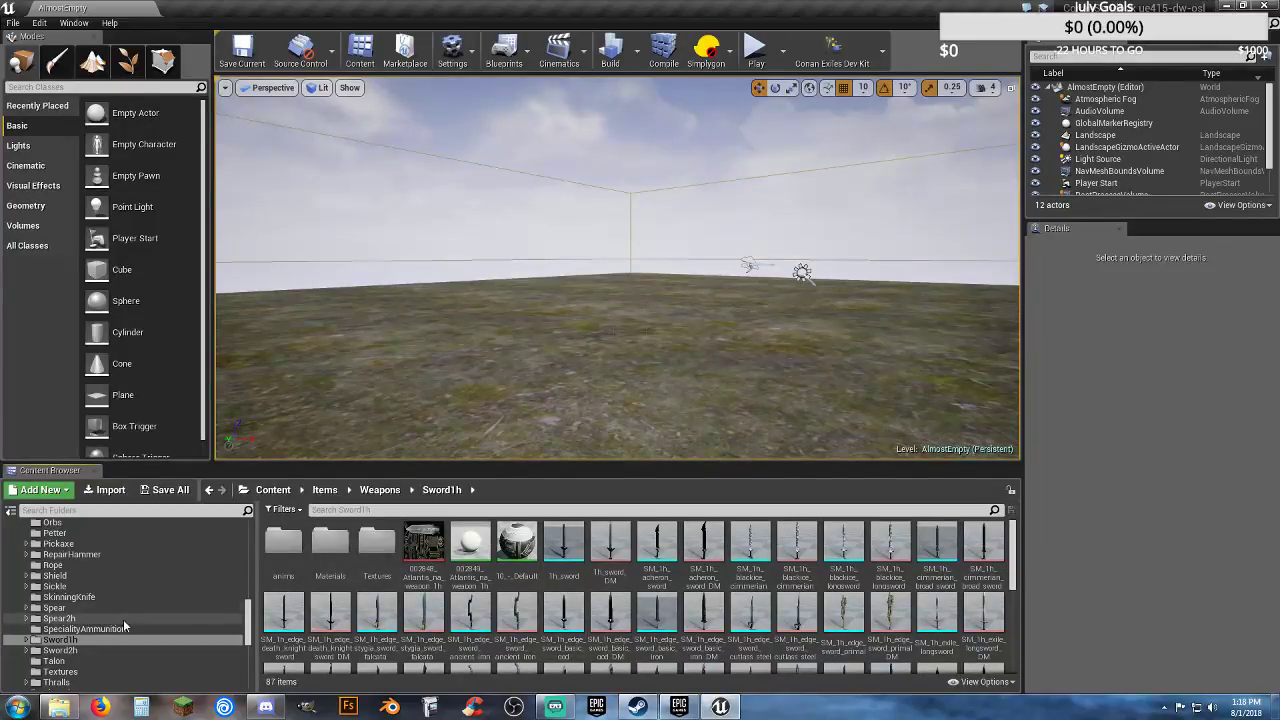
pyautogui.moveTo(648, 581)
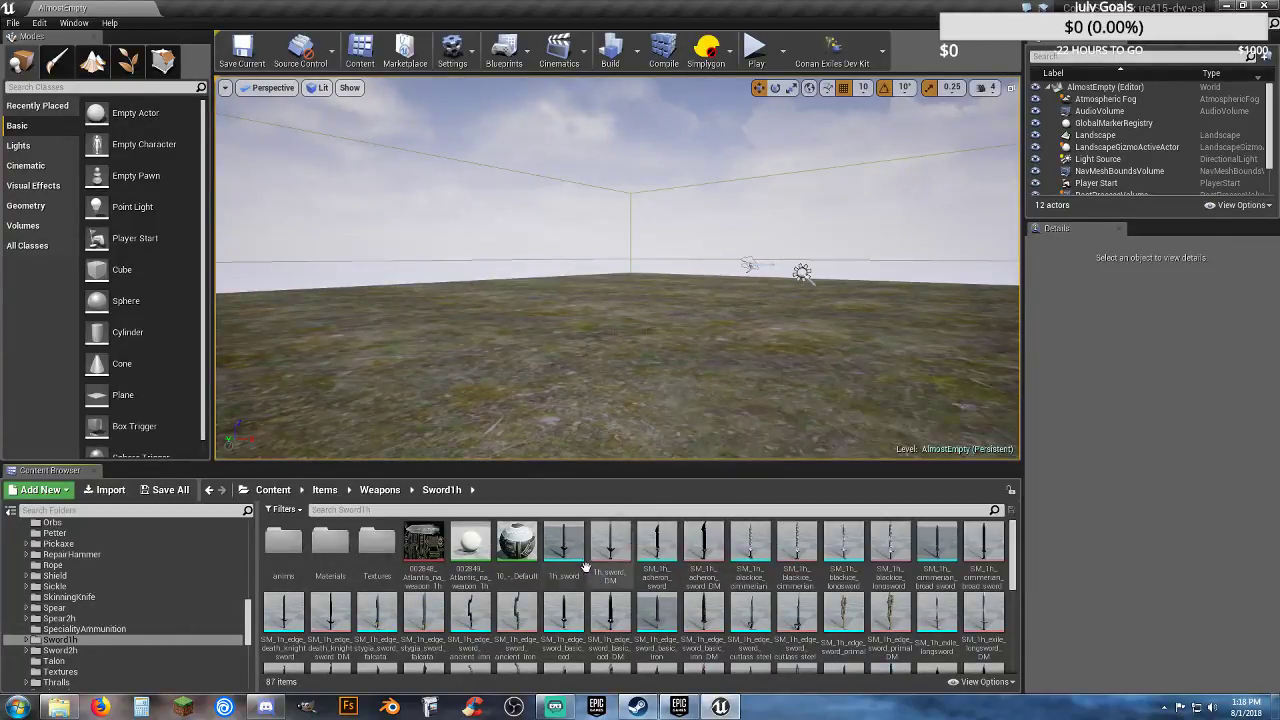
pyautogui.moveTo(573, 557)
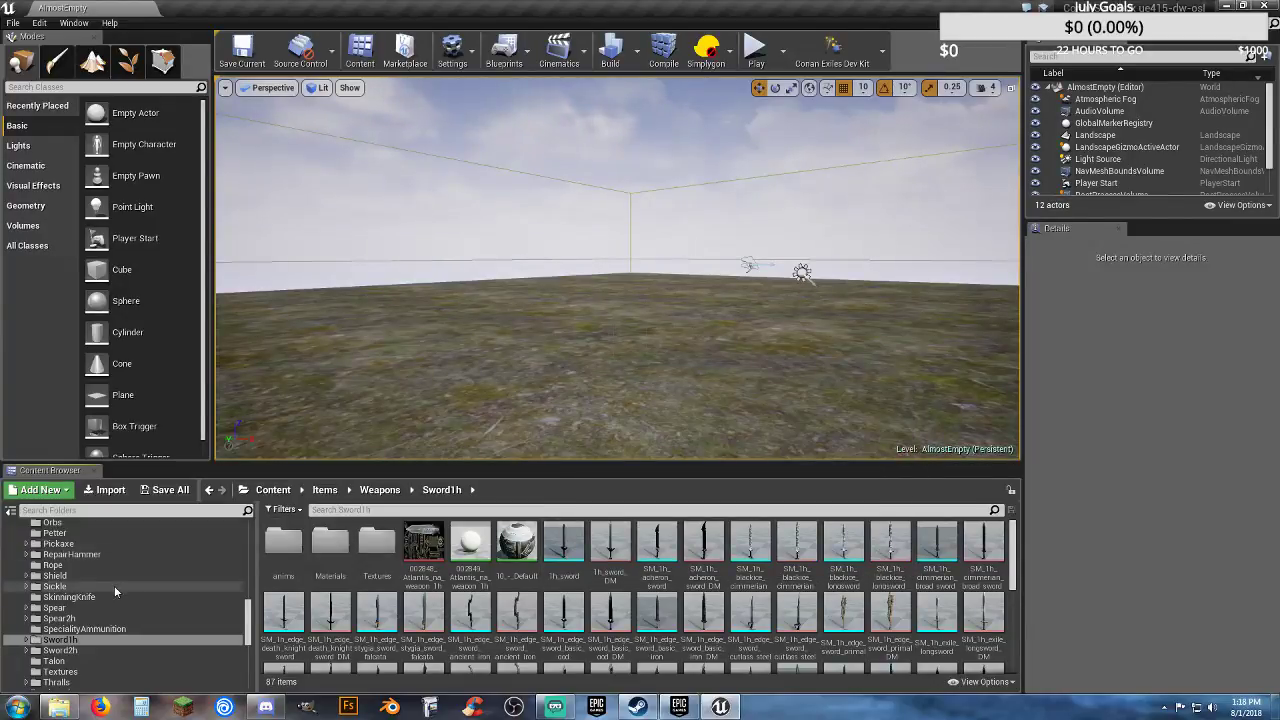
# Step: Open the Tables folder of the BBG_TestMod mod inside the Mods folder
pyautogui.scroll(2, 113, 588)
pyautogui.scroll(8, 113, 585)
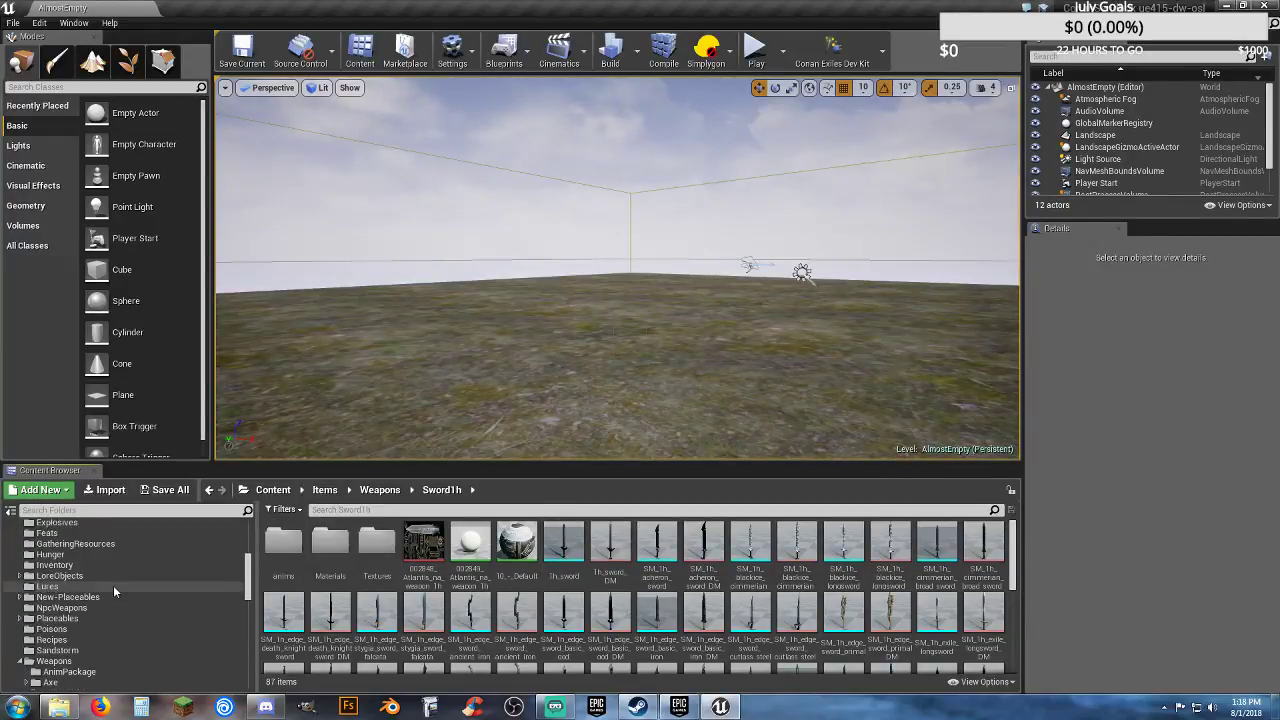
pyautogui.scroll(-3, 113, 585)
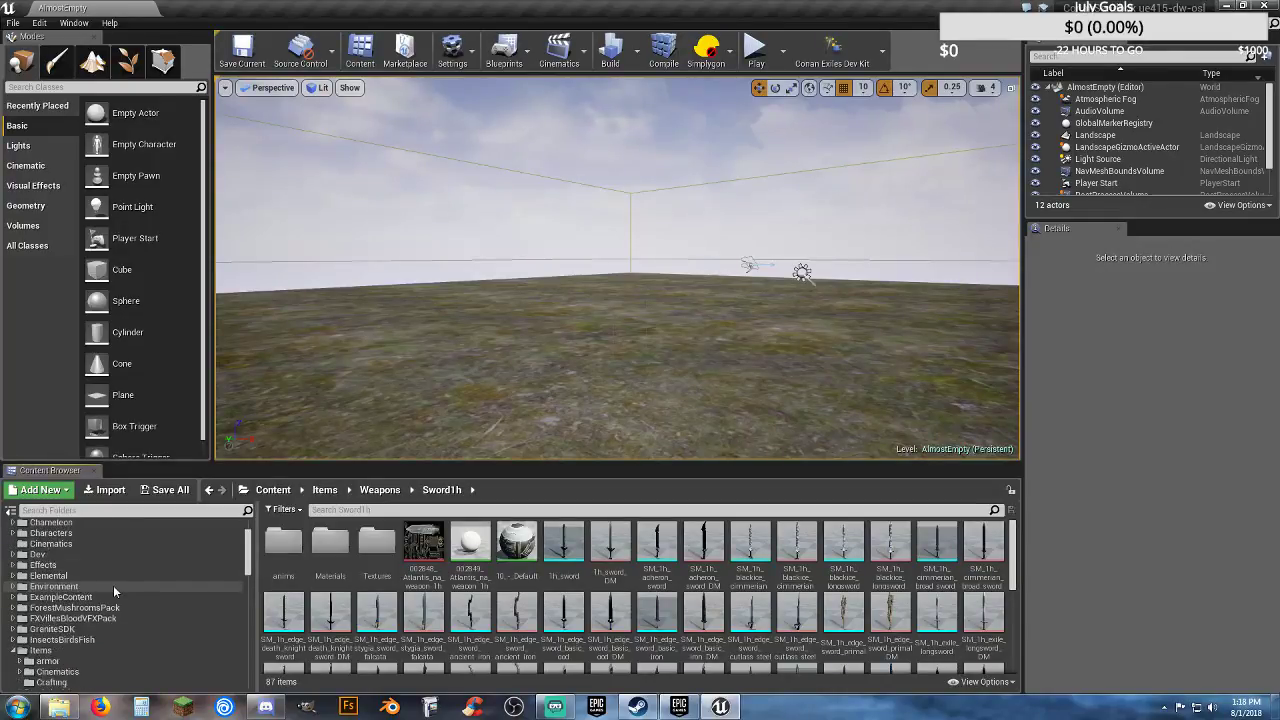
pyautogui.scroll(-10, 115, 588)
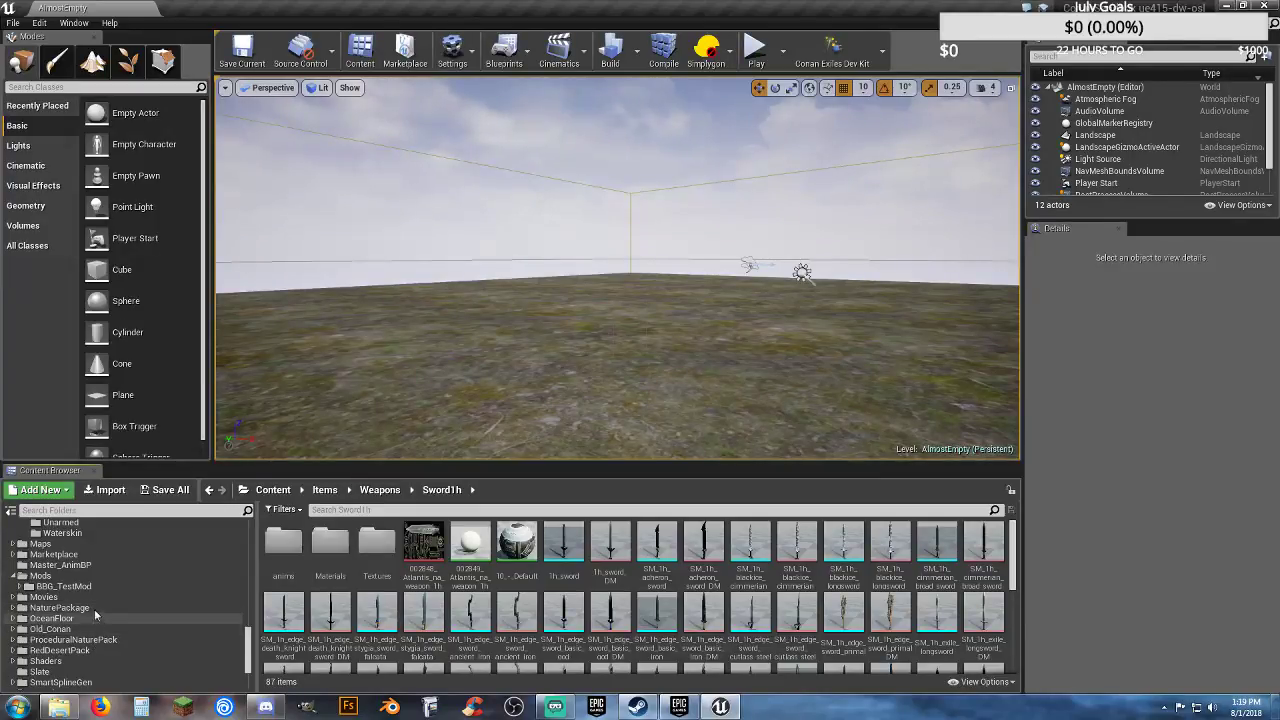
pyautogui.click(70, 586)
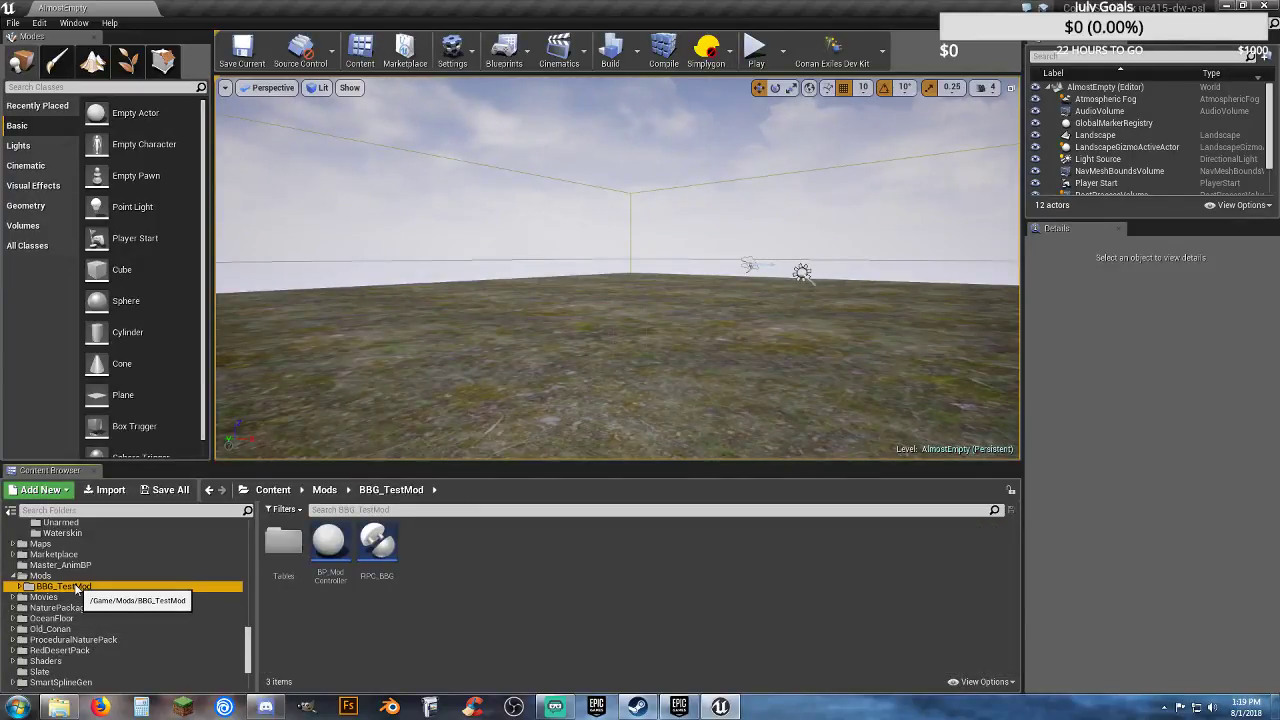
pyautogui.doubleClick(285, 568)
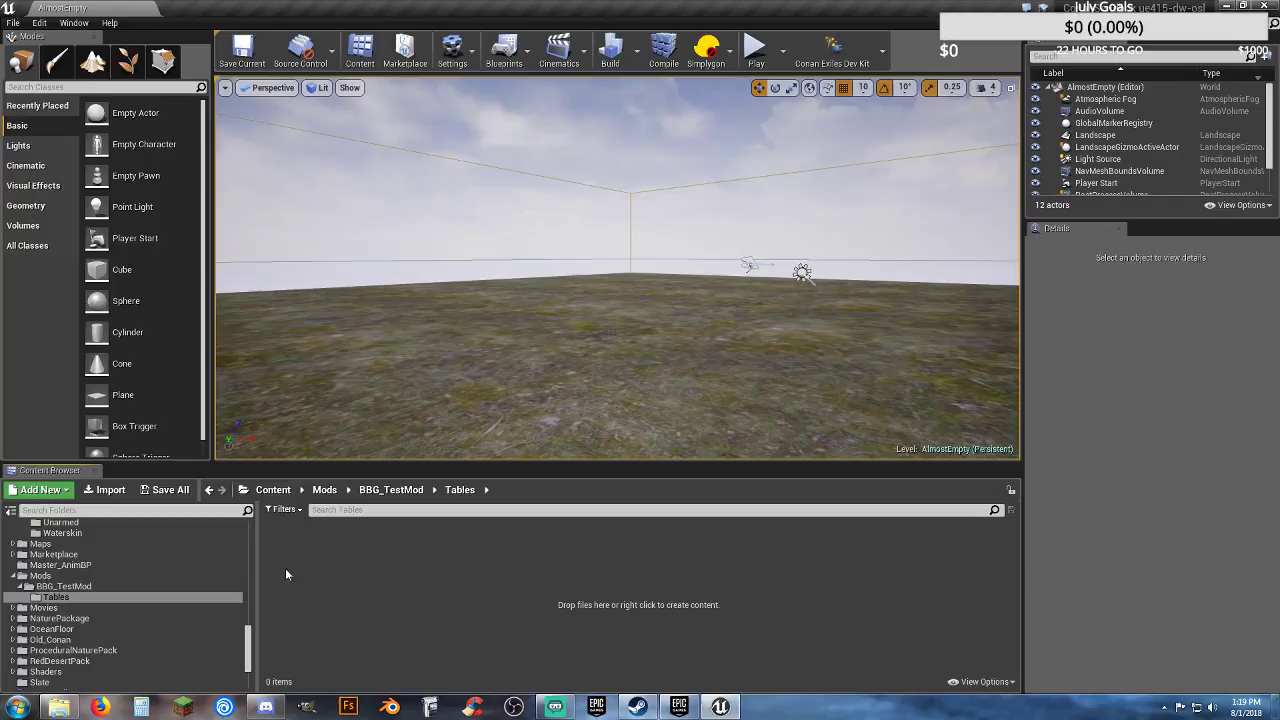
# Step: Create a data table with the Item Table Row structure in the Tables folder and name it BBG_Items
pyautogui.rightClick(338, 562)
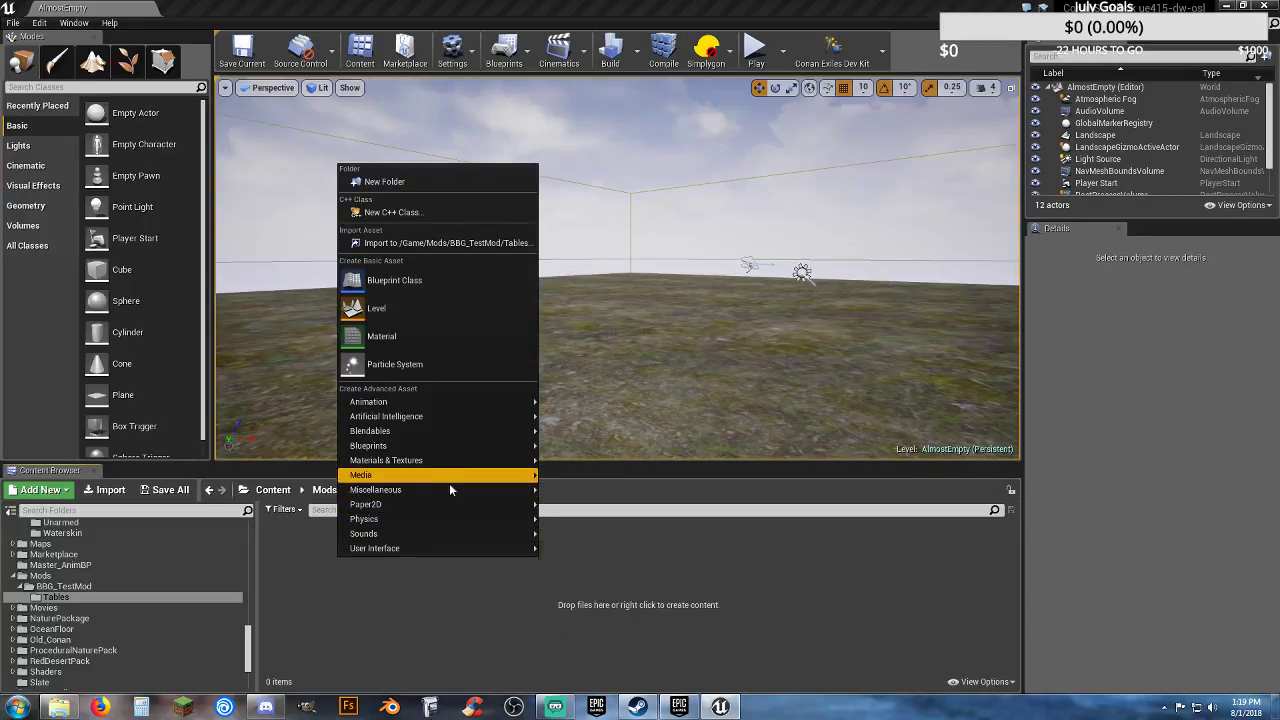
pyautogui.moveTo(480, 490)
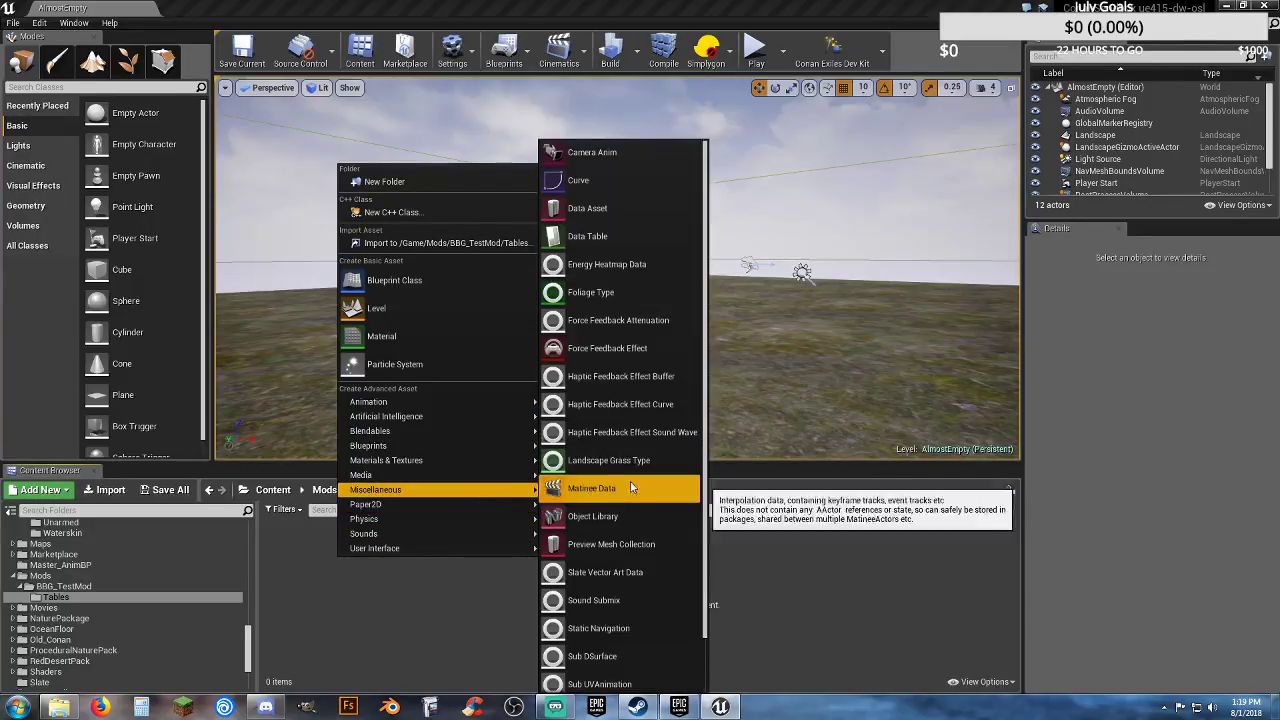
pyautogui.click(627, 240)
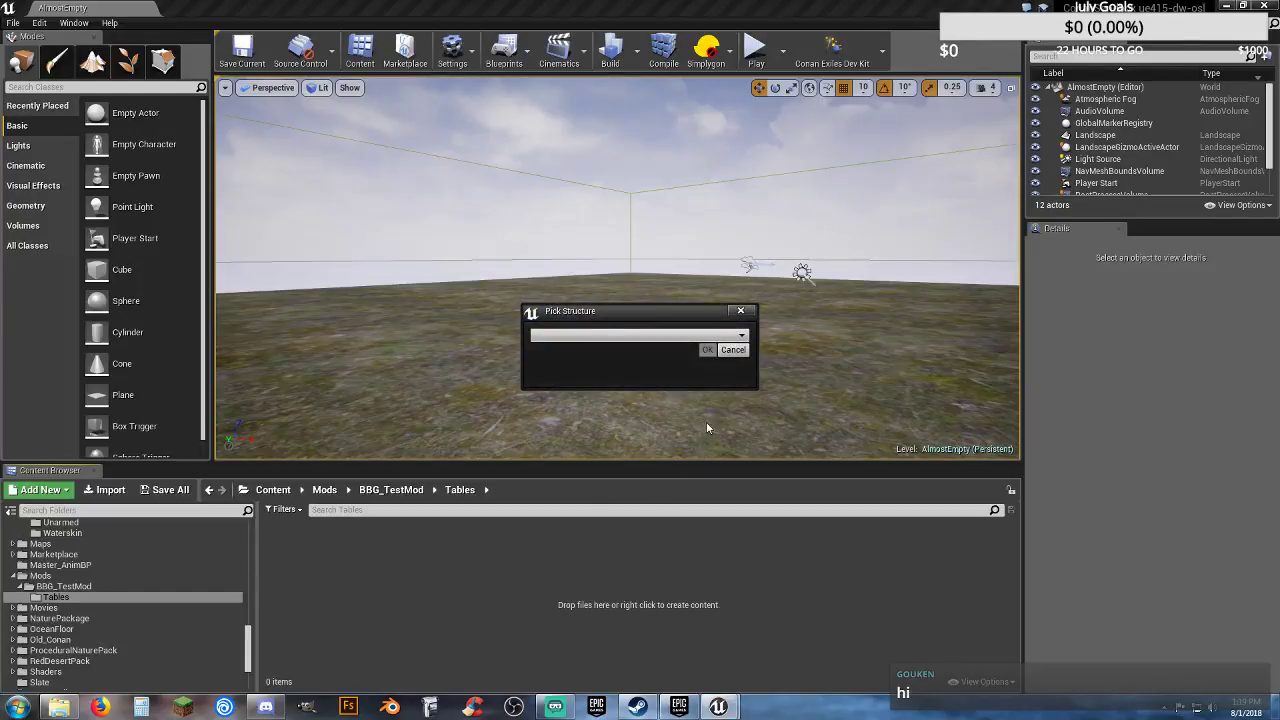
pyautogui.click(745, 338)
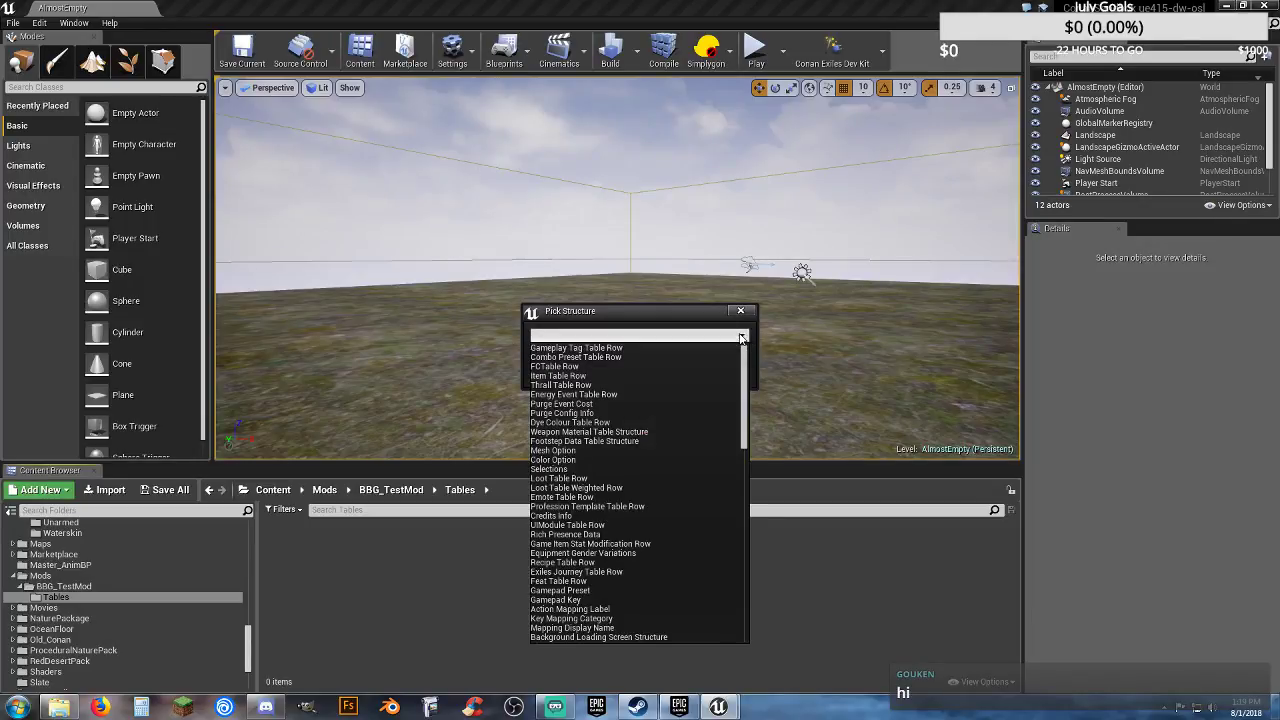
pyautogui.click(577, 377)
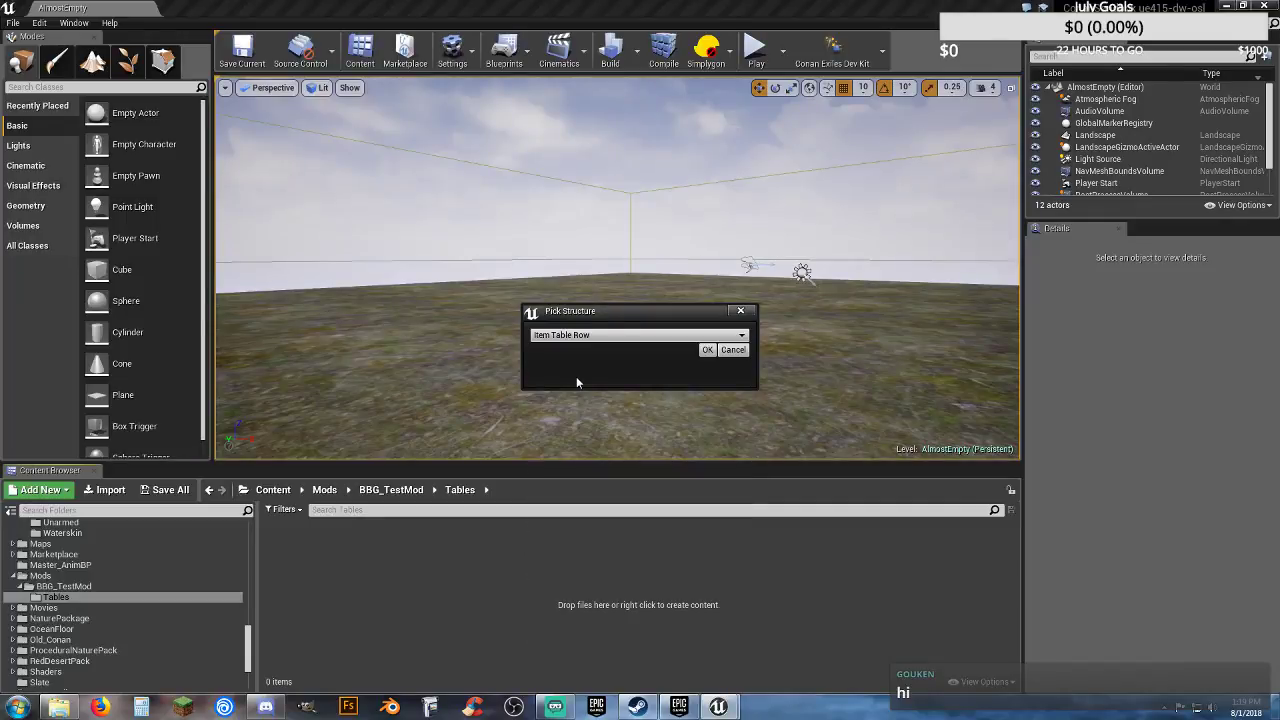
pyautogui.click(707, 350)
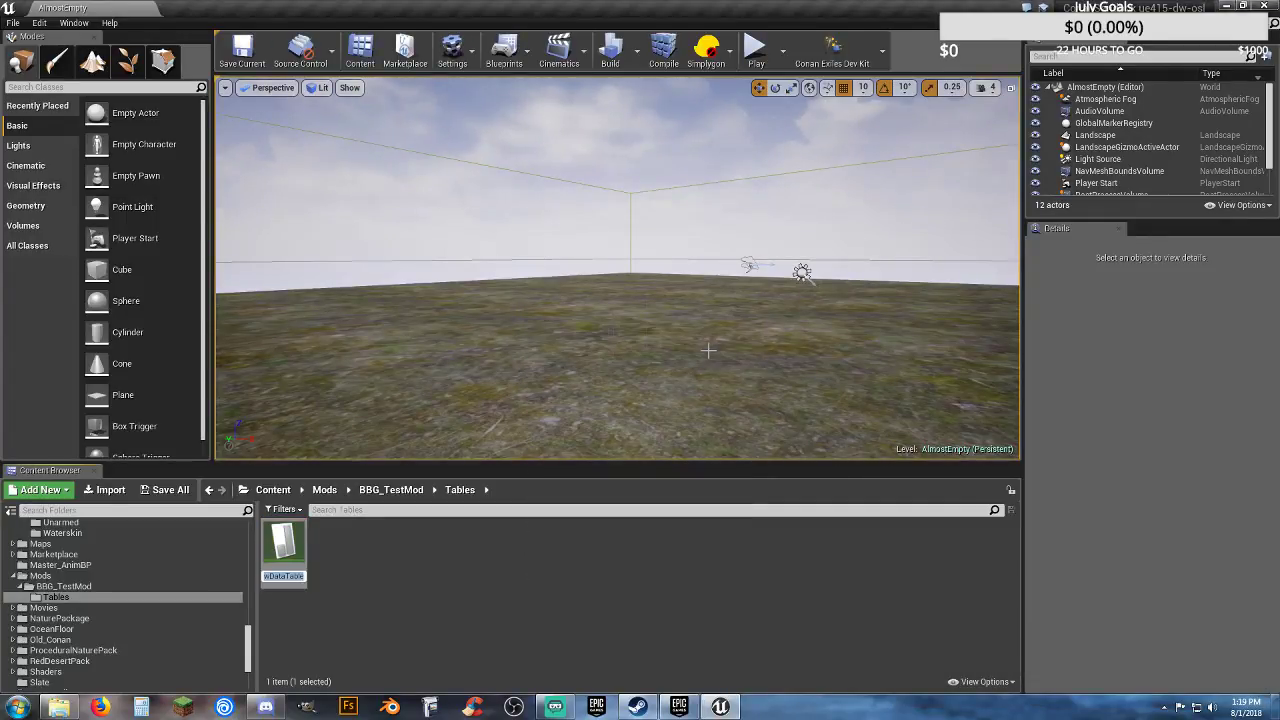
pyautogui.write('BBG_')
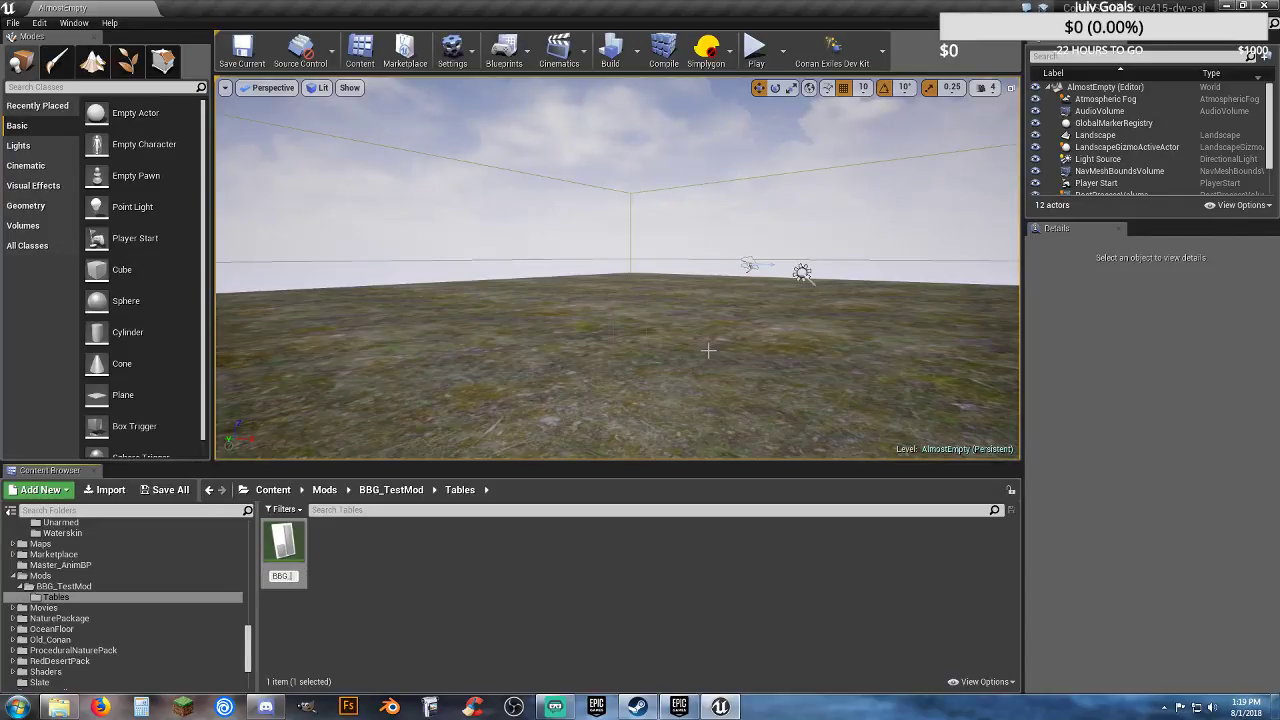
pyautogui.write('Items')
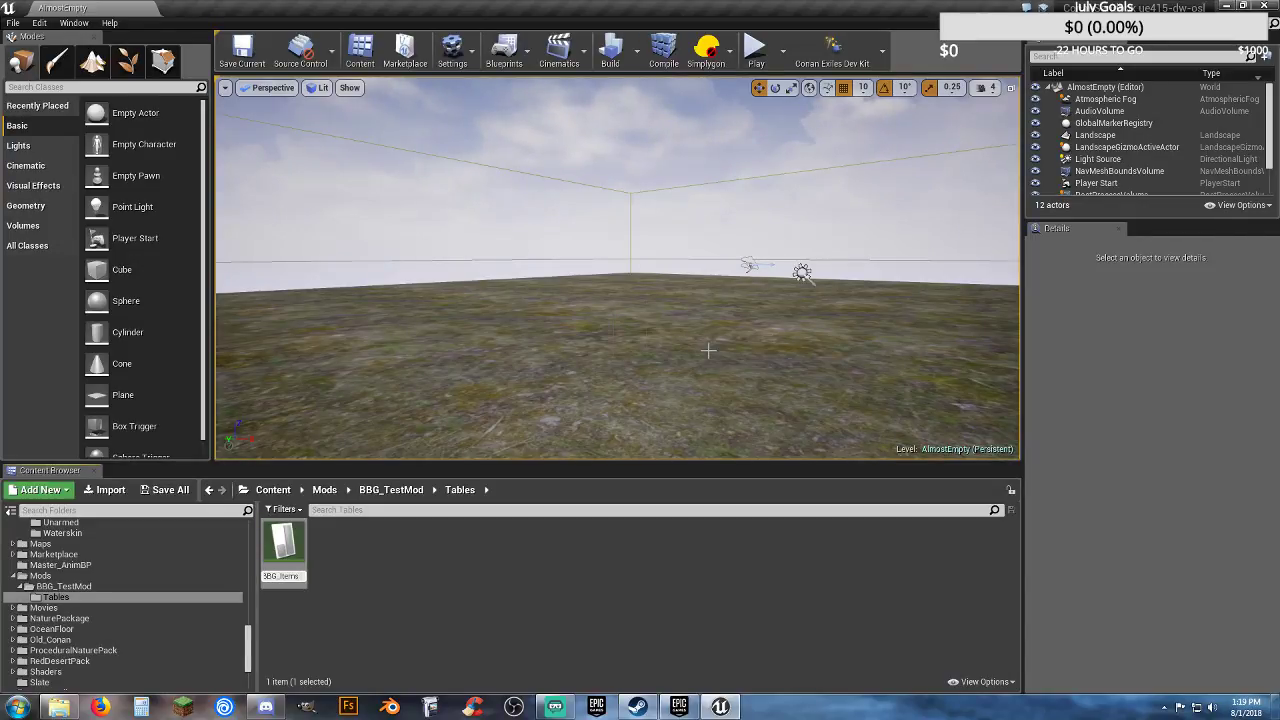
pyautogui.press('Return')
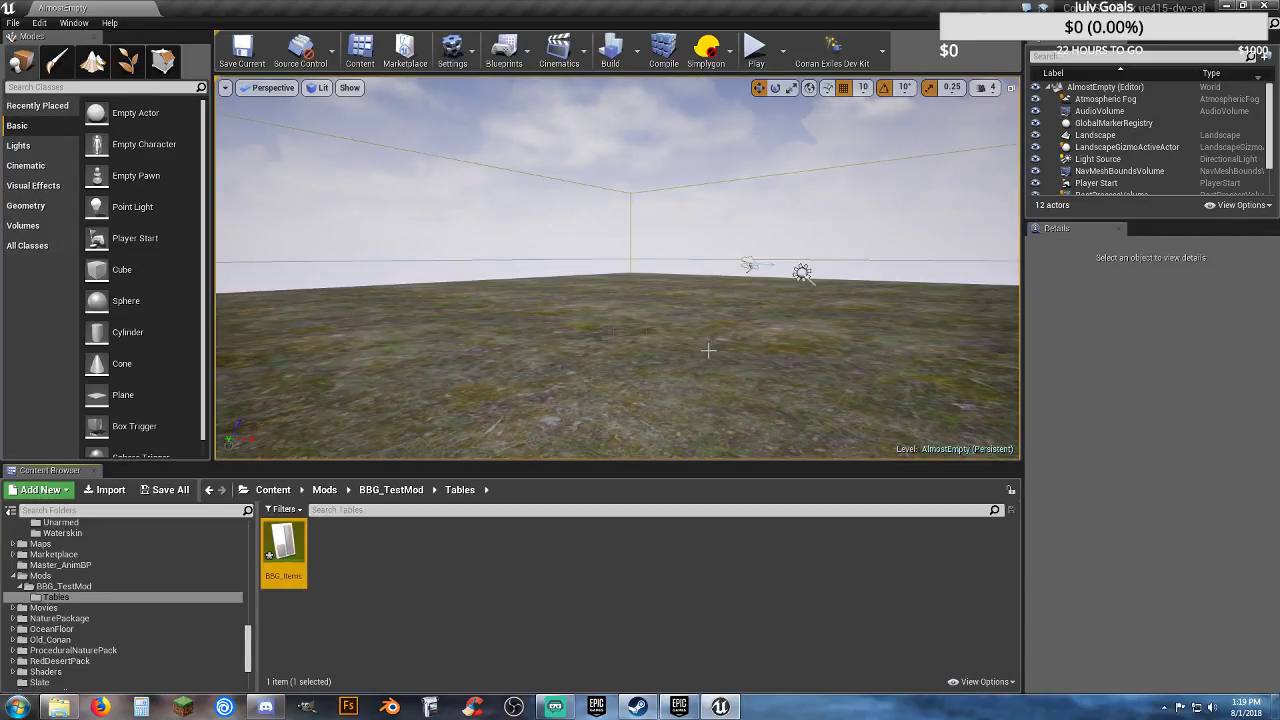
# Step: Create a second data table with the Recipe Table Row structure in the Tables folder and name it BBG_Recipe
pyautogui.rightClick(355, 542)
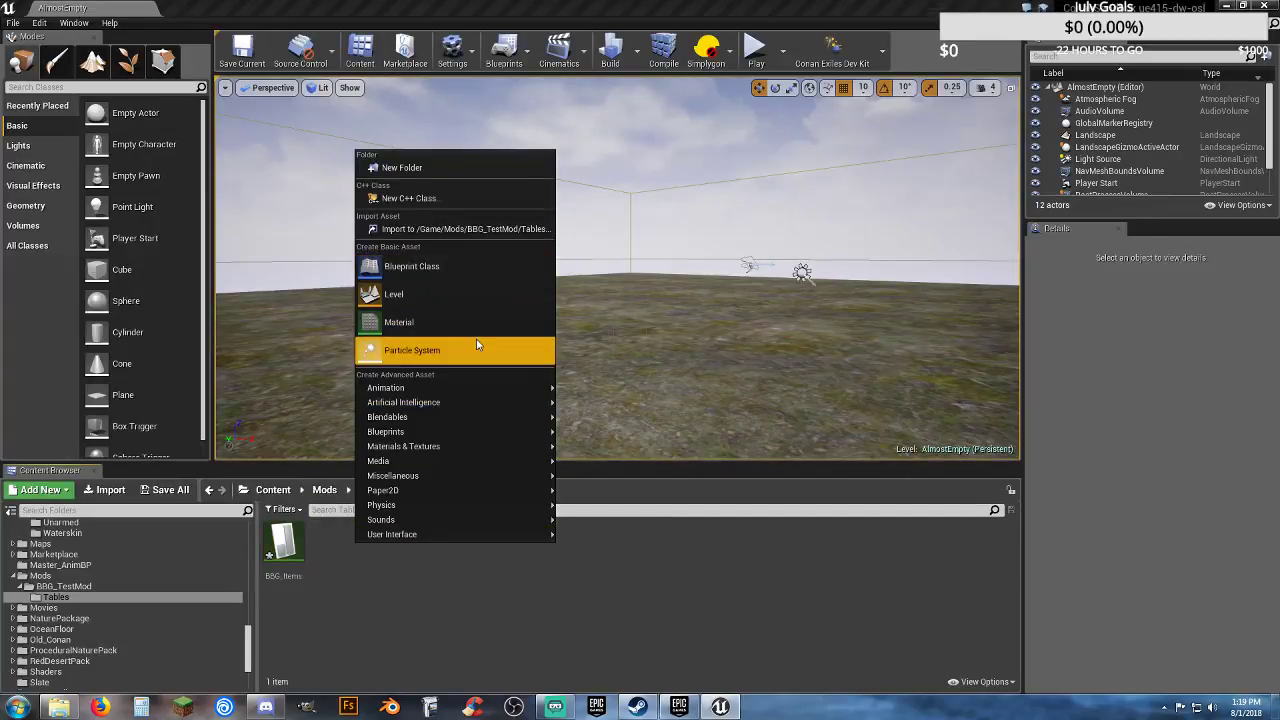
pyautogui.moveTo(431, 437)
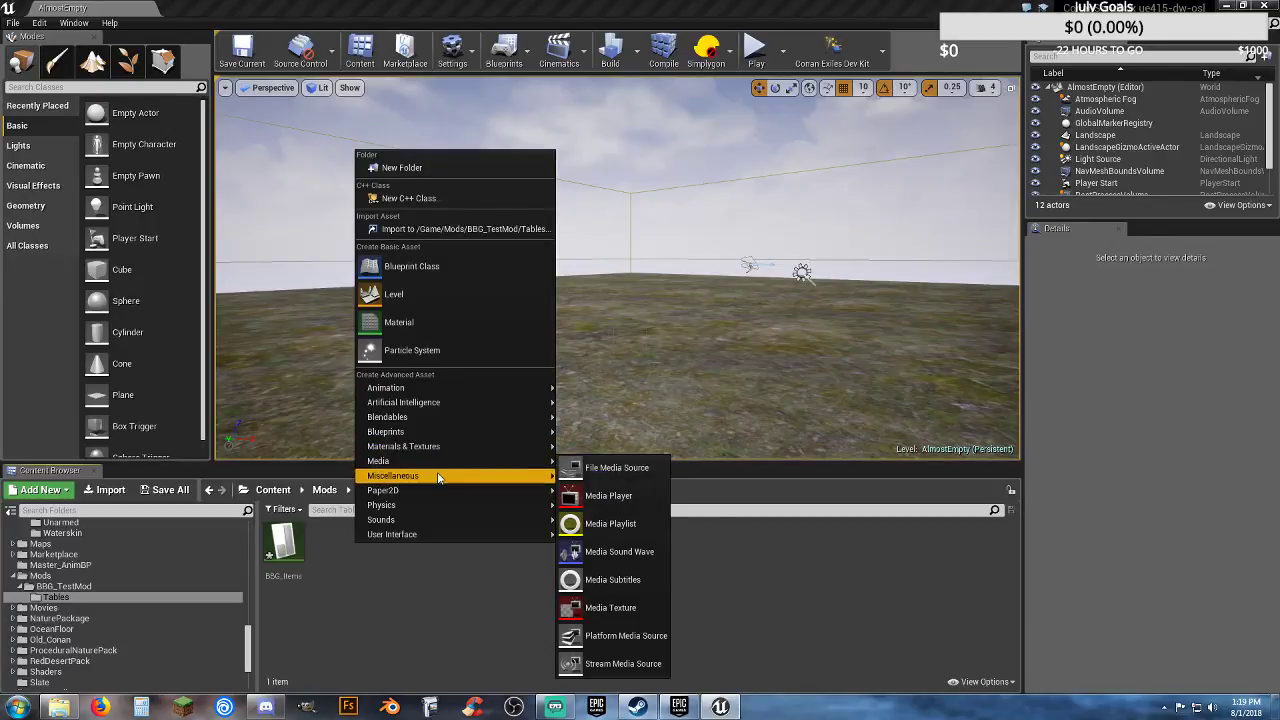
pyautogui.moveTo(440, 477)
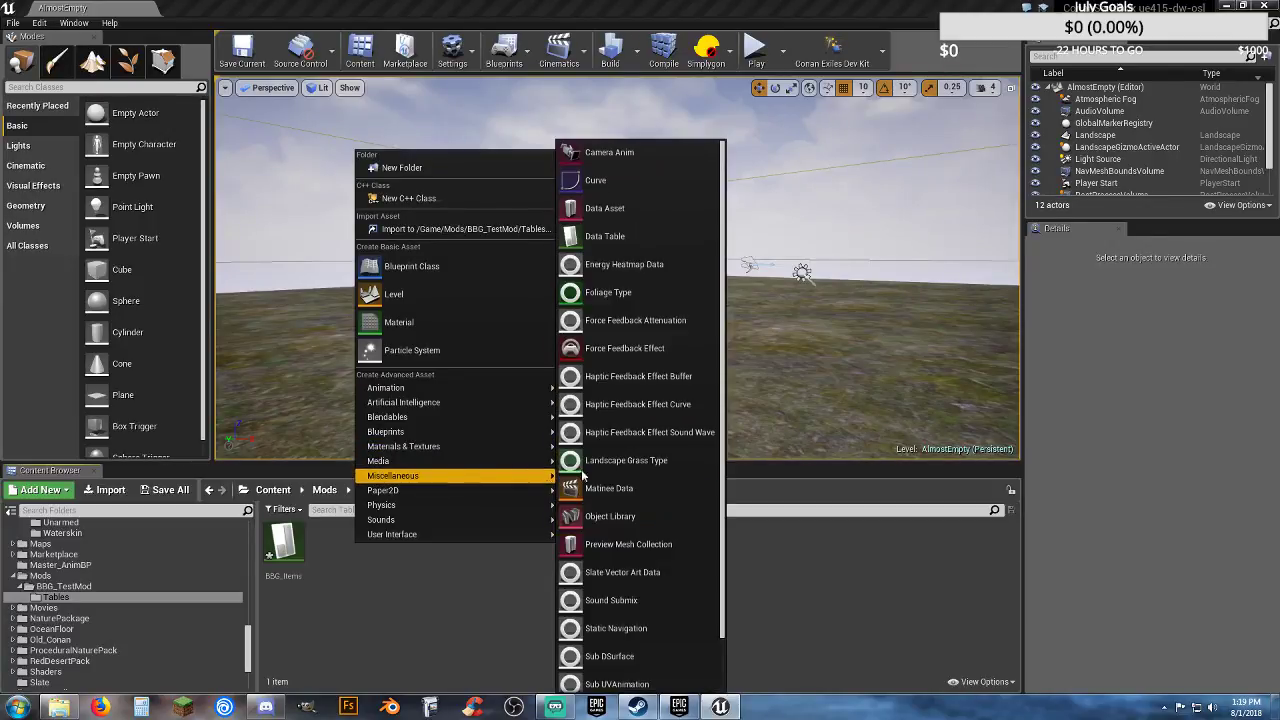
pyautogui.click(645, 237)
pyautogui.click(735, 337)
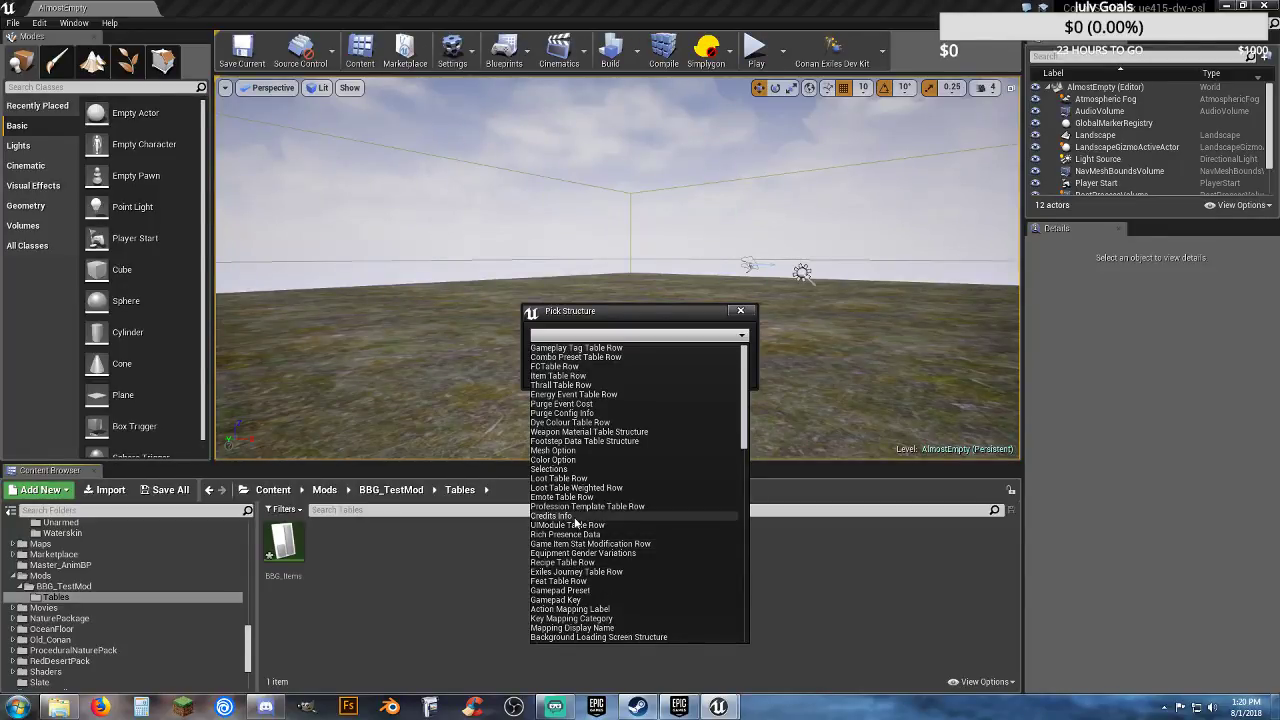
pyautogui.click(581, 563)
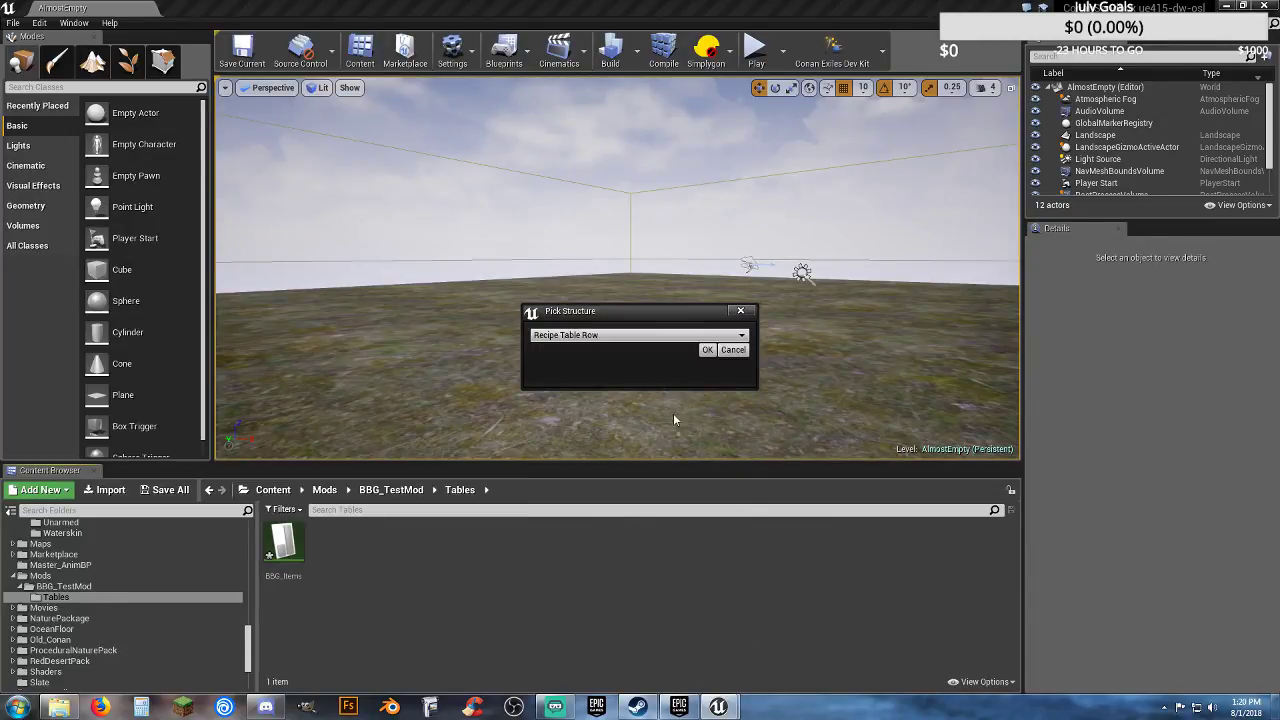
pyautogui.click(708, 350)
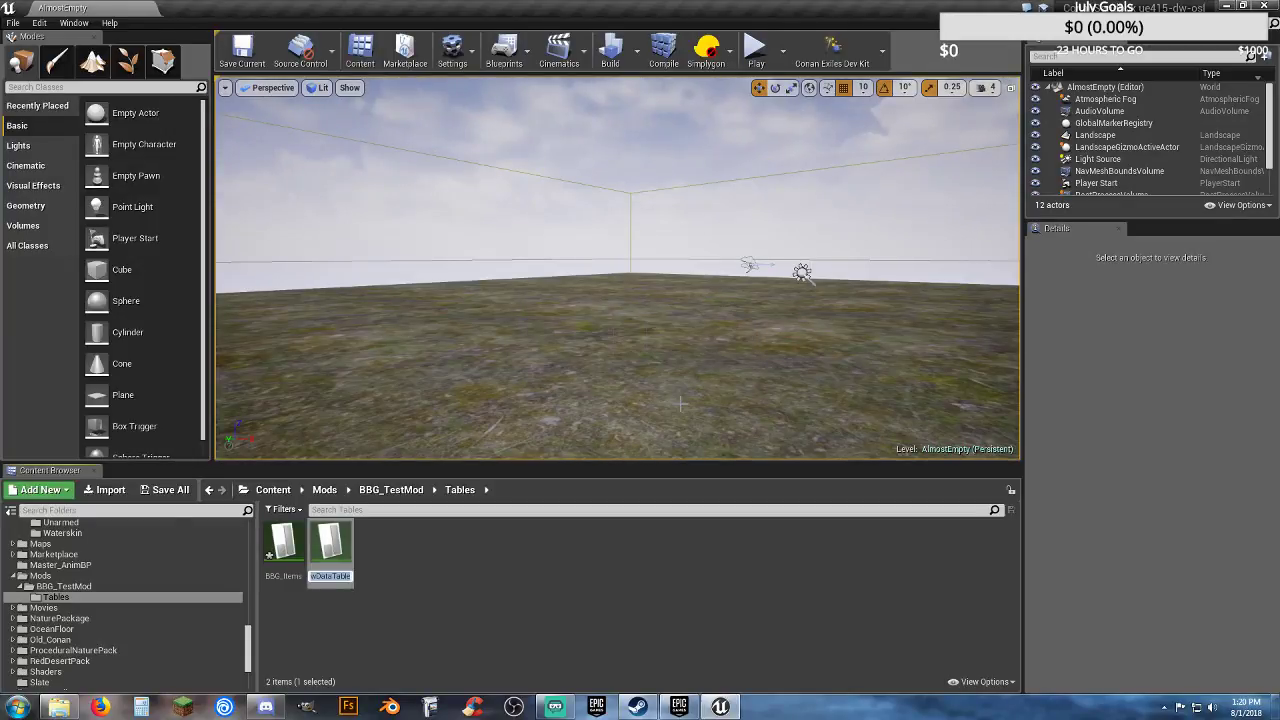
pyautogui.write('BBG_Recipe')
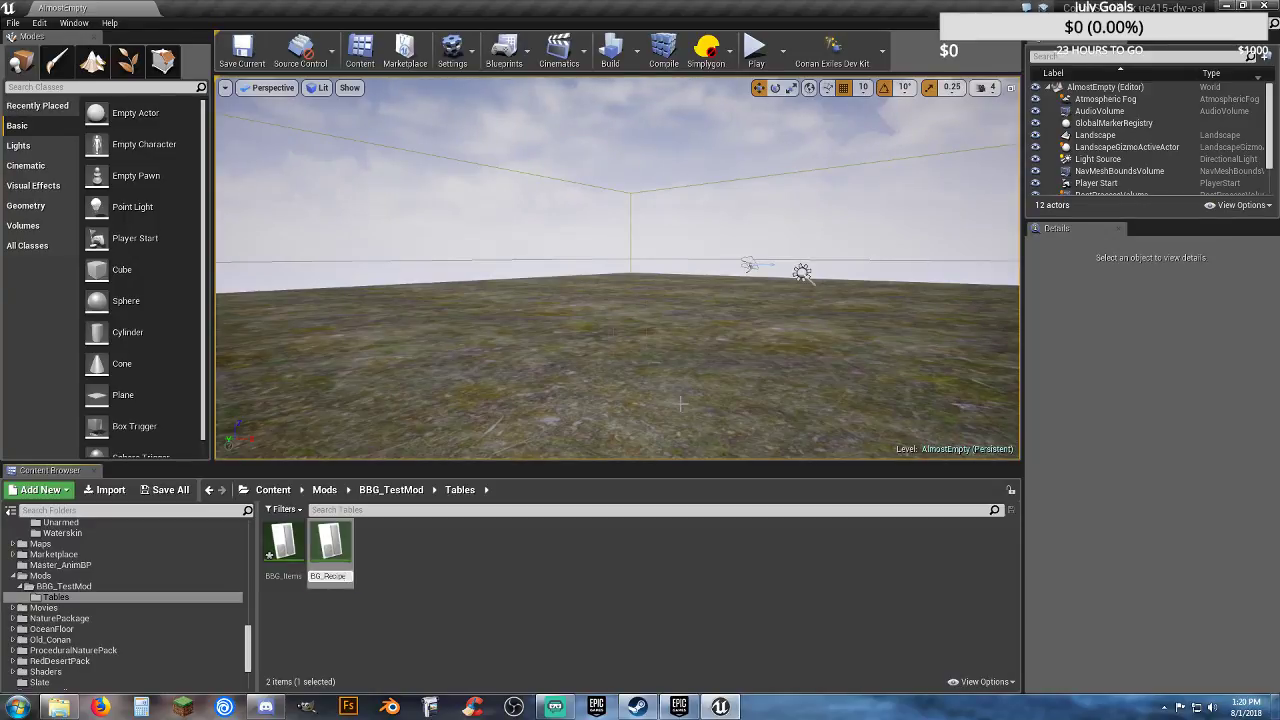
pyautogui.press('Return')
pyautogui.click(421, 589)
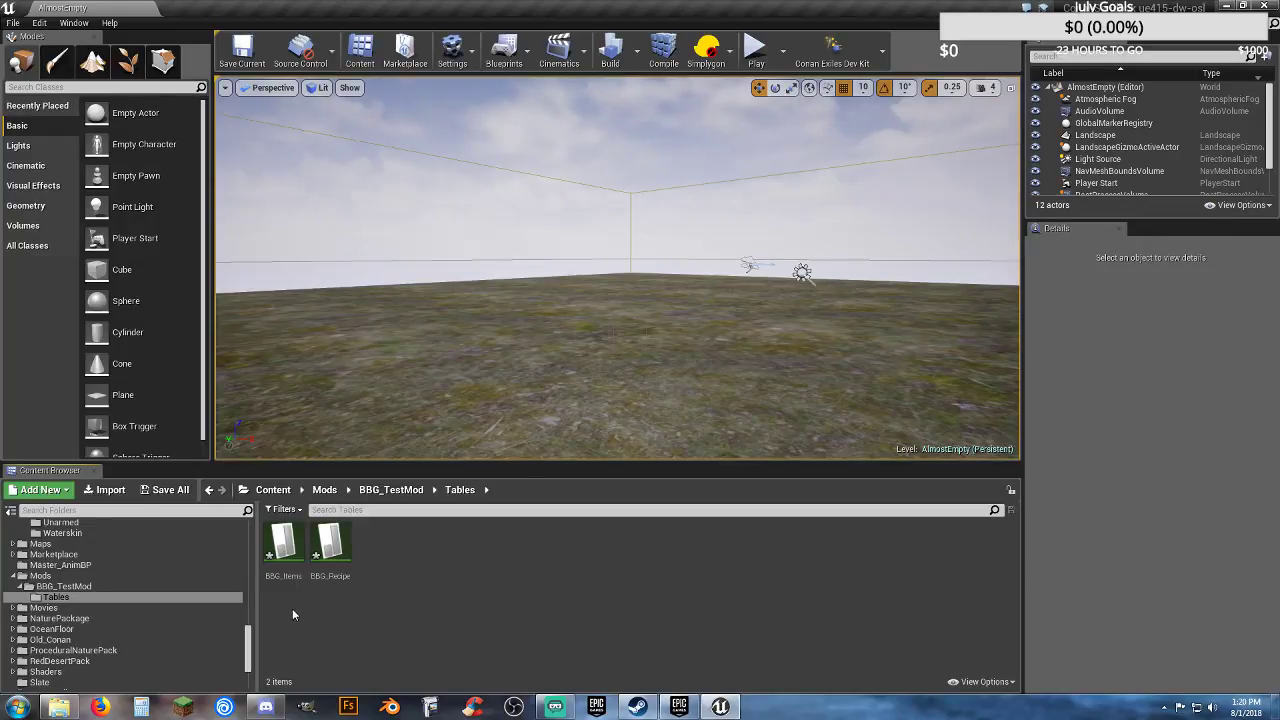
pyautogui.click(281, 545)
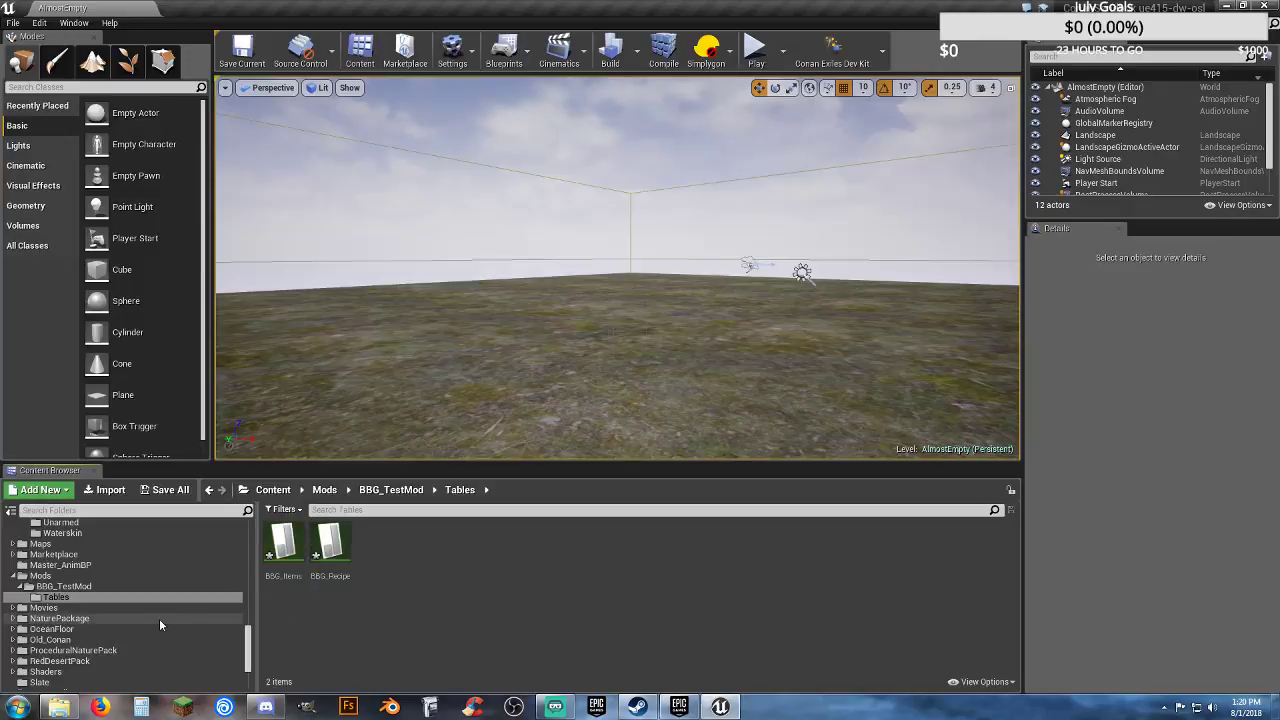
# Step: Look through the contents of the Weapons folder and open its parent Items folder
pyautogui.scroll(5, 85, 636)
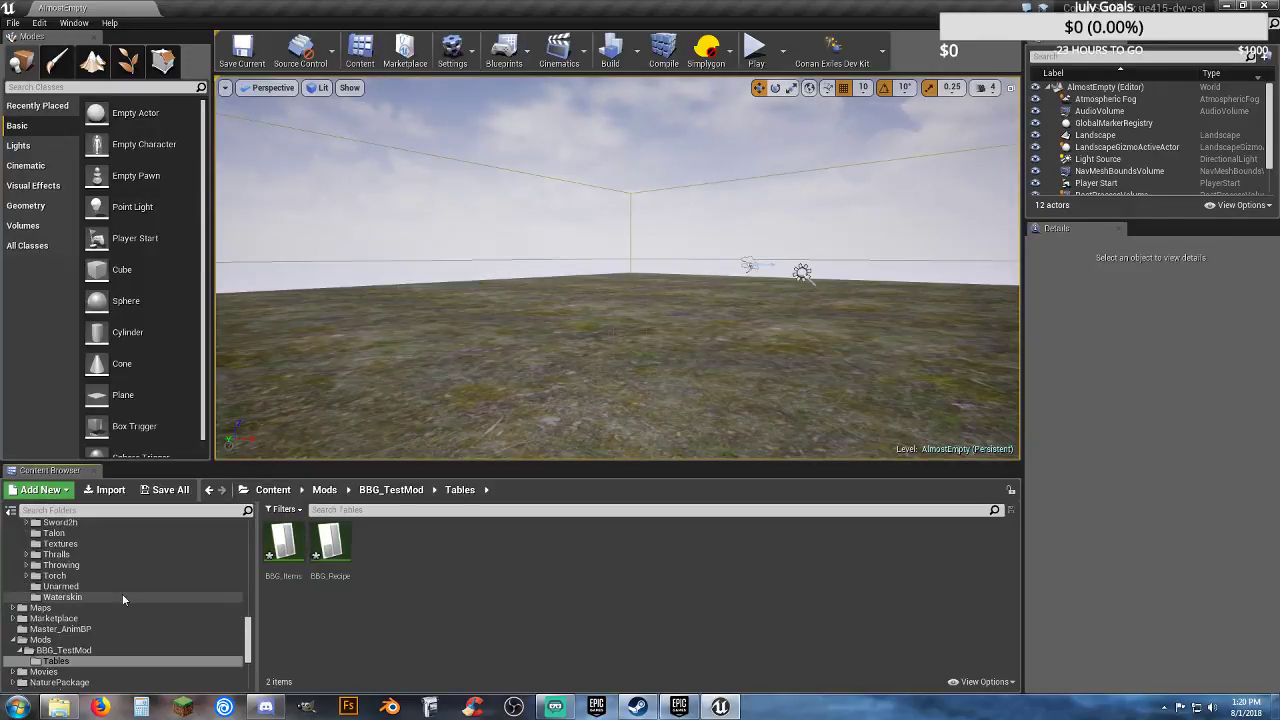
pyautogui.scroll(10, 122, 598)
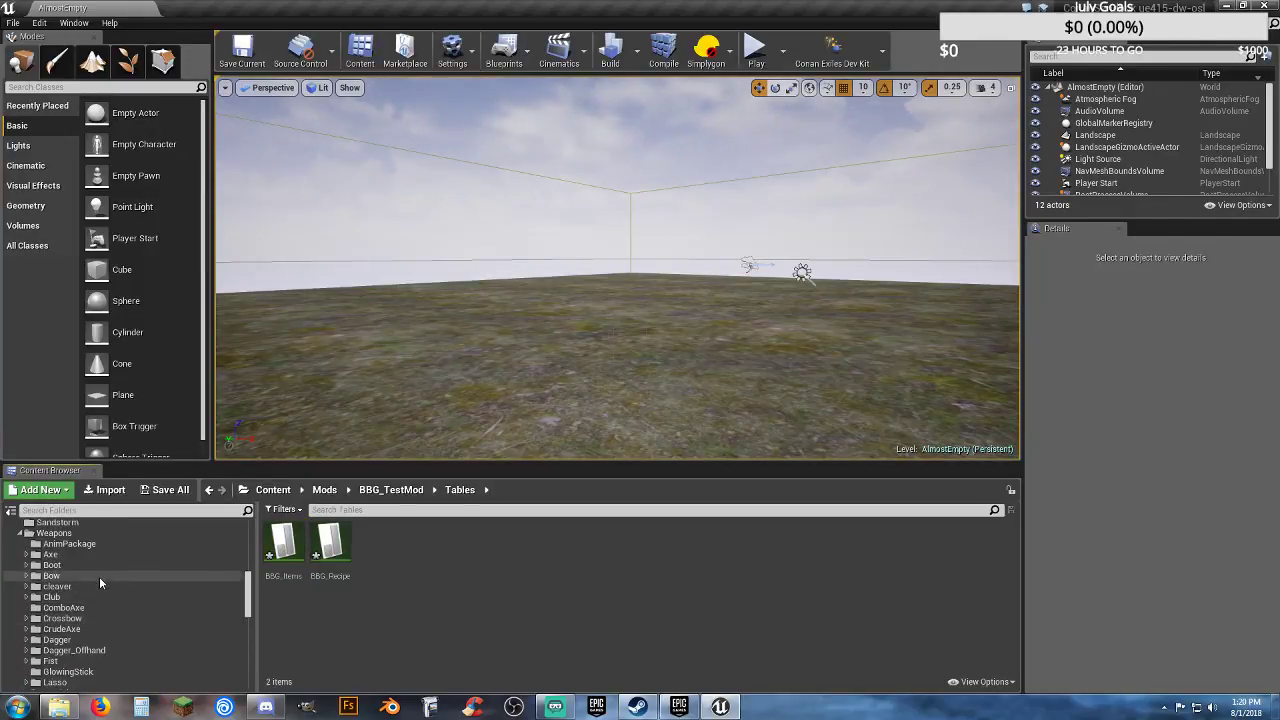
pyautogui.click(82, 556)
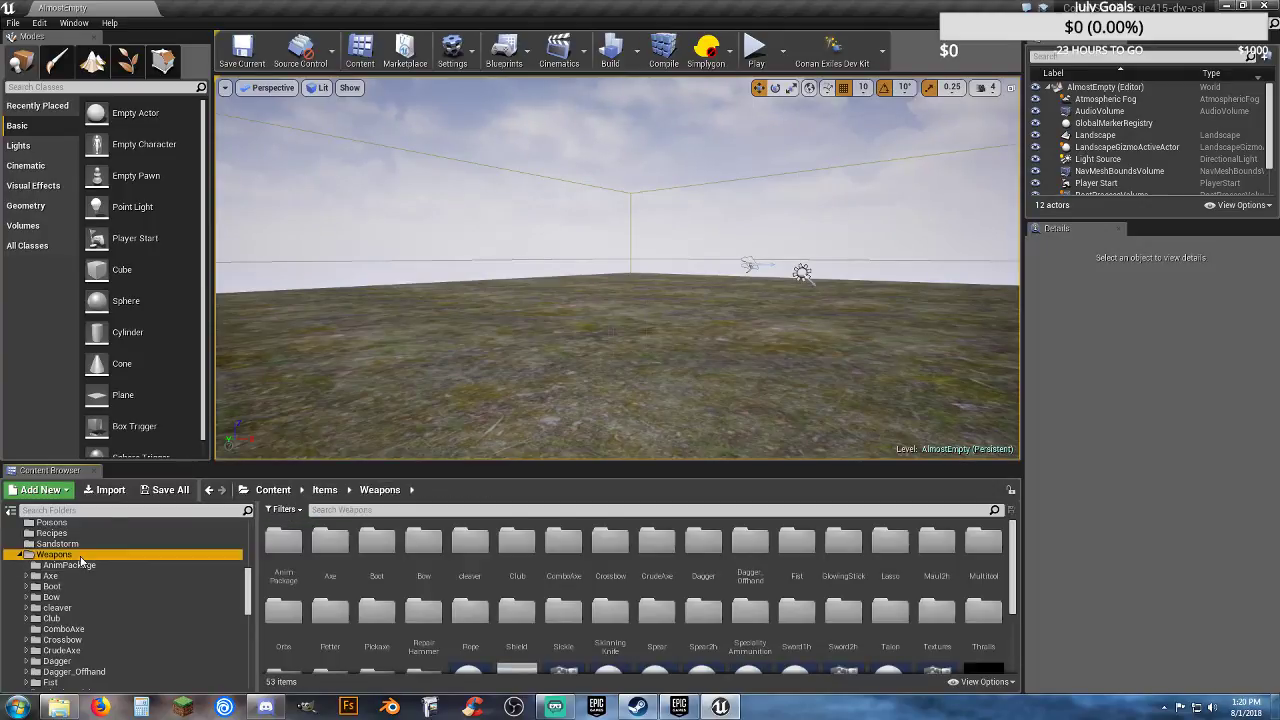
pyautogui.scroll(-5, 621, 585)
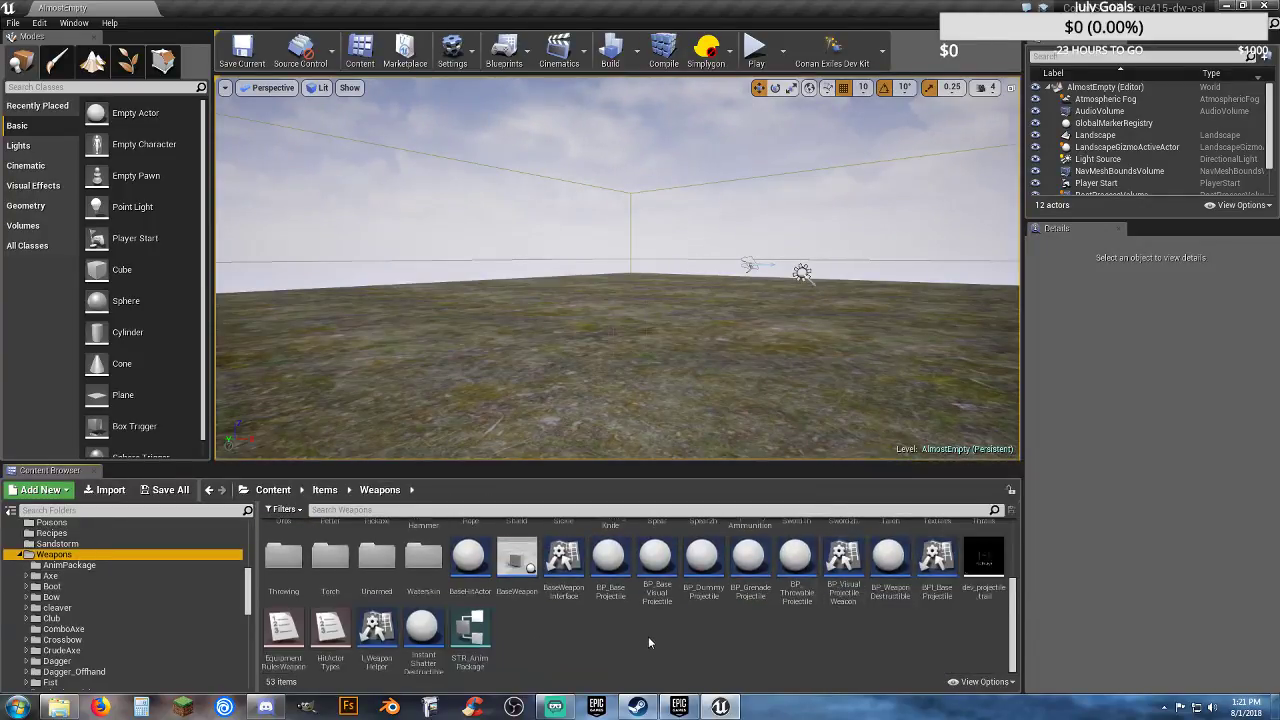
pyautogui.scroll(3, 647, 640)
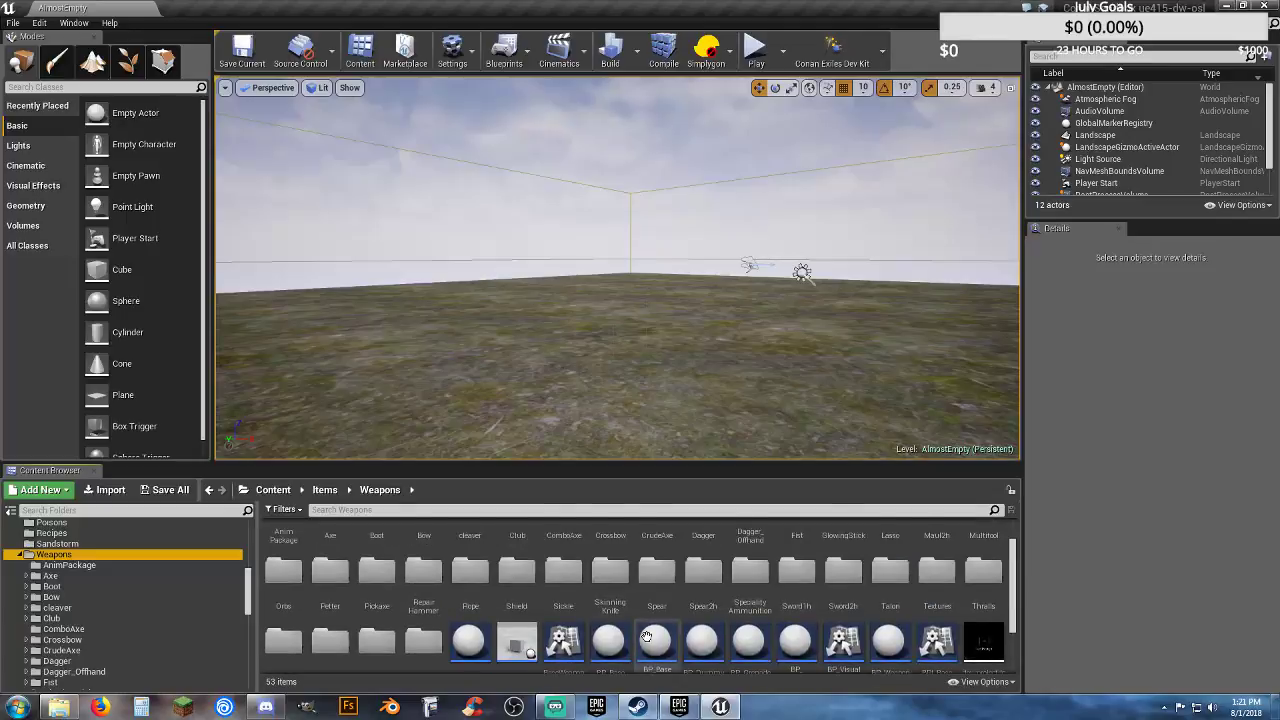
pyautogui.scroll(-3, 647, 637)
pyautogui.scroll(5, 161, 603)
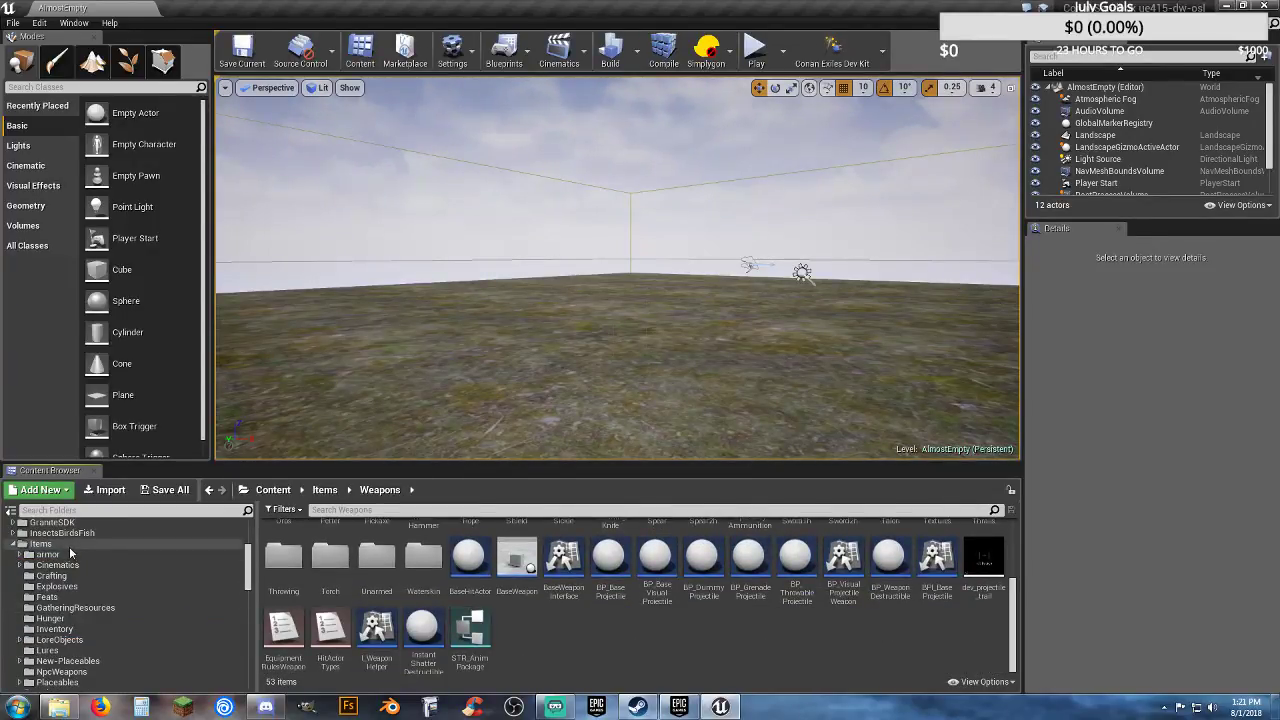
pyautogui.click(69, 545)
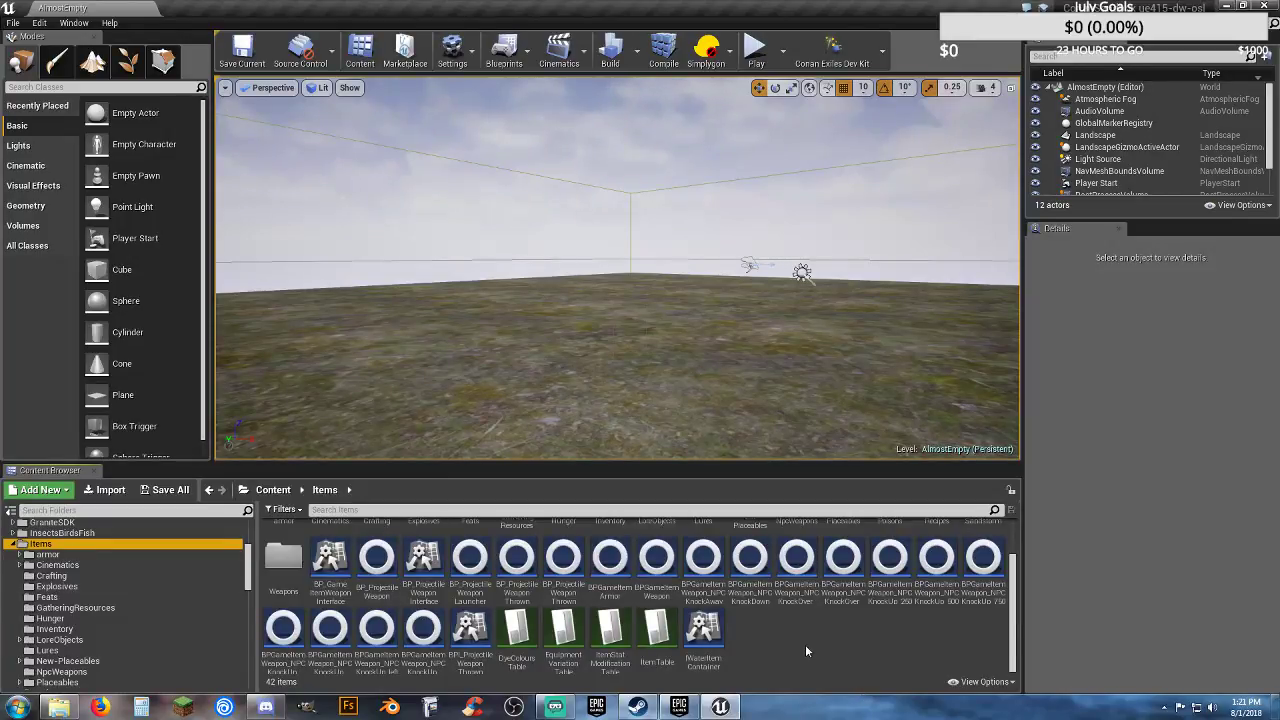
# Step: Open the ItemTable data table from the Items folder and look through its first rows, checking item IDs, names and descriptions
pyautogui.doubleClick(664, 666)
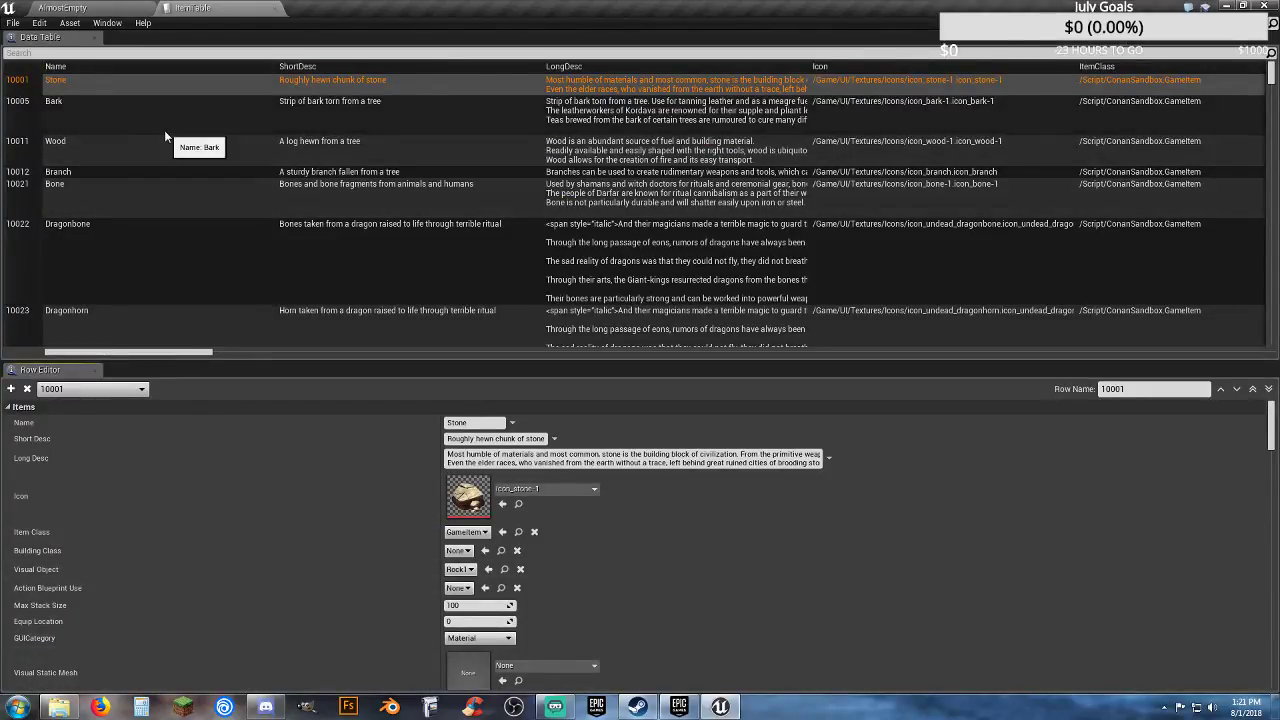
pyautogui.scroll(-4, 165, 131)
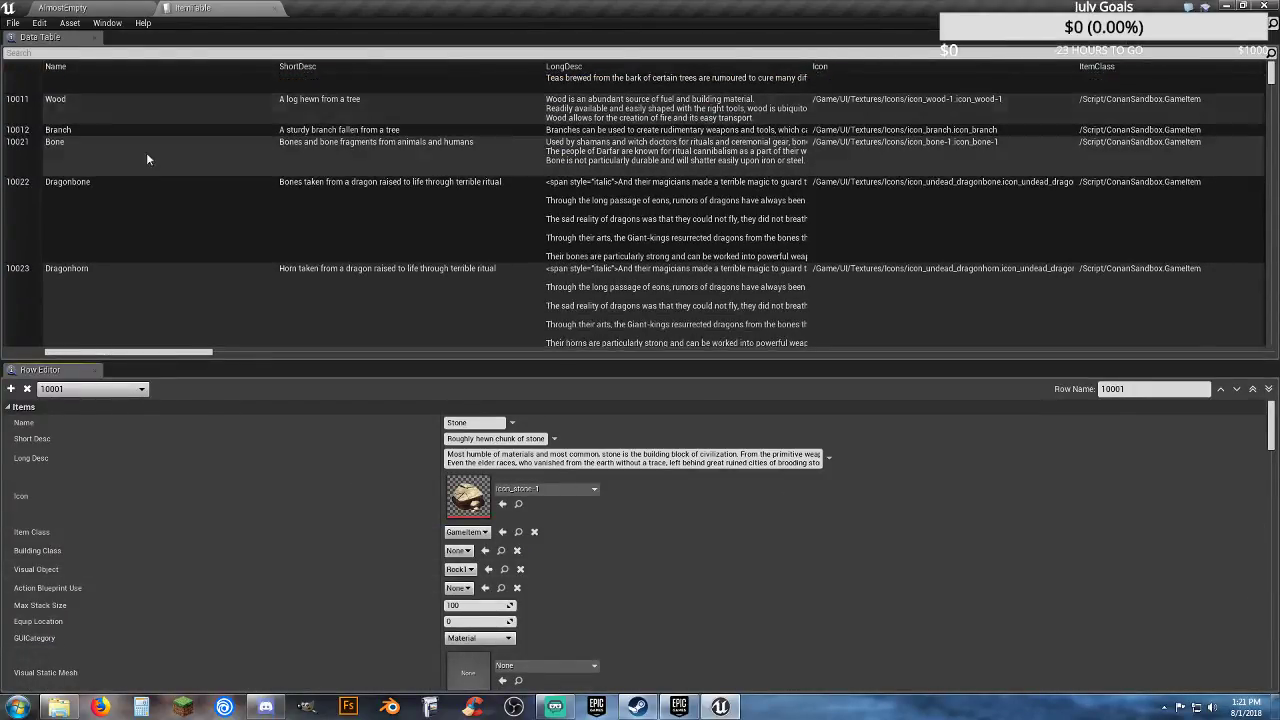
pyautogui.scroll(-2, 146, 159)
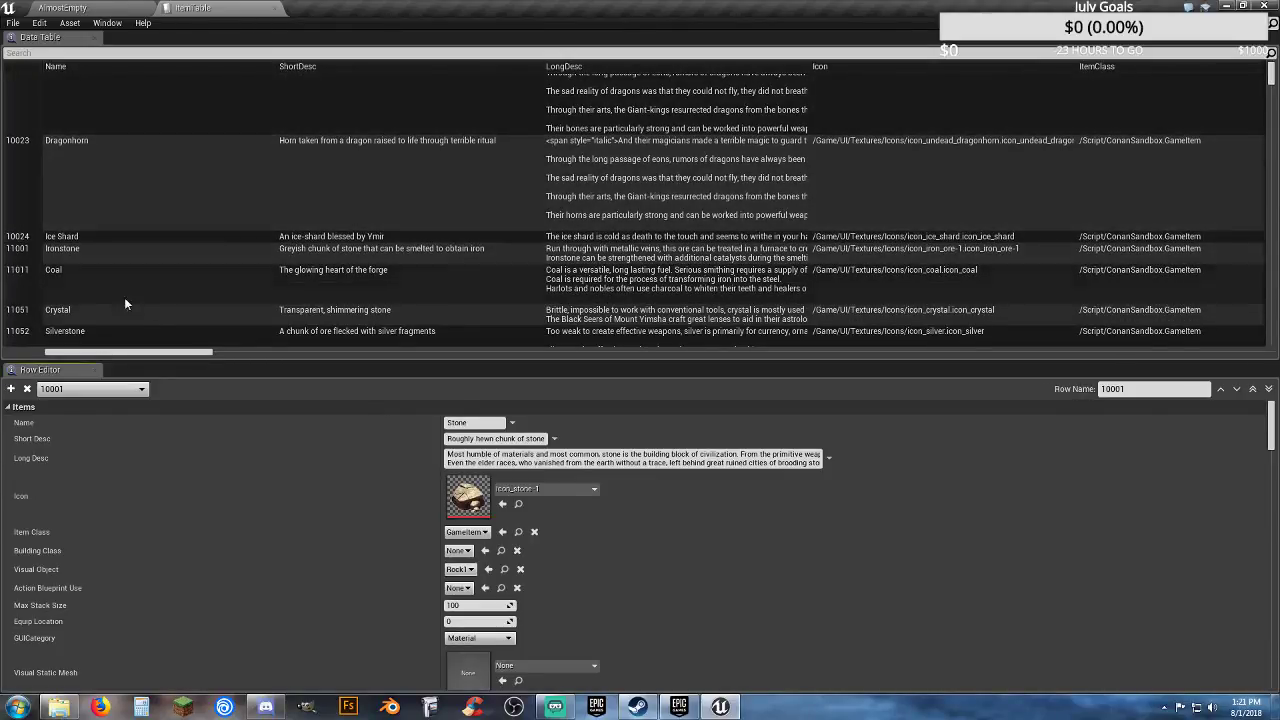
pyautogui.scroll(-6, 145, 308)
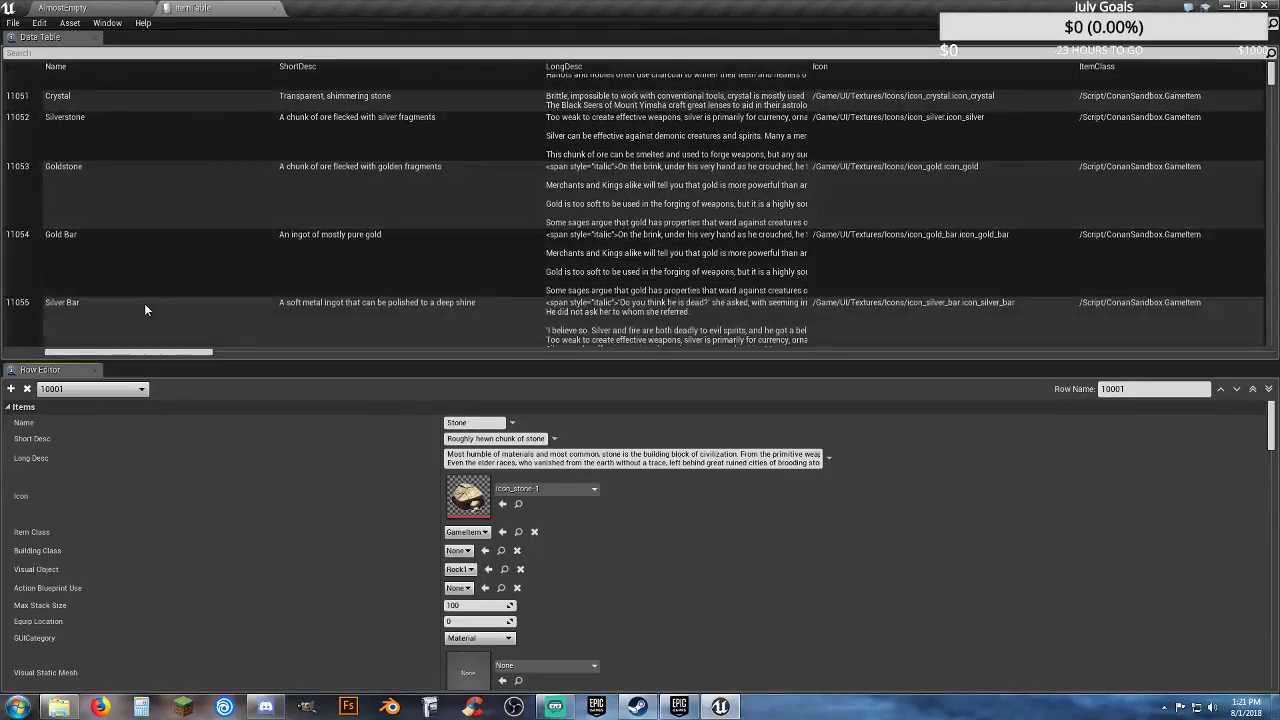
pyautogui.scroll(-5, 150, 308)
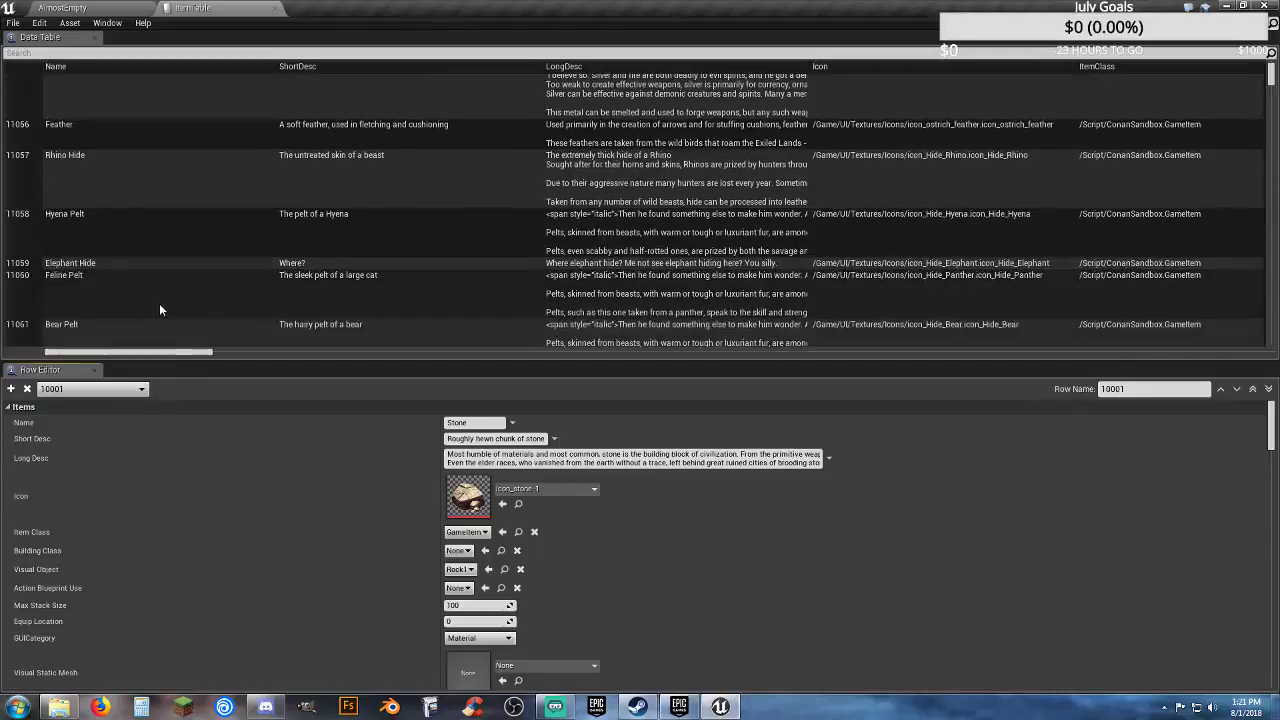
pyautogui.scroll(-4, 160, 310)
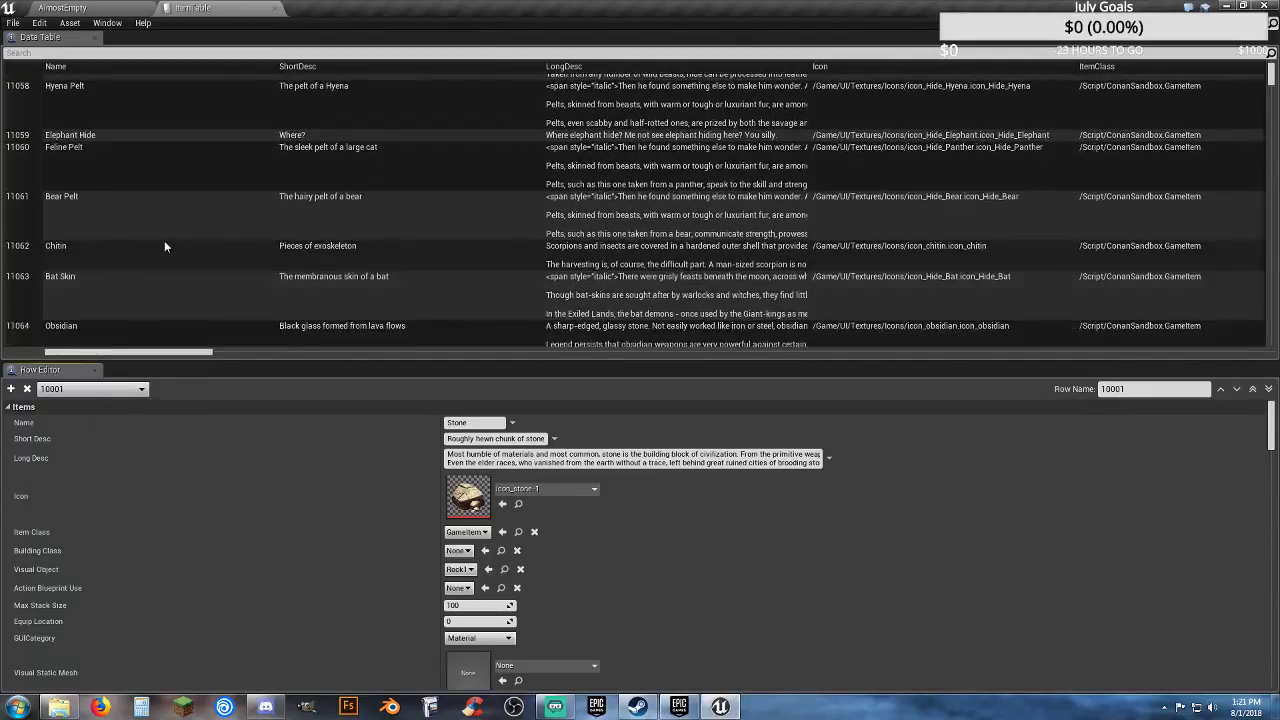
pyautogui.scroll(-3, 195, 263)
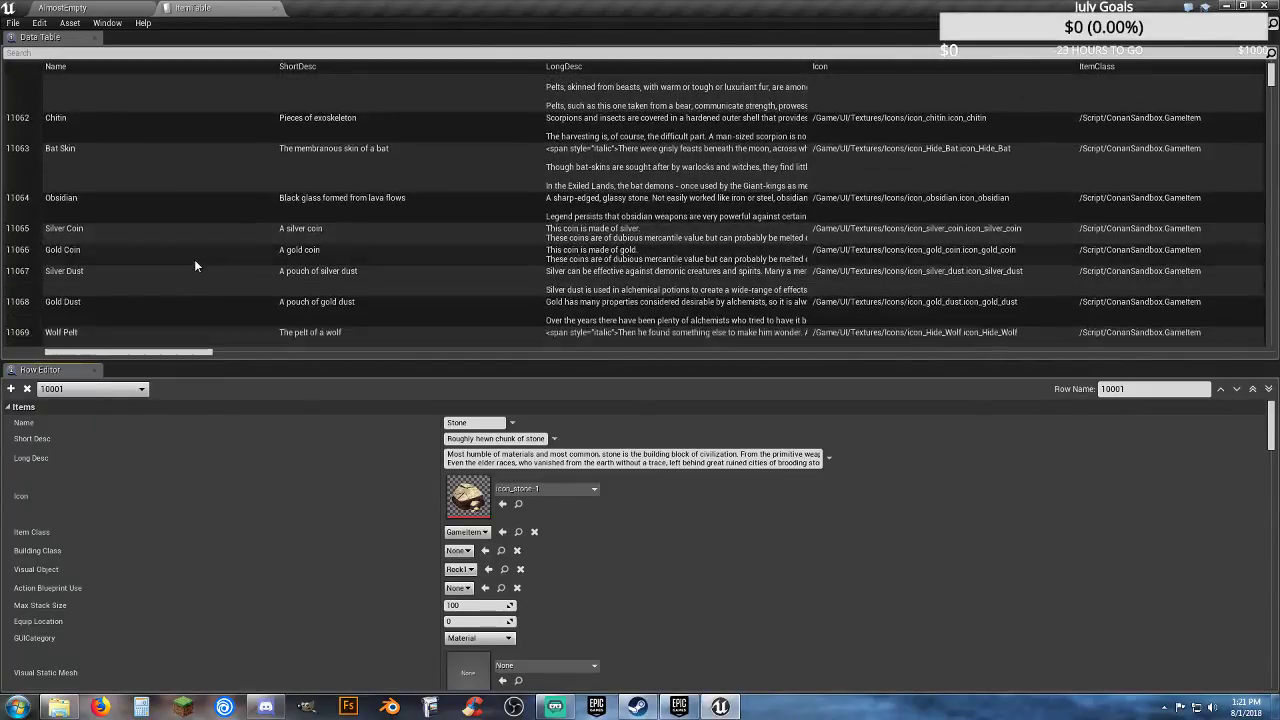
pyautogui.scroll(-2, 195, 263)
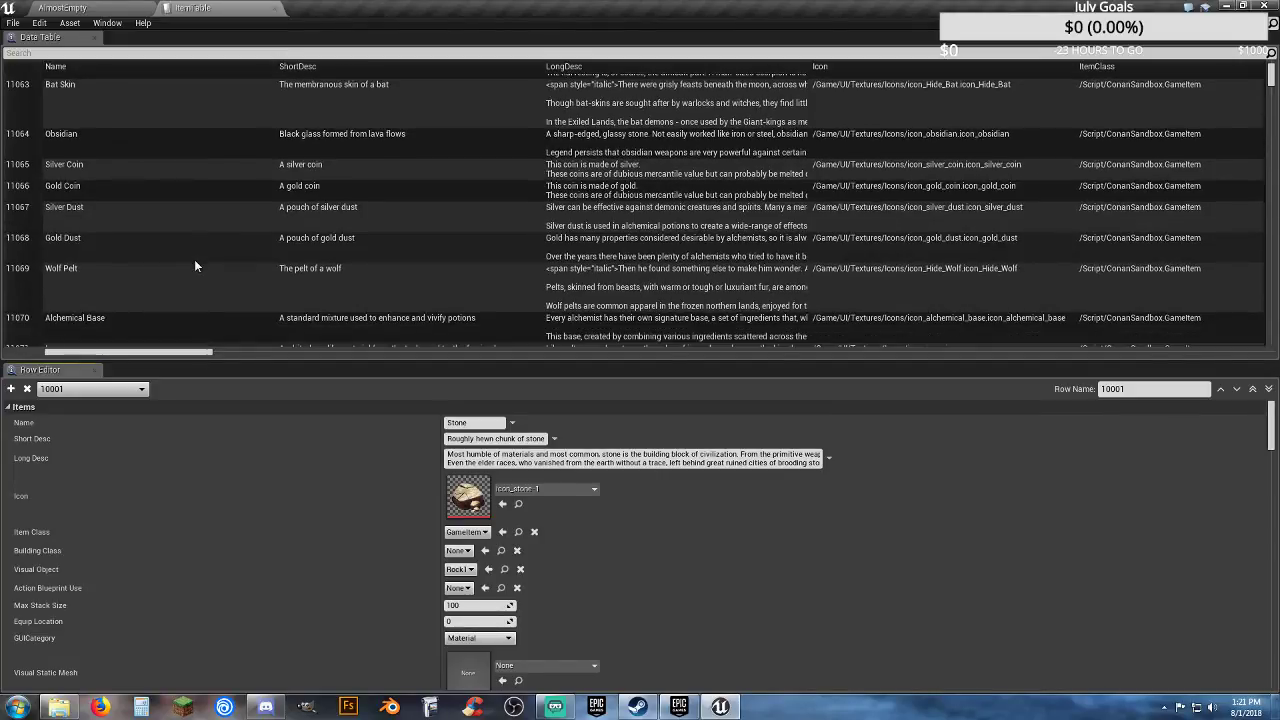
pyautogui.scroll(-3, 195, 265)
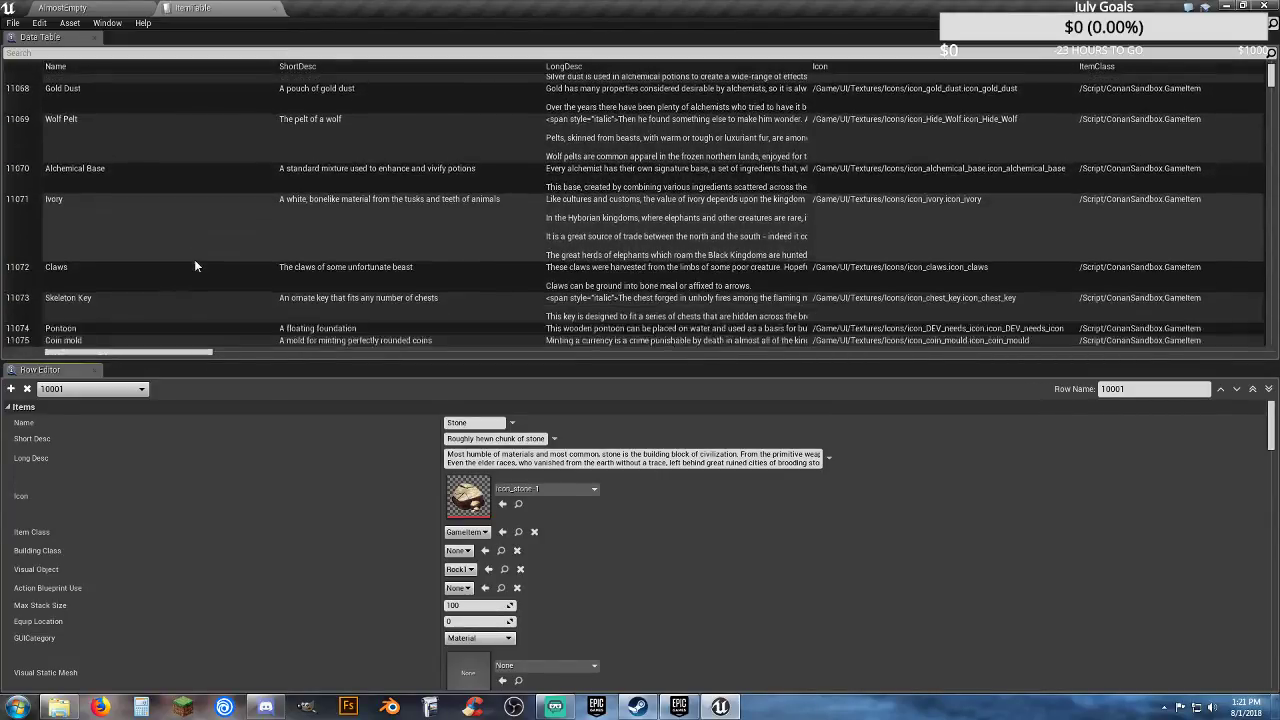
pyautogui.scroll(-2, 195, 265)
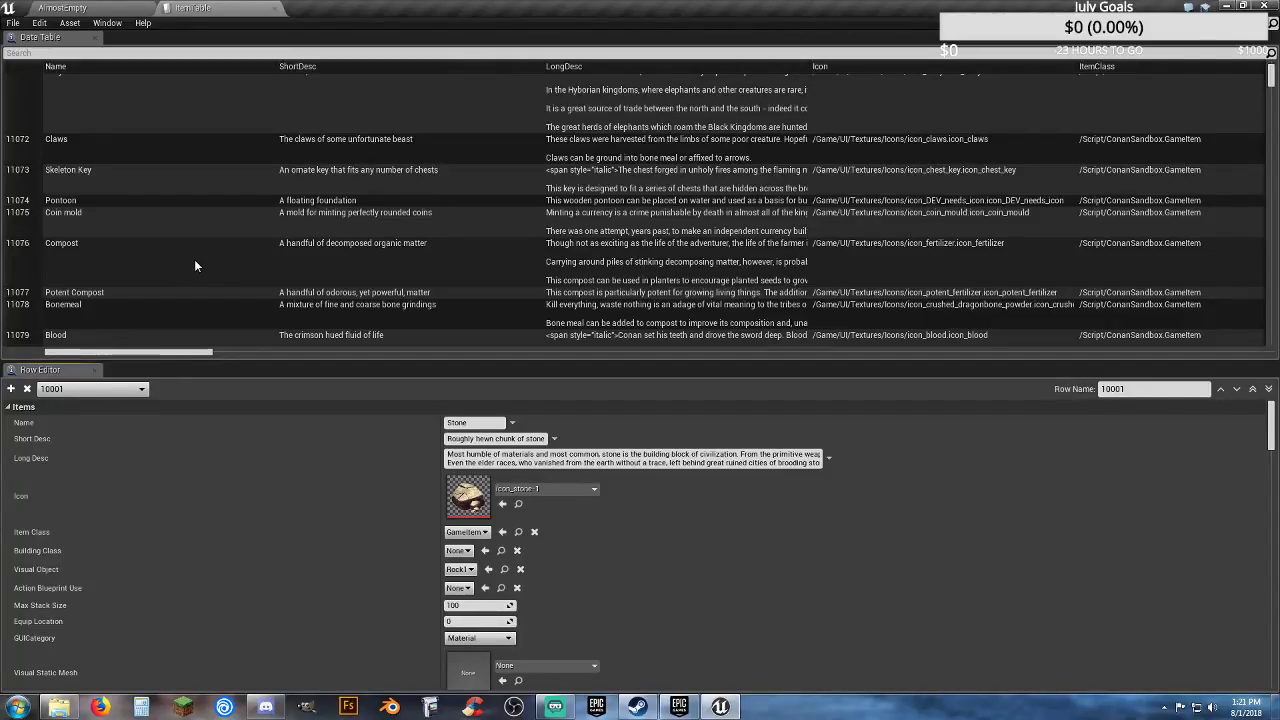
pyautogui.scroll(-3, 195, 261)
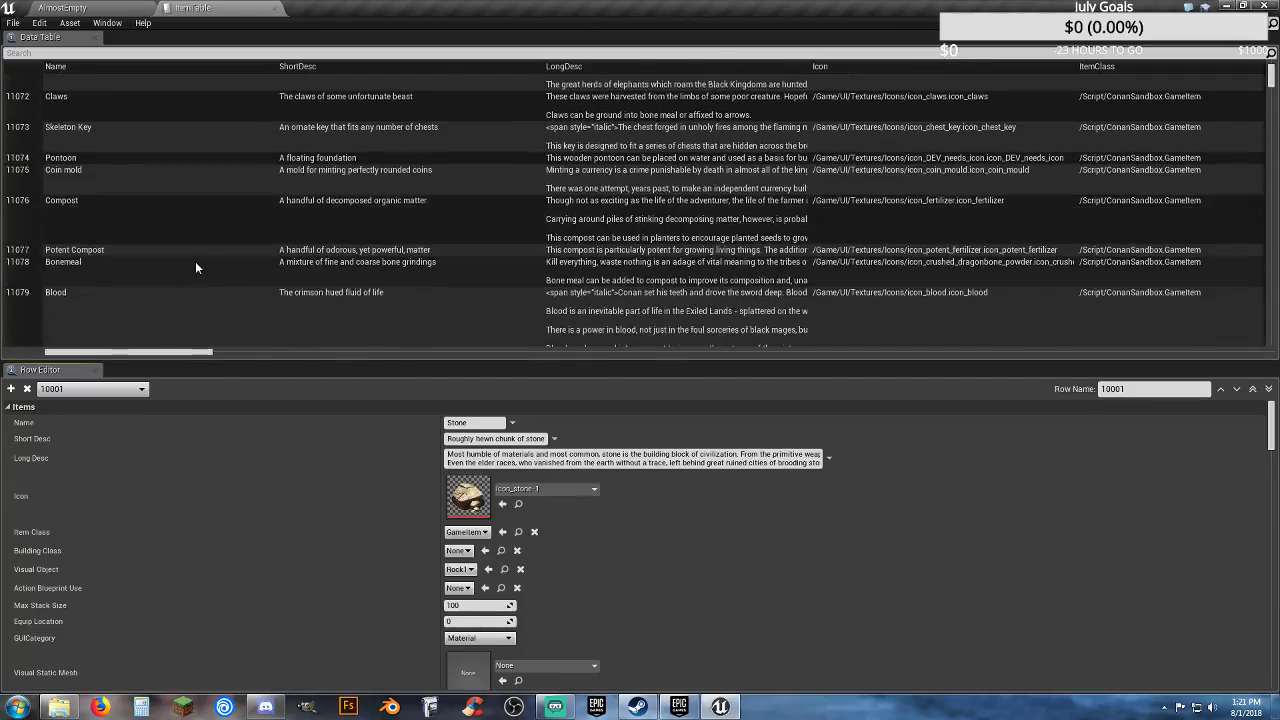
pyautogui.scroll(-4, 198, 267)
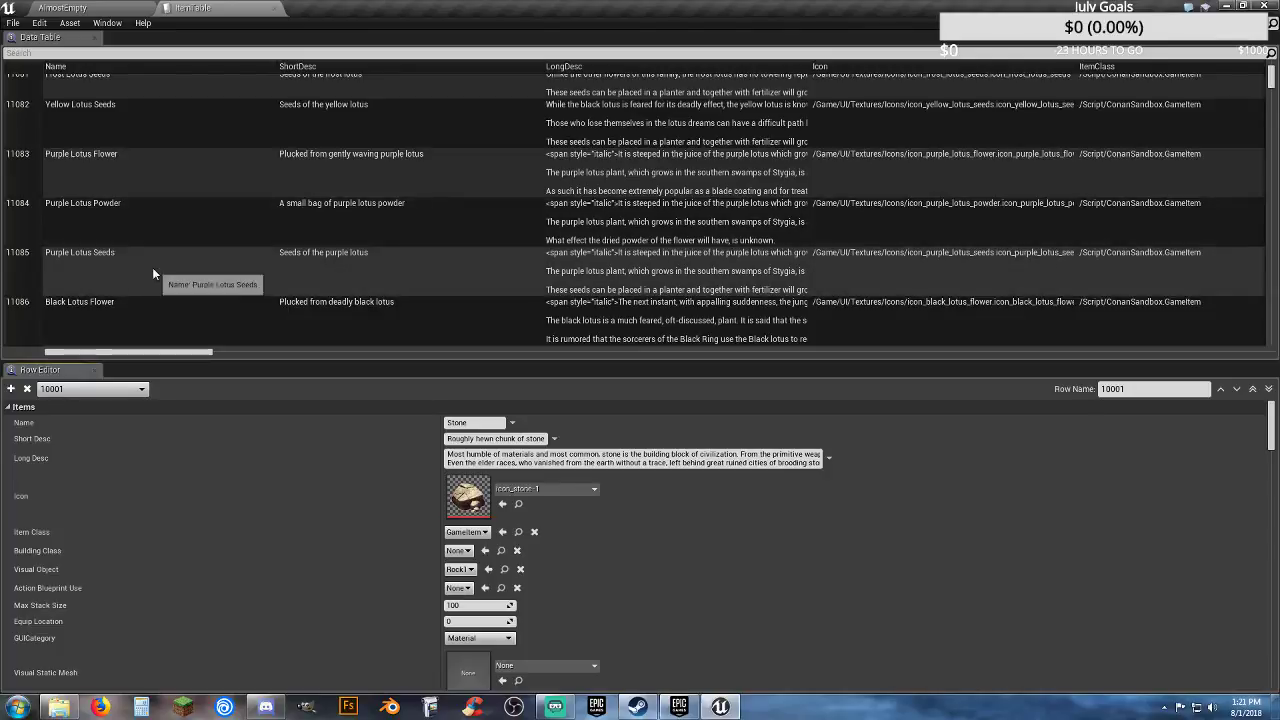
pyautogui.scroll(-5, 166, 268)
pyautogui.scroll(-5, 167, 272)
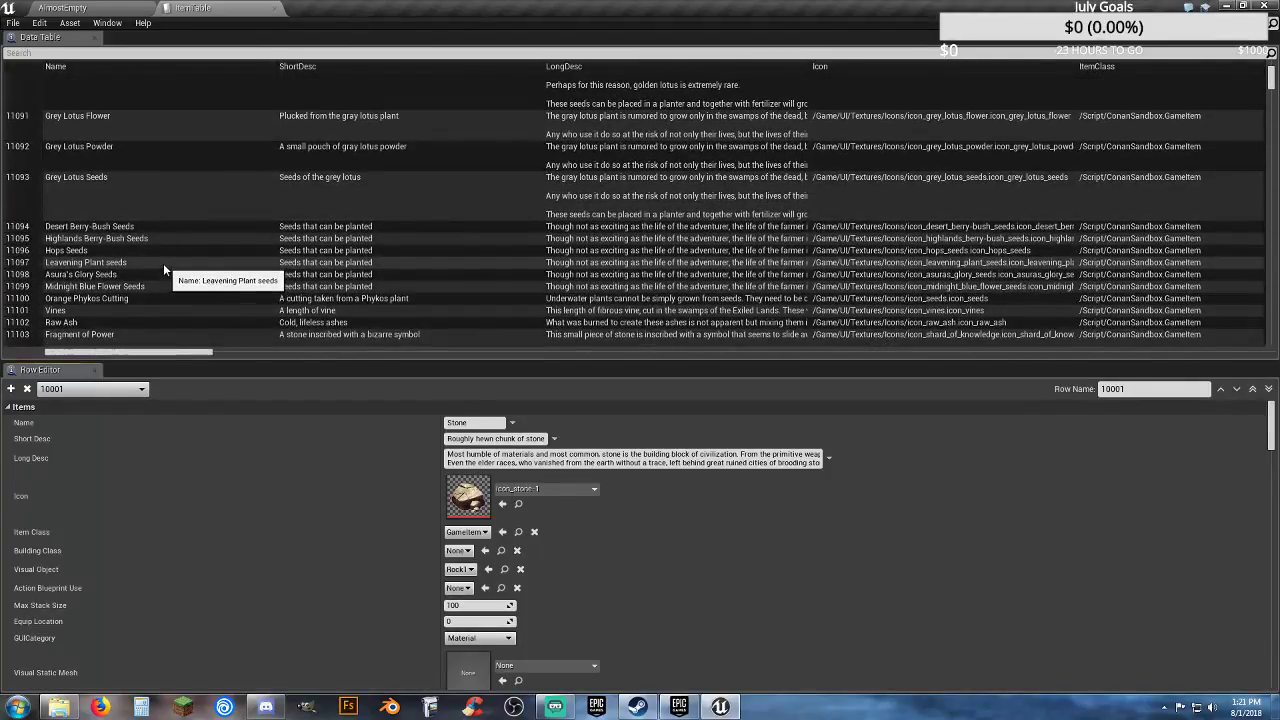
pyautogui.scroll(-1, 167, 266)
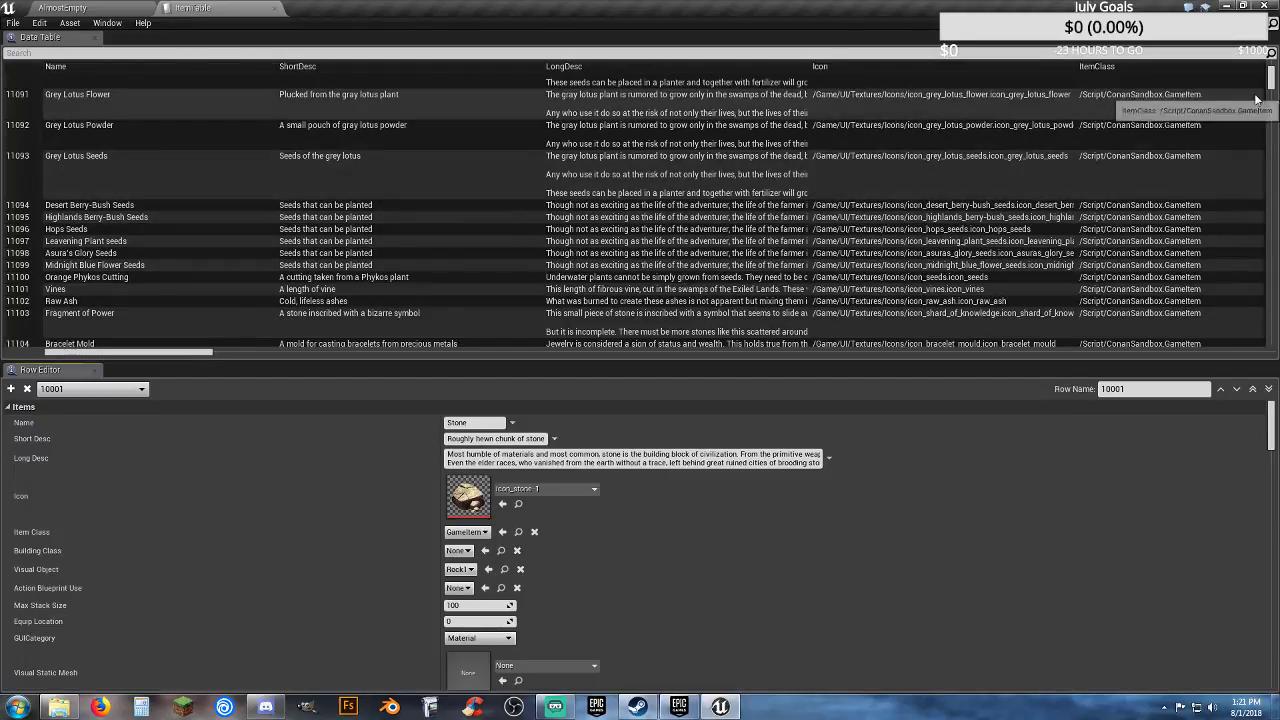
# Step: Go to the end of the item table and examine the row IDs and names of the last entries
pyautogui.moveTo(1271, 88); pyautogui.dragTo(1274, 352)
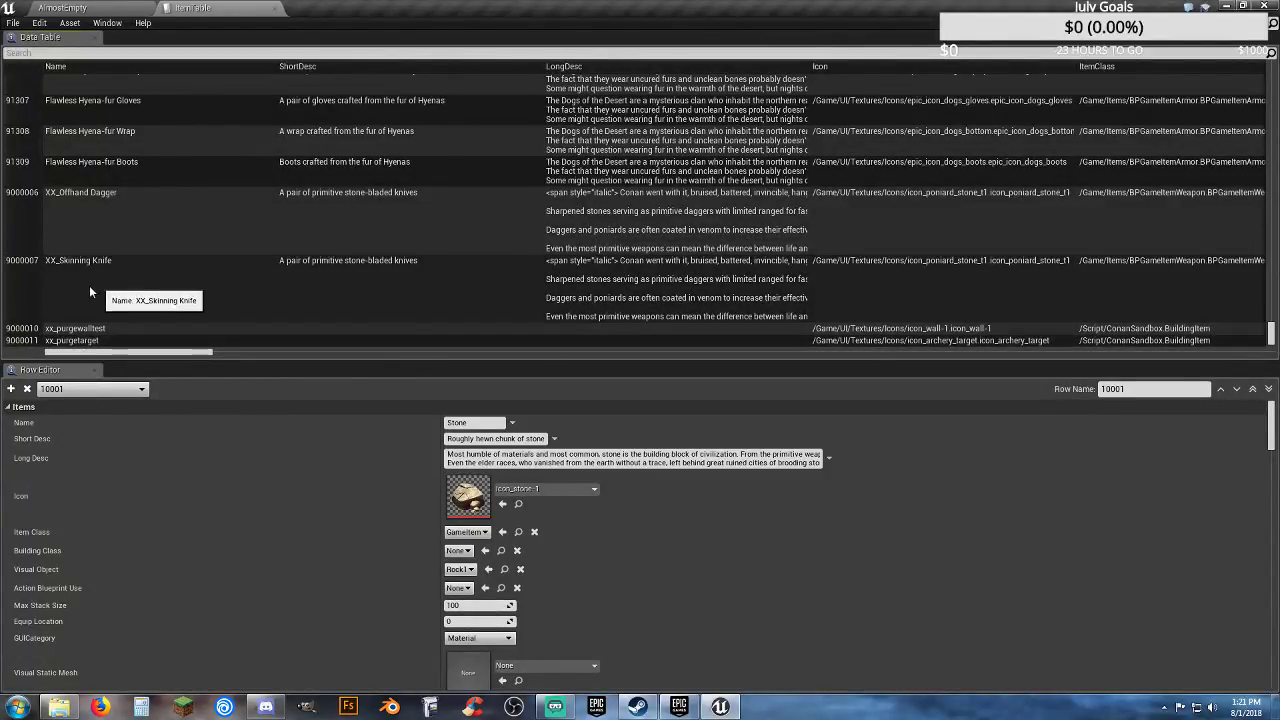
pyautogui.scroll(3, 75, 238)
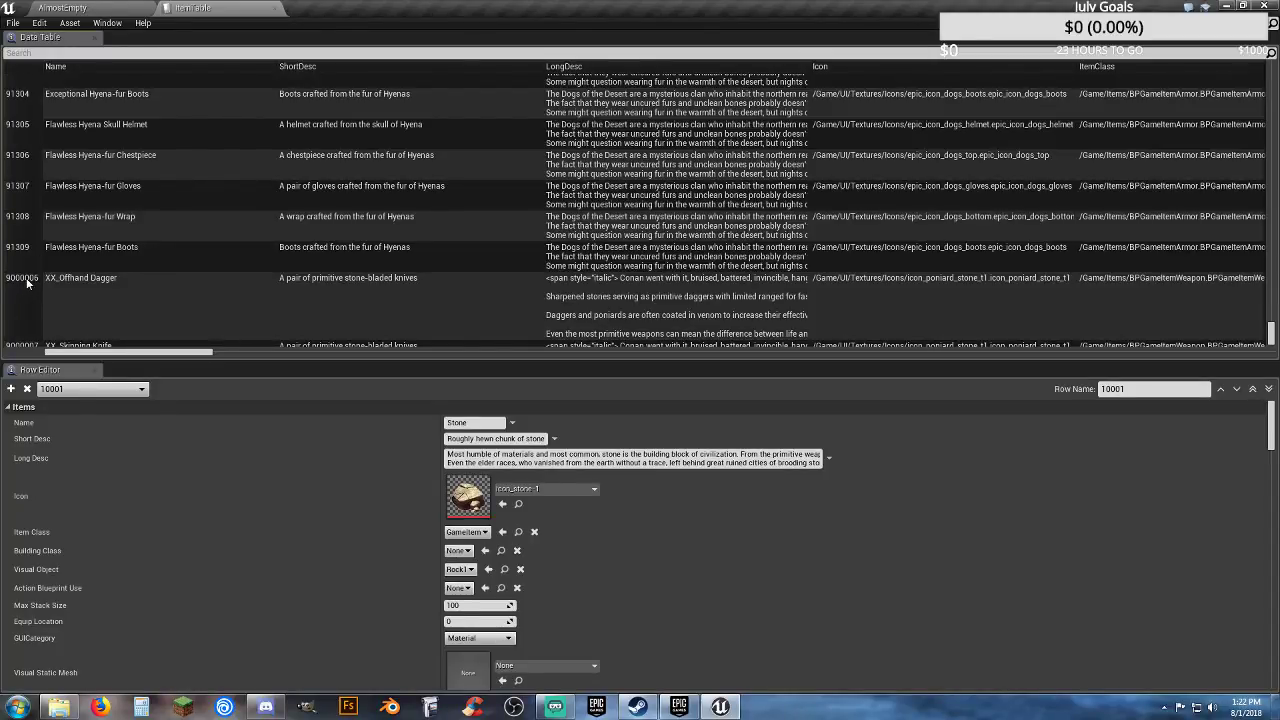
pyautogui.scroll(3, 27, 284)
pyautogui.scroll(6, 27, 284)
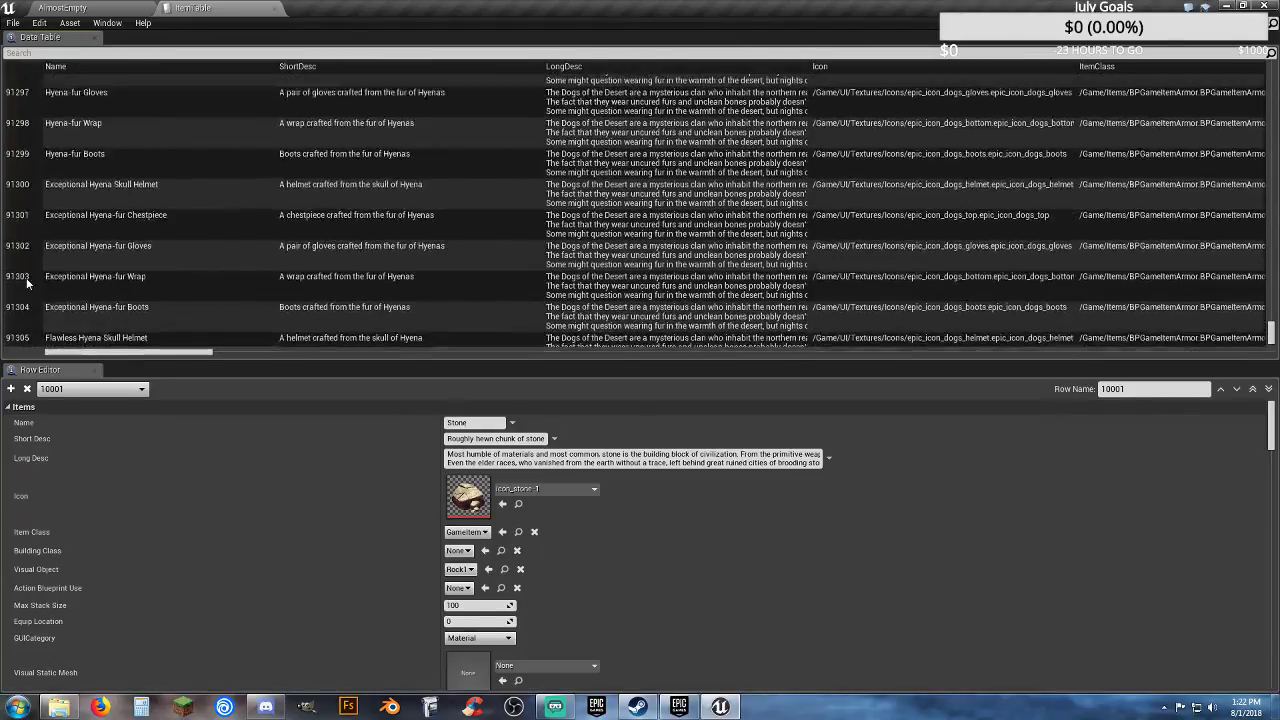
pyautogui.scroll(-5, 25, 265)
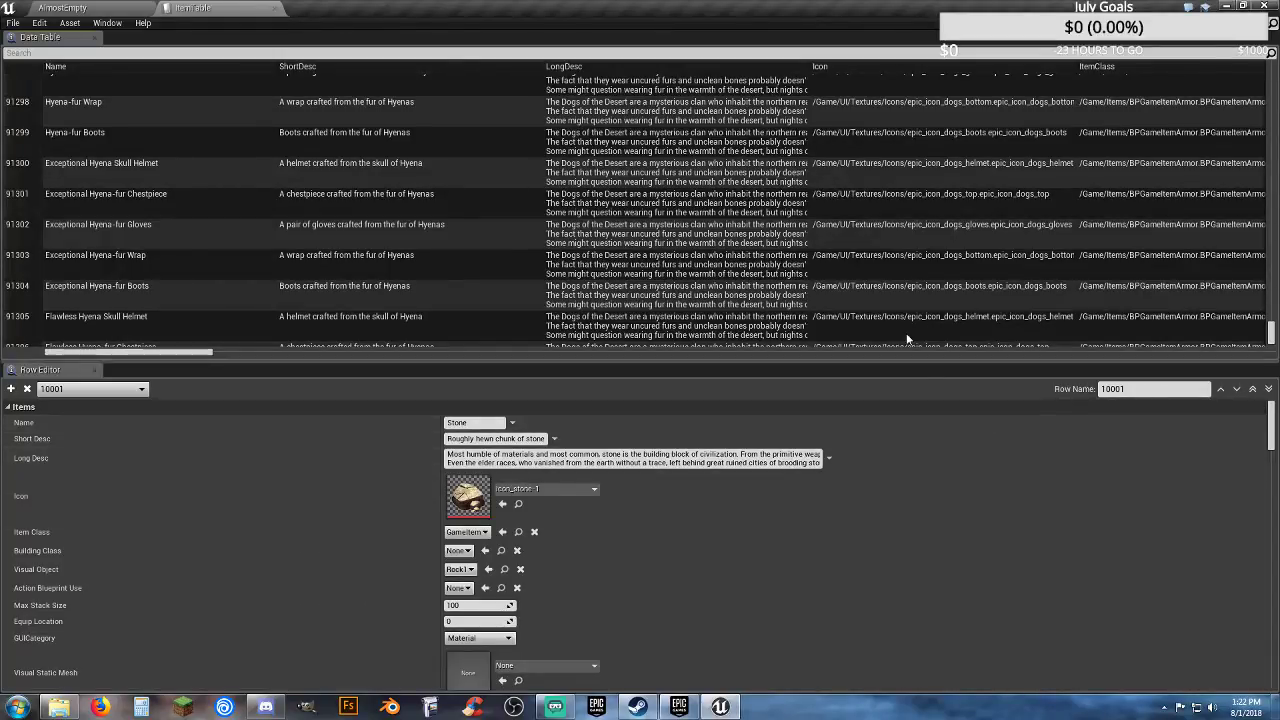
pyautogui.scroll(-1, 283, 246)
pyautogui.scroll(-5, 283, 243)
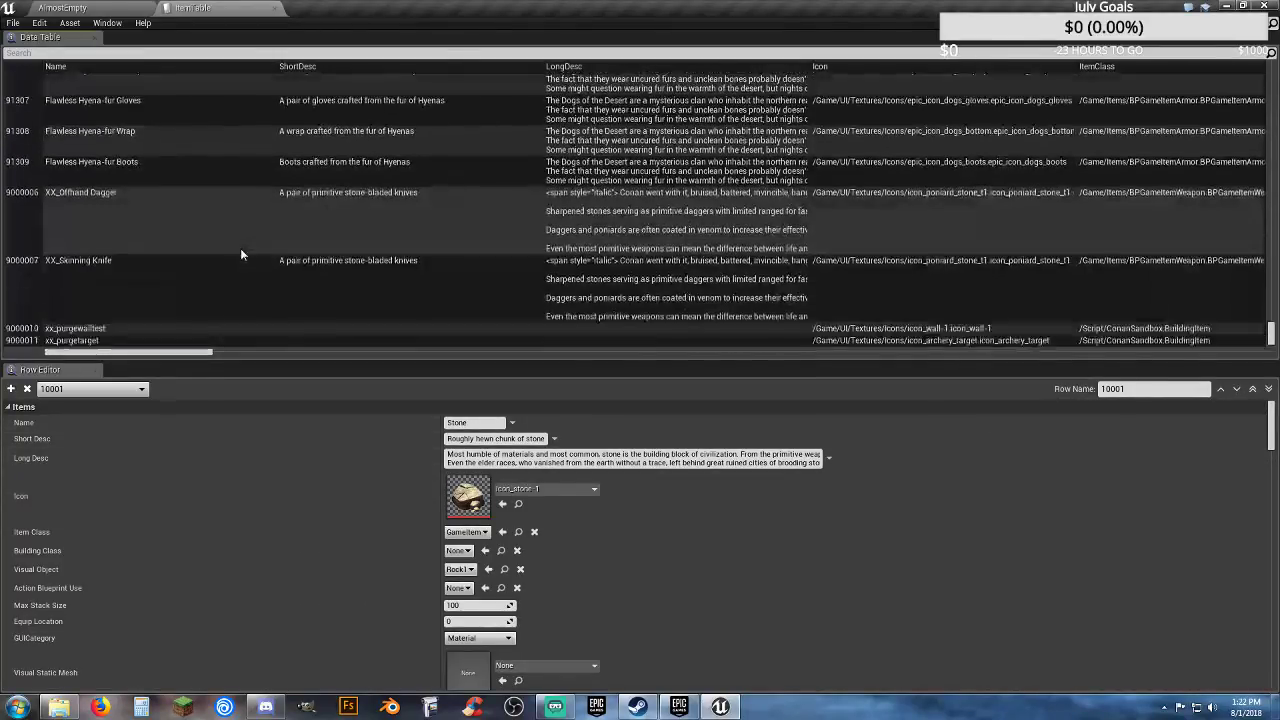
pyautogui.scroll(2, 188, 245)
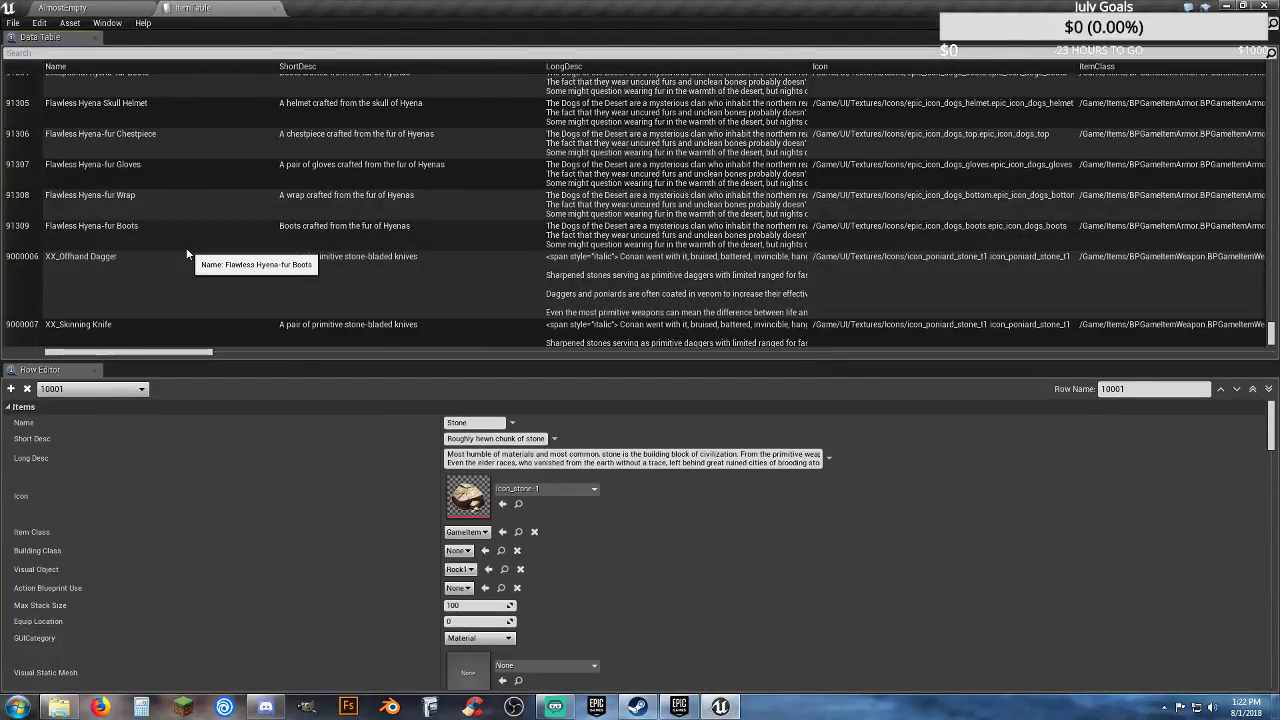
pyautogui.scroll(5, 186, 254)
pyautogui.scroll(1, 186, 254)
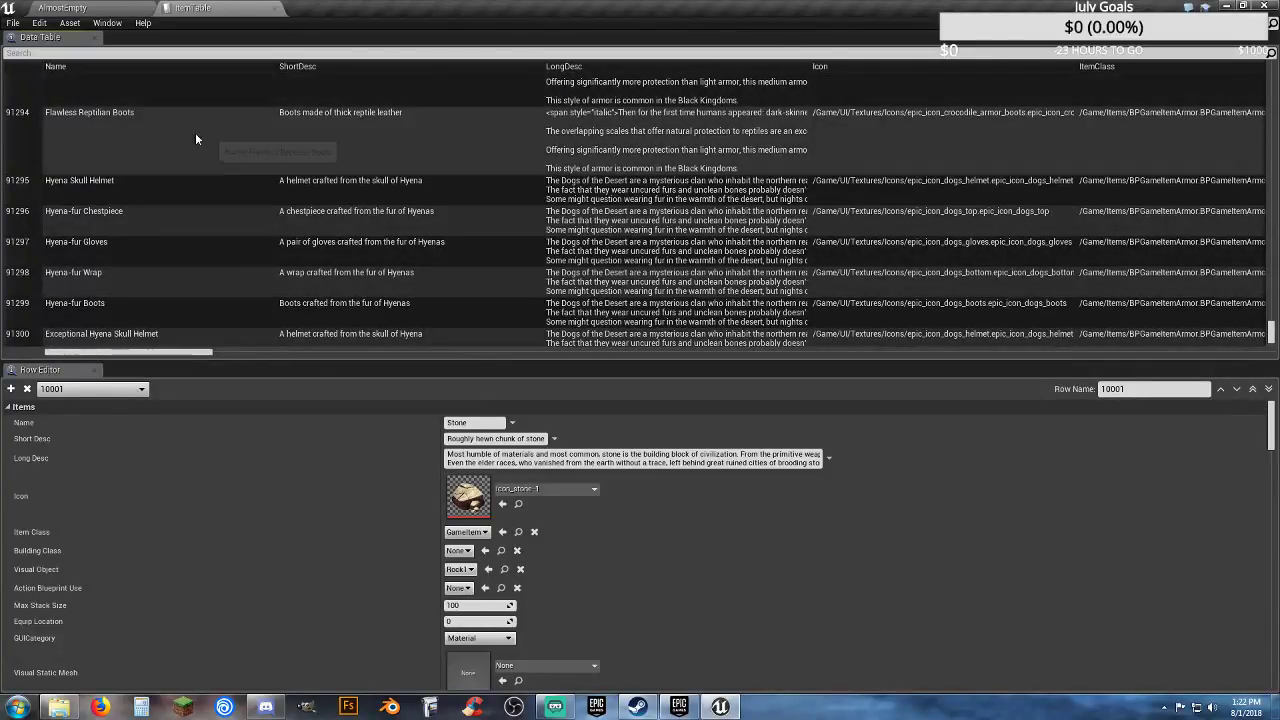
pyautogui.scroll(4, 141, 190)
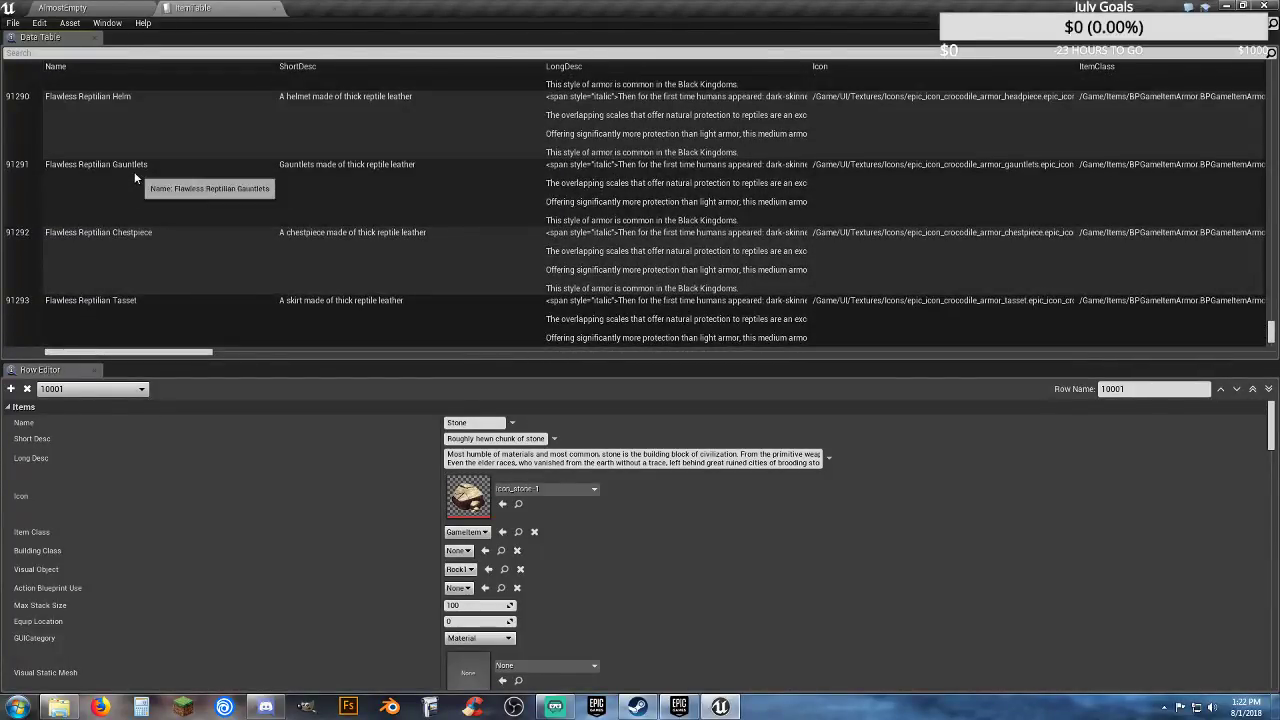
# Step: Search the ItemTable for "sword" and look through the matching rows, checking the names and IDs of the sword items
pyautogui.click(144, 54)
pyautogui.write('sword')
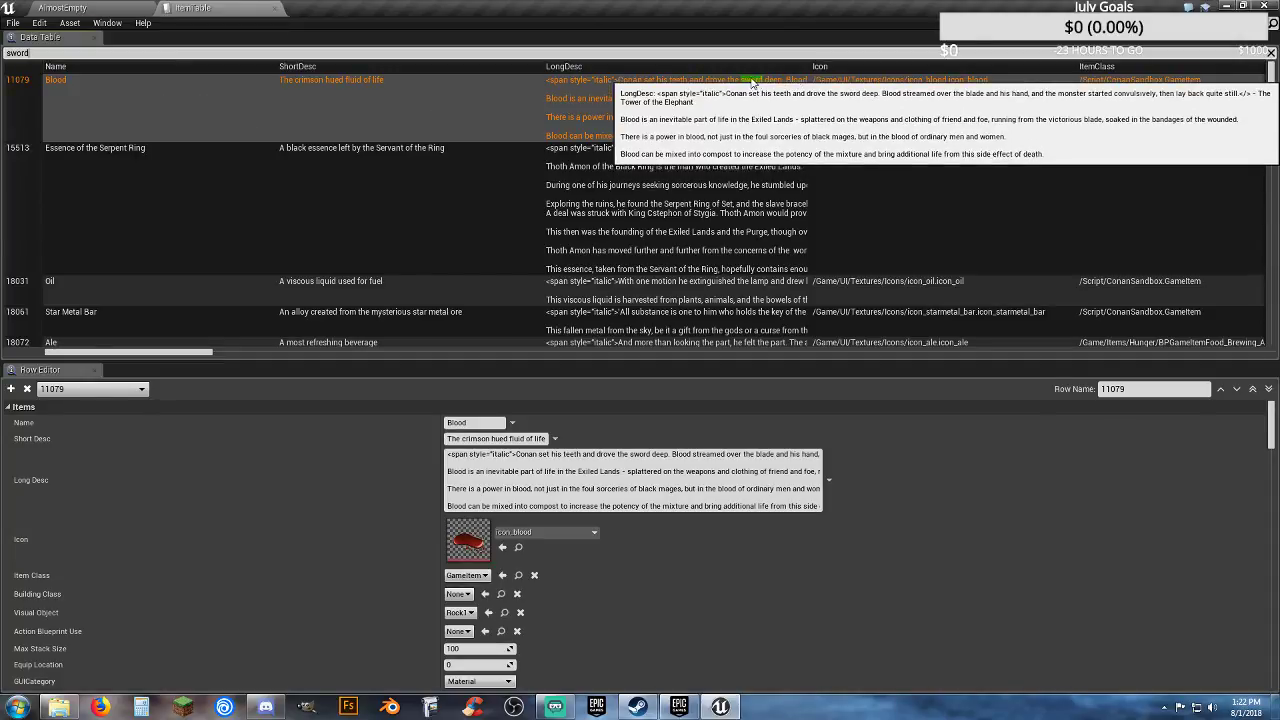
pyautogui.scroll(-4, 240, 205)
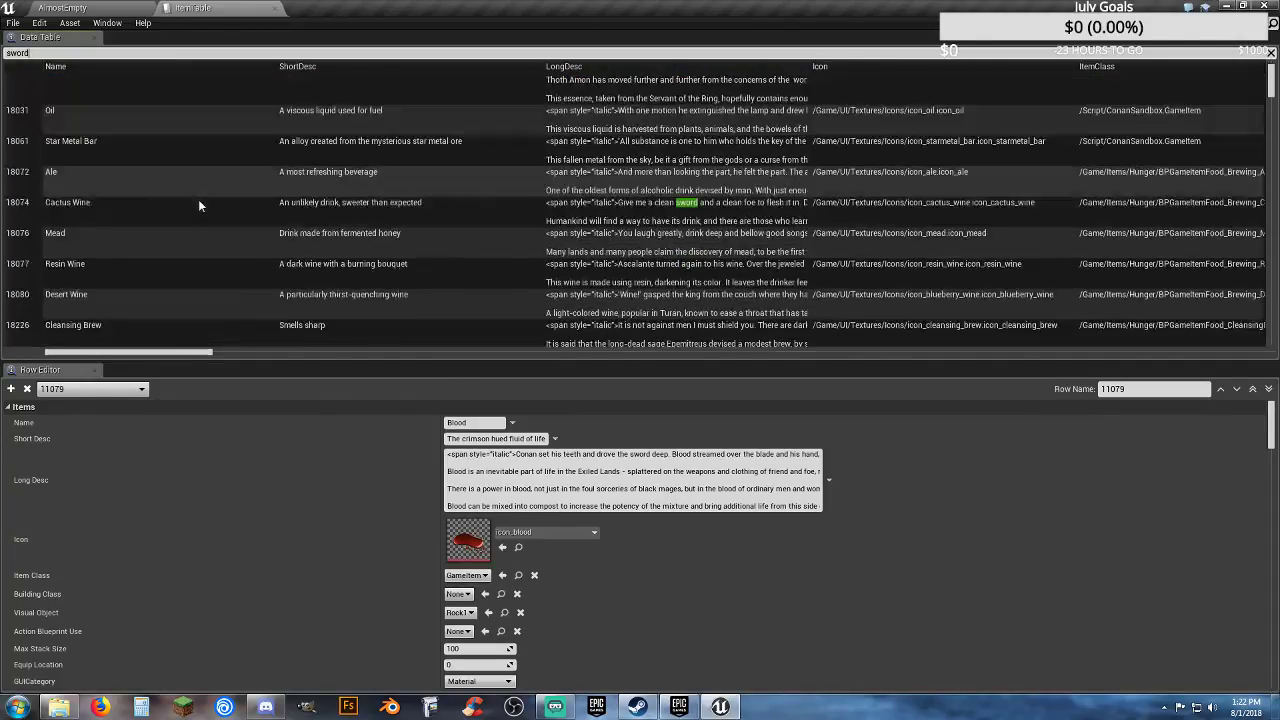
pyautogui.scroll(-5, 197, 205)
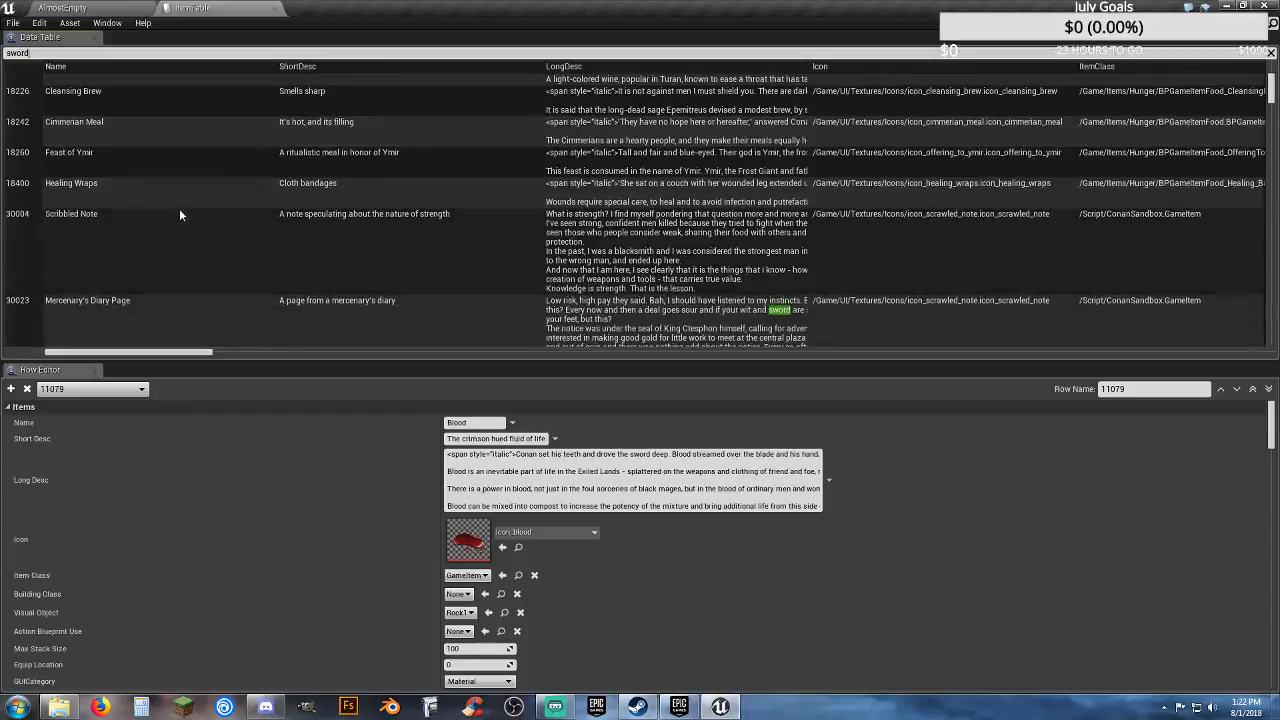
pyautogui.scroll(1, 176, 212)
pyautogui.scroll(-2, 176, 212)
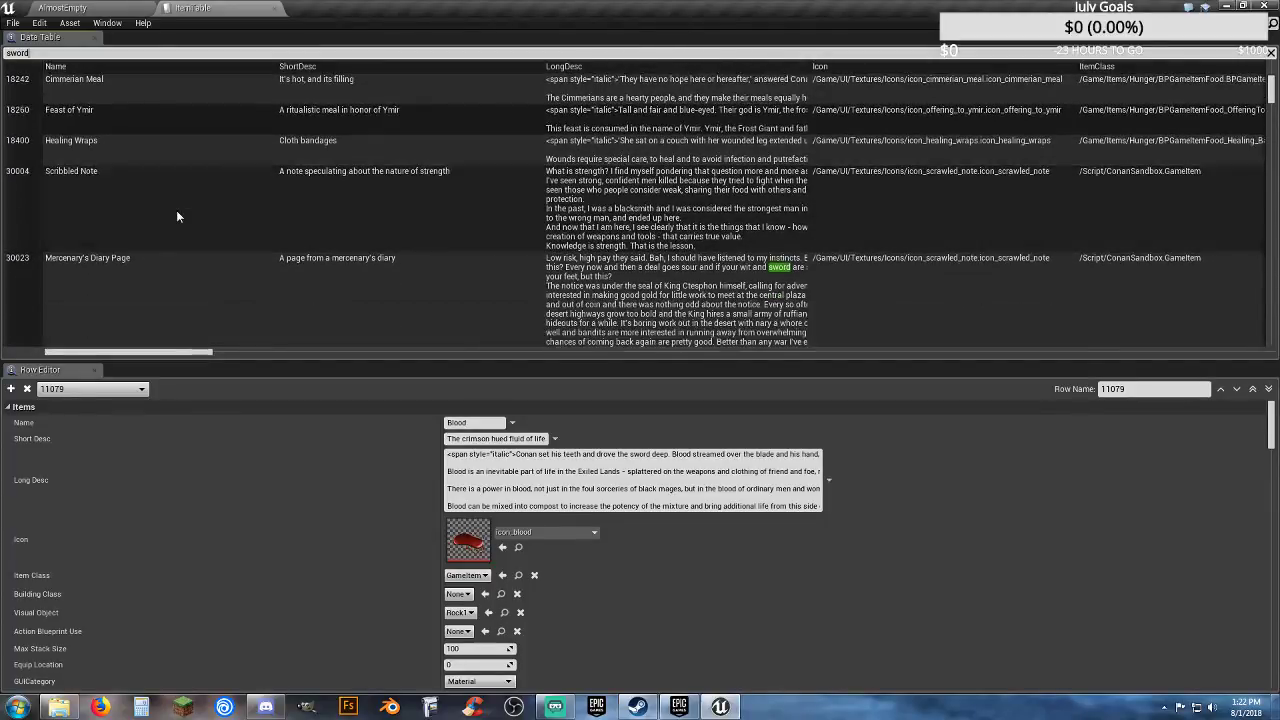
pyautogui.scroll(-6, 176, 210)
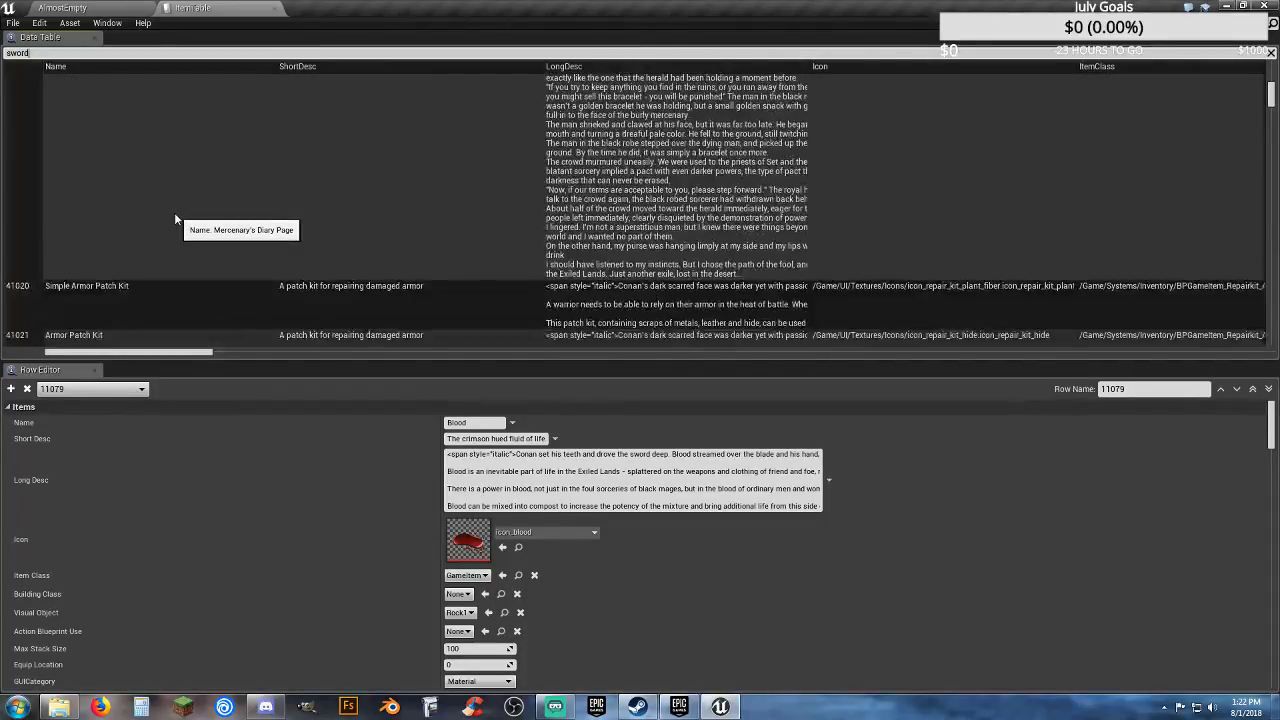
pyautogui.scroll(-6, 175, 218)
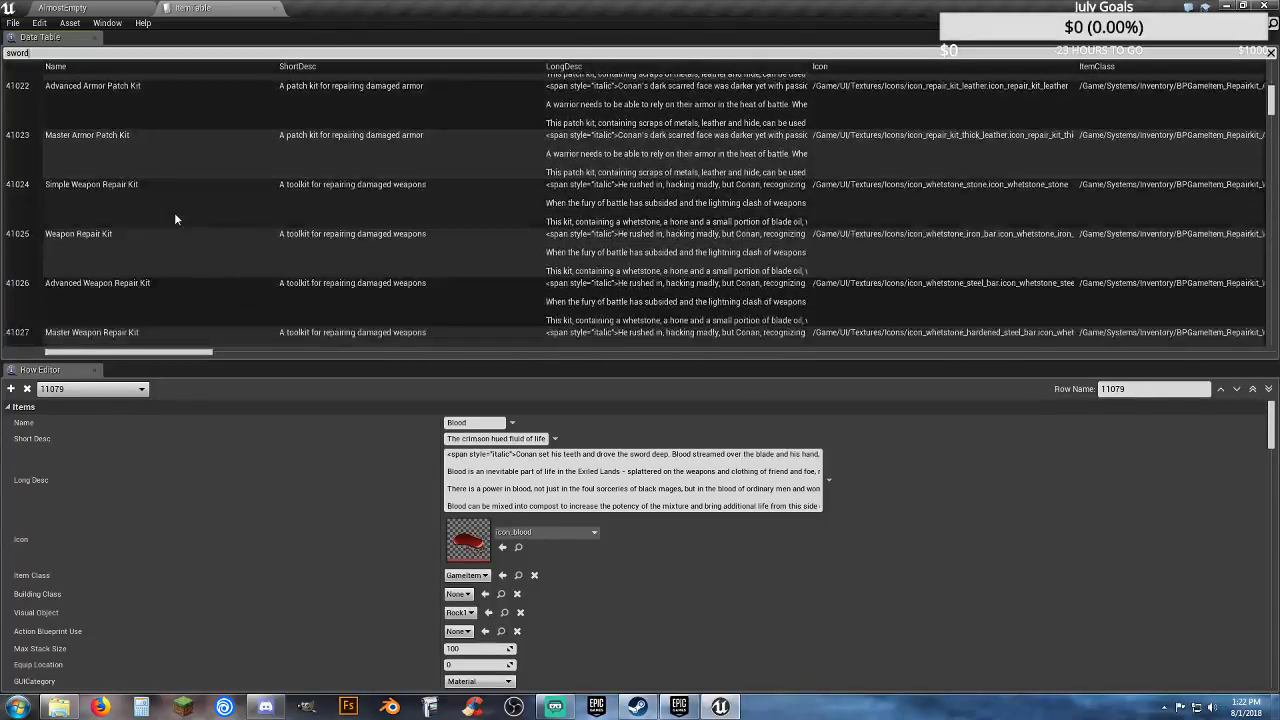
pyautogui.scroll(-2, 174, 212)
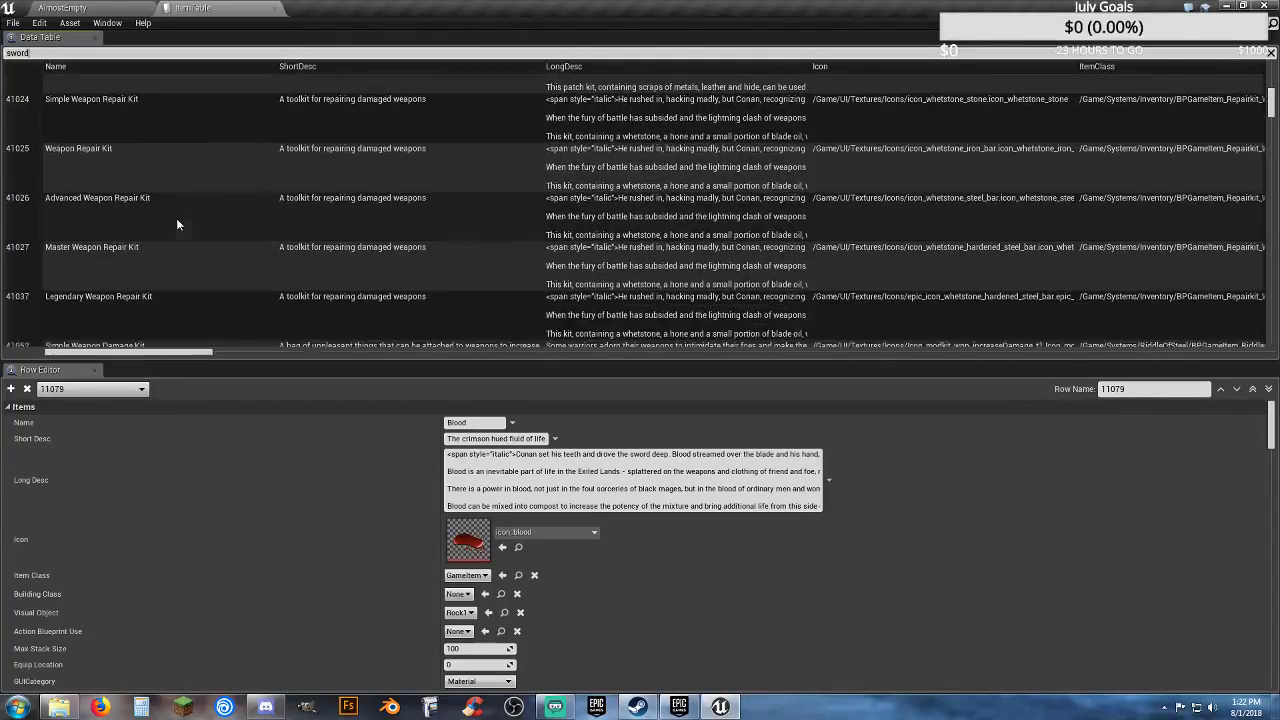
pyautogui.scroll(-7, 177, 220)
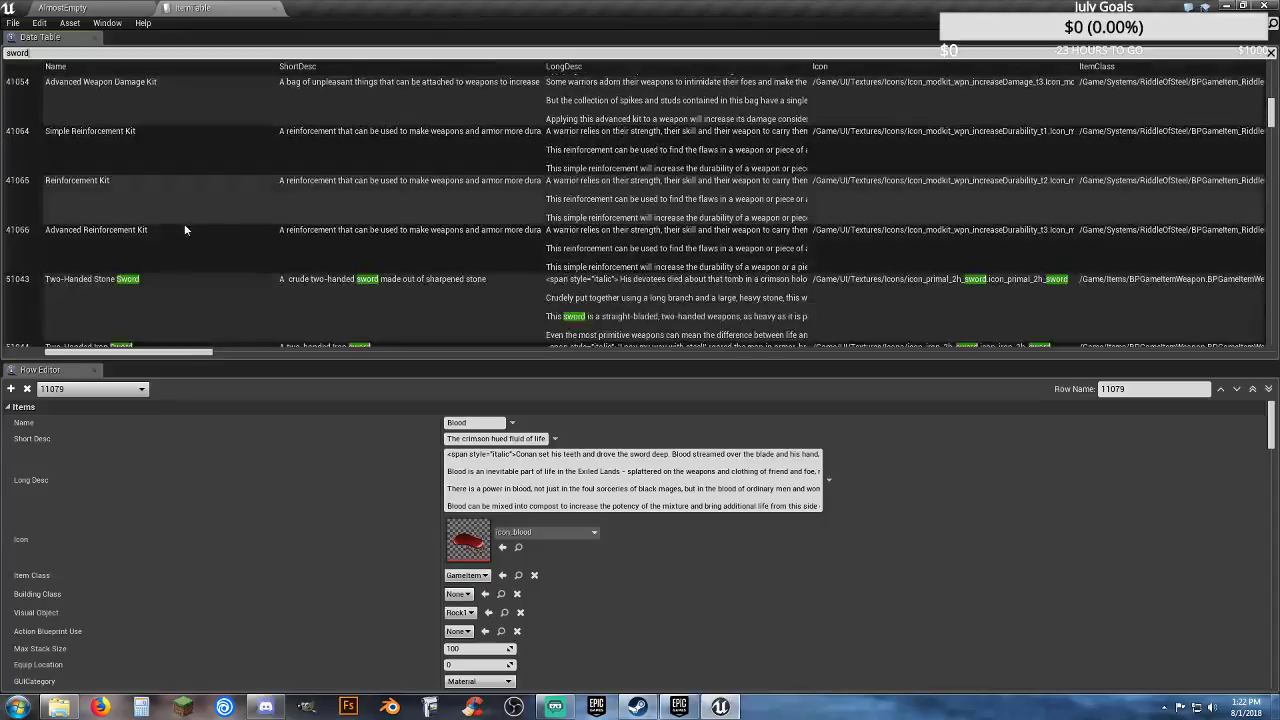
pyautogui.scroll(-3, 184, 229)
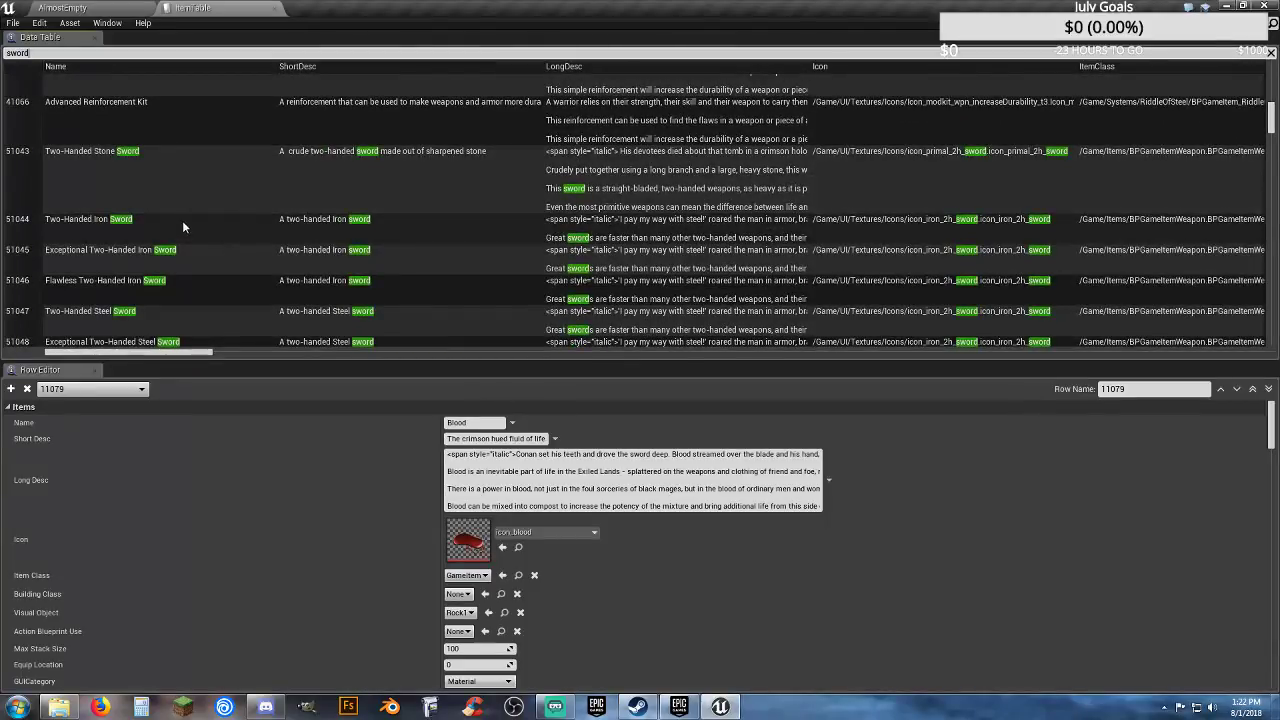
pyautogui.scroll(-2, 178, 223)
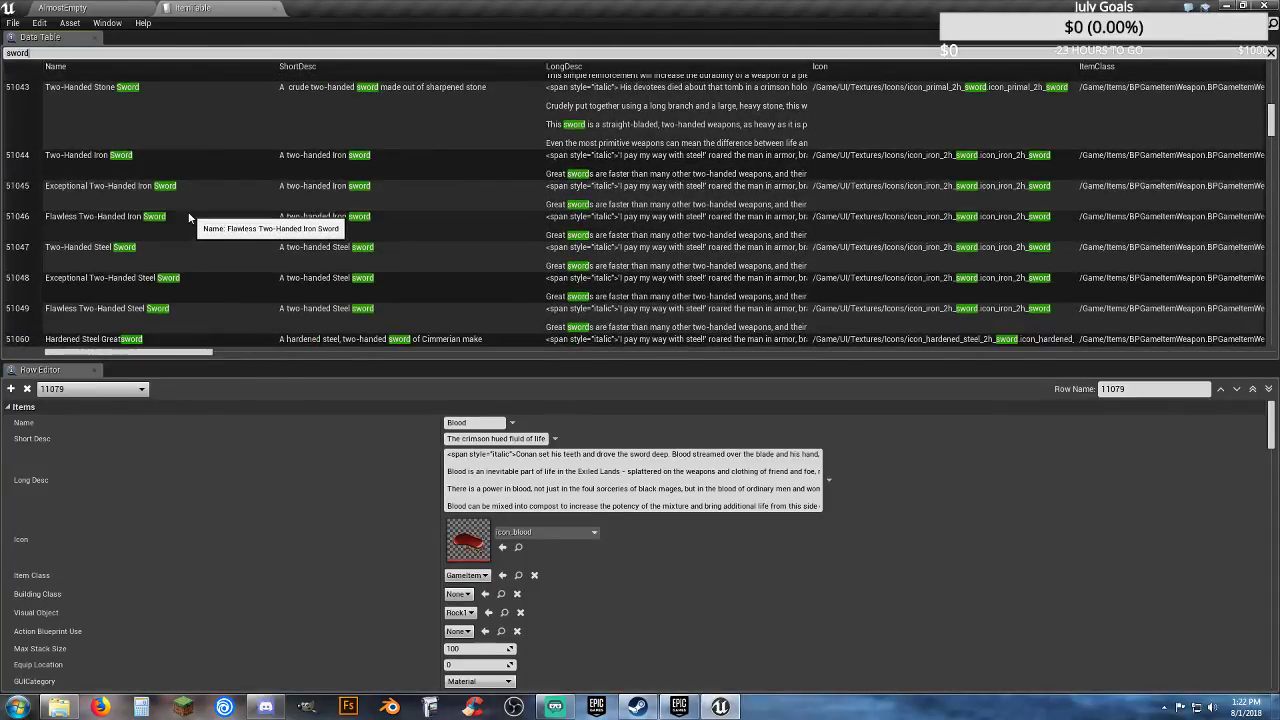
pyautogui.scroll(-4, 226, 221)
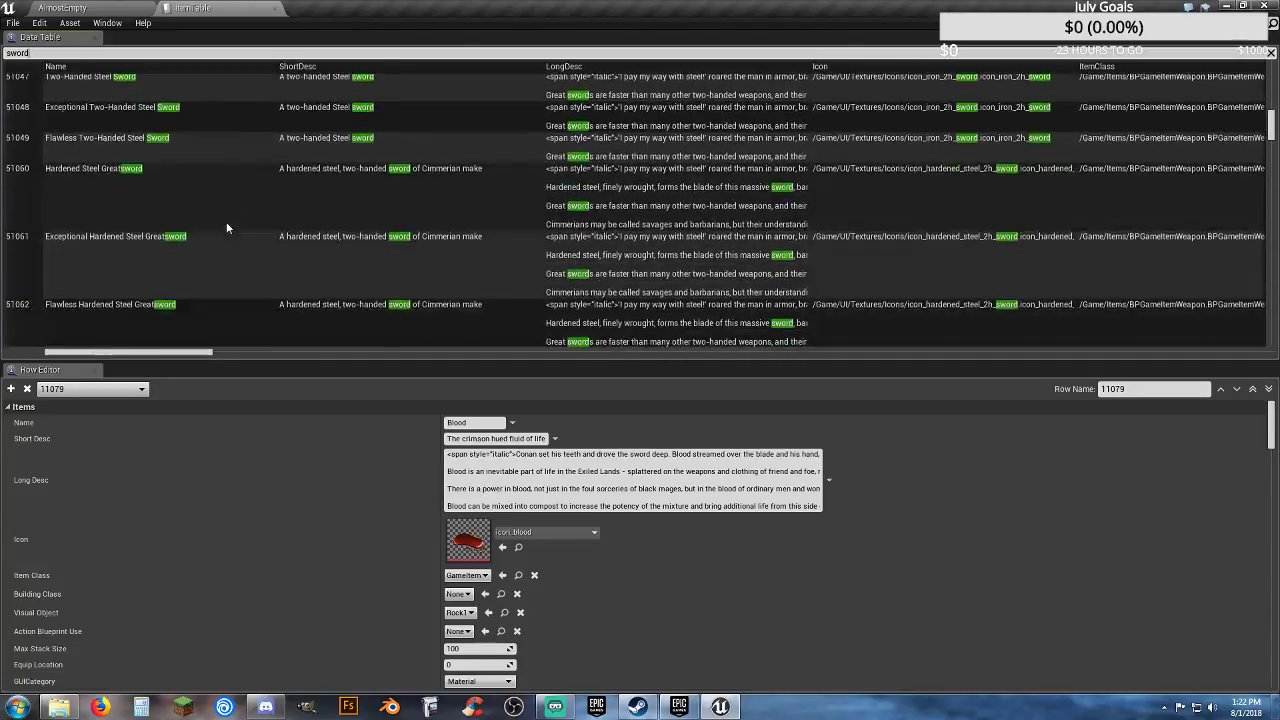
pyautogui.scroll(-5, 227, 222)
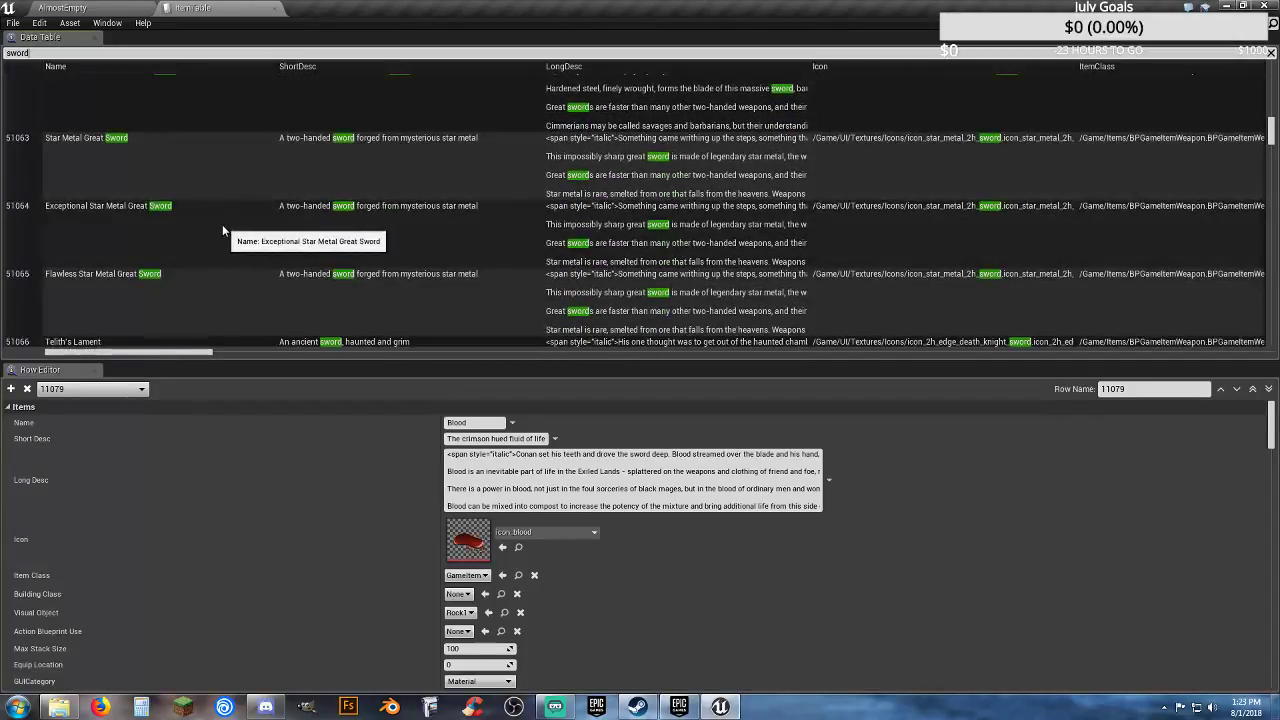
pyautogui.scroll(-4, 204, 232)
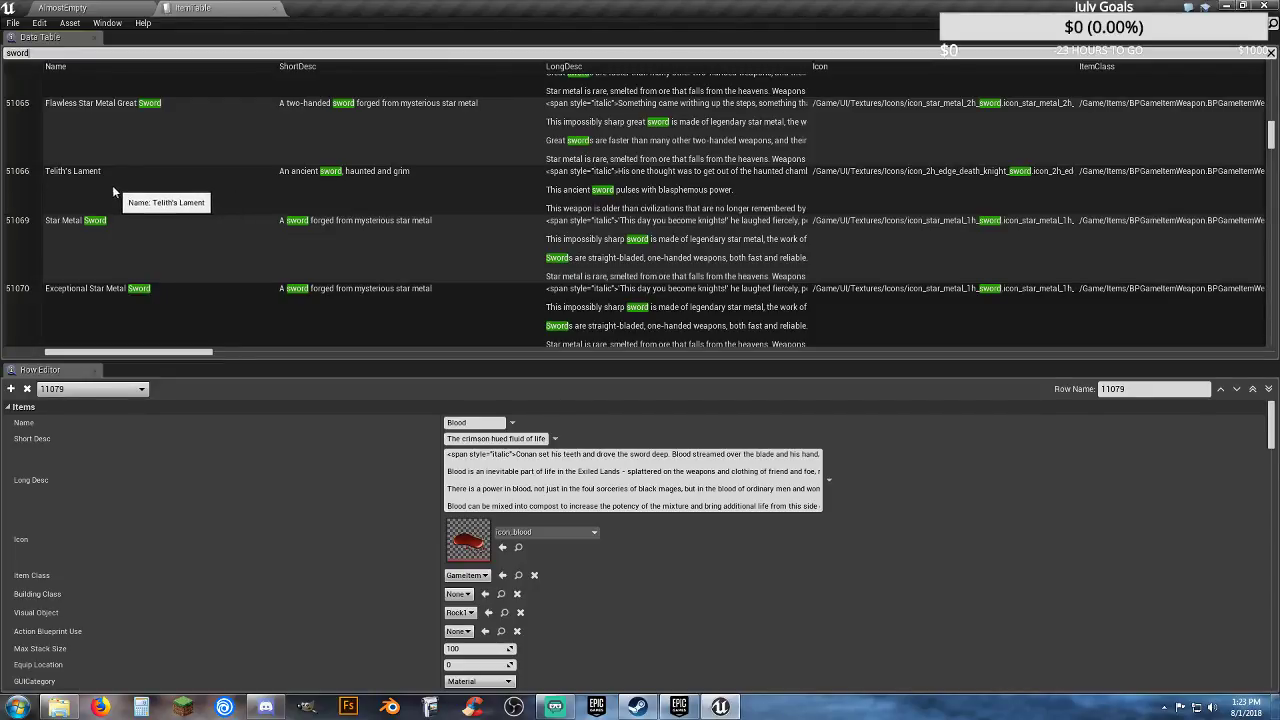
# Step: Narrow the ItemTable search to "metal sword" to find the Star Metal Sword rows
pyautogui.click(149, 53)
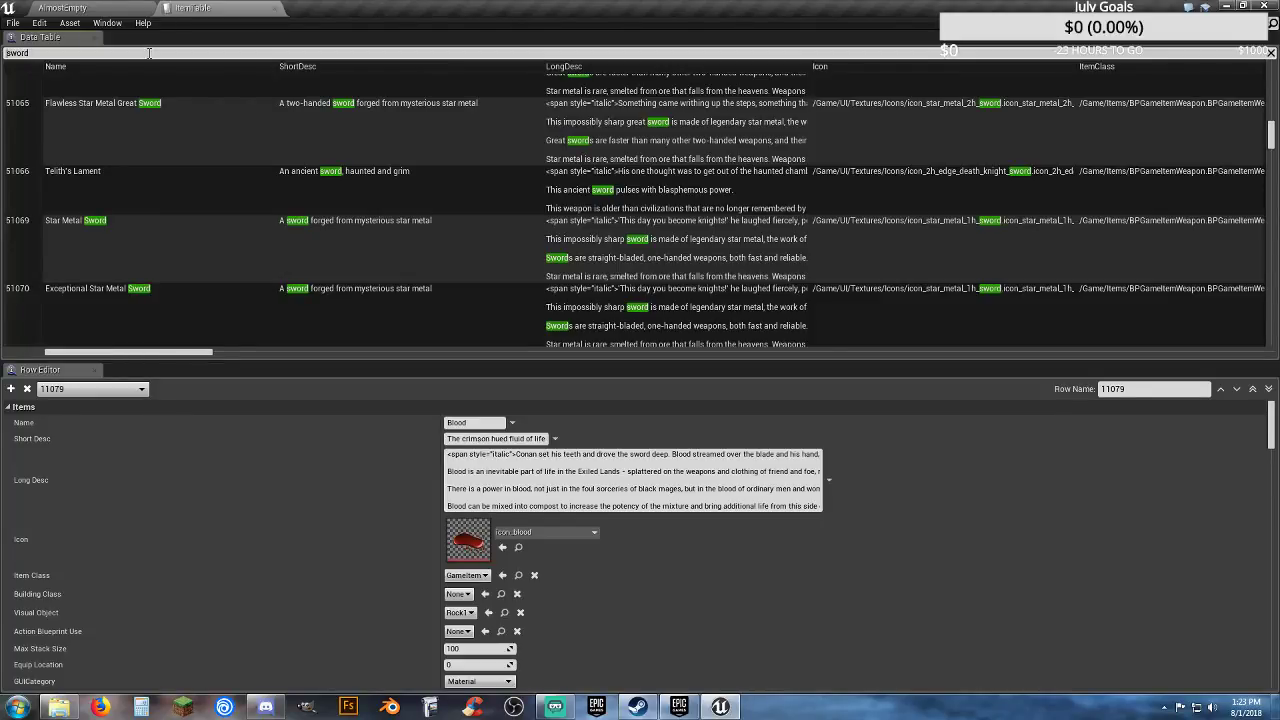
pyautogui.press('Home')
pyautogui.write('metal')
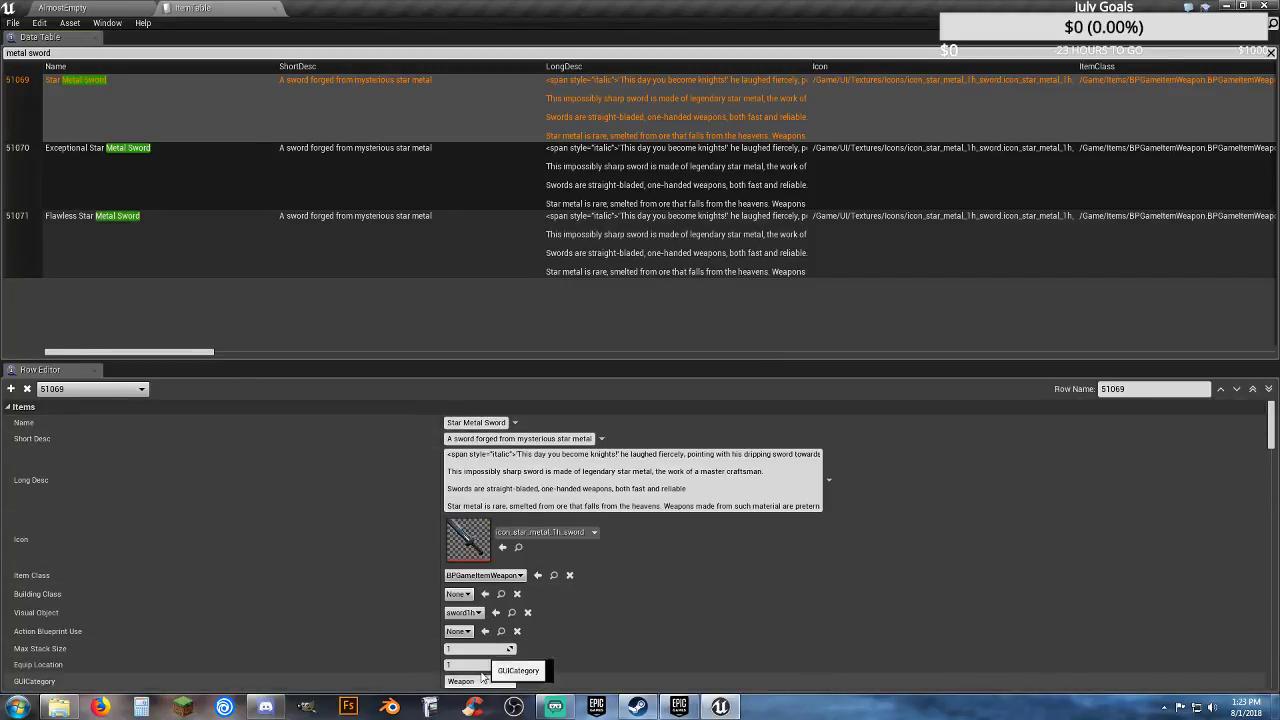
# Step: Go to the Tables folder of the BBG_TestMod mod and save the BBG_Items and BBG_Recipe data tables
pyautogui.click(100, 8)
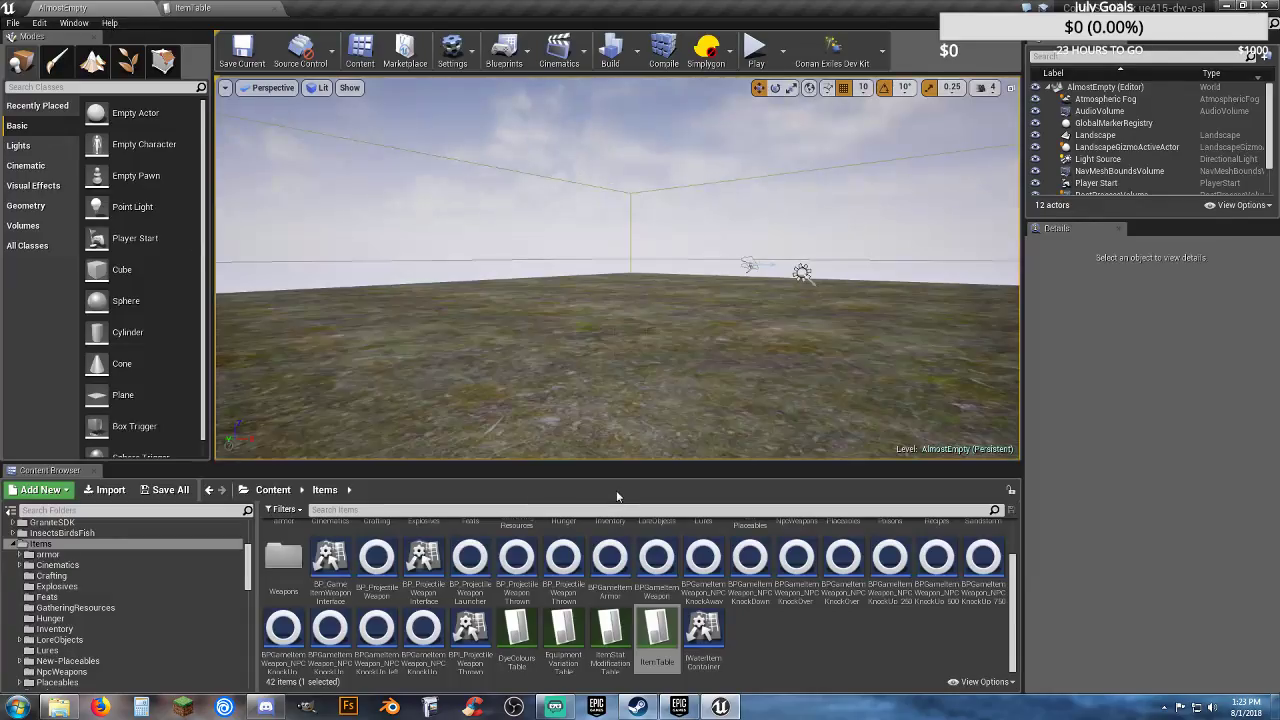
pyautogui.scroll(-2, 131, 612)
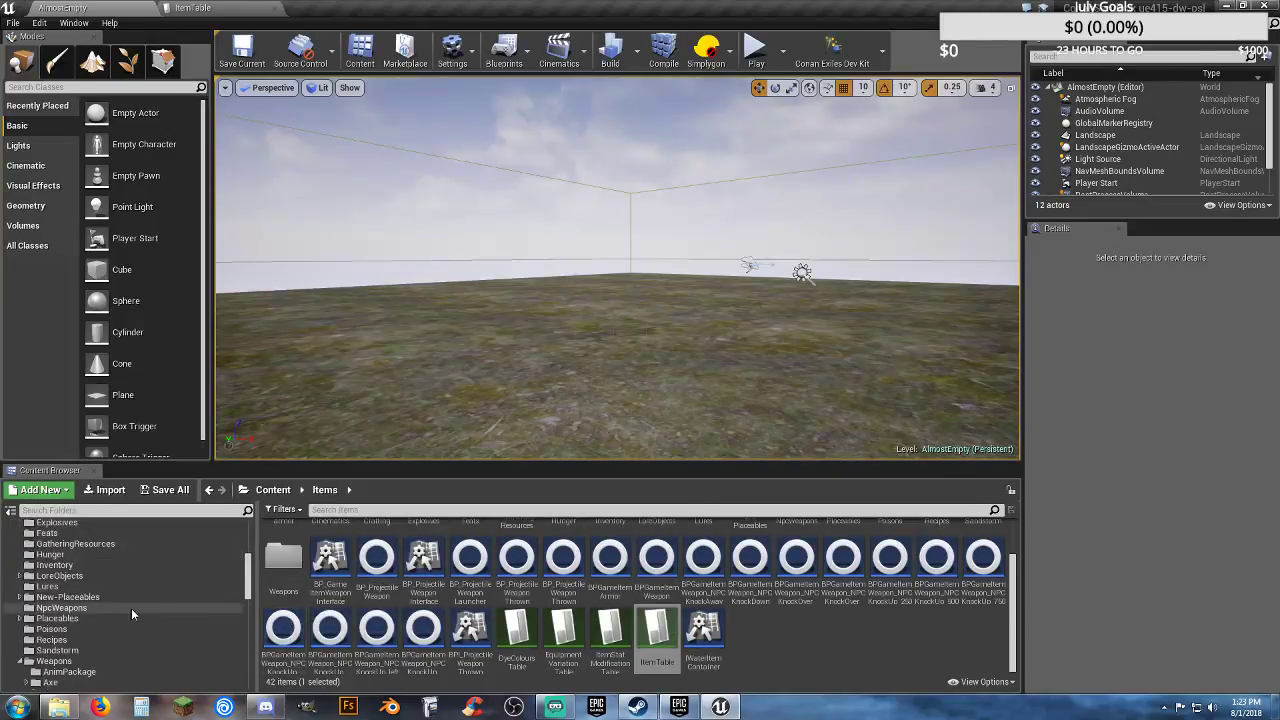
pyautogui.scroll(-3, 130, 609)
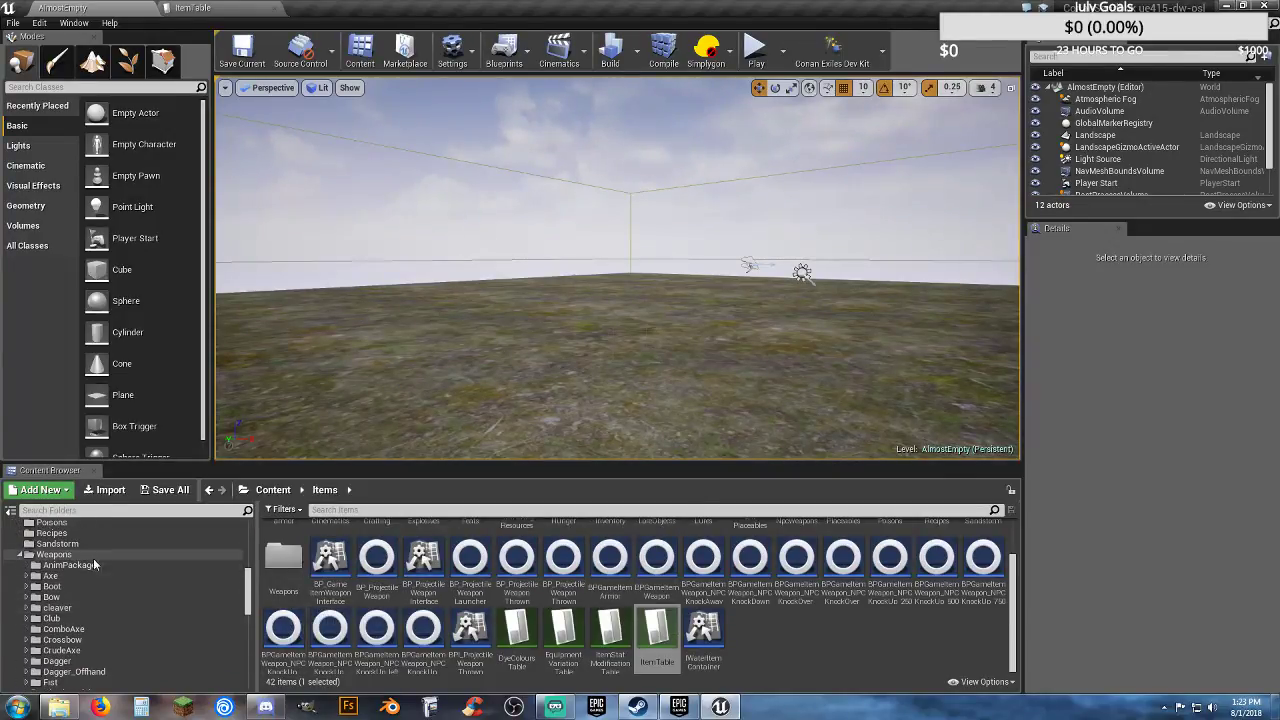
pyautogui.click(20, 555)
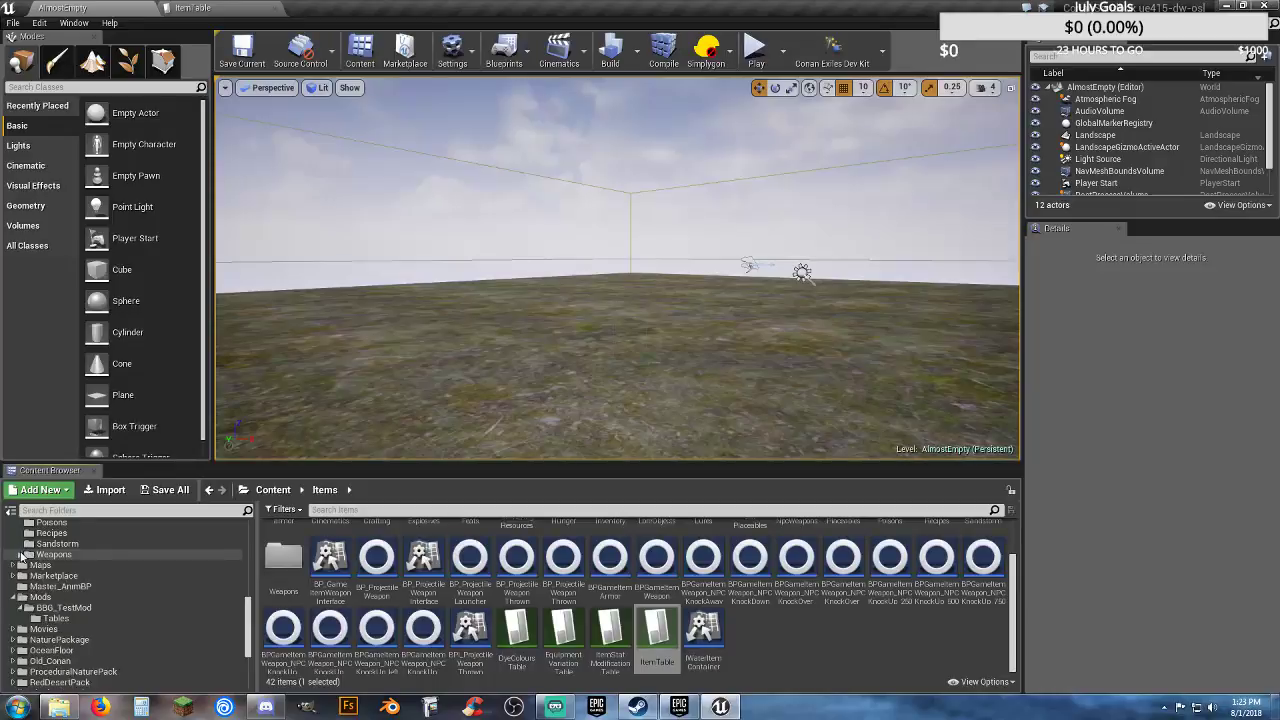
pyautogui.click(52, 608)
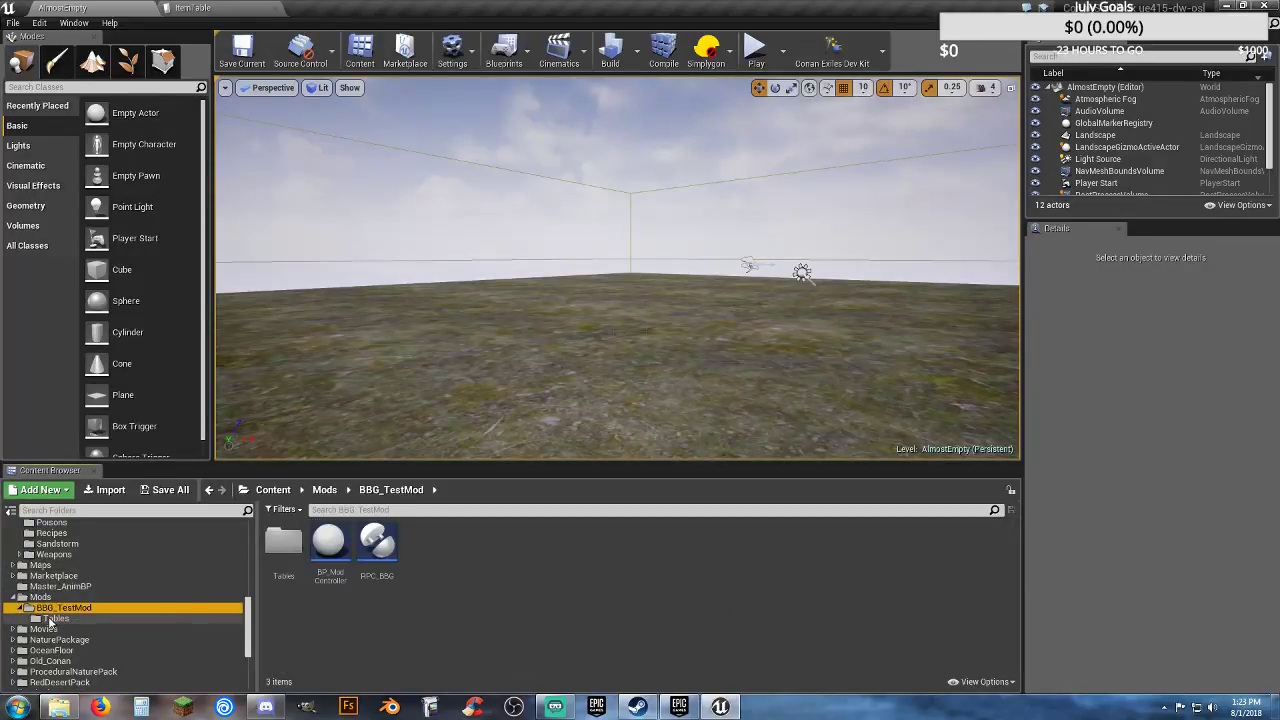
pyautogui.click(52, 619)
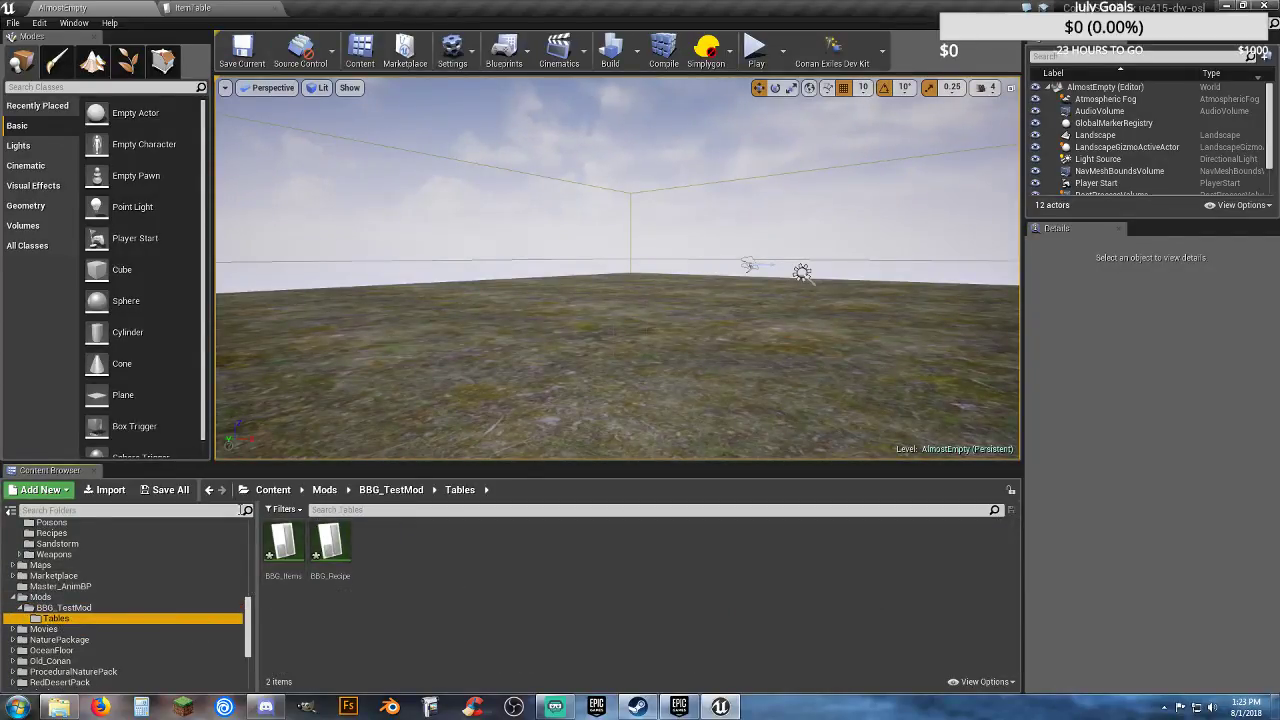
pyautogui.click(168, 488)
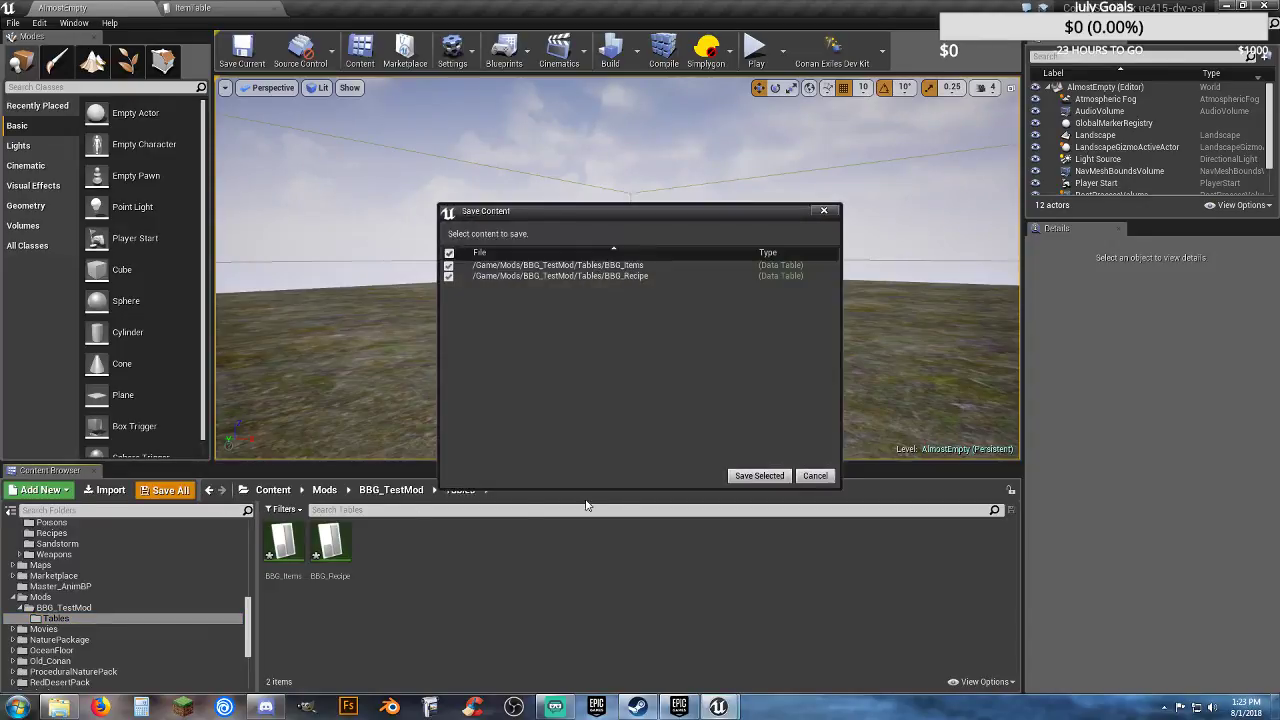
pyautogui.click(759, 476)
# Step: Open the BBG_Items data table, dock its editor beside ItemTable, and check it against the metal sword rows
pyautogui.doubleClick(284, 545)
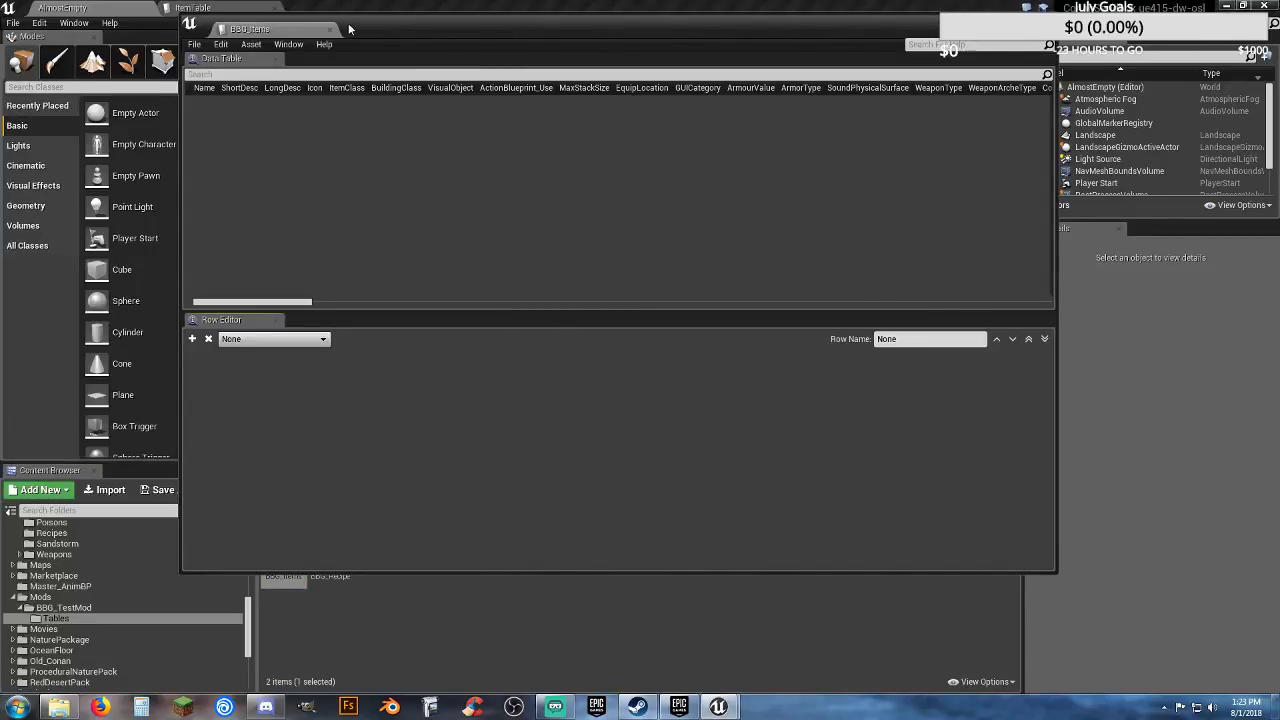
pyautogui.moveTo(349, 29); pyautogui.dragTo(320, 8)
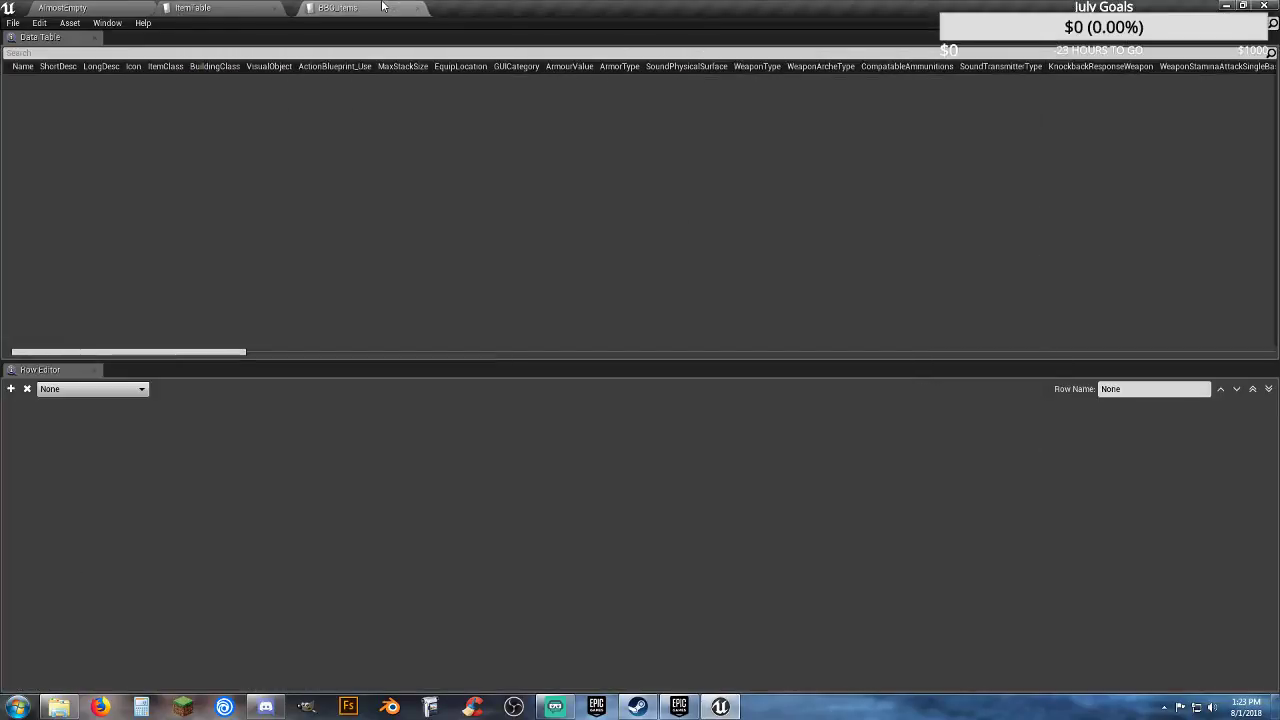
pyautogui.click(205, 9)
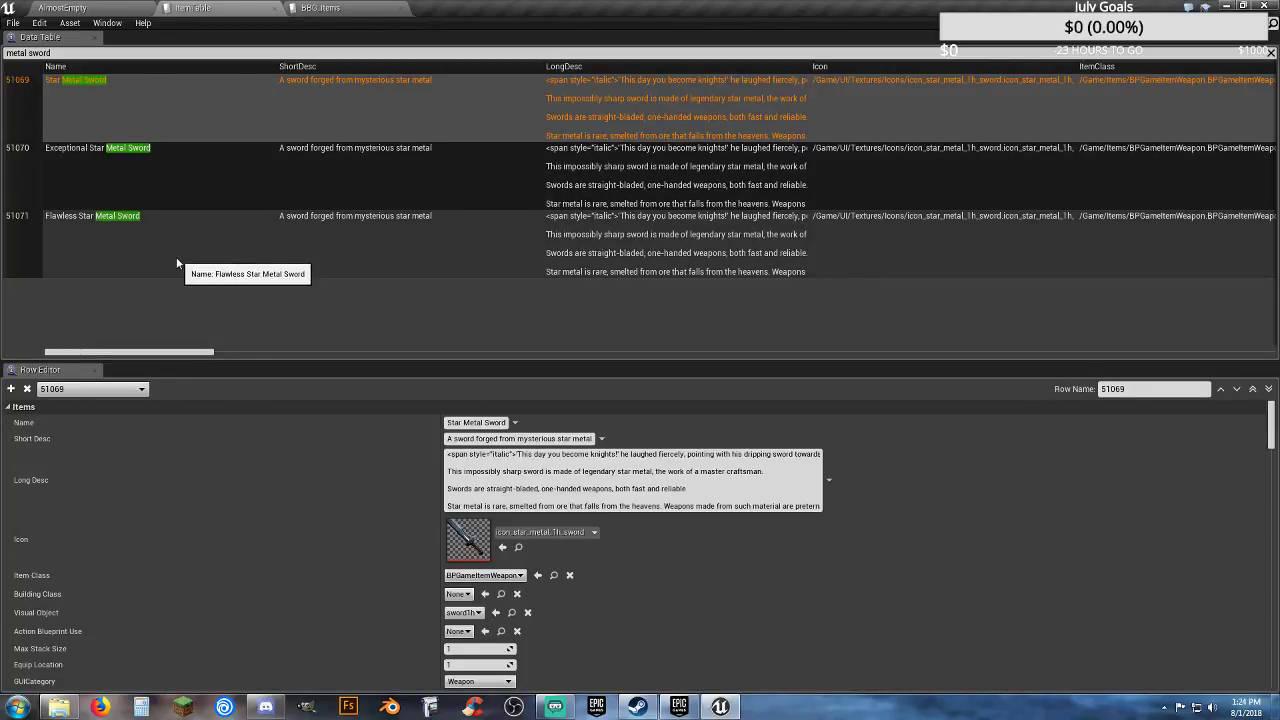
pyautogui.click(325, 9)
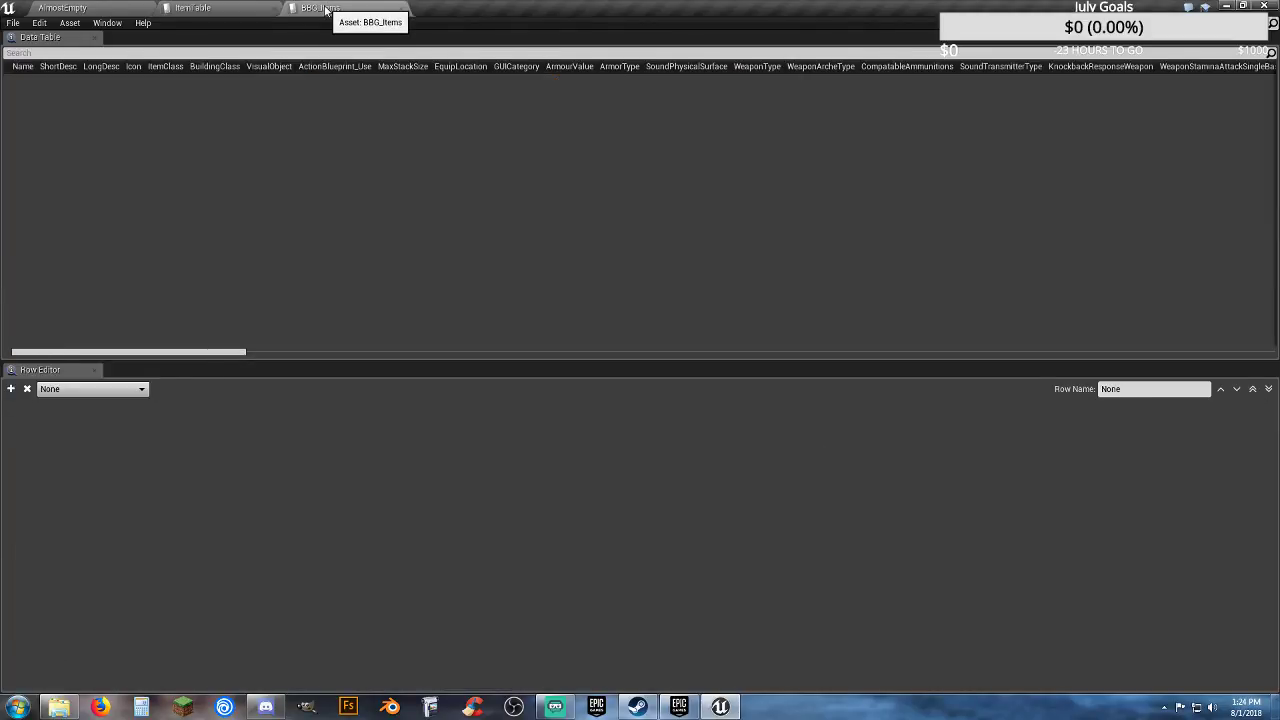
# Step: Add a new row to the BBG_Items table and set its item name to "BBG Sword of Doom"
pyautogui.click(10, 388)
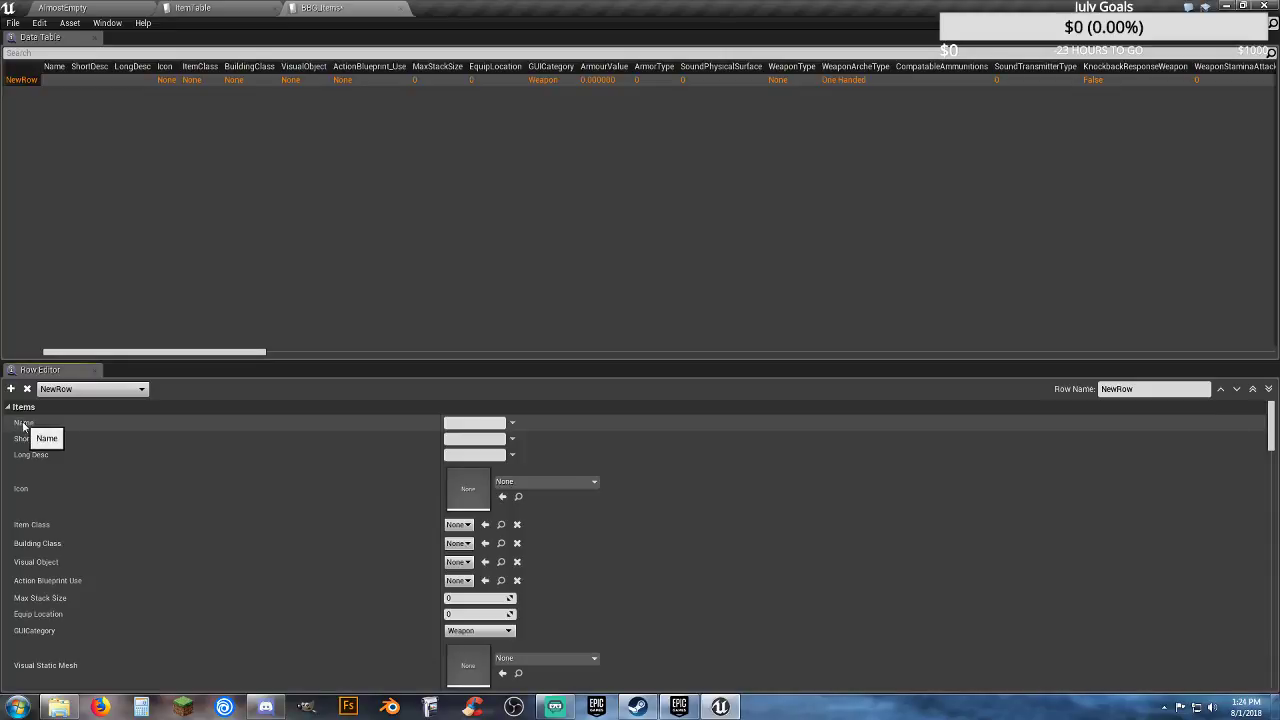
pyautogui.click(470, 423)
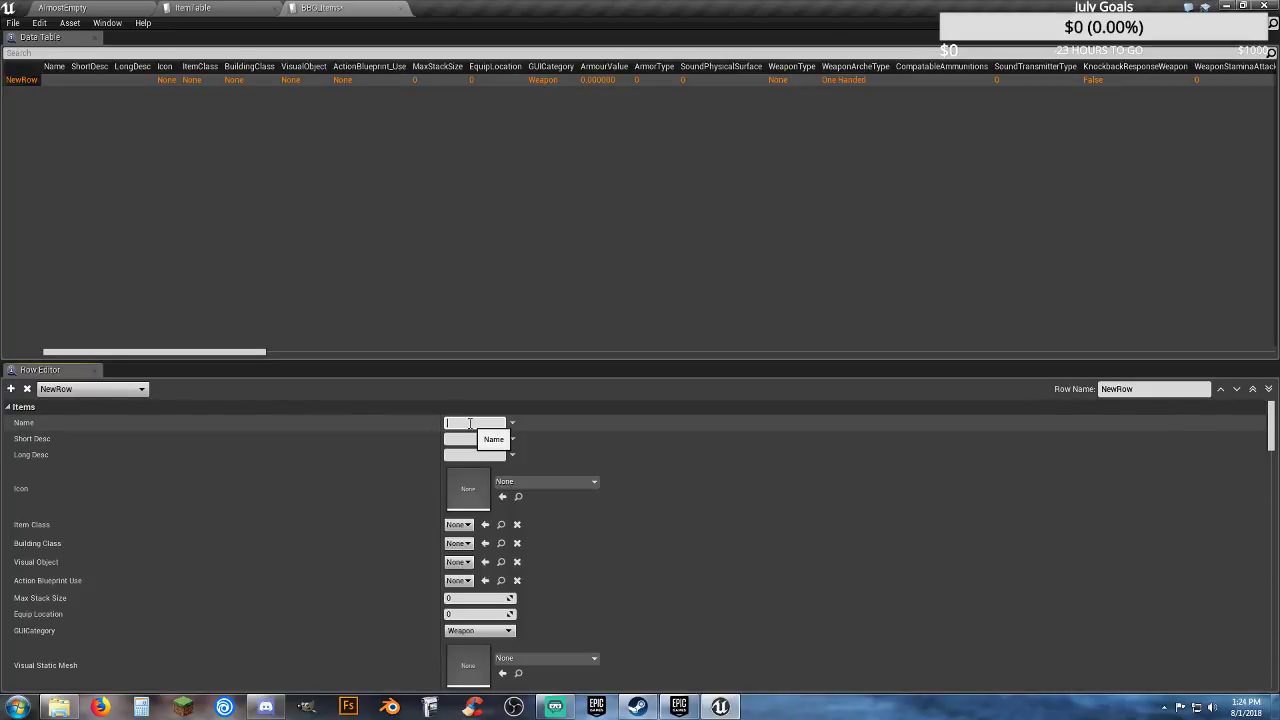
pyautogui.write('BBG Sword of Doom')
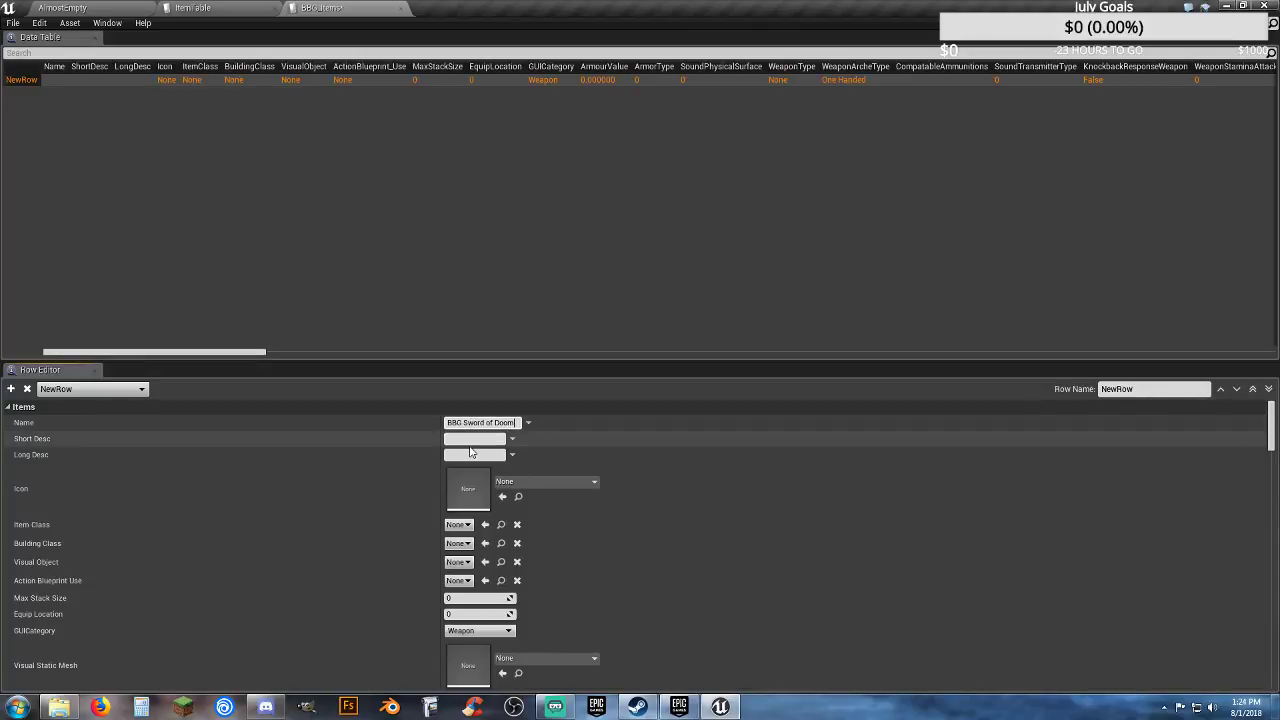
pyautogui.press('Return')
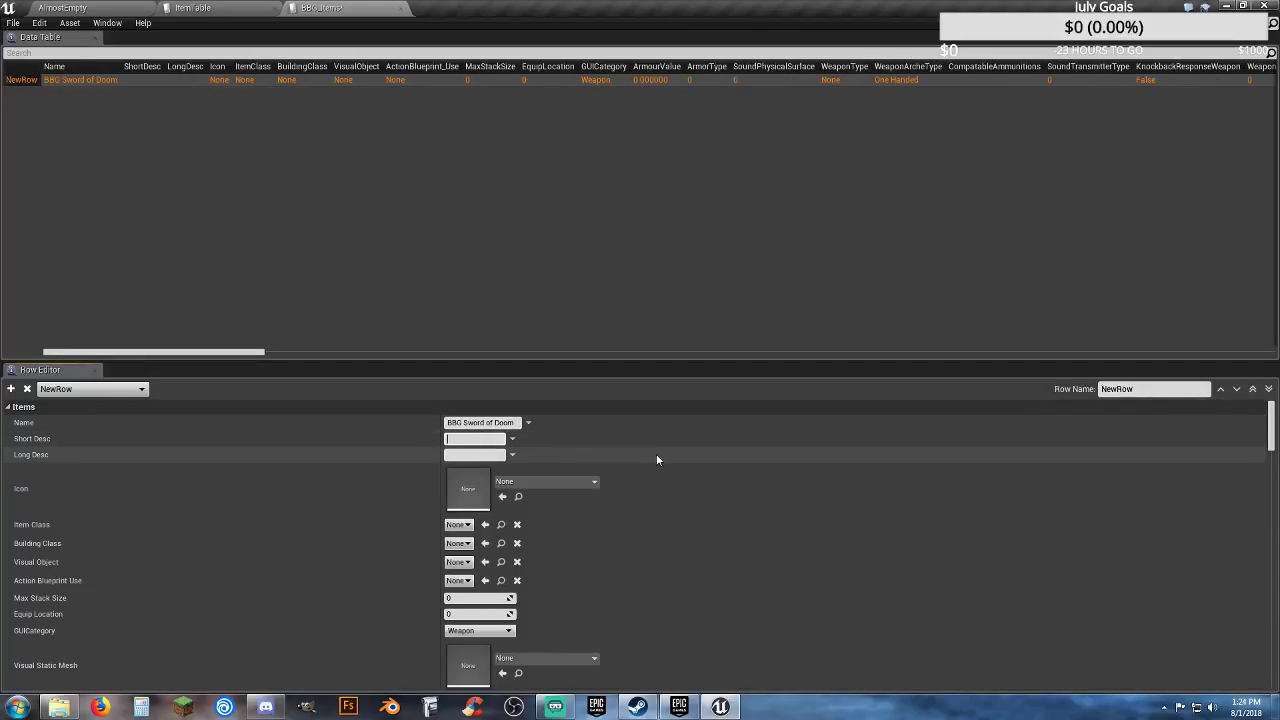
# Step: Set the new row's short description to "Hack Ass Sword from the Demo Stream"
pyautogui.write('Hack Ass Sword from the ')
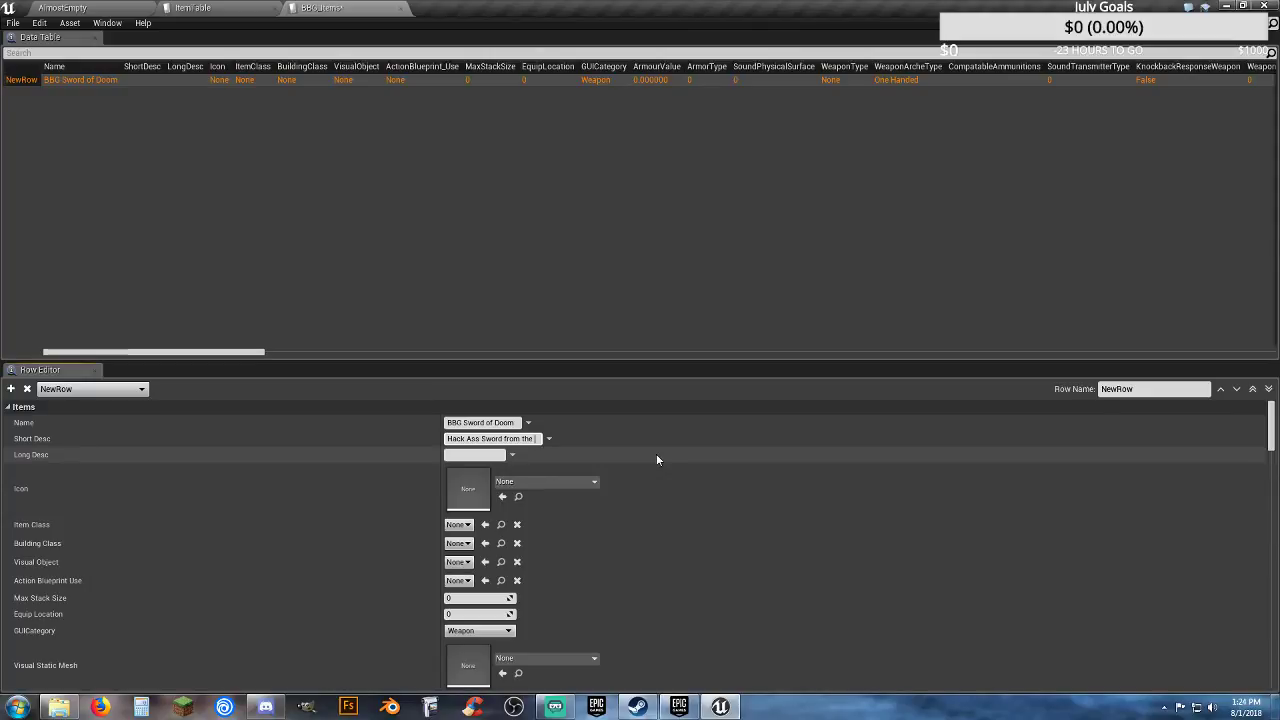
pyautogui.write('Demo Stream')
pyautogui.press('Return')
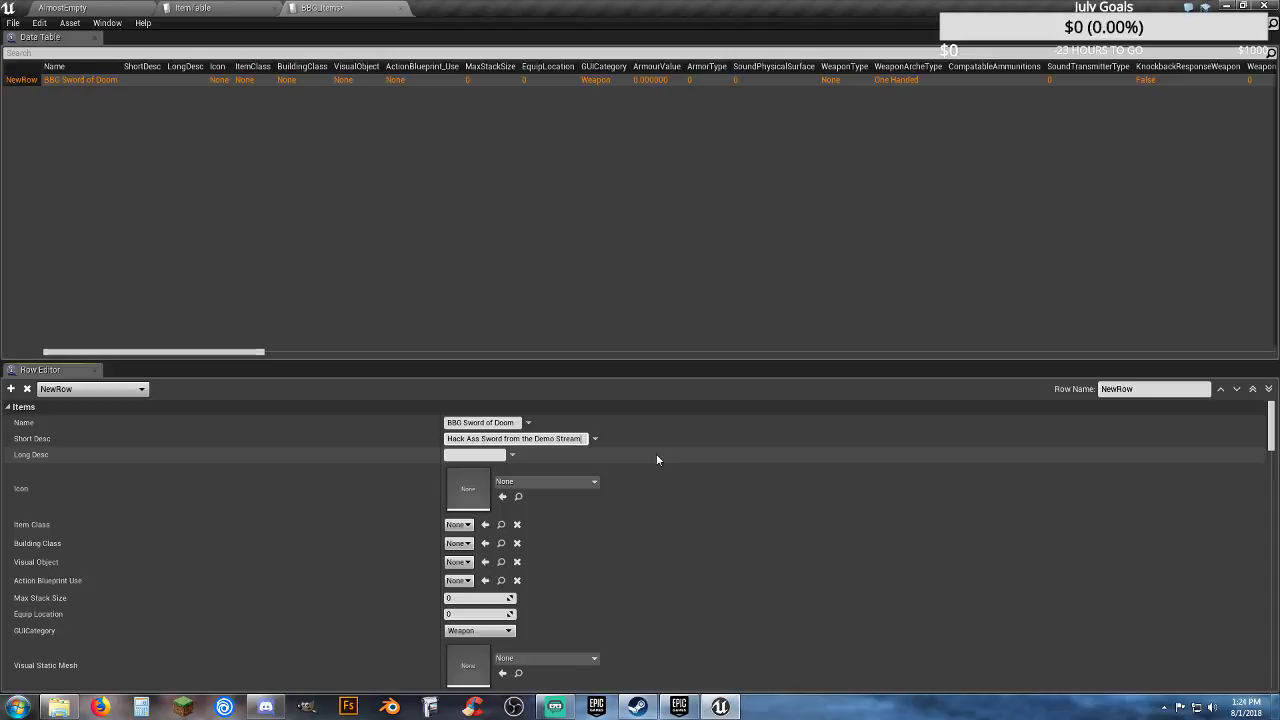
# Step: Set the row's long description to "This is a long ass description of the hack ass sword made in the live stream you monkey boy."
pyautogui.click(472, 455)
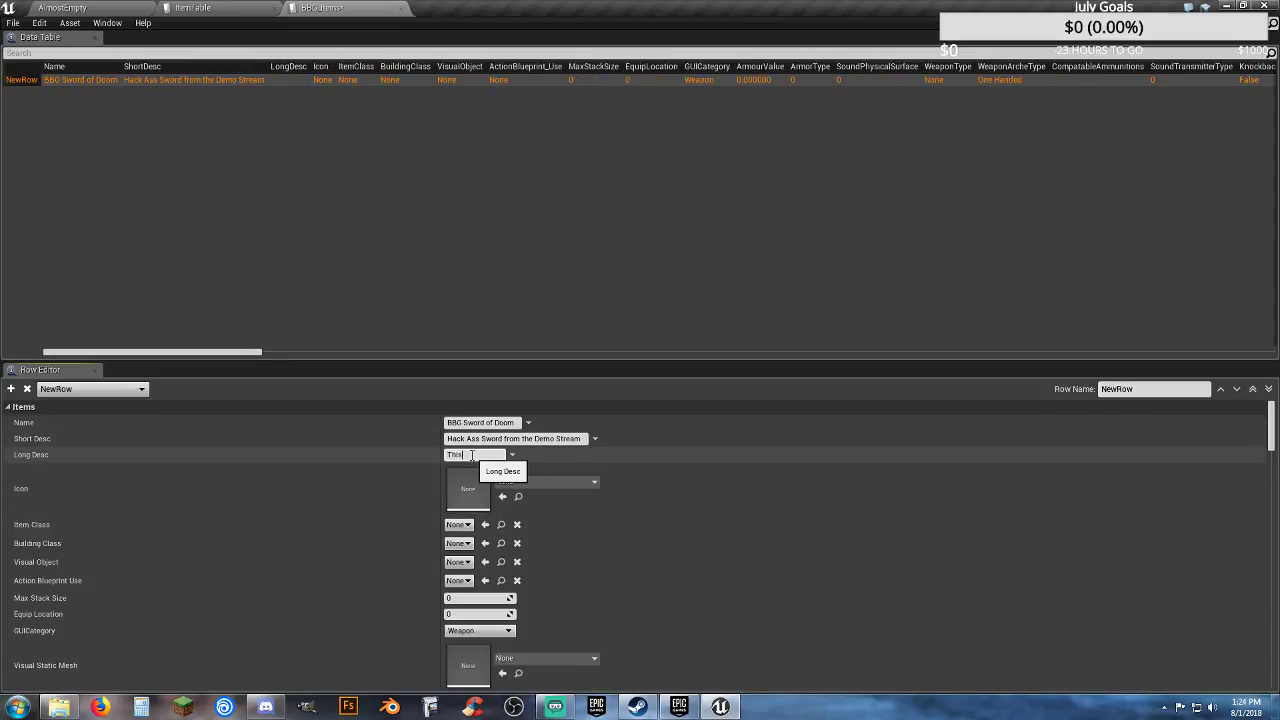
pyautogui.write('This is a long ass descript')
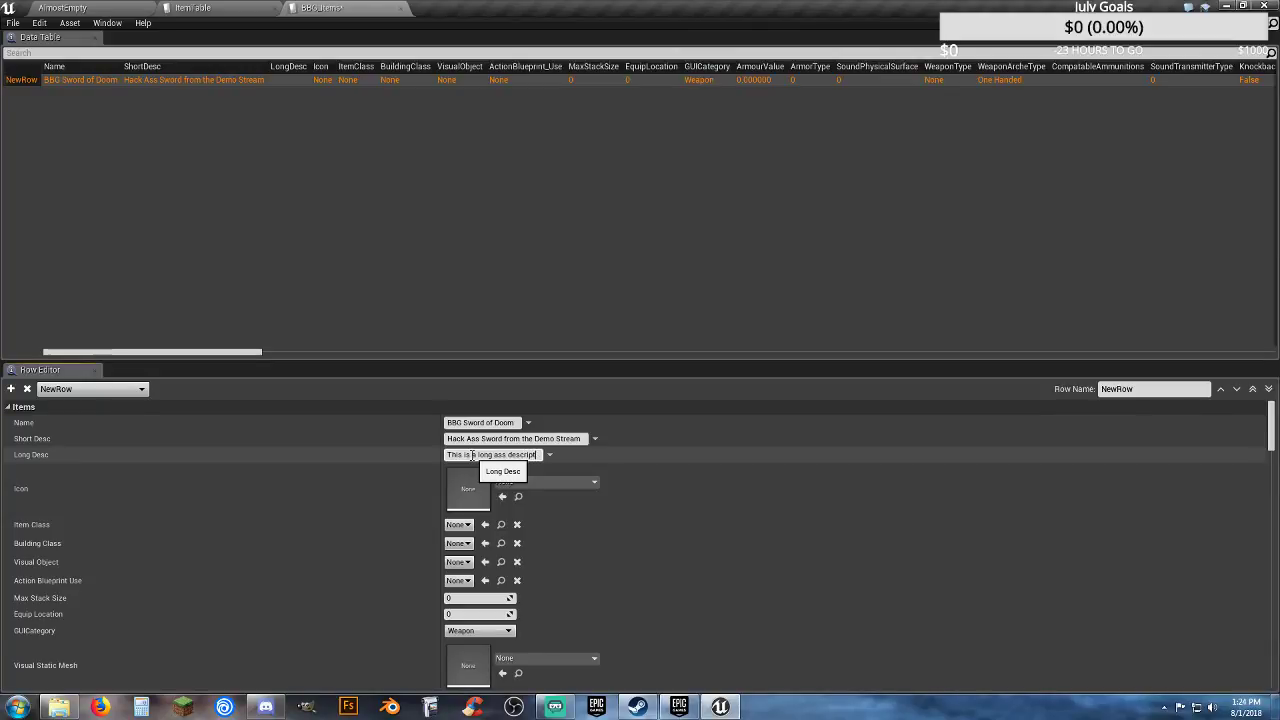
pyautogui.write('ion of the hack ass')
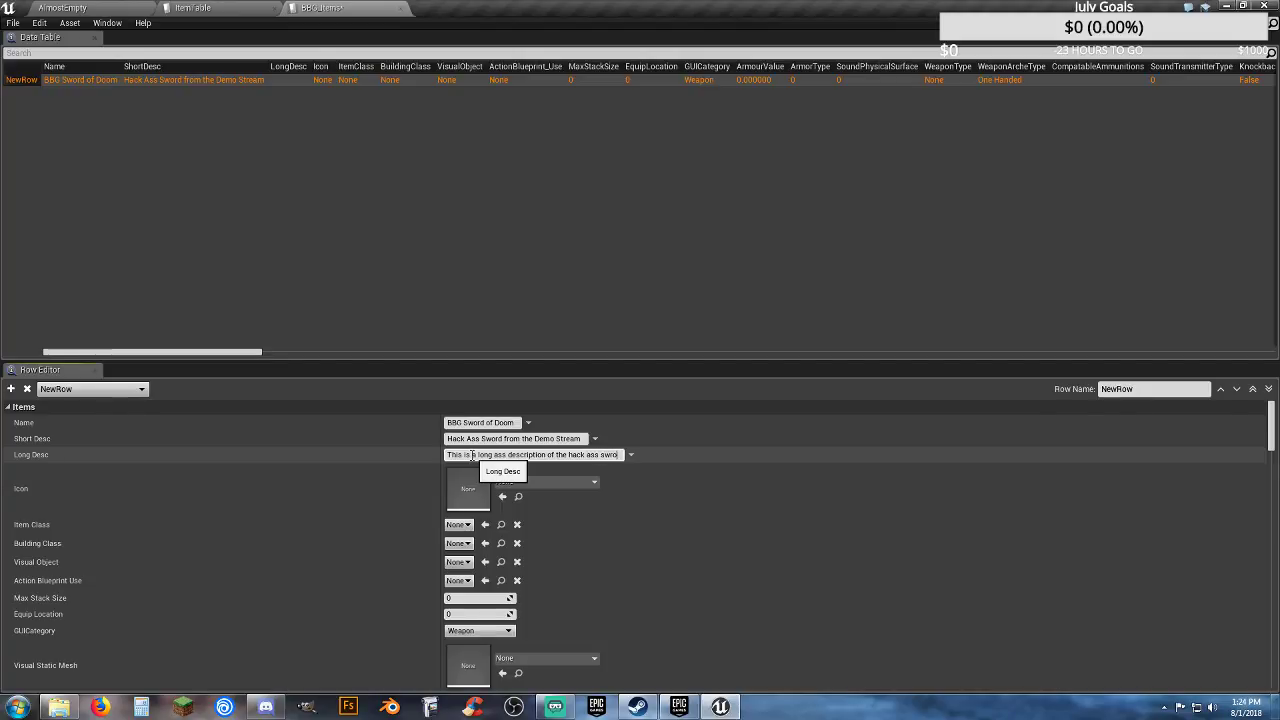
pyautogui.write(' sword made in the live stream you monkey boy')
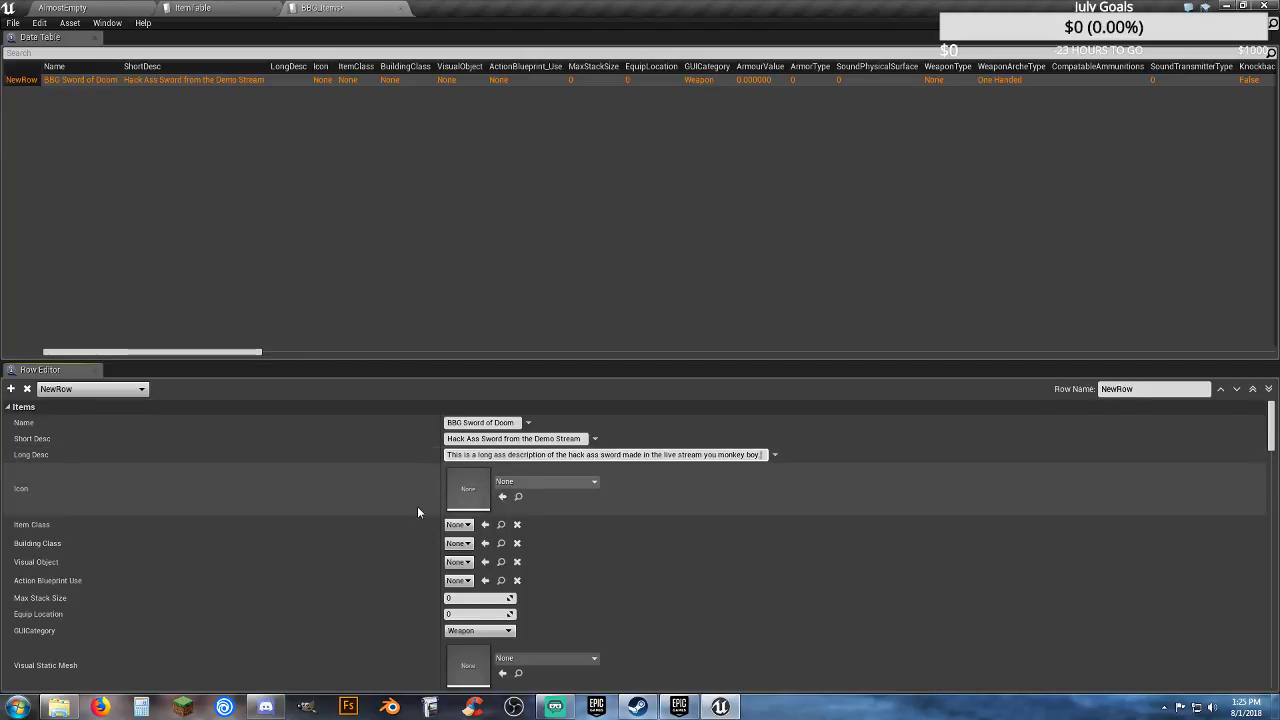
pyautogui.click(229, 9)
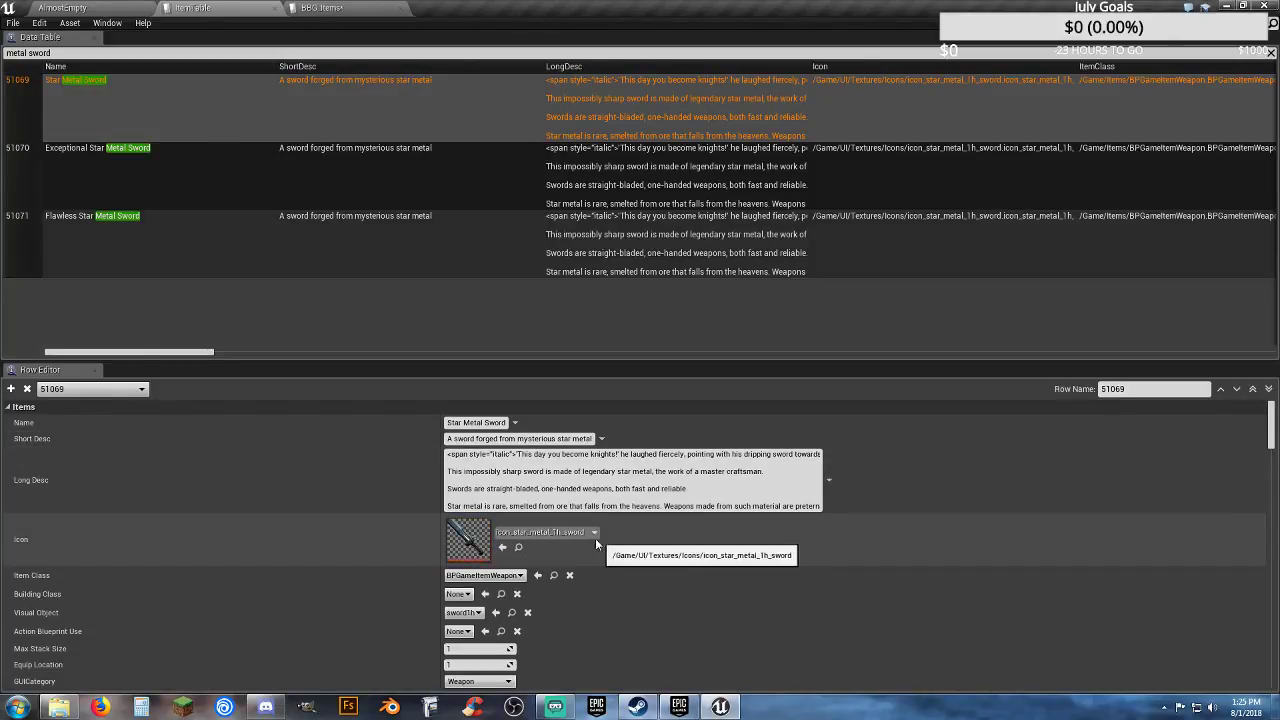
pyautogui.click(330, 10)
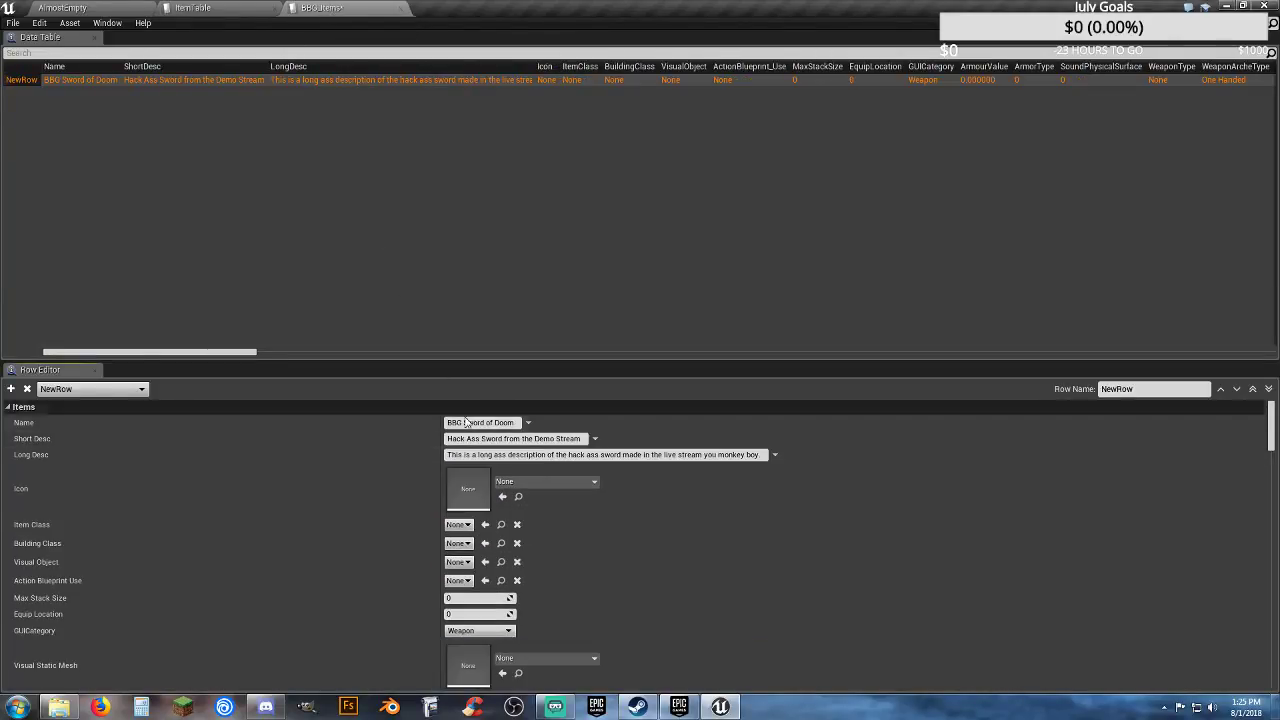
pyautogui.click(588, 483)
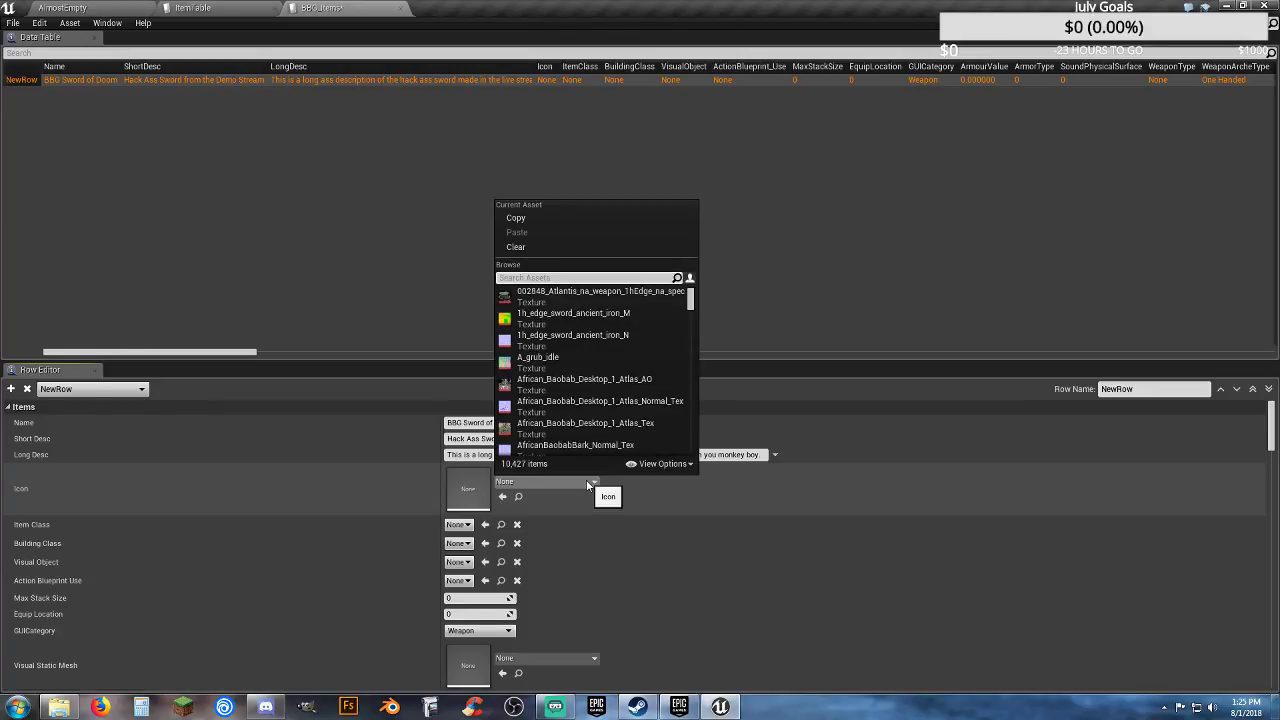
pyautogui.write('icon_')
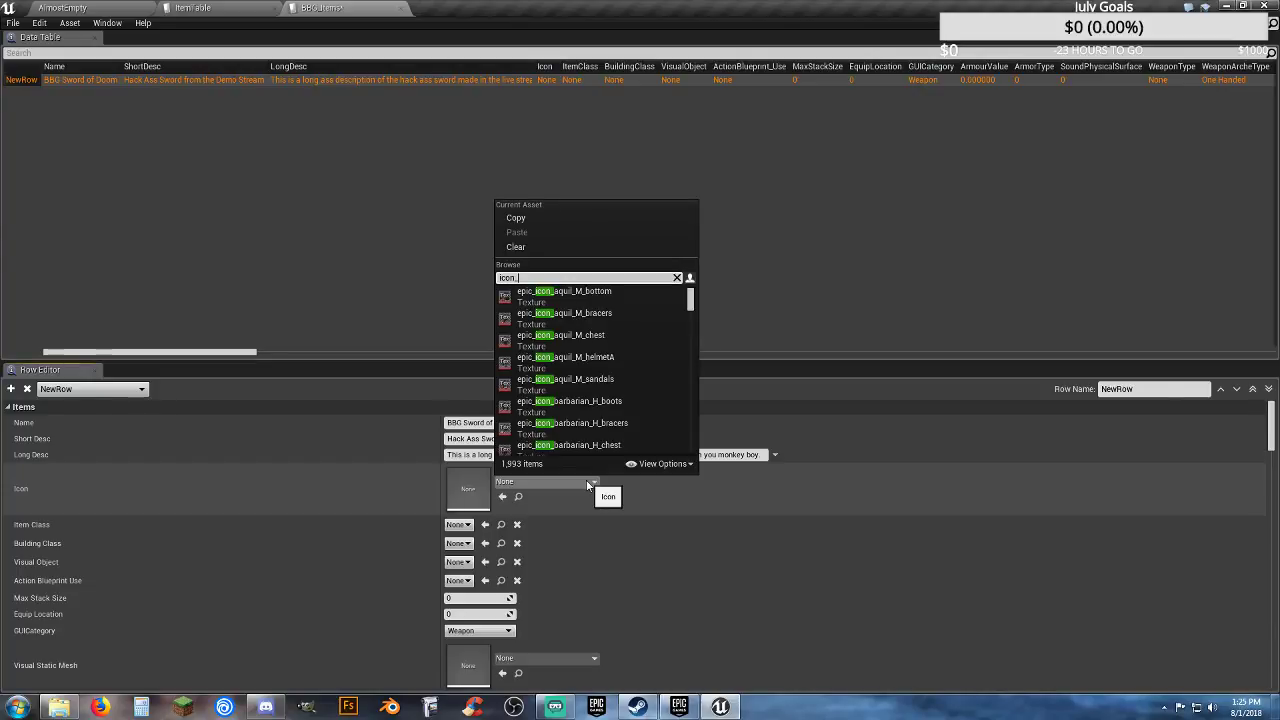
pyautogui.write('swor')
pyautogui.press('BackSpace')
pyautogui.press('BackSpace')
pyautogui.press('BackSpace')
pyautogui.press('BackSpace')
pyautogui.press('BackSpace')
pyautogui.write('n_star')
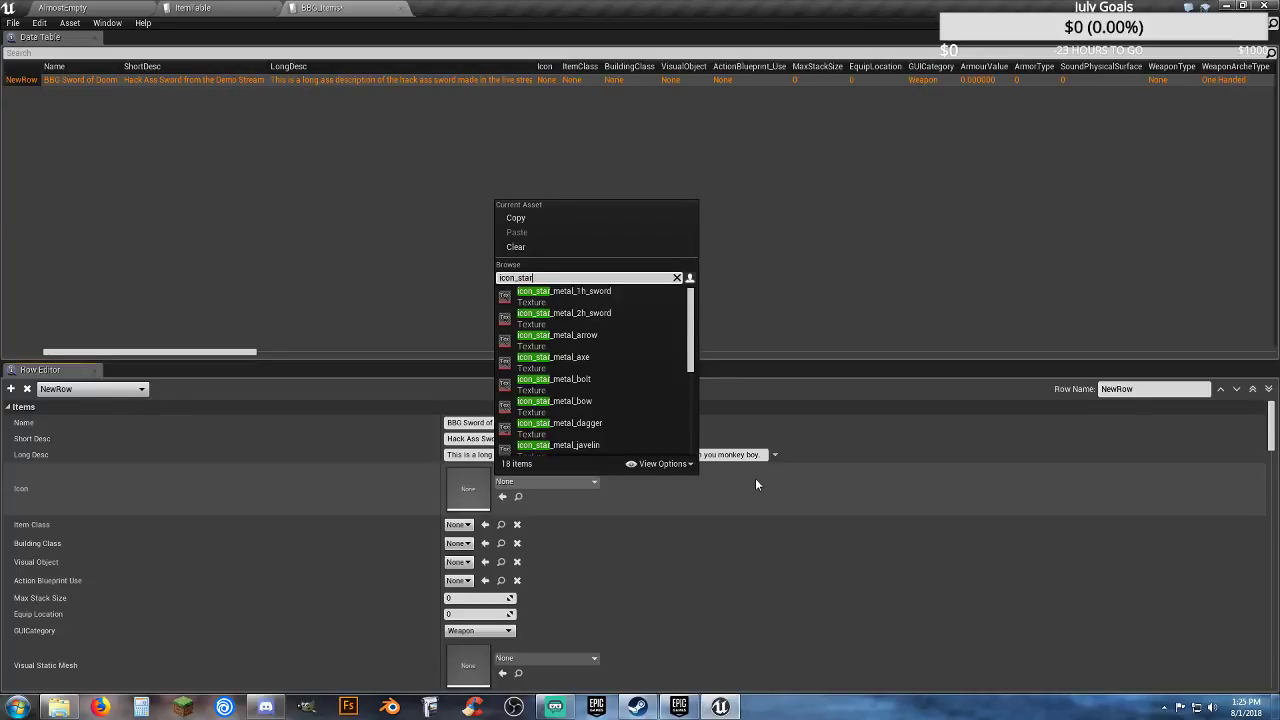
# Step: Check the Star Metal Sword's icon in ItemTable and set the new BBG_Items row's icon to icon_star_metal_1h_sword
pyautogui.click(203, 10)
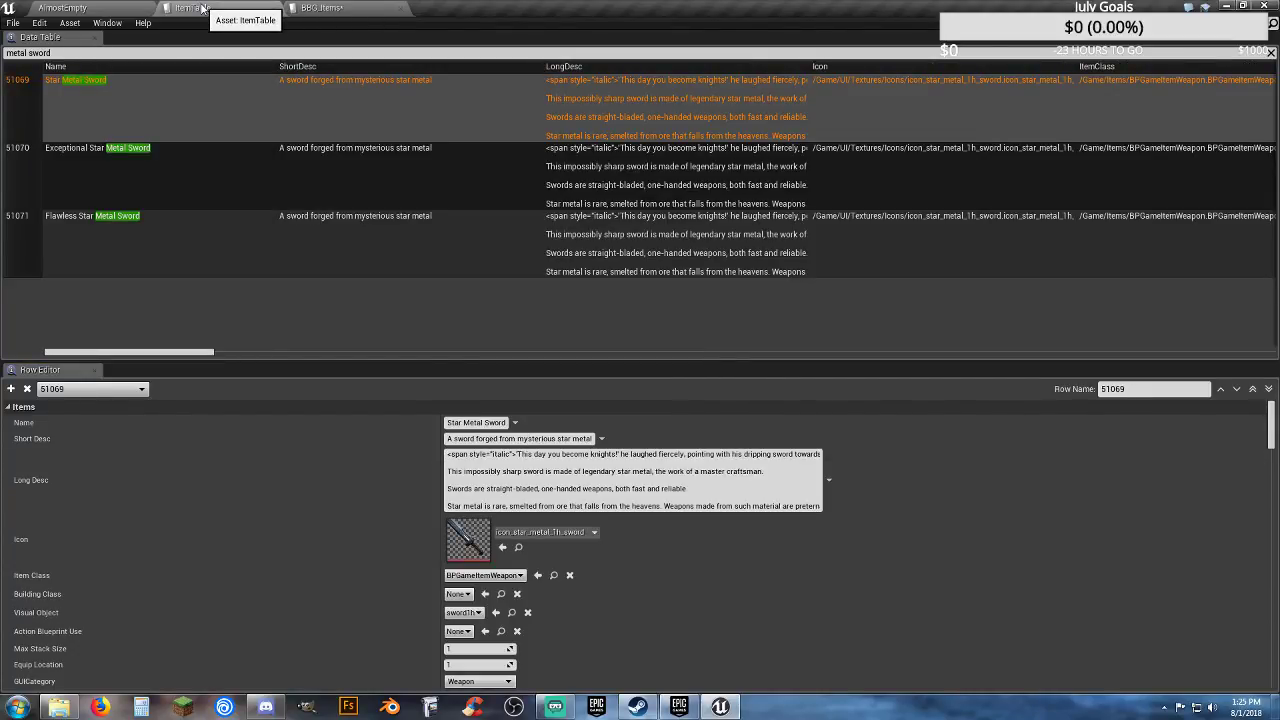
pyautogui.click(296, 9)
pyautogui.click(580, 484)
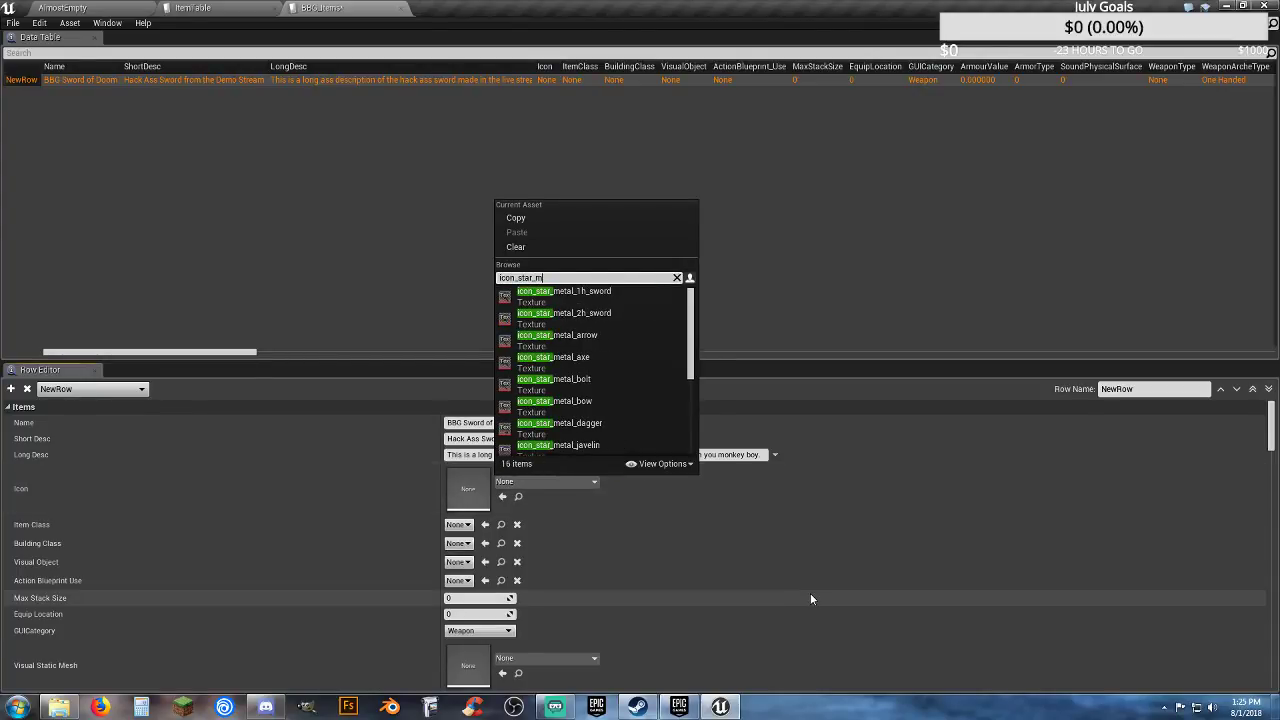
pyautogui.write('l_')
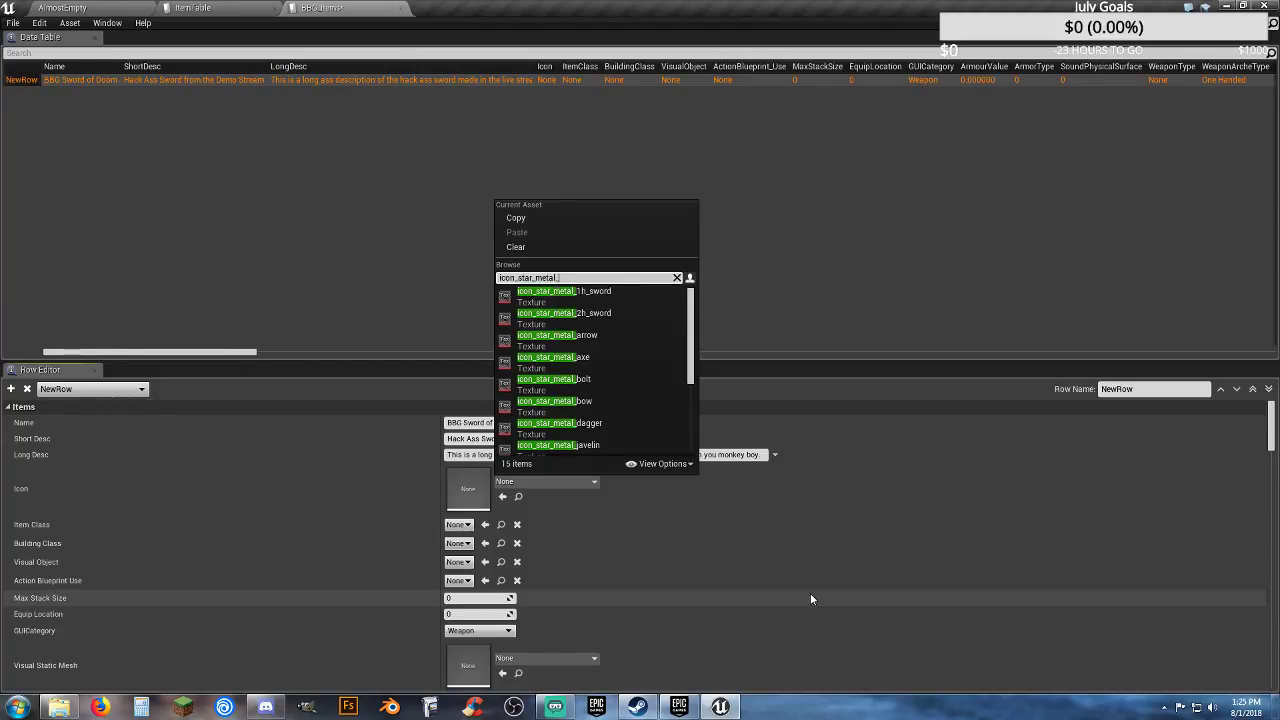
pyautogui.click(612, 298)
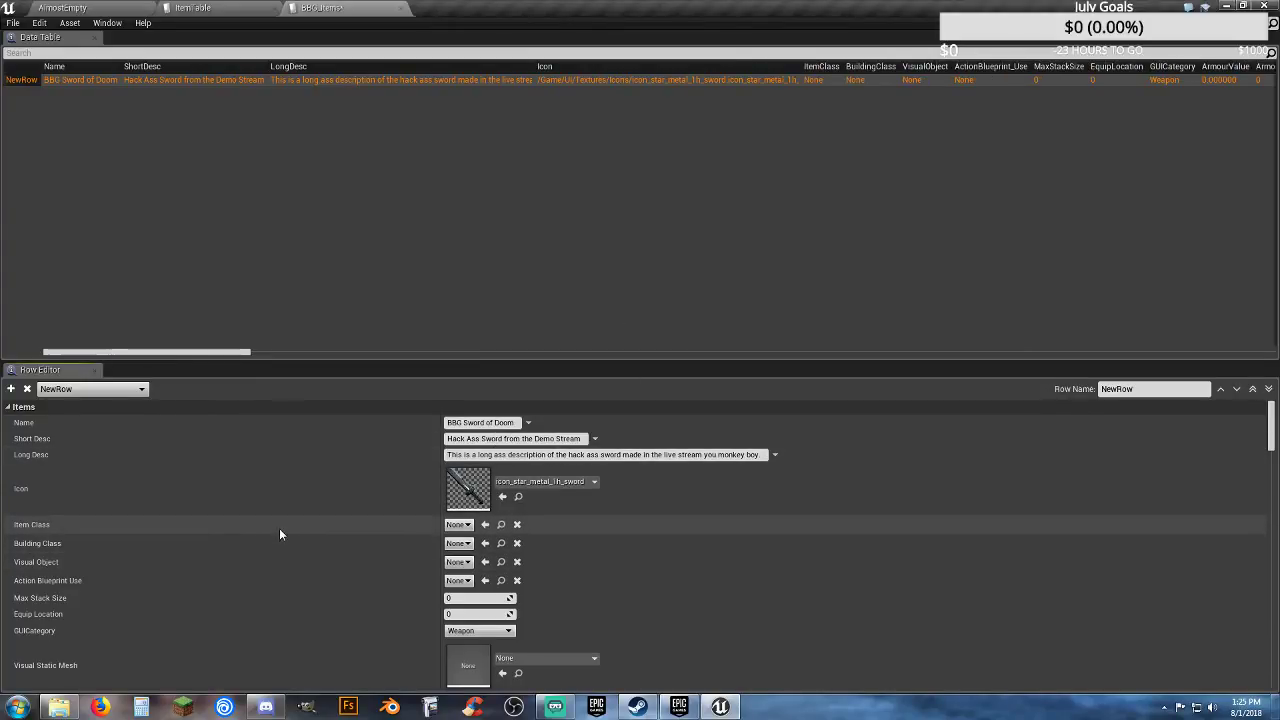
# Step: Set the BBG Sword of Doom row's Item Class to BPGameItemWeapon
pyautogui.click(465, 526)
pyautogui.click(459, 525)
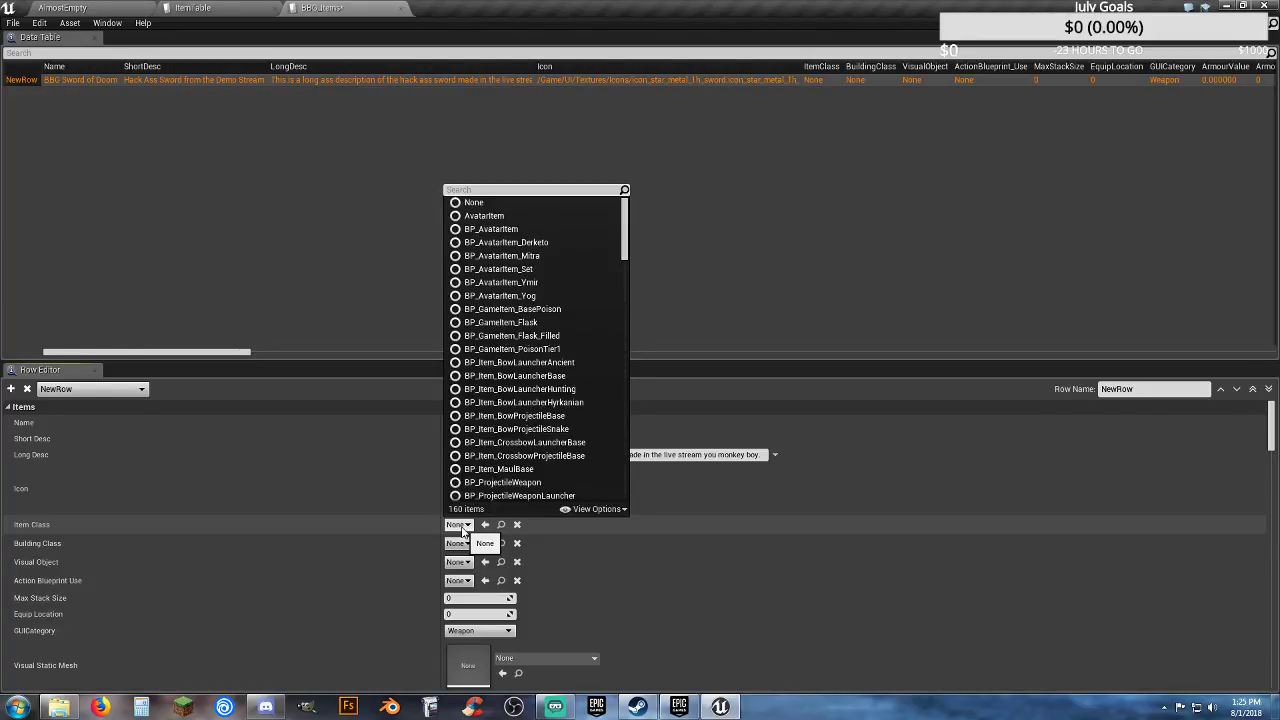
pyautogui.write('weapon')
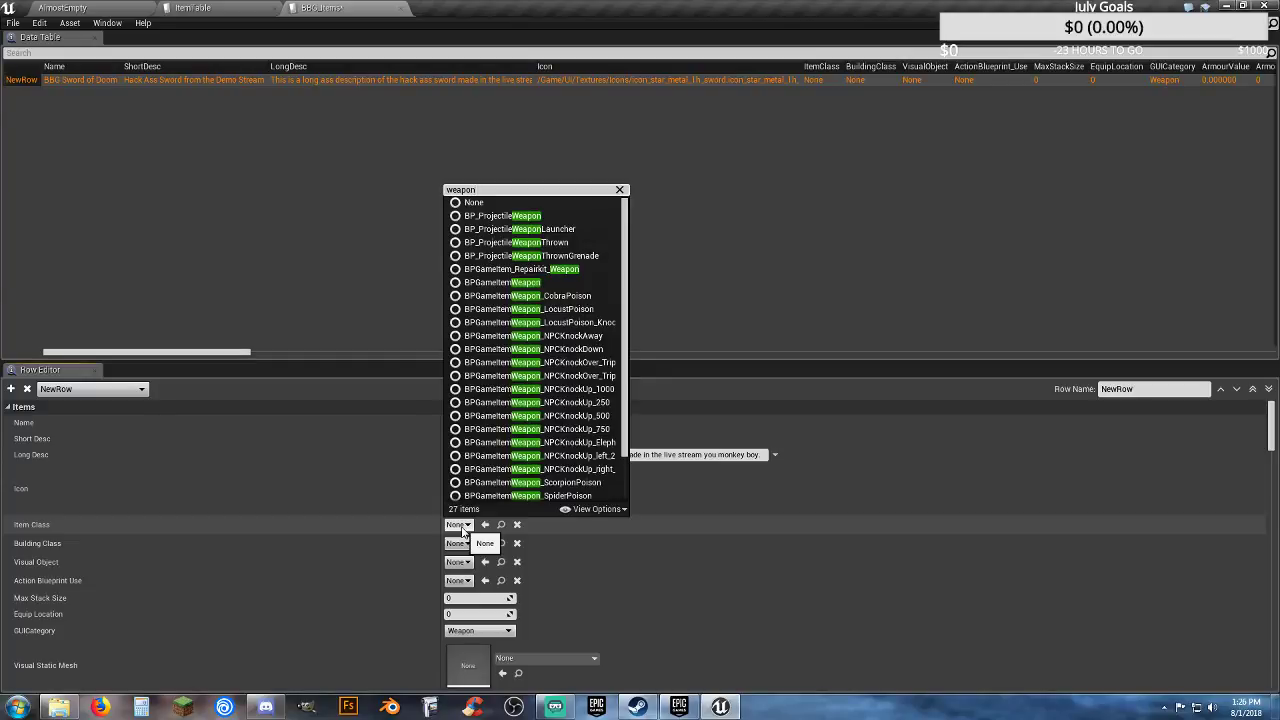
pyautogui.click(493, 282)
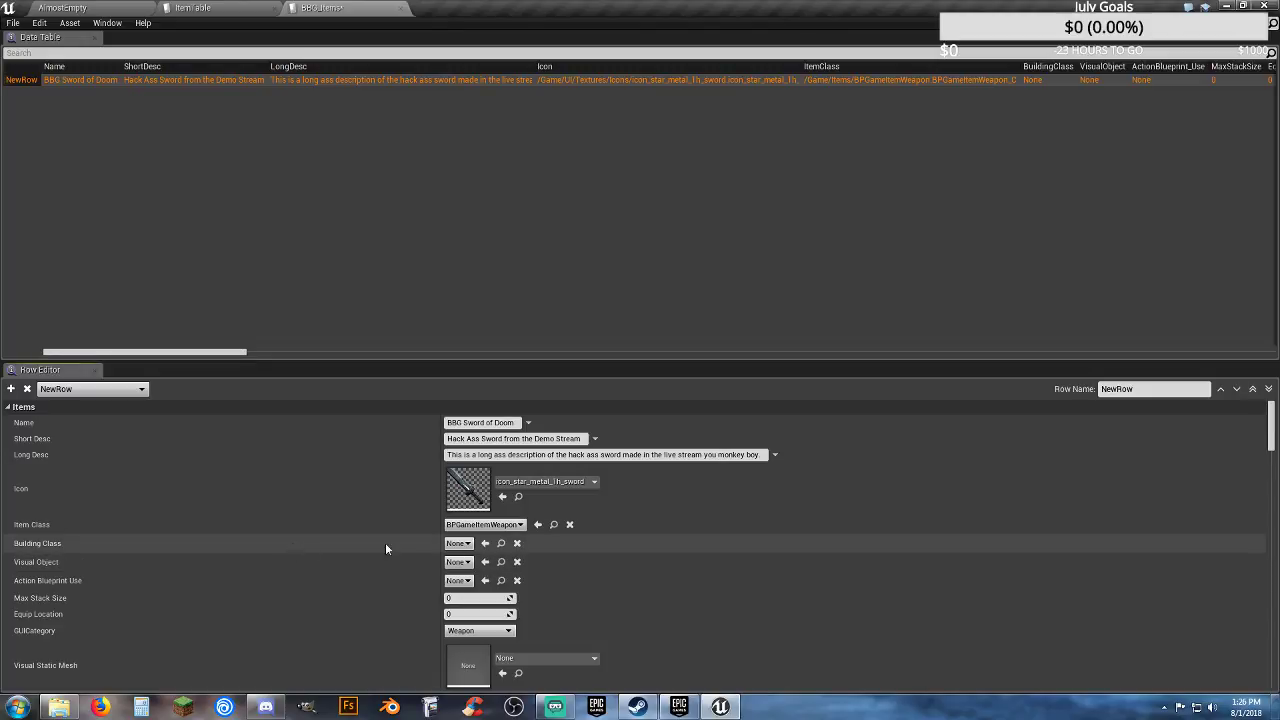
# Step: Set the new row's Visual Object to sword1h and compare it with the Star Metal Sword row in ItemTable
pyautogui.click(460, 544)
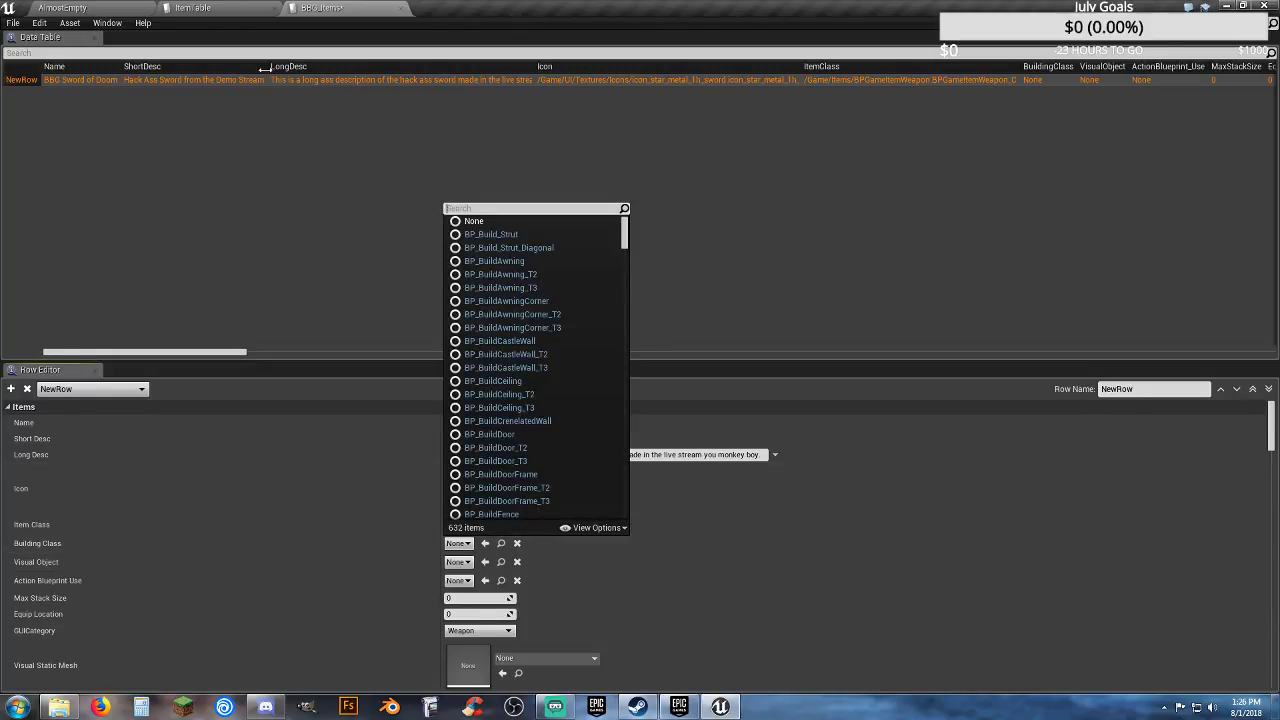
pyautogui.click(195, 8)
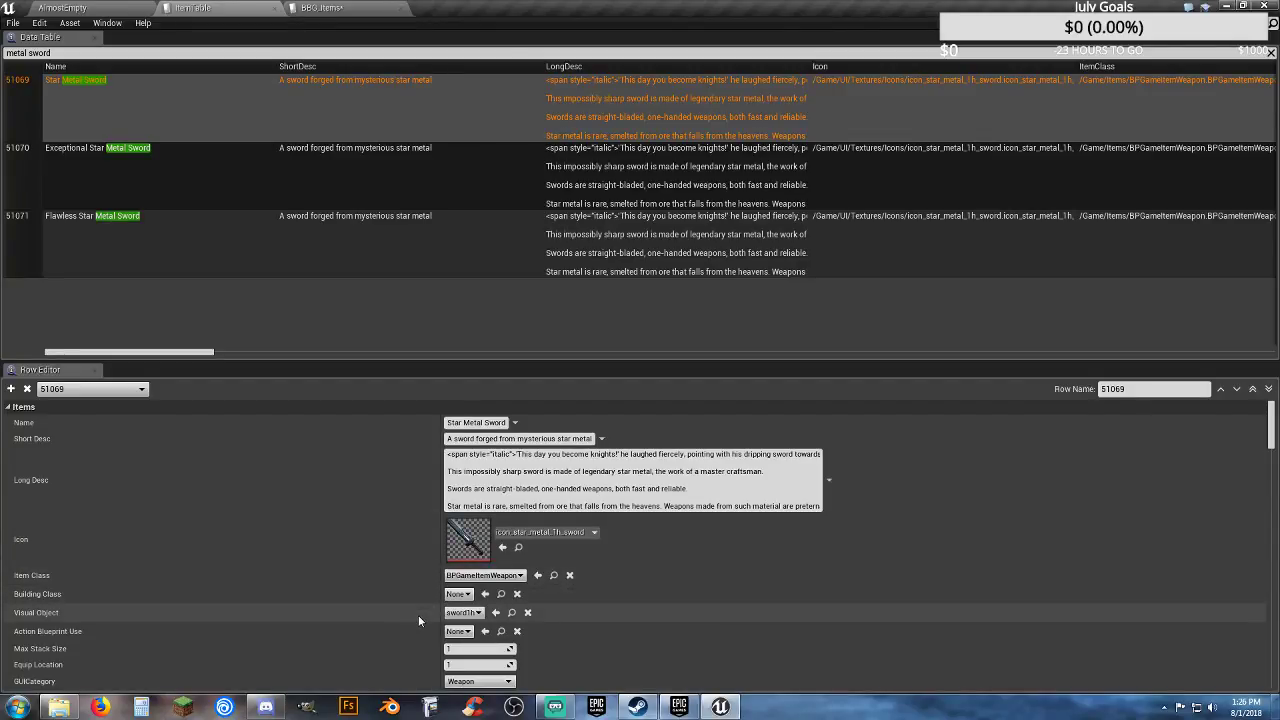
pyautogui.click(322, 8)
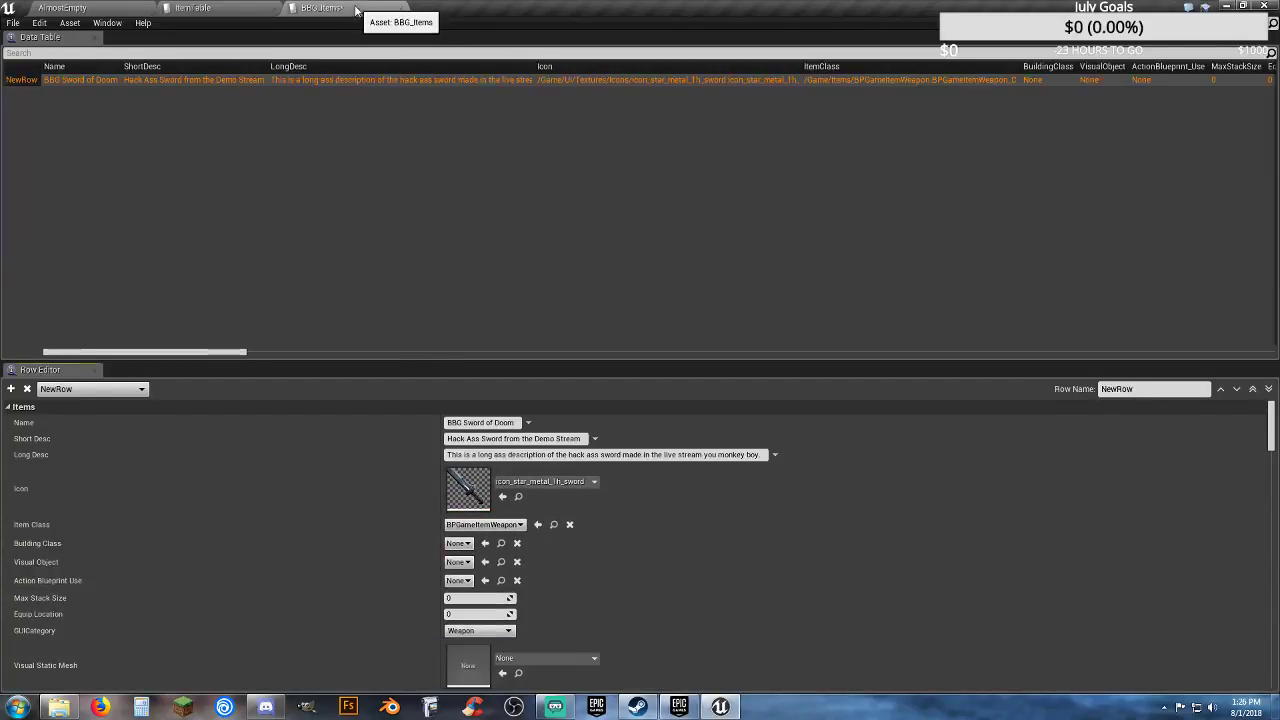
pyautogui.click(458, 562)
pyautogui.write('sword')
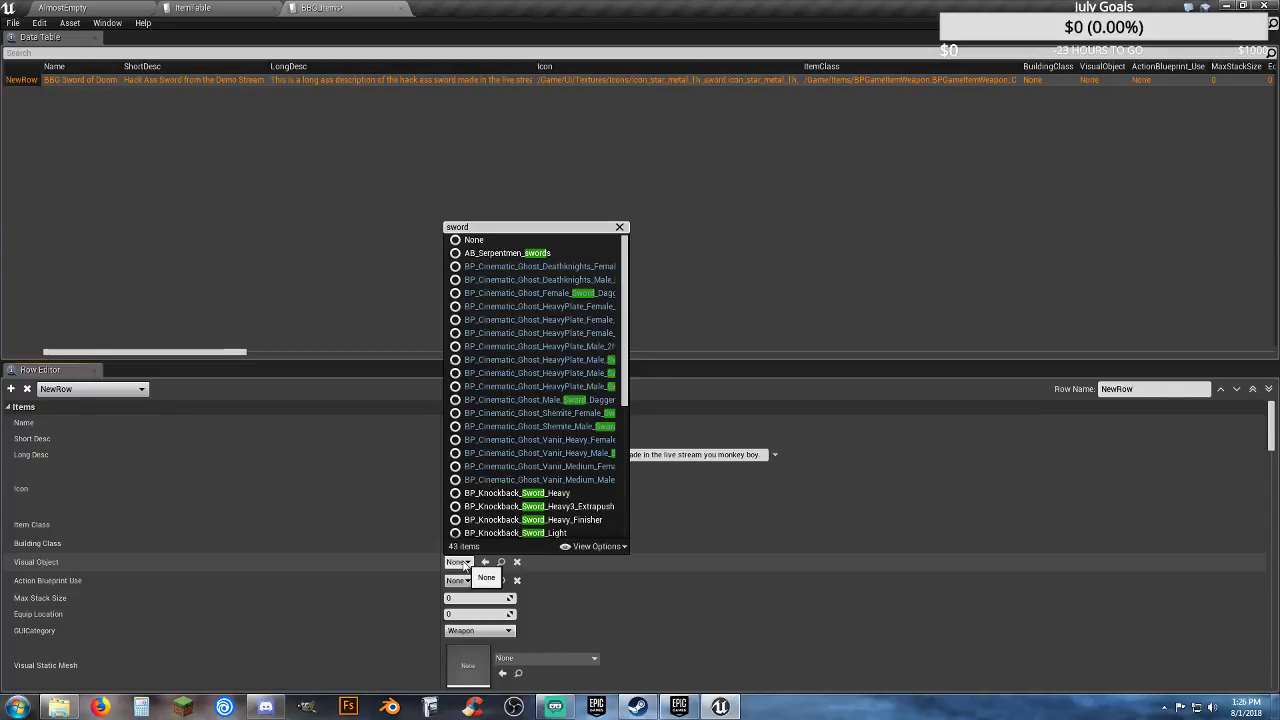
pyautogui.scroll(-3, 517, 418)
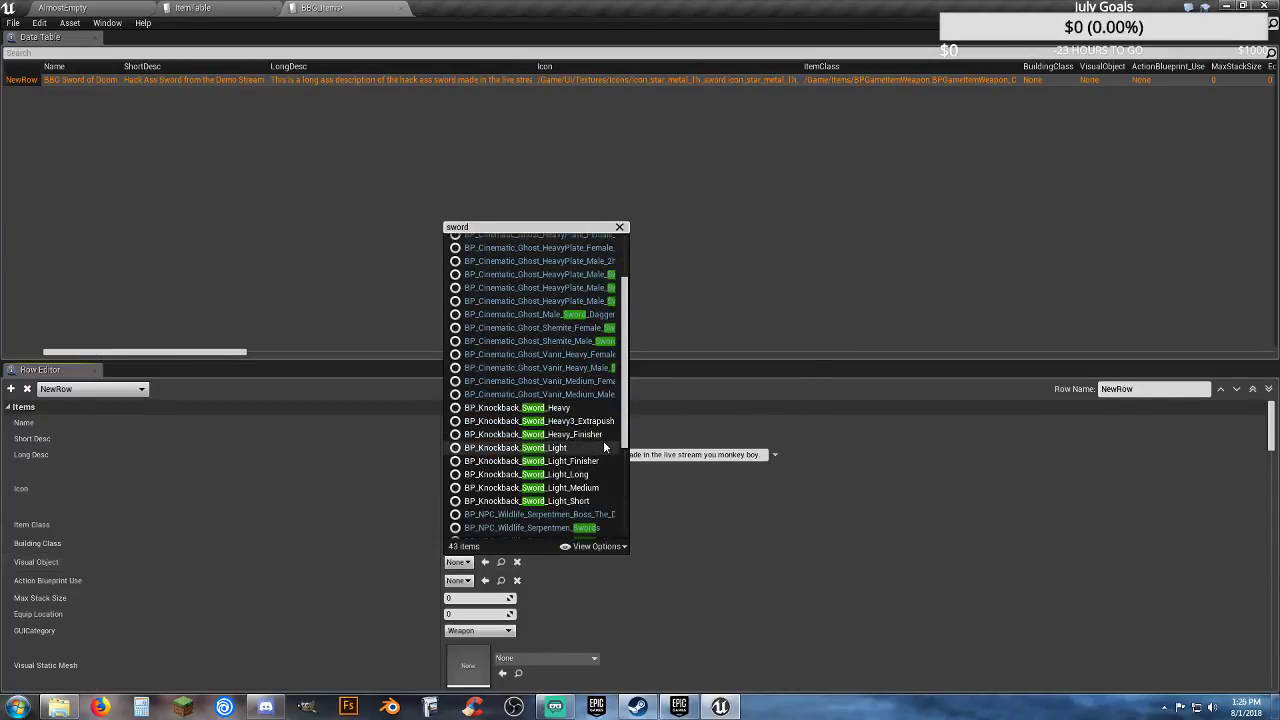
pyautogui.scroll(-6, 602, 442)
pyautogui.scroll(-1, 588, 448)
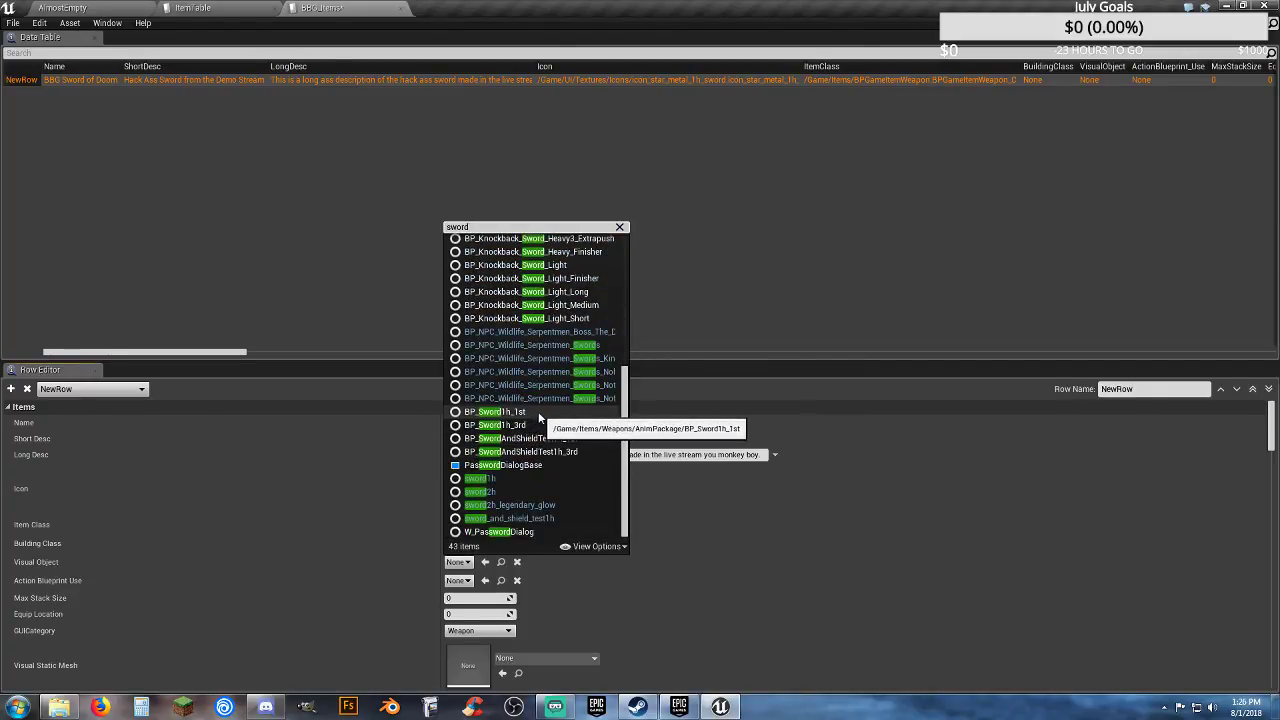
pyautogui.click(510, 481)
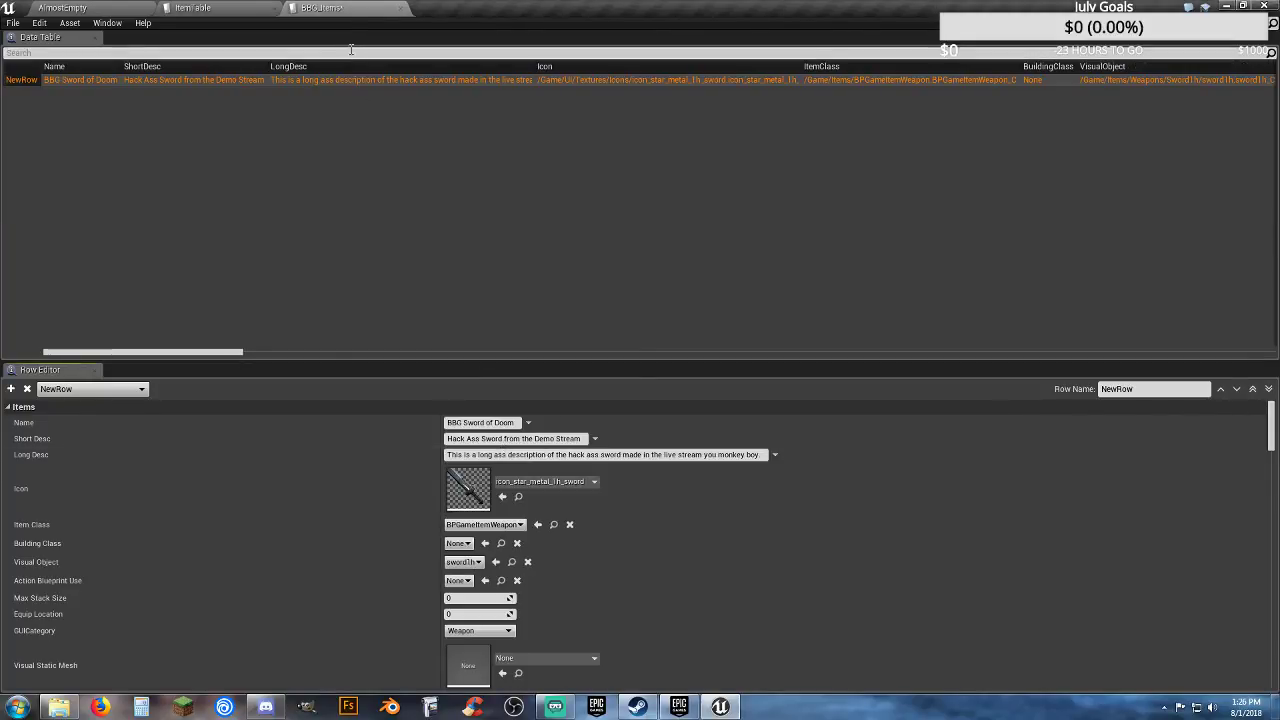
pyautogui.click(218, 9)
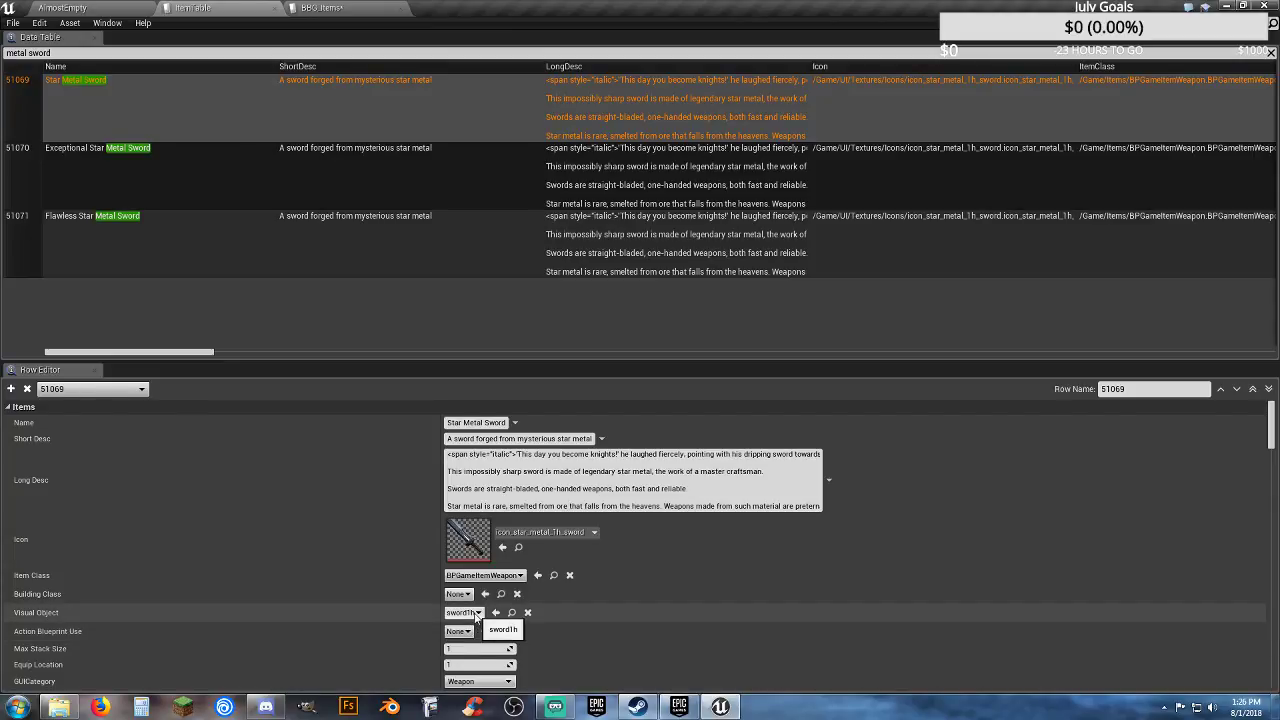
pyautogui.click(322, 8)
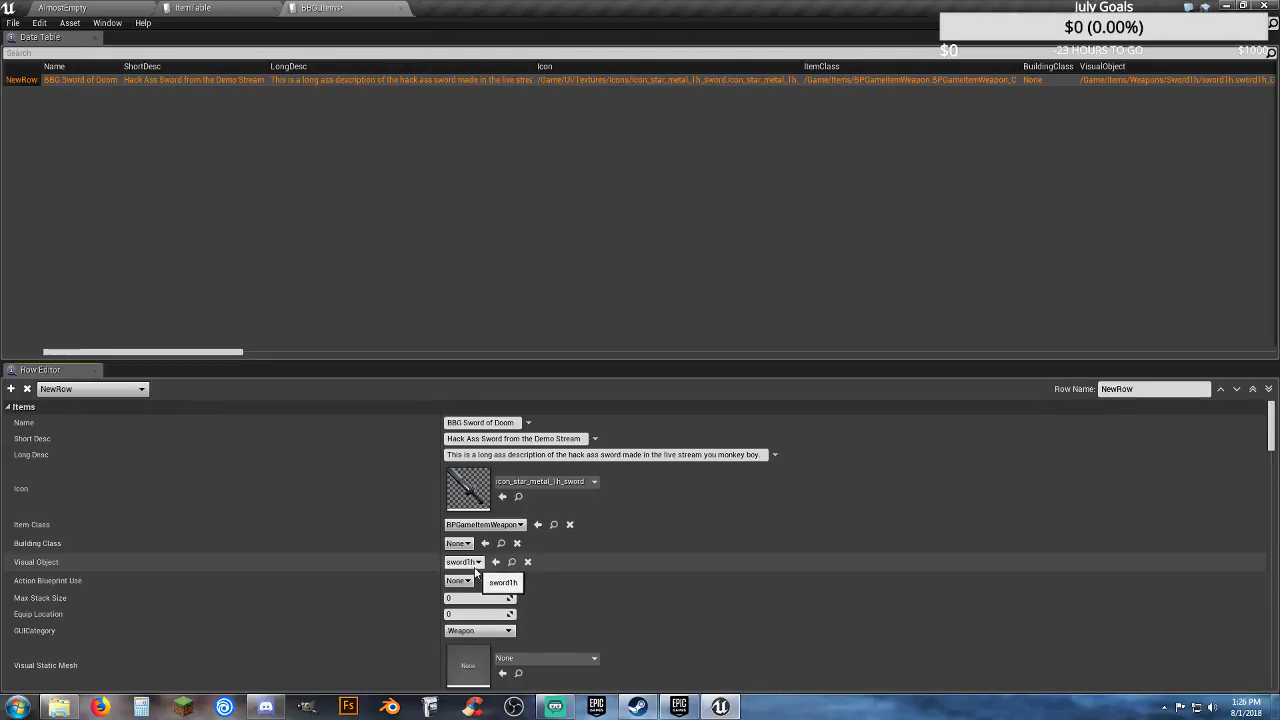
# Step: Check the Star Metal Sword's values in ItemTable and set the new row's Max Stack Size and Equip Location to 1
pyautogui.click(229, 8)
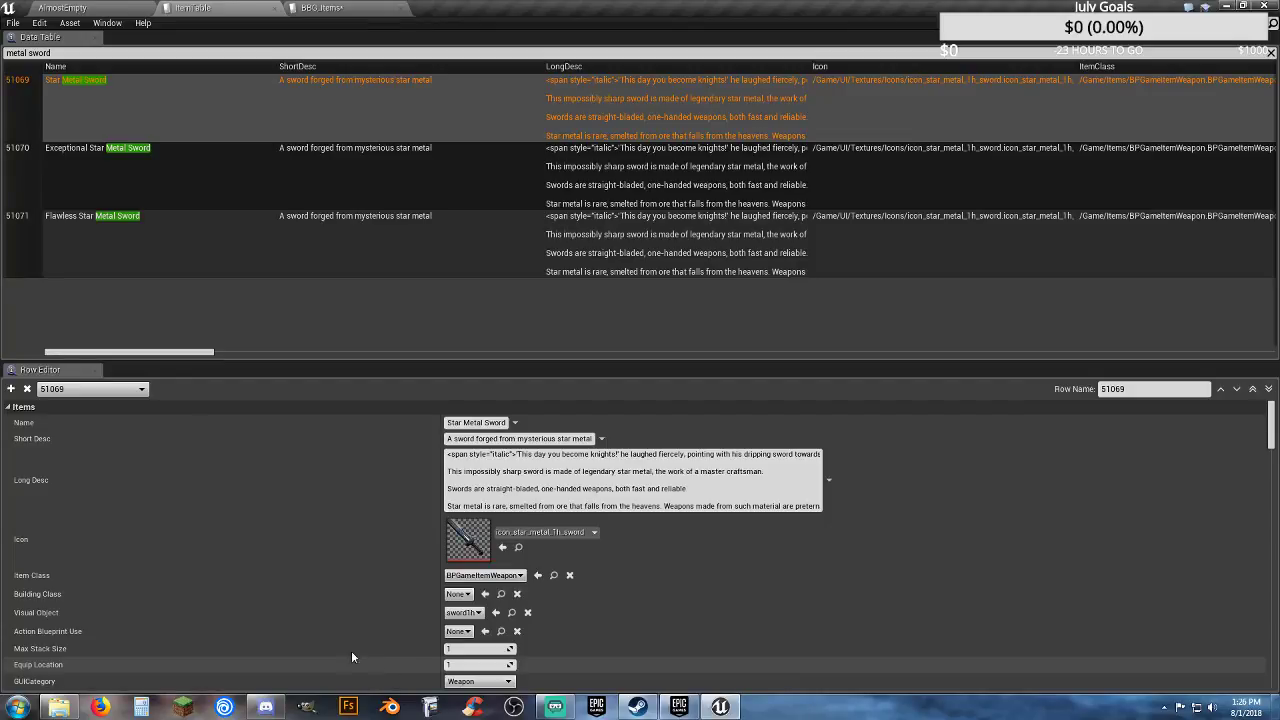
pyautogui.click(378, 10)
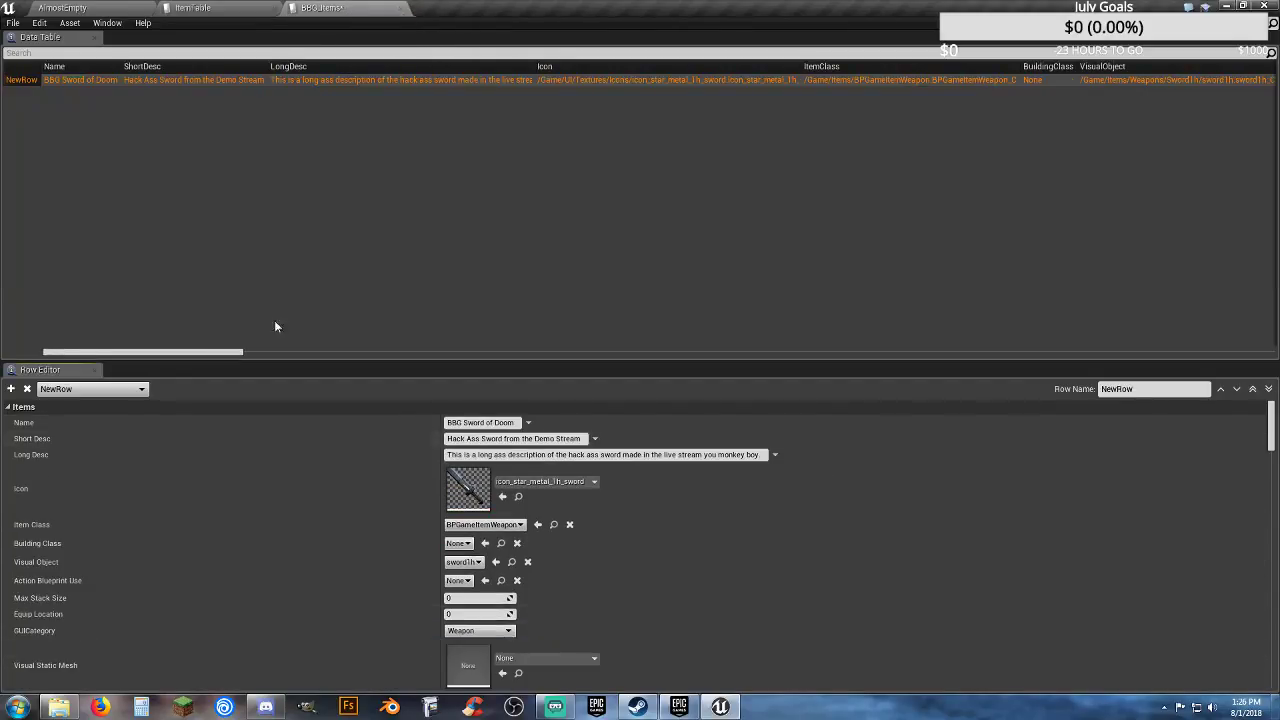
pyautogui.click(456, 598)
pyautogui.write('1')
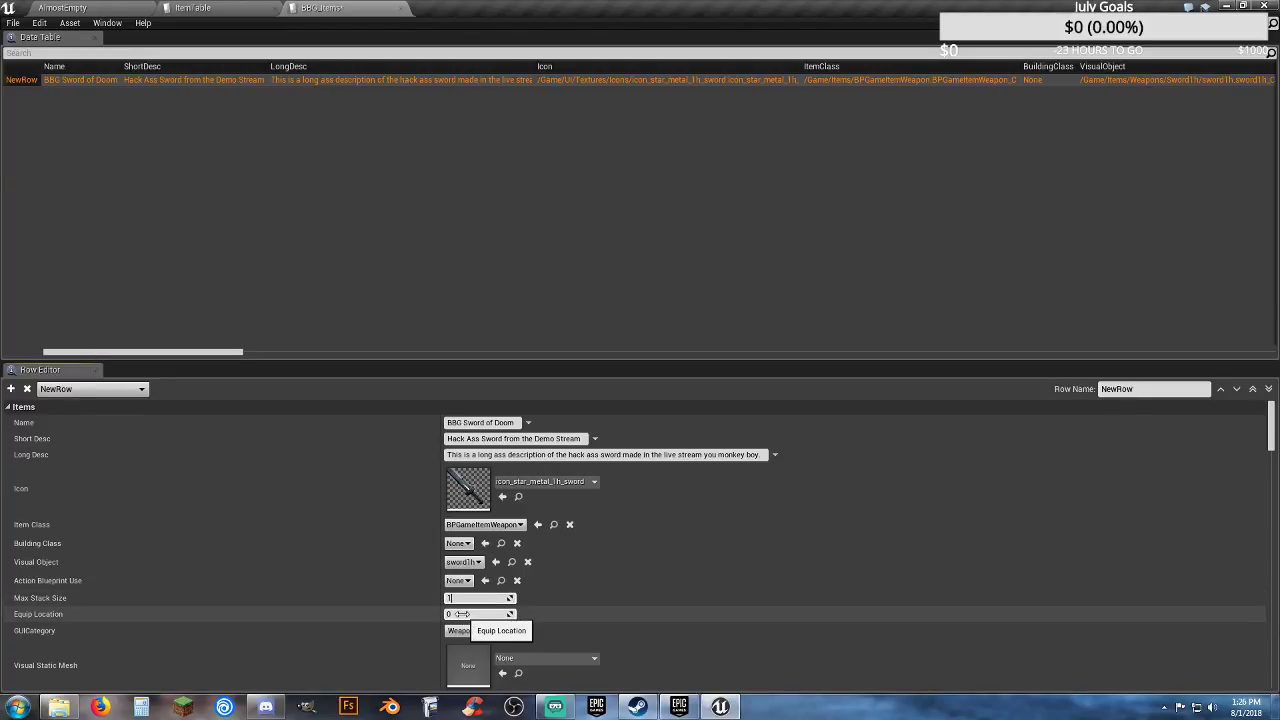
pyautogui.click(462, 614)
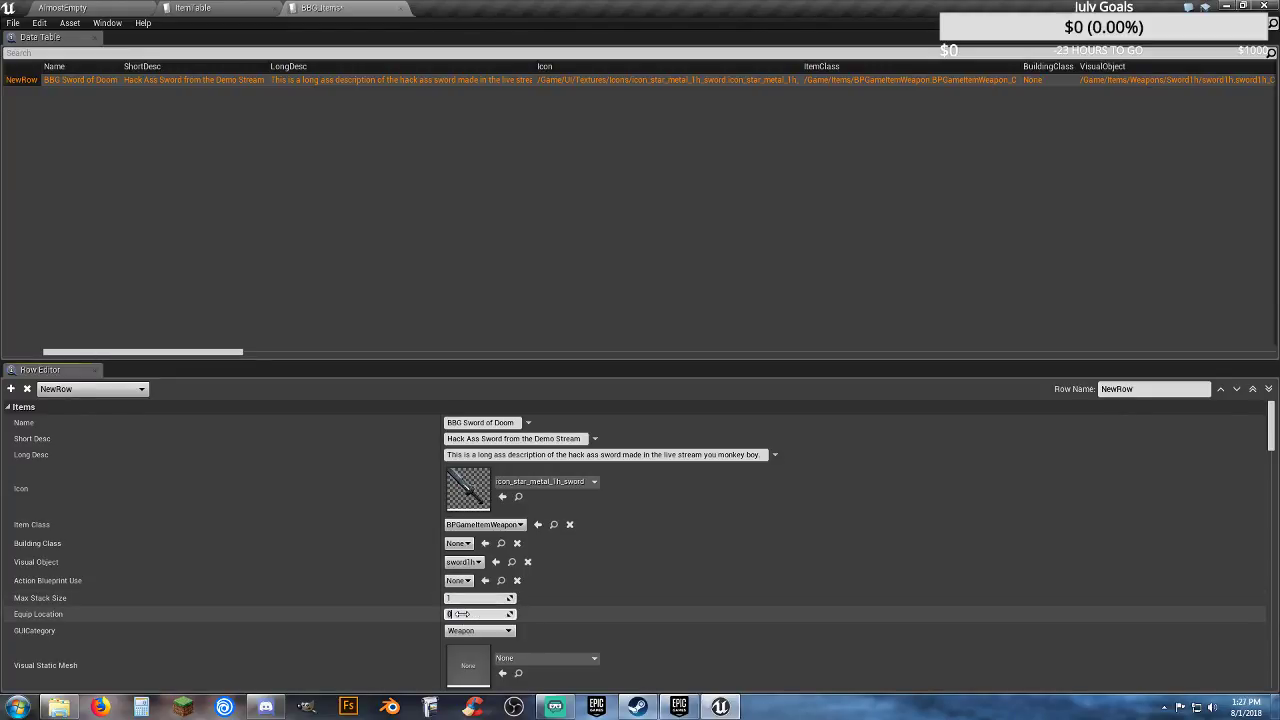
pyautogui.write('1')
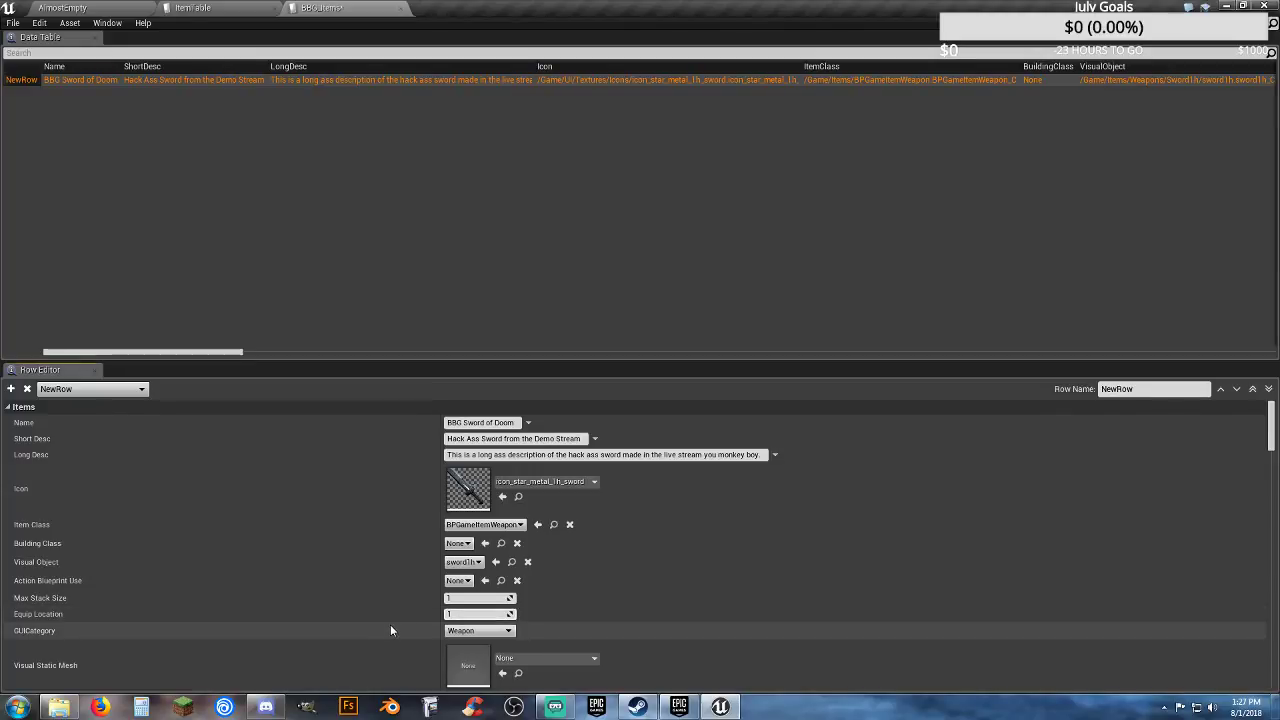
# Step: Check the Star Metal Sword's meshes in ItemTable and set the new BBG_Items row's Visual Static Mesh to SM_1h_Starmetal_sword
pyautogui.scroll(-3, 371, 624)
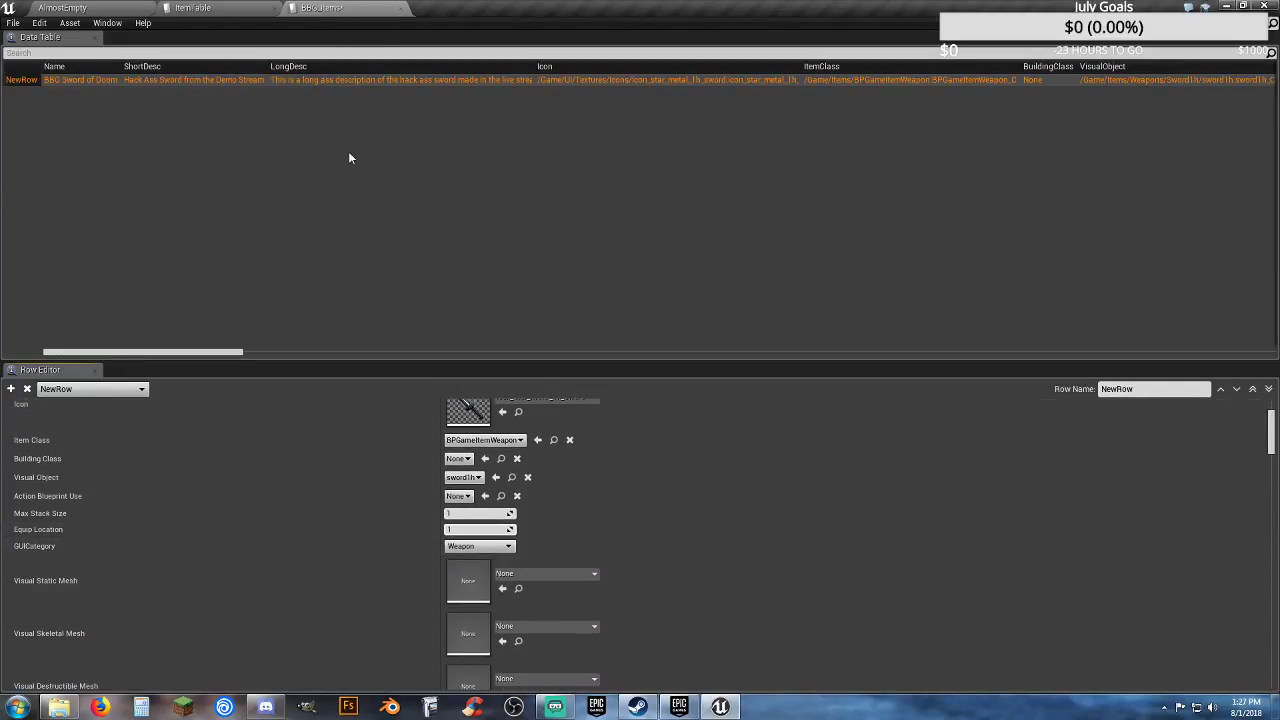
pyautogui.click(237, 15)
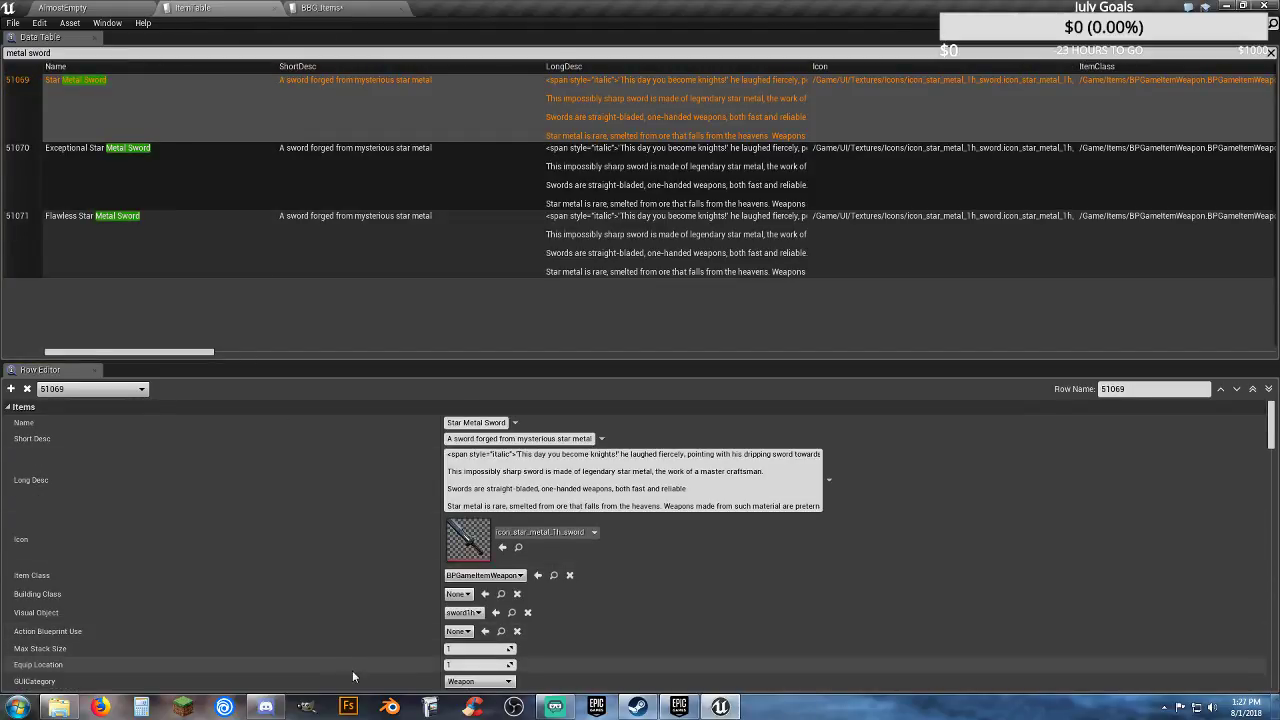
pyautogui.scroll(-8, 351, 679)
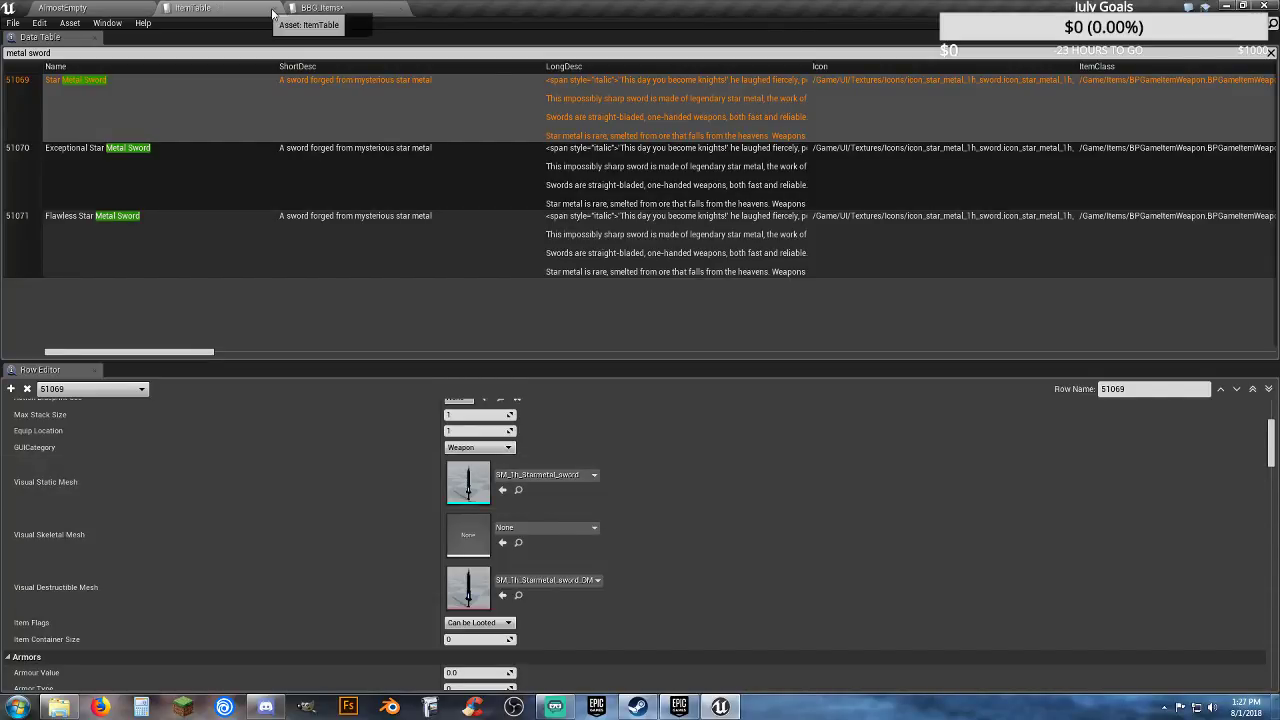
pyautogui.click(322, 8)
pyautogui.scroll(-1, 366, 609)
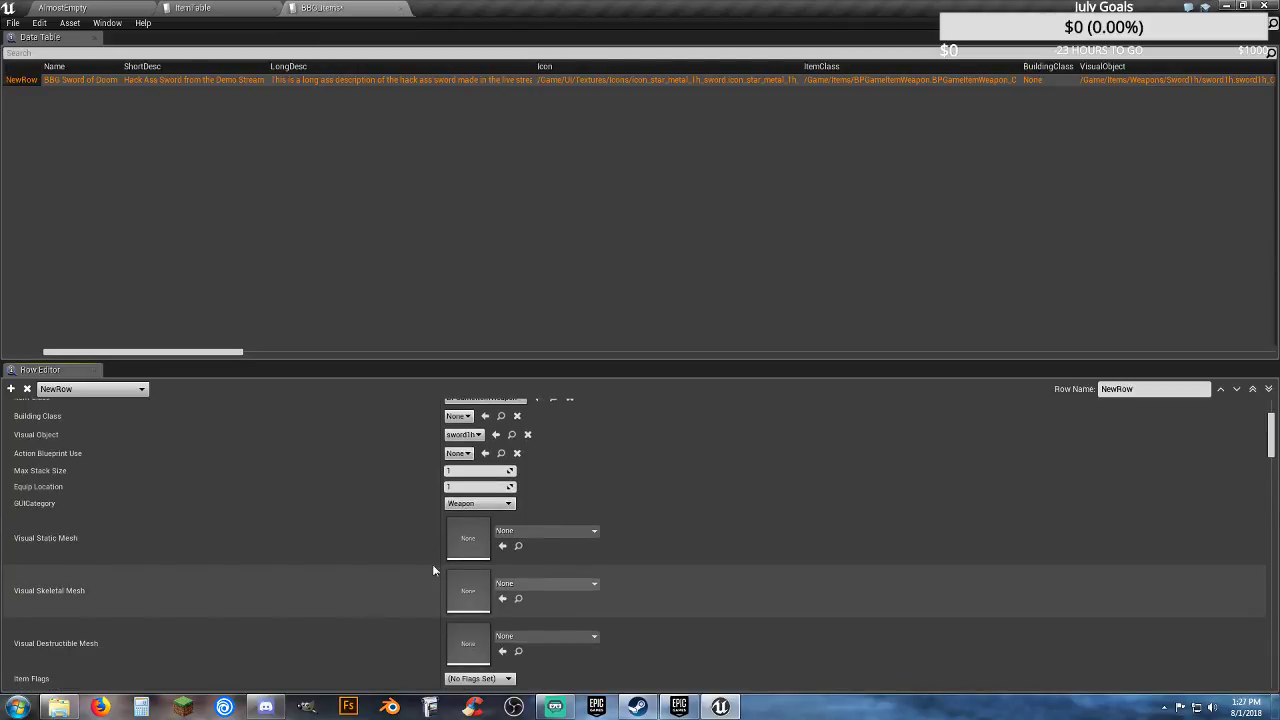
pyautogui.click(548, 532)
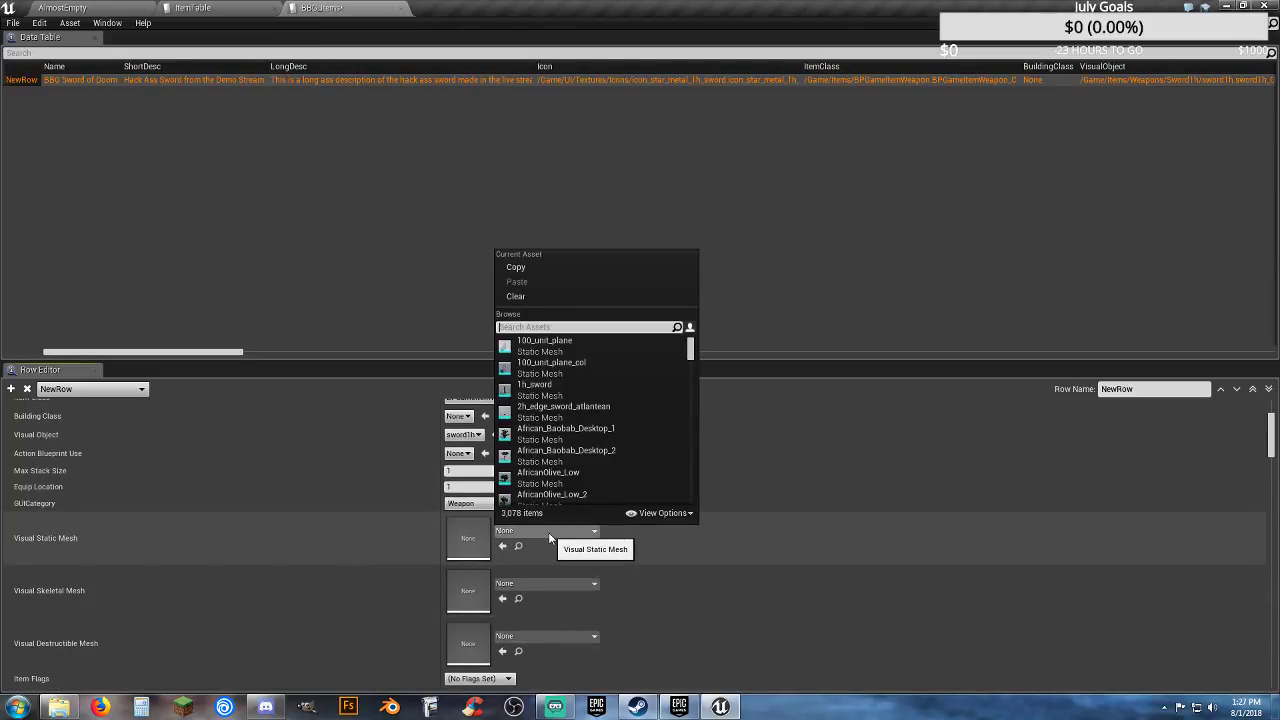
pyautogui.write('starmetal')
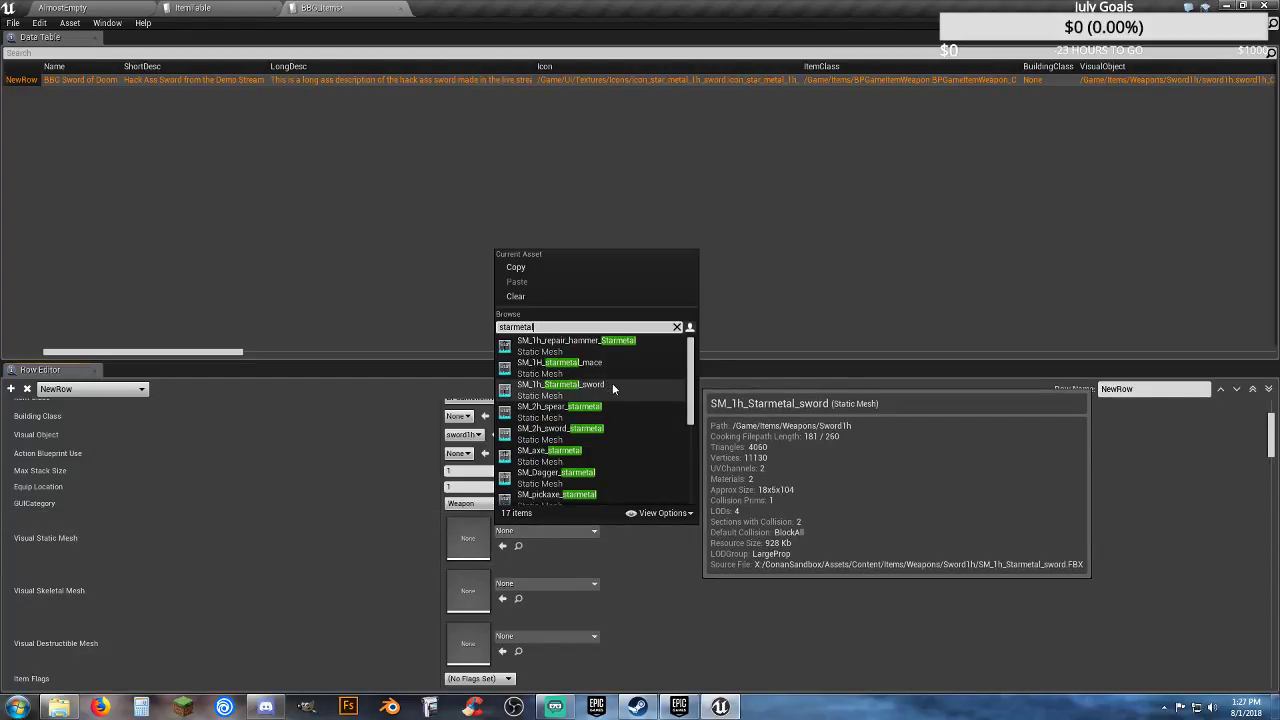
pyautogui.click(612, 383)
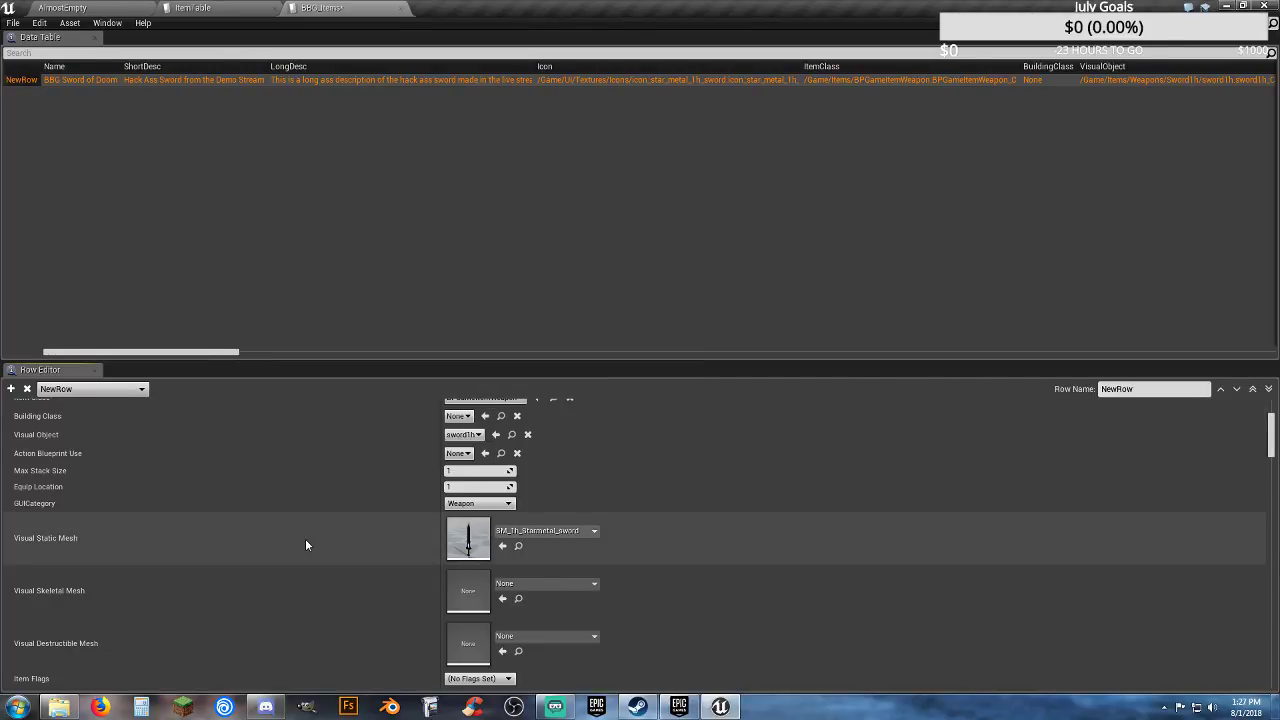
# Step: Compare the new row's Visual Static Mesh with the Star Metal Sword's mesh in ItemTable
pyautogui.click(207, 9)
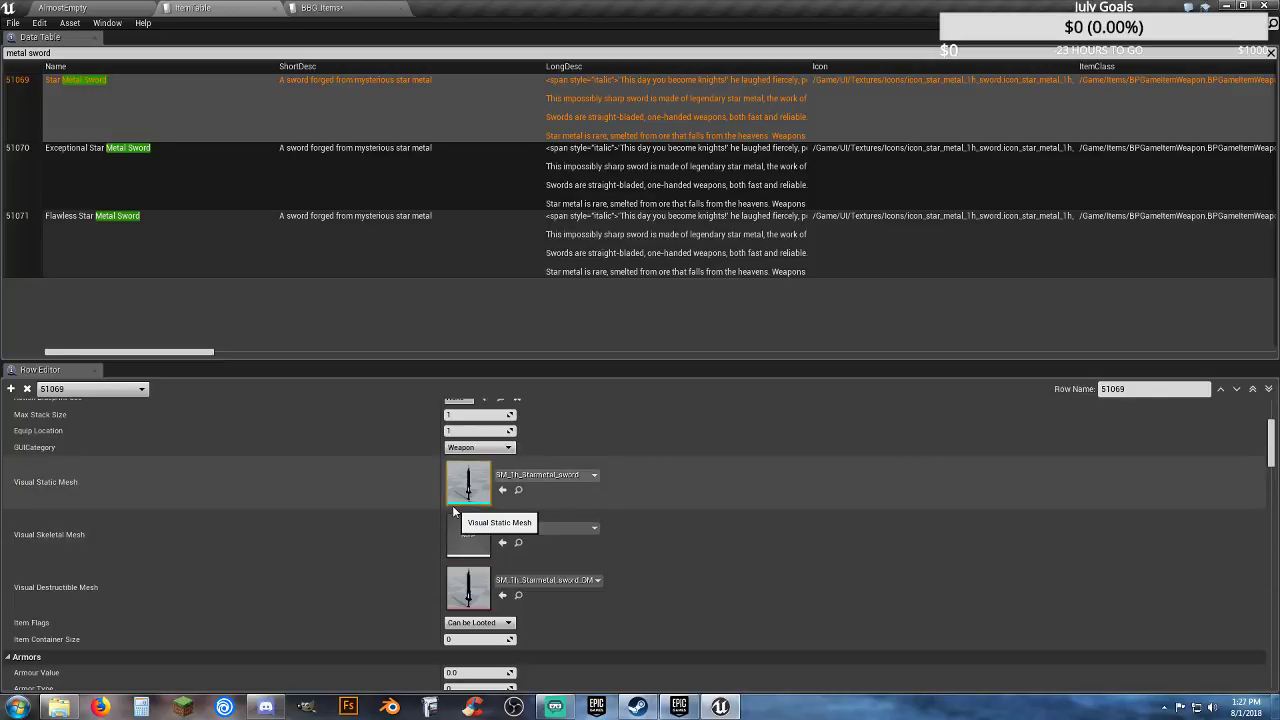
pyautogui.click(322, 8)
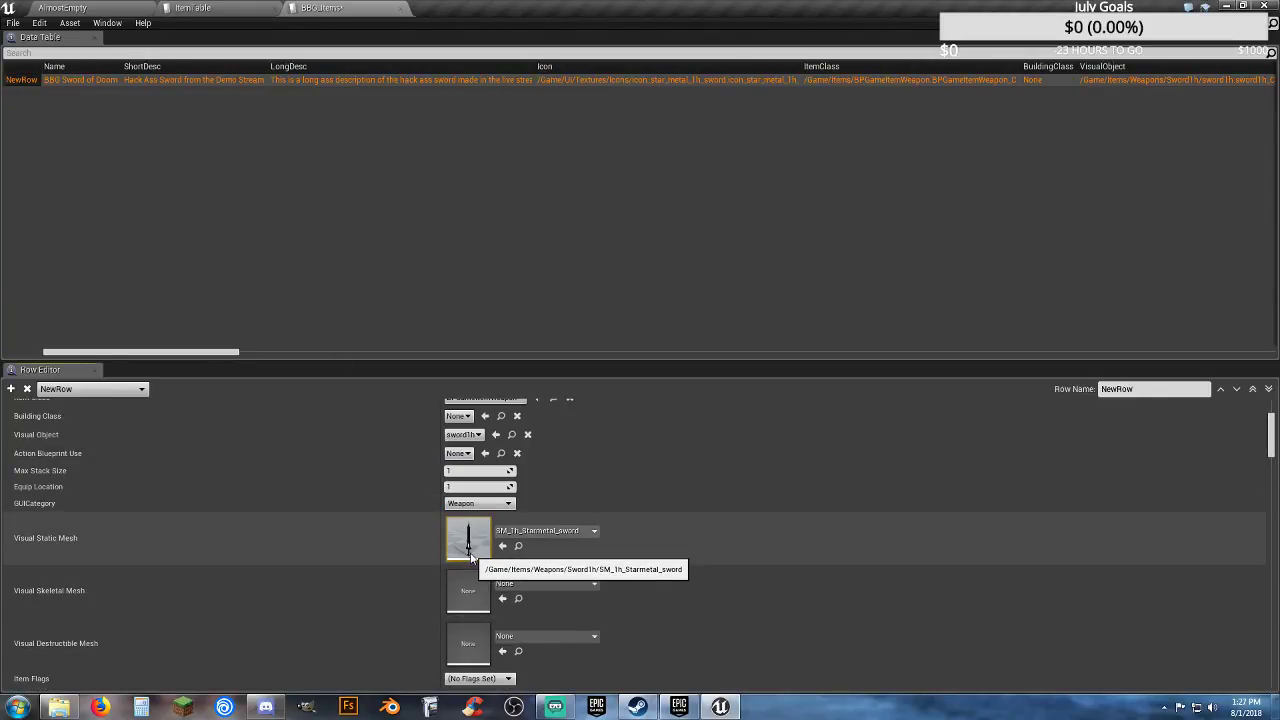
pyautogui.click(222, 8)
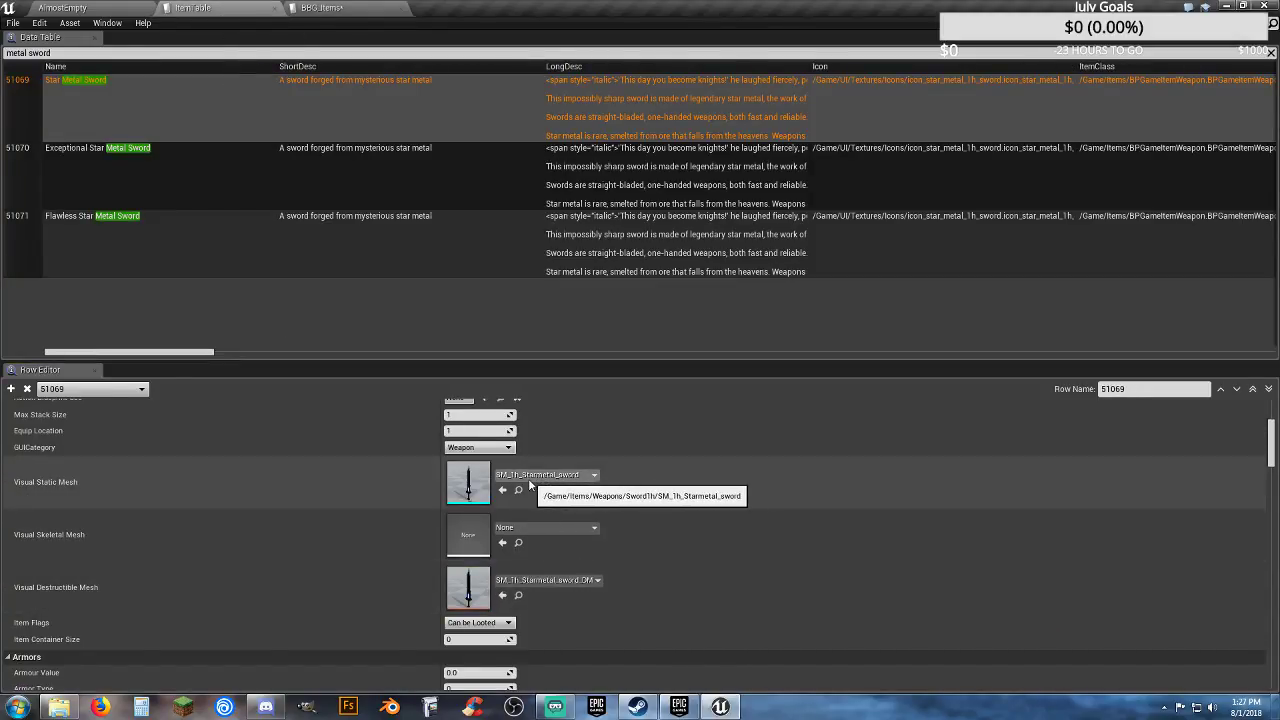
pyautogui.click(336, 9)
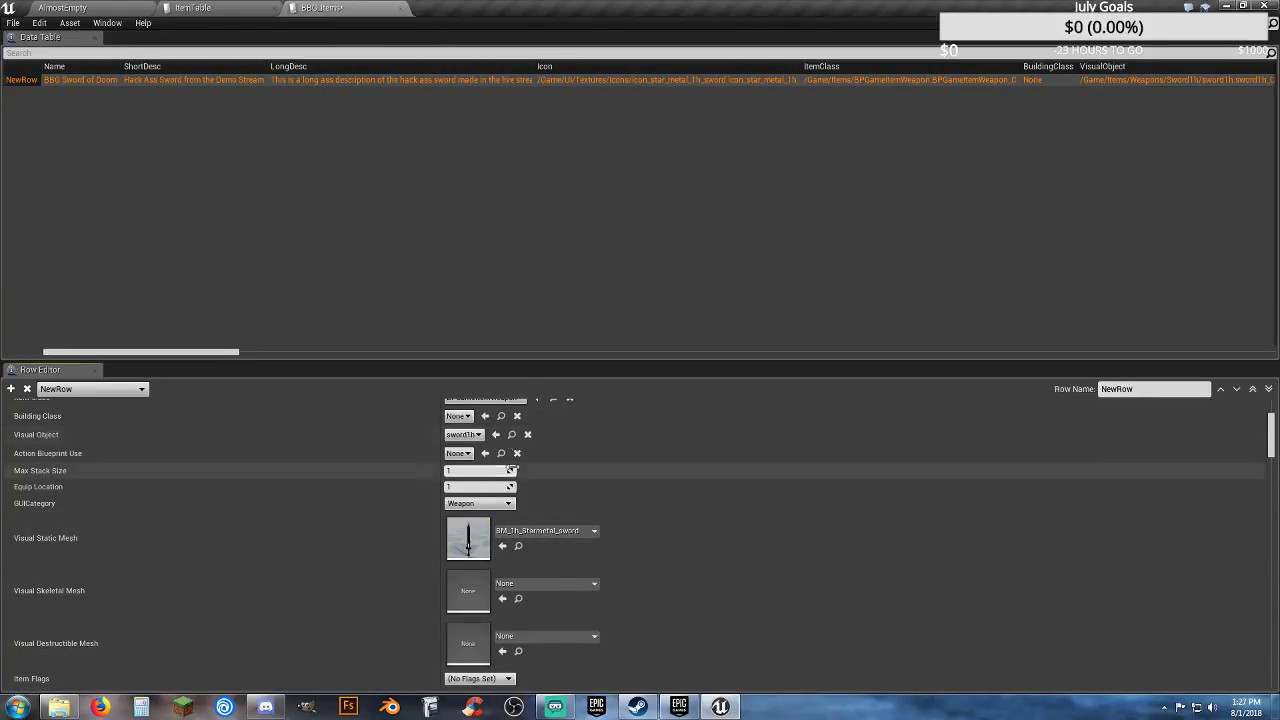
pyautogui.click(582, 532)
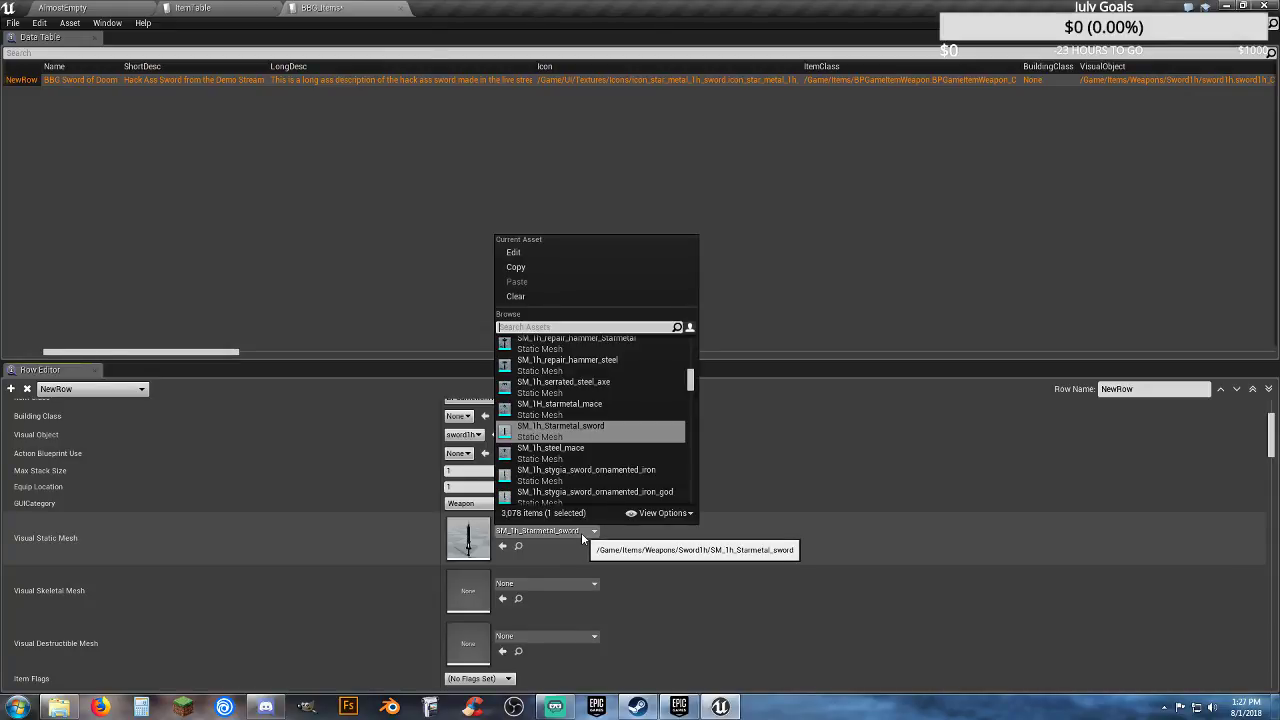
pyautogui.click(378, 535)
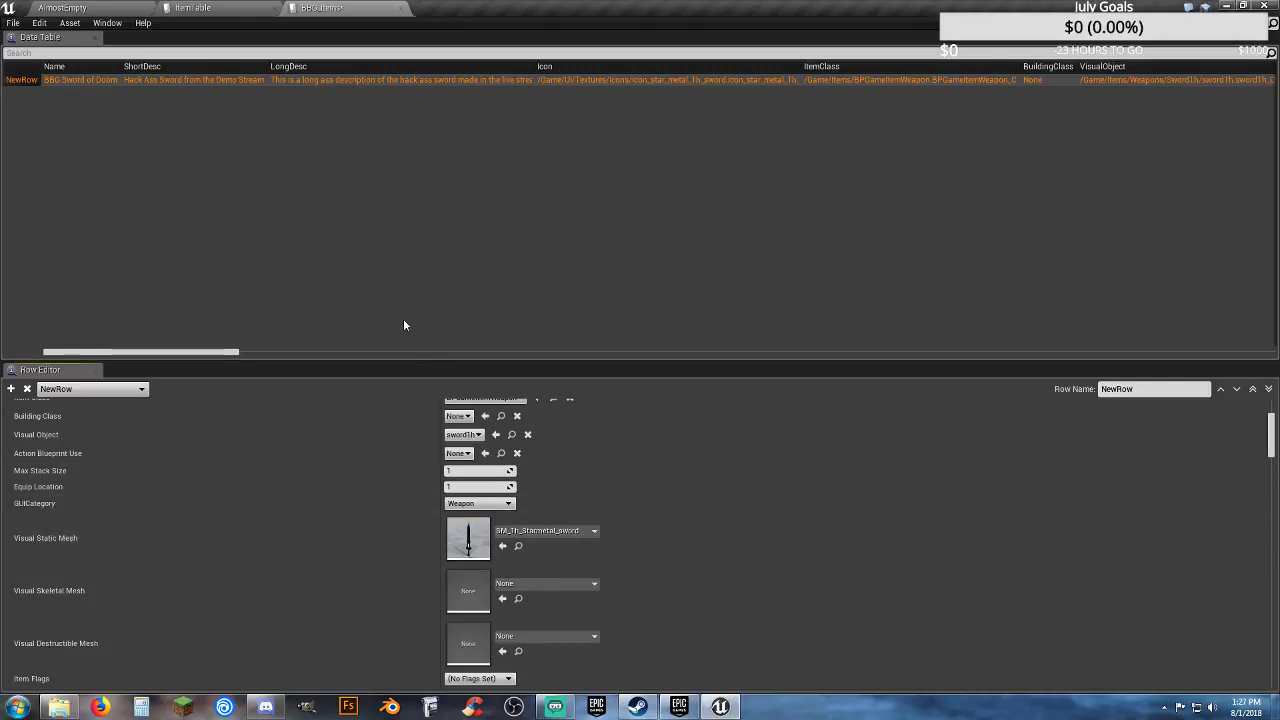
# Step: Check the Star Metal Sword's destructible mesh in ItemTable and set the new row's Visual Destructible Mesh to SM_1h_Starmetal_sword_DM
pyautogui.click(228, 14)
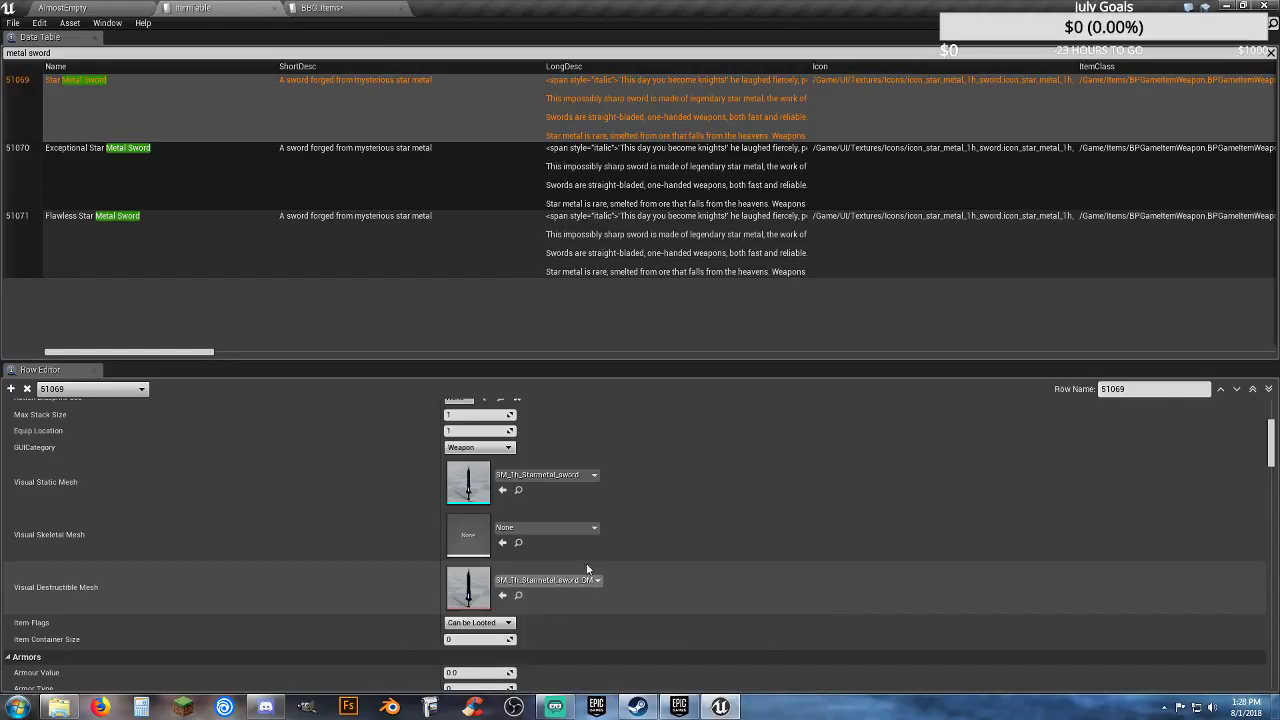
pyautogui.click(355, 8)
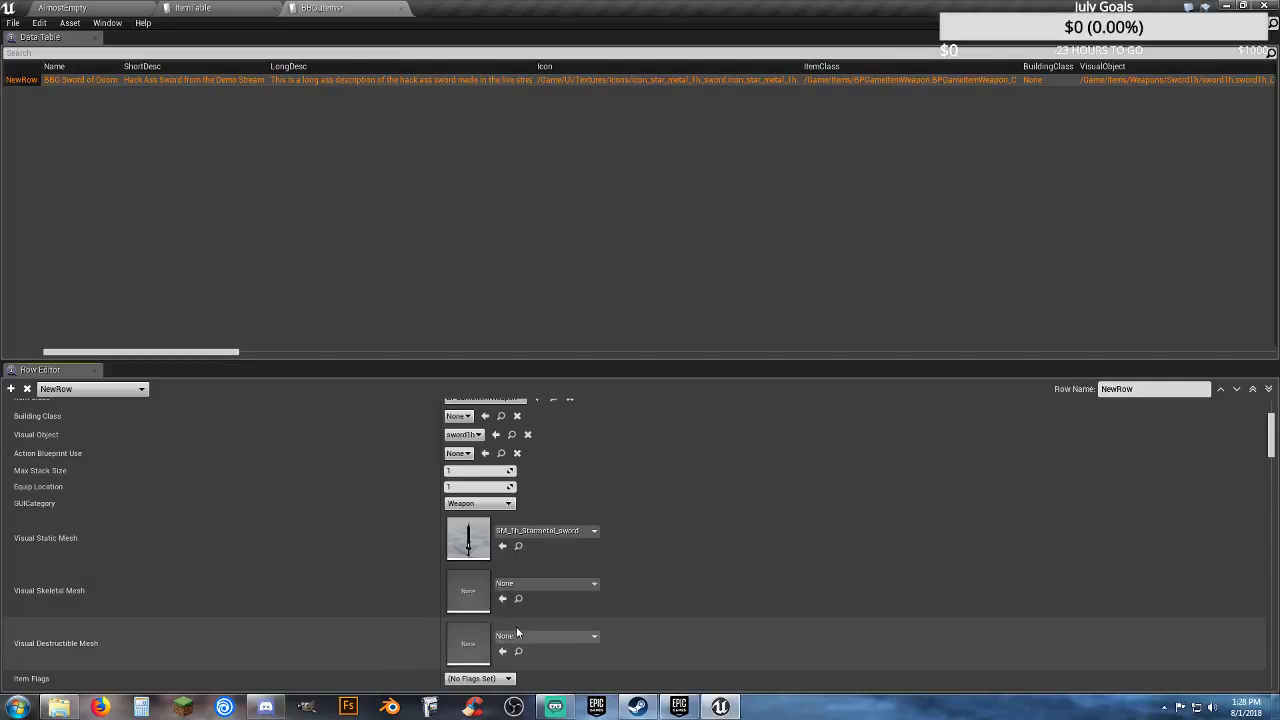
pyautogui.click(576, 639)
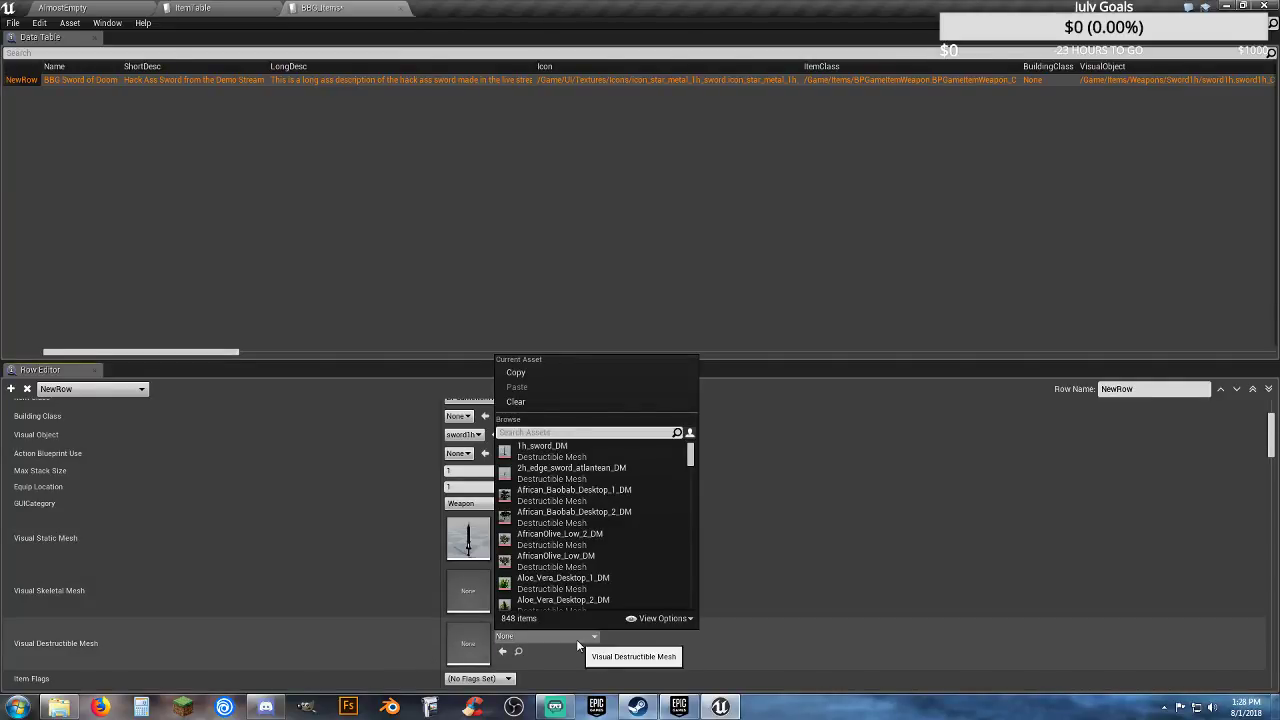
pyautogui.write('starmetal')
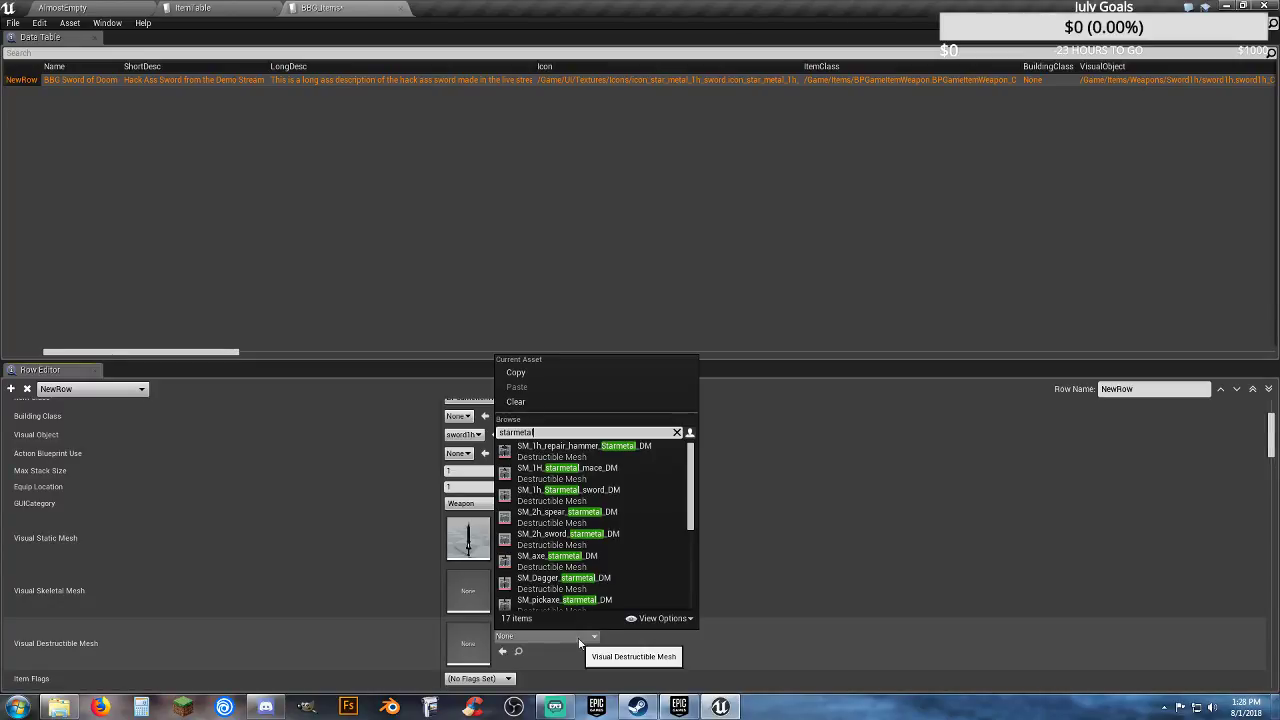
pyautogui.scroll(-4, 605, 550)
pyautogui.scroll(-2, 610, 561)
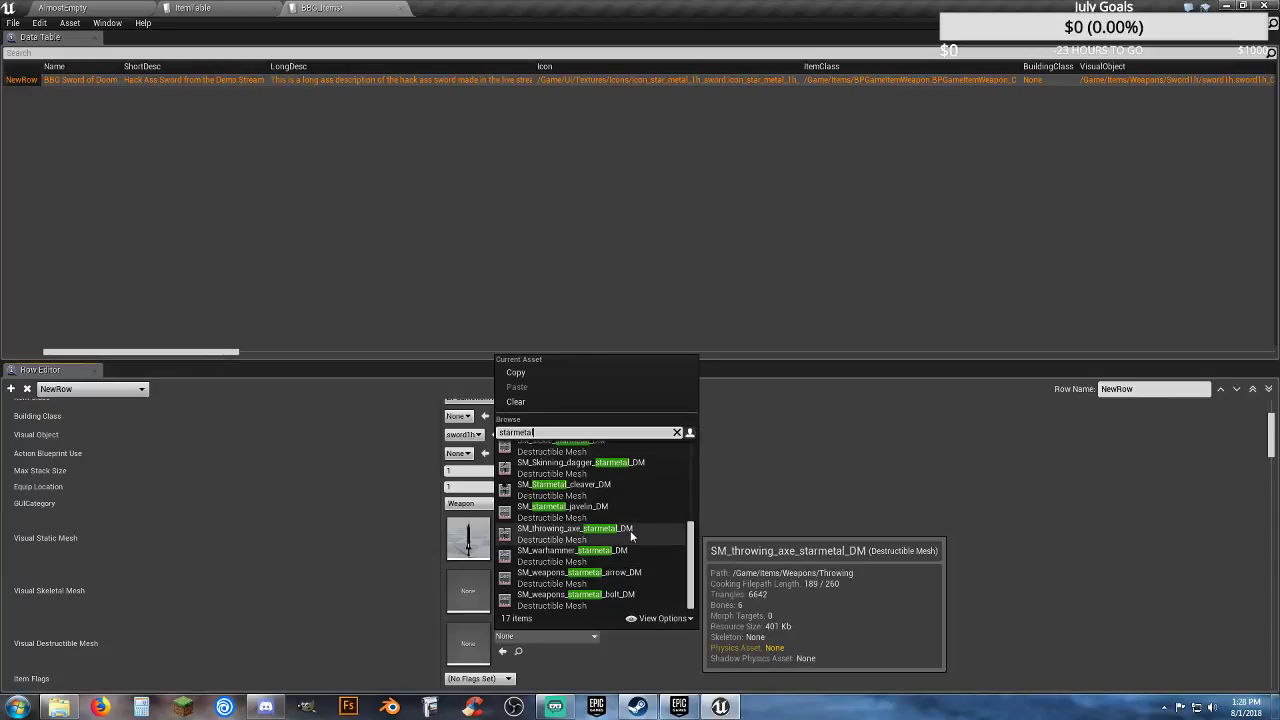
pyautogui.scroll(3, 630, 530)
pyautogui.scroll(-3, 629, 536)
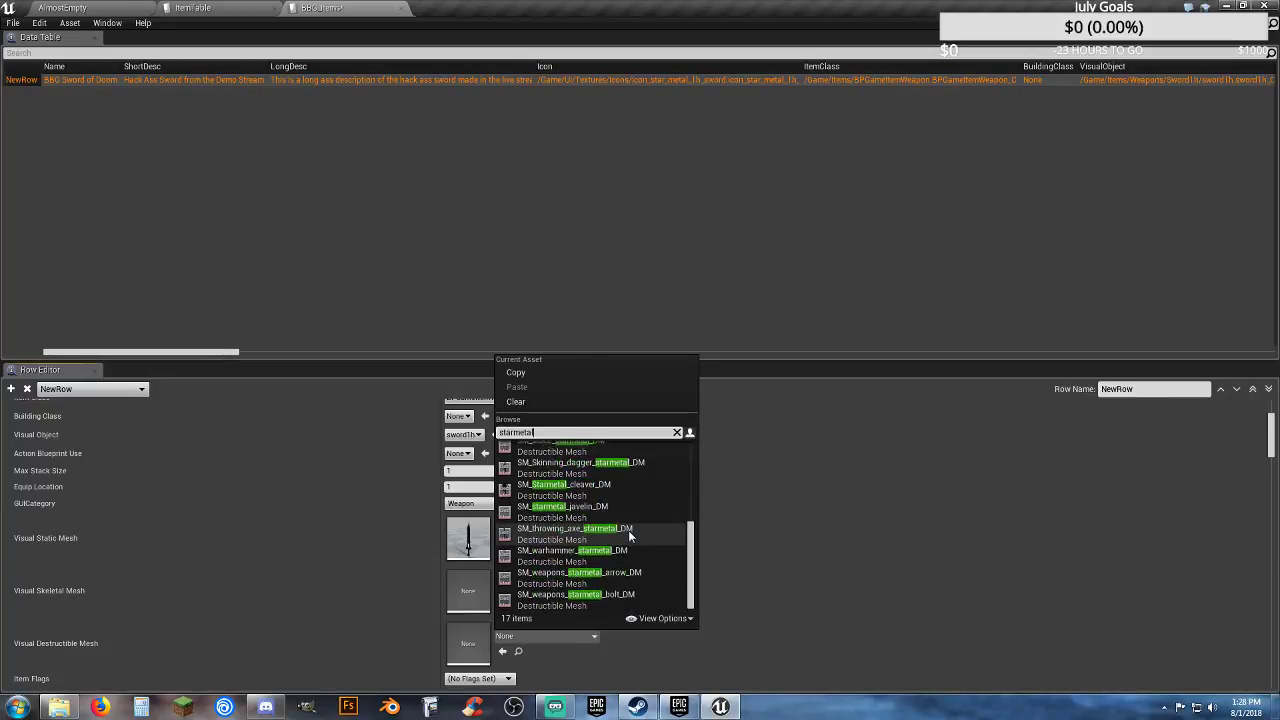
pyautogui.scroll(9, 628, 530)
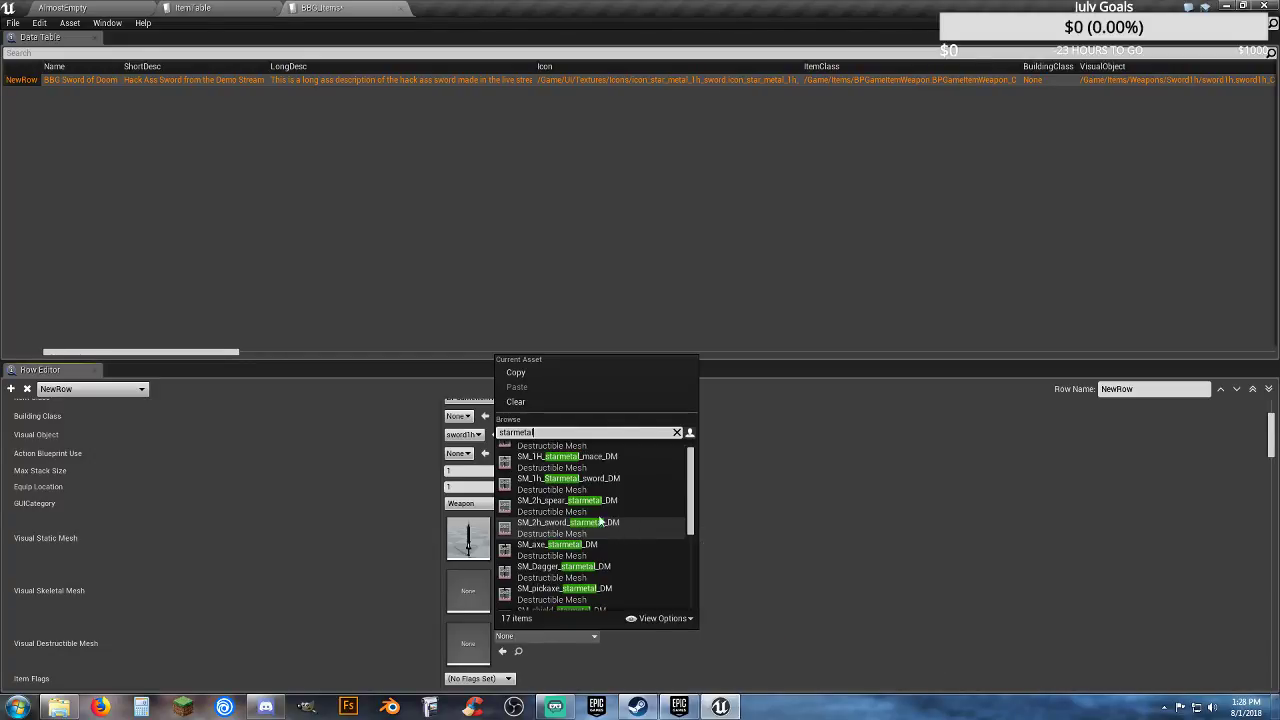
pyautogui.moveTo(591, 482)
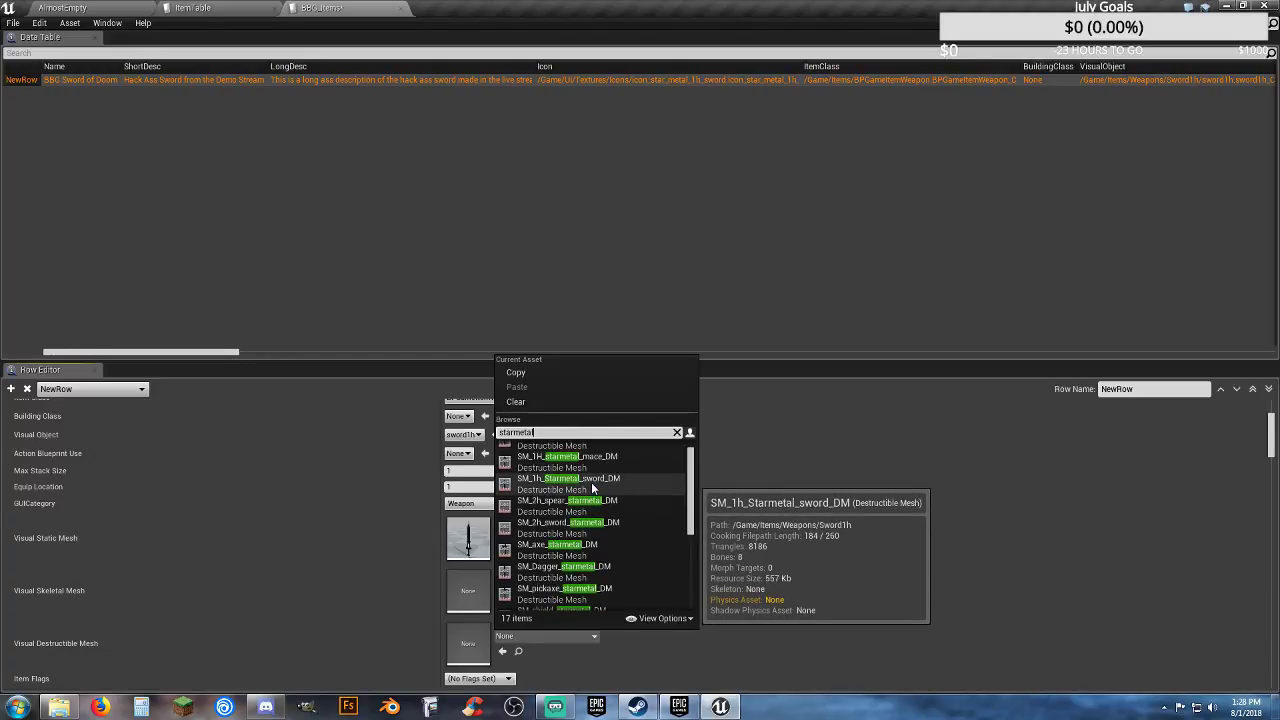
pyautogui.click(591, 482)
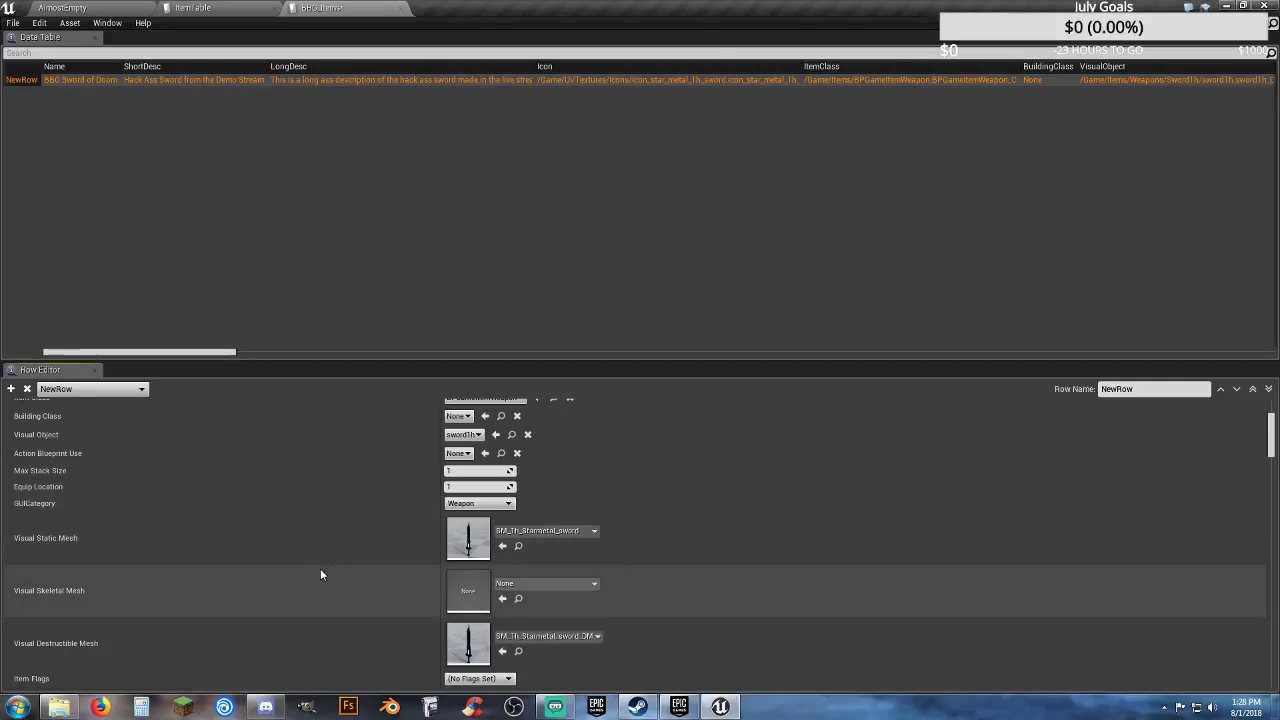
# Step: Check the Star Metal Sword's armor values in ItemTable and set the new row's Sound Physical Surface to 9
pyautogui.scroll(-2, 318, 568)
pyautogui.scroll(-3, 302, 575)
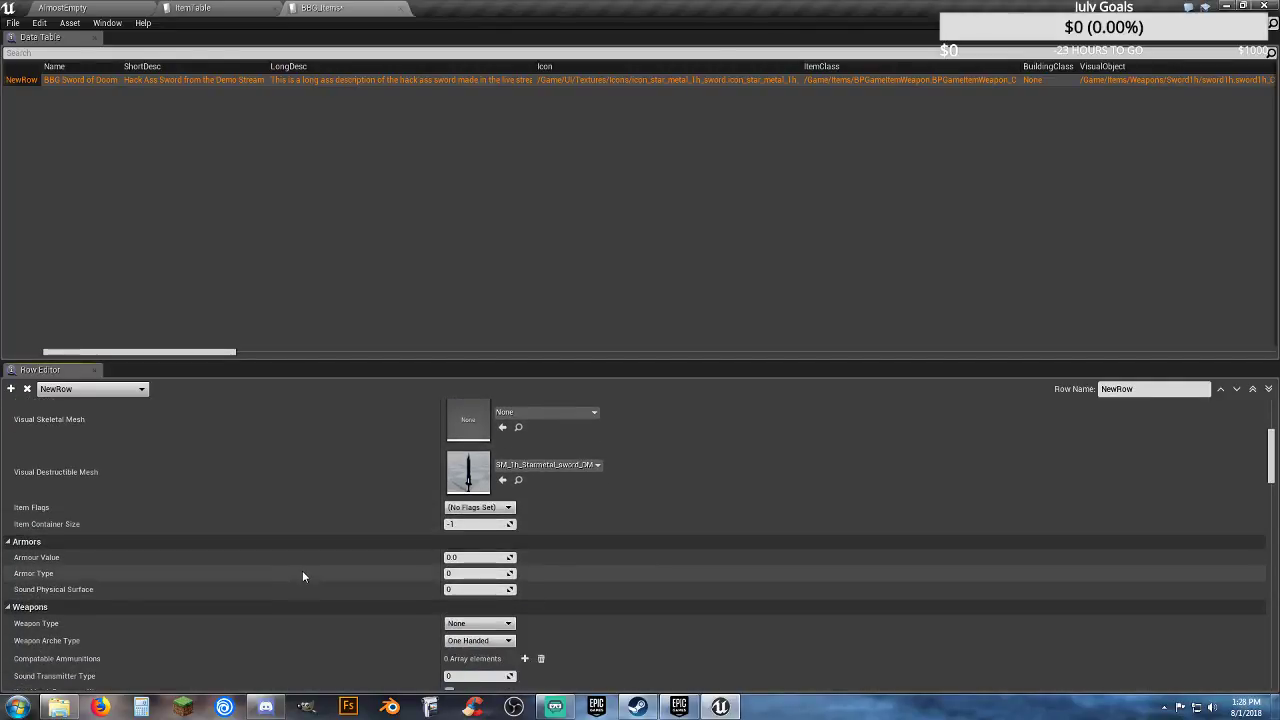
pyautogui.click(165, 7)
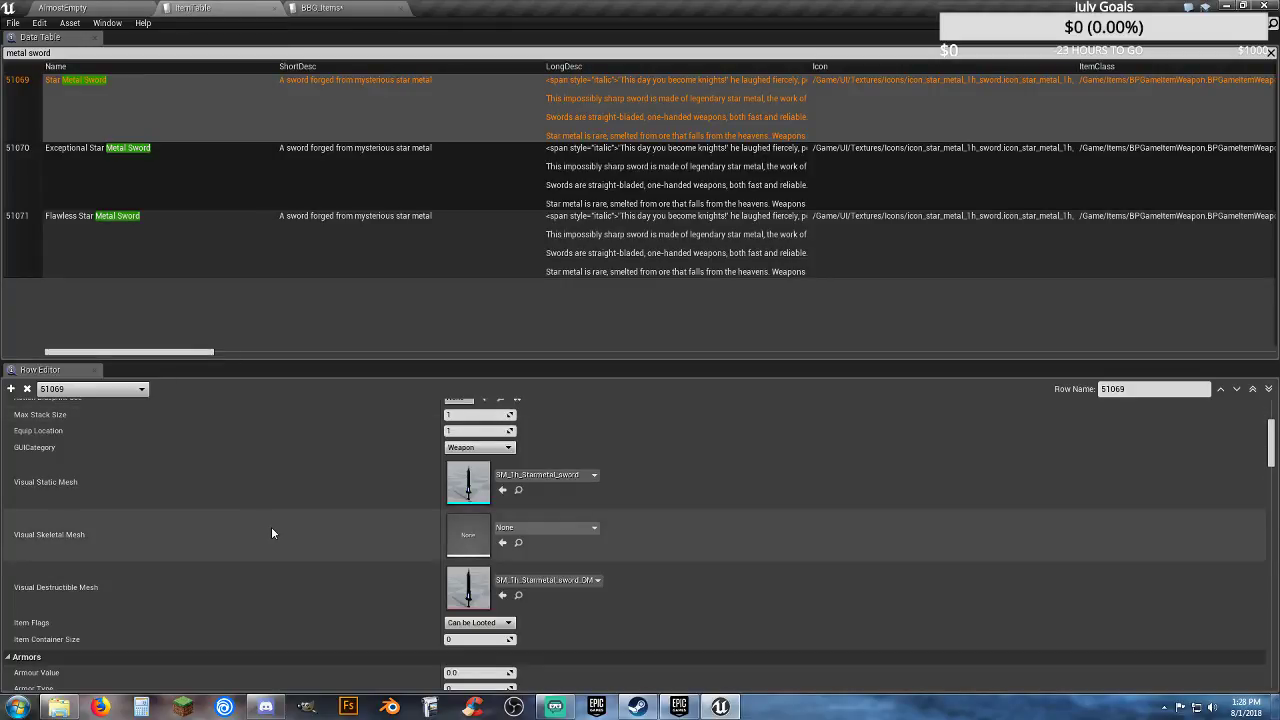
pyautogui.scroll(-3, 284, 530)
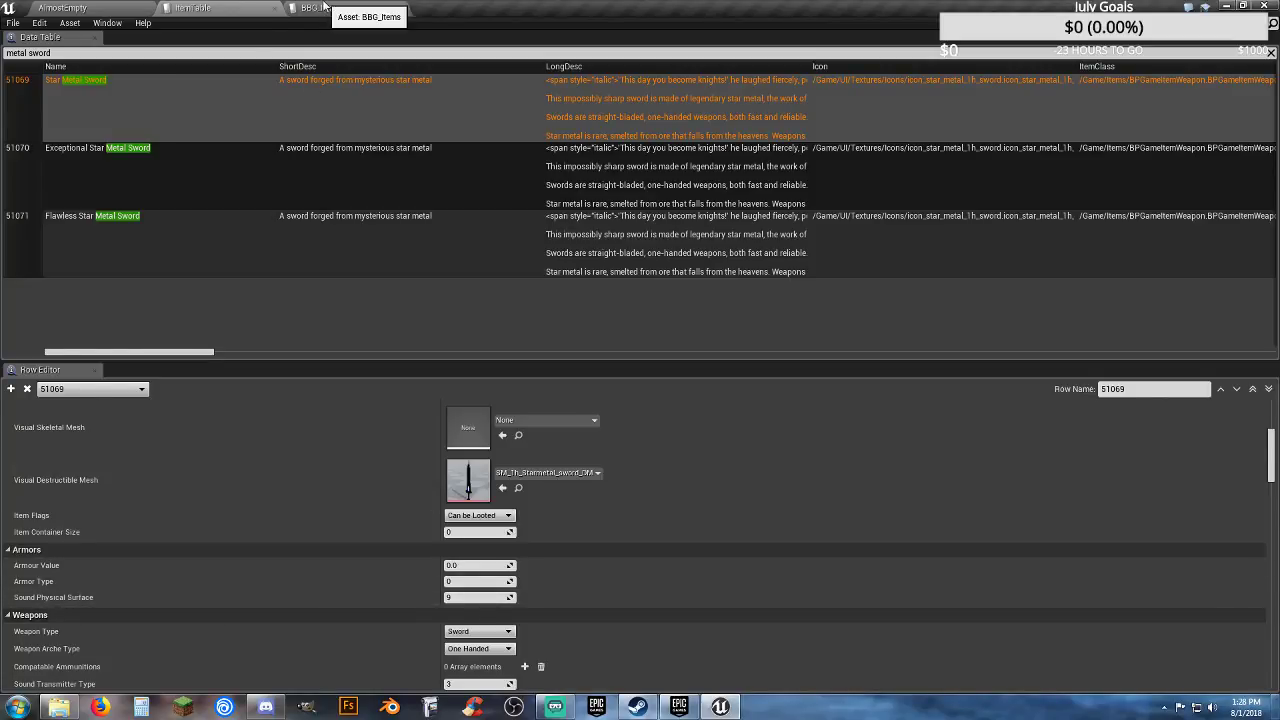
pyautogui.click(322, 8)
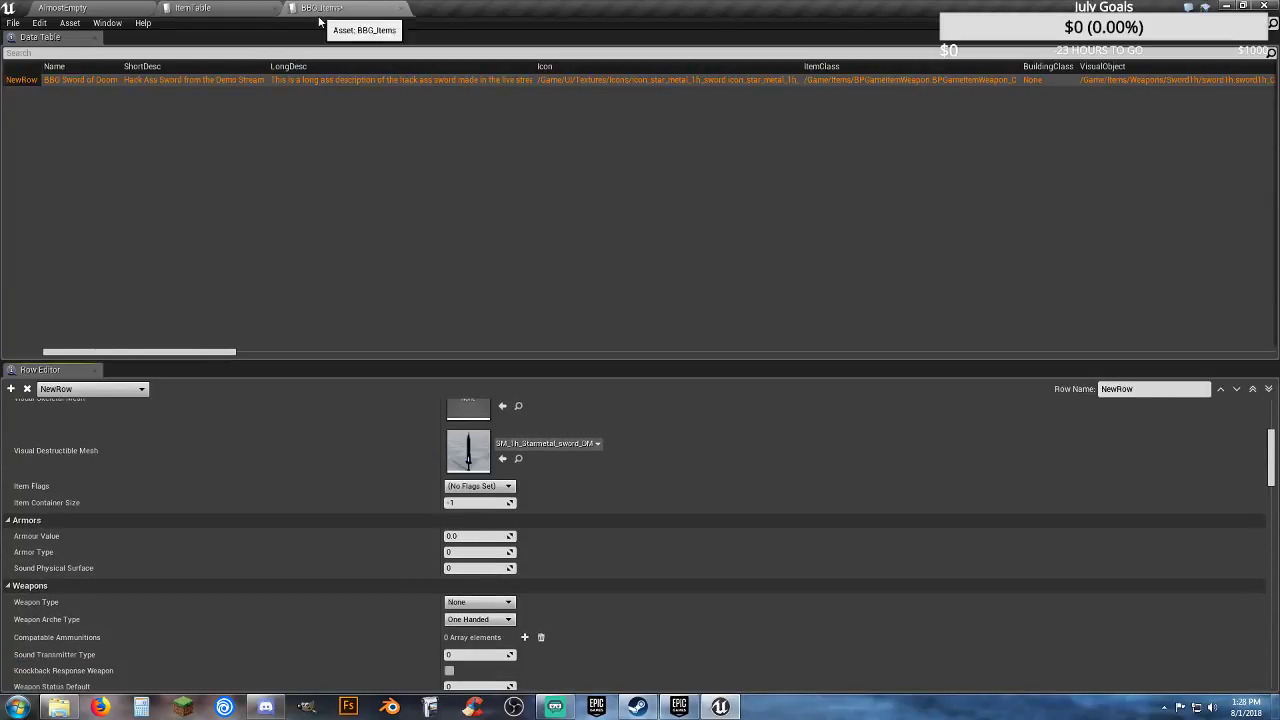
pyautogui.click(467, 568)
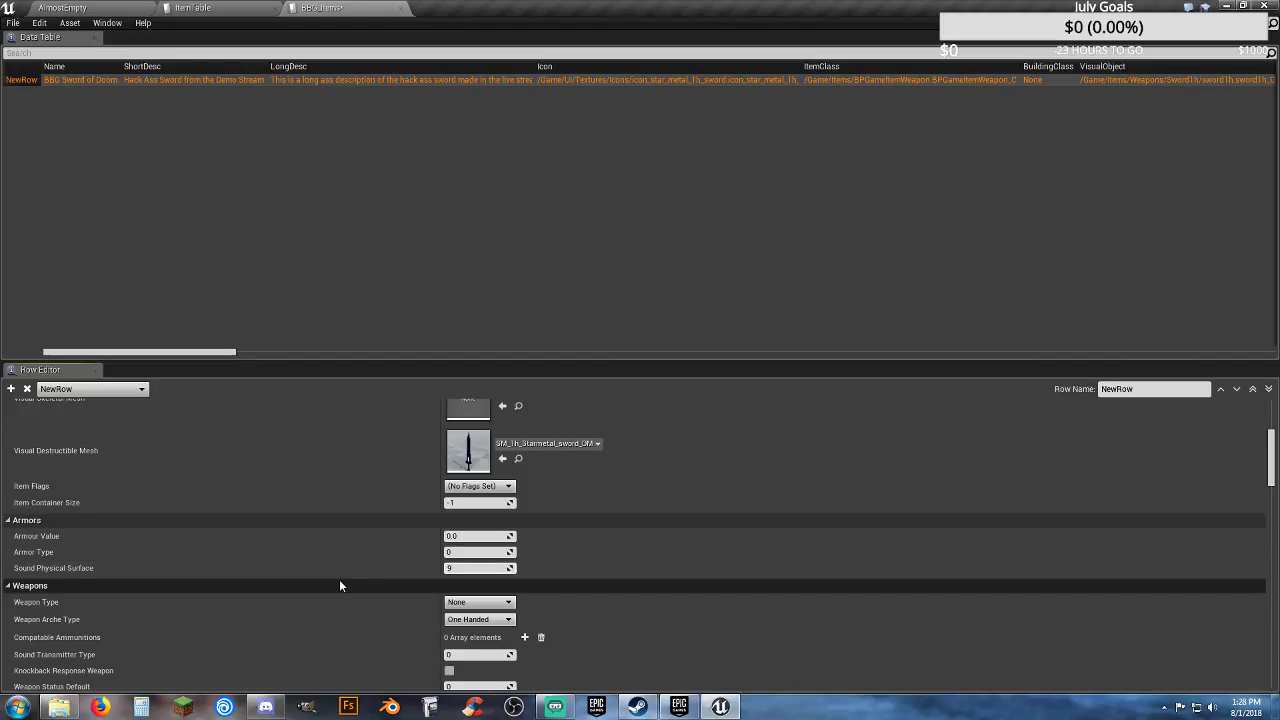
# Step: Check the Star Metal Sword's weapon settings in ItemTable and set the new row's Weapon Type to Sword
pyautogui.scroll(-3, 339, 583)
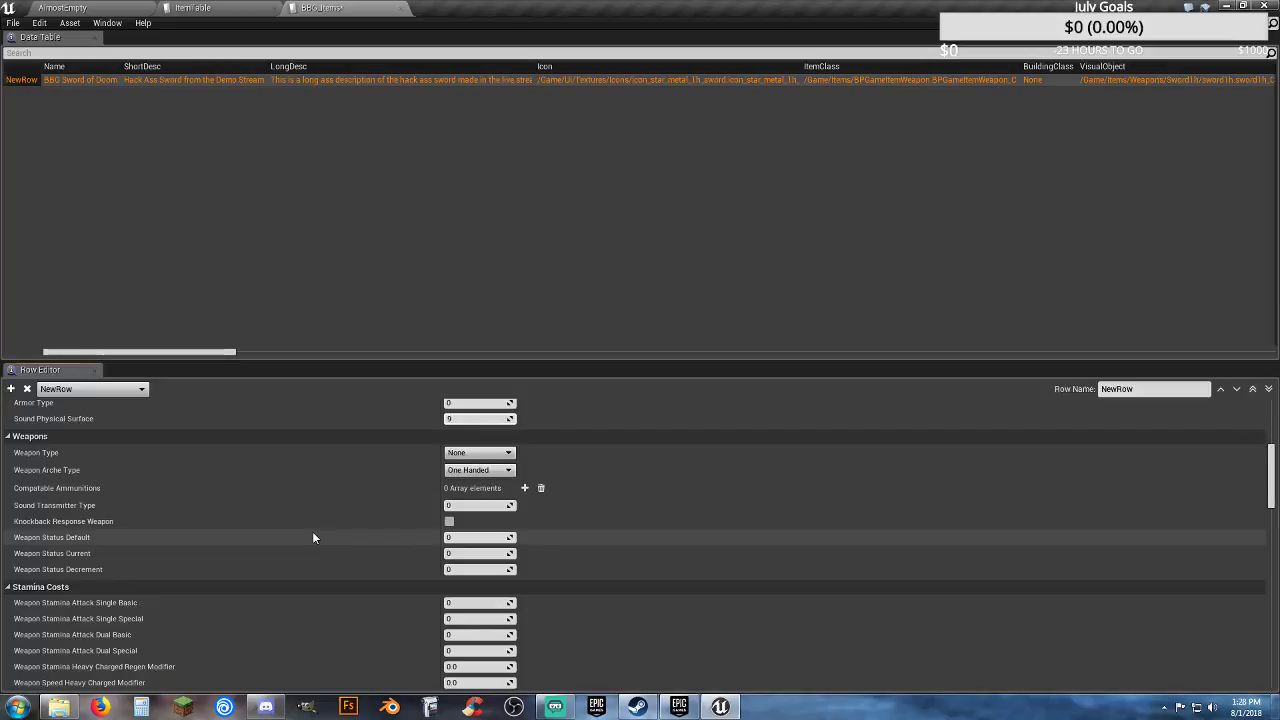
pyautogui.scroll(-1, 312, 537)
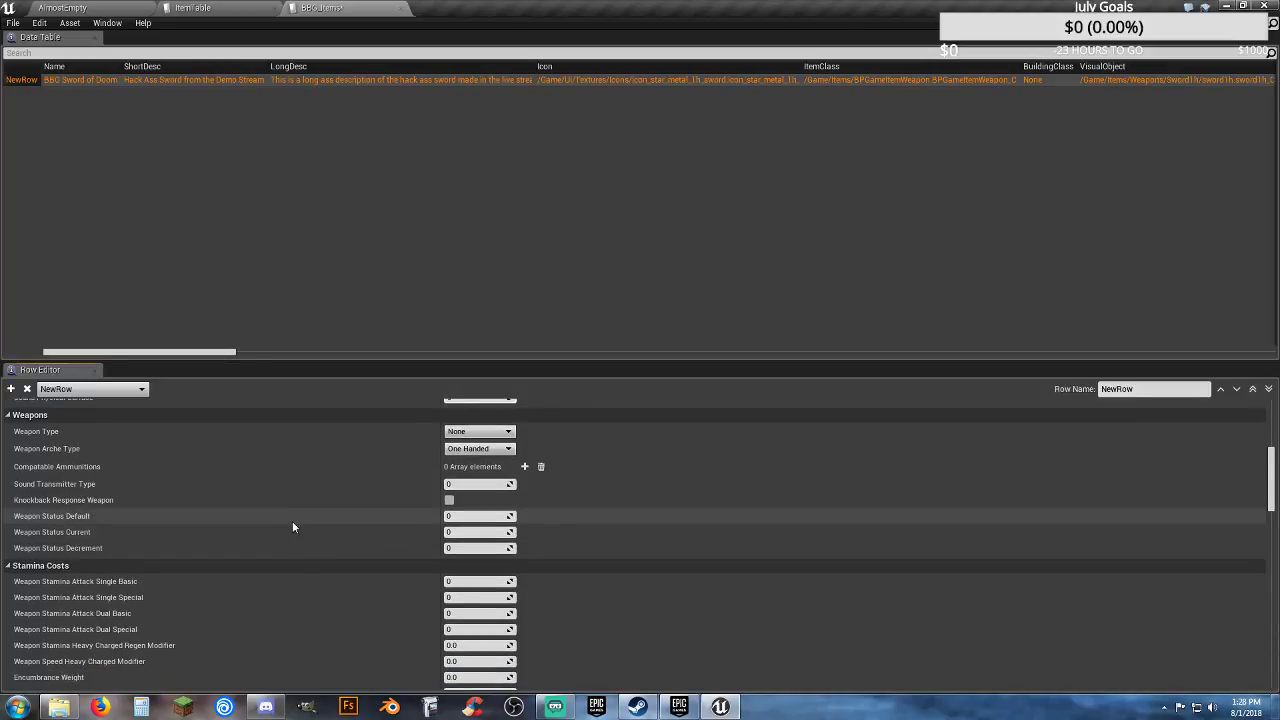
pyautogui.click(192, 7)
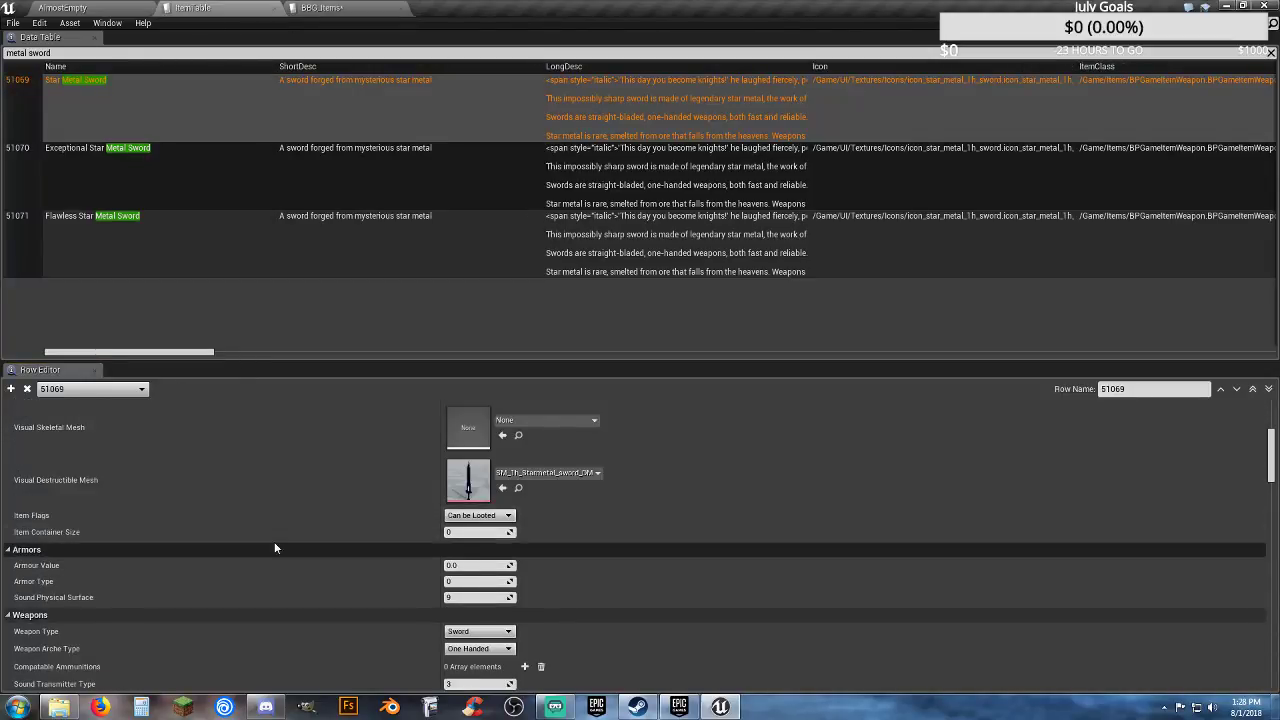
pyautogui.scroll(-2, 292, 549)
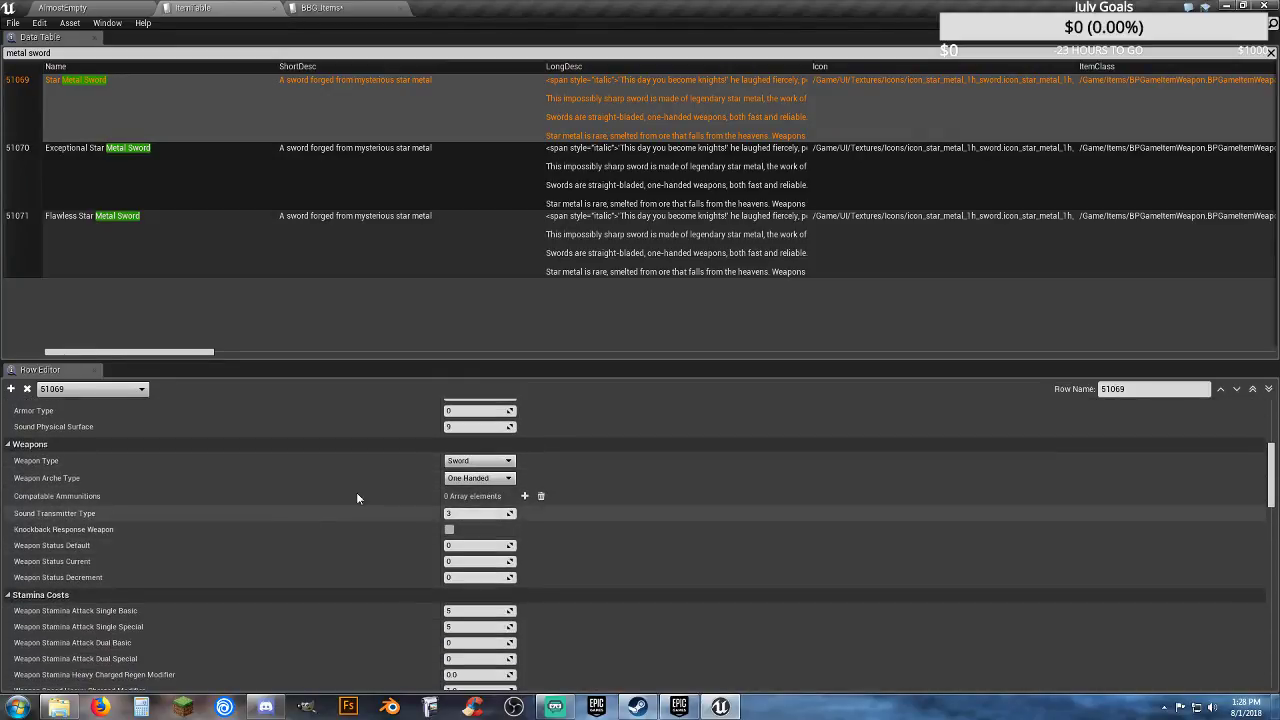
pyautogui.click(324, 10)
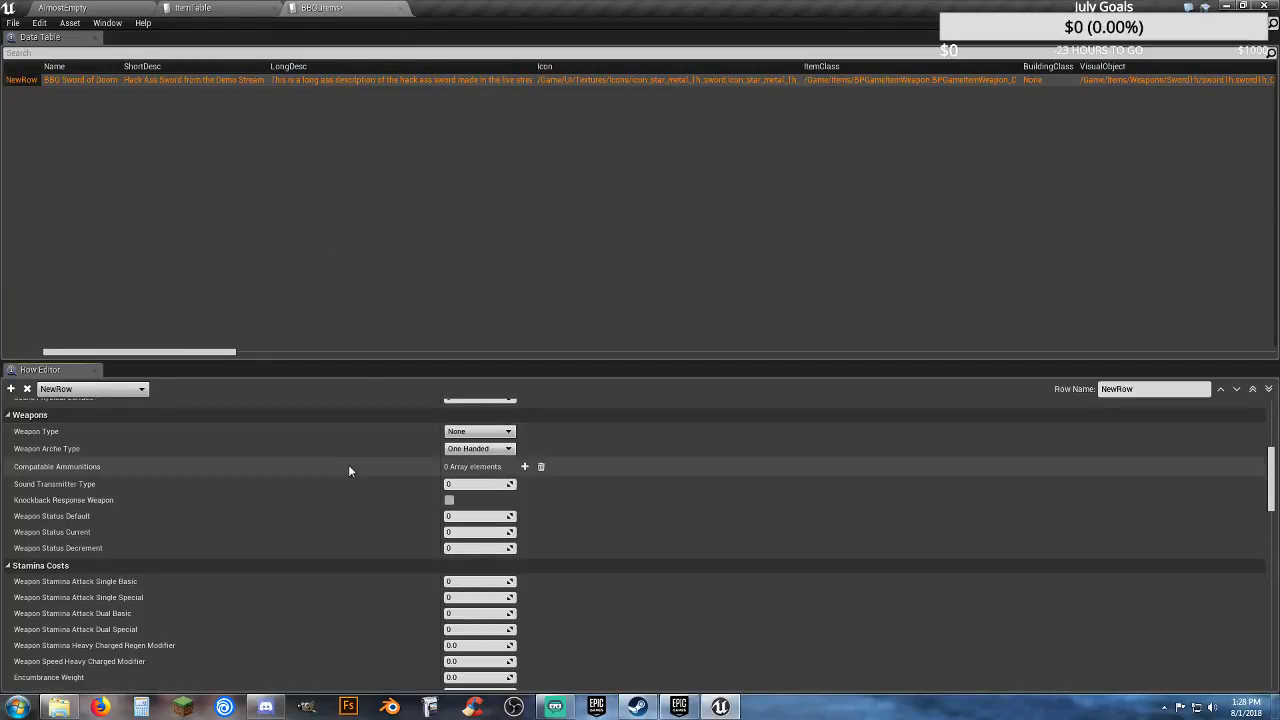
pyautogui.click(500, 433)
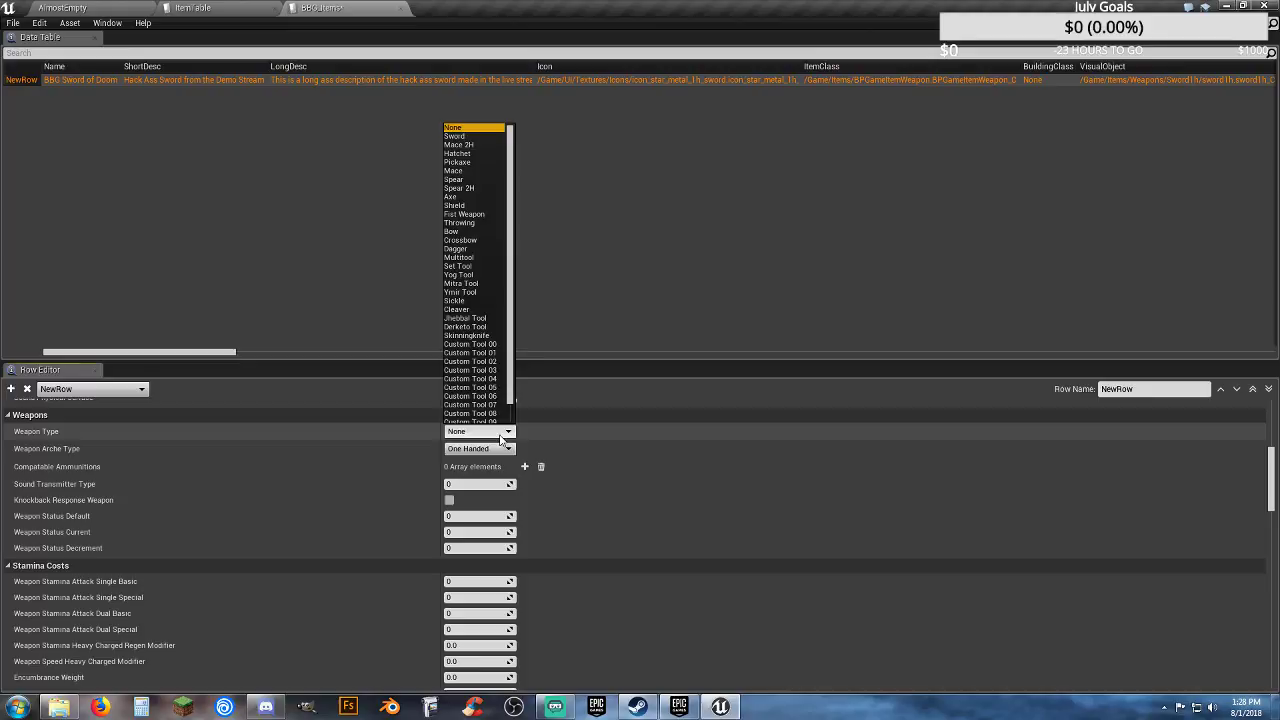
pyautogui.click(467, 137)
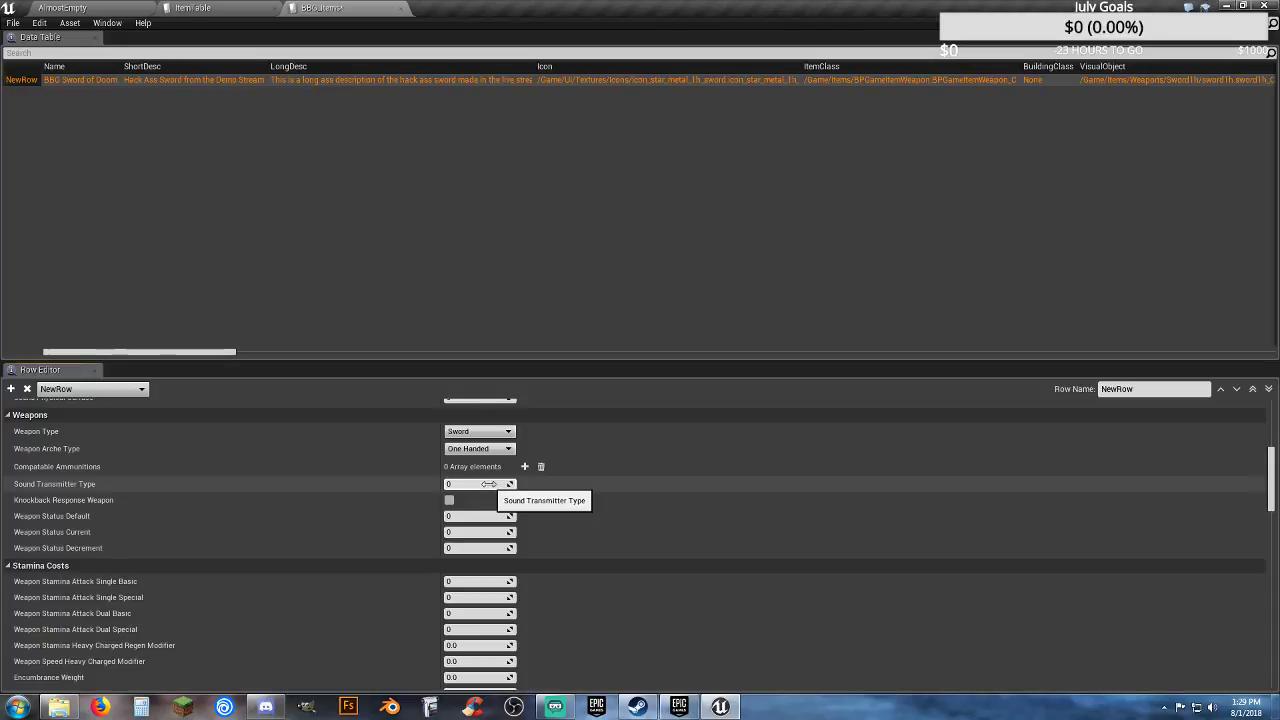
# Step: Set the BBG Sword of Doom row's Sound Transmitter Type to 3
pyautogui.click(488, 484)
pyautogui.write('3')
pyautogui.press('Return')
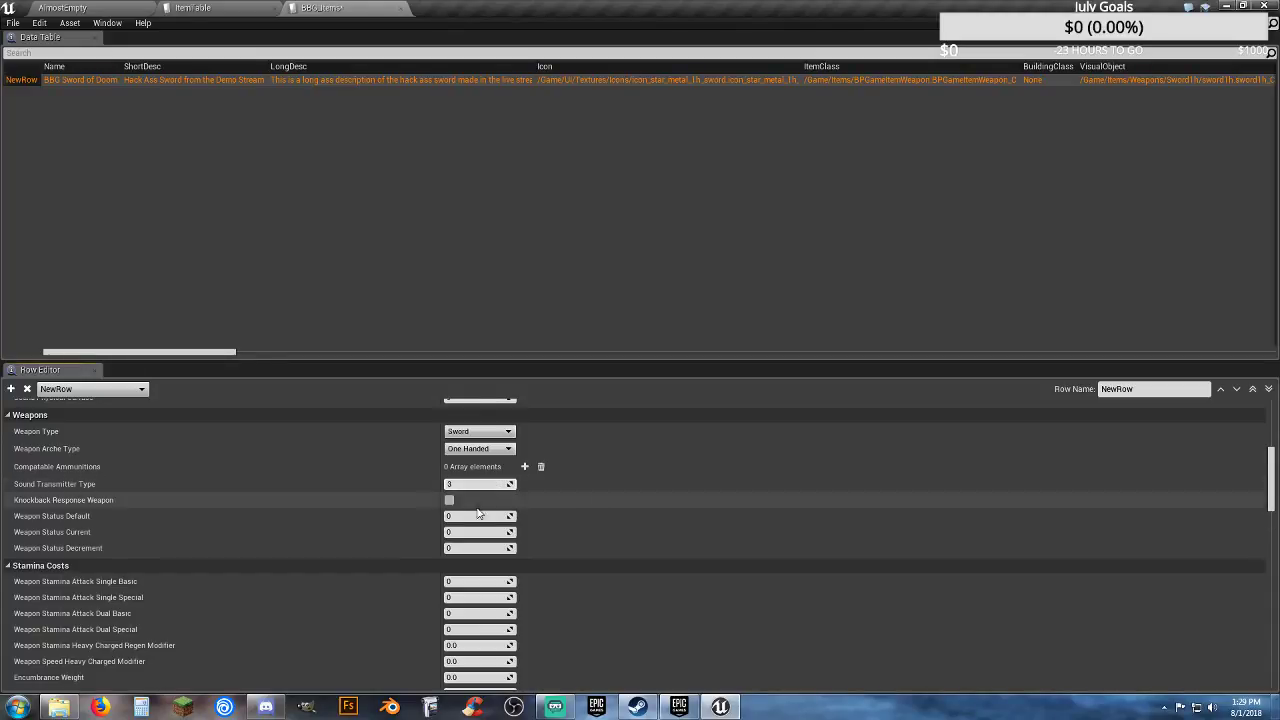
# Step: Check the Star Metal Sword's stamina costs in ItemTable and set the new row's Weapon Stamina Attack Single Basic and Single Special to 1
pyautogui.click(208, 10)
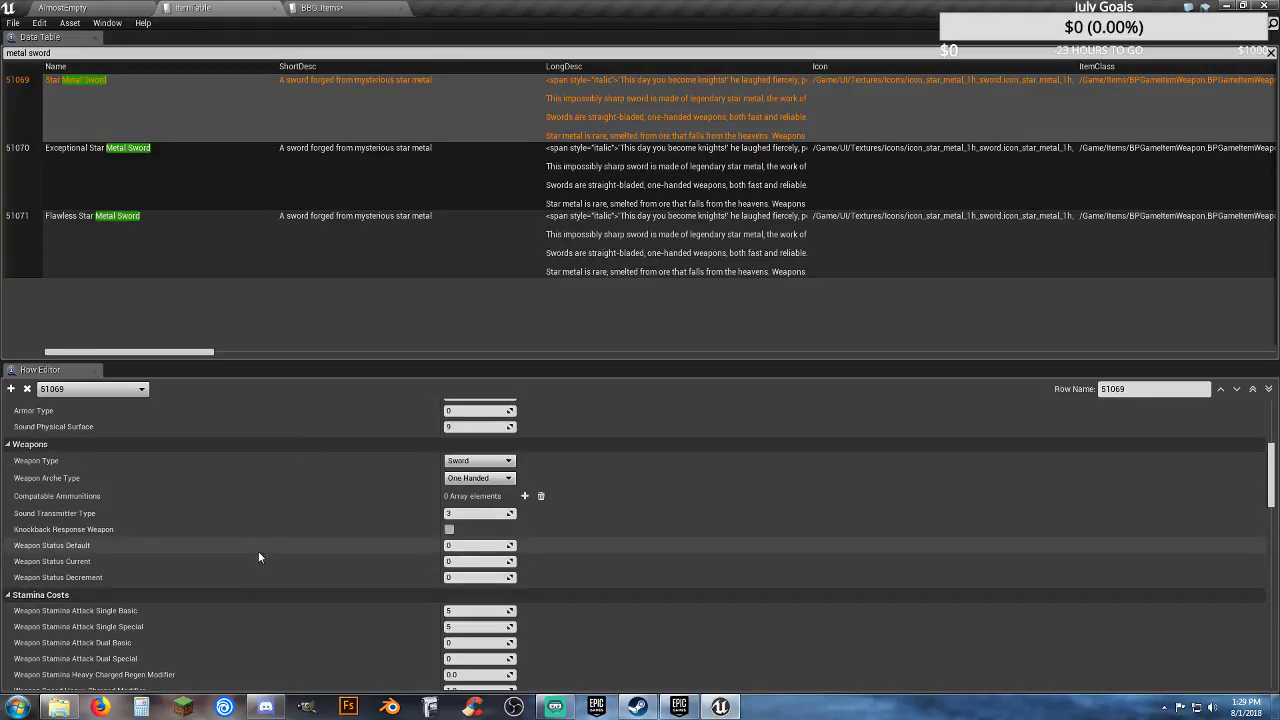
pyautogui.scroll(-3, 295, 571)
pyautogui.scroll(-1, 298, 554)
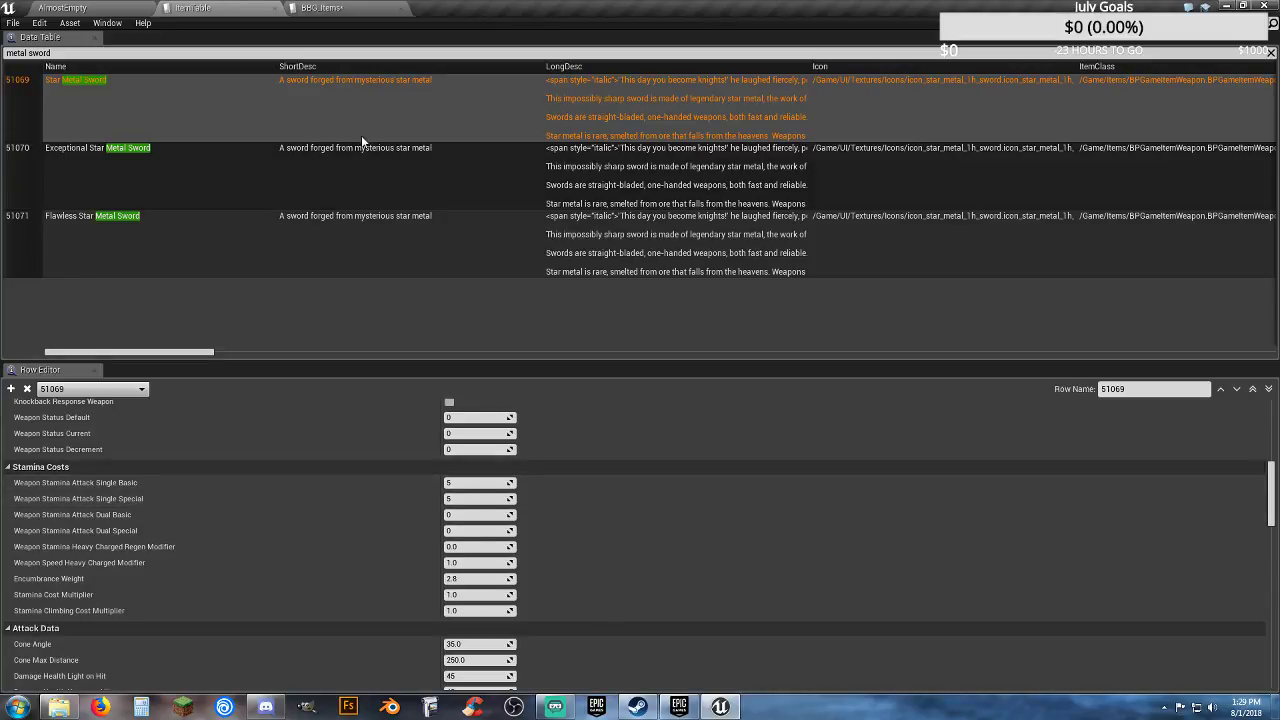
pyautogui.click(355, 9)
pyautogui.scroll(-1, 342, 594)
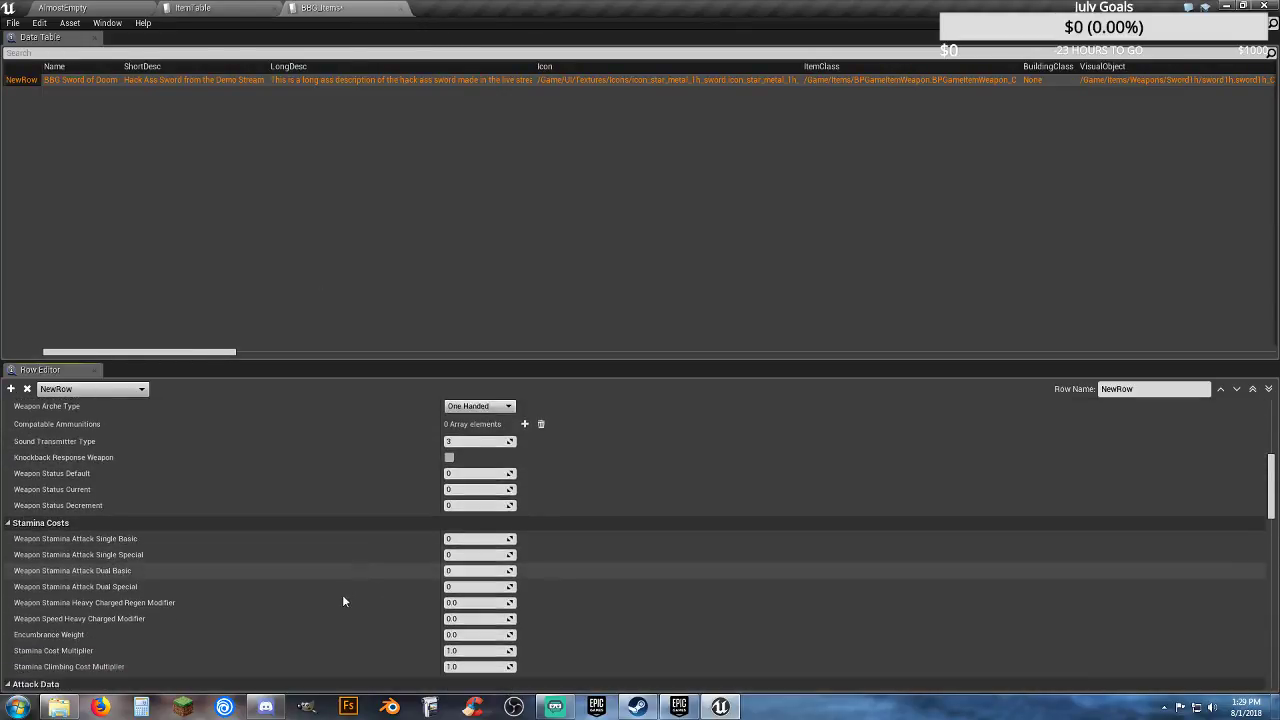
pyautogui.scroll(-3, 340, 595)
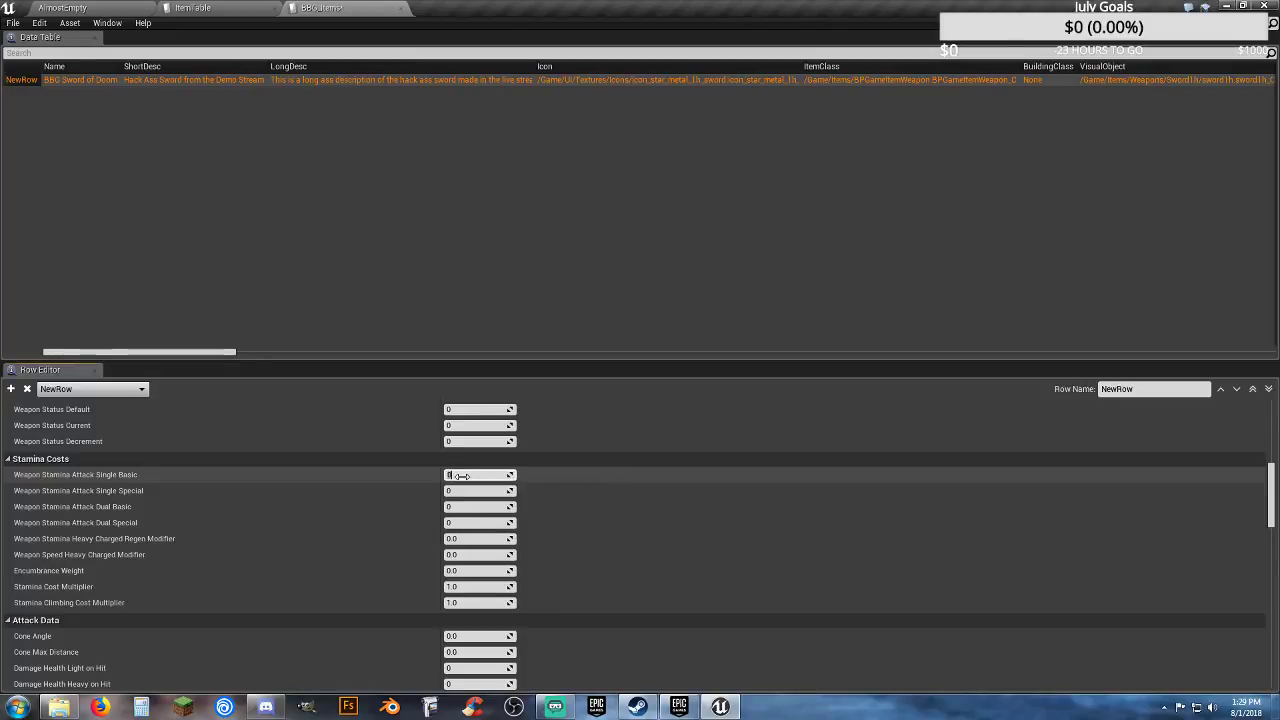
pyautogui.click(460, 476)
pyautogui.write('1')
pyautogui.click(478, 490)
pyautogui.write('1')
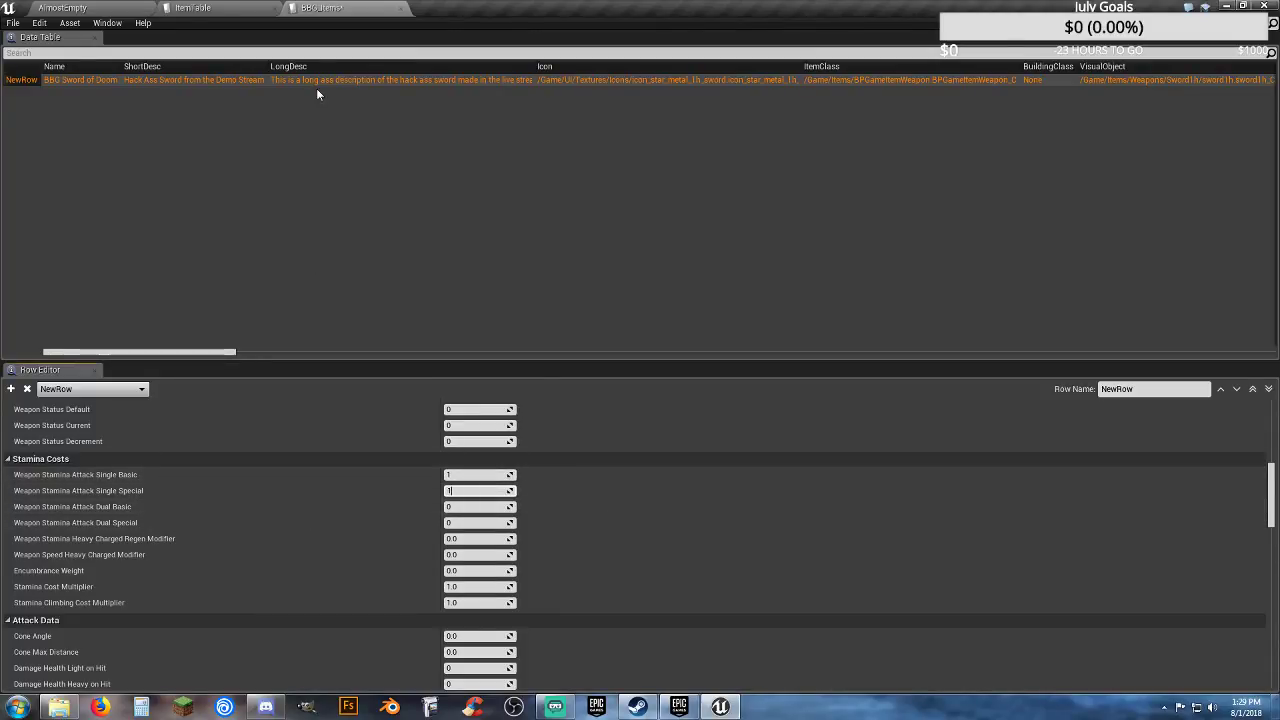
# Step: Compare the remaining stamina costs with ItemTable and set the new row's Weapon Speed Heavy Charged Modifier and Encumbrance Weight to 1
pyautogui.click(225, 8)
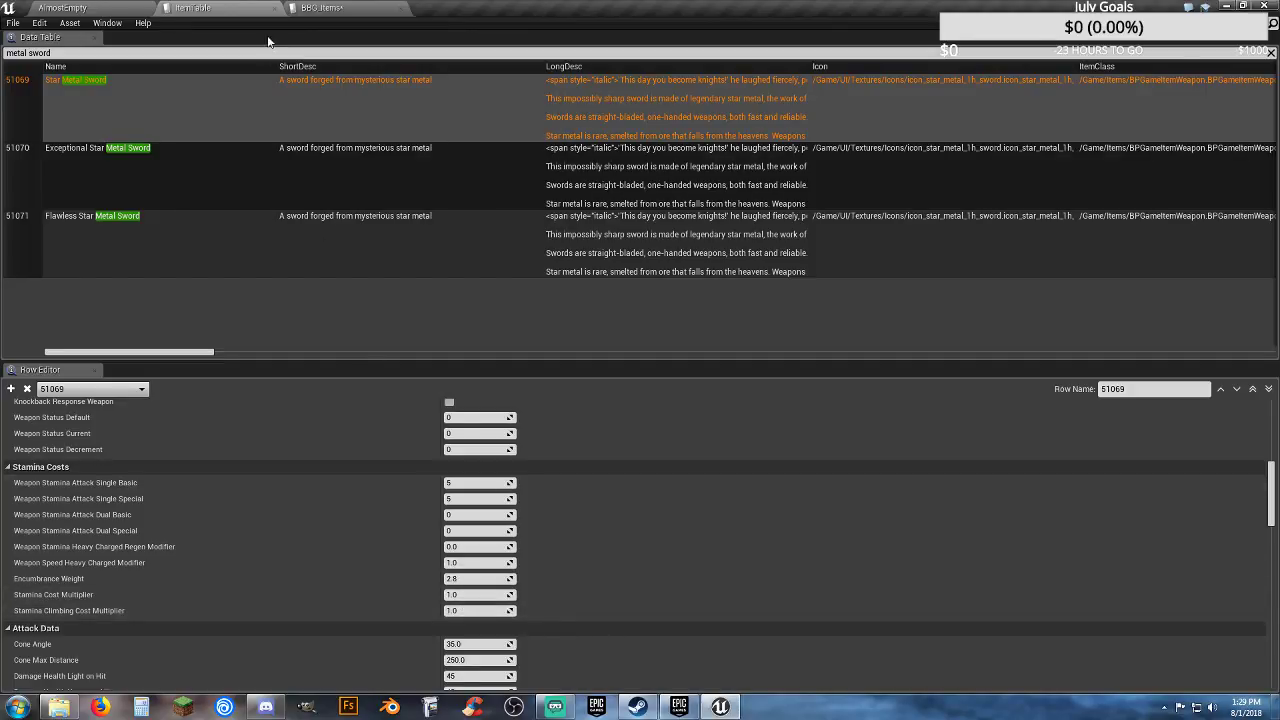
pyautogui.click(314, 9)
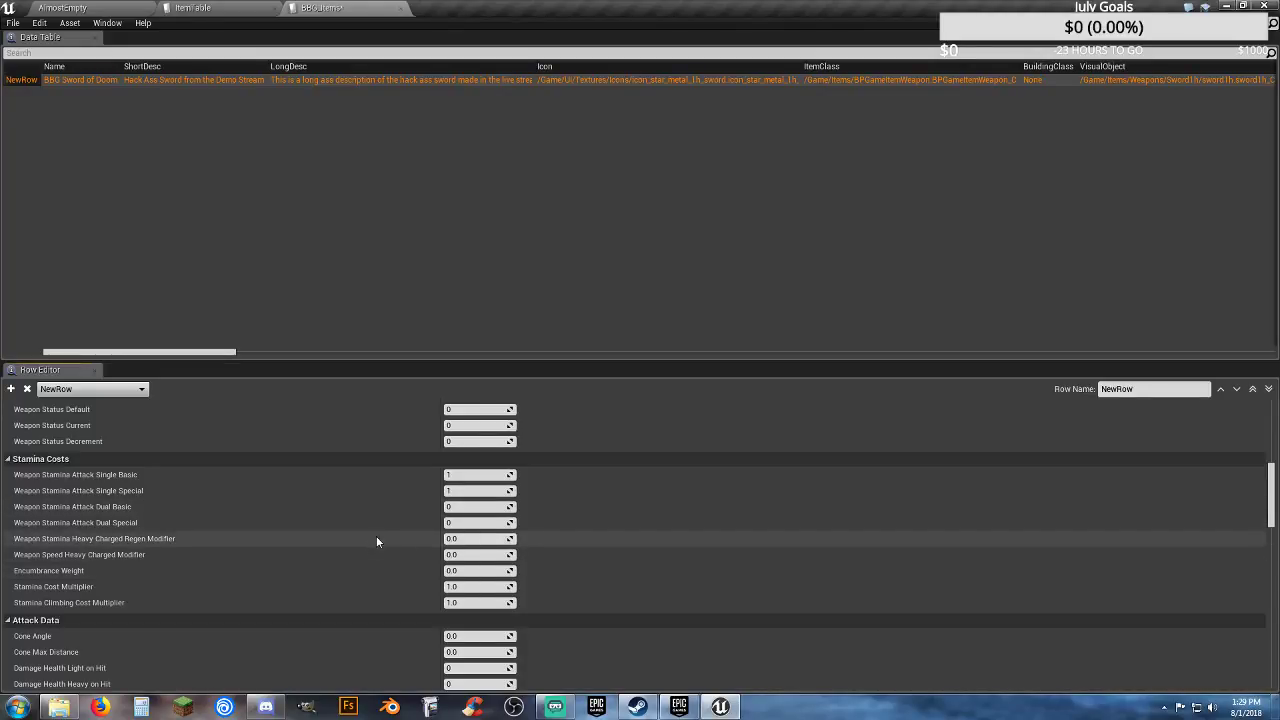
pyautogui.click(192, 8)
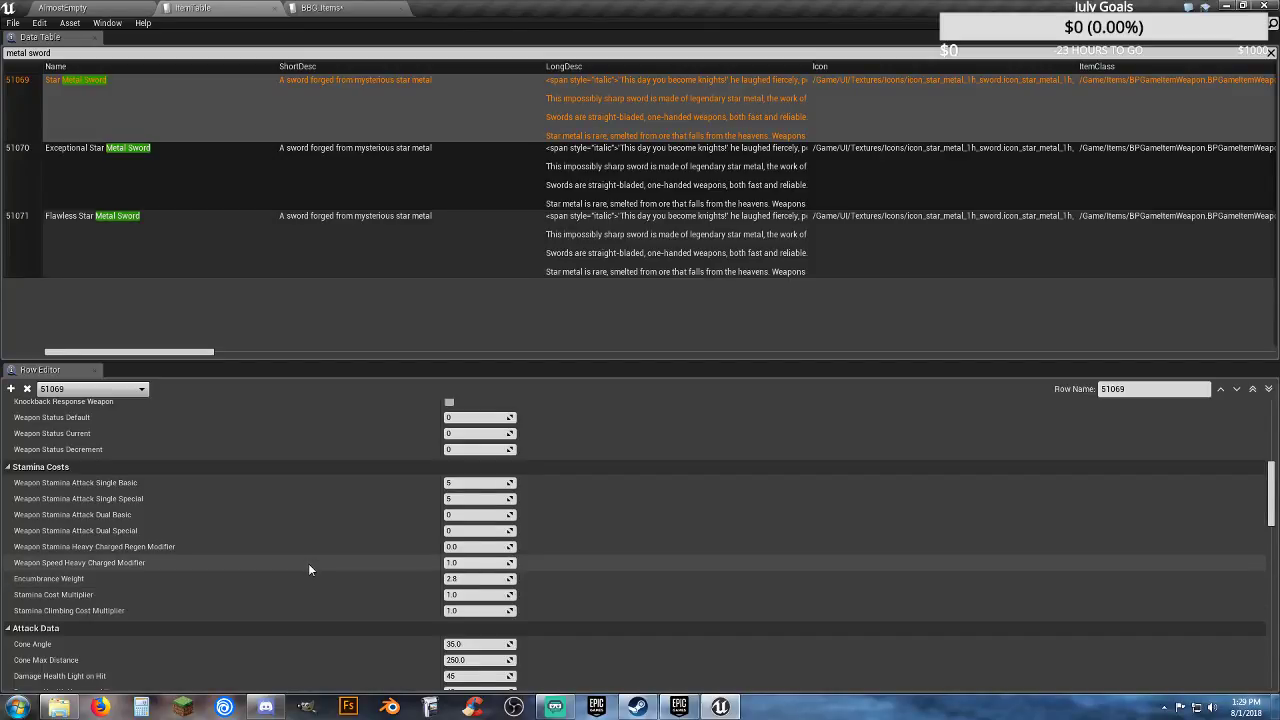
pyautogui.click(334, 10)
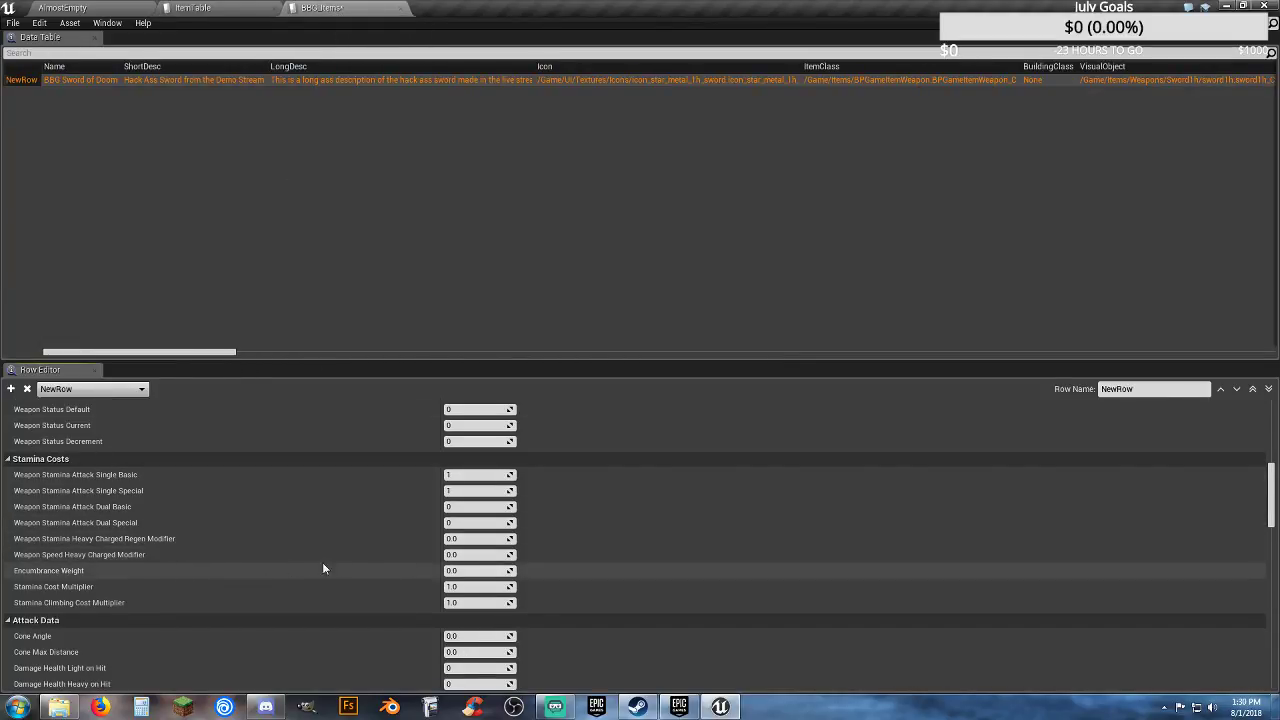
pyautogui.click(470, 554)
pyautogui.write('1')
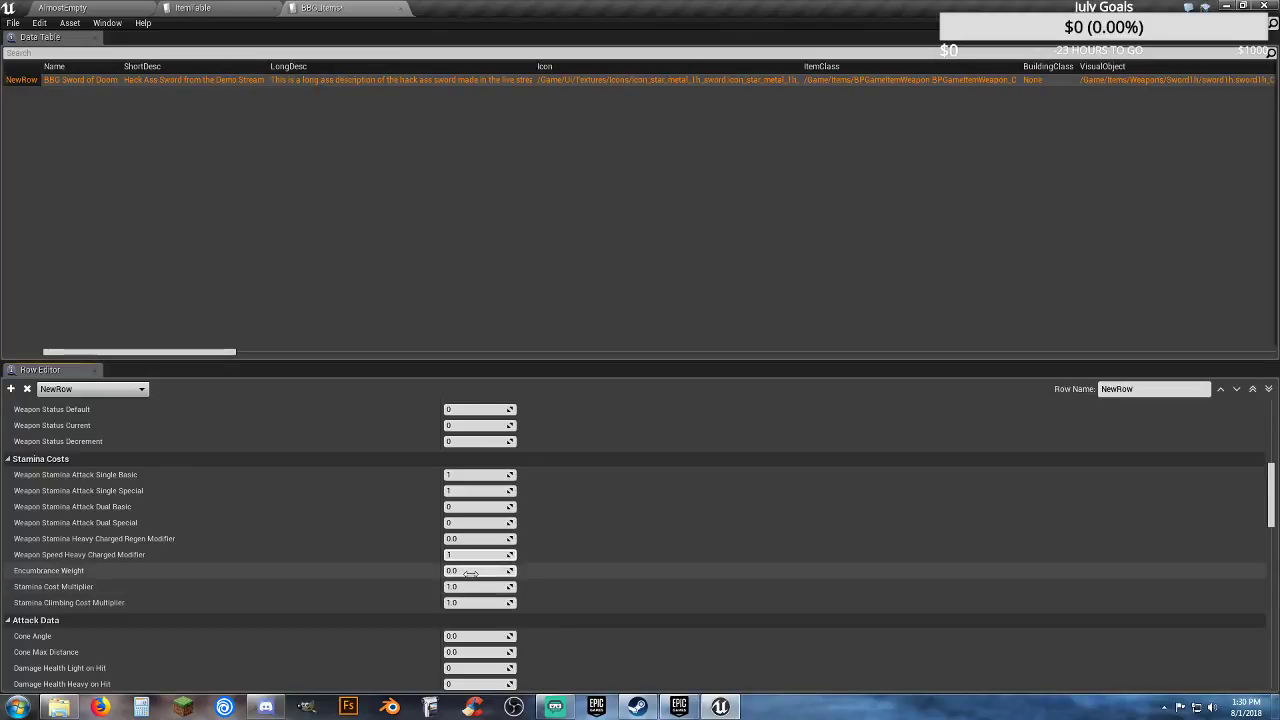
pyautogui.click(470, 571)
pyautogui.write('1')
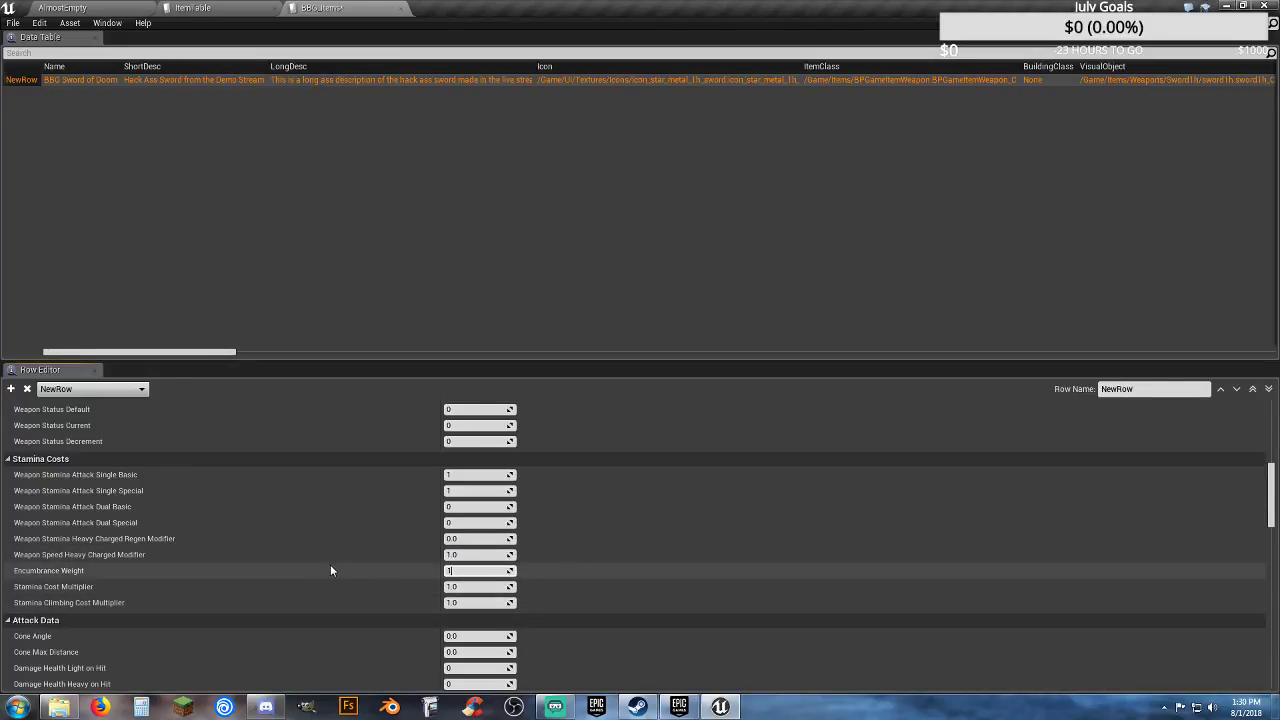
# Step: Check the Star Metal Sword's attack data in ItemTable and set the new row's Cone Angle to 35 and Cone Max Distance to 150
pyautogui.scroll(-3, 330, 570)
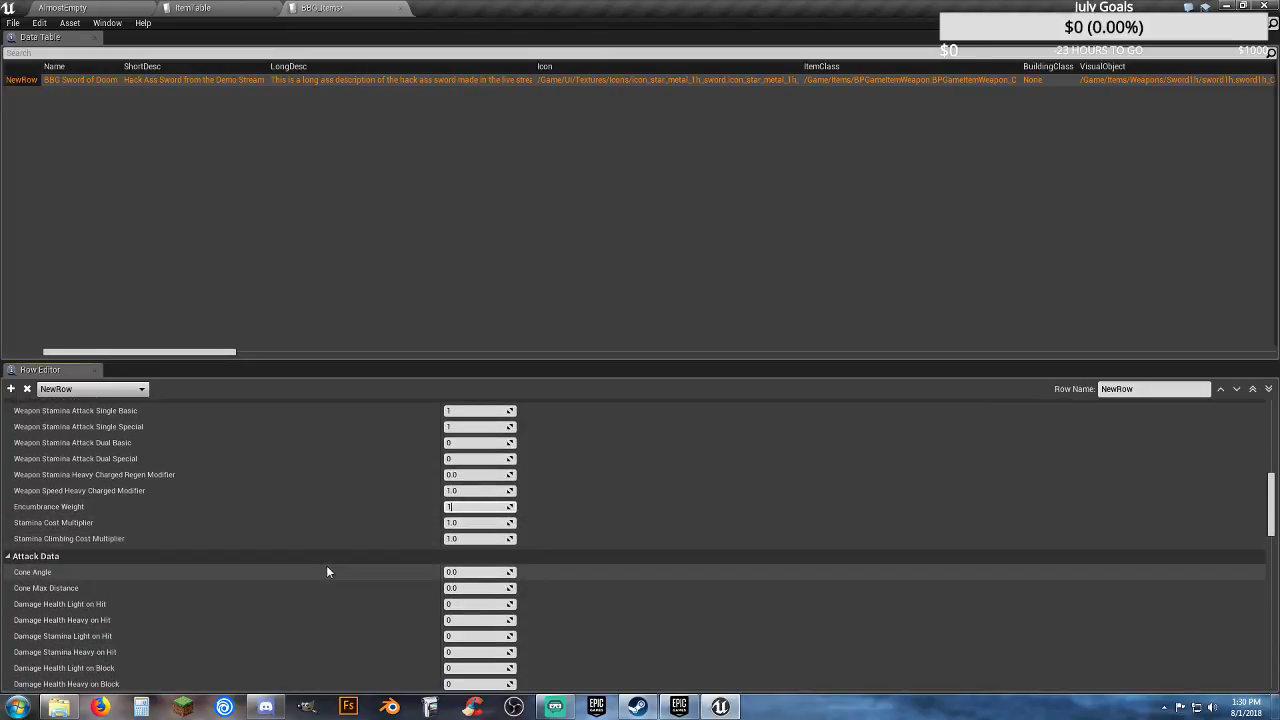
pyautogui.scroll(-5, 326, 565)
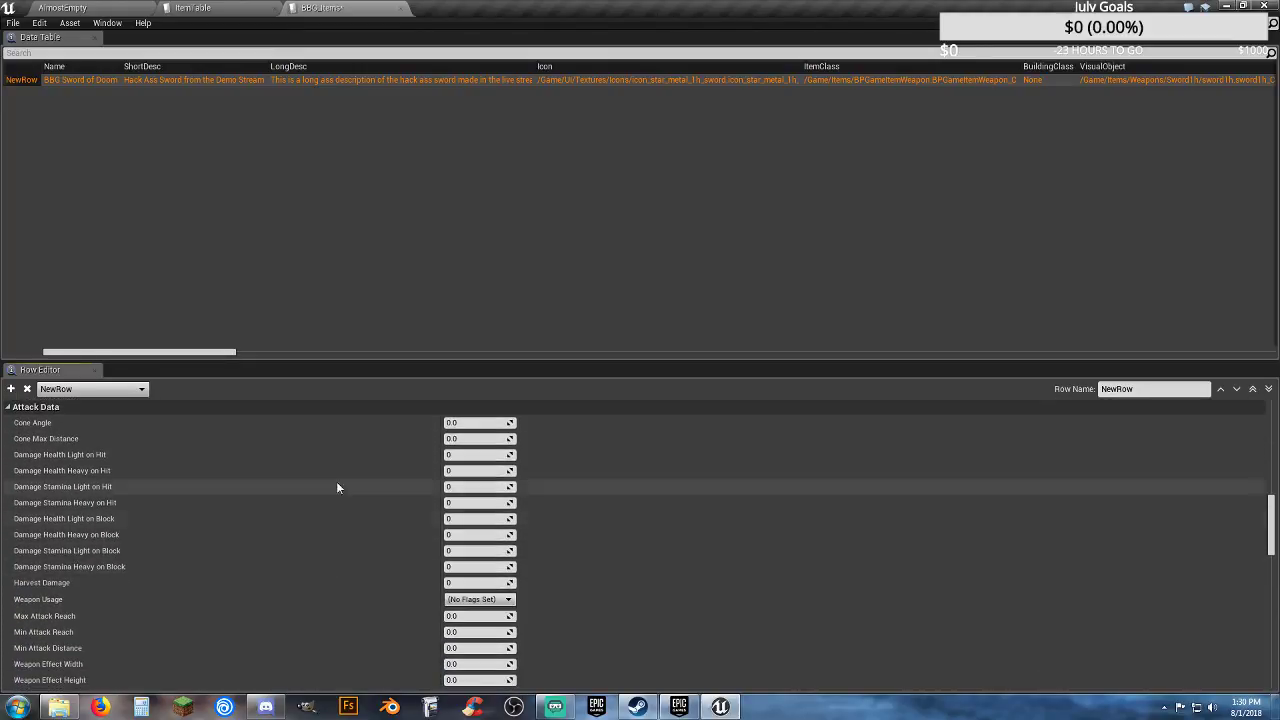
pyautogui.click(280, 10)
pyautogui.scroll(-4, 304, 507)
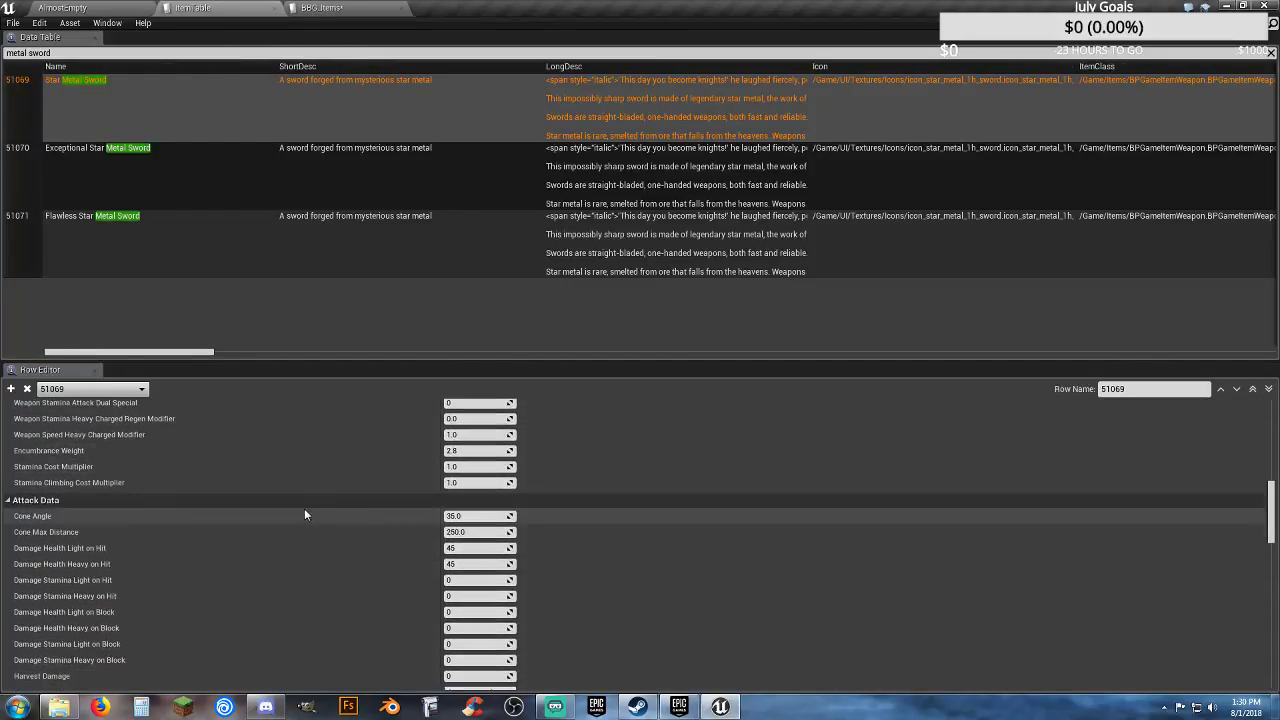
pyautogui.scroll(-3, 305, 514)
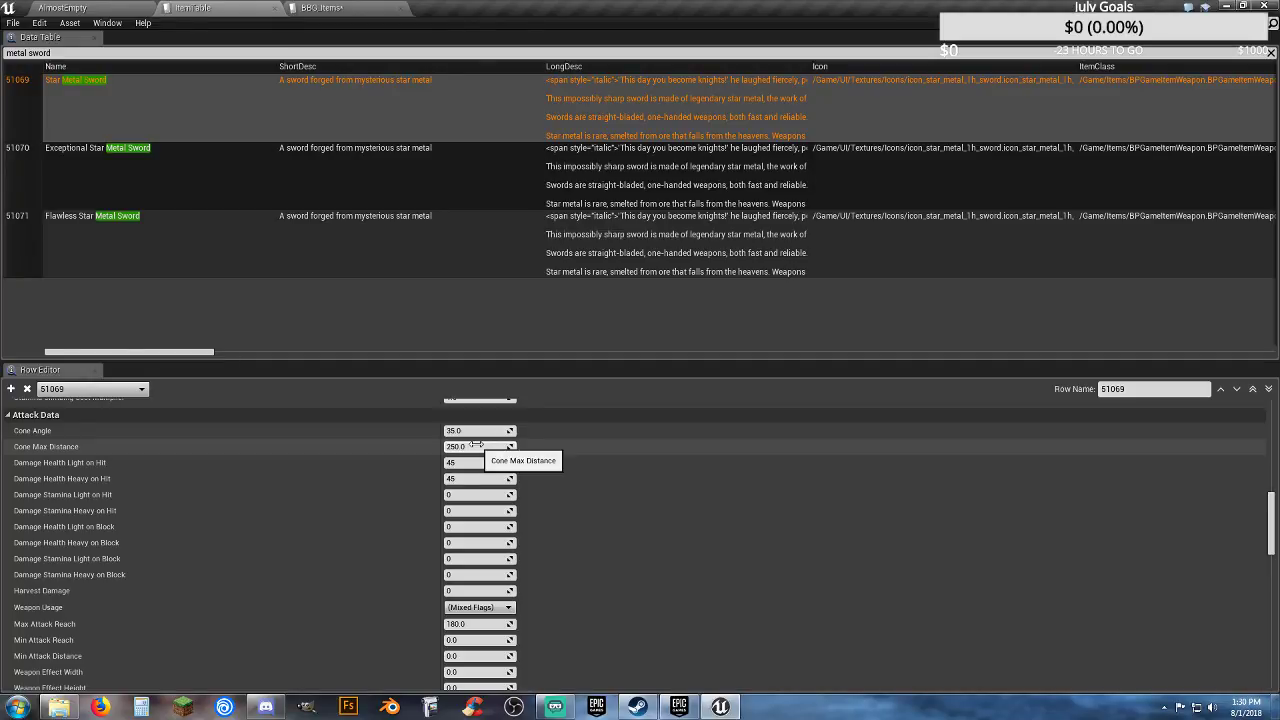
pyautogui.click(335, 12)
pyautogui.click(477, 422)
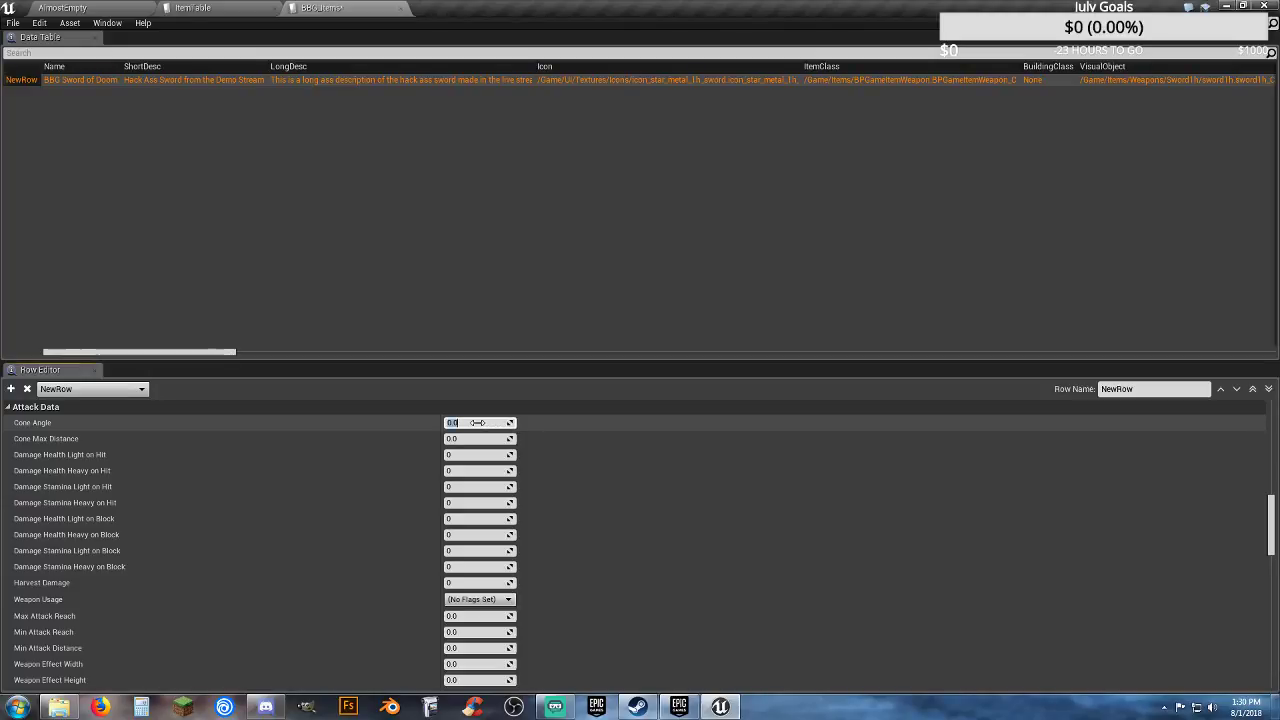
pyautogui.write('35')
pyautogui.press('Tab')
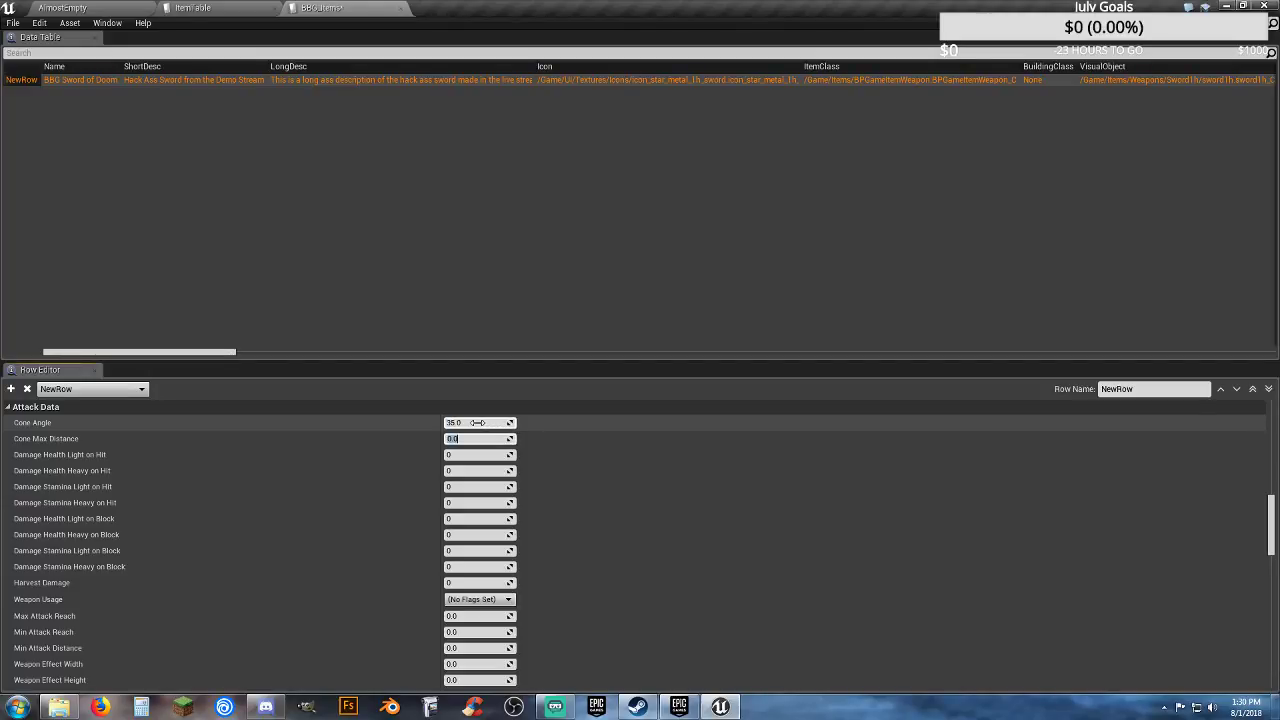
pyautogui.press('Tab')
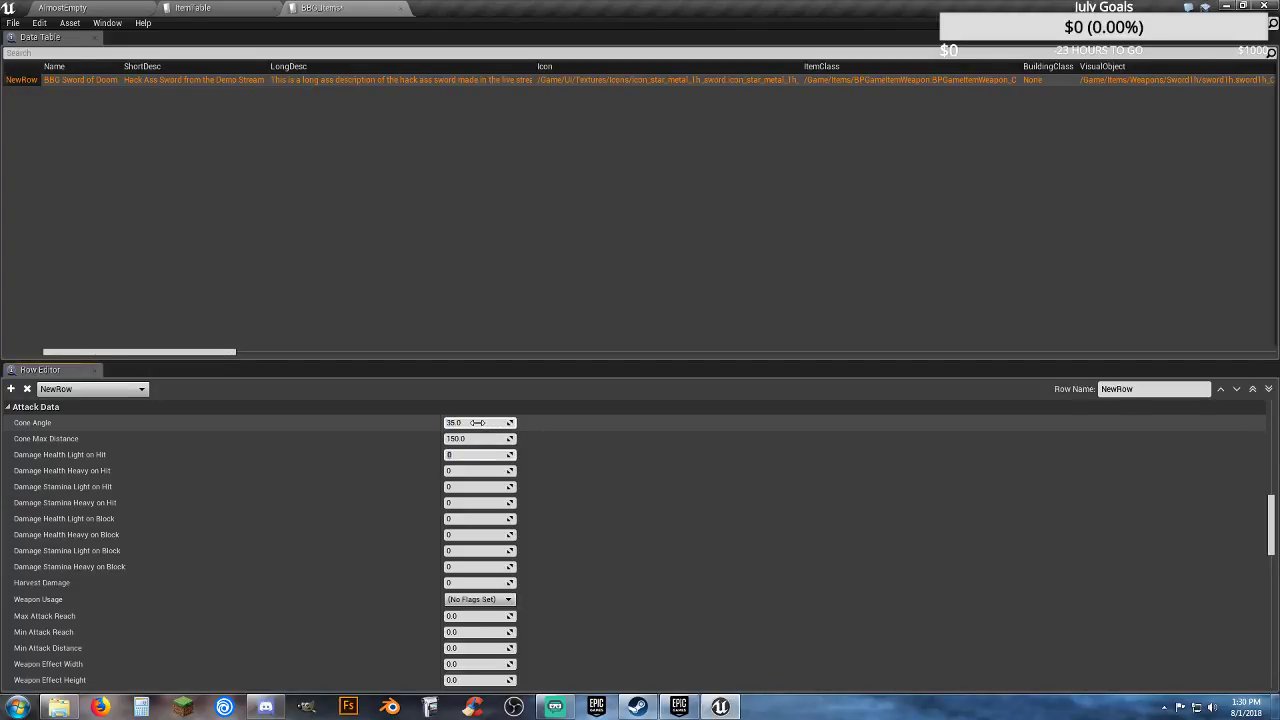
# Step: Check the Star Metal Sword's hit damage in ItemTable and set the new row's Damage Health Light on Hit and Heavy on Hit to 100
pyautogui.click(199, 12)
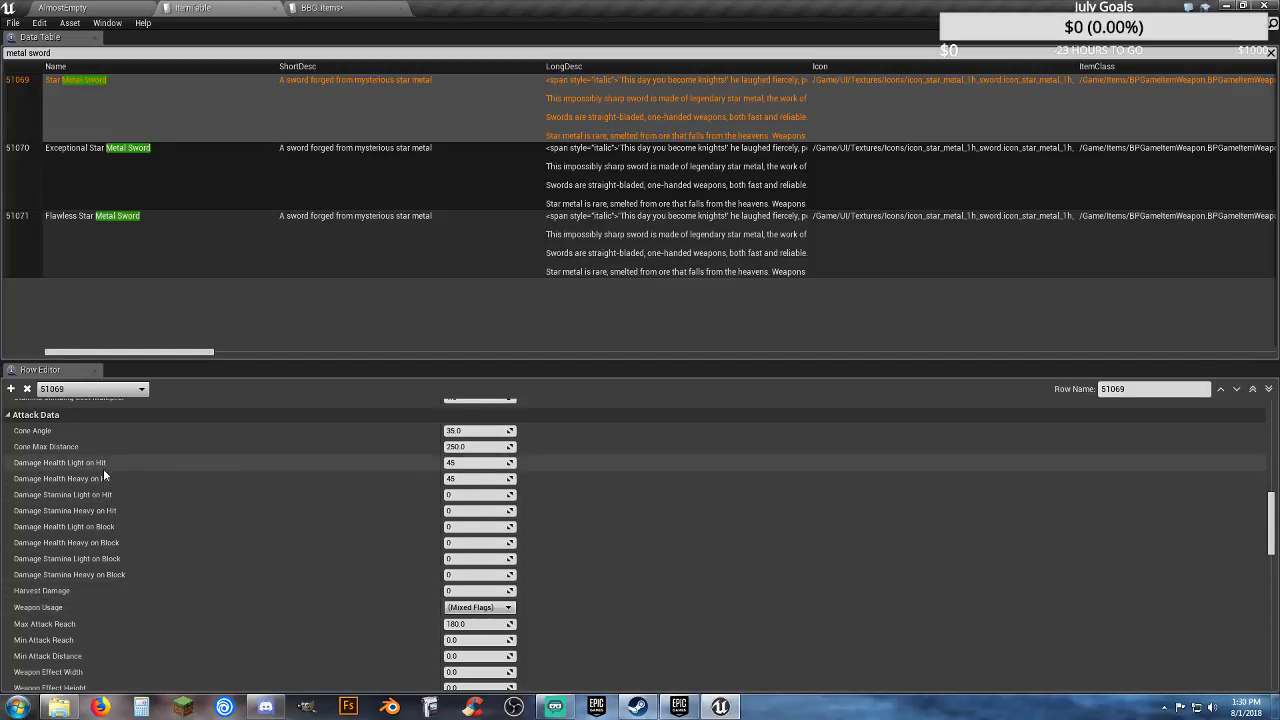
pyautogui.click(330, 8)
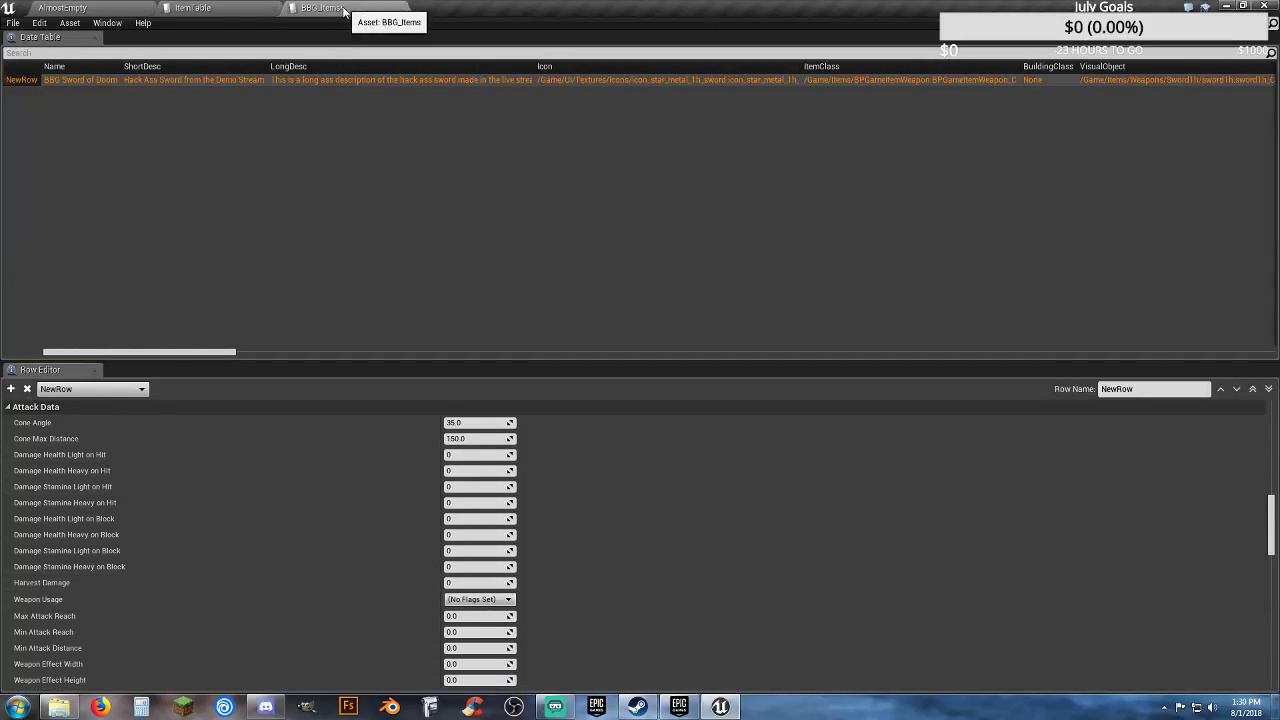
pyautogui.click(200, 8)
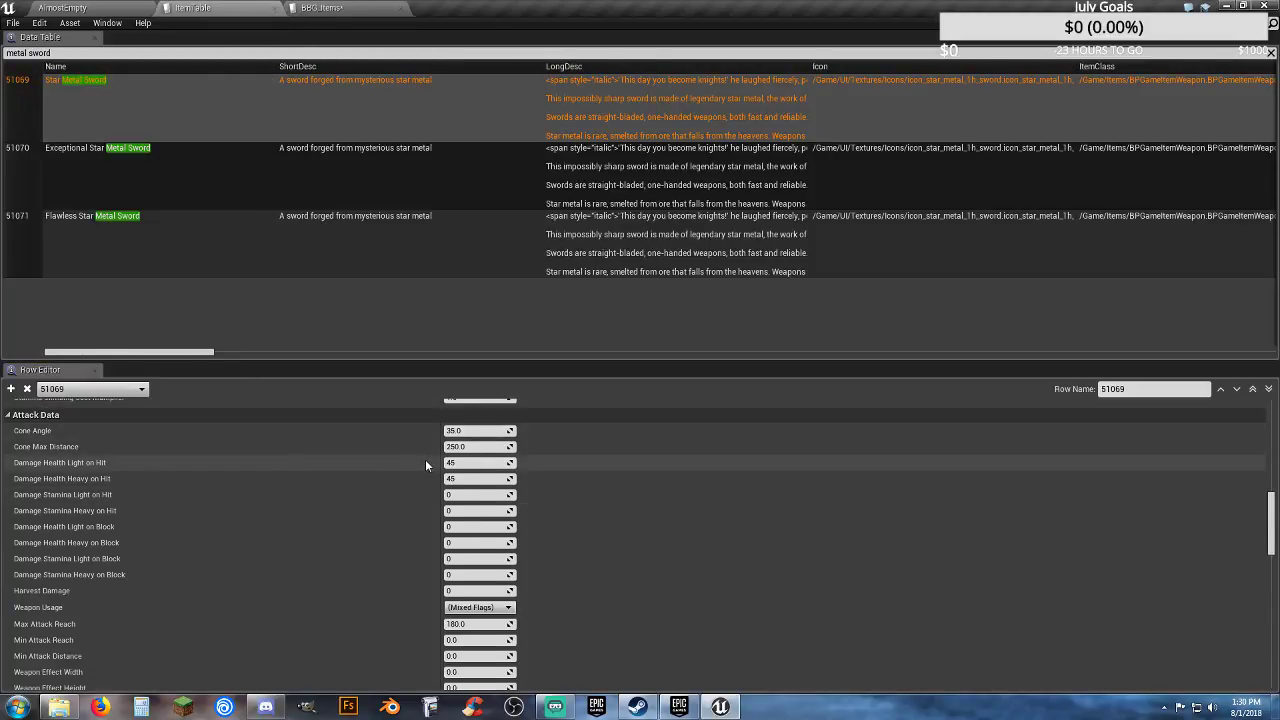
pyautogui.click(330, 8)
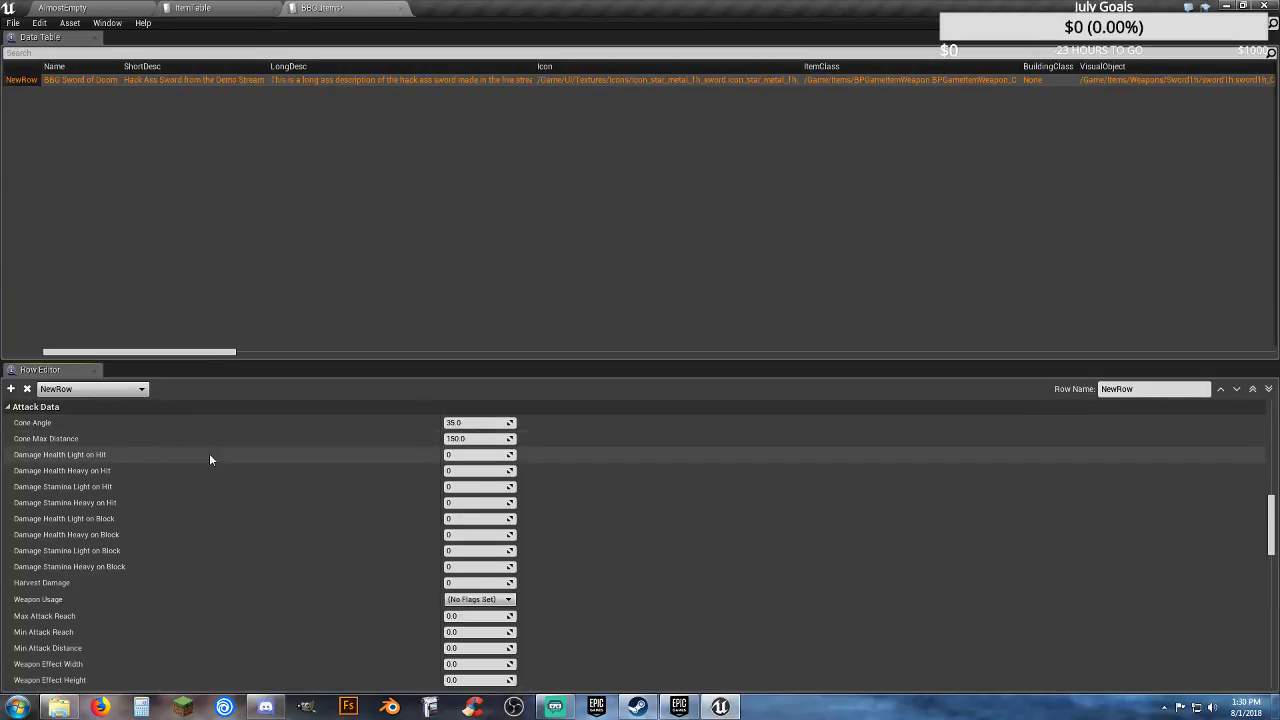
pyautogui.click(461, 456)
pyautogui.write('100')
pyautogui.press('Tab')
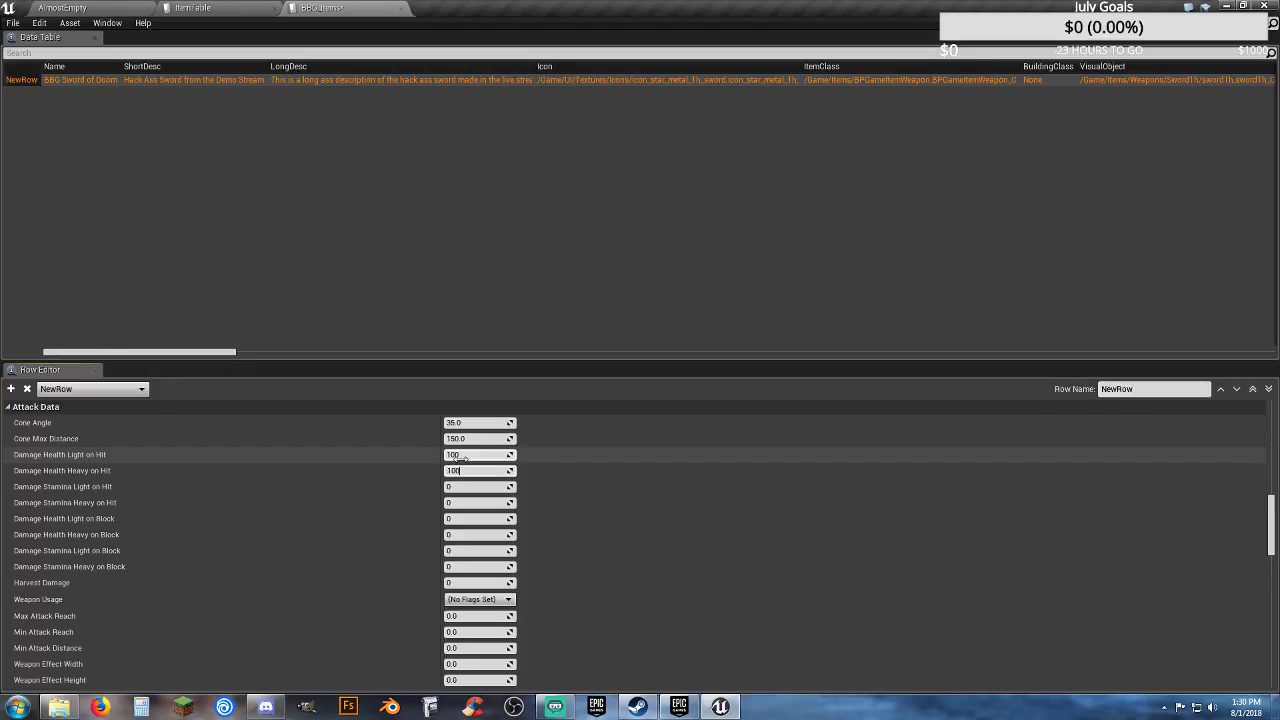
pyautogui.write('100')
pyautogui.press('Tab')
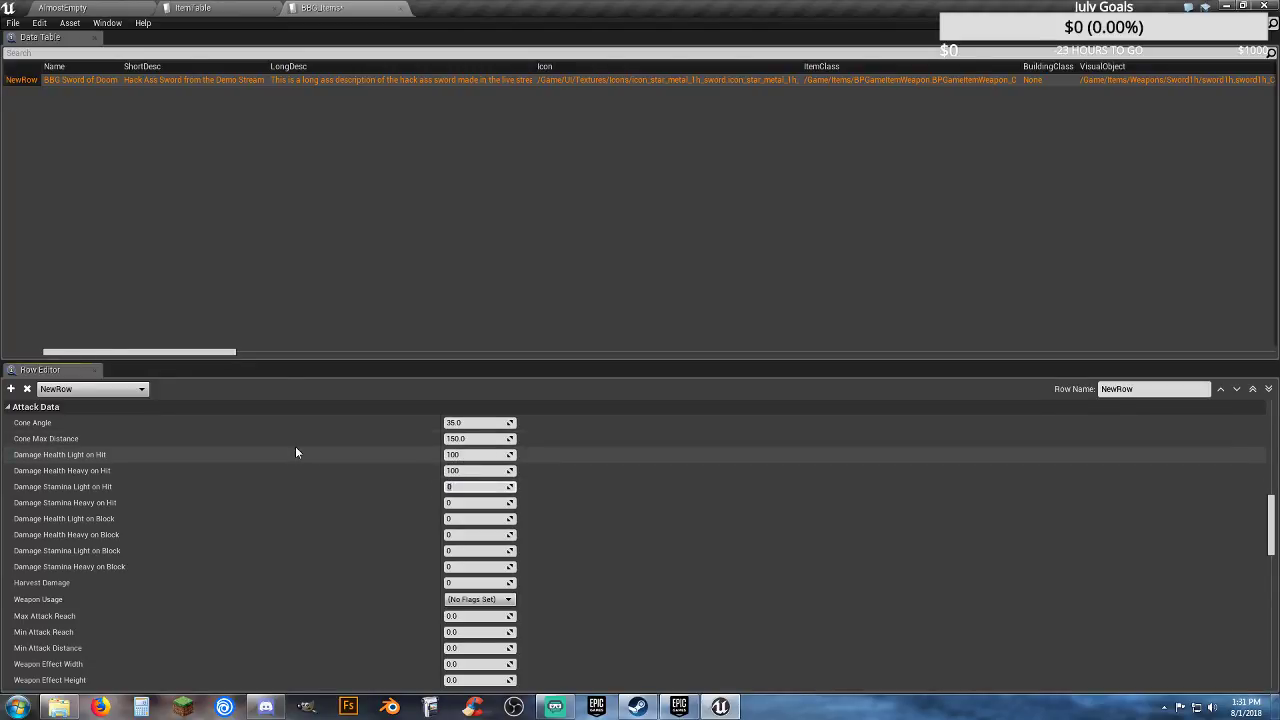
# Step: Check the Star Metal Sword's reach in ItemTable and set the new row's Max Attack Reach to 180
pyautogui.click(215, 8)
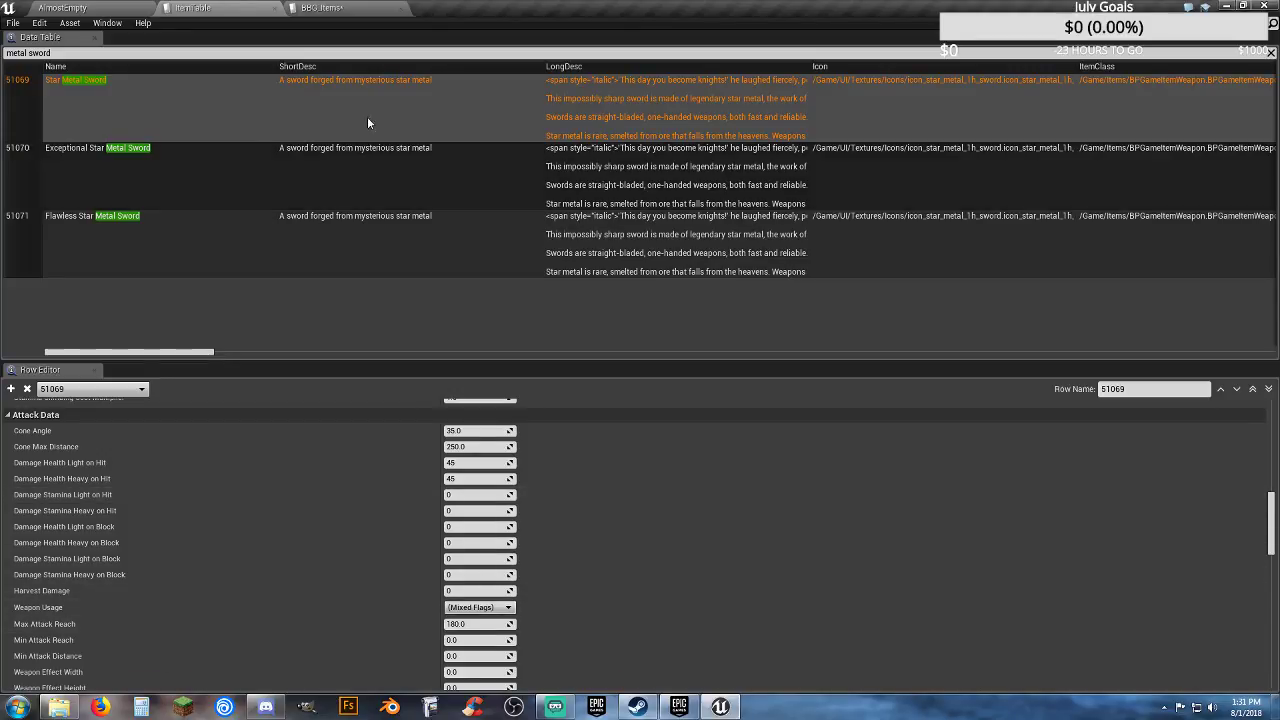
pyautogui.click(328, 8)
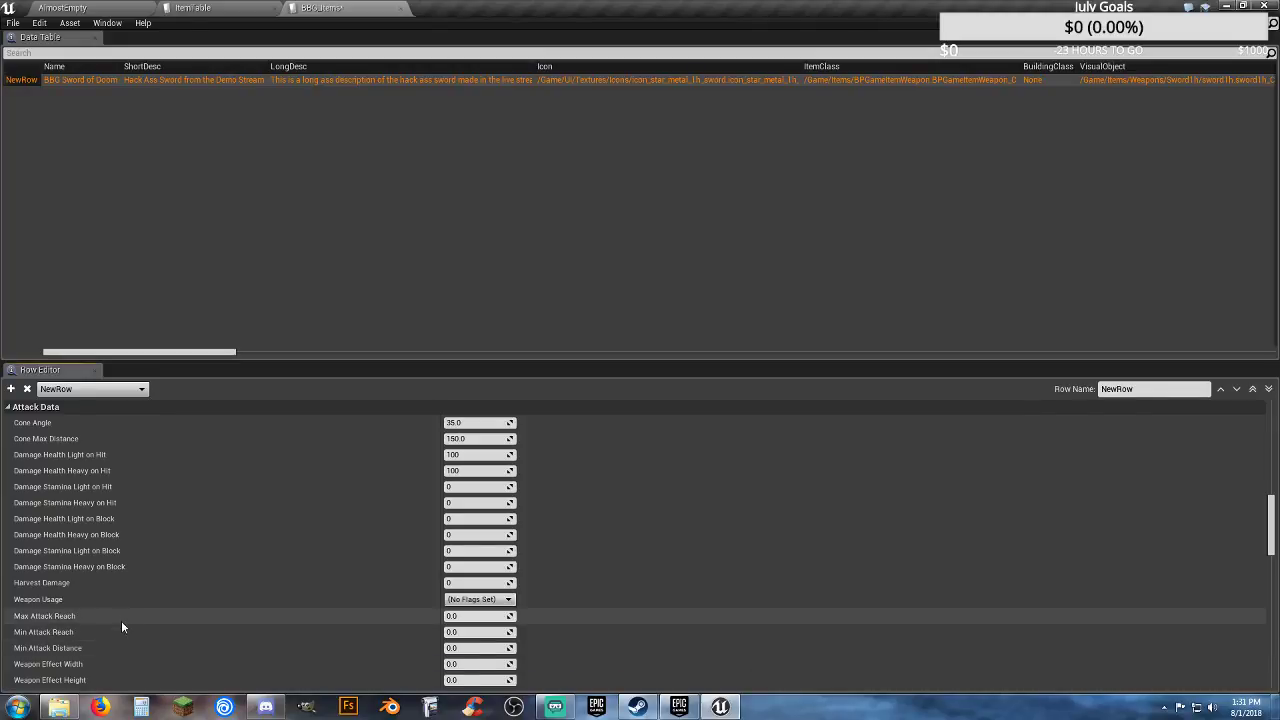
pyautogui.click(462, 616)
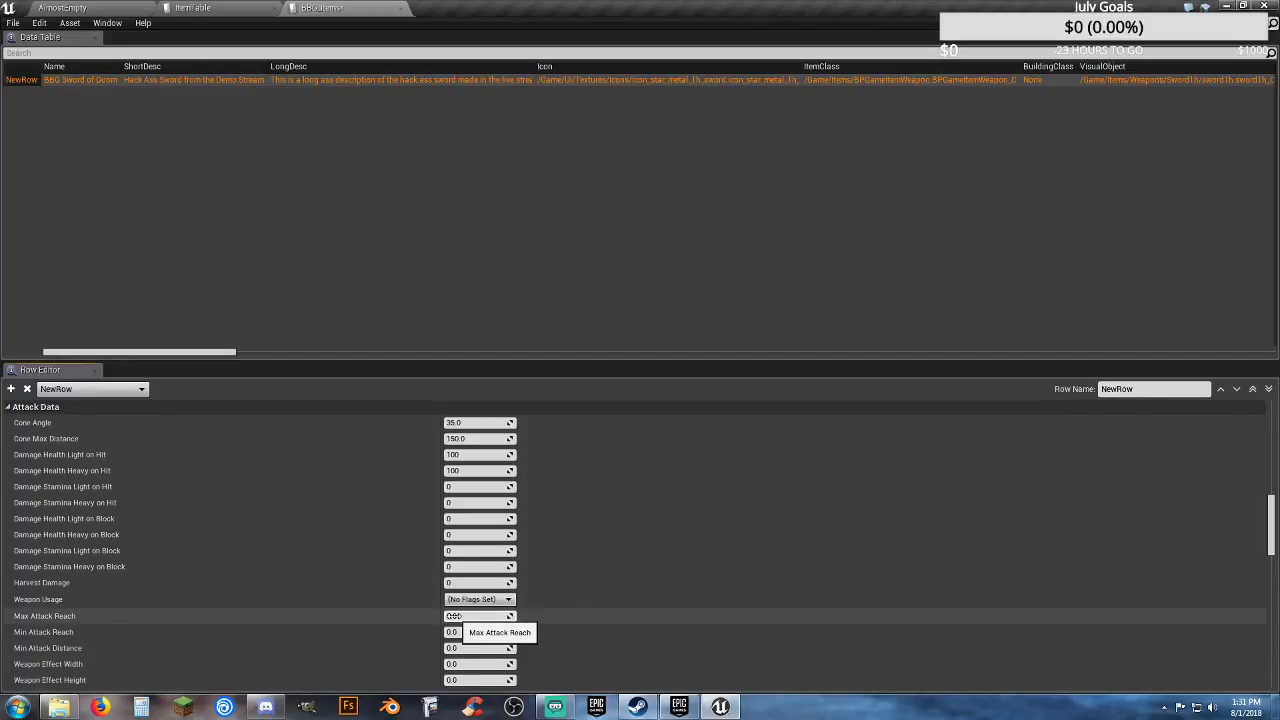
pyautogui.write('1')
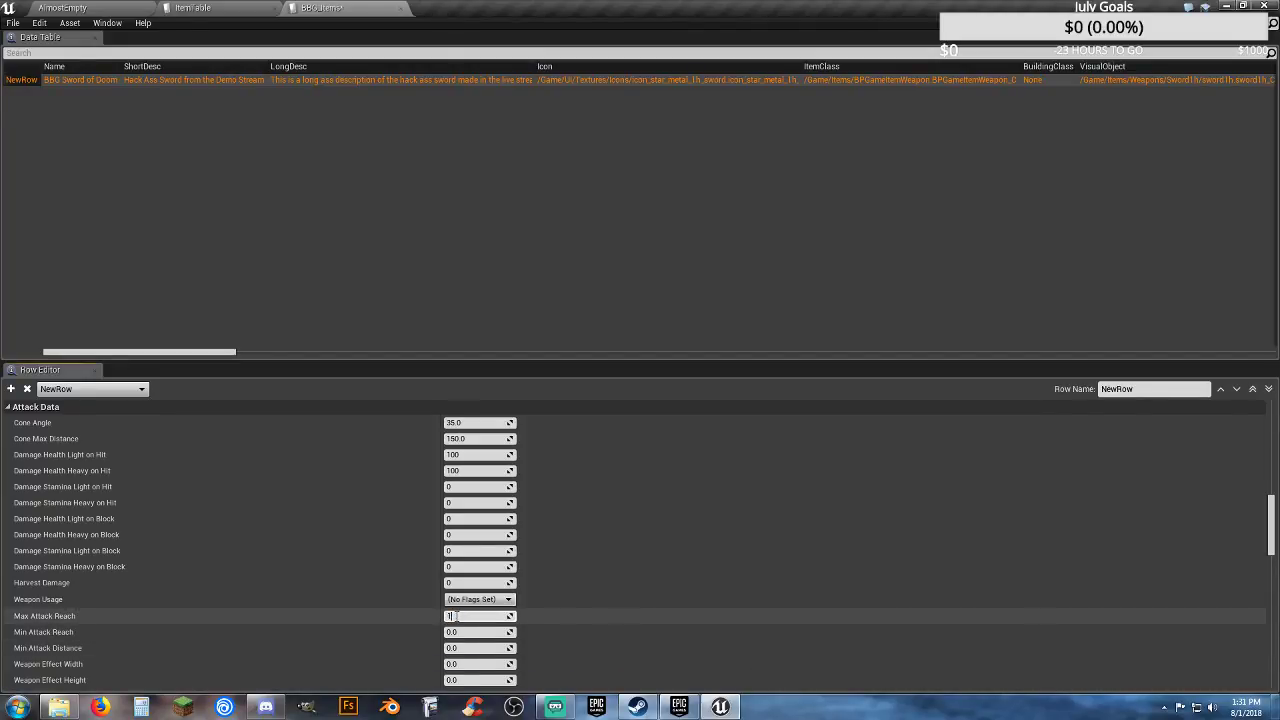
pyautogui.write('00')
pyautogui.click(312, 550)
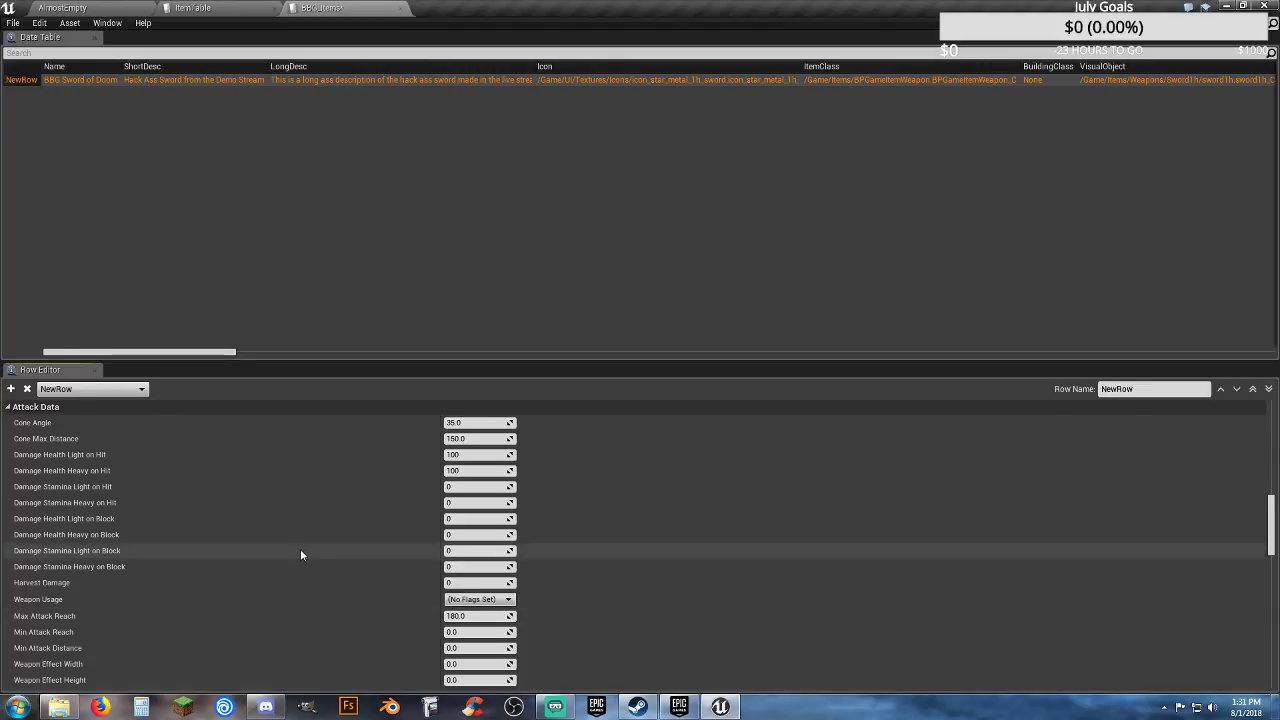
# Step: Check the Star Metal Sword's Item Tier in ItemTable and set the new row's Item Tier to 1
pyautogui.scroll(-2, 292, 547)
pyautogui.scroll(-3, 289, 556)
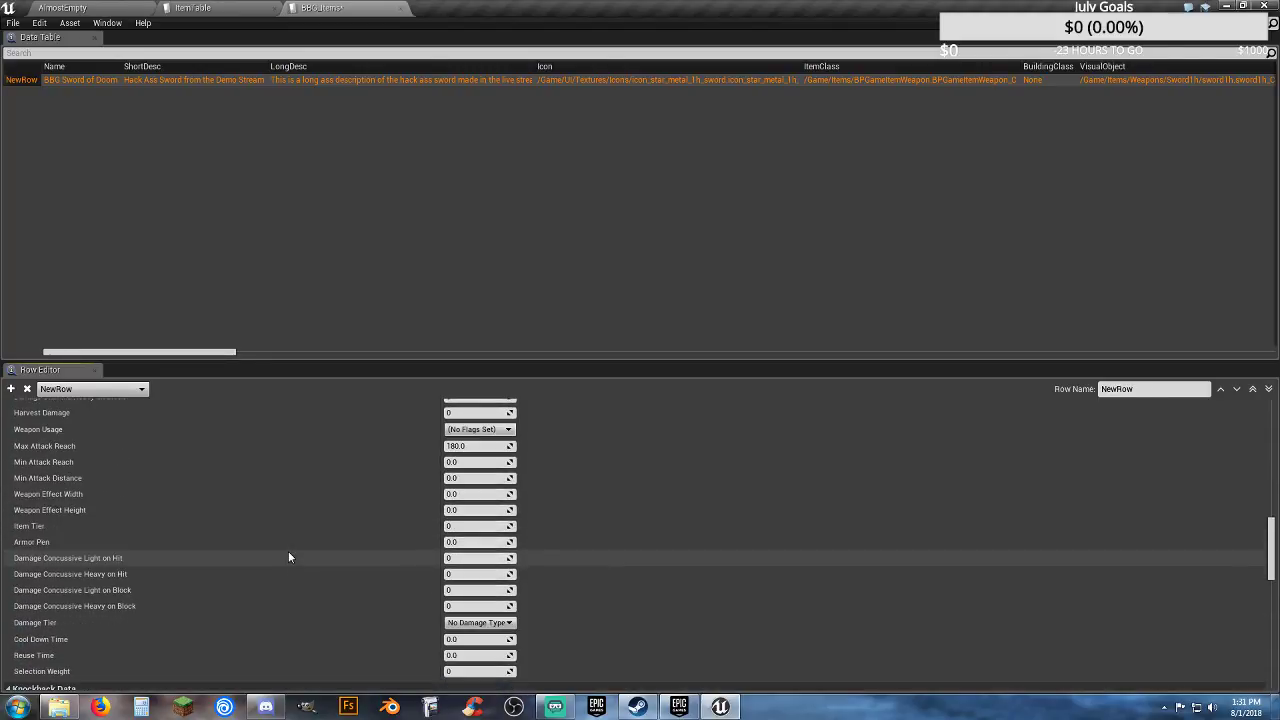
pyautogui.click(240, 8)
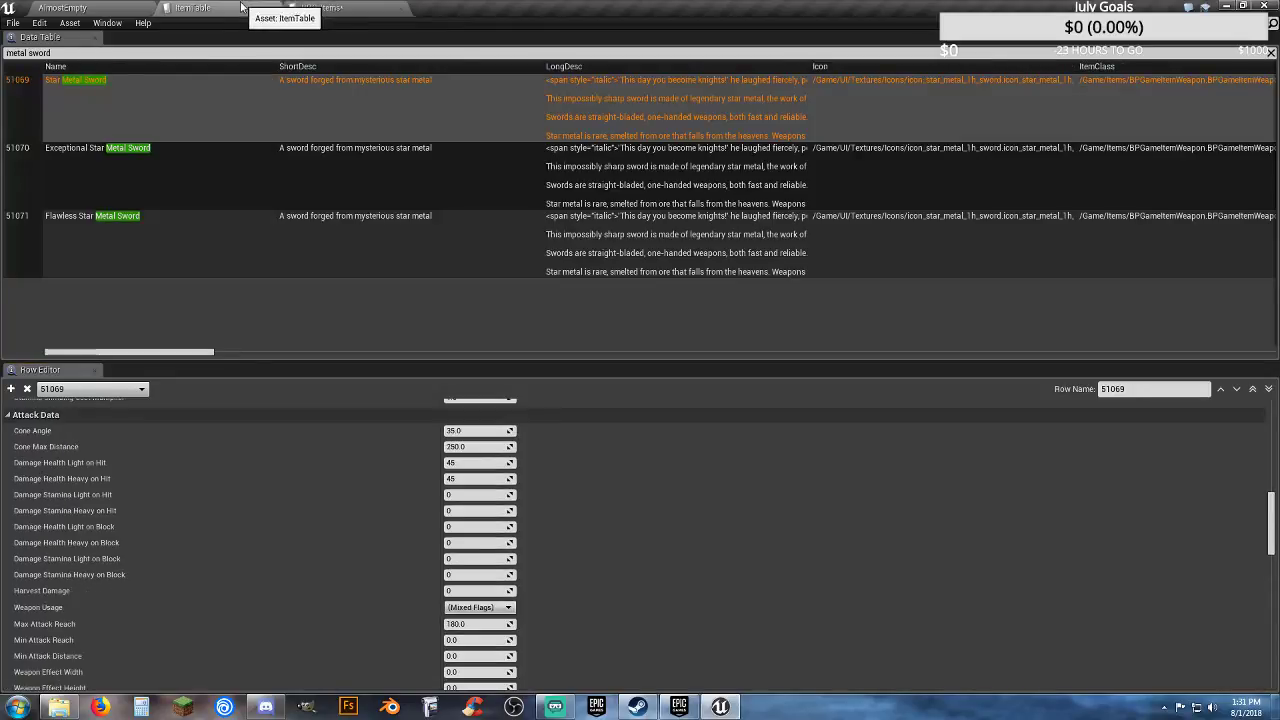
pyautogui.scroll(-3, 294, 537)
pyautogui.scroll(-1, 295, 541)
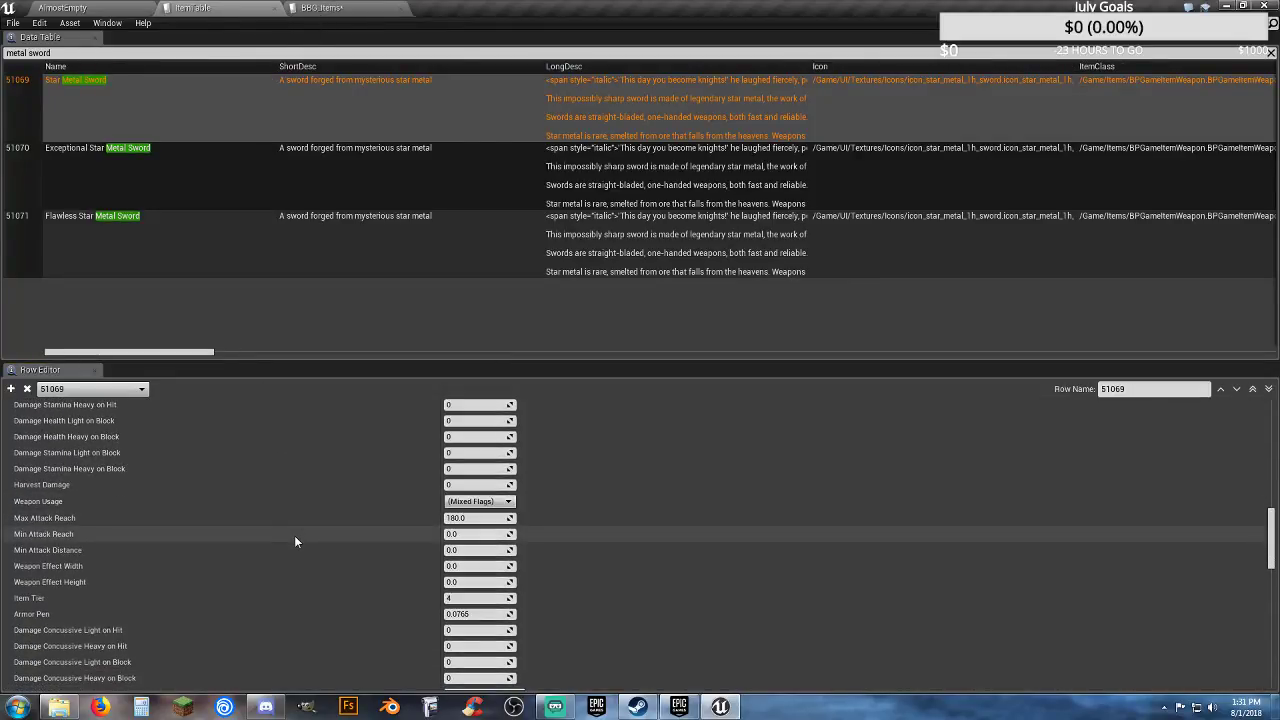
pyautogui.scroll(-2, 294, 541)
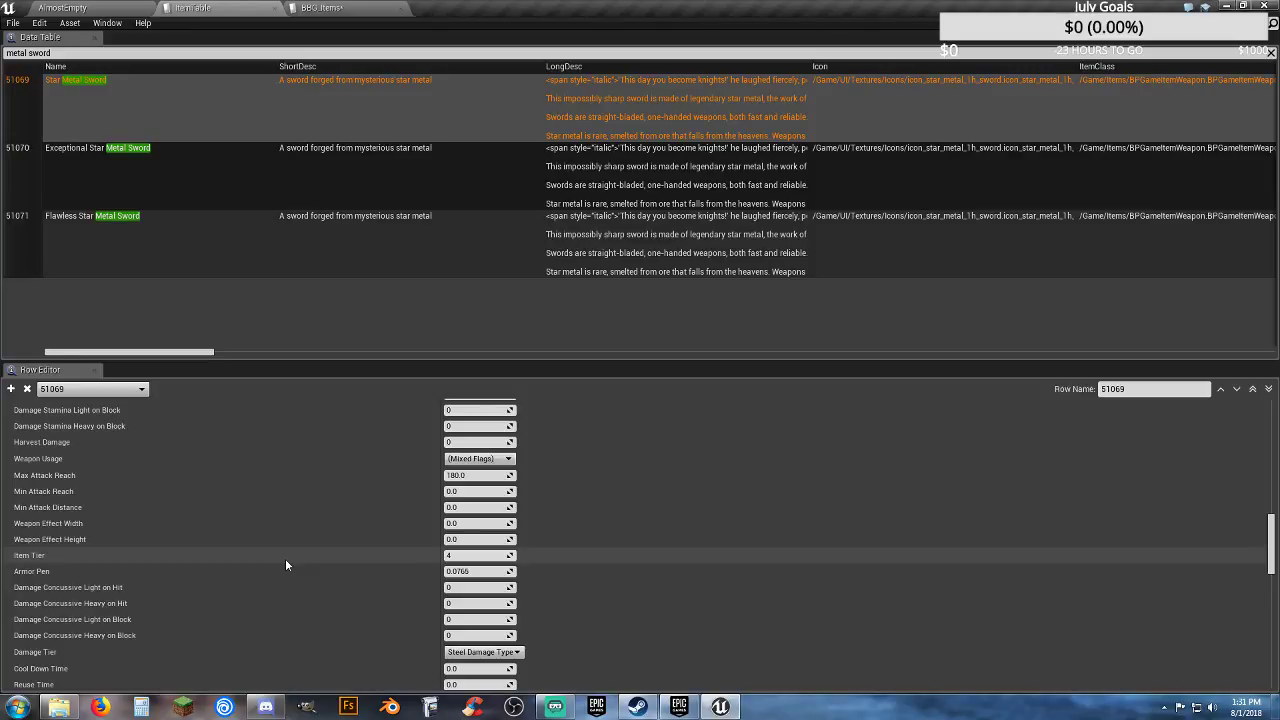
pyautogui.click(325, 8)
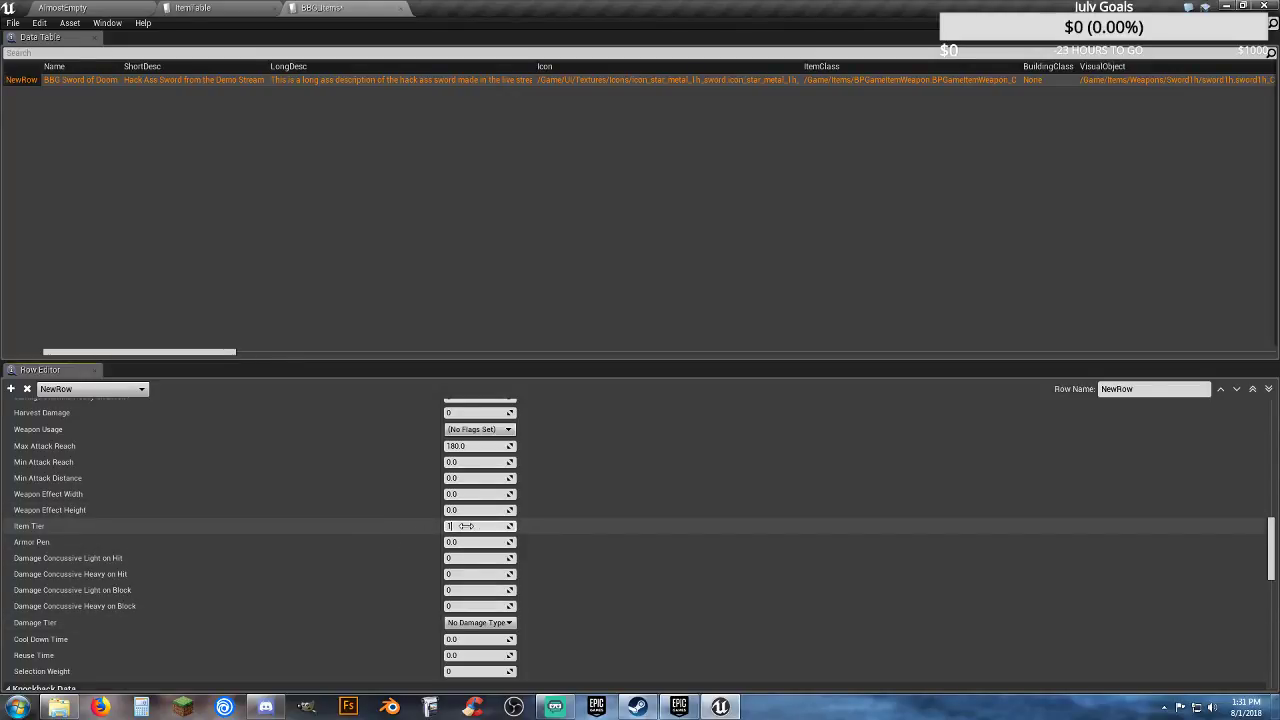
# Step: Check the Star Metal Sword's Armor Pen in ItemTable and set the new row's Armor Pen to 0.1
pyautogui.click(226, 8)
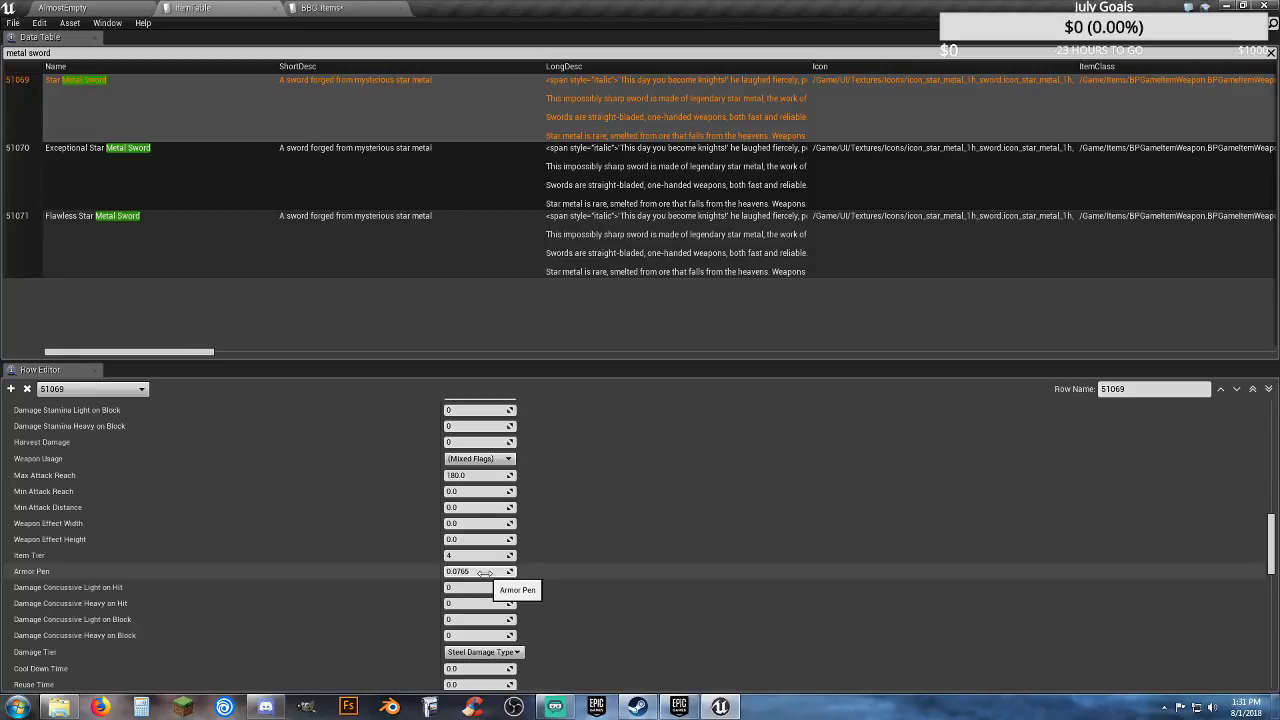
pyautogui.click(321, 8)
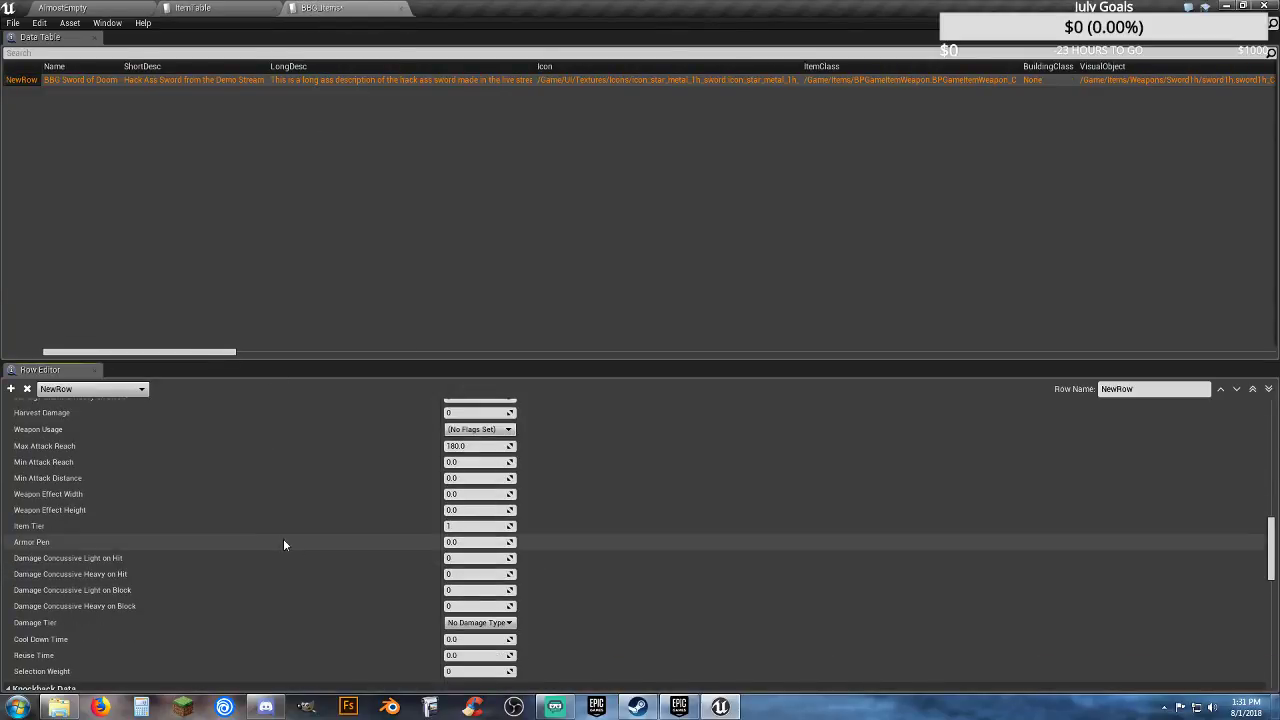
pyautogui.click(479, 541)
pyautogui.write('0.1')
pyautogui.press('Tab')
# Step: Check the Star Metal Sword's Damage Tier in ItemTable and set the new row's Damage Tier to Steel Damage Type
pyautogui.click(225, 8)
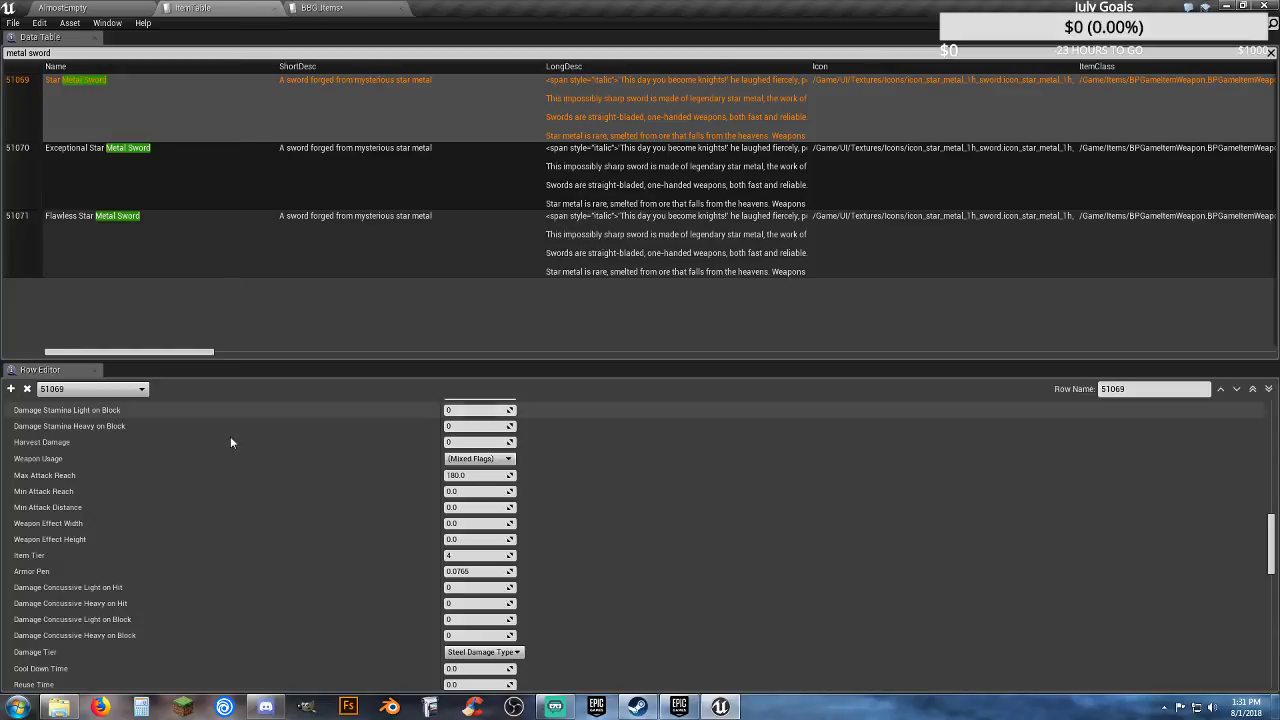
pyautogui.scroll(-4, 242, 478)
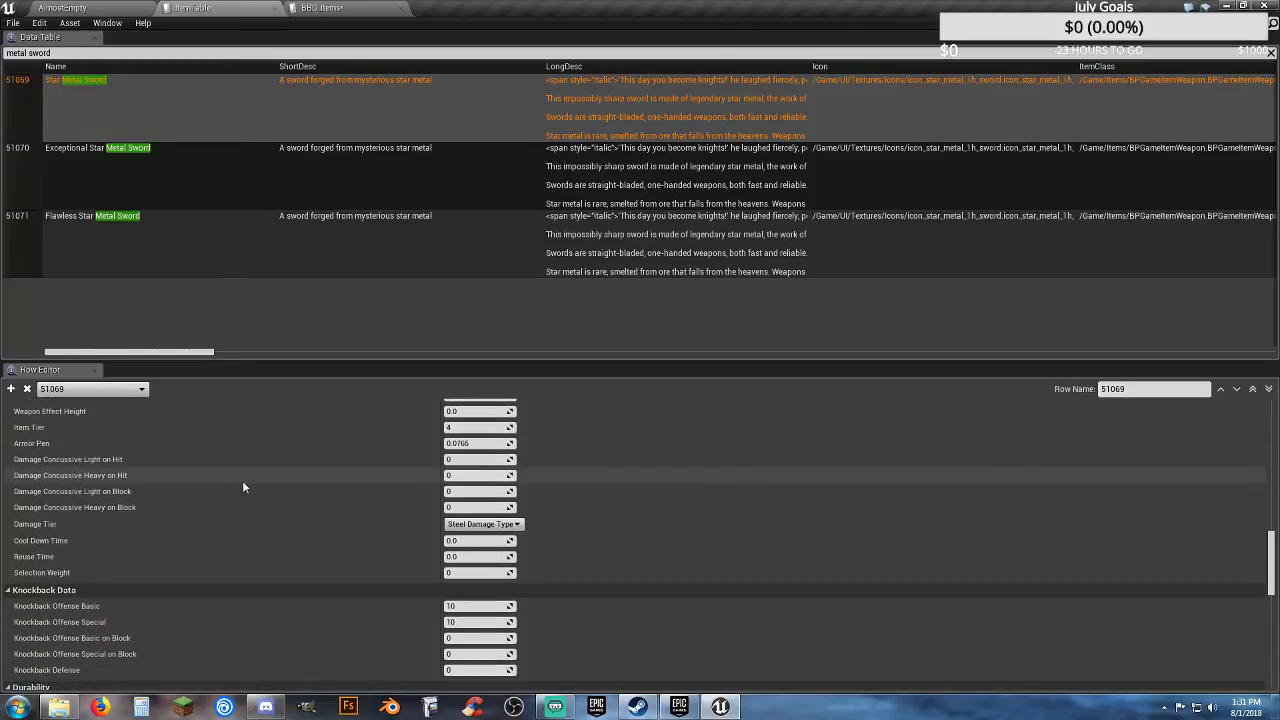
pyautogui.scroll(1, 242, 484)
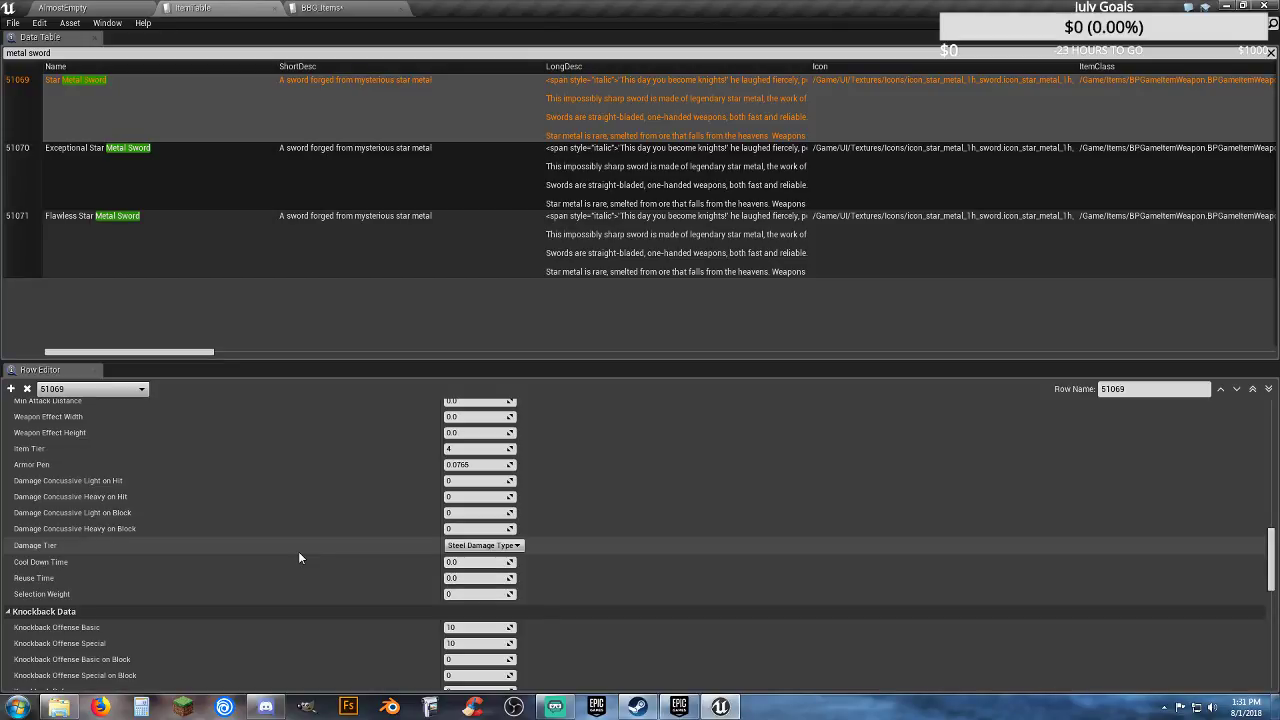
pyautogui.click(322, 8)
pyautogui.scroll(-2, 360, 515)
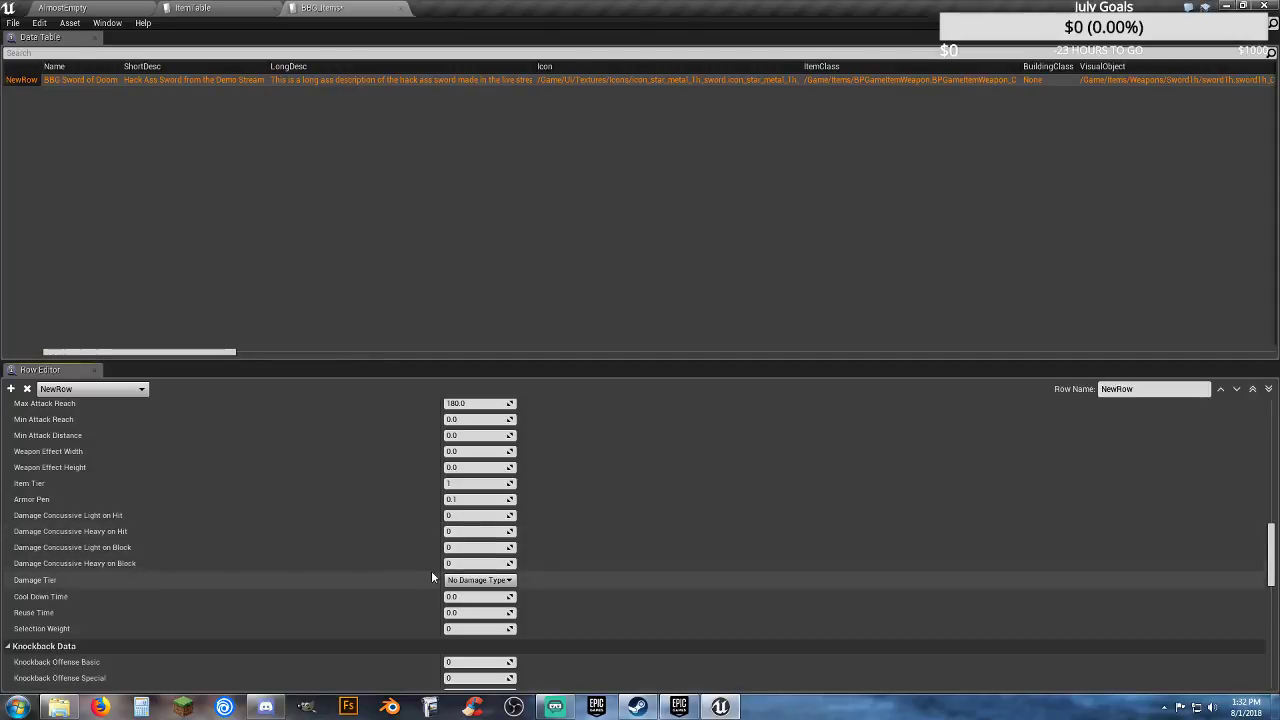
pyautogui.click(480, 580)
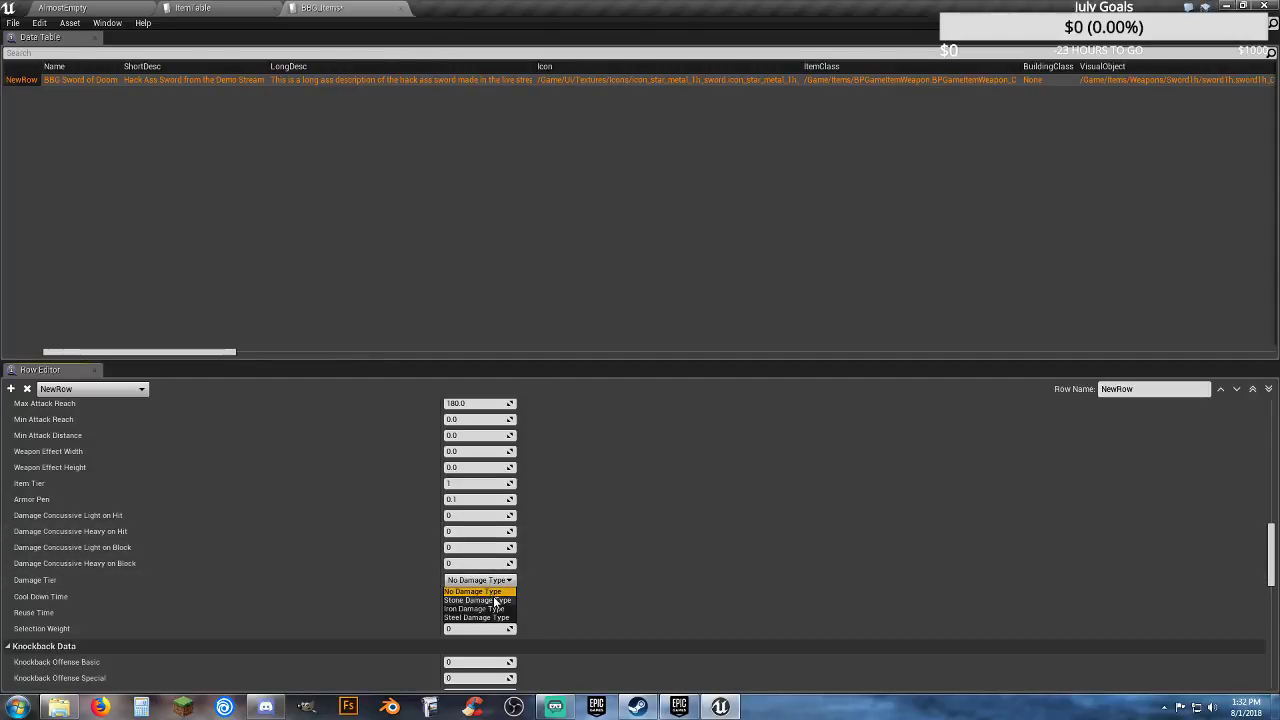
pyautogui.click(494, 618)
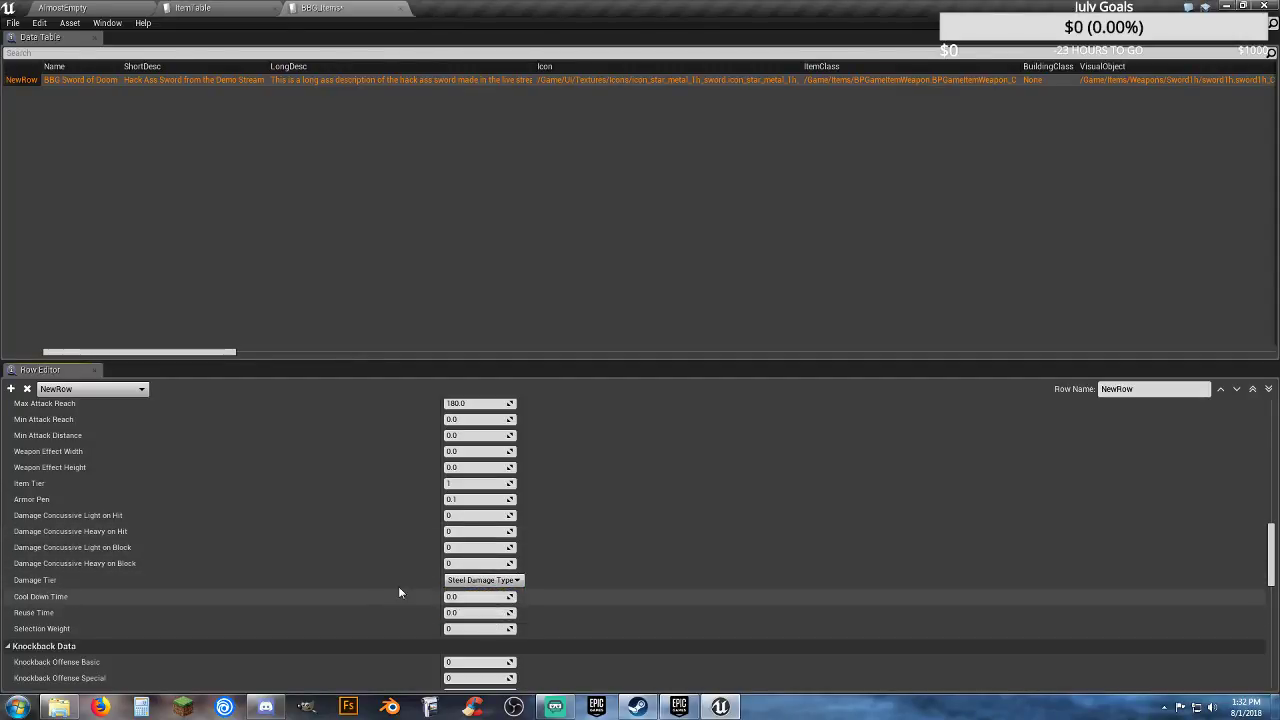
# Step: Check the Star Metal Sword's knockback data in ItemTable and set the new row's Knockback Offense Basic and Special to 10
pyautogui.scroll(-1, 336, 560)
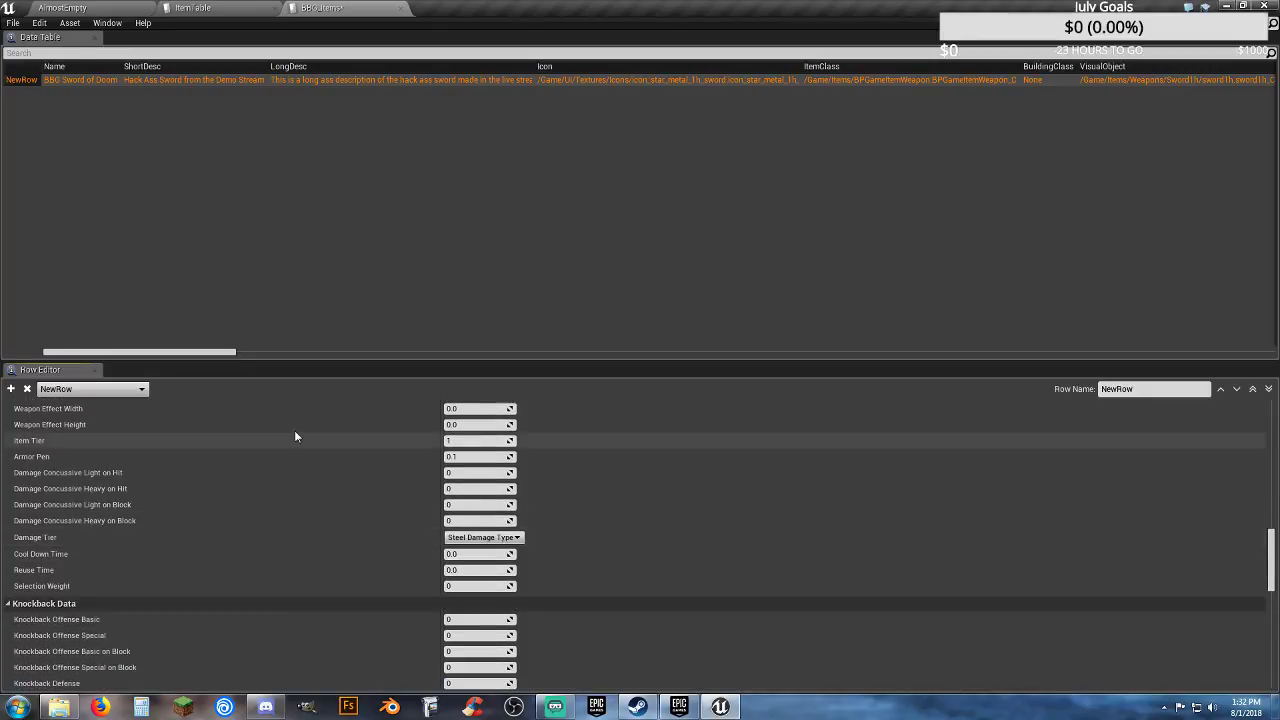
pyautogui.click(212, 8)
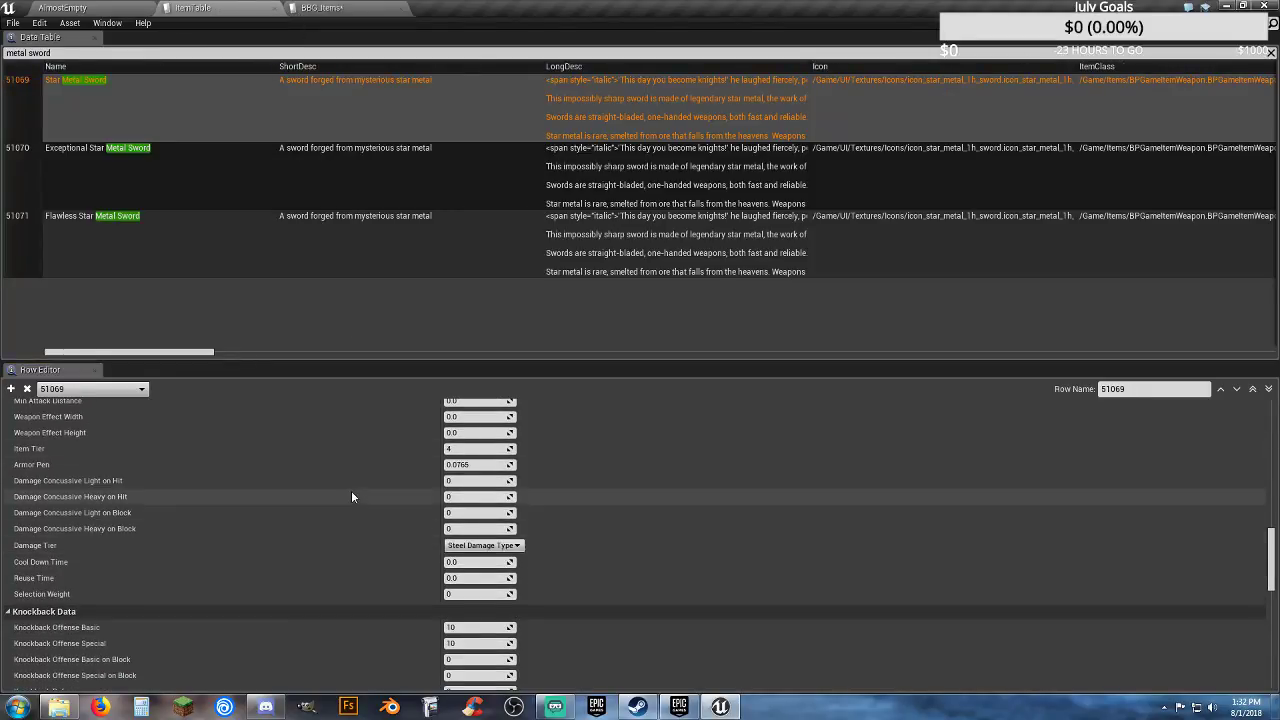
pyautogui.scroll(-3, 326, 595)
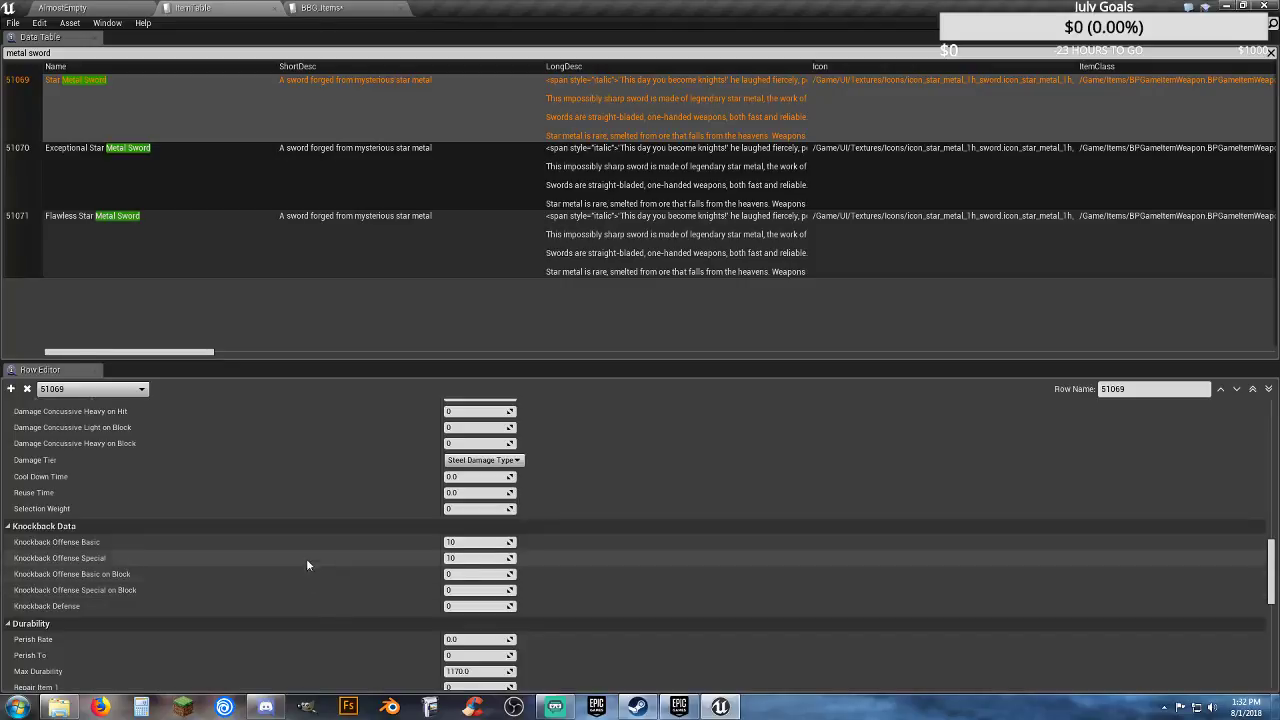
pyautogui.scroll(-1, 304, 544)
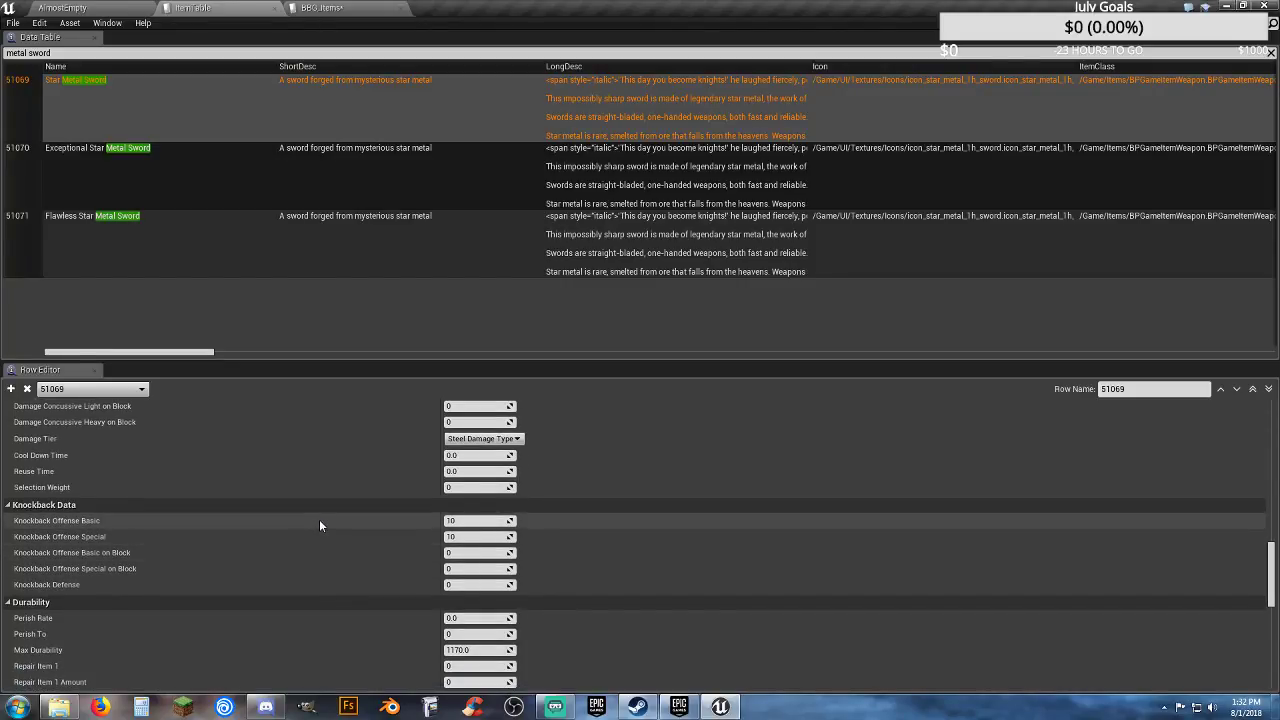
pyautogui.scroll(-1, 319, 525)
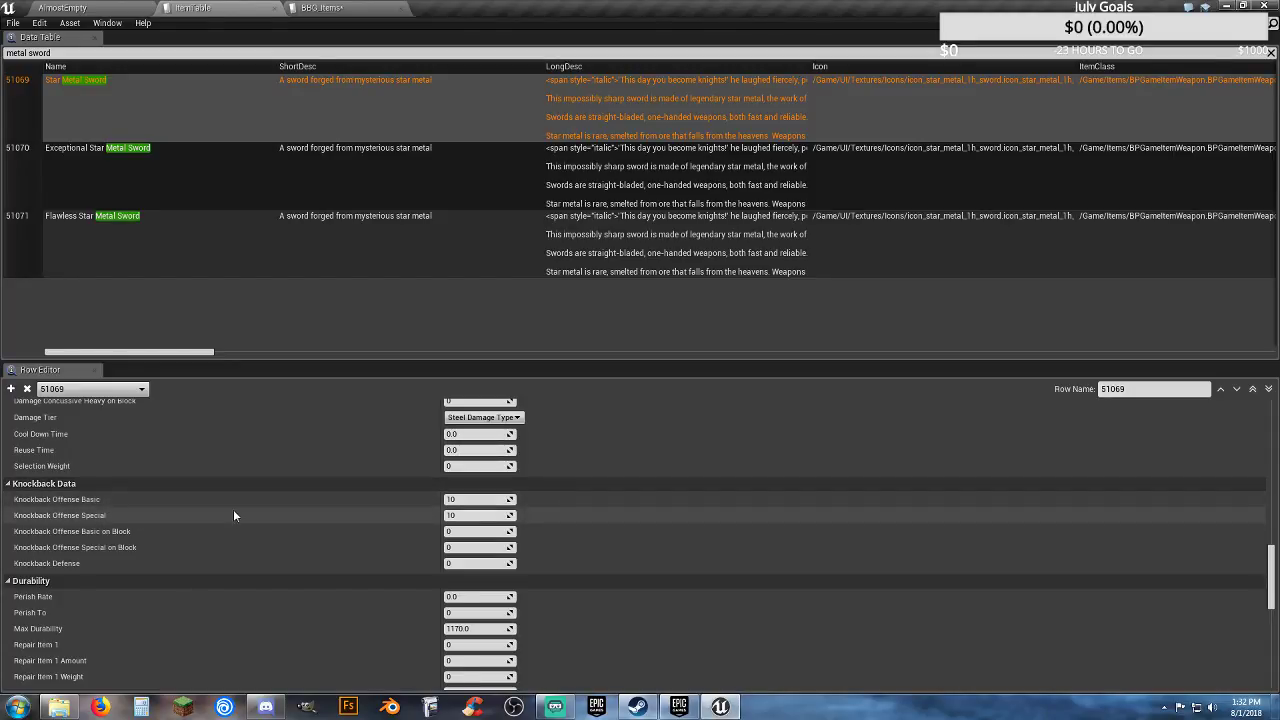
pyautogui.click(318, 8)
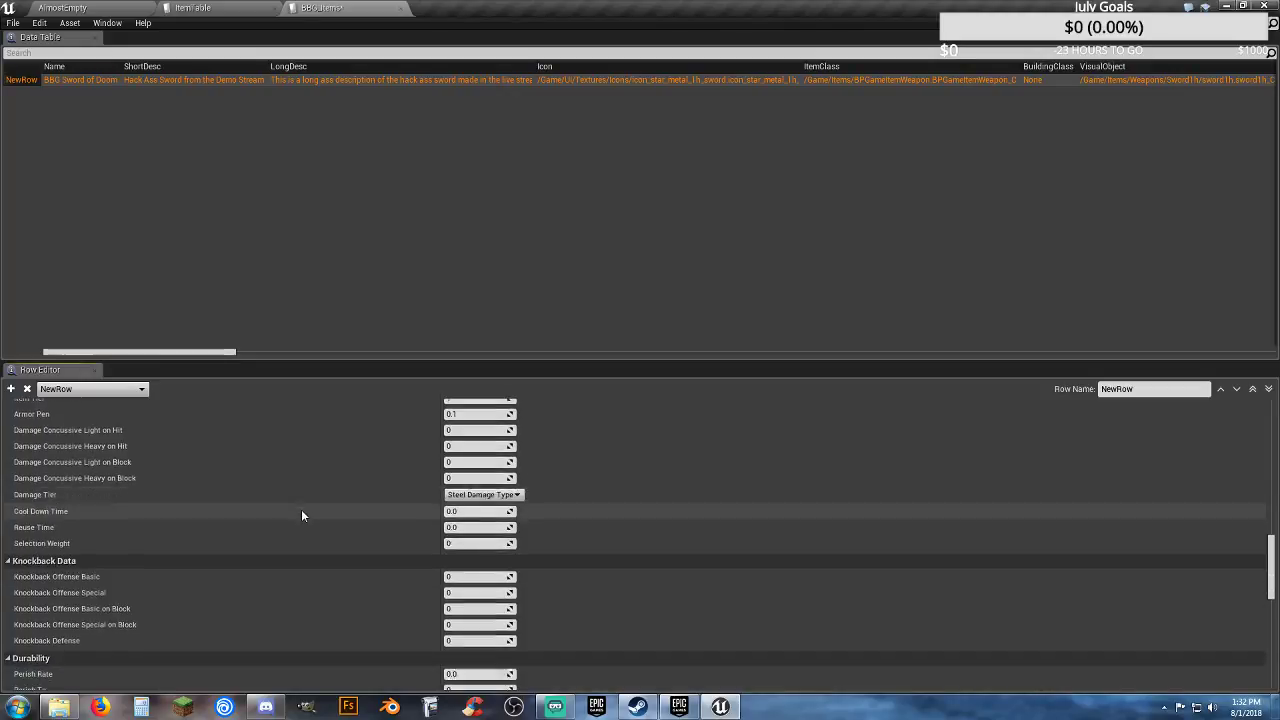
pyautogui.scroll(-1, 301, 515)
pyautogui.click(470, 534)
pyautogui.write('1')
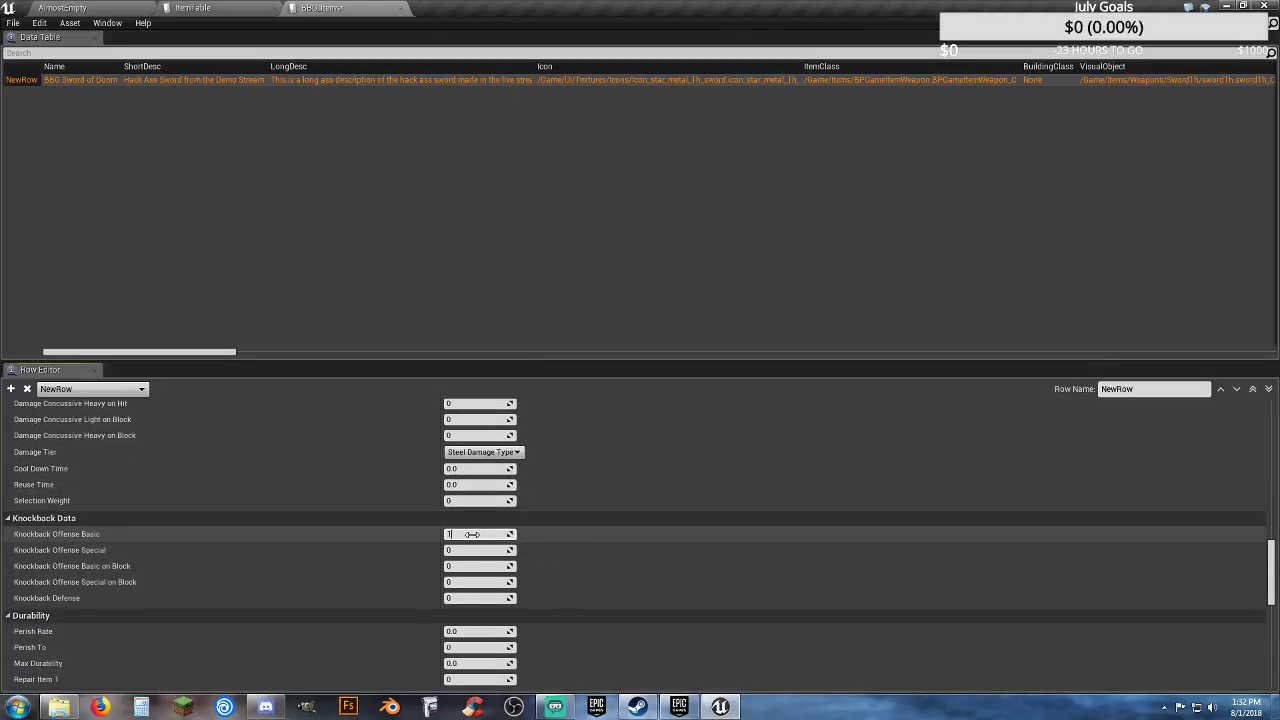
pyautogui.write('0')
pyautogui.press('Tab')
pyautogui.write('10')
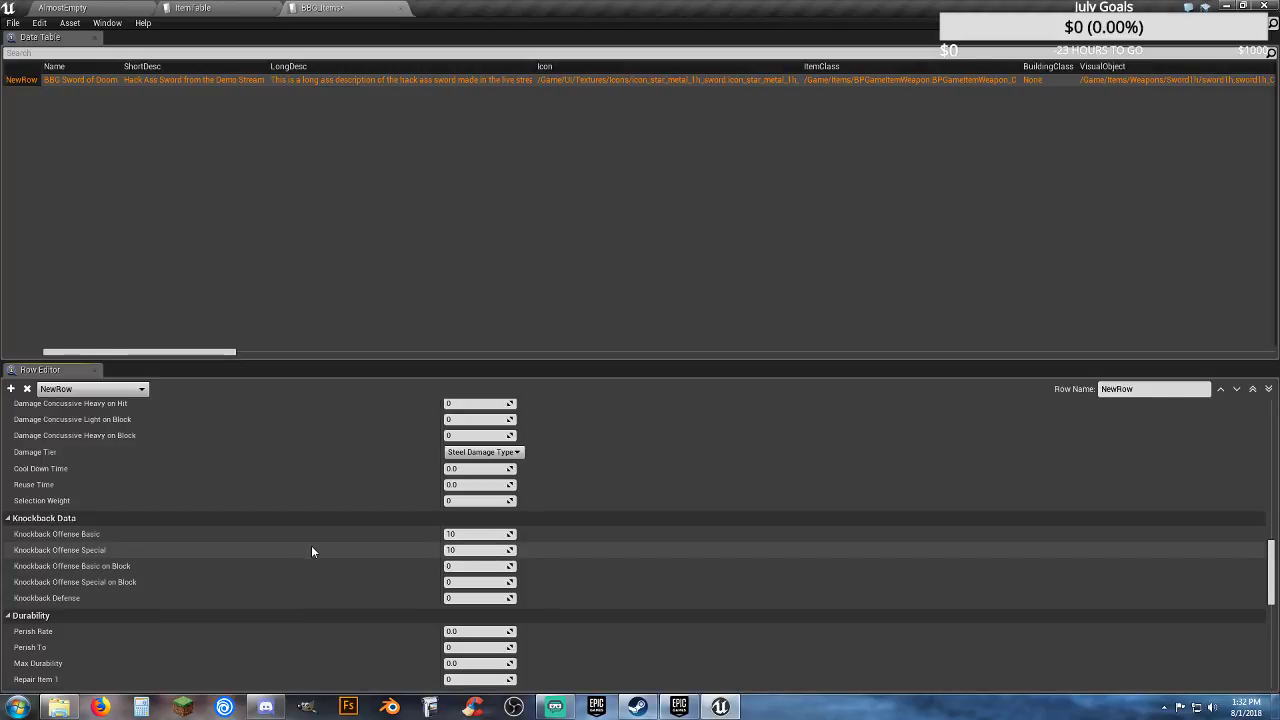
# Step: Check the Star Metal Sword's durability in ItemTable and set the new row's Max Durability to 2000
pyautogui.scroll(-4, 311, 550)
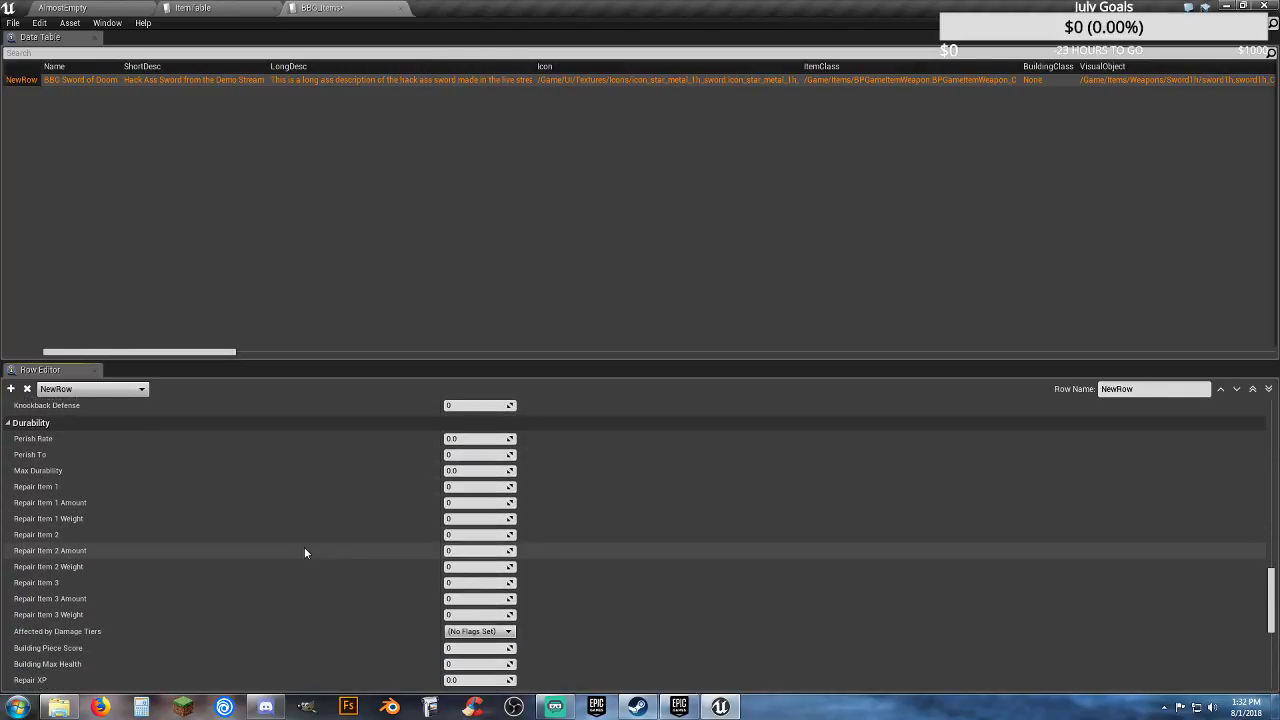
pyautogui.click(205, 8)
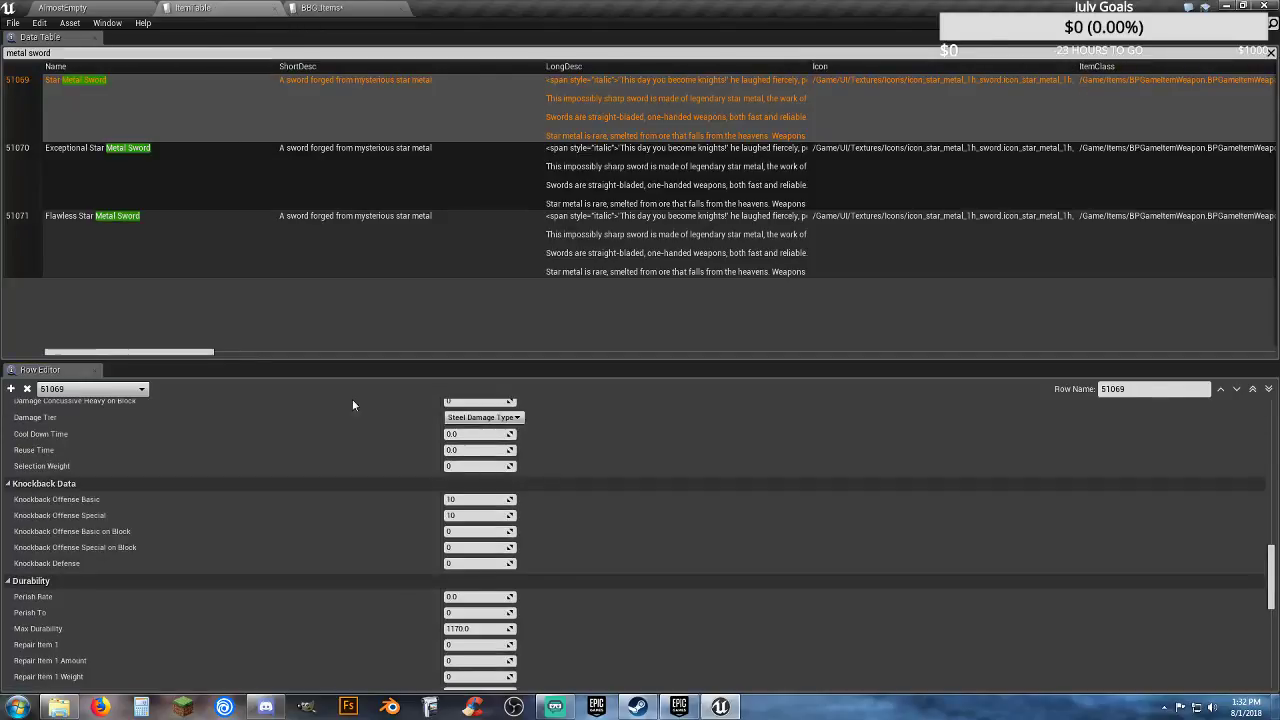
pyautogui.scroll(-3, 341, 560)
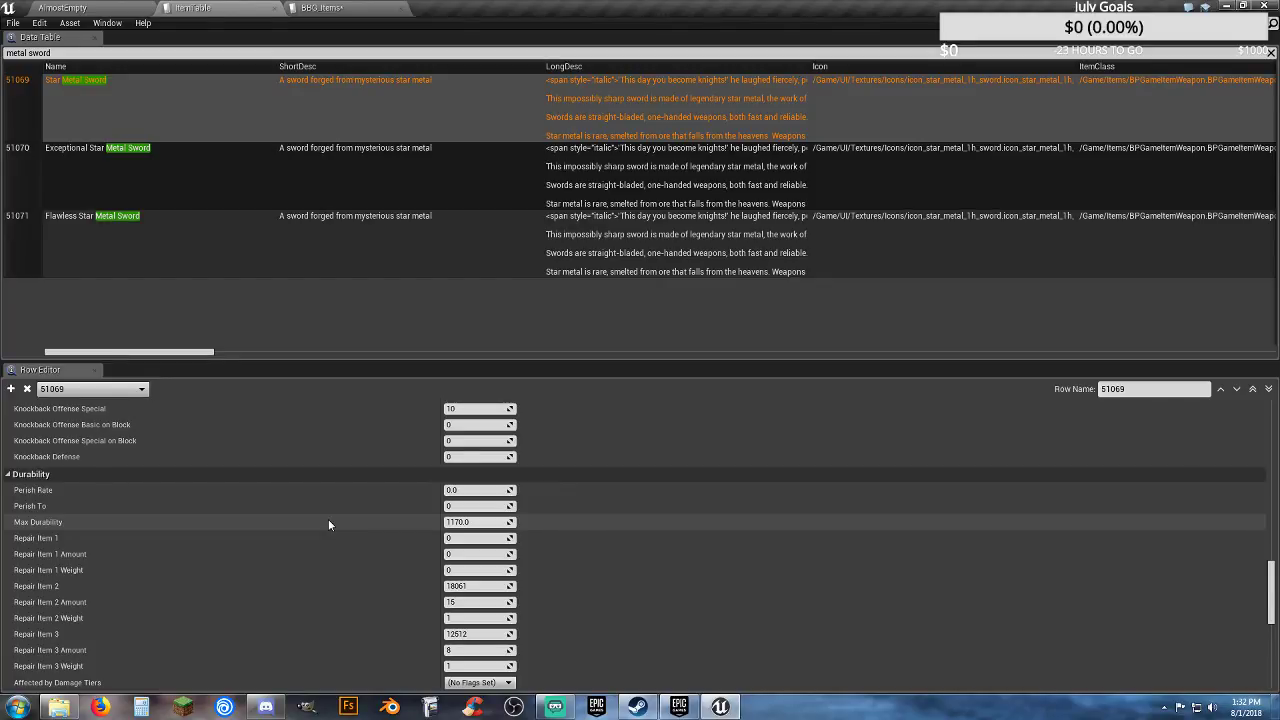
pyautogui.click(338, 8)
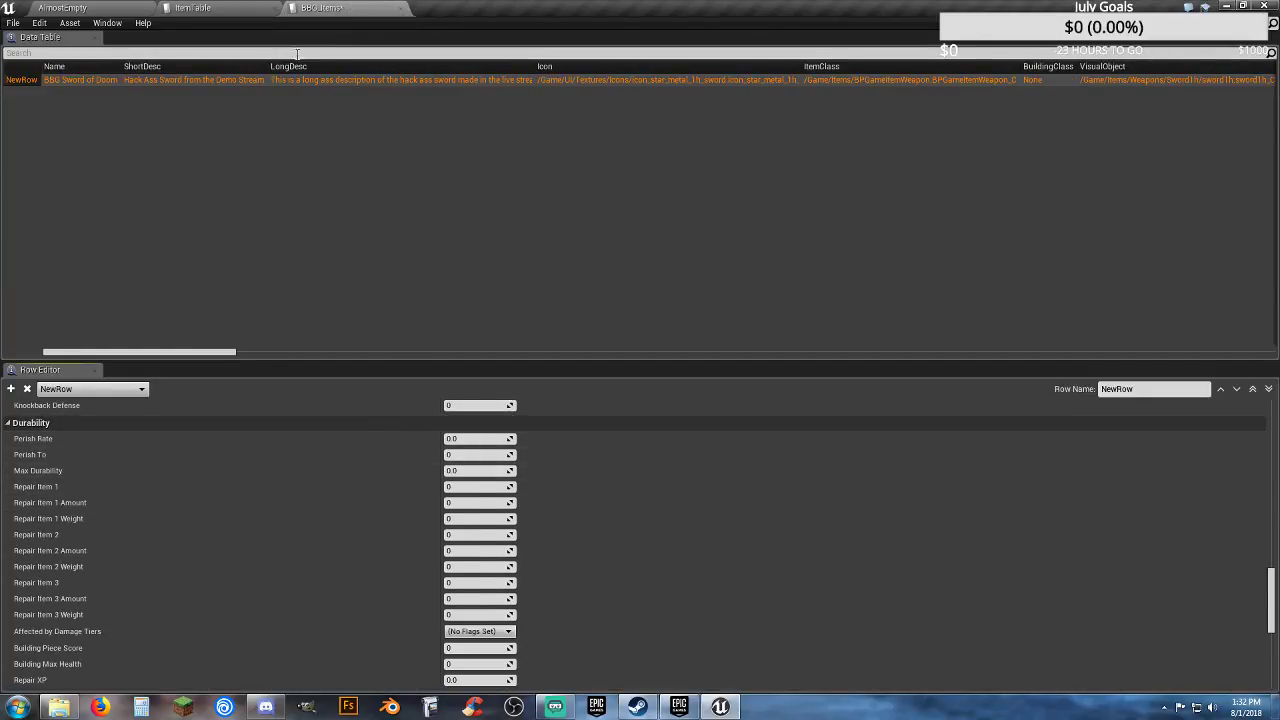
pyautogui.click(242, 10)
pyautogui.click(360, 9)
pyautogui.click(468, 471)
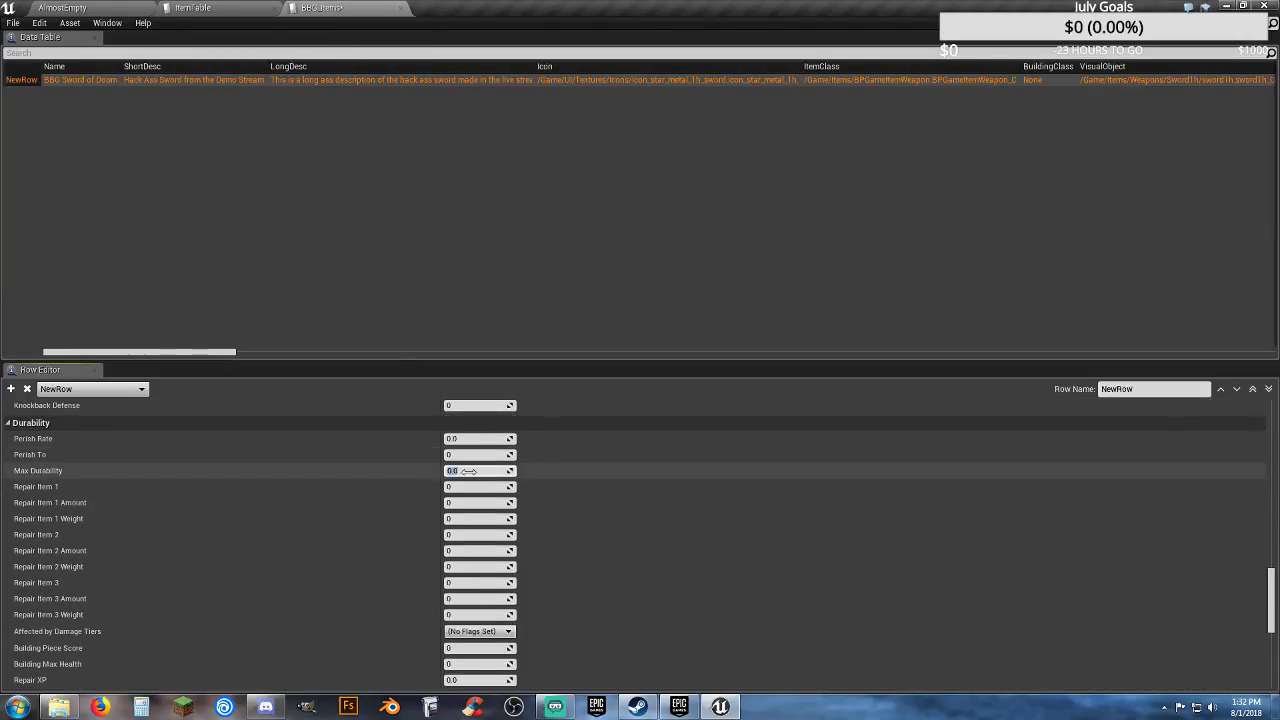
pyautogui.write('2000')
pyautogui.press('Return')
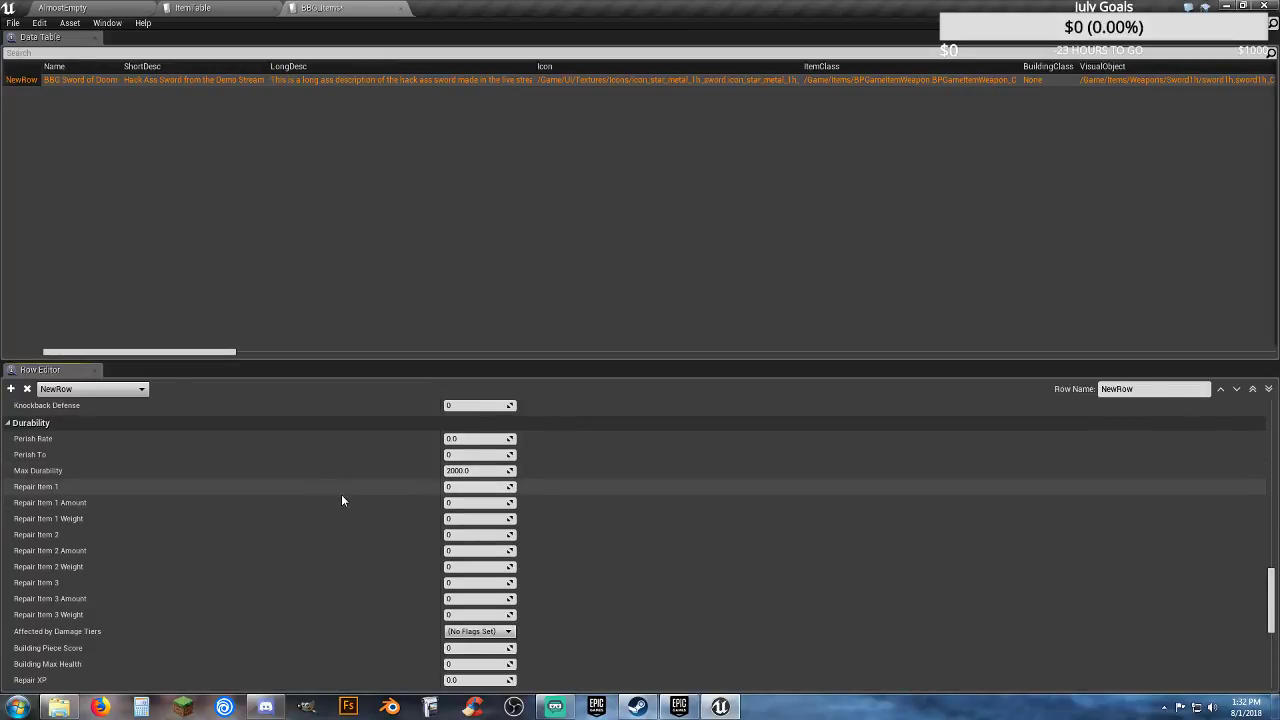
# Step: Check the Star Metal Sword's repair items in ItemTable and set the new row's Repair Item 1 to 10001, amount 5, weight 1
pyautogui.click(195, 8)
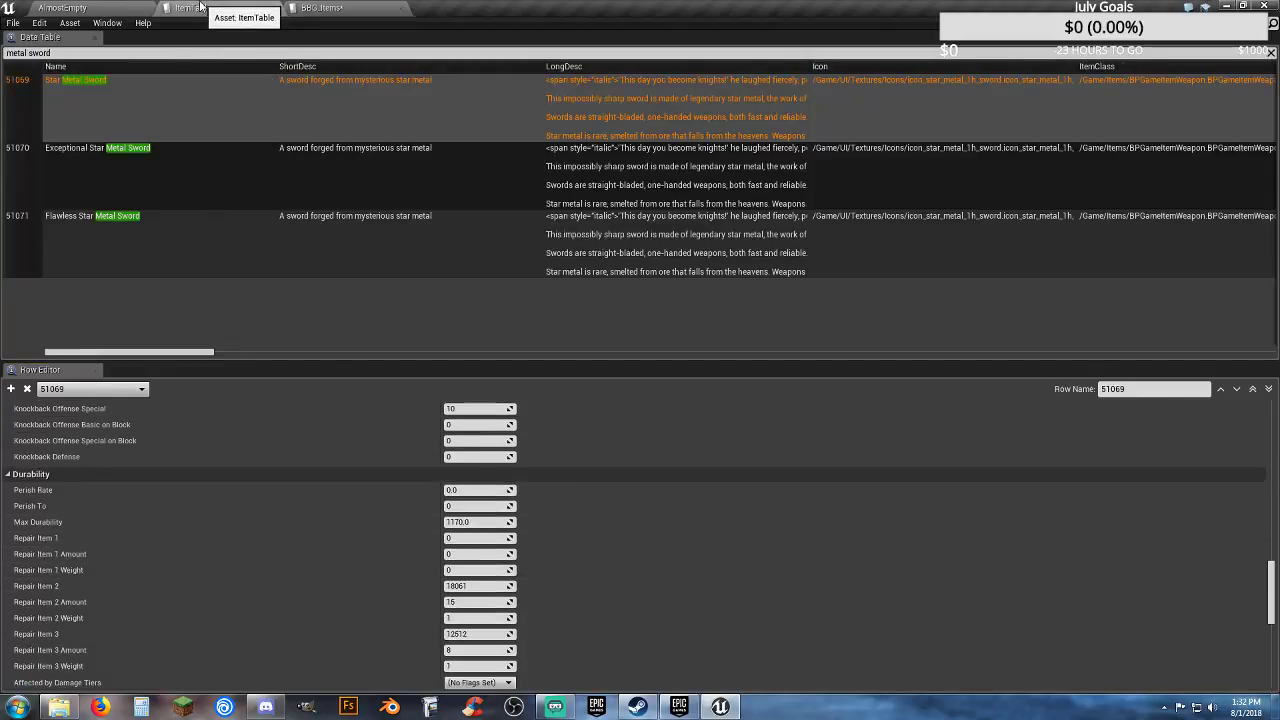
pyautogui.scroll(-2, 209, 541)
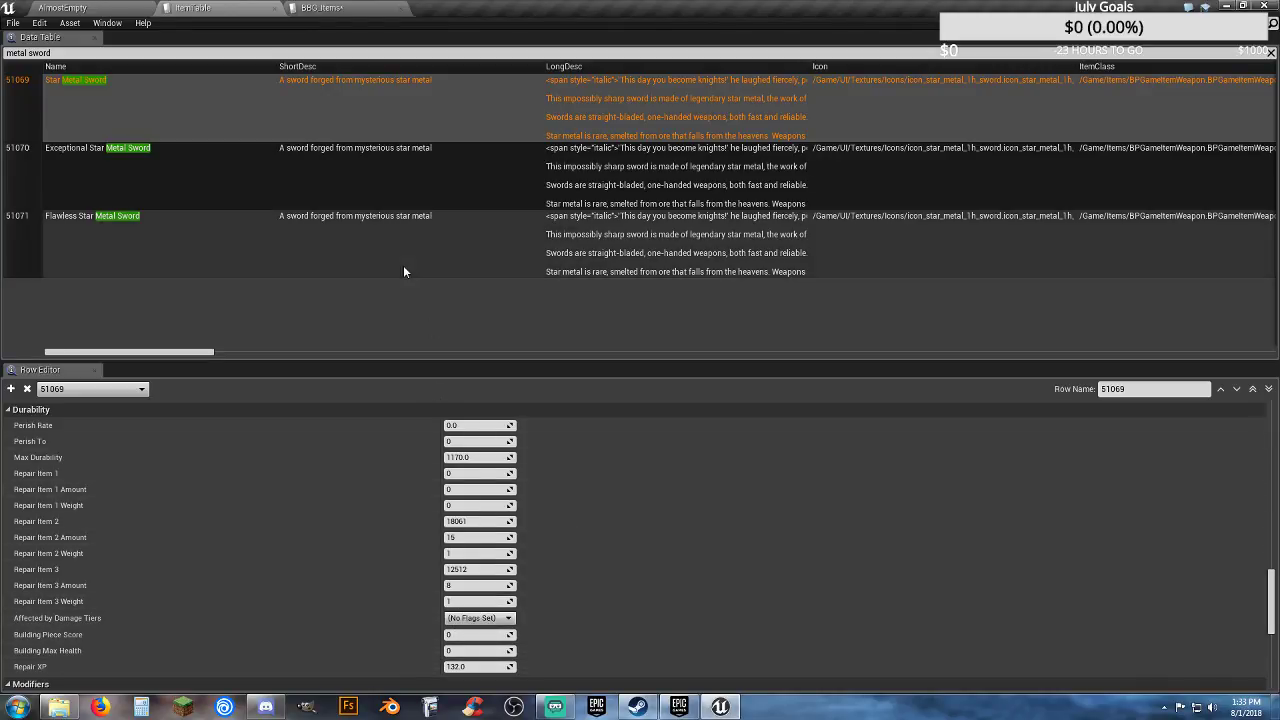
pyautogui.click(338, 10)
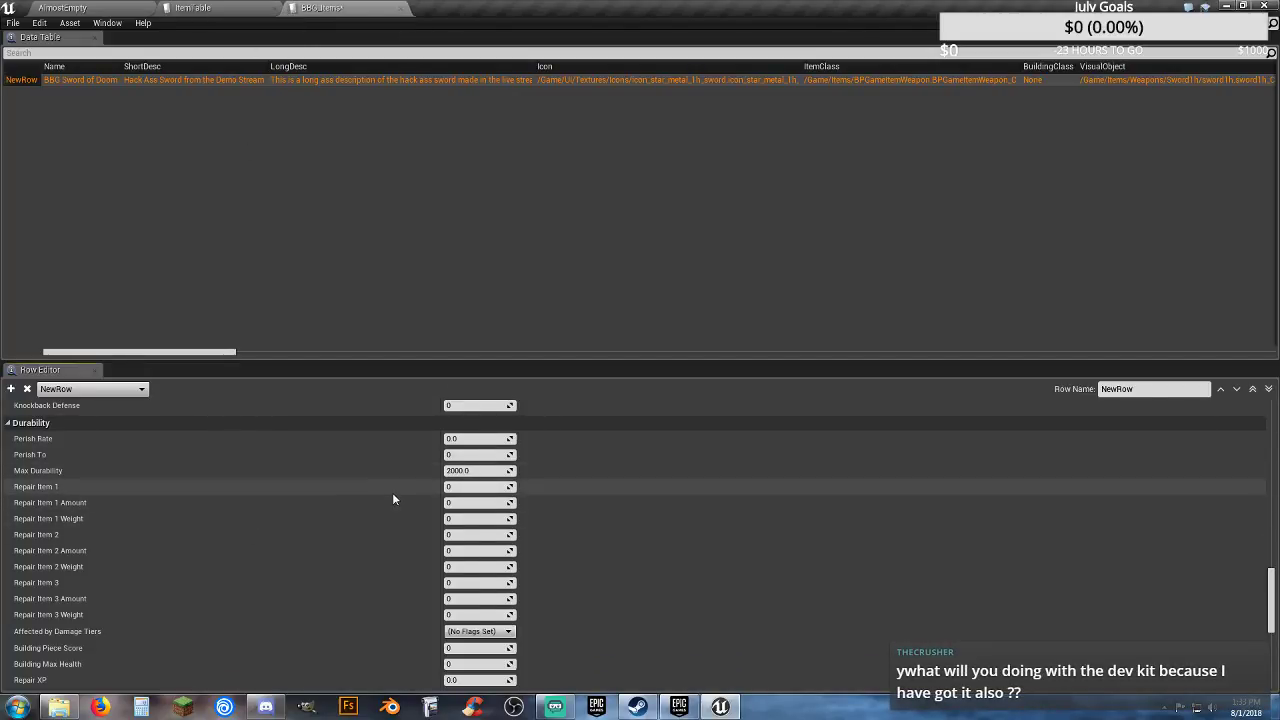
pyautogui.click(467, 486)
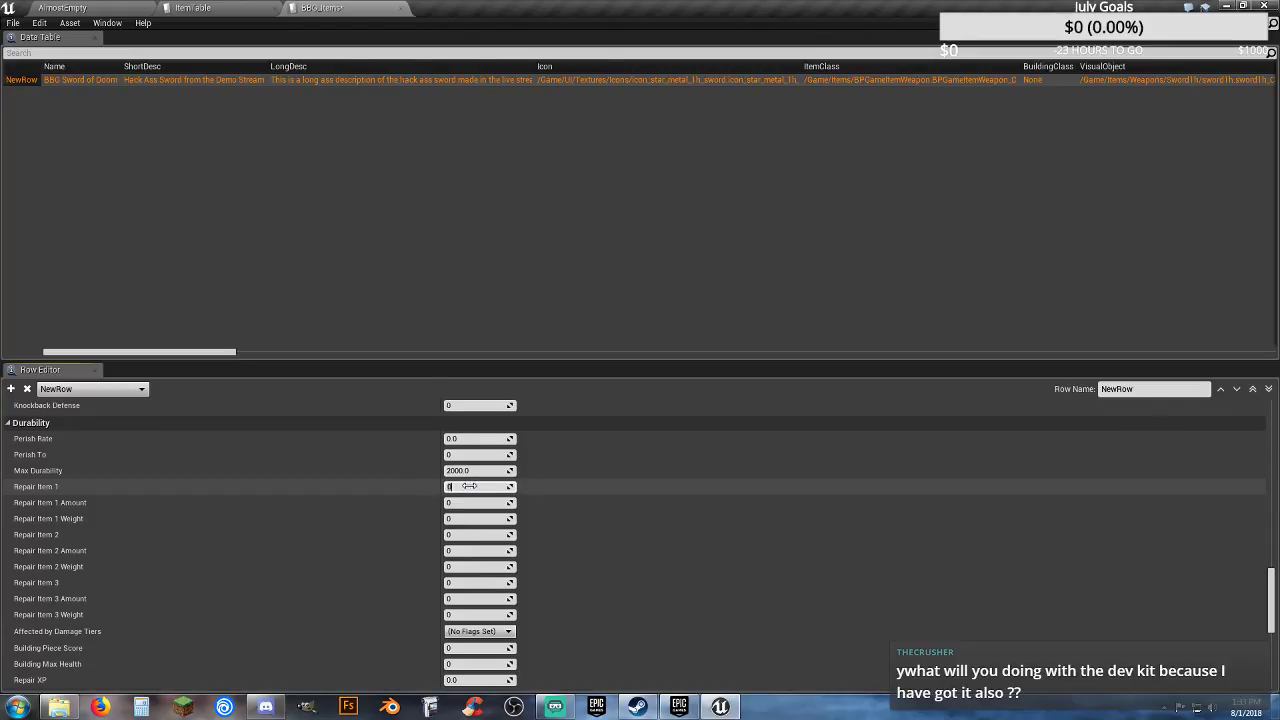
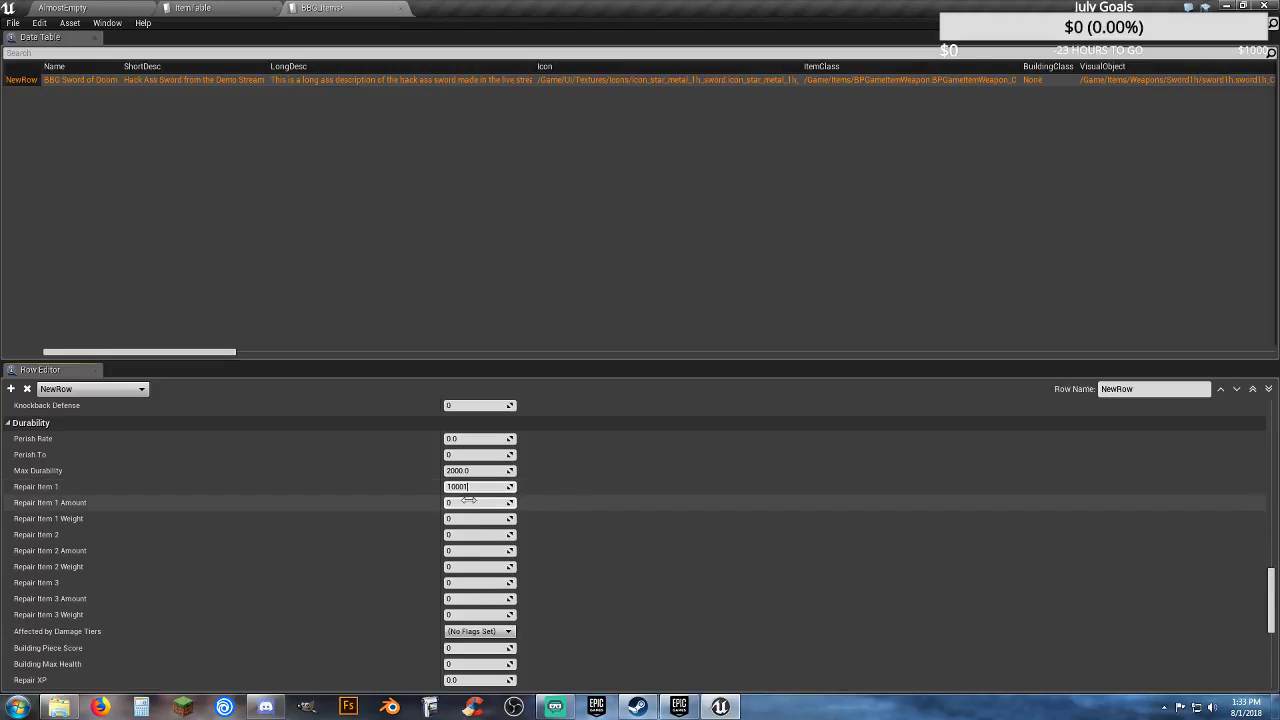
pyautogui.click(467, 503)
pyautogui.write('5')
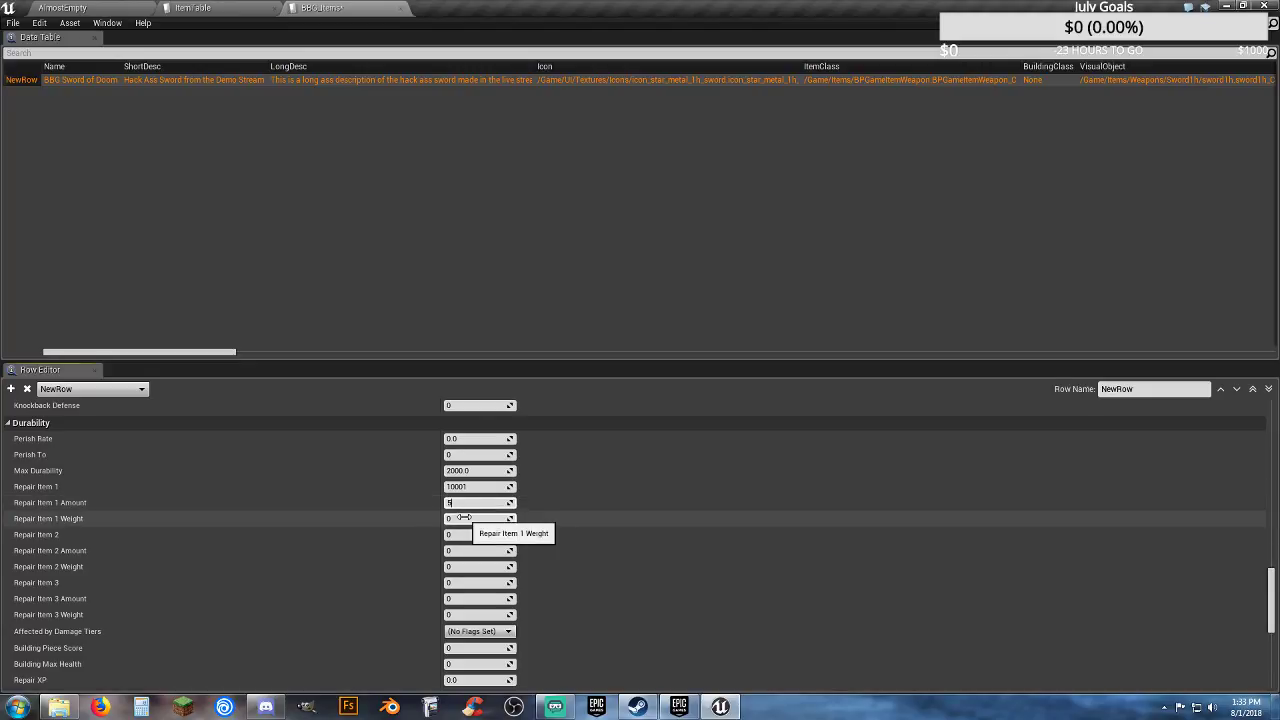
pyautogui.click(464, 518)
pyautogui.write('1')
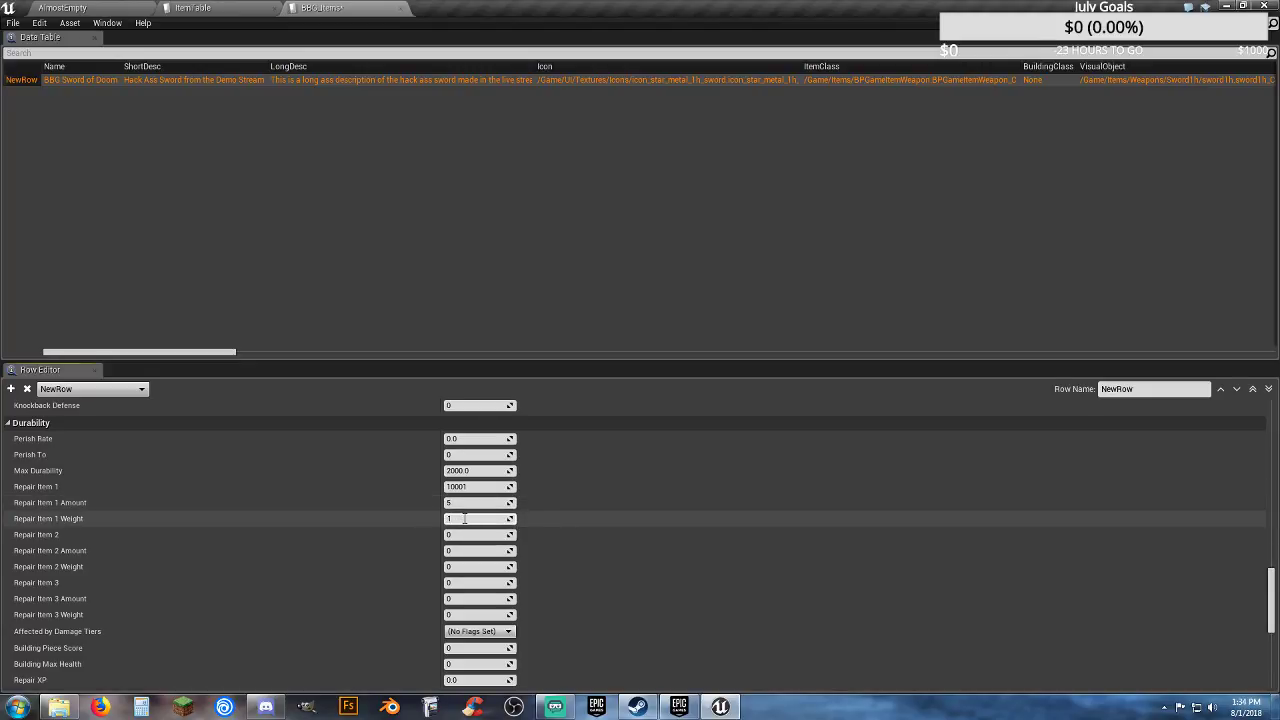
# Step: Set the new row's Repair XP to 2500
pyautogui.scroll(-1, 326, 552)
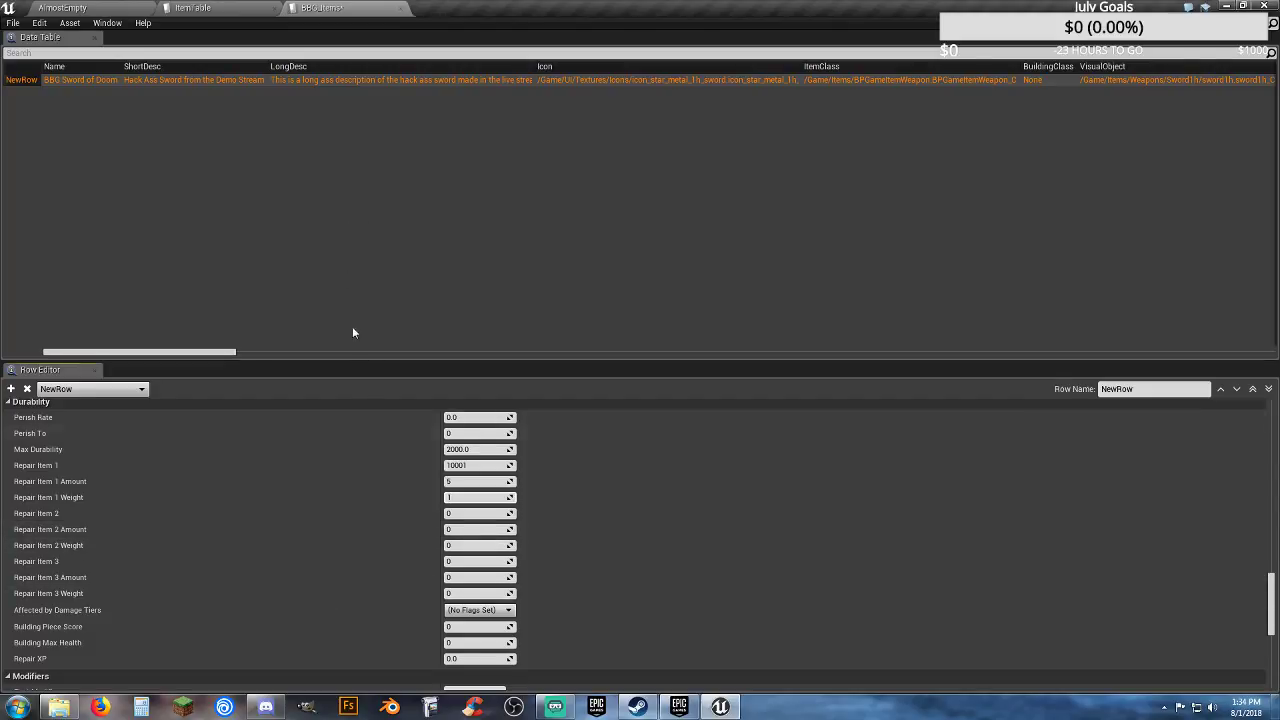
pyautogui.click(449, 659)
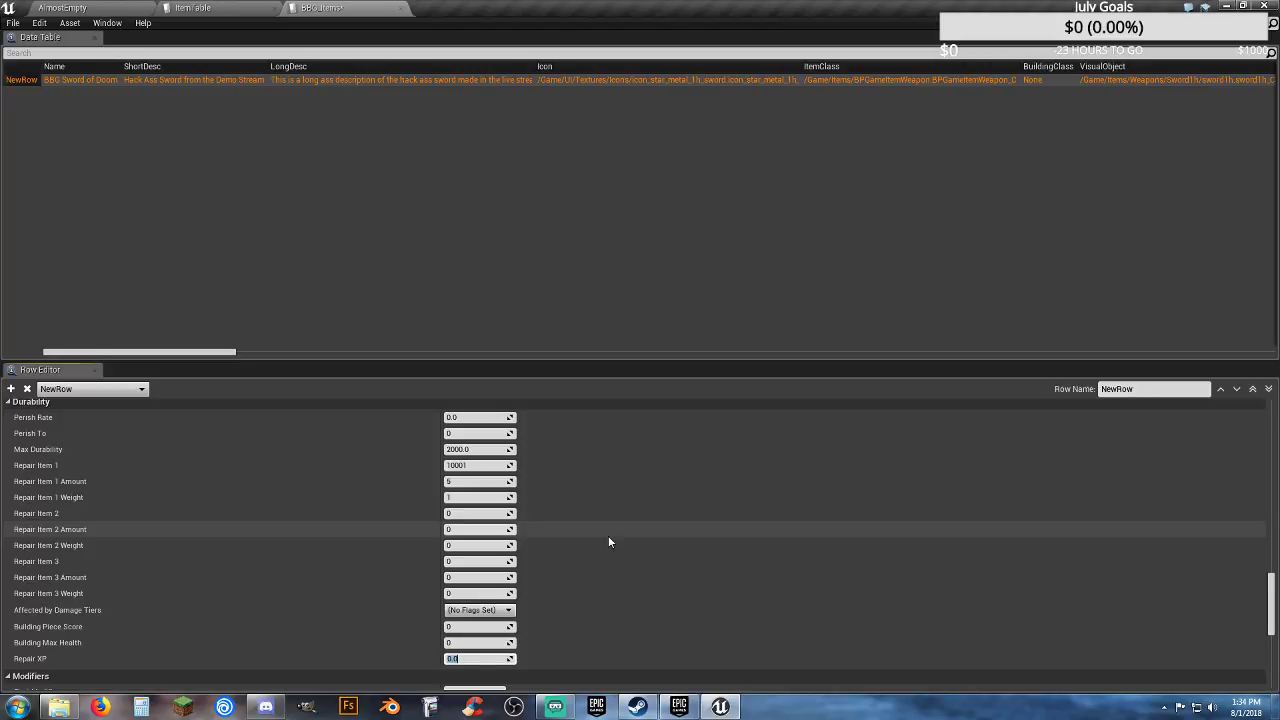
pyautogui.write('2500')
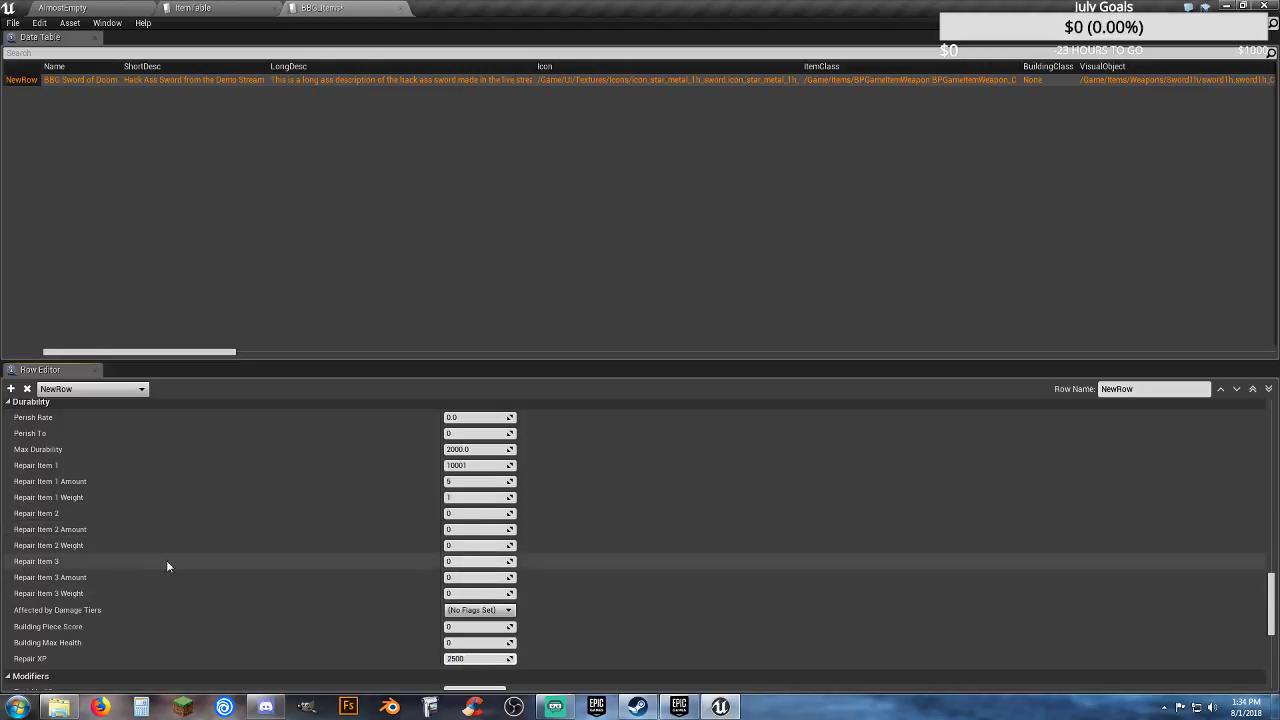
pyautogui.click(244, 549)
# Step: Compare the Modifiers section of the new BBG_Items row with the Star Metal Sword's modifiers in ItemTable
pyautogui.scroll(-3, 245, 552)
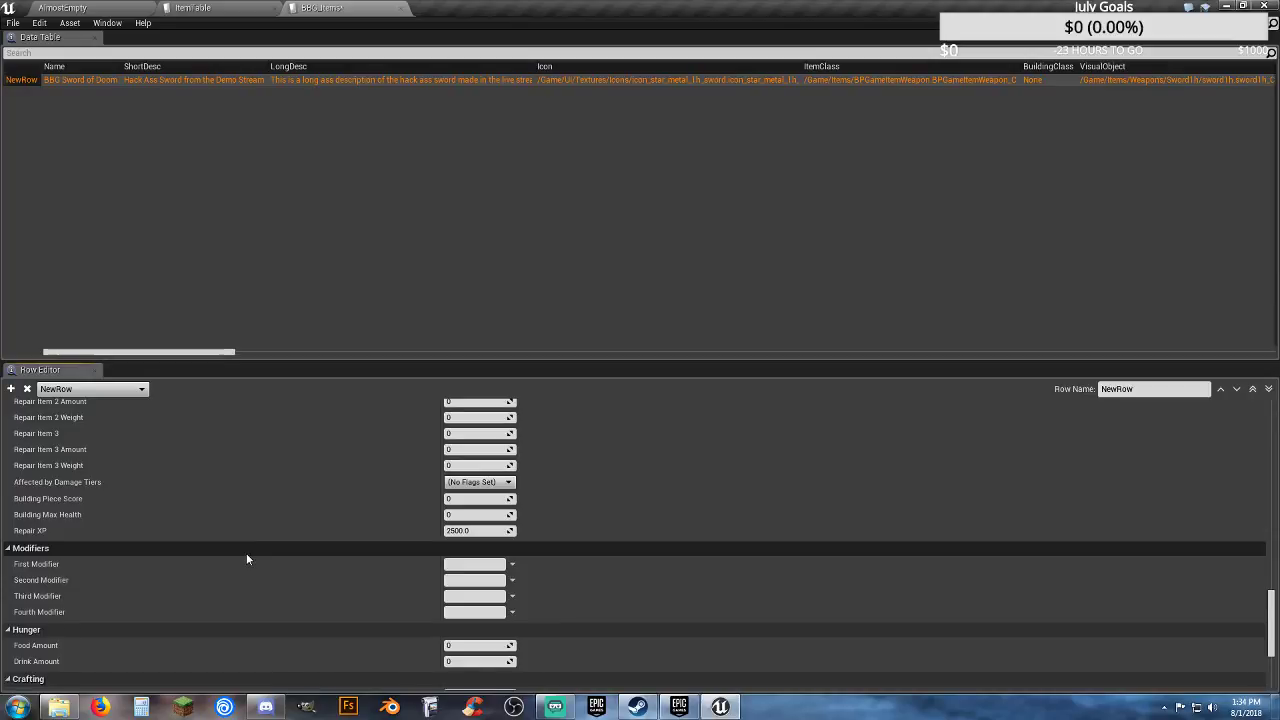
pyautogui.scroll(-1, 246, 553)
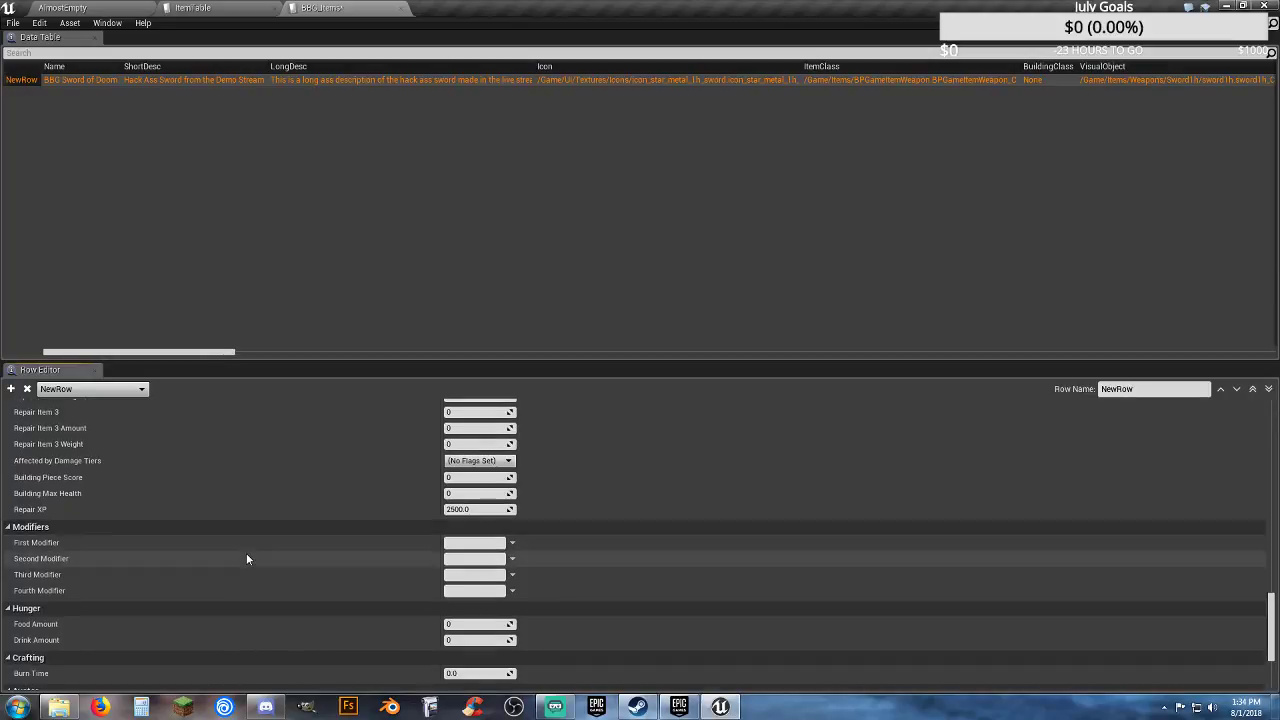
pyautogui.click(222, 14)
pyautogui.scroll(-4, 305, 525)
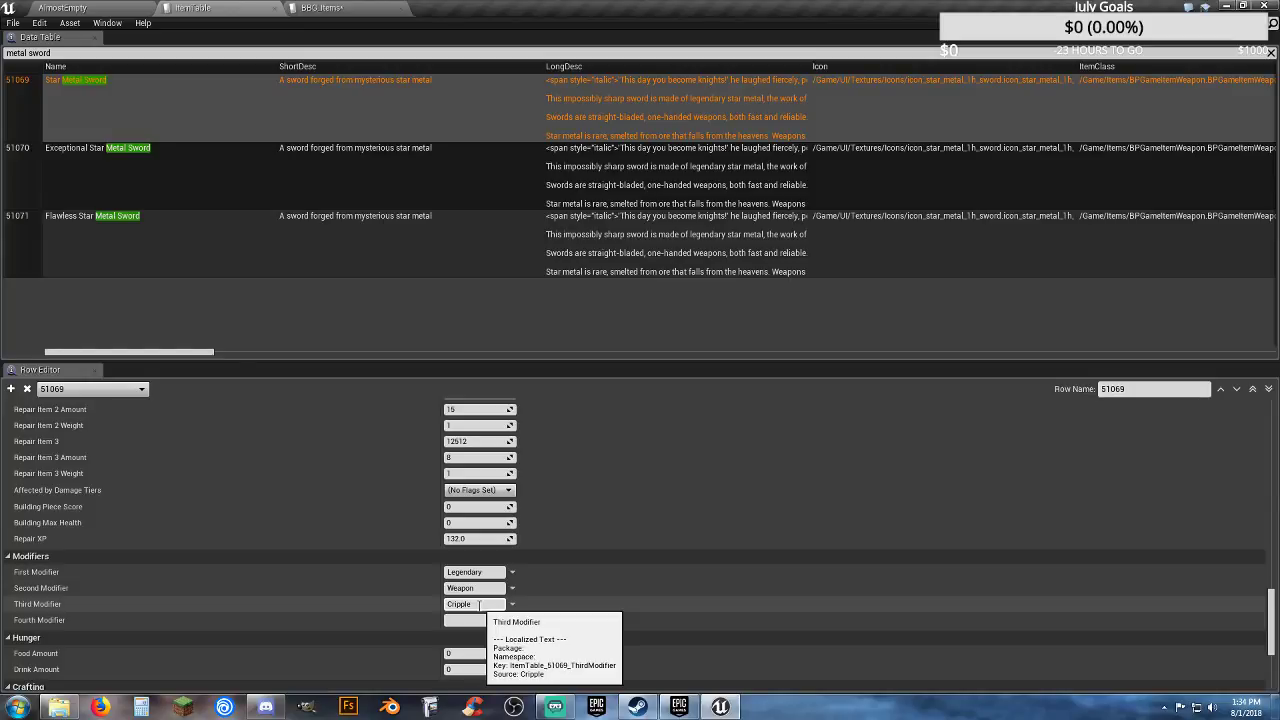
pyautogui.click(306, 12)
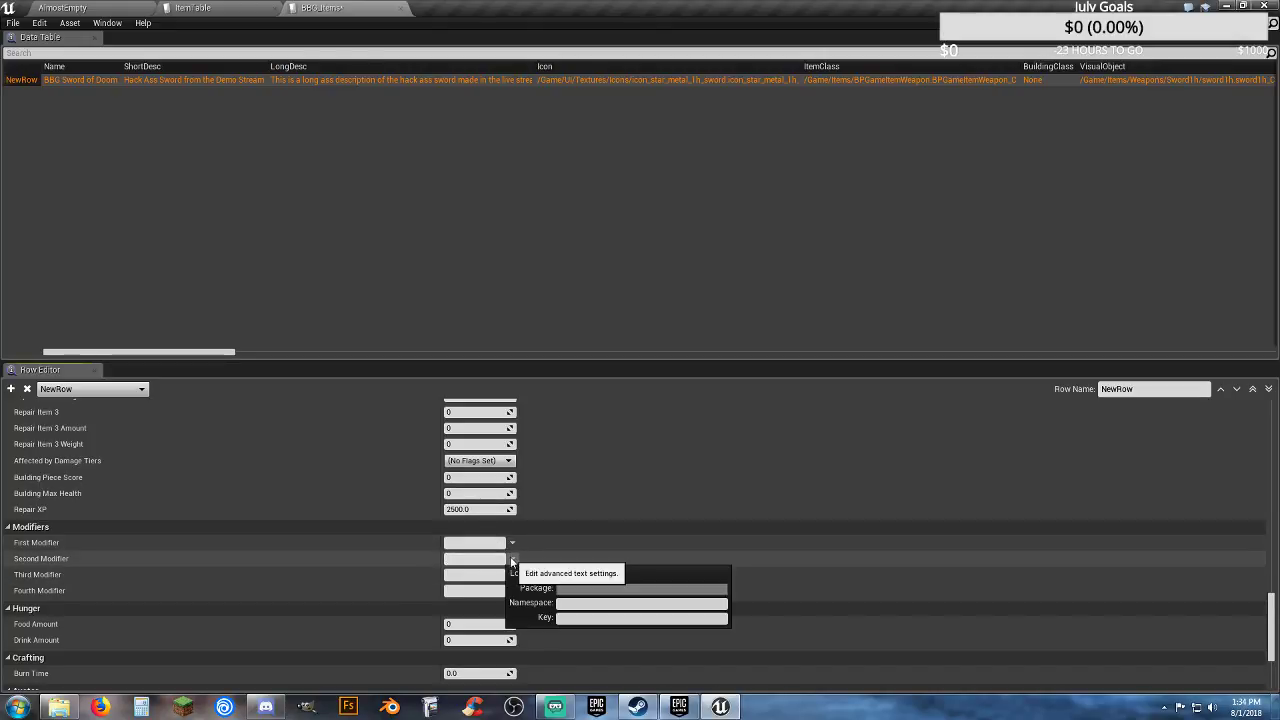
pyautogui.click(222, 10)
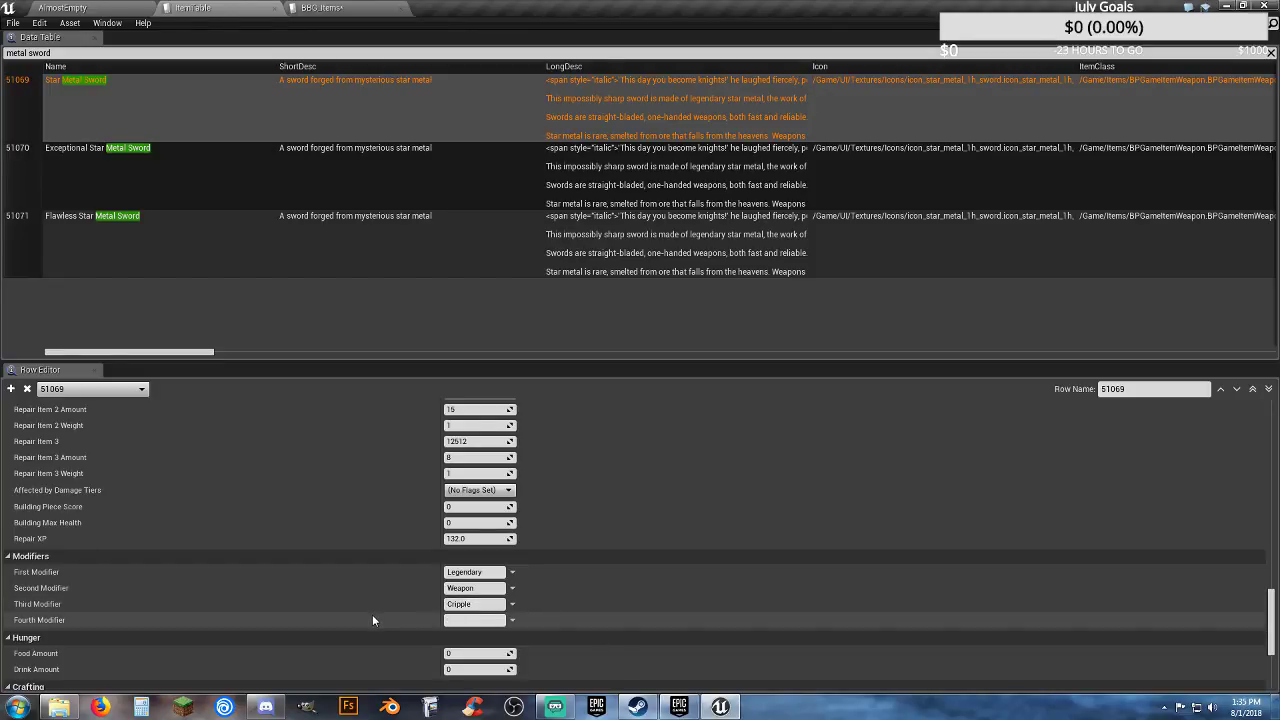
pyautogui.scroll(-4, 367, 623)
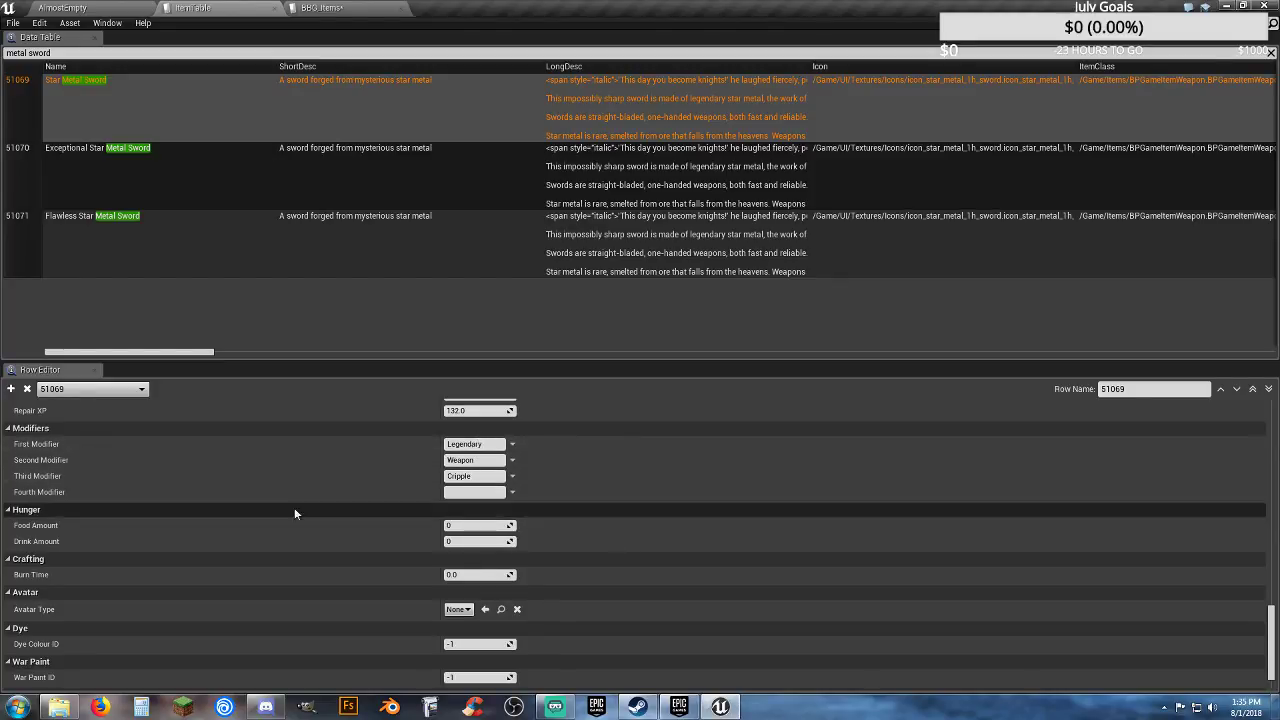
pyautogui.scroll(1, 290, 510)
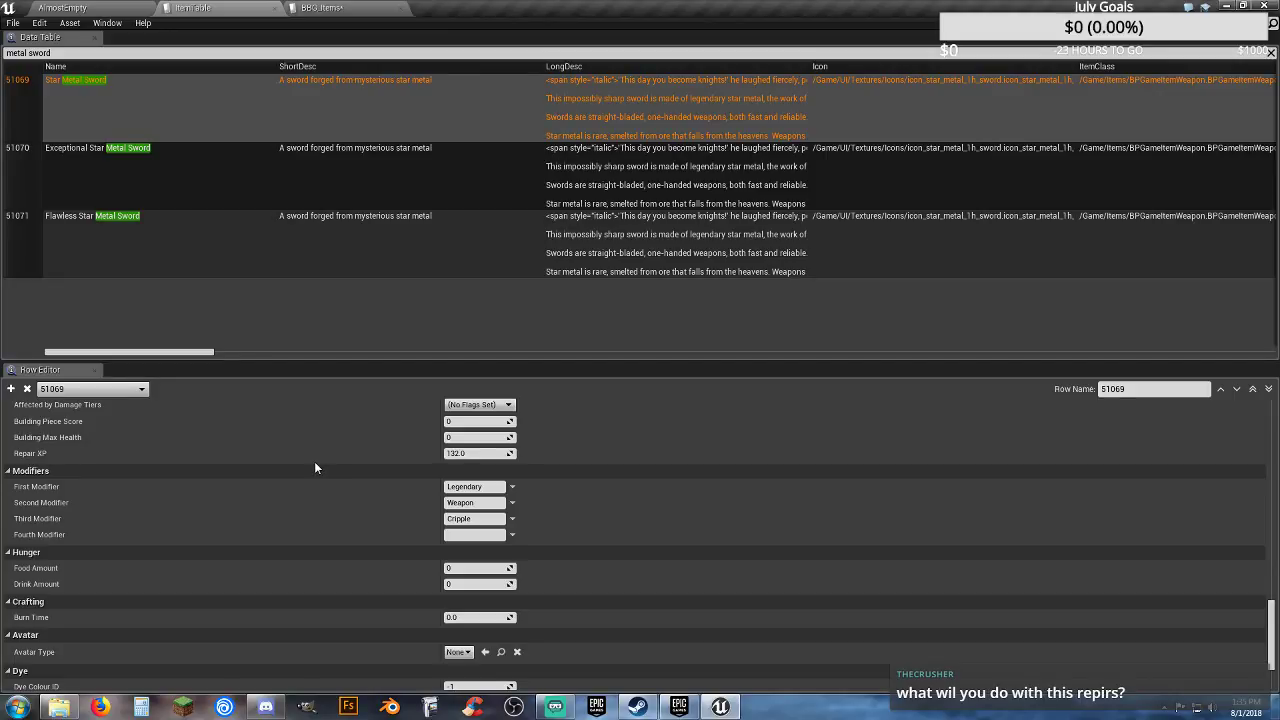
# Step: Review the durability and repair item settings of the Star Metal Sword and of the new BBG_Items row
pyautogui.scroll(3, 276, 456)
pyautogui.scroll(7, 281, 461)
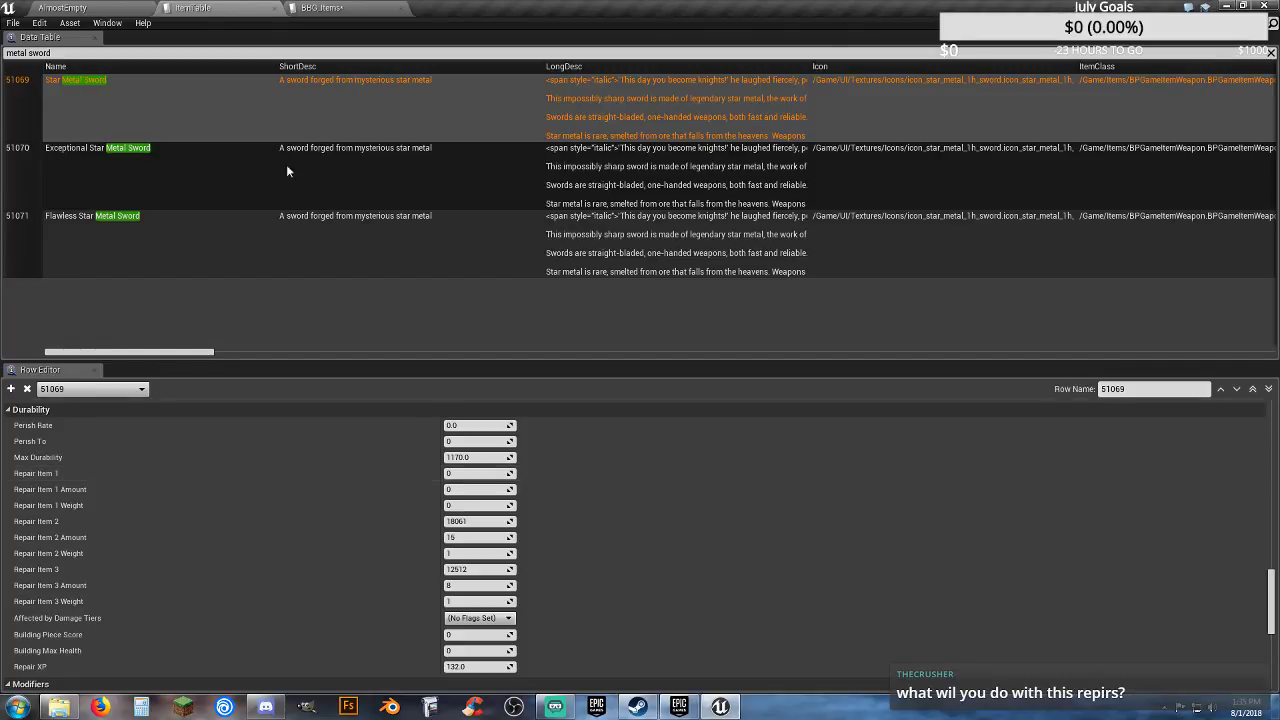
pyautogui.click(320, 8)
pyautogui.scroll(5, 322, 497)
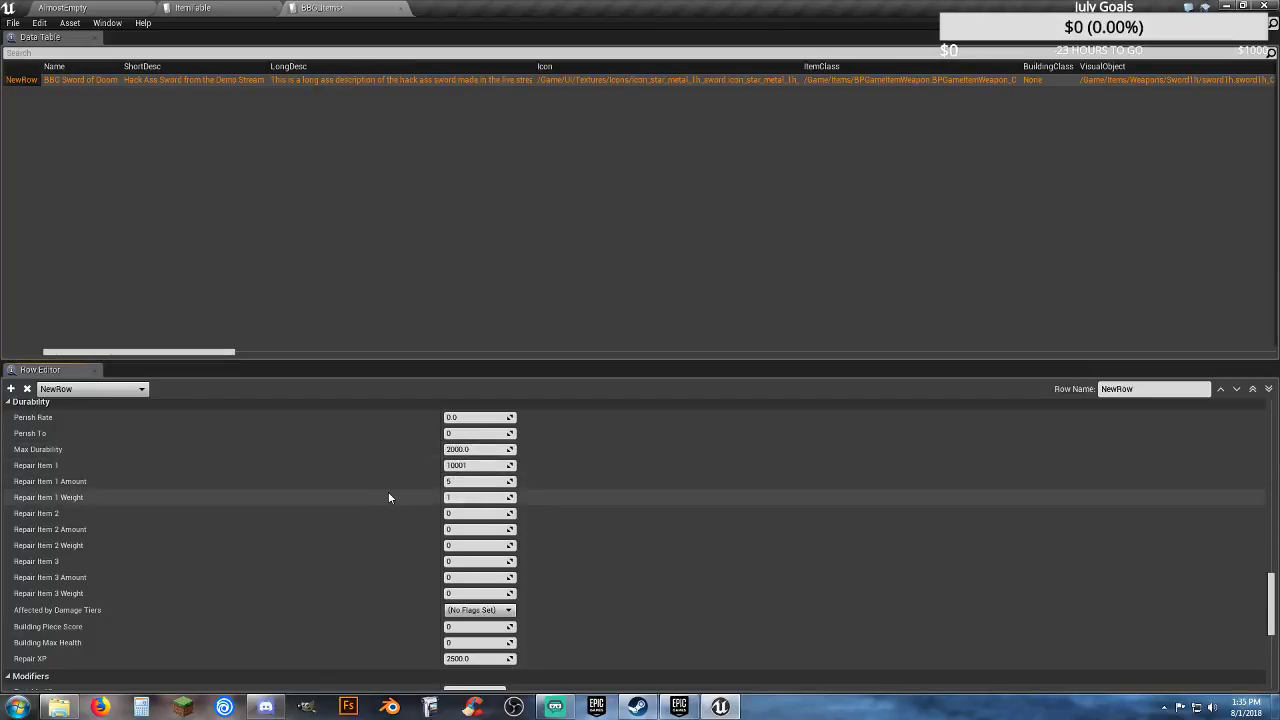
pyautogui.scroll(-5, 366, 490)
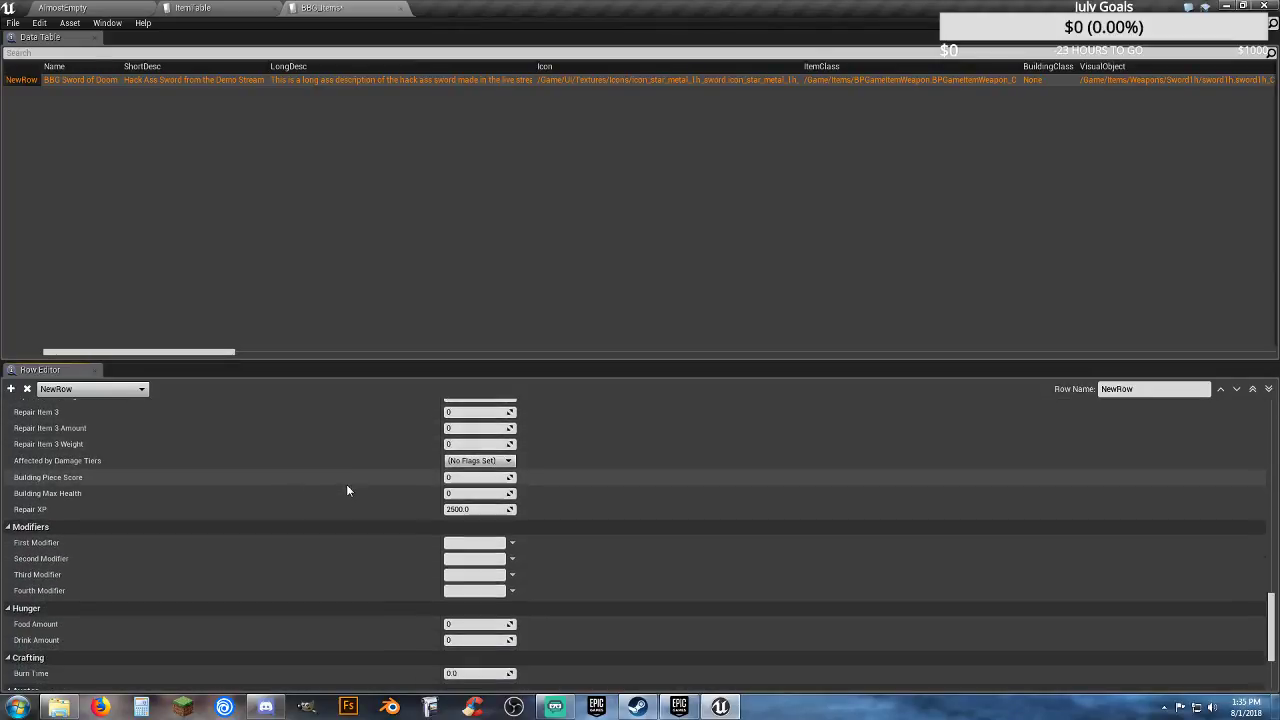
pyautogui.scroll(-1, 326, 483)
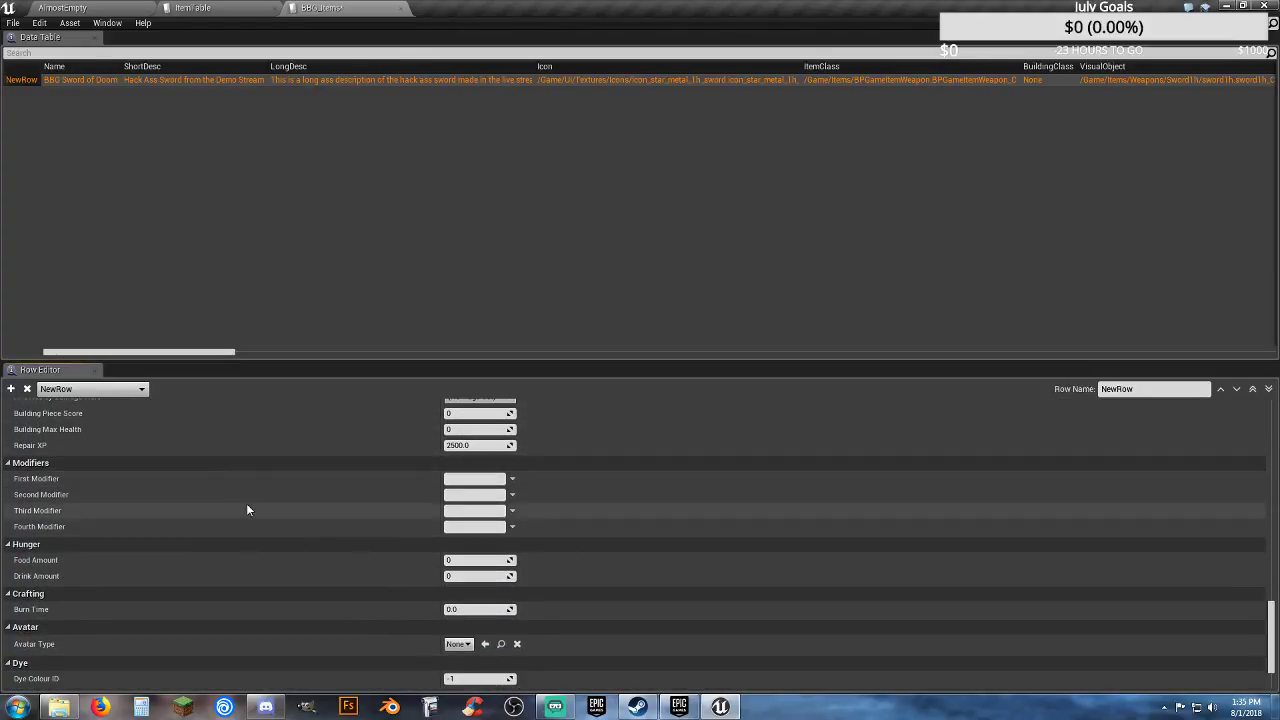
# Step: Examine the Star Metal Sword's remaining ItemTable sections, from Modifiers through Hunger, Crafting, Avatar, Dye and War Paint to Meta
pyautogui.click(192, 8)
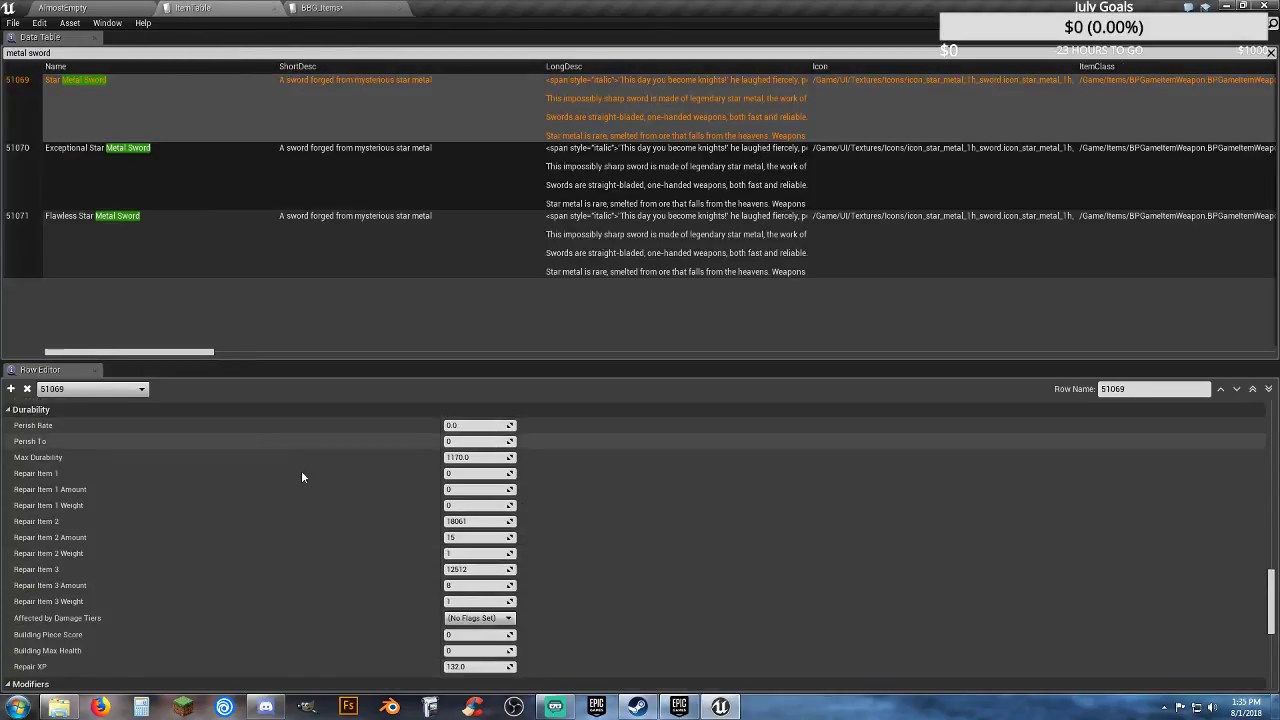
pyautogui.scroll(-3, 320, 490)
pyautogui.scroll(-3, 333, 509)
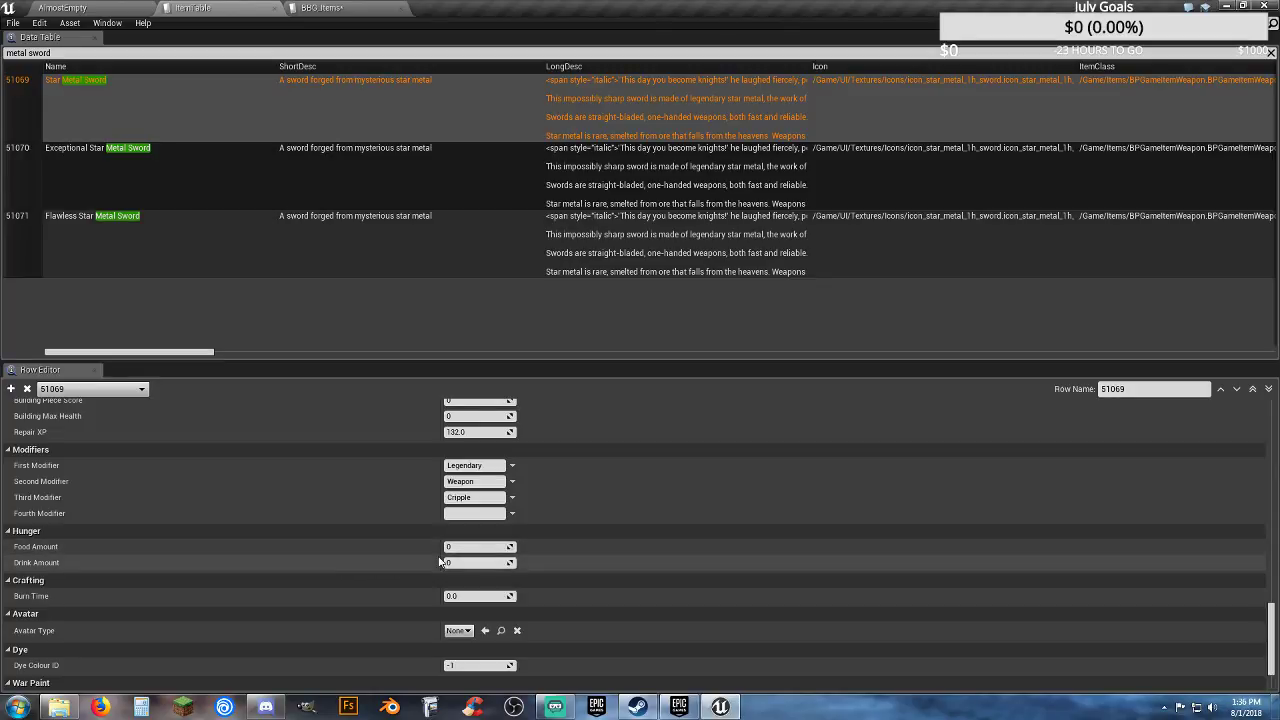
pyautogui.scroll(-3, 347, 575)
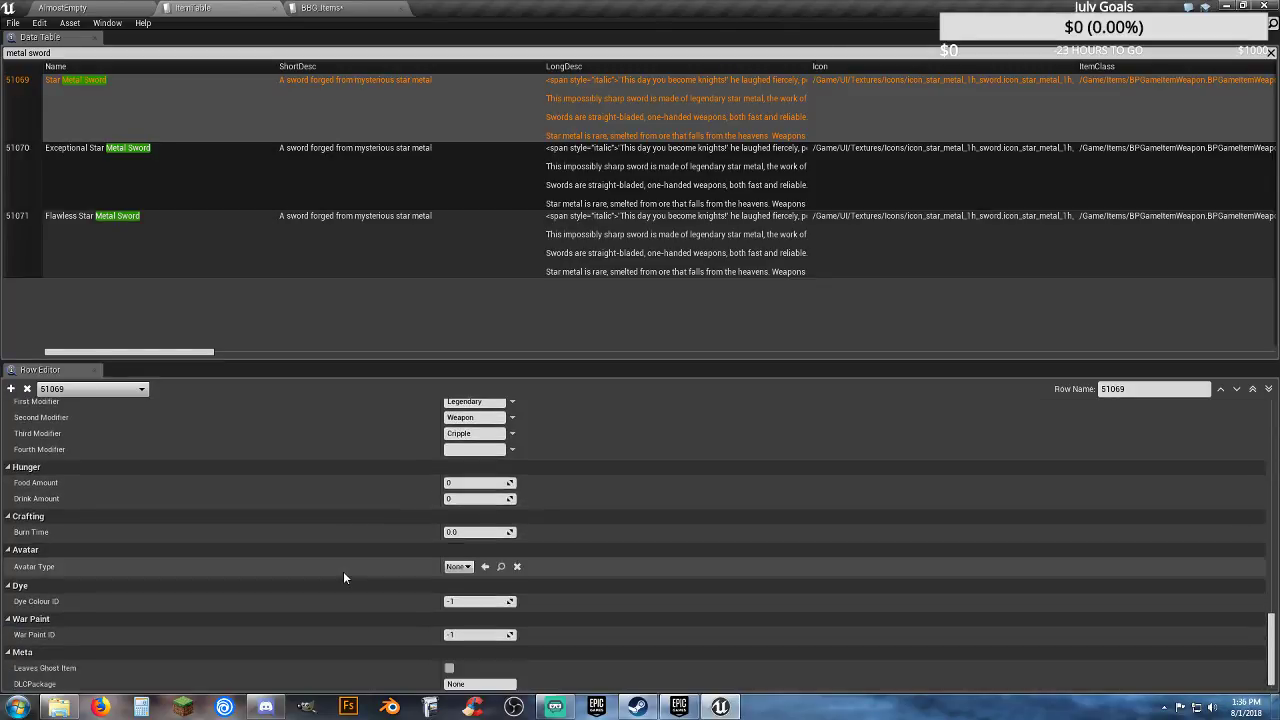
# Step: Search the item table for "dagger" and select the Snakebite row to check its modifiers
pyautogui.scroll(6, 342, 578)
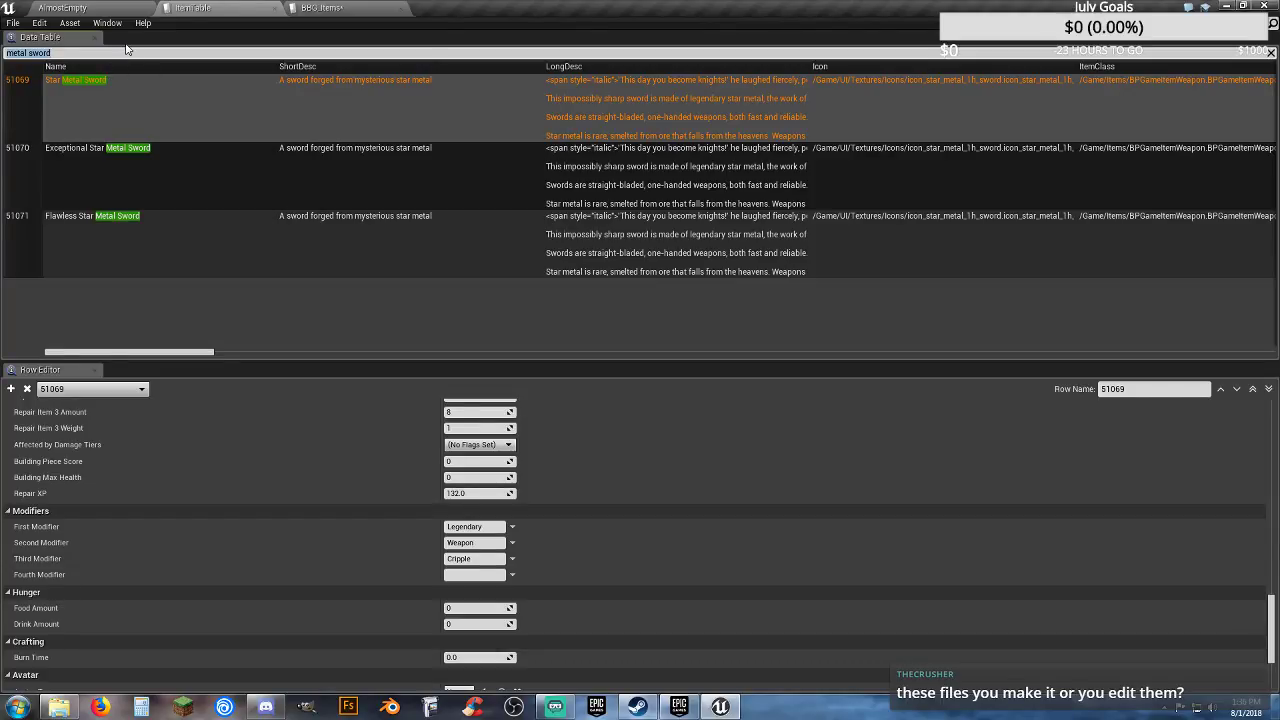
pyautogui.write('dagger')
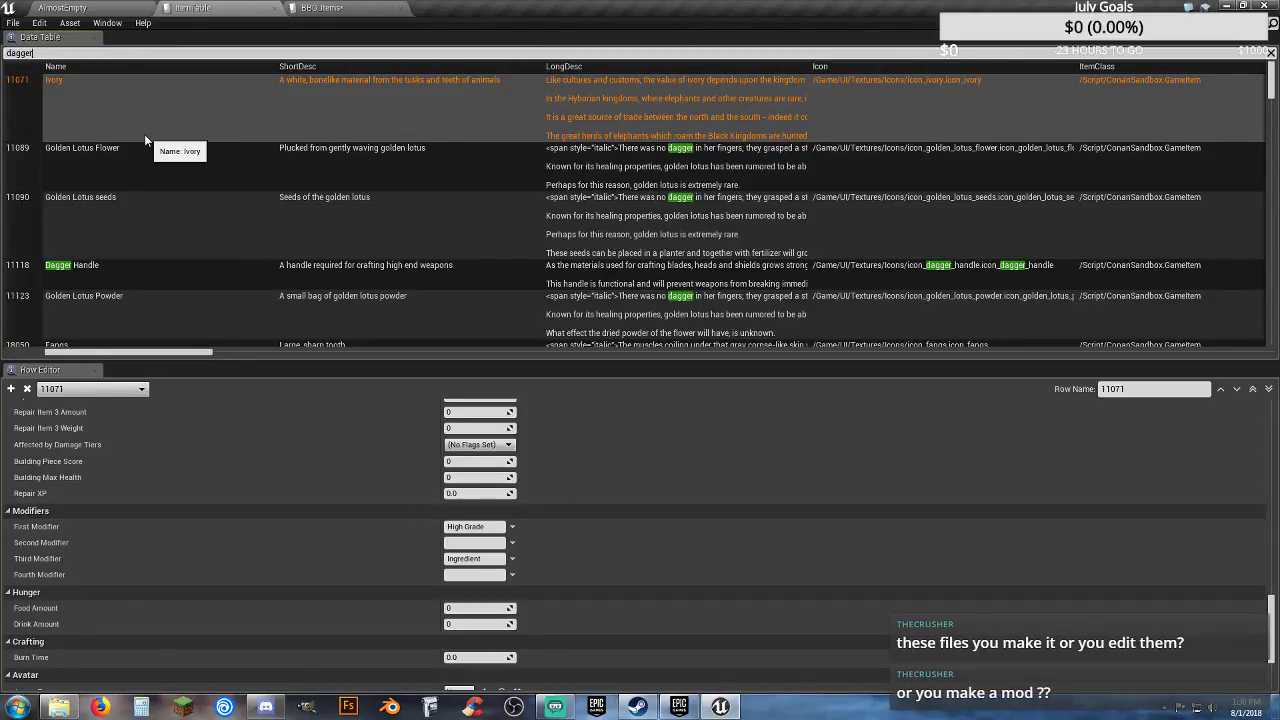
pyautogui.scroll(-4, 142, 140)
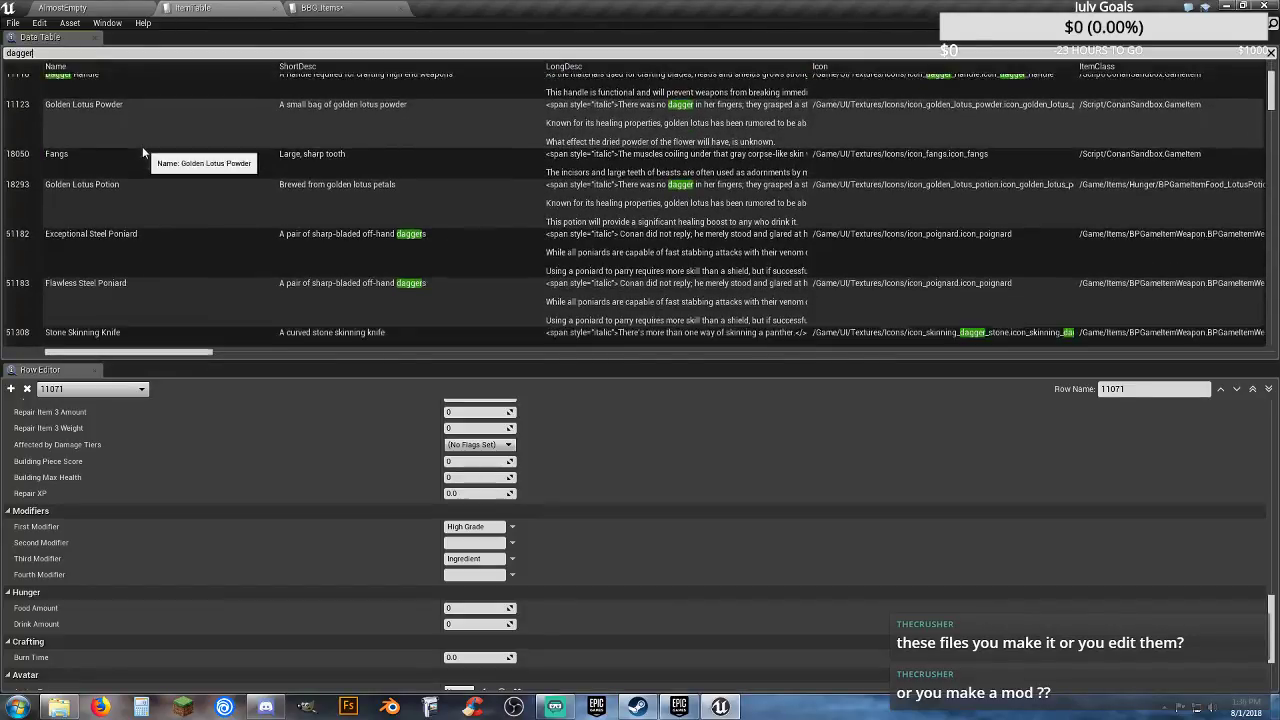
pyautogui.scroll(-3, 144, 146)
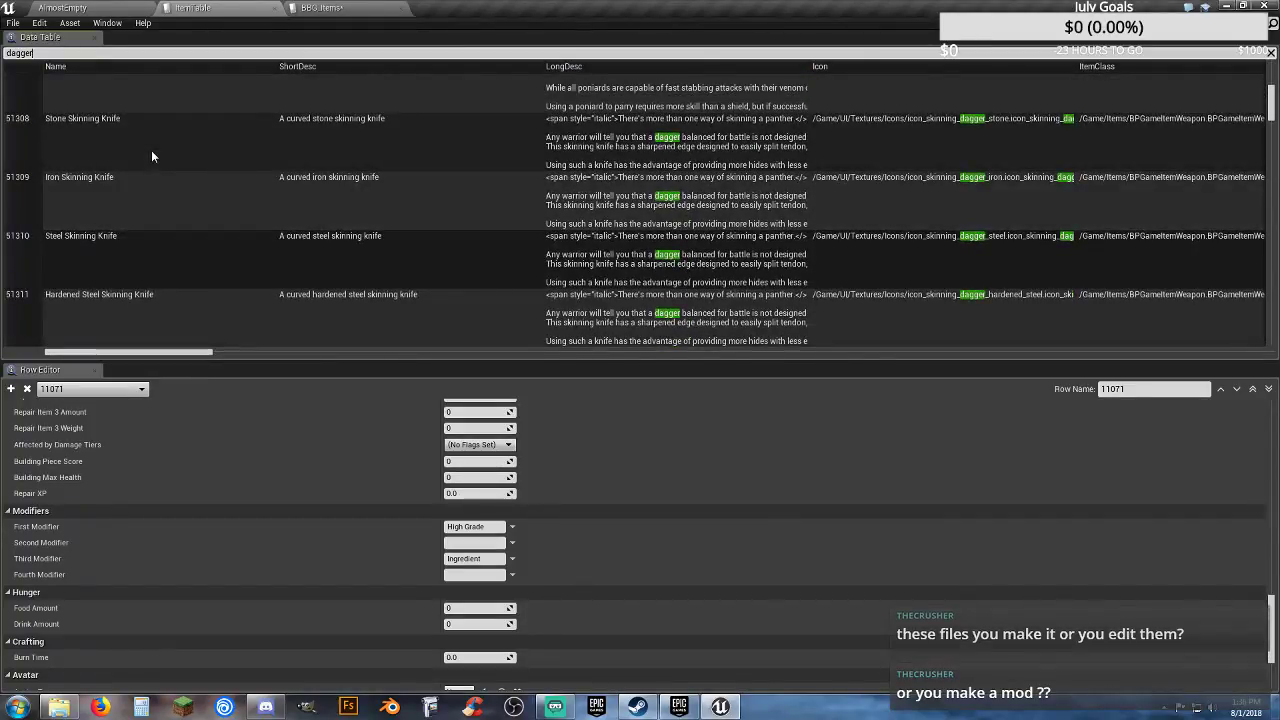
pyautogui.scroll(-2, 151, 150)
pyautogui.scroll(-2, 152, 166)
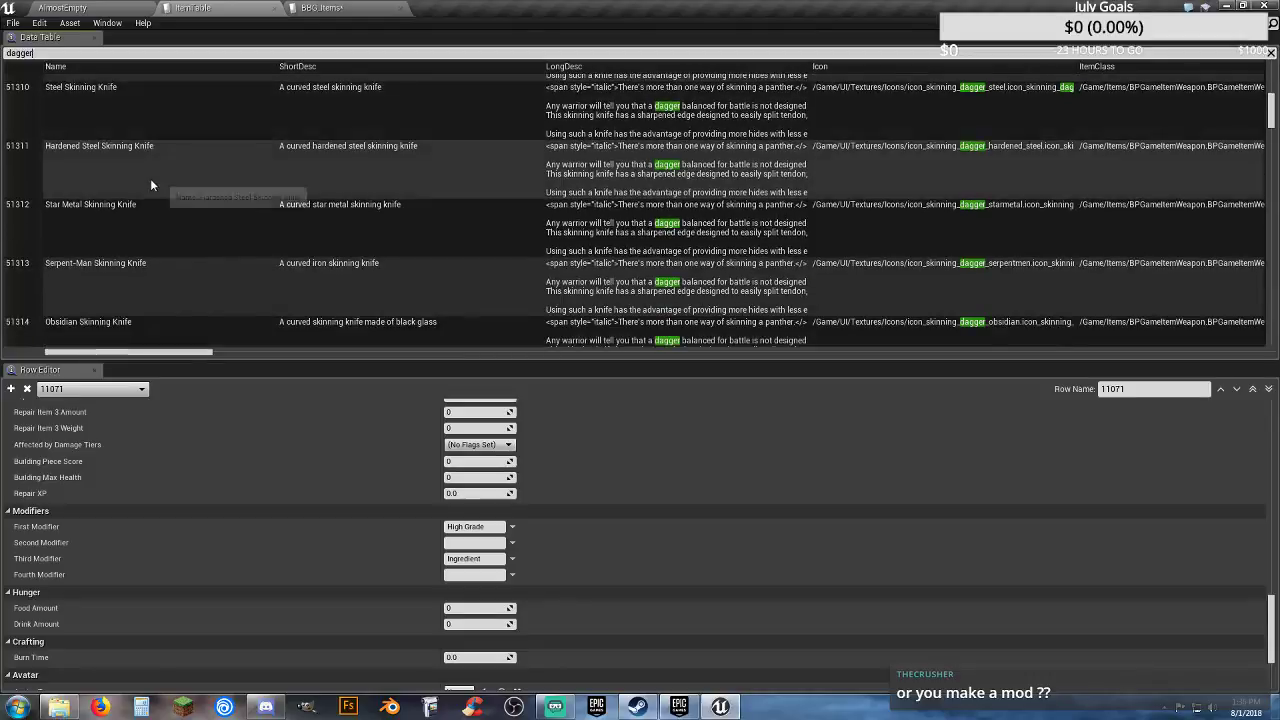
pyautogui.scroll(-5, 151, 184)
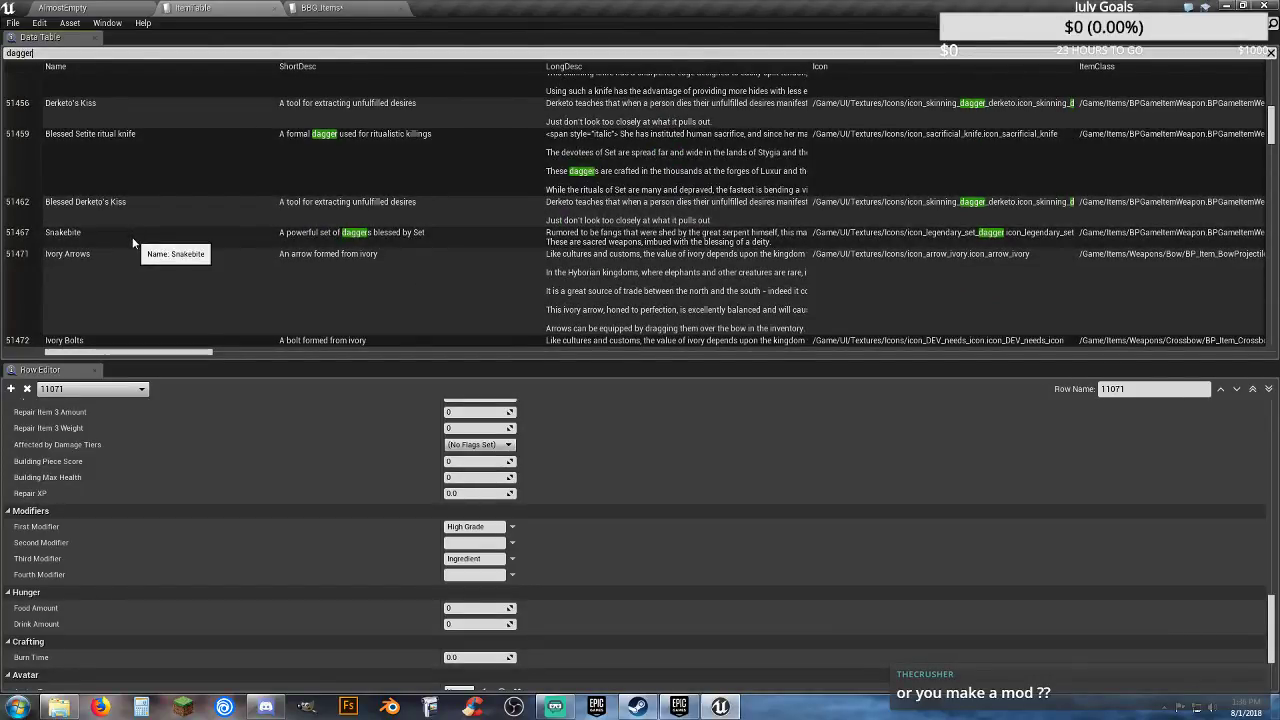
pyautogui.click(70, 233)
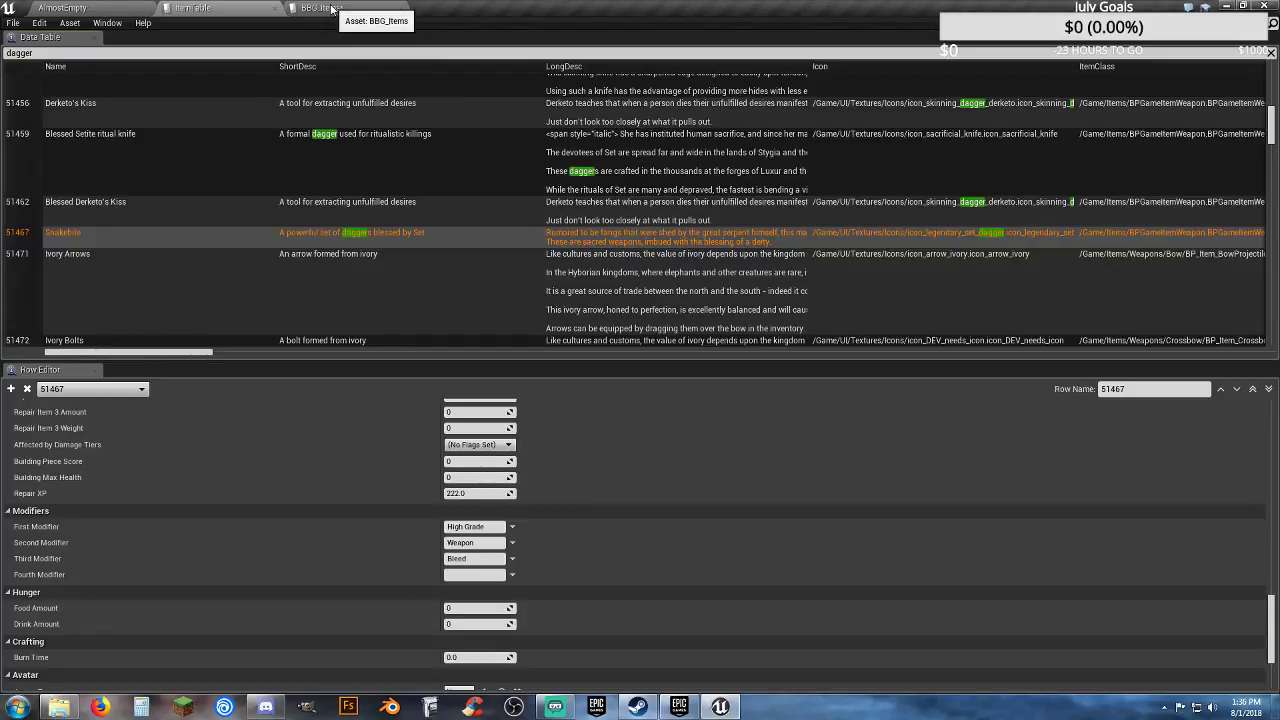
# Step: In the BBG_Items table, set the Second Modifier of BBG Sword of Doom to Weapon
pyautogui.click(333, 9)
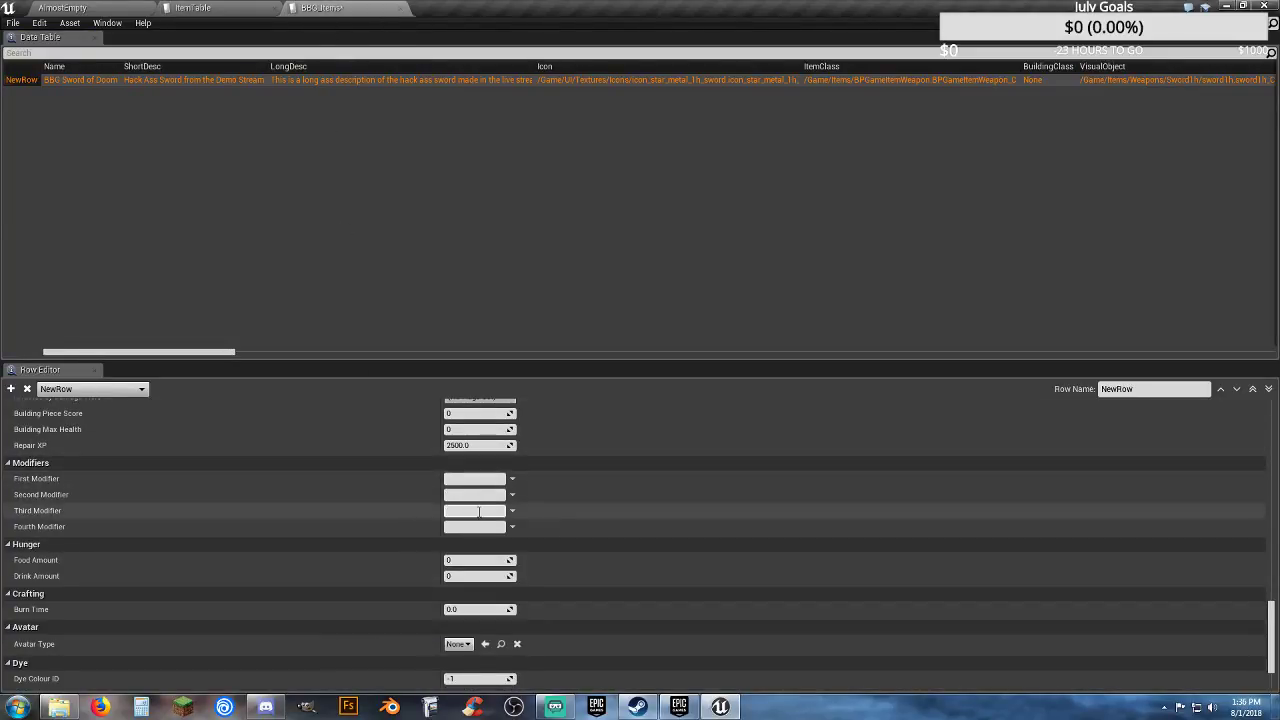
pyautogui.click(238, 10)
pyautogui.click(333, 9)
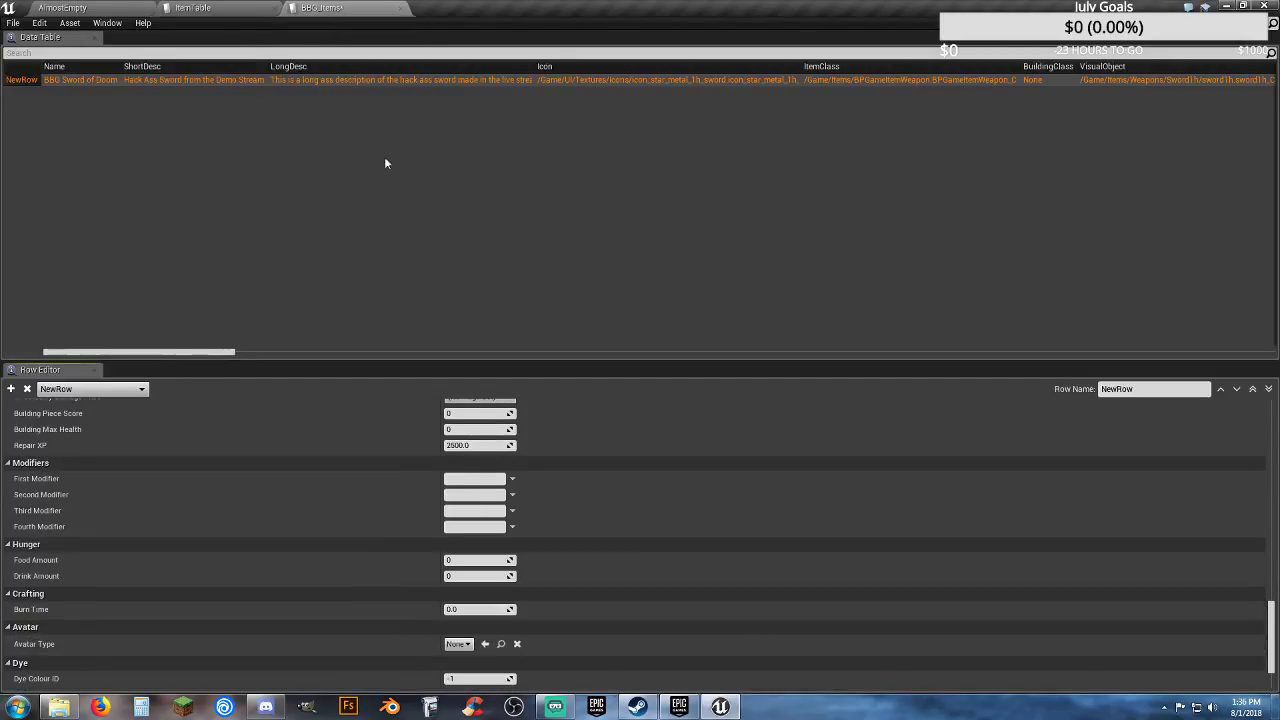
pyautogui.click(470, 495)
pyautogui.write('Weapon')
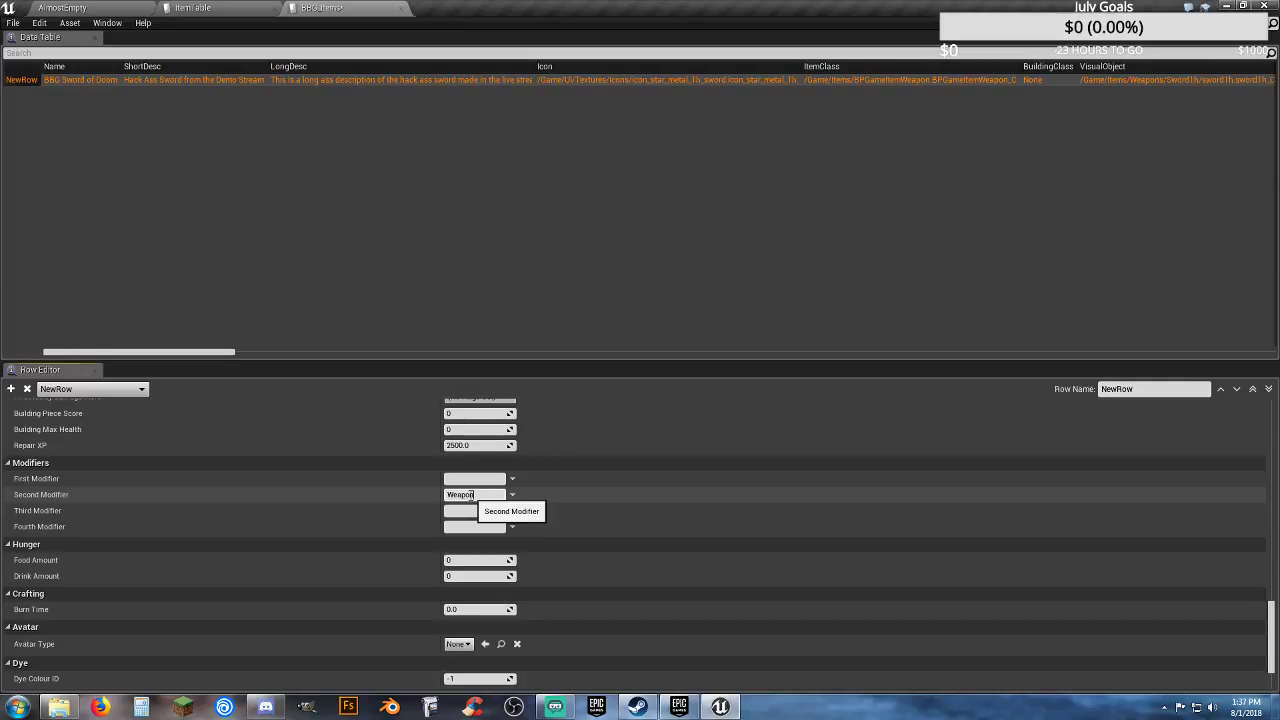
pyautogui.press('Return')
# Step: Set the sword's Third Modifier to Bleed and its Fourth Modifier to Cripple, using the Snakebite row in ItemTable as reference
pyautogui.click(210, 9)
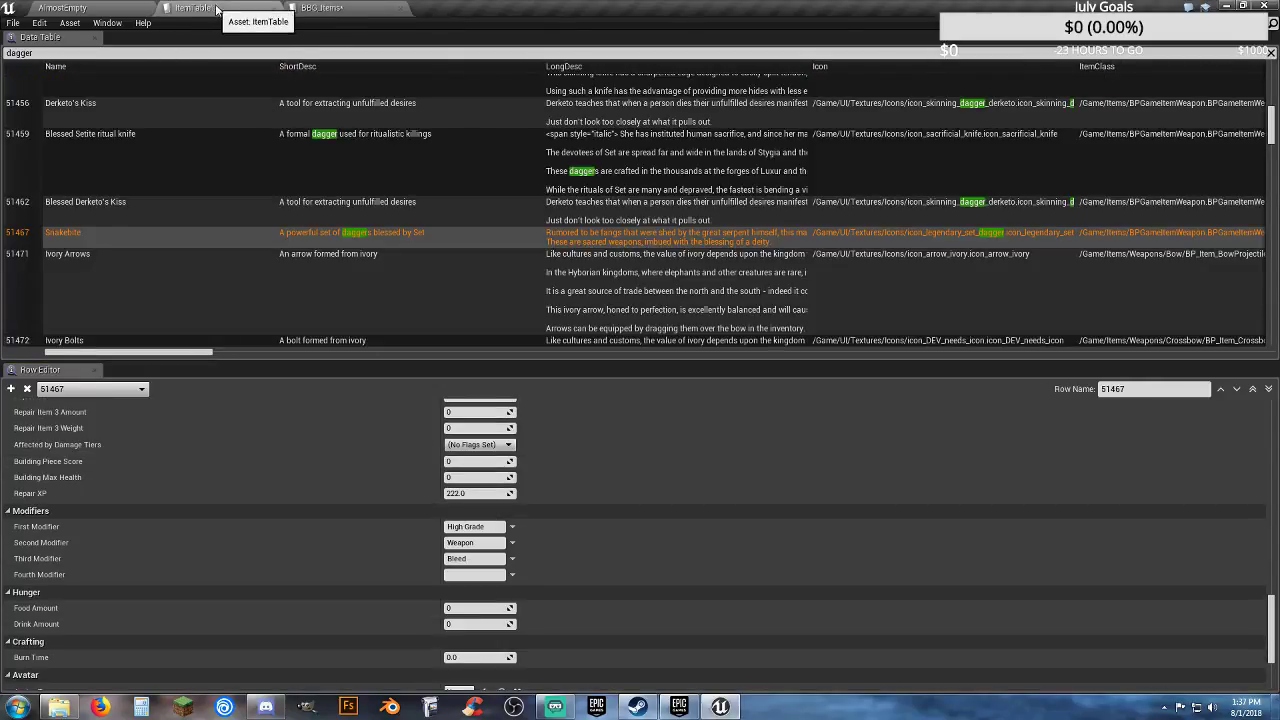
pyautogui.click(325, 8)
pyautogui.click(456, 510)
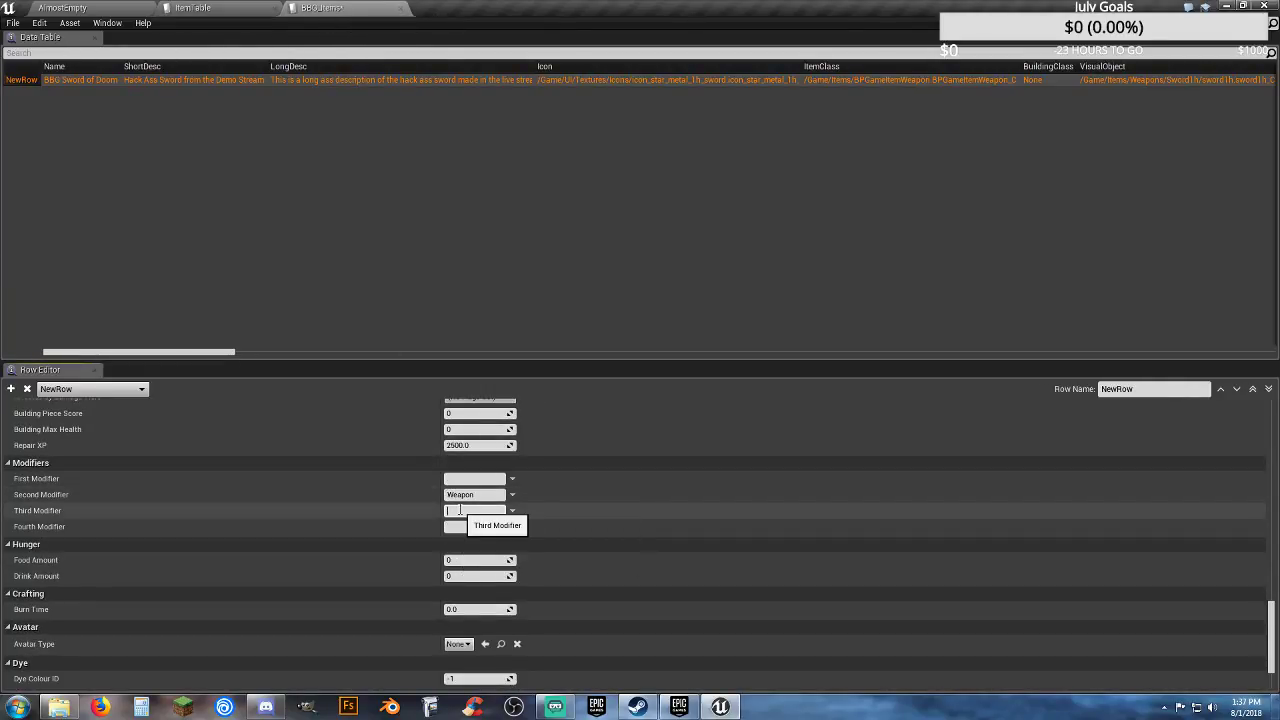
pyautogui.write('Bles')
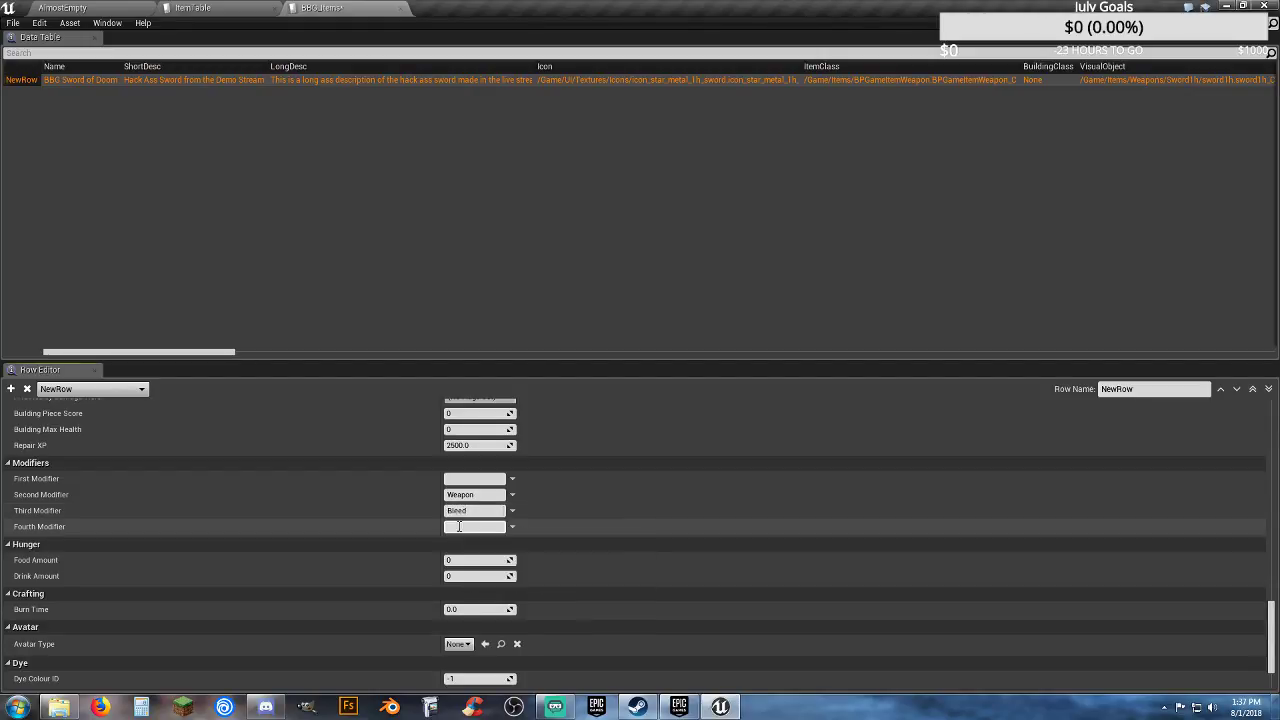
pyautogui.press('Tab')
pyautogui.write('Cripple')
# Step: Search ItemTable for "sword" and for "metal s" to find a reference value for the First Modifier
pyautogui.click(474, 478)
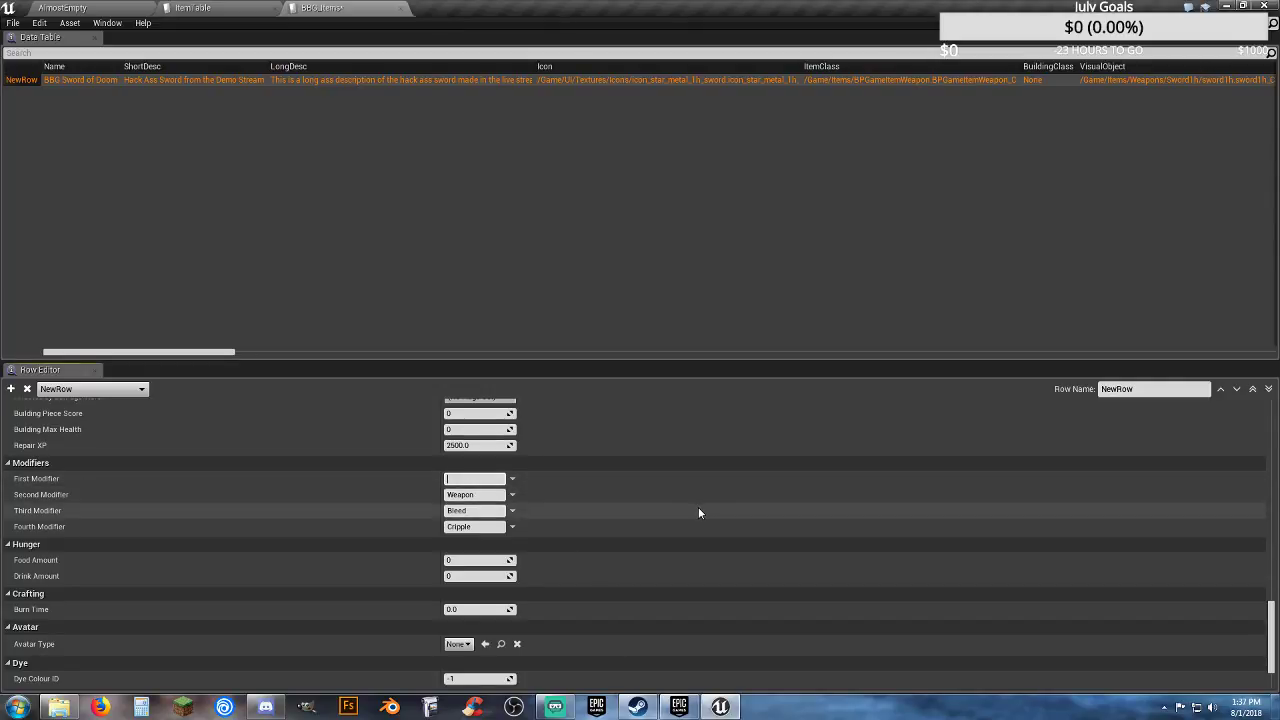
pyautogui.click(213, 12)
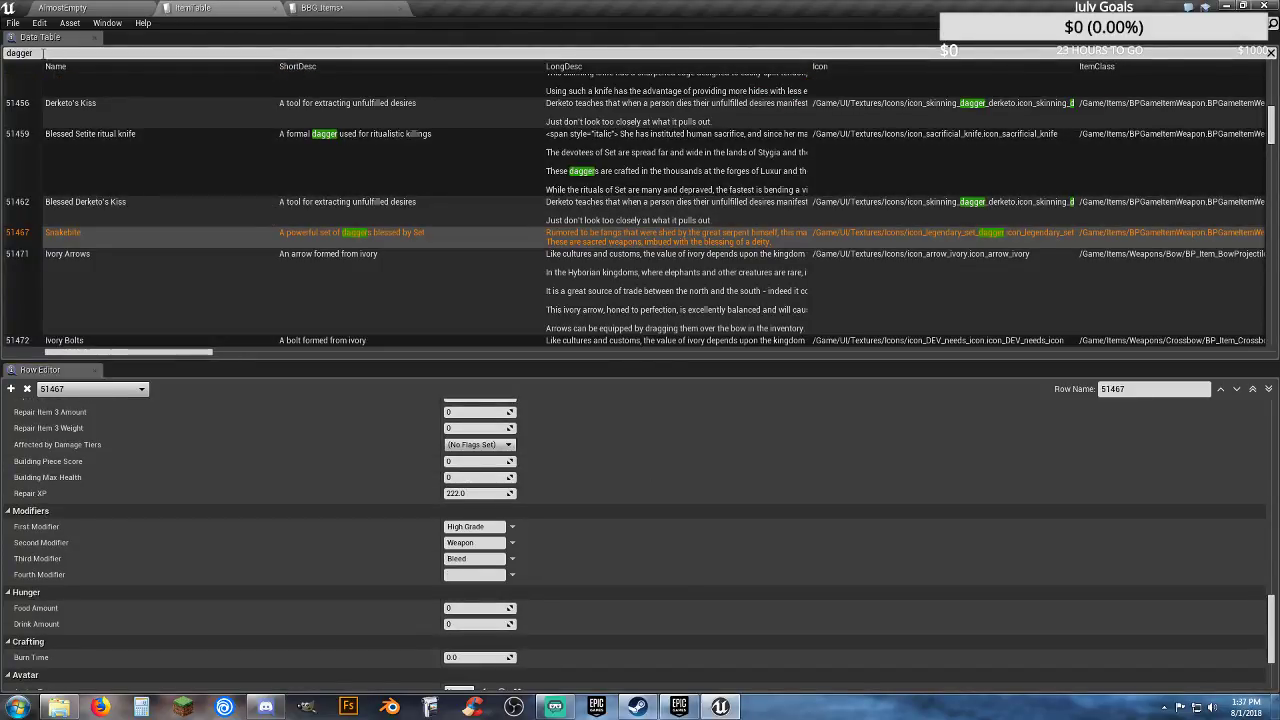
pyautogui.click(43, 53)
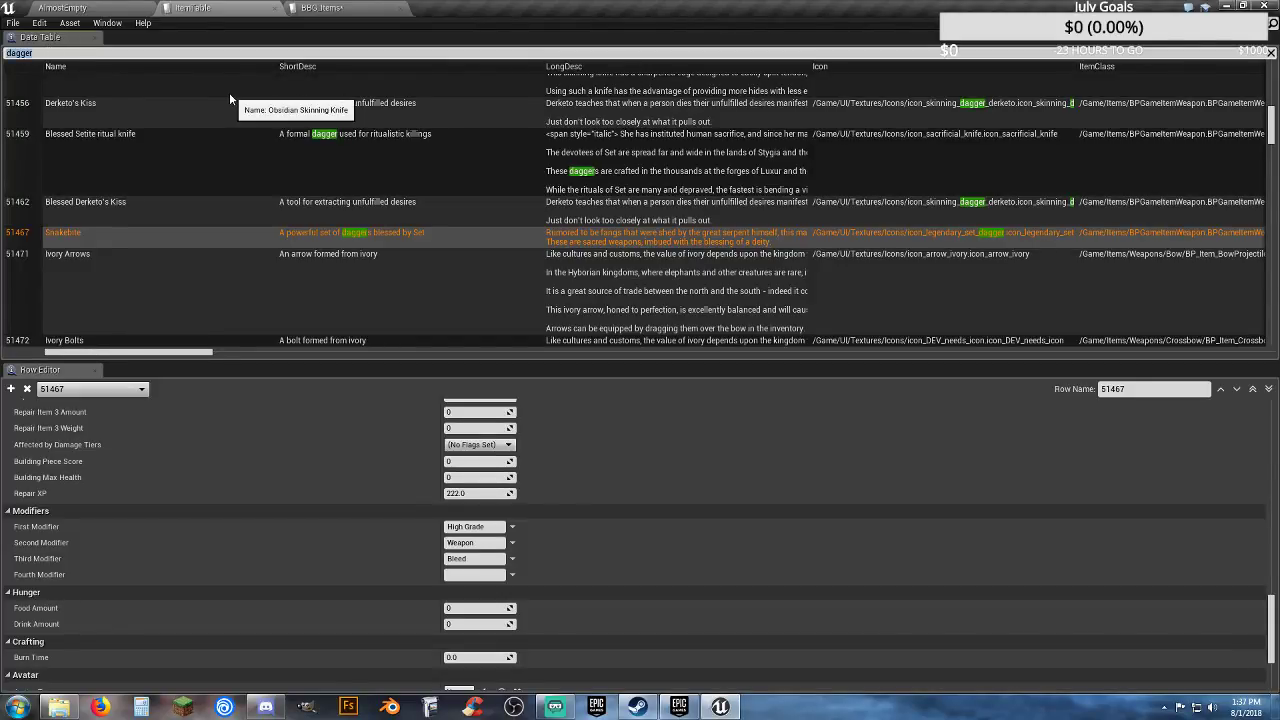
pyautogui.hotkey('ctrl', 'a')
pyautogui.write('sword')
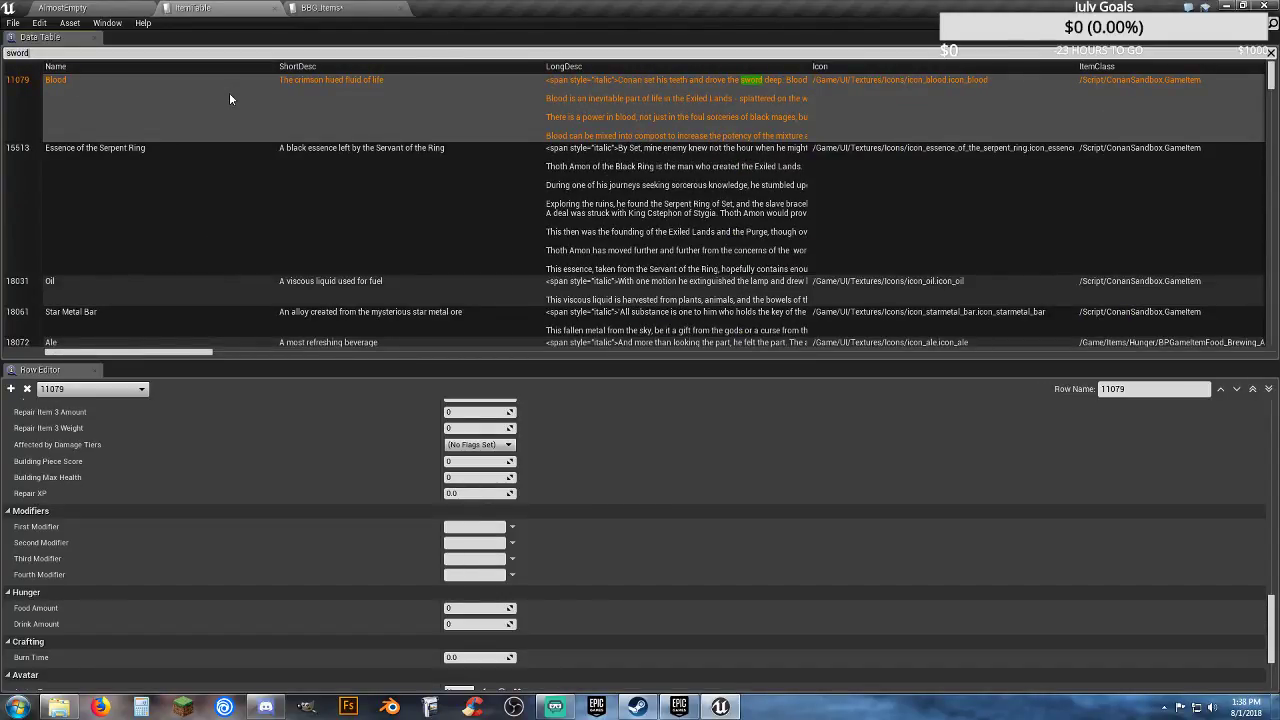
pyautogui.press('BackSpace')
pyautogui.press('BackSpace')
pyautogui.press('BackSpace')
pyautogui.press('BackSpace')
pyautogui.press('BackSpace')
pyautogui.write('metal s')
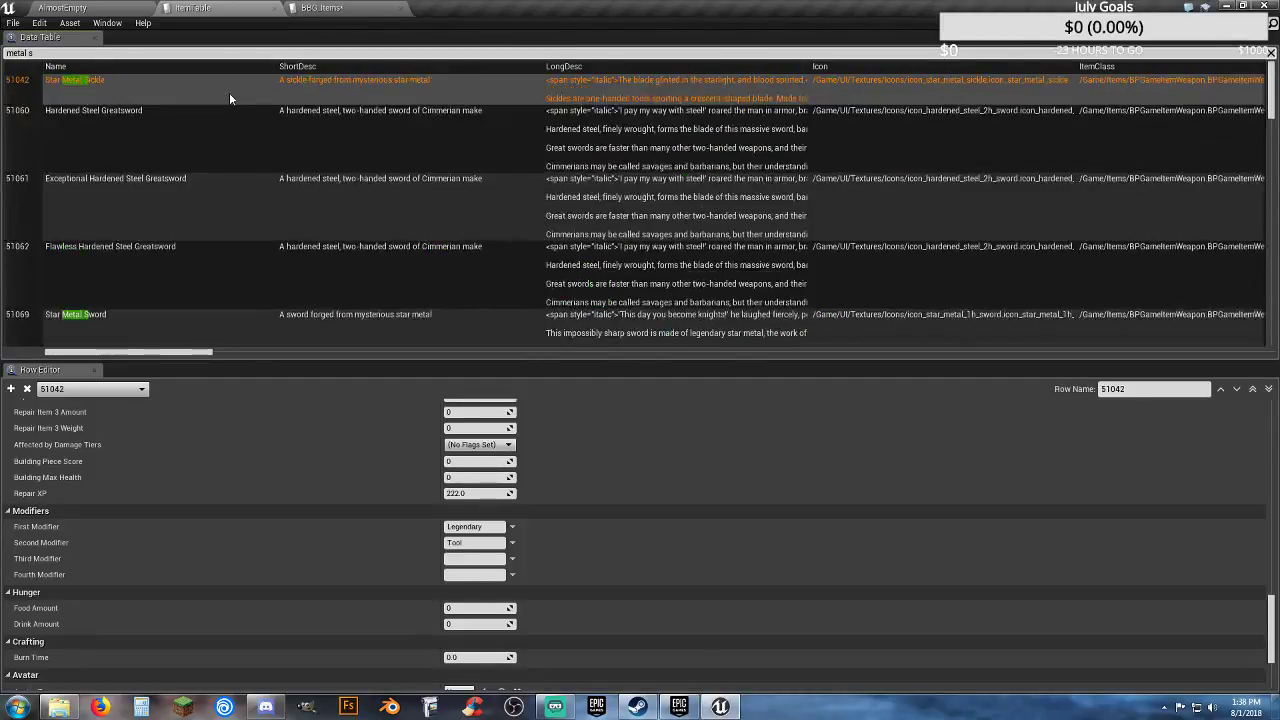
# Step: Search ItemTable for "iron sword" and check the First Modifier of the Two-Handed Iron Sword
pyautogui.press('BackSpace')
pyautogui.press('BackSpace')
pyautogui.press('BackSpace')
pyautogui.press('BackSpace')
pyautogui.press('BackSpace')
pyautogui.press('BackSpace')
pyautogui.press('BackSpace')
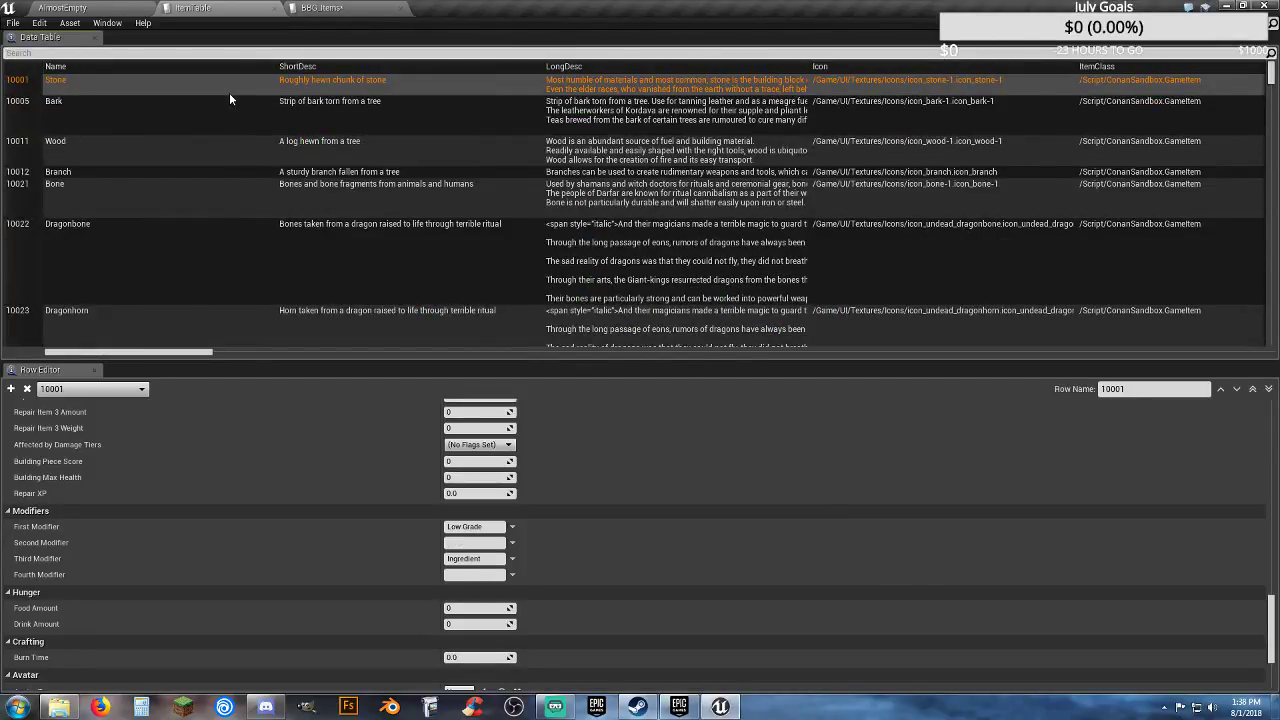
pyautogui.write('iron sword')
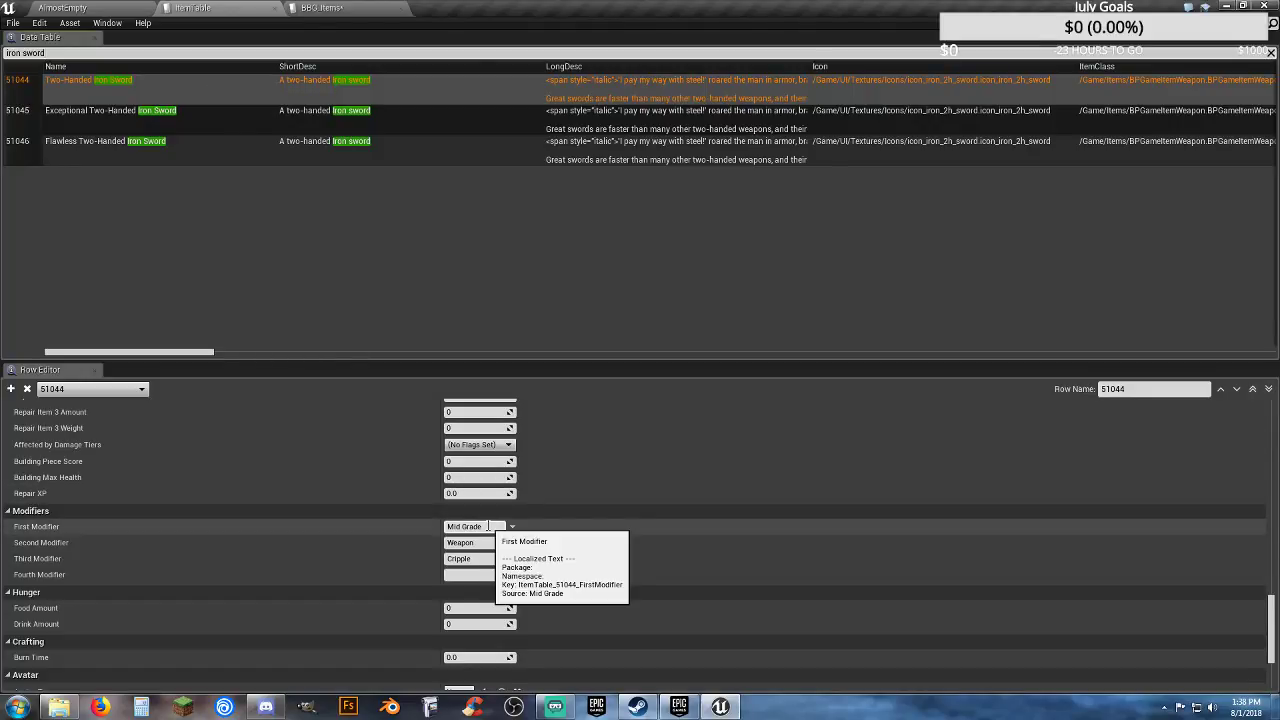
# Step: Set the First Modifier of BBG Sword of Doom to Low Grade, compare it with ItemTable, and close ItemTable
pyautogui.click(338, 8)
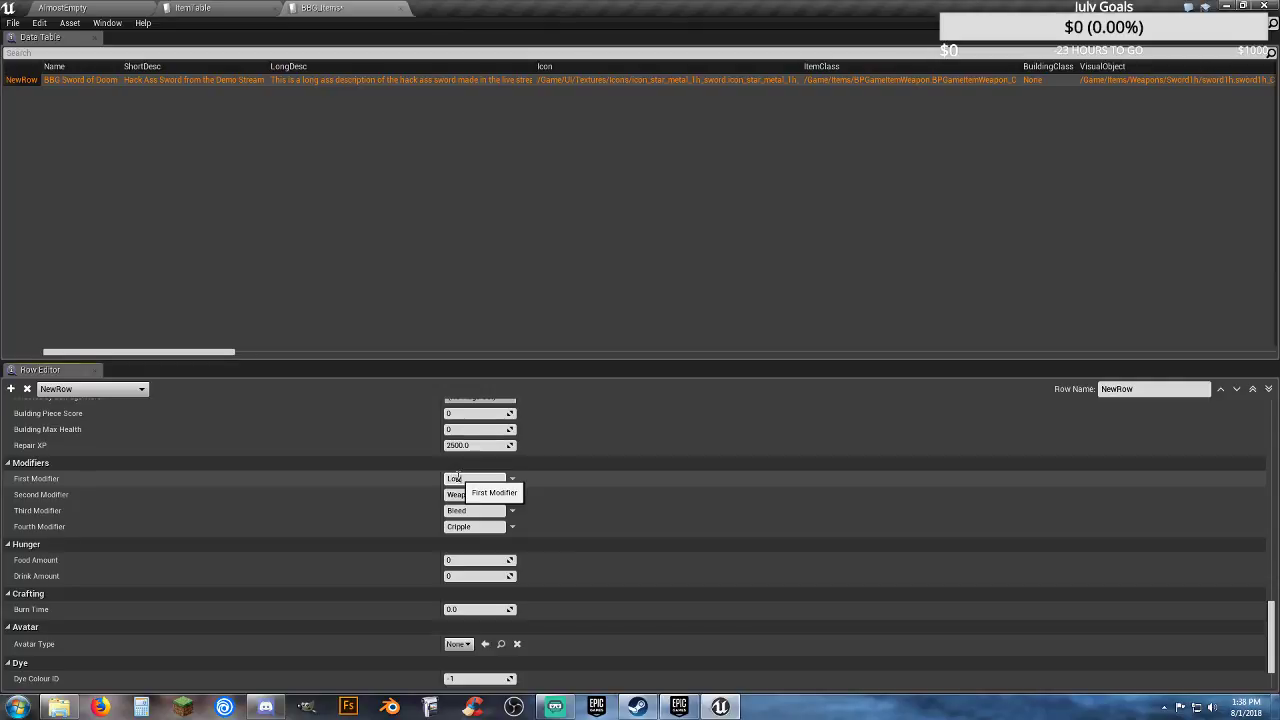
pyautogui.write('Grade')
pyautogui.click(216, 10)
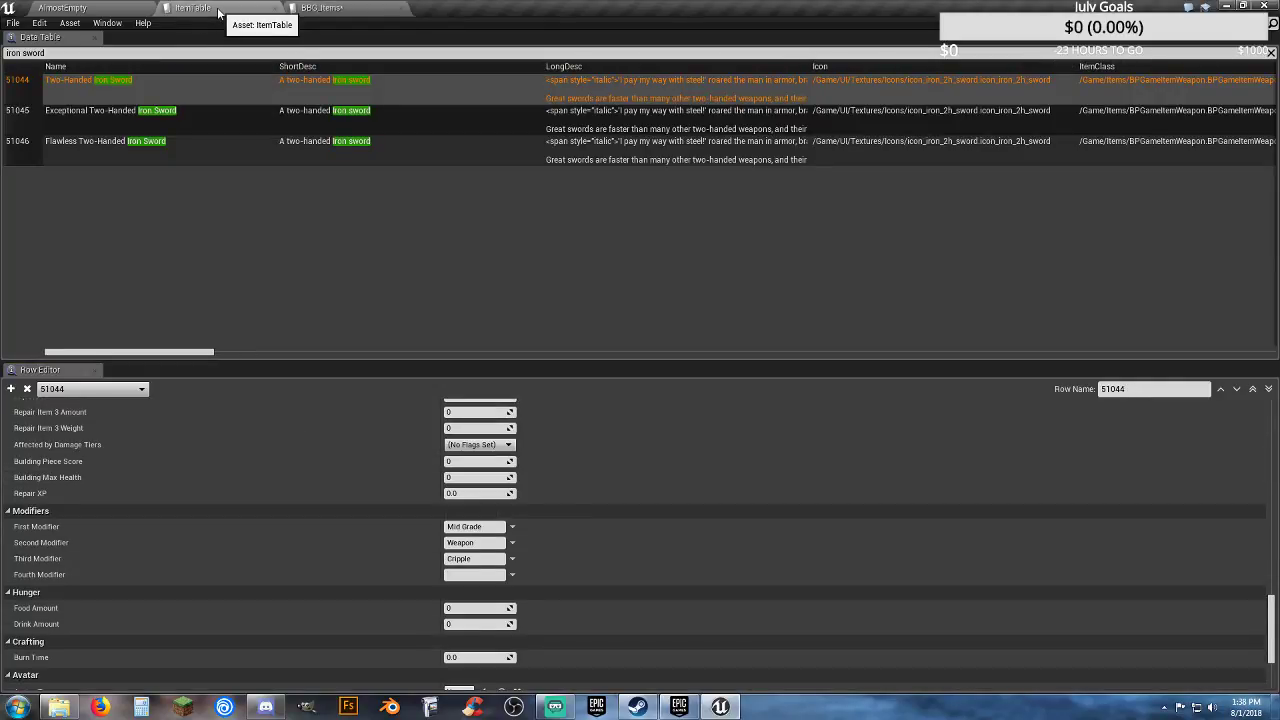
pyautogui.click(340, 10)
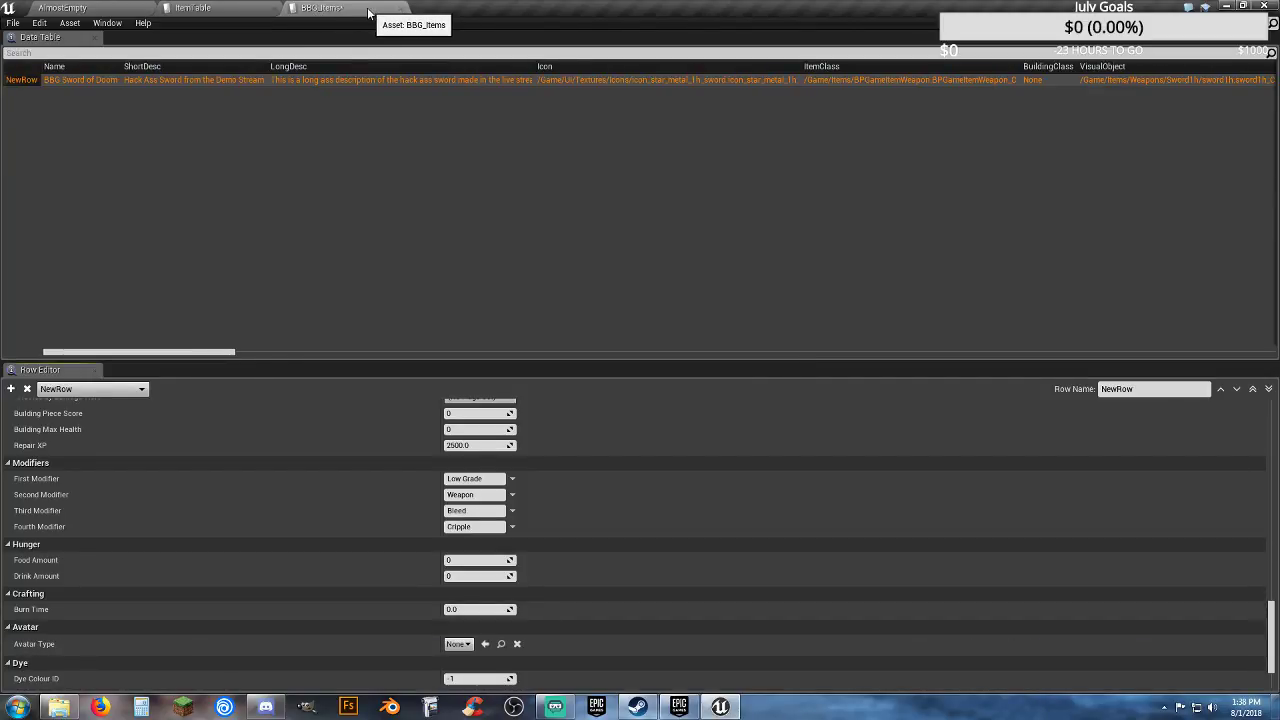
pyautogui.click(236, 10)
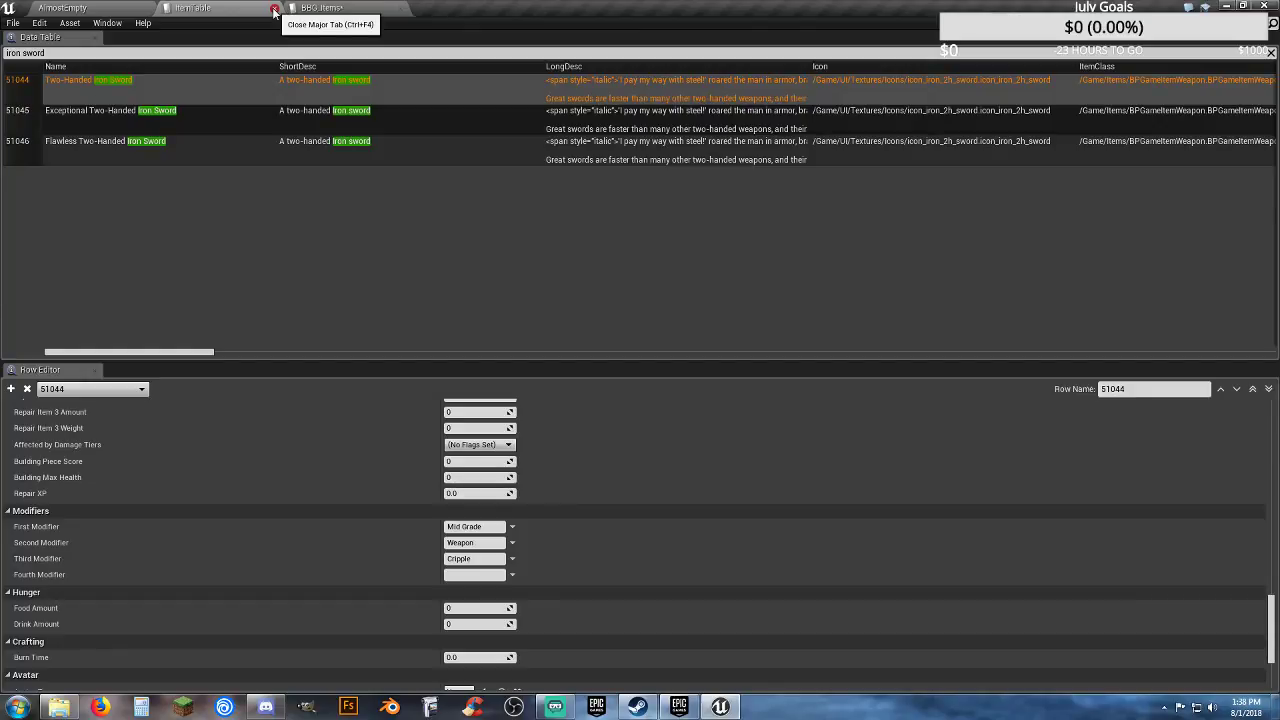
pyautogui.click(274, 10)
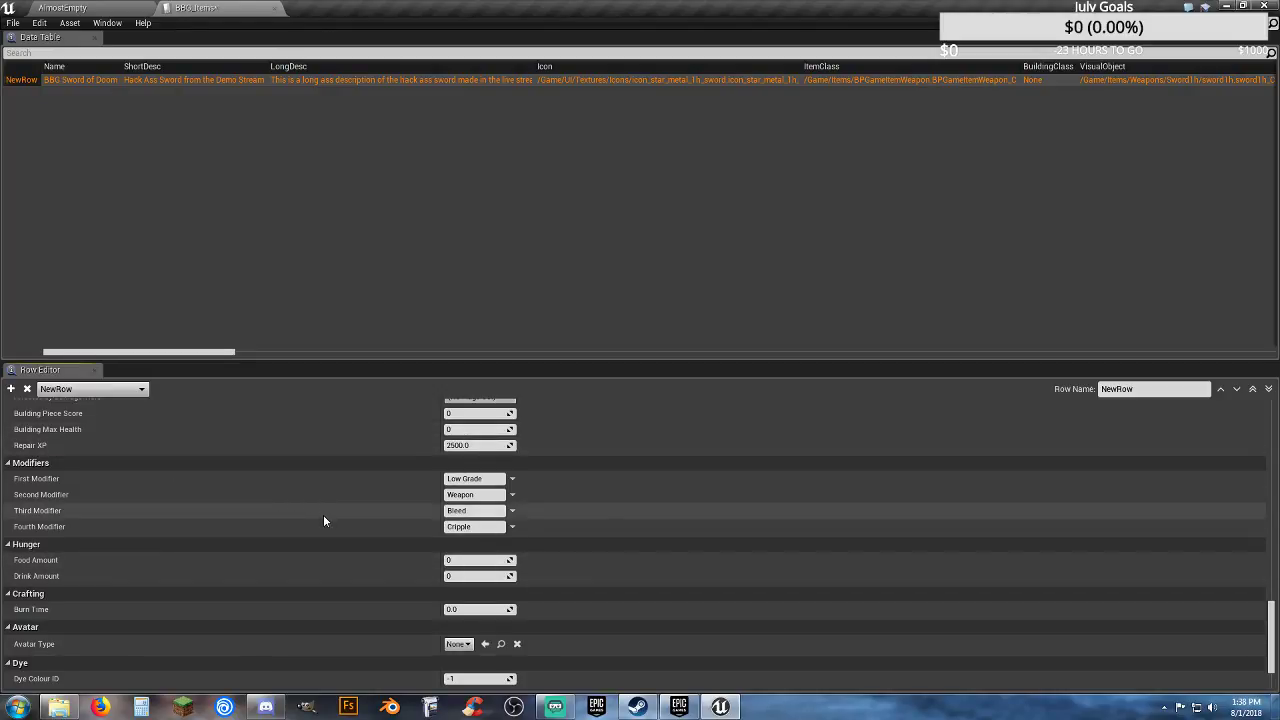
# Step: Rename the BBG Sword of Doom row from NewRow to 867530901
pyautogui.click(1141, 389)
pyautogui.write('8675309')
pyautogui.write('01')
pyautogui.click(1136, 389)
pyautogui.moveTo(1141, 389); pyautogui.dragTo(1092, 390)
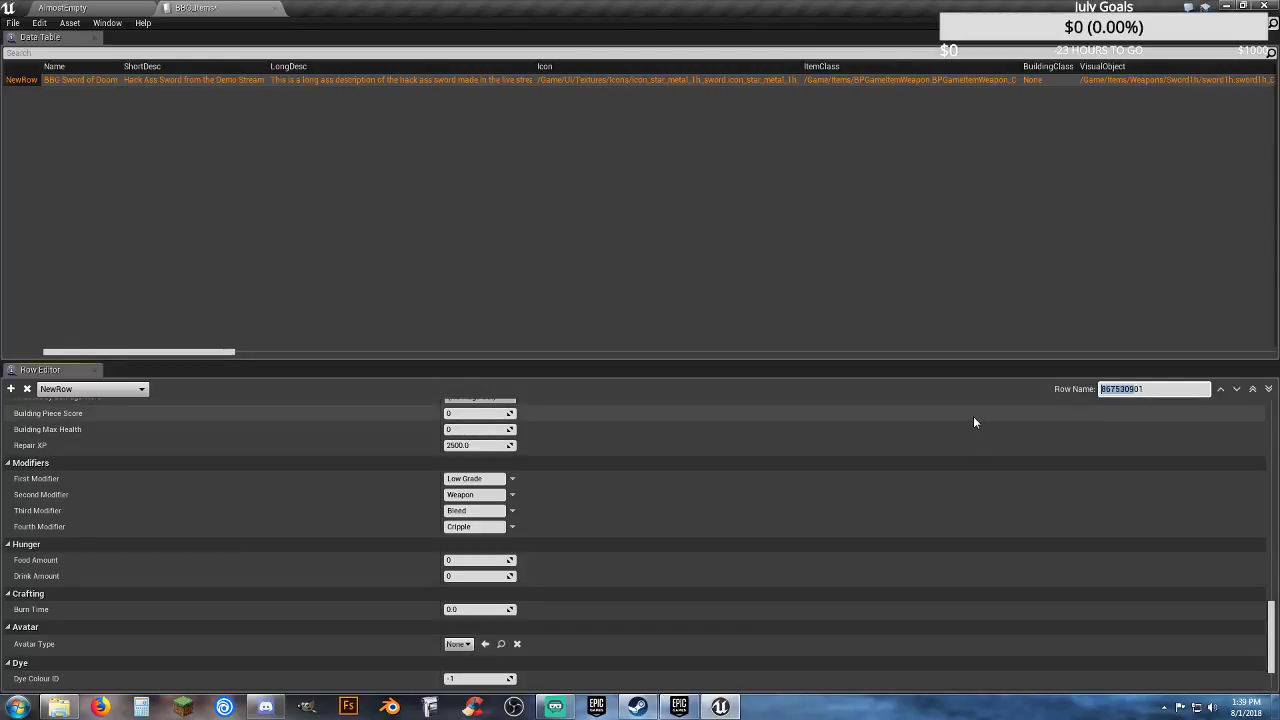
pyautogui.click(900, 424)
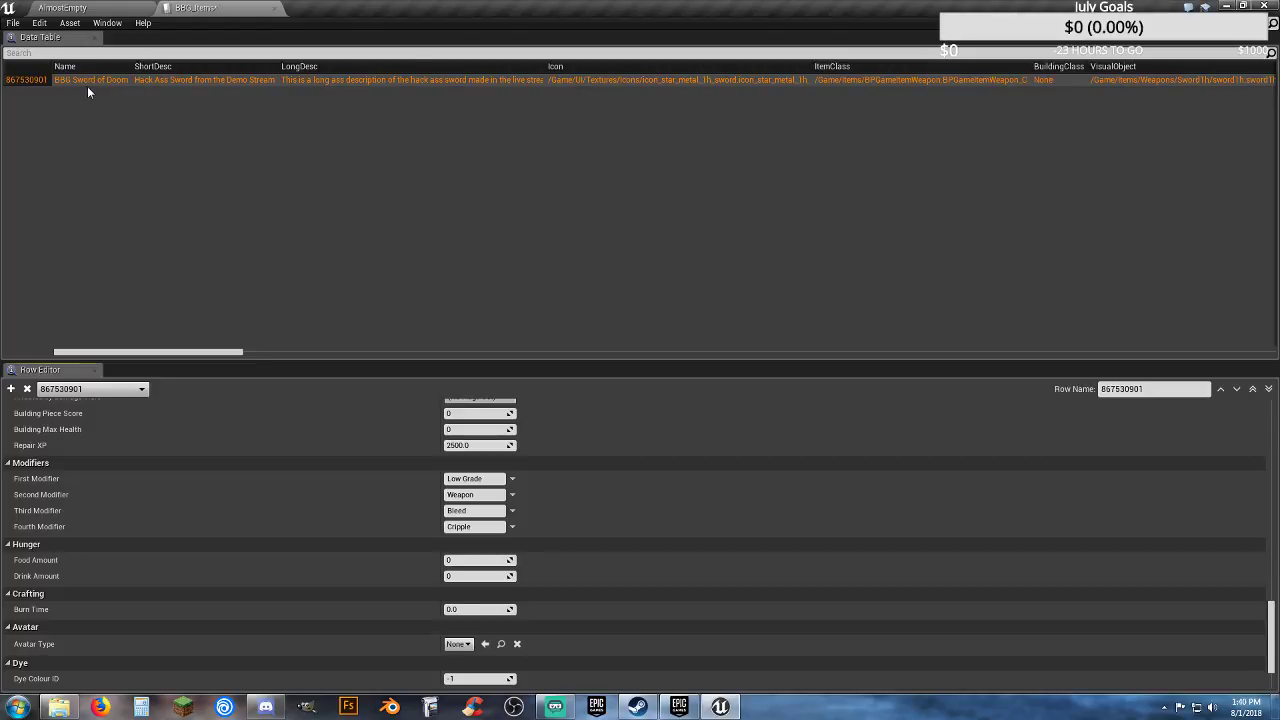
# Step: Check the row's remaining properties down to the Meta section and save the BBG_Items table
pyautogui.scroll(-4, 303, 541)
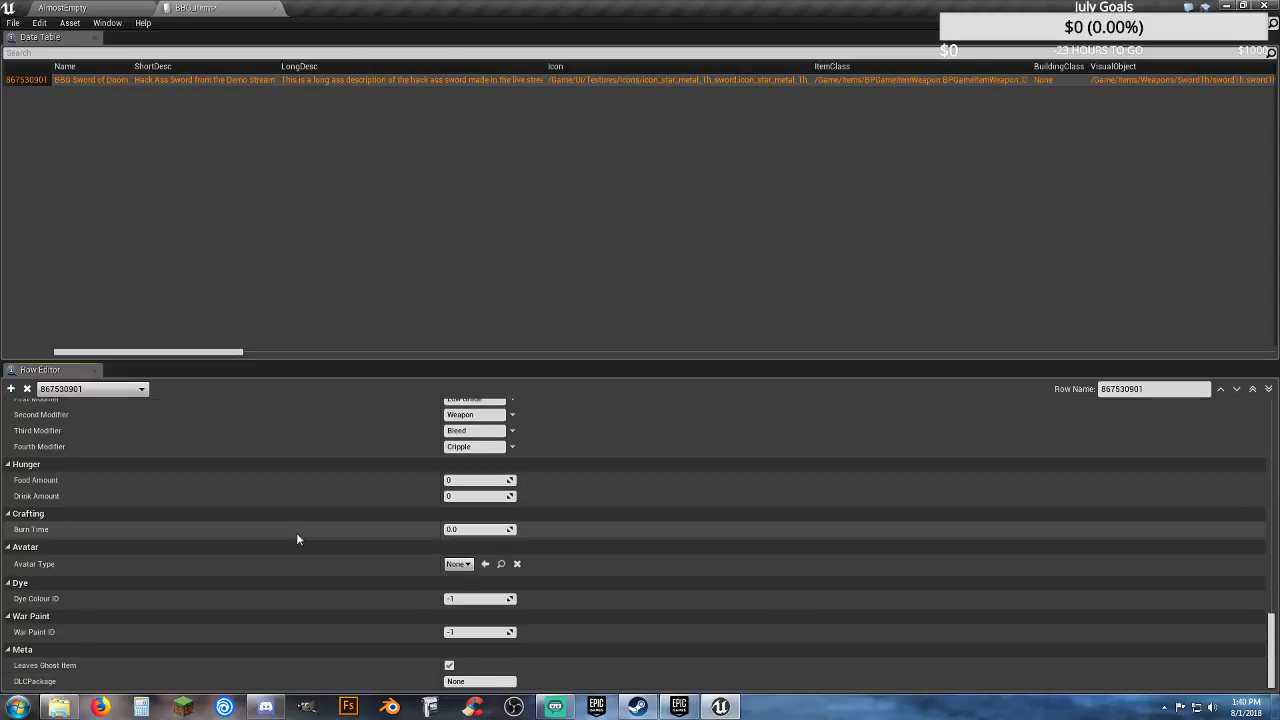
pyautogui.click(13, 22)
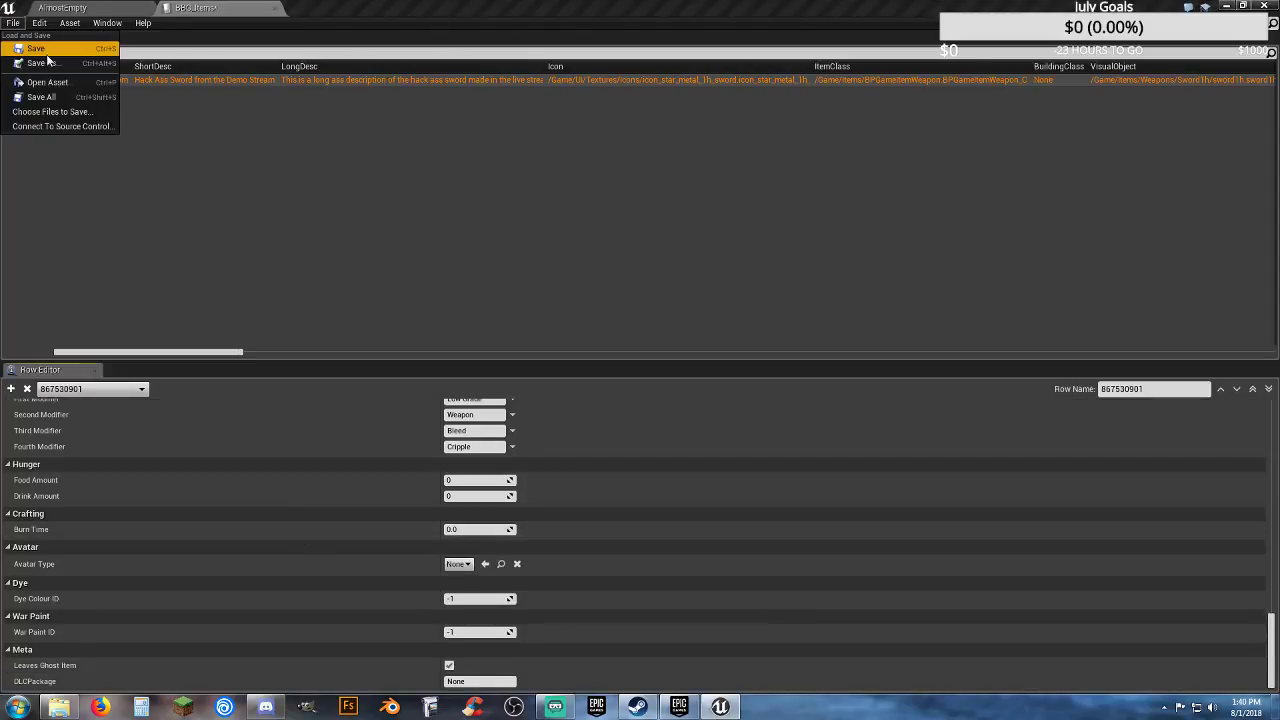
pyautogui.click(36, 49)
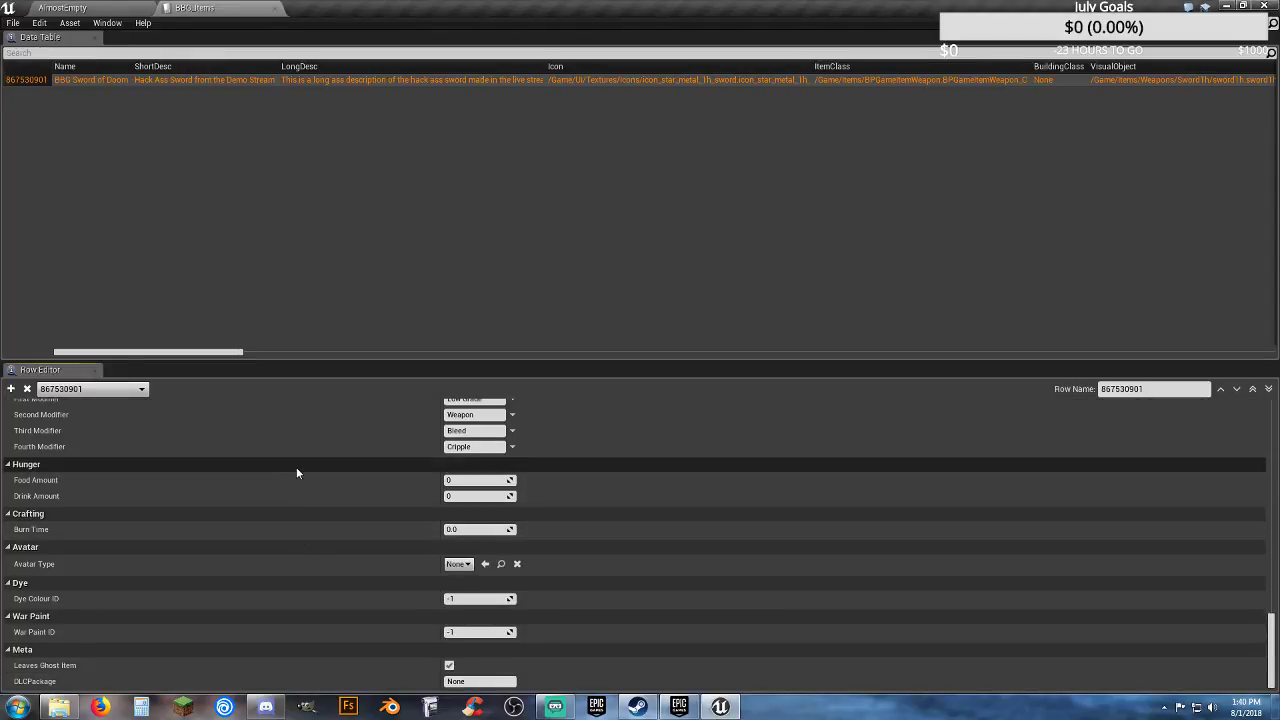
# Step: Review the sword's properties from Modifiers back up to the Items section and close the BBG_Items table
pyautogui.scroll(4, 296, 484)
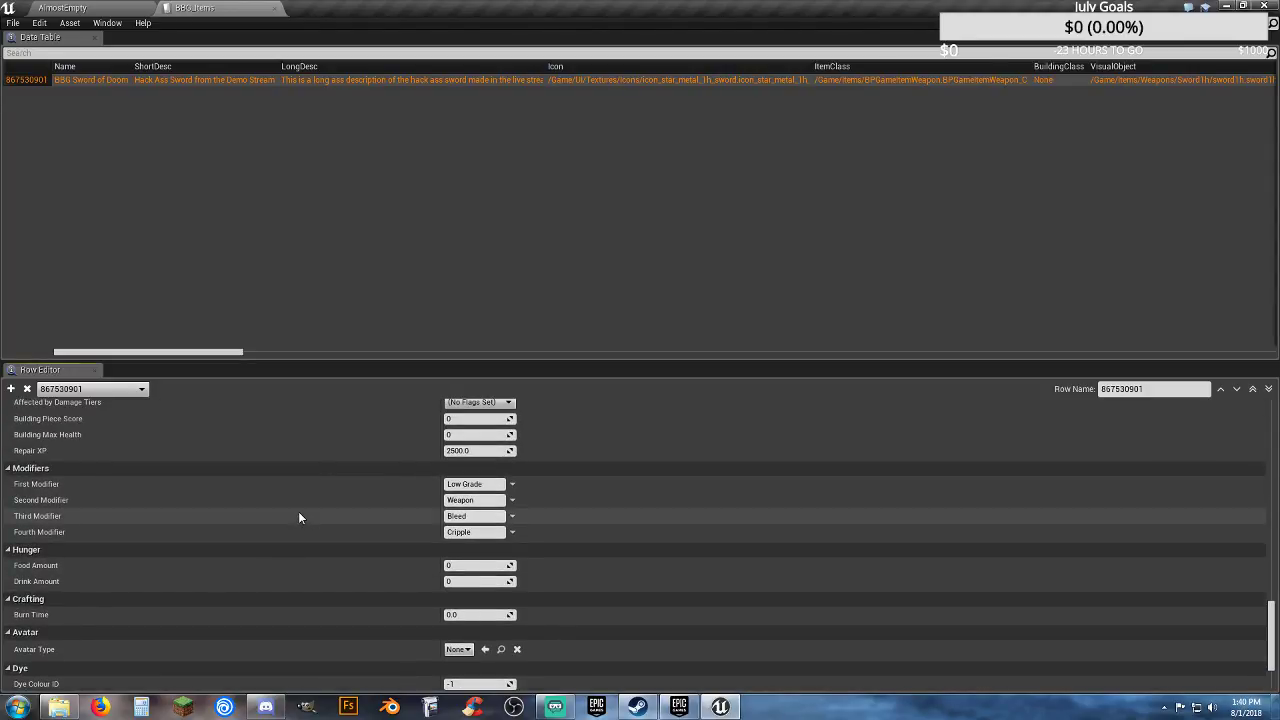
pyautogui.scroll(15, 298, 517)
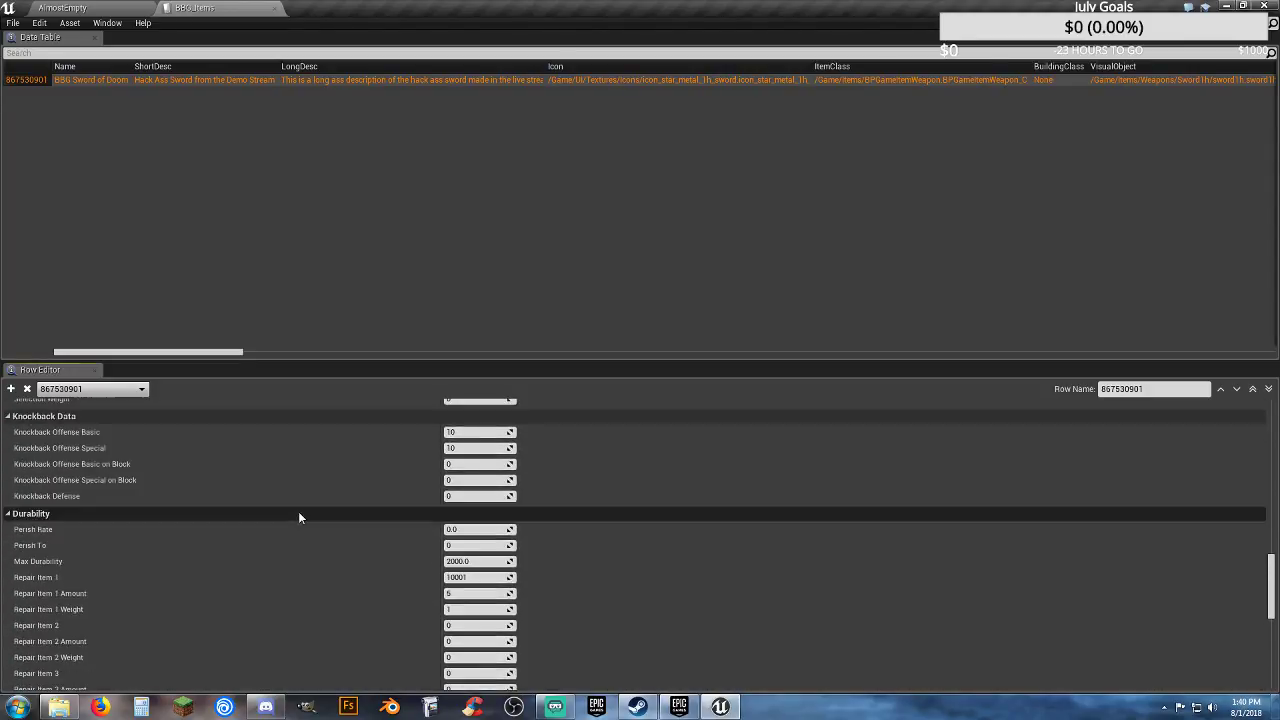
pyautogui.scroll(15, 298, 517)
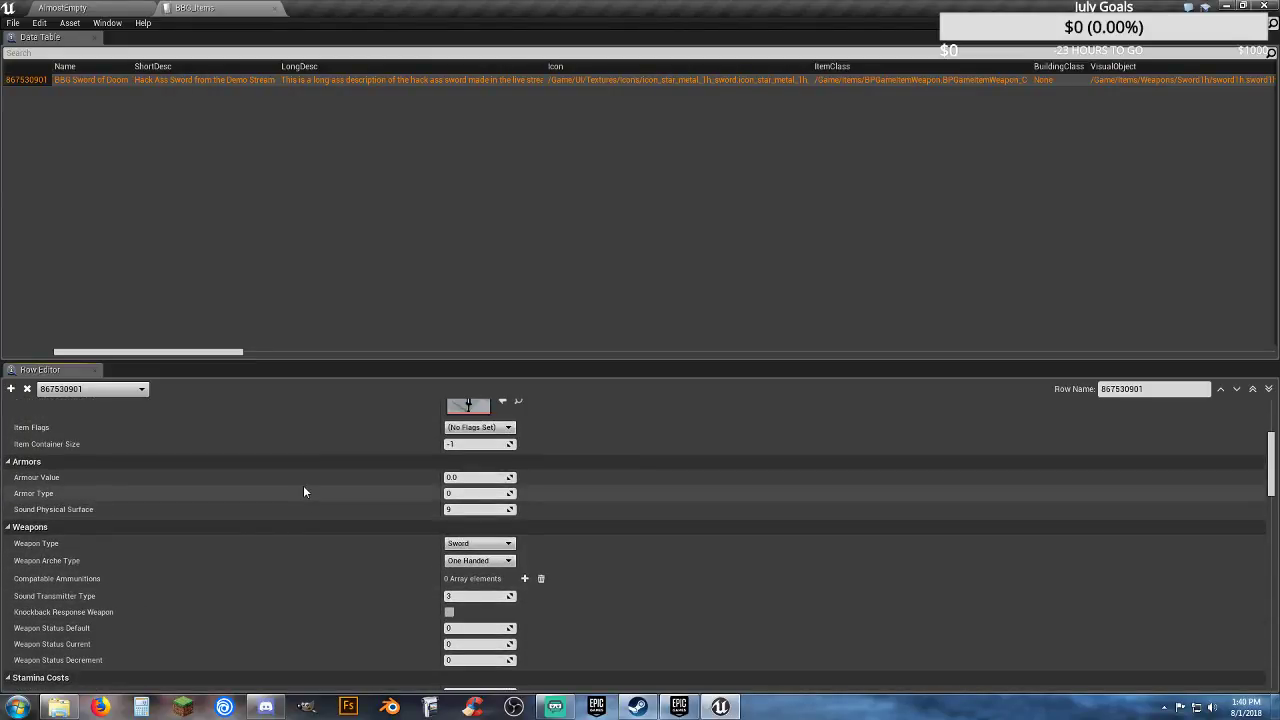
pyautogui.scroll(10, 303, 487)
pyautogui.scroll(8, 300, 490)
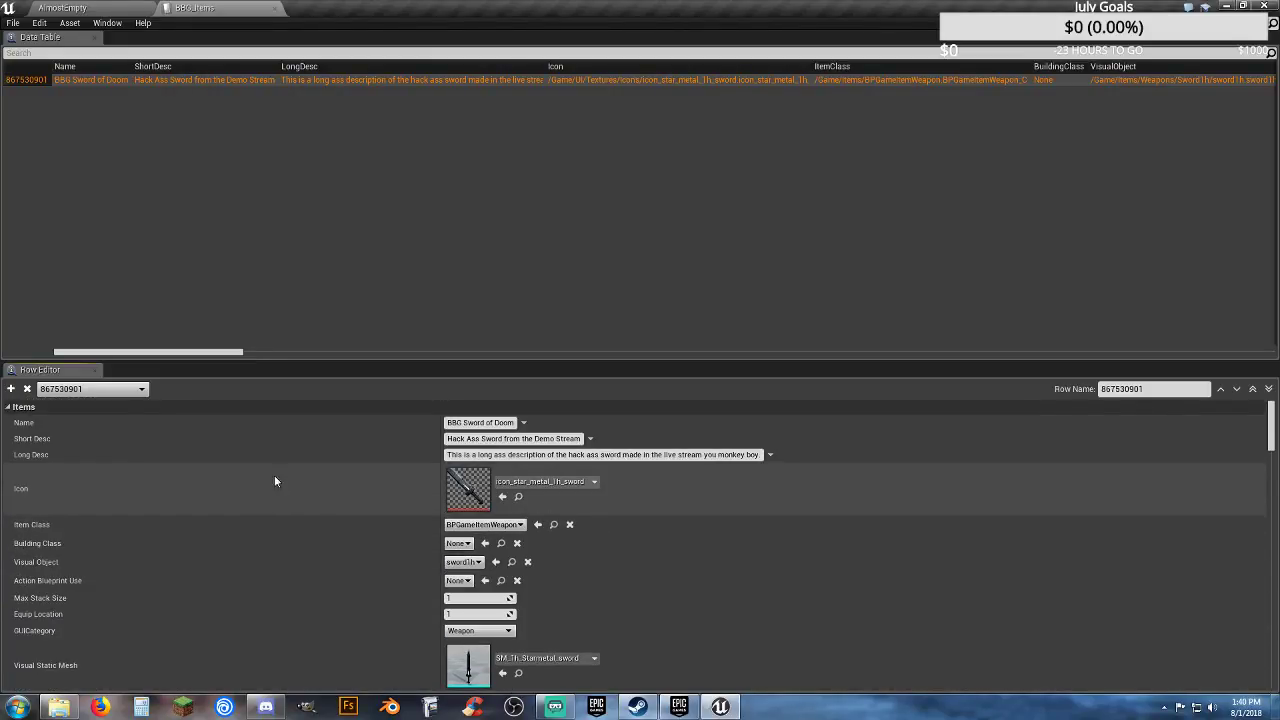
pyautogui.click(275, 9)
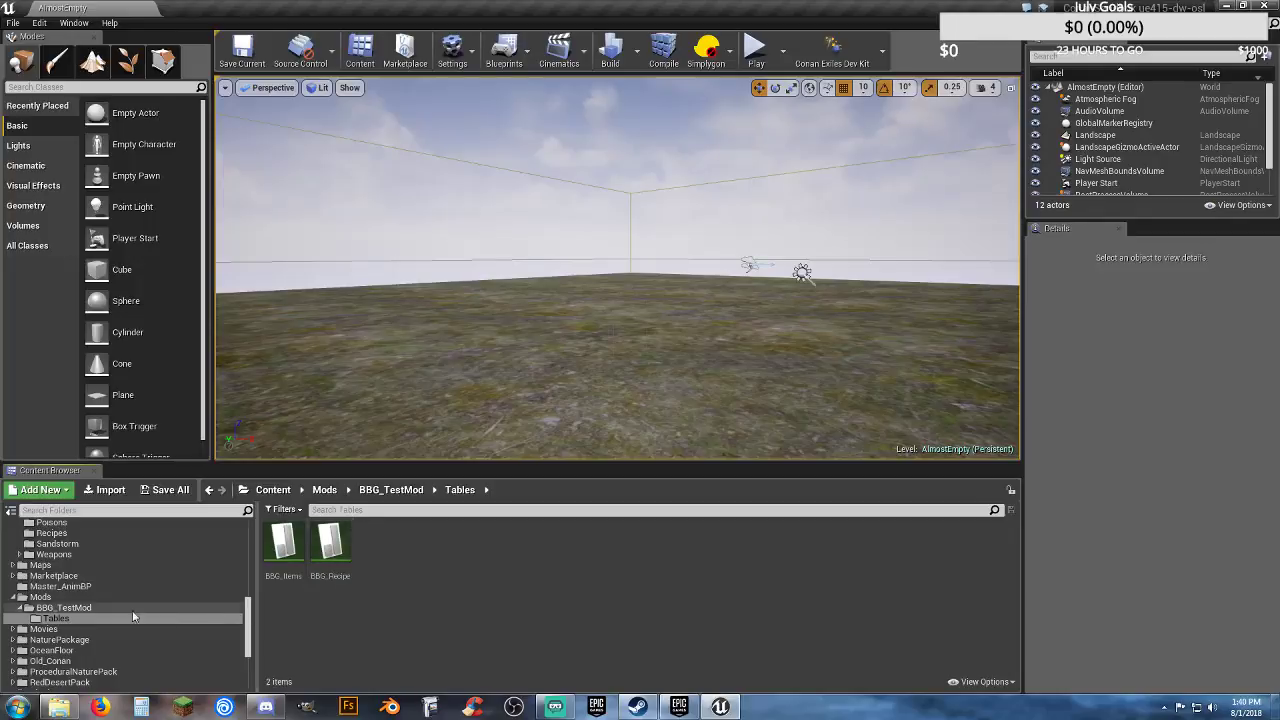
# Step: Open the RecipesTable data table from the Recipes folder under Items
pyautogui.scroll(4, 90, 607)
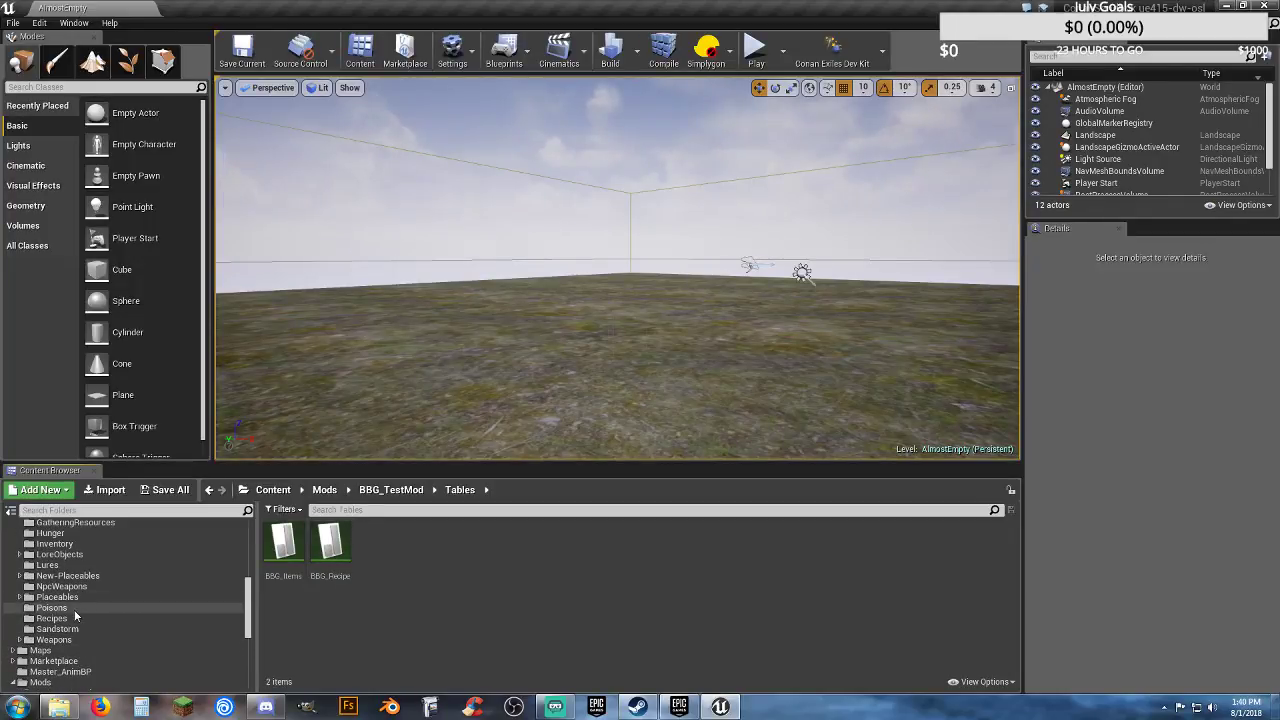
pyautogui.click(52, 618)
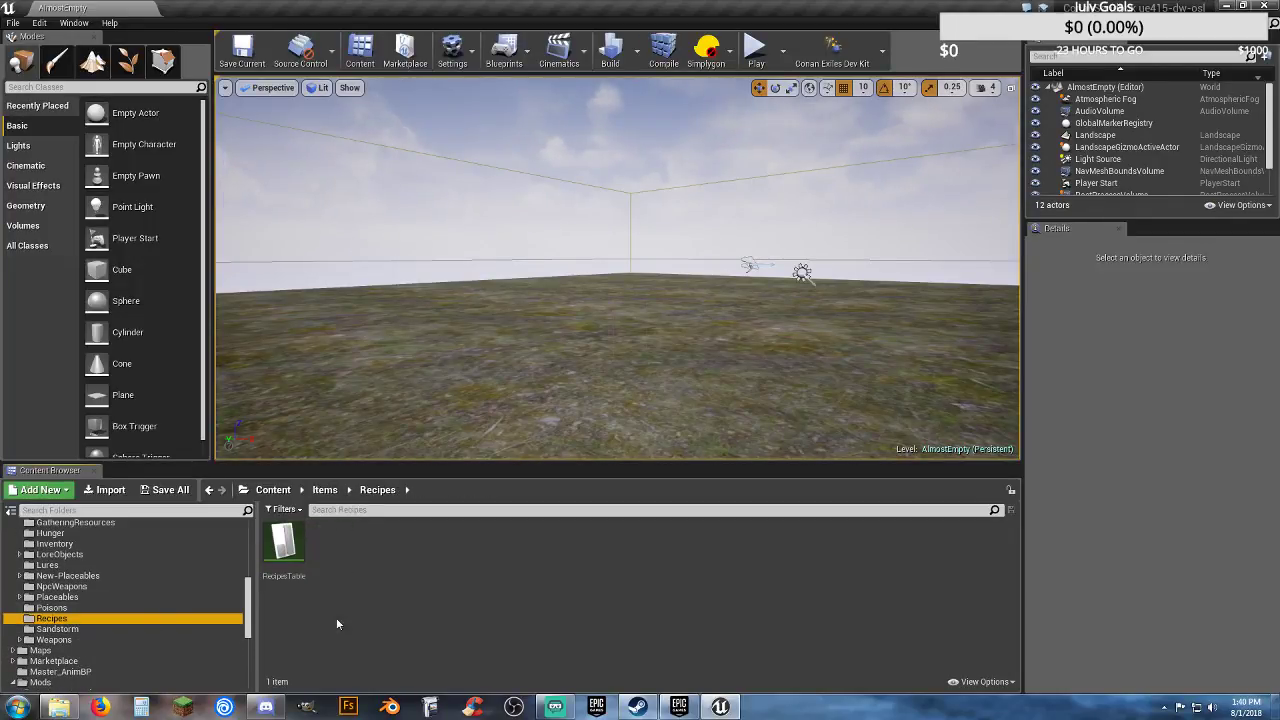
pyautogui.doubleClick(283, 545)
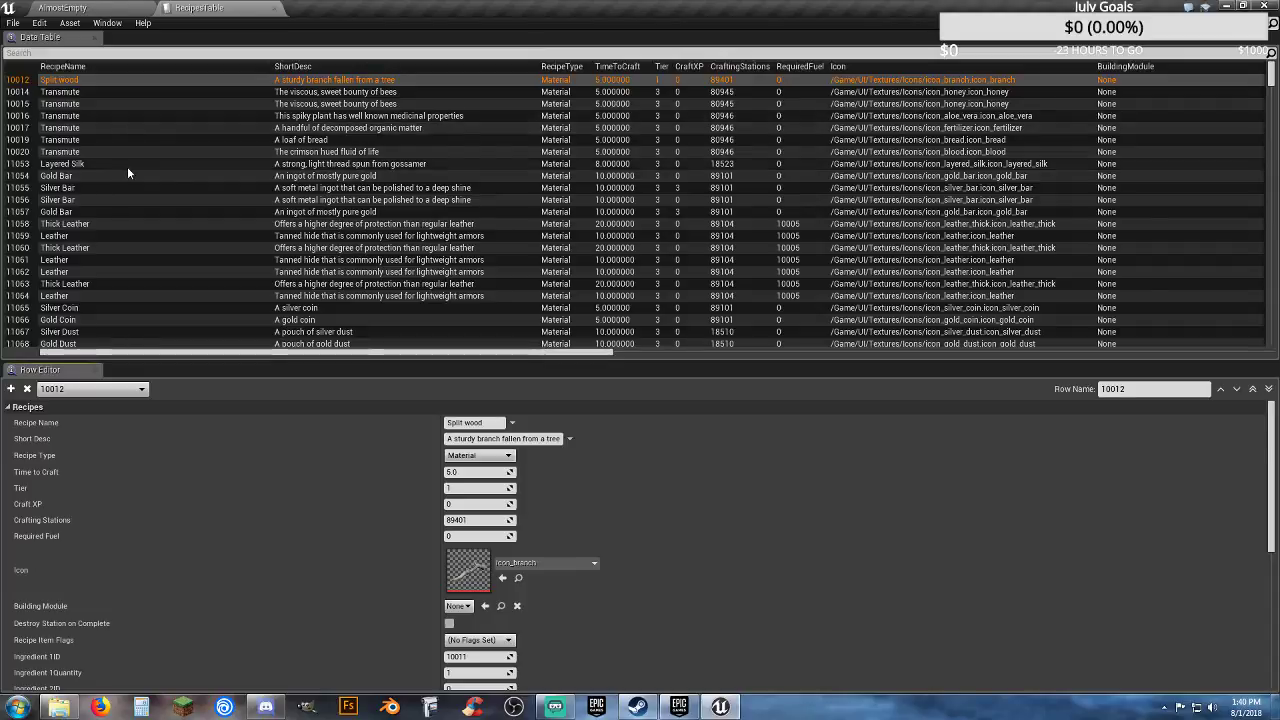
# Step: Return to the level editor and open the BBG_Recipe data table from the BBG_TestMod Tables folder
pyautogui.click(100, 8)
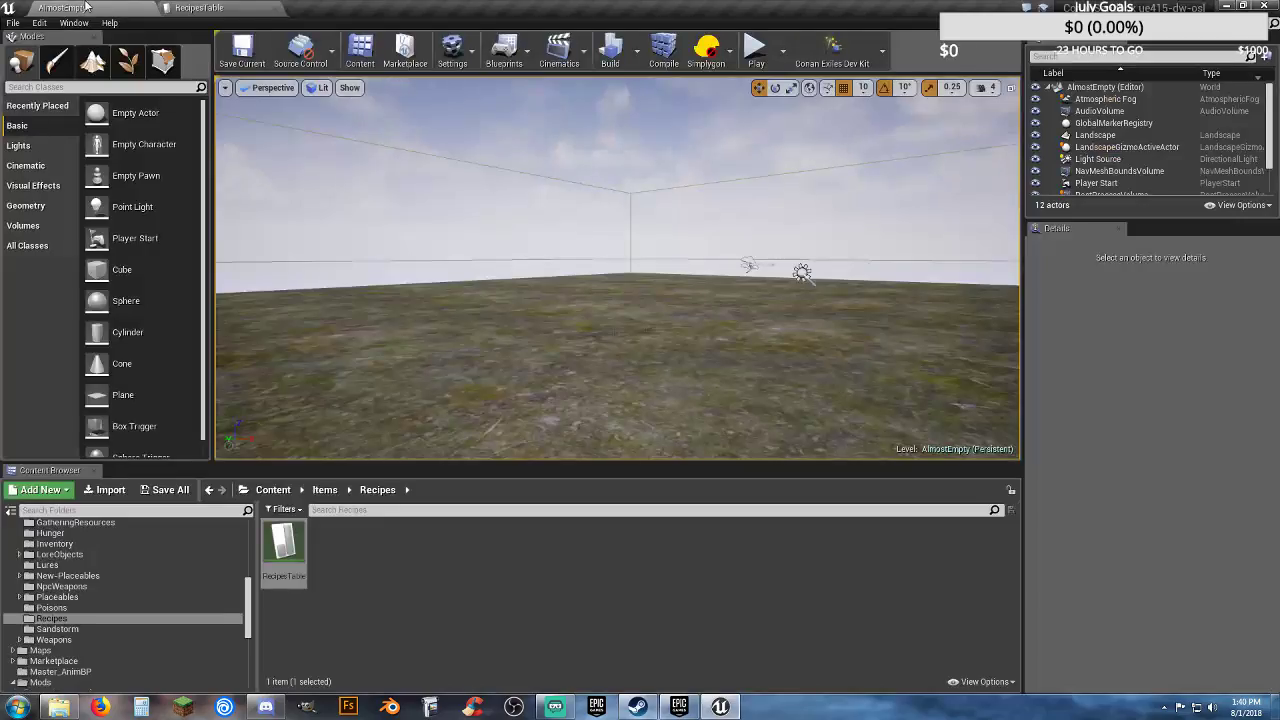
pyautogui.scroll(-1, 100, 607)
pyautogui.scroll(1, 90, 575)
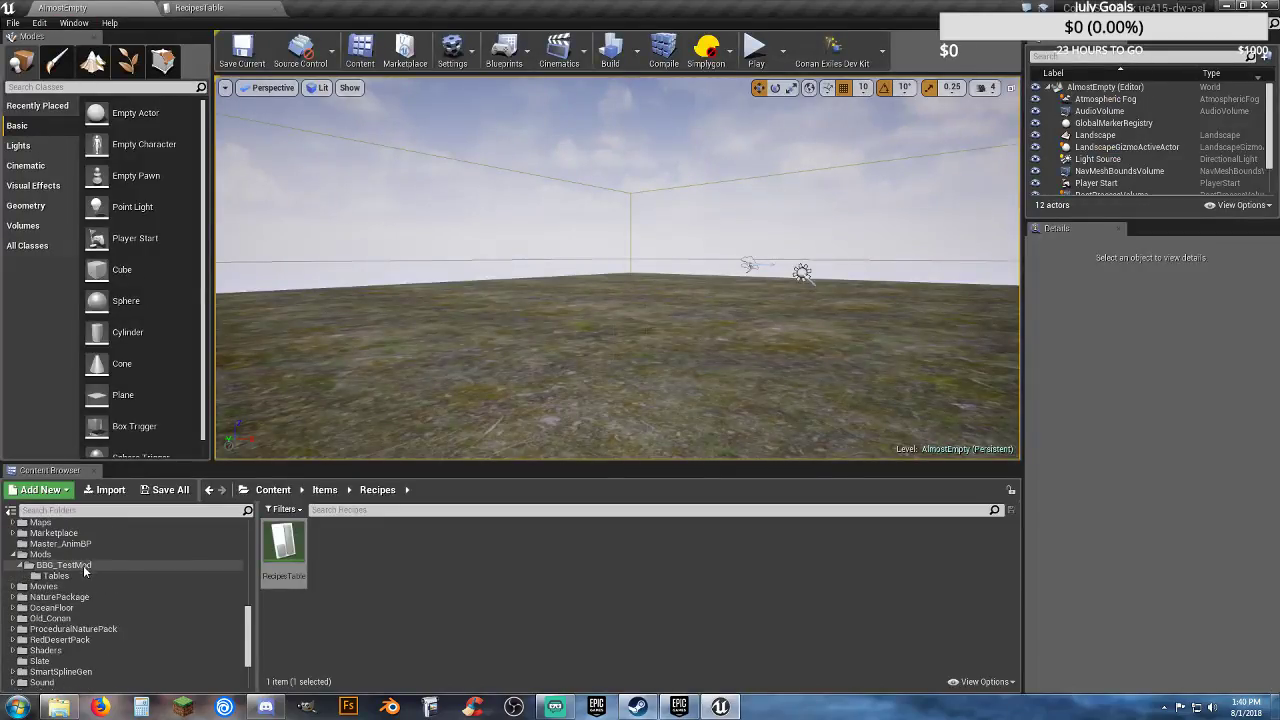
pyautogui.click(74, 577)
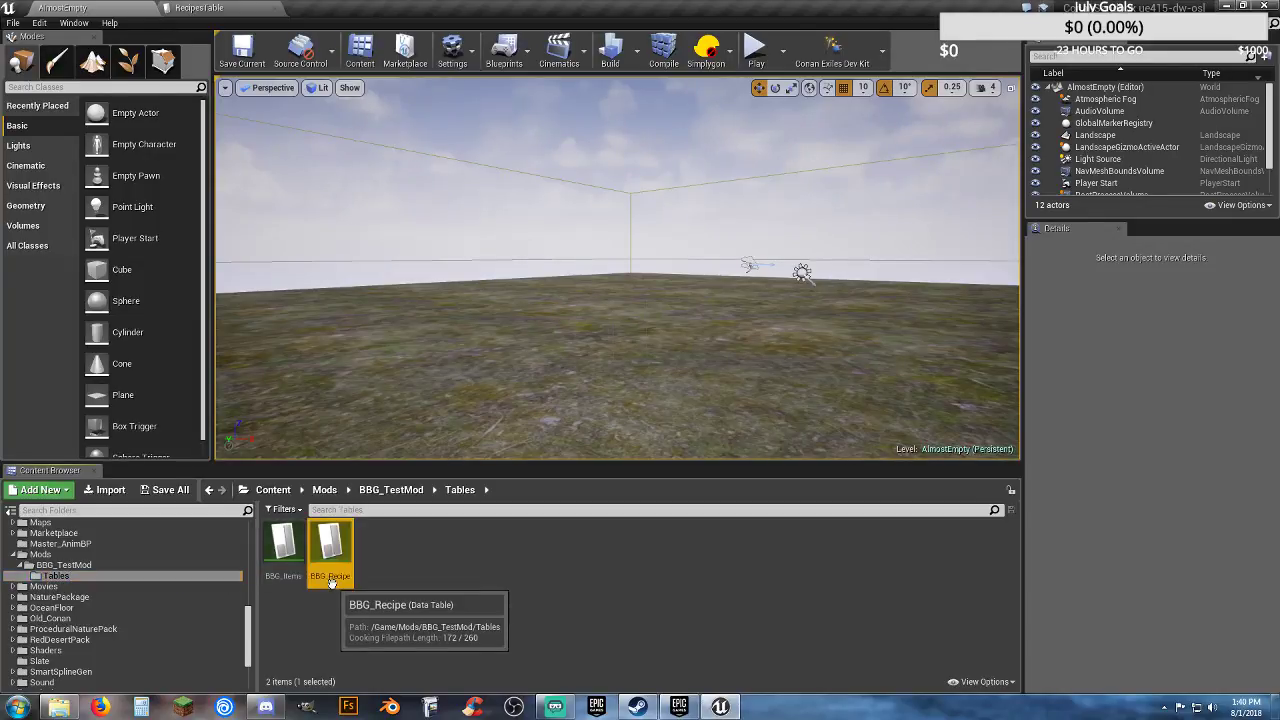
pyautogui.doubleClick(330, 545)
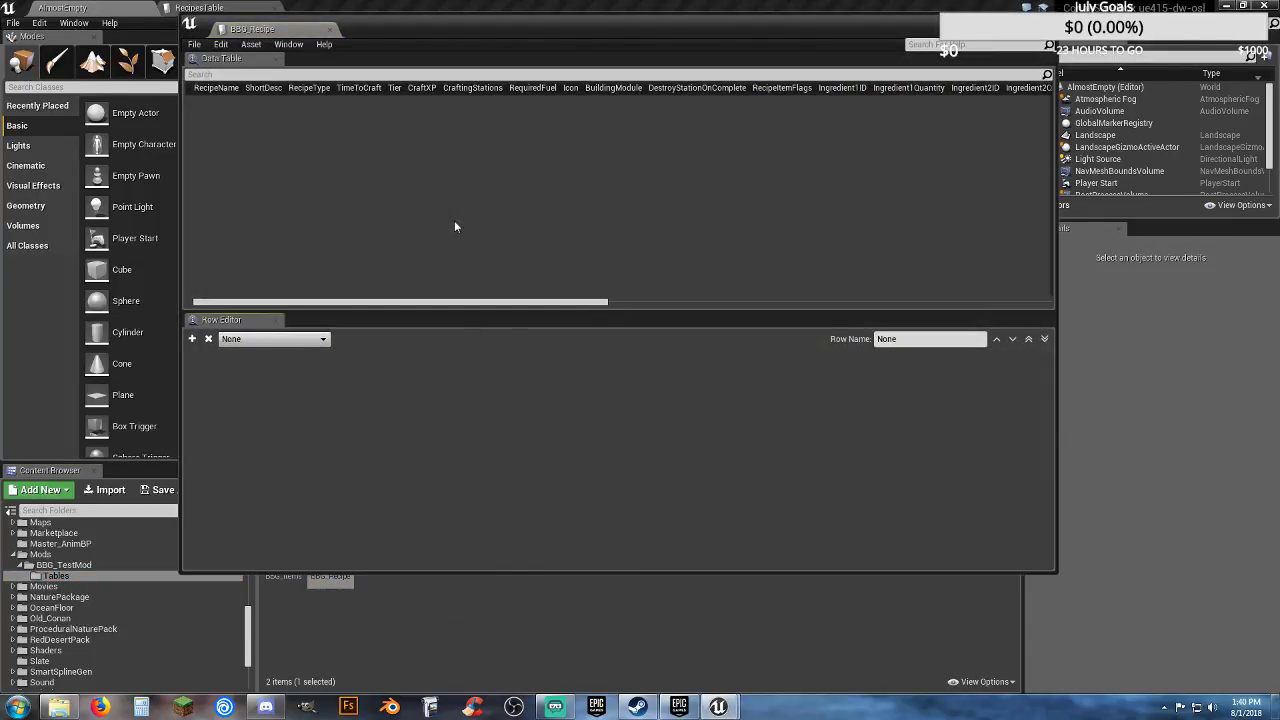
# Step: Add a row named 867530901 to BBG_Recipe, docking the table alongside the other open editors and expanding the row's Recipes section
pyautogui.click(192, 339)
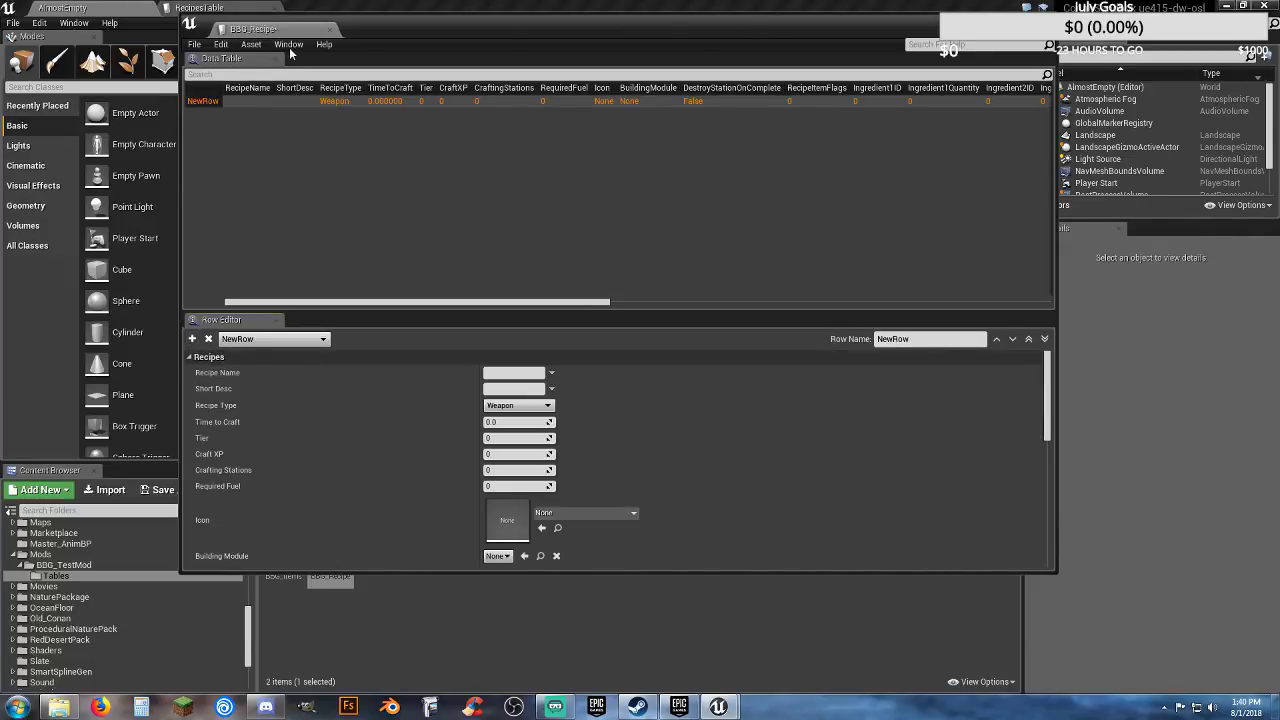
pyautogui.moveTo(330, 30); pyautogui.dragTo(336, 7)
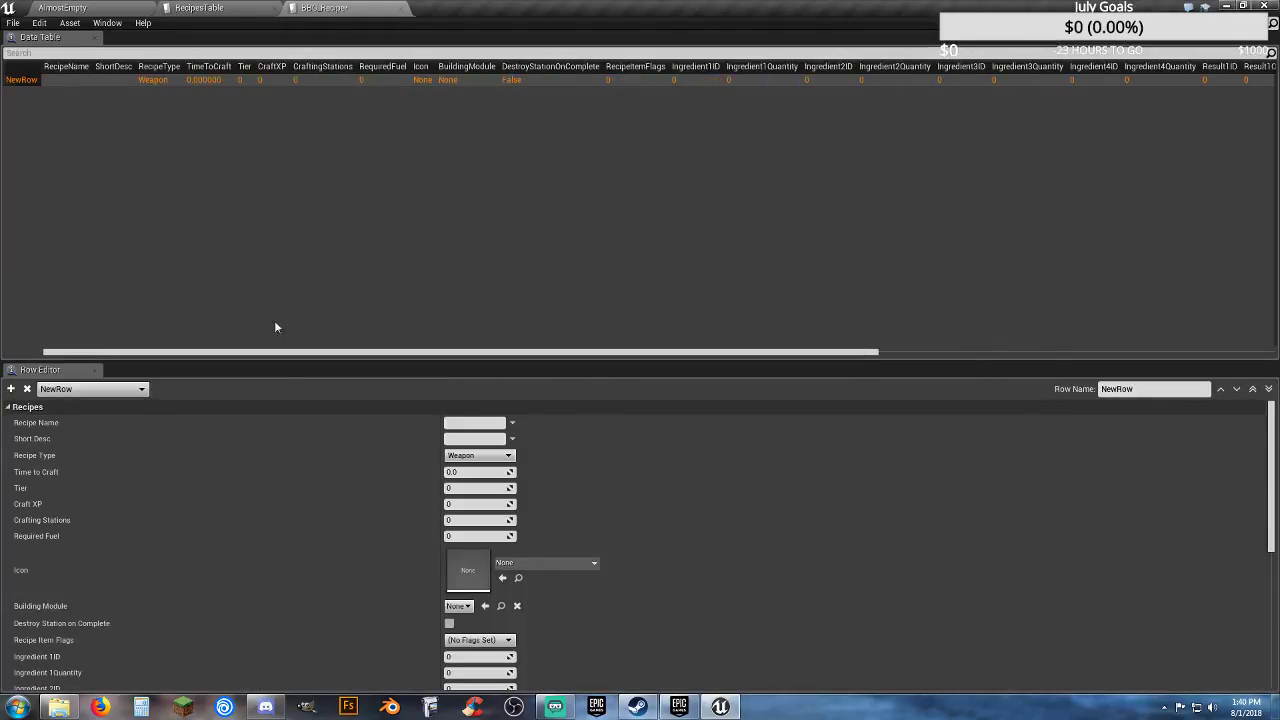
pyautogui.click(1155, 388)
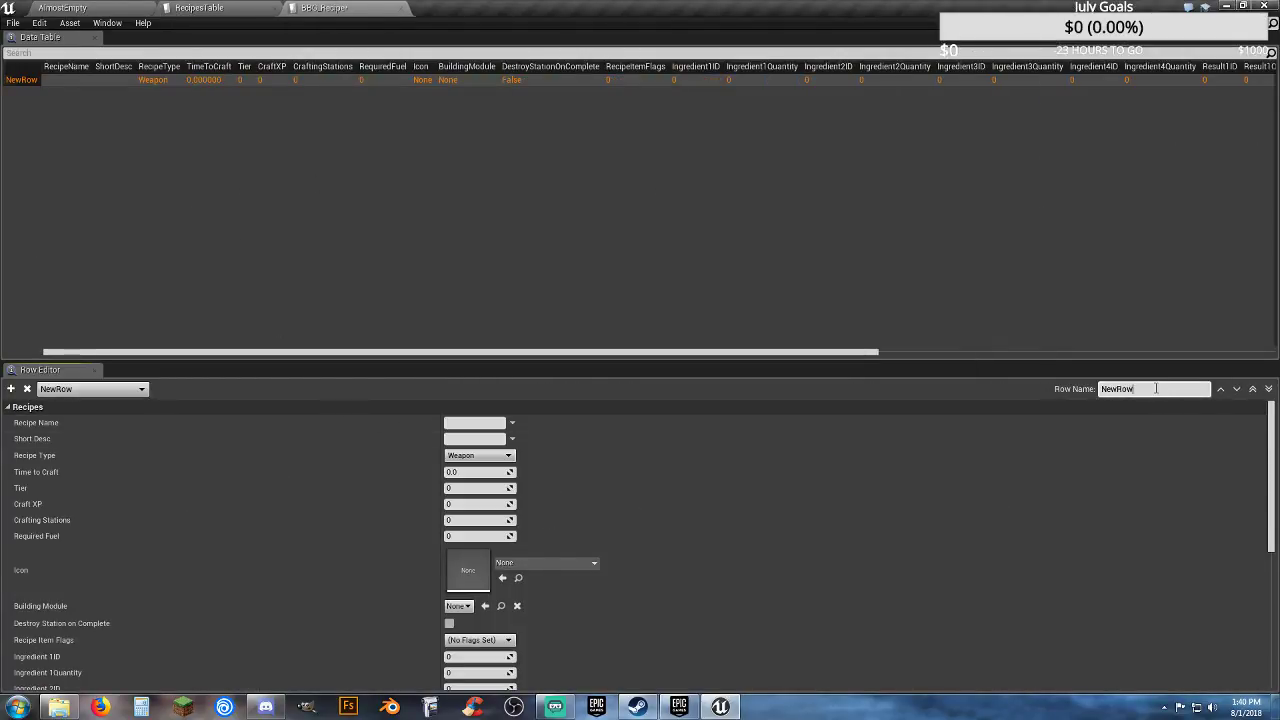
pyautogui.write('8')
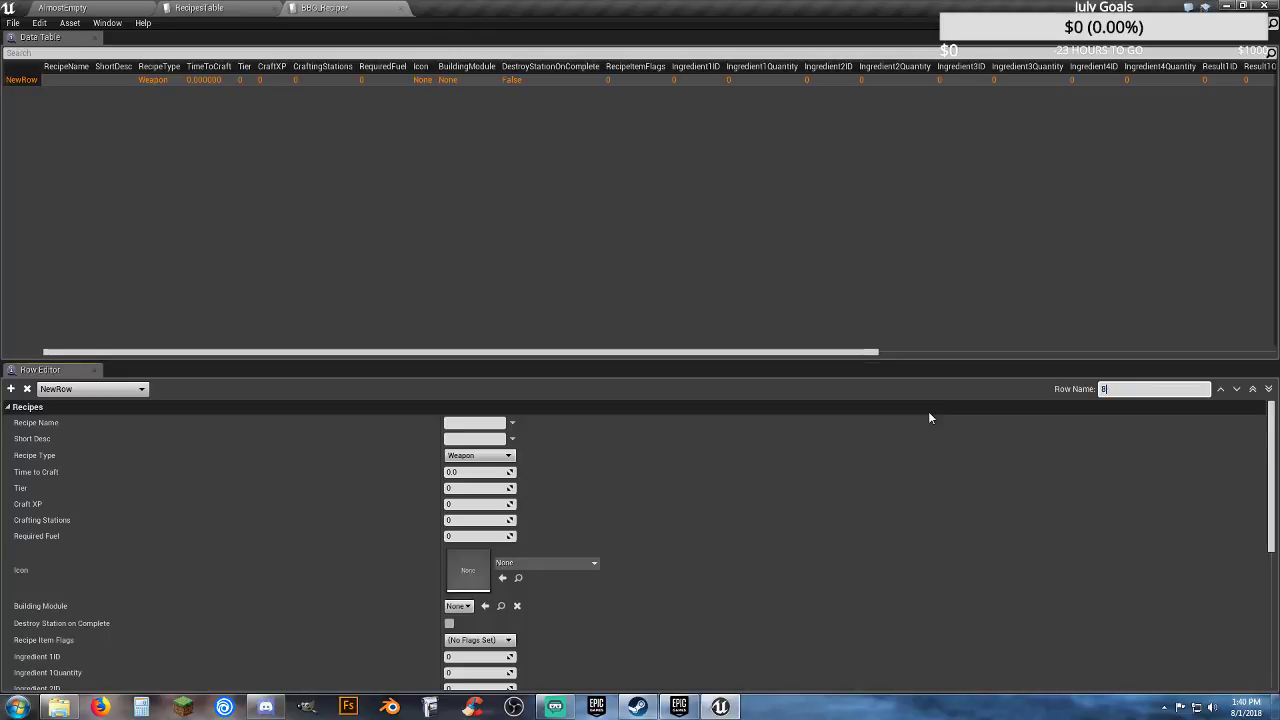
pyautogui.write('67')
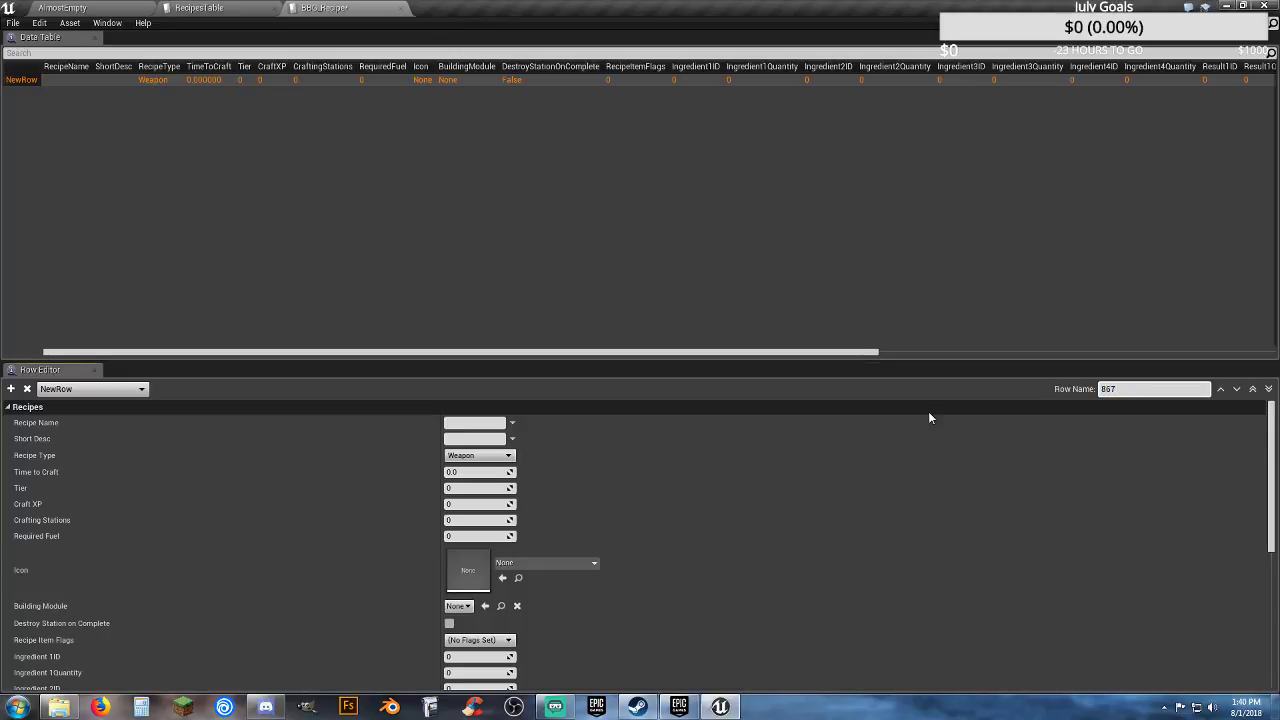
pyautogui.write('530901')
pyautogui.press('Return')
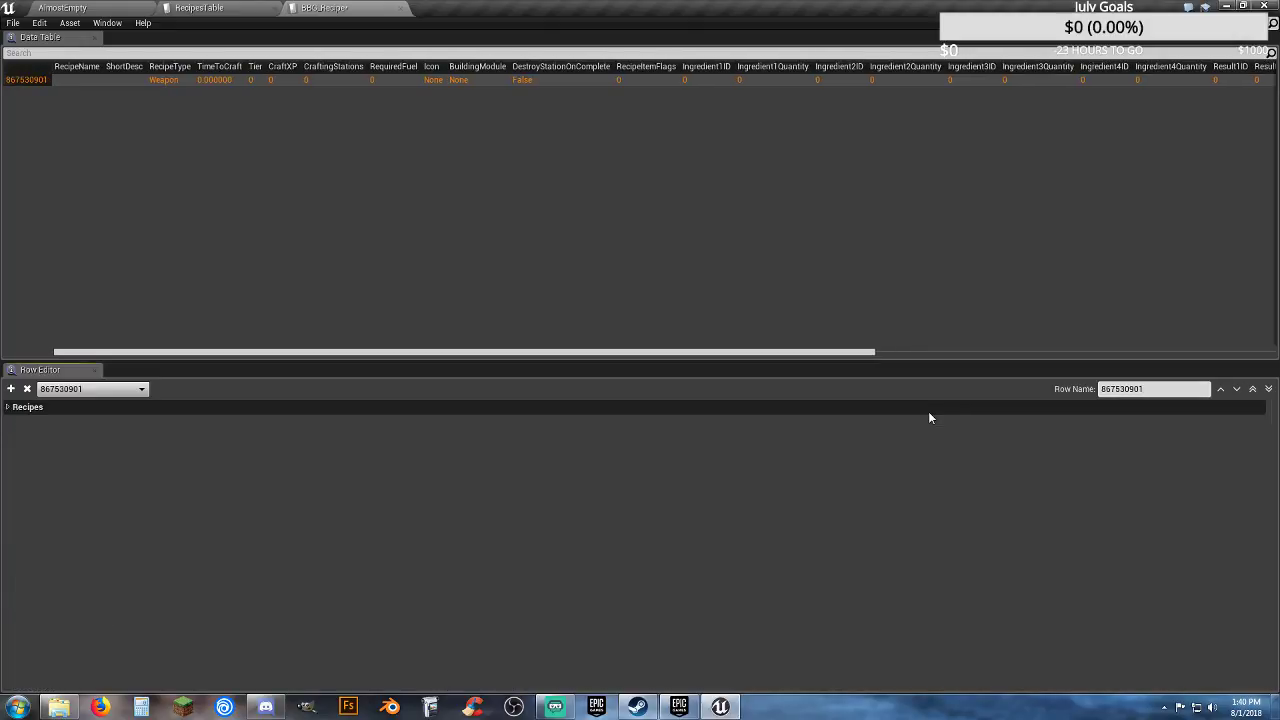
pyautogui.click(8, 408)
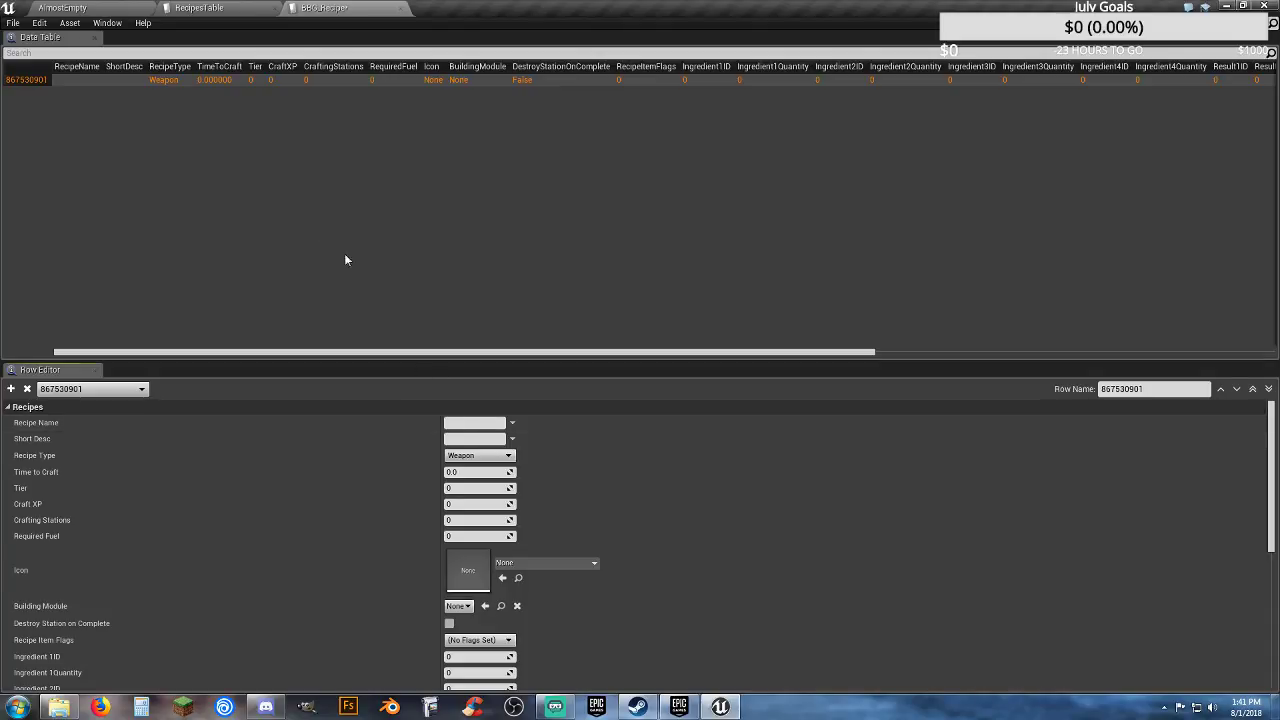
# Step: Reopen BBG_Items and copy the item name BBG Sword of Doom into the Recipe Name of the BBG_Recipe row
pyautogui.click(135, 9)
pyautogui.doubleClick(281, 566)
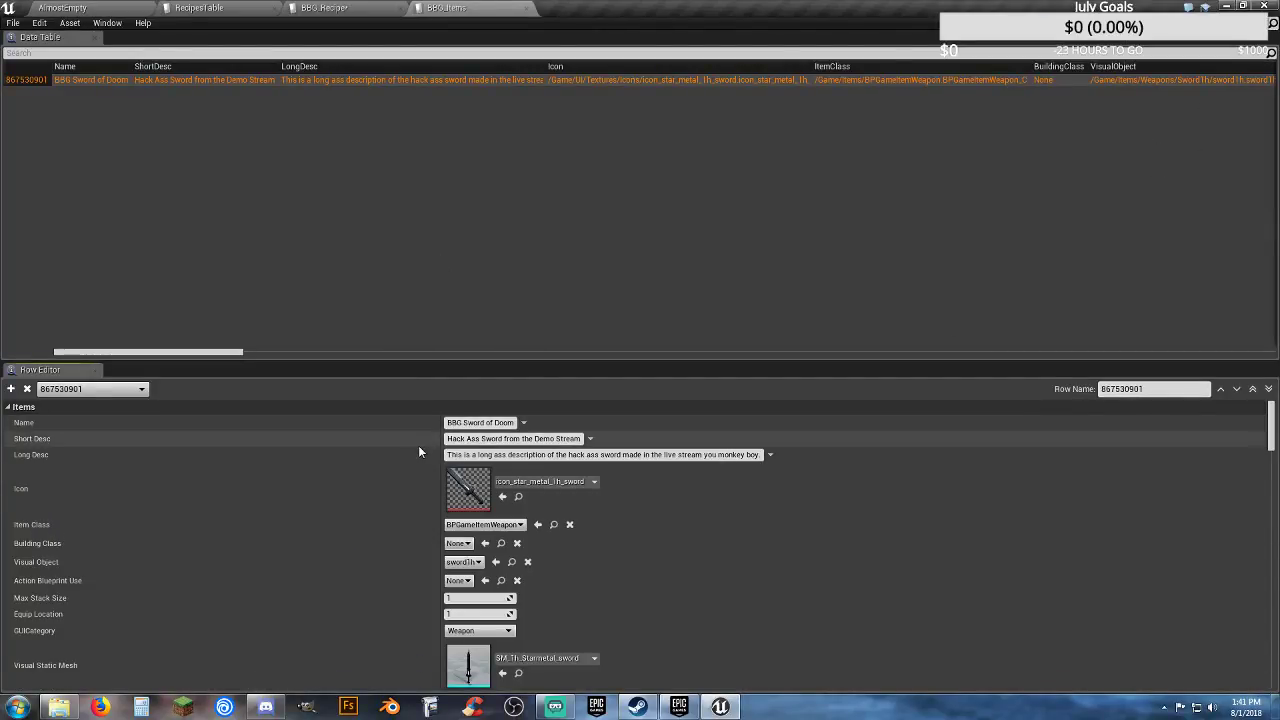
pyautogui.click(516, 423)
pyautogui.hotkey('ctrl', 'c')
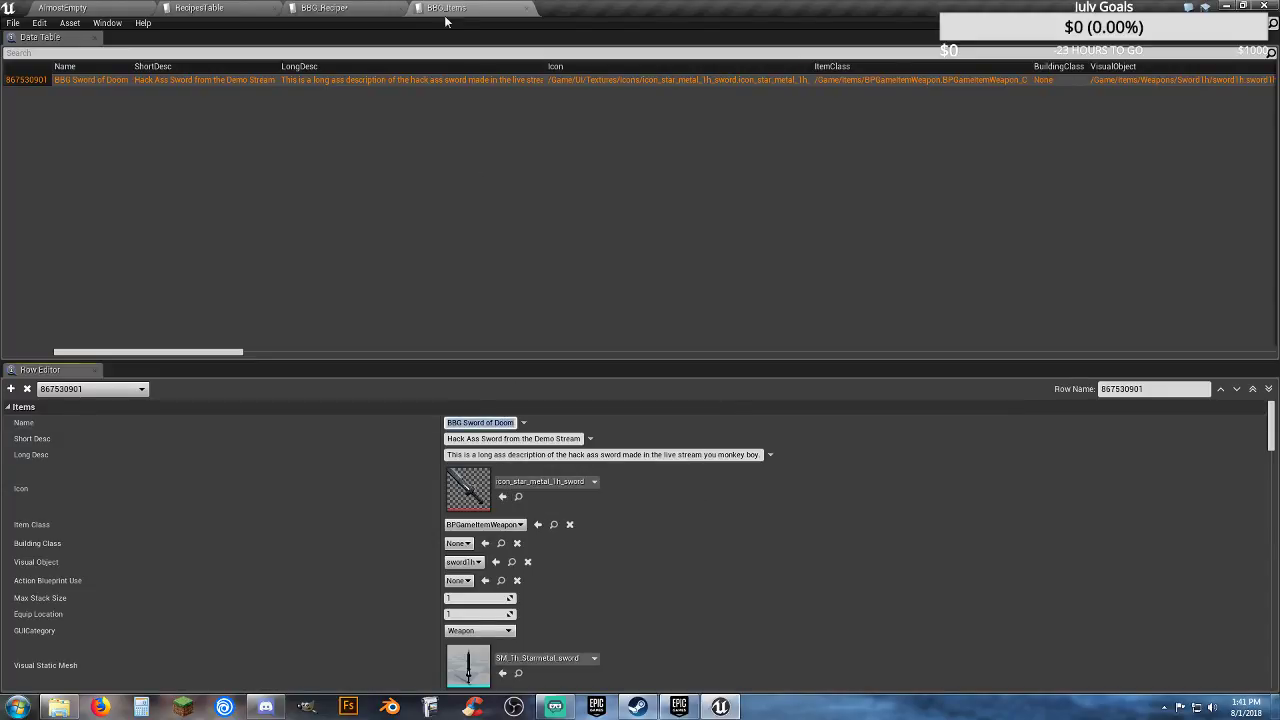
pyautogui.click(340, 12)
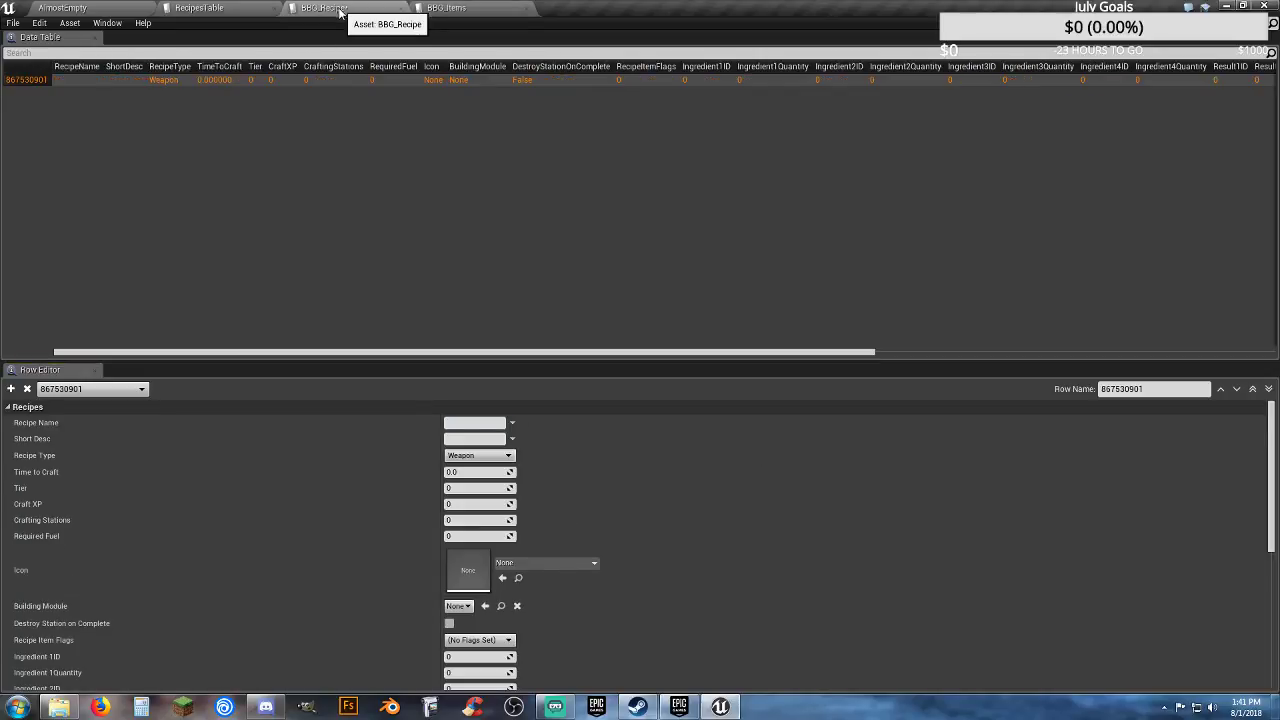
pyautogui.click(470, 423)
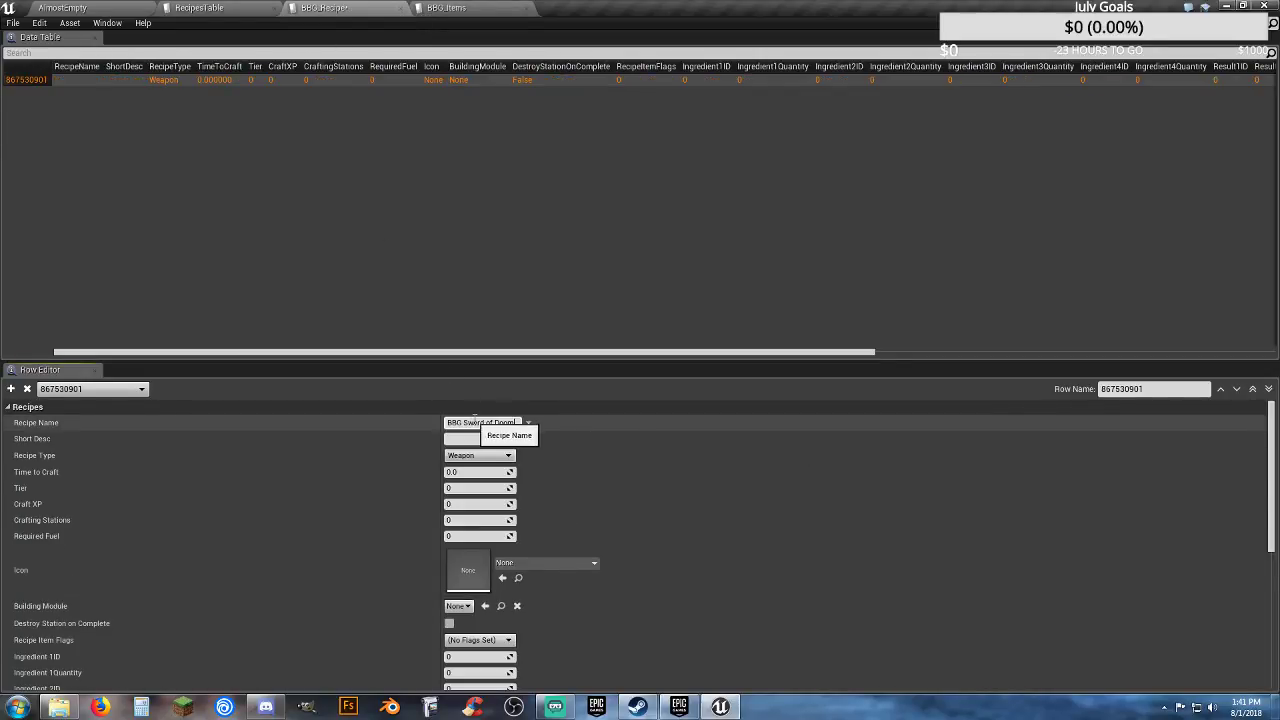
pyautogui.hotkey('ctrl', 'v')
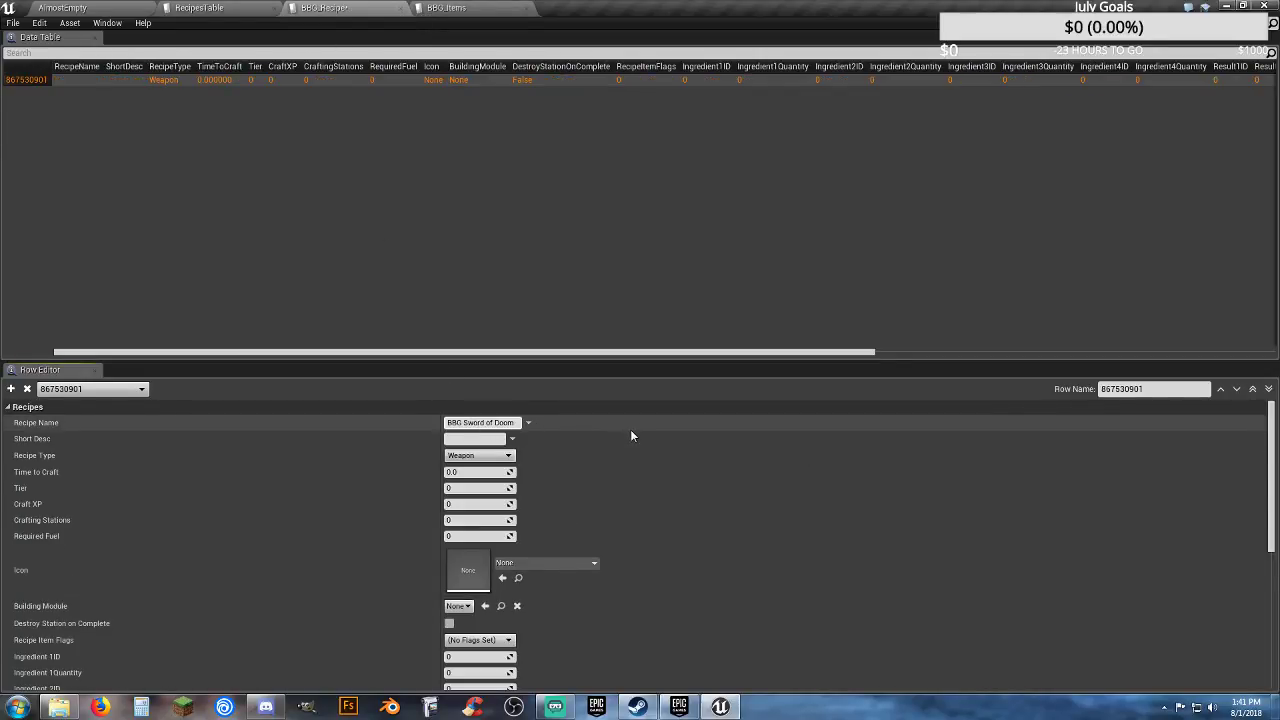
# Step: Copy the item's short description, Hack Ass Sword from the Demo Stream, from BBG_Items into the recipe's Short Desc
pyautogui.click(452, 8)
pyautogui.click(499, 440)
pyautogui.hotkey('ctrl', 'c')
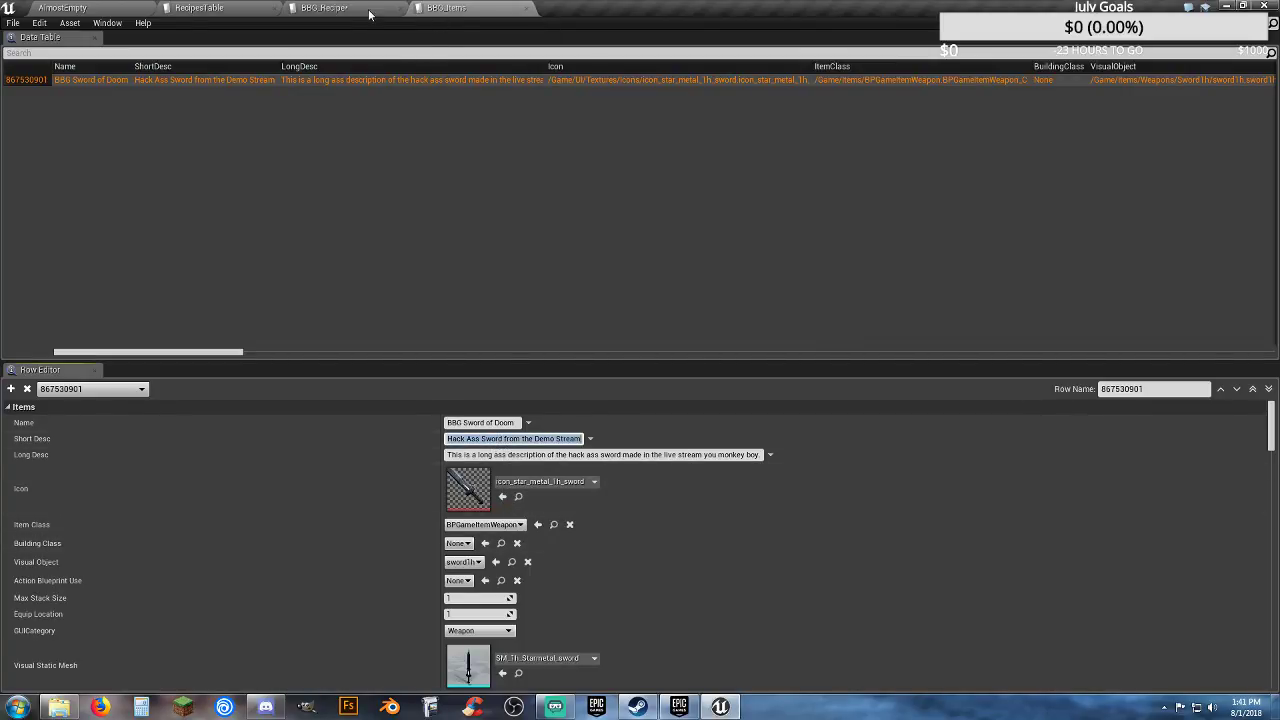
pyautogui.click(325, 8)
pyautogui.click(481, 440)
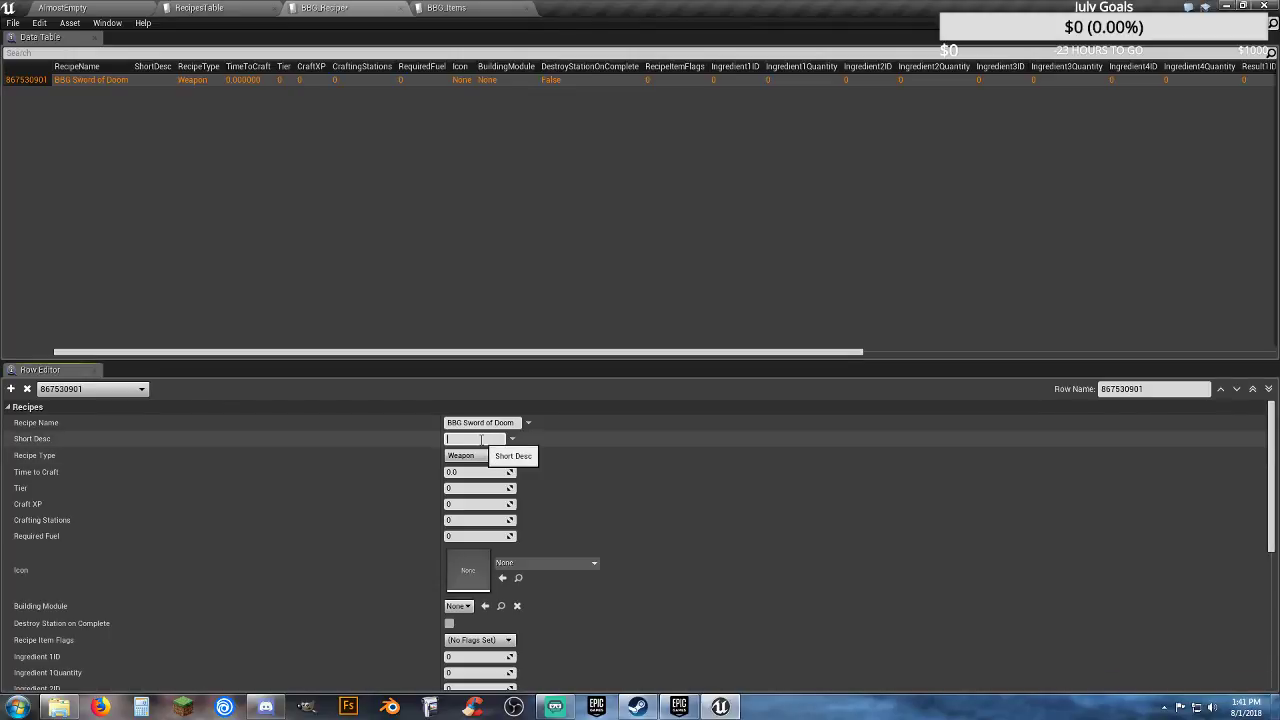
pyautogui.hotkey('ctrl', 'v')
pyautogui.press('Return')
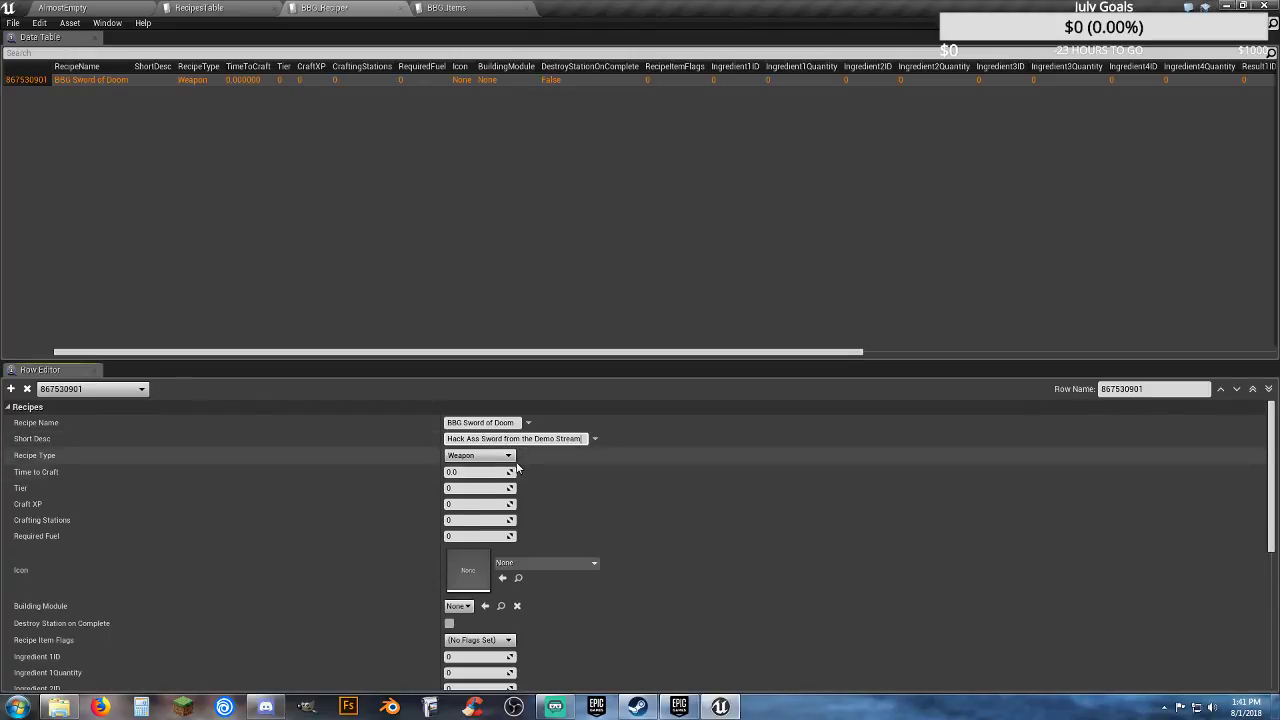
# Step: Compare the recipe row with BBG_Items and RecipesTable, and set its Time to Craft to 5
pyautogui.click(432, 8)
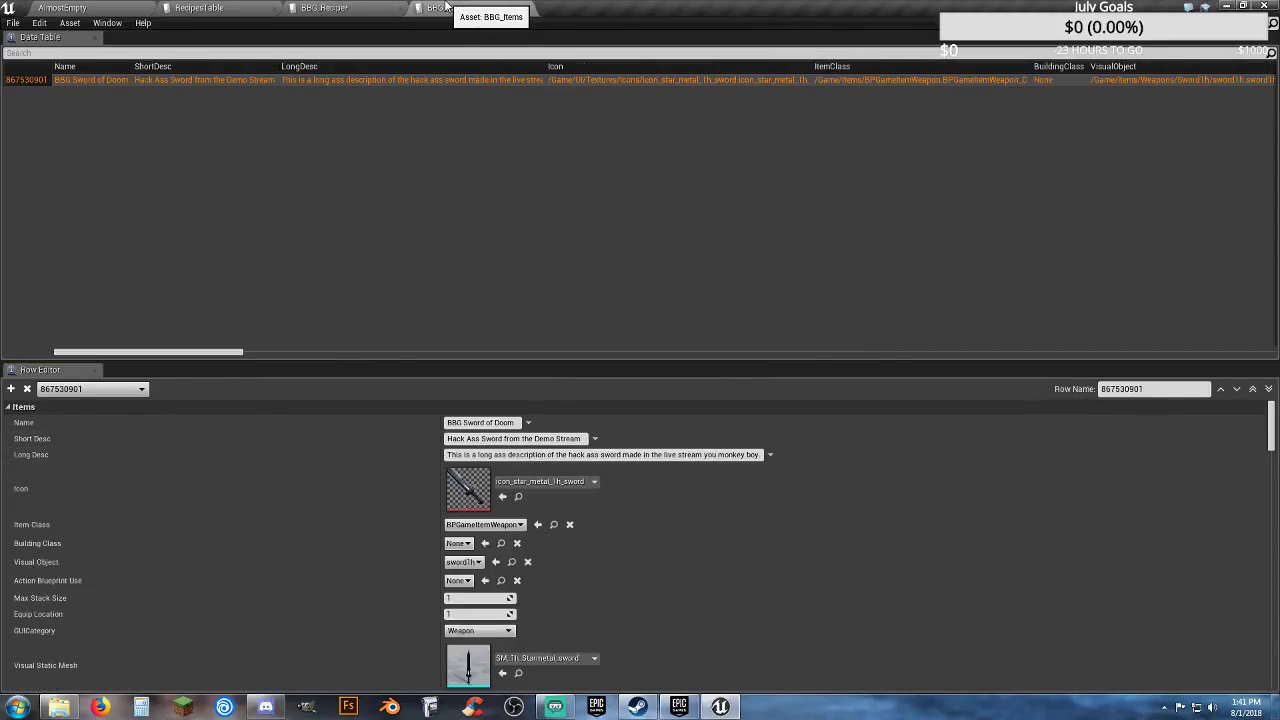
pyautogui.click(346, 11)
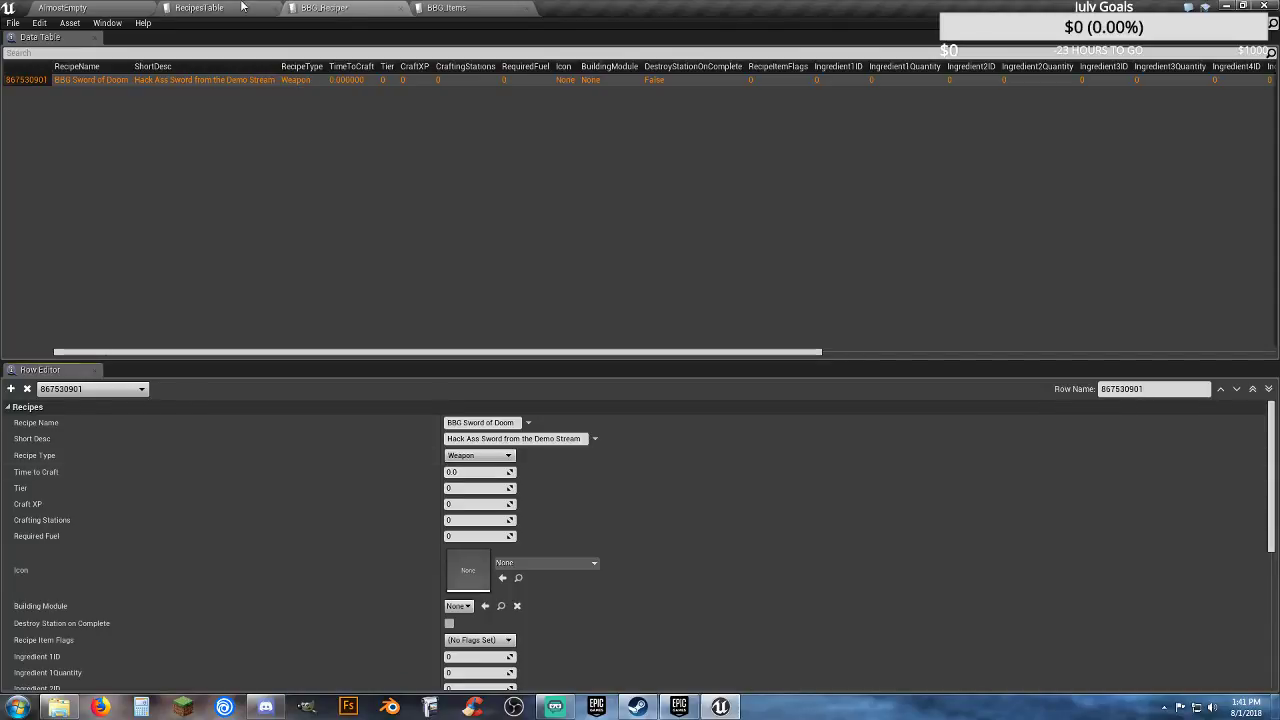
pyautogui.click(200, 8)
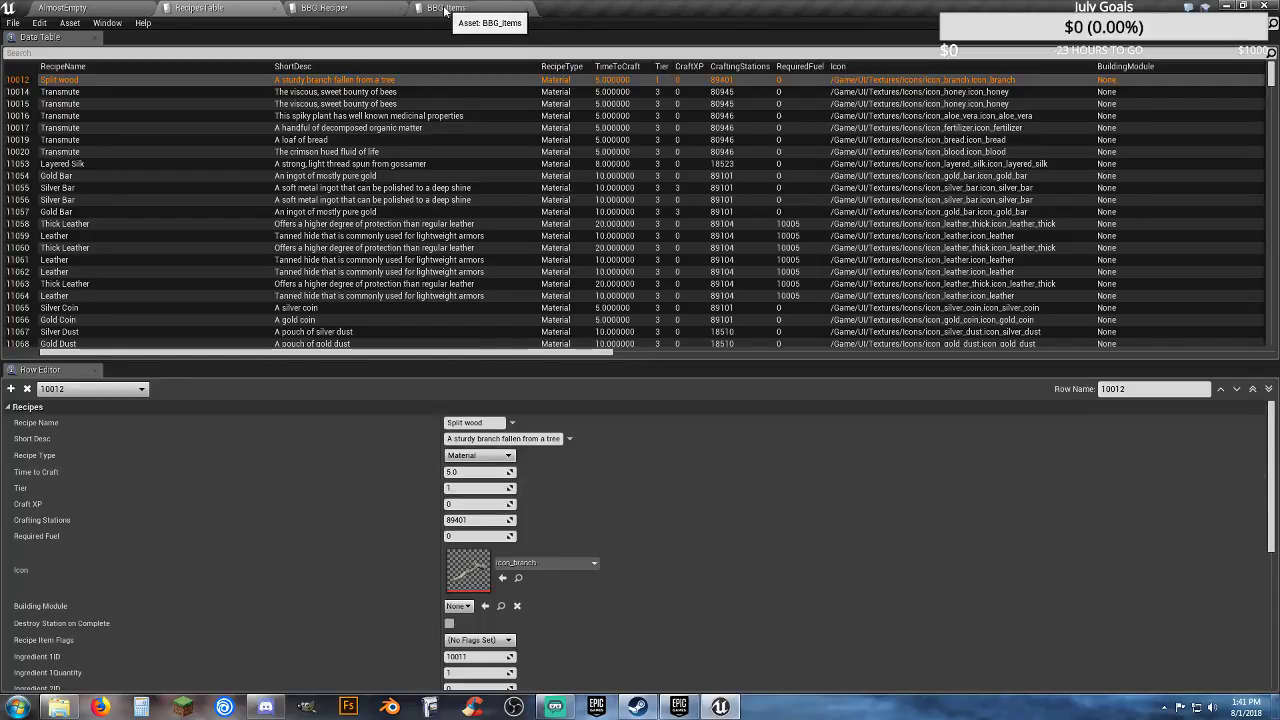
pyautogui.click(386, 12)
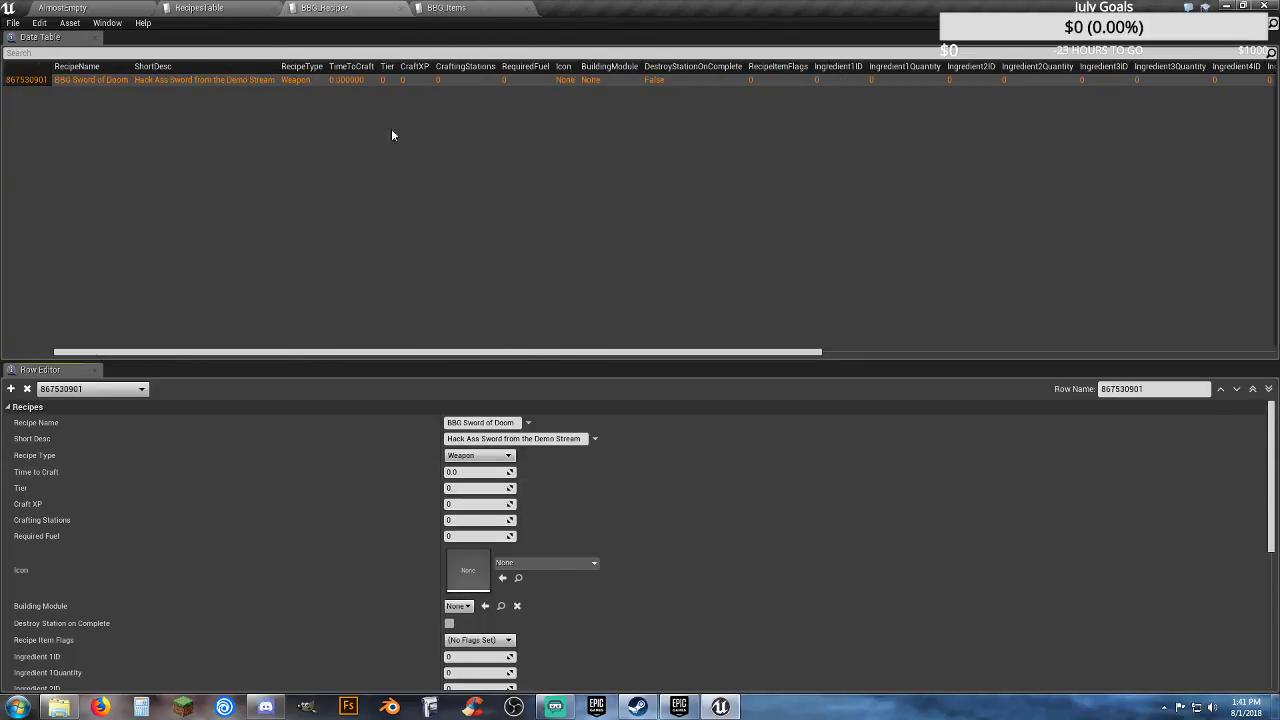
pyautogui.click(458, 472)
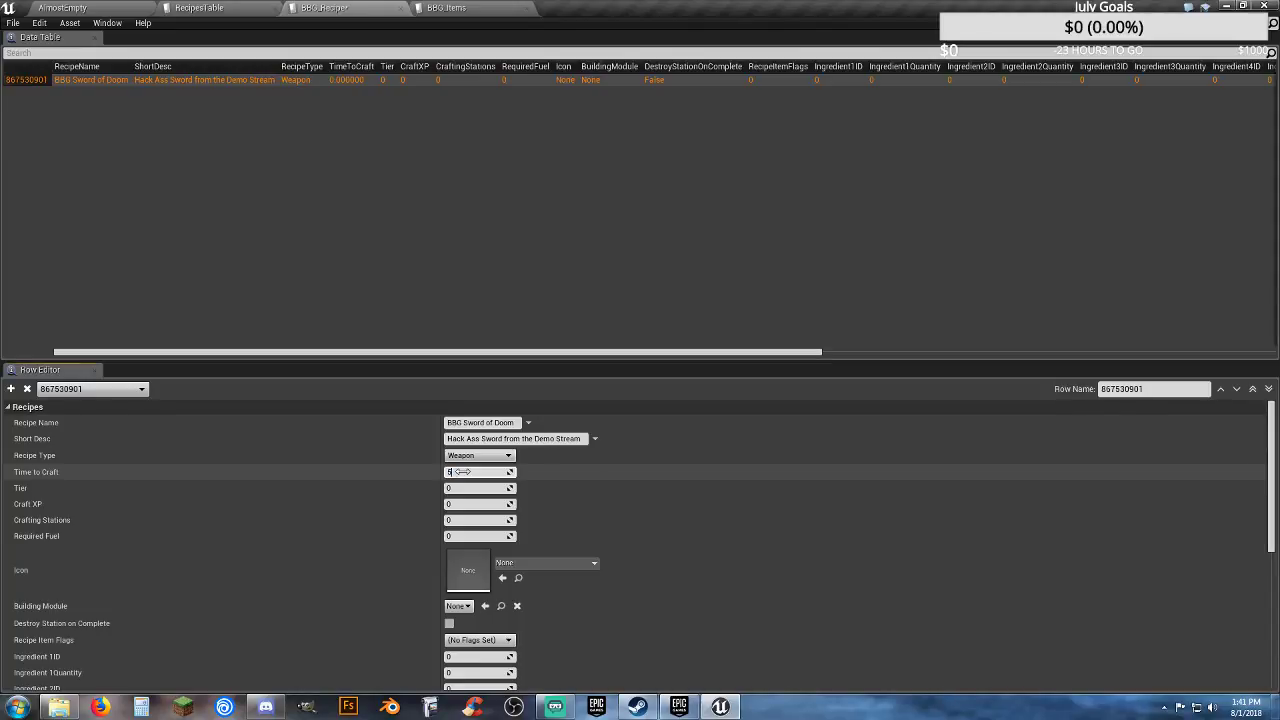
pyautogui.write('5')
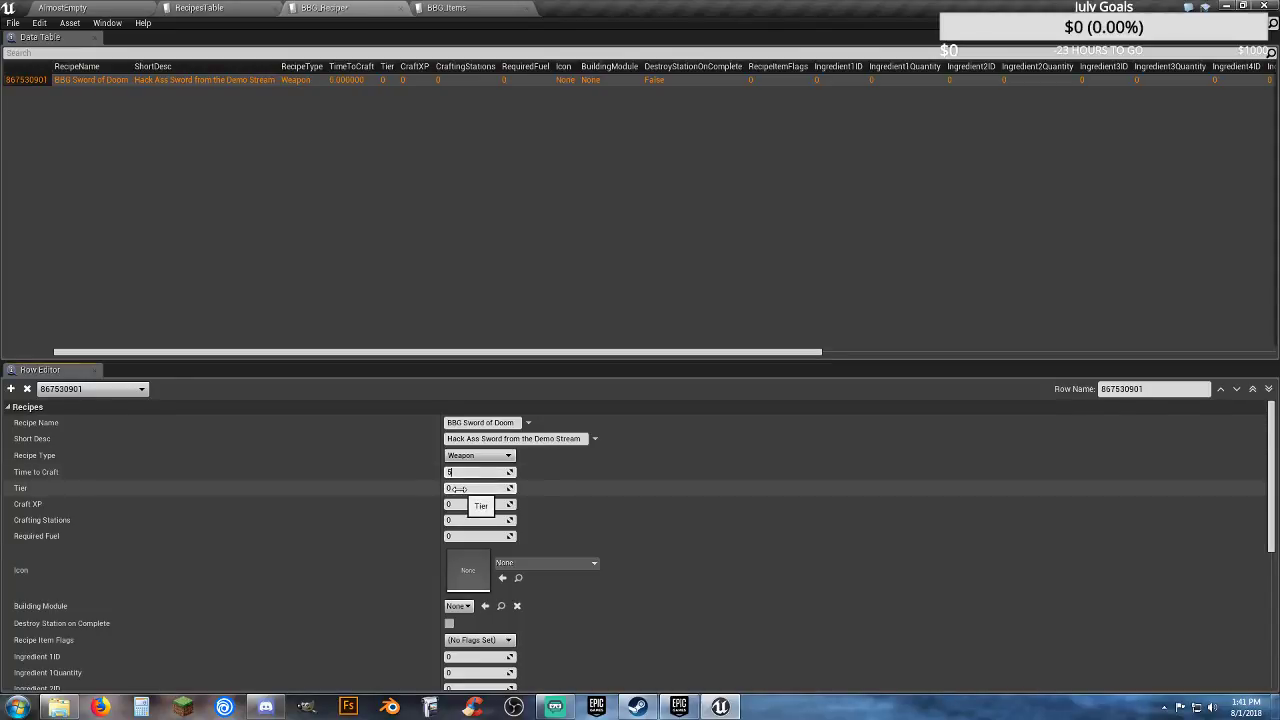
# Step: Set the BBG Sword of Doom recipe's Tier to 1 and its Craft XP to 2500
pyautogui.click(460, 488)
pyautogui.click(442, 12)
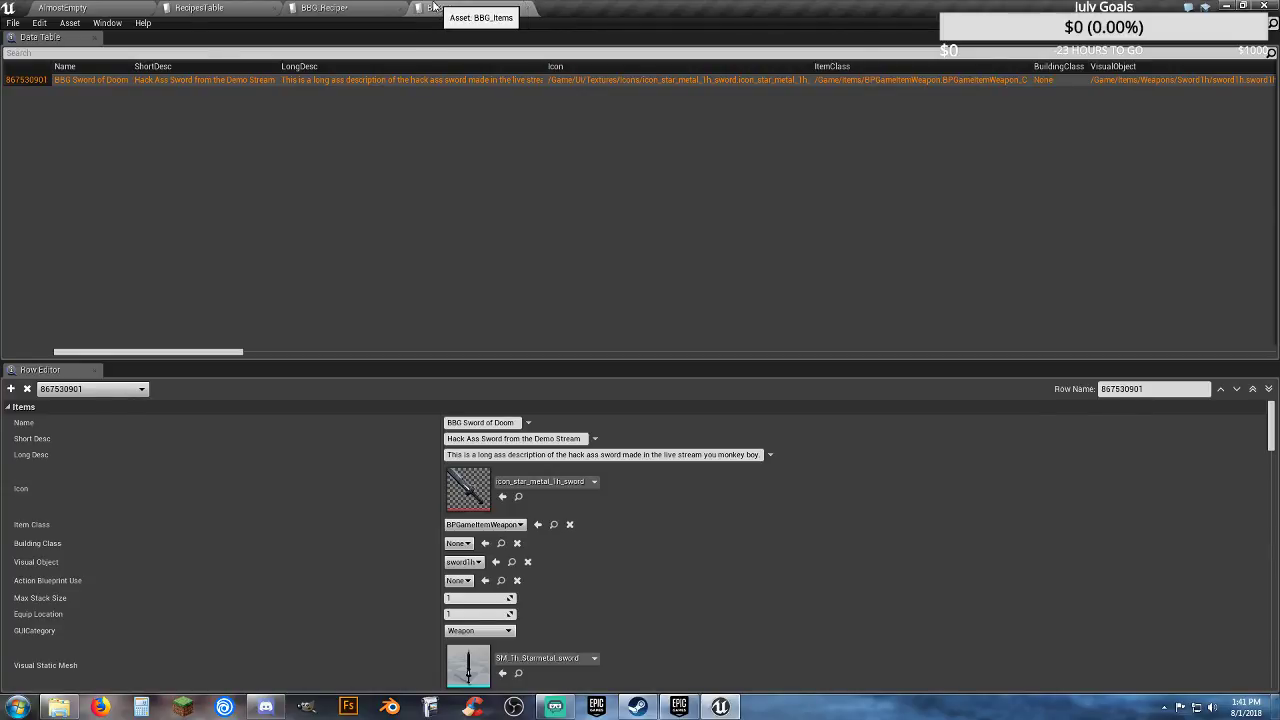
pyautogui.click(385, 8)
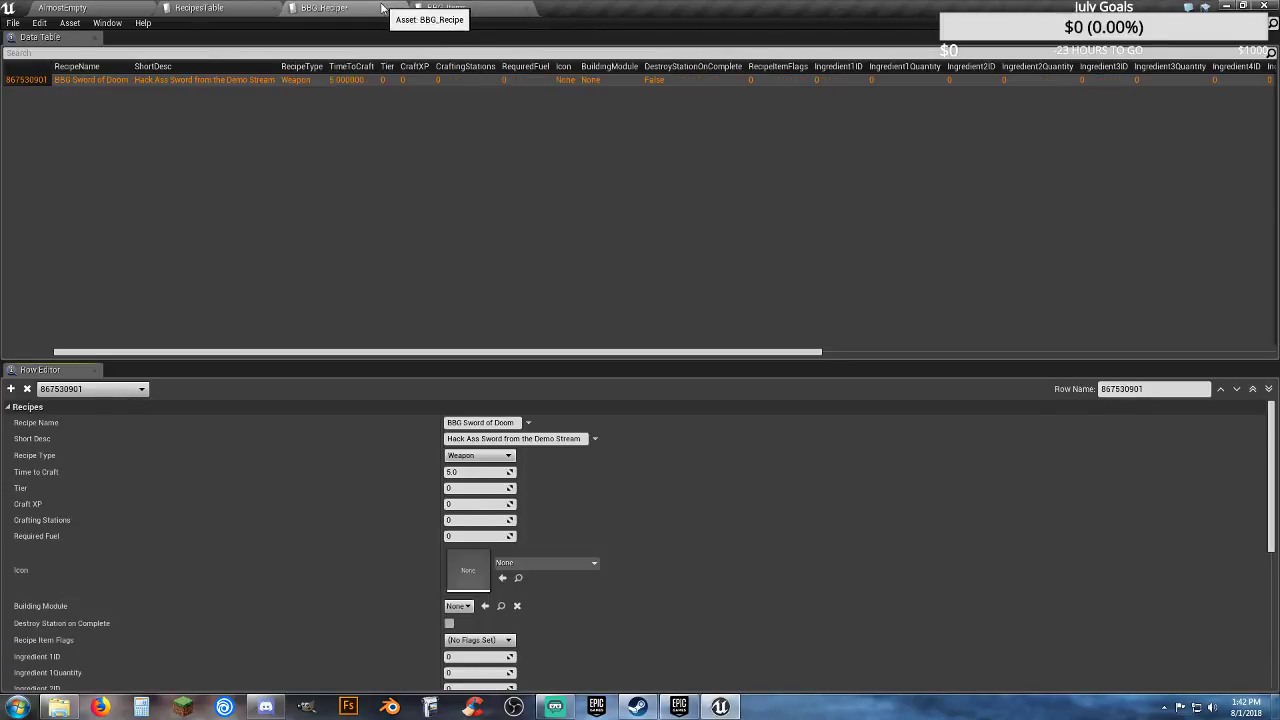
pyautogui.click(470, 488)
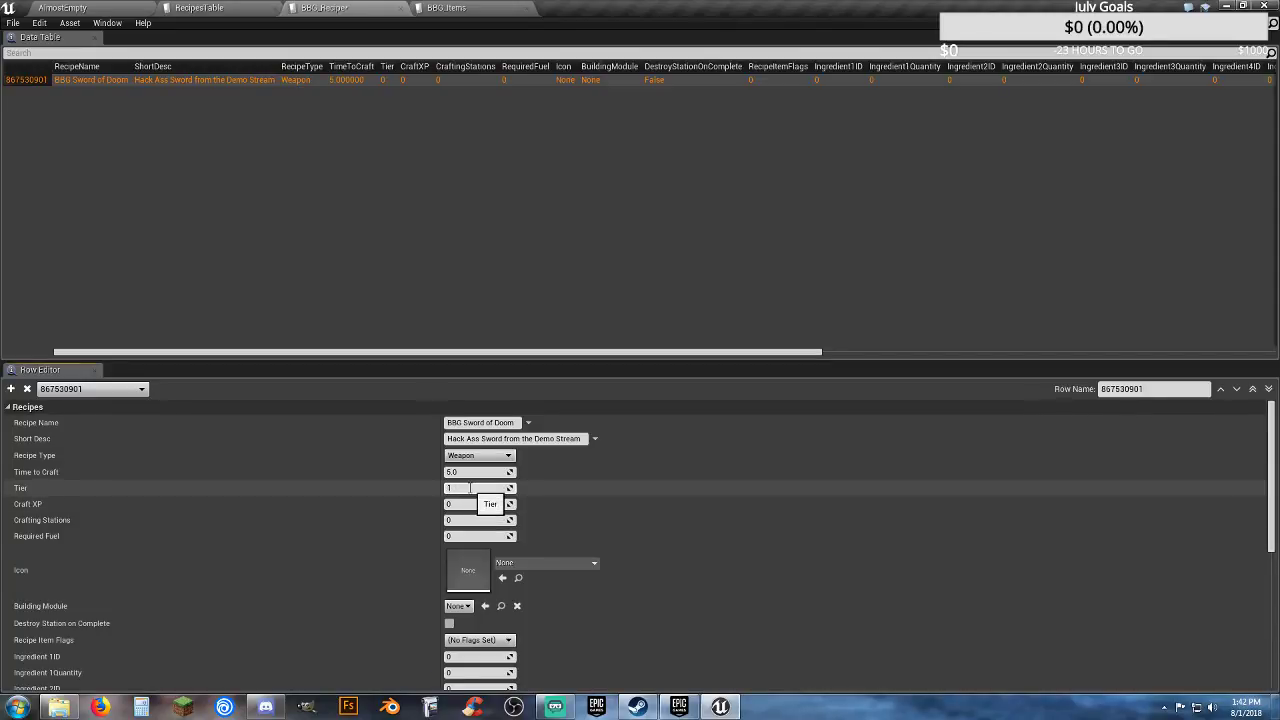
pyautogui.click(479, 504)
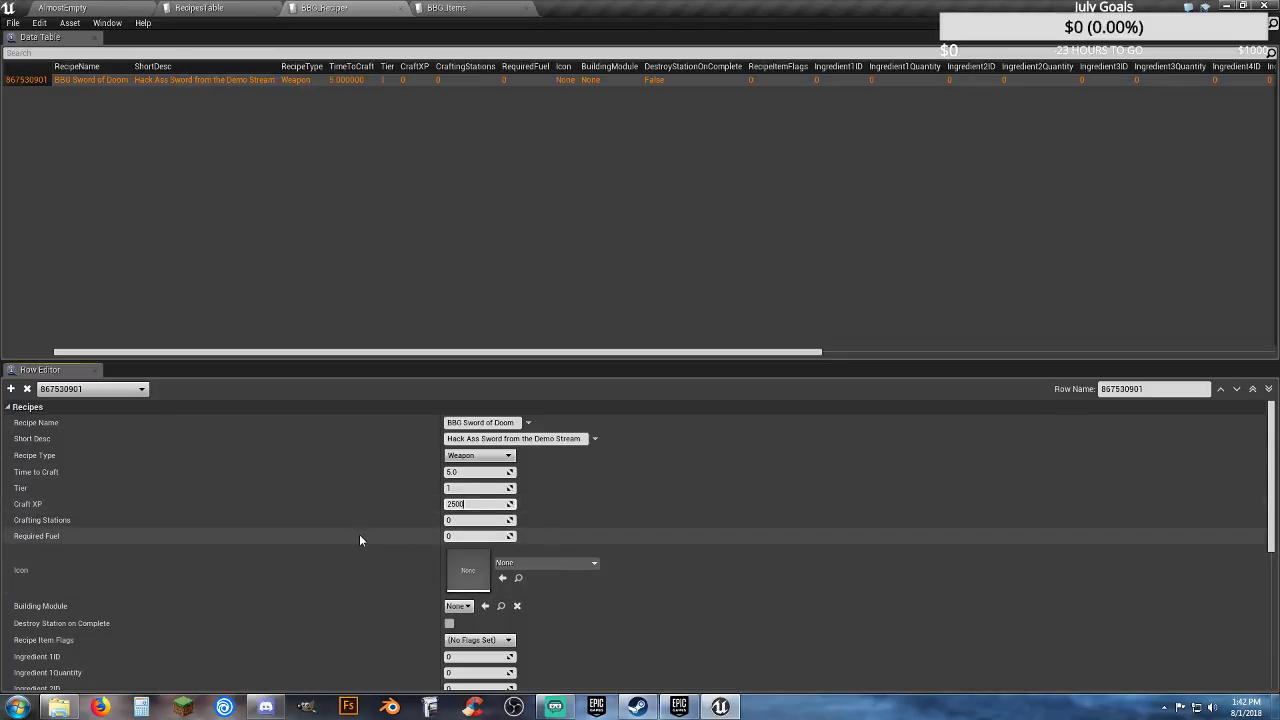
pyautogui.click(356, 542)
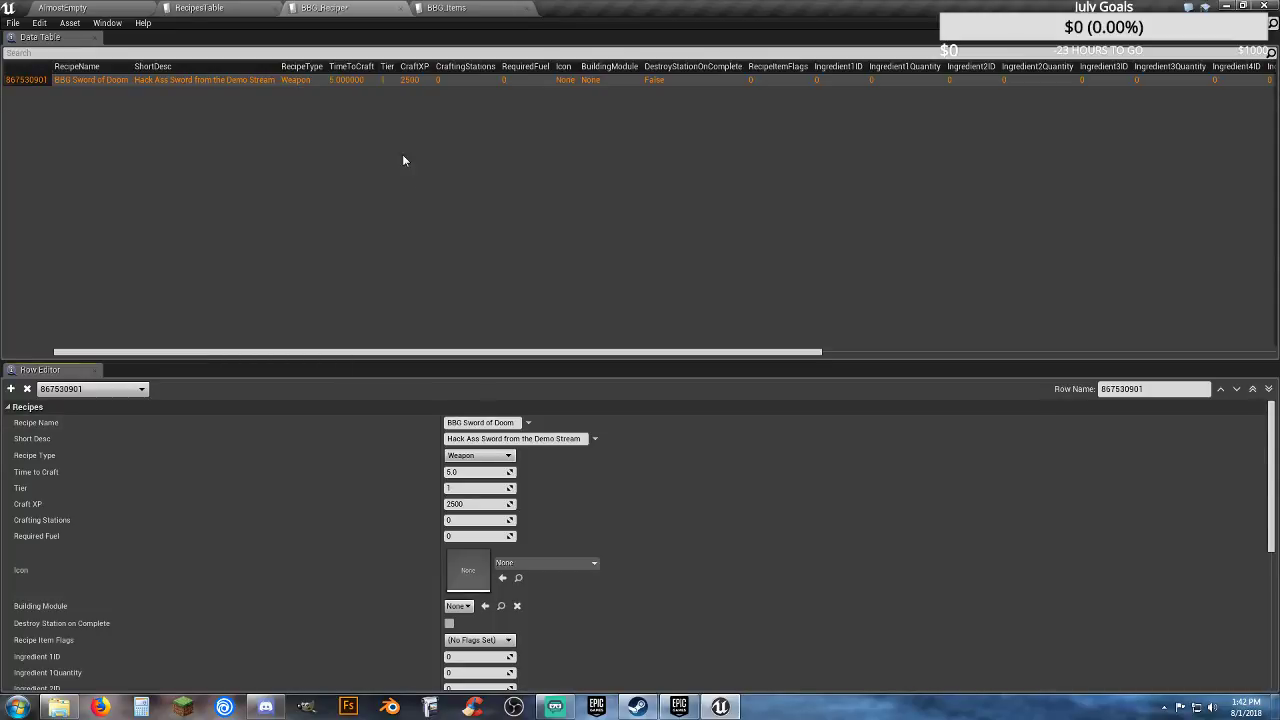
# Step: Search RecipesTable for crafting station ID 89401
pyautogui.click(220, 8)
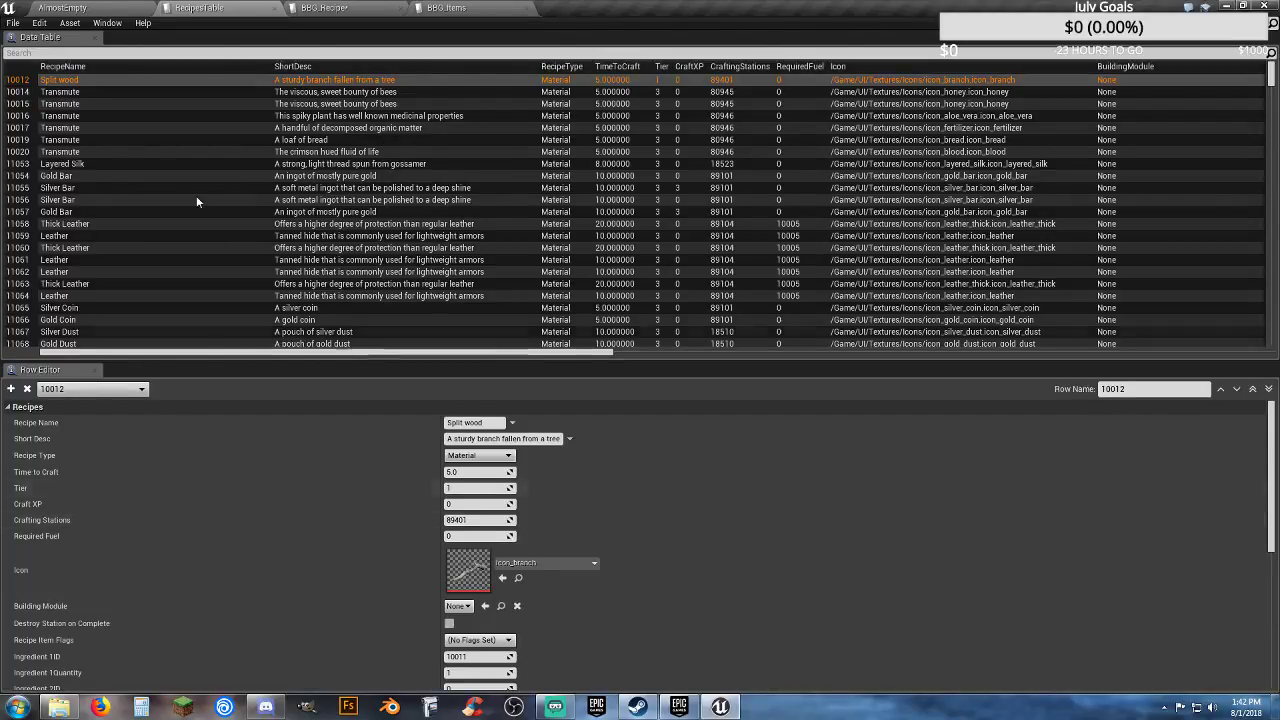
pyautogui.click(83, 52)
pyautogui.write('89401')
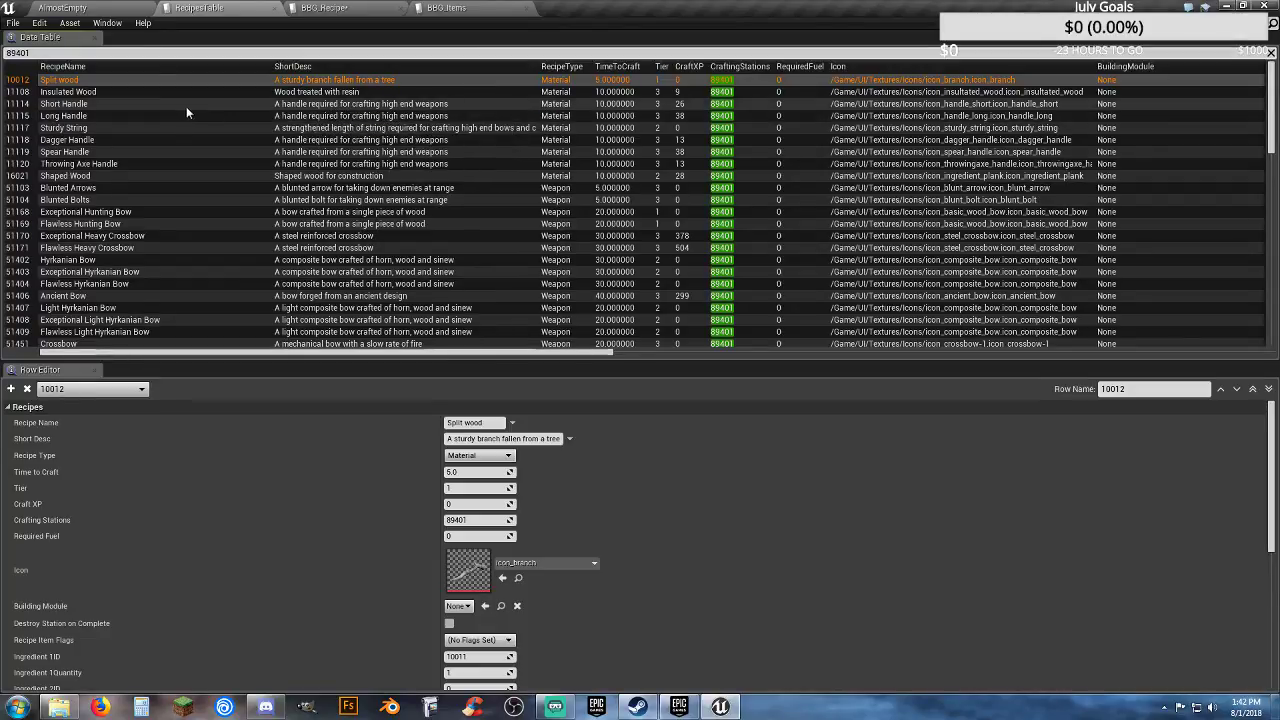
# Step: Look through the recipes filtered by crafting station 89401 to identify which bench the ID belongs to
pyautogui.scroll(-1, 182, 105)
pyautogui.scroll(-2, 182, 105)
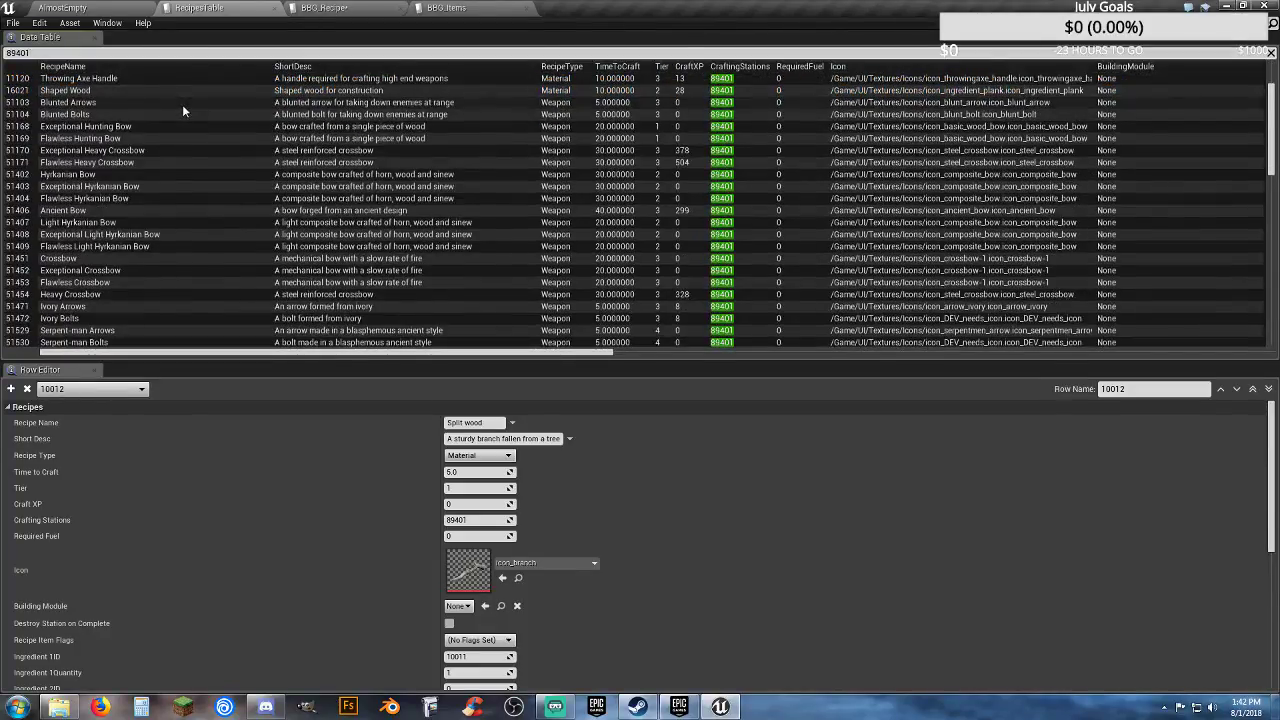
pyautogui.scroll(-15, 182, 105)
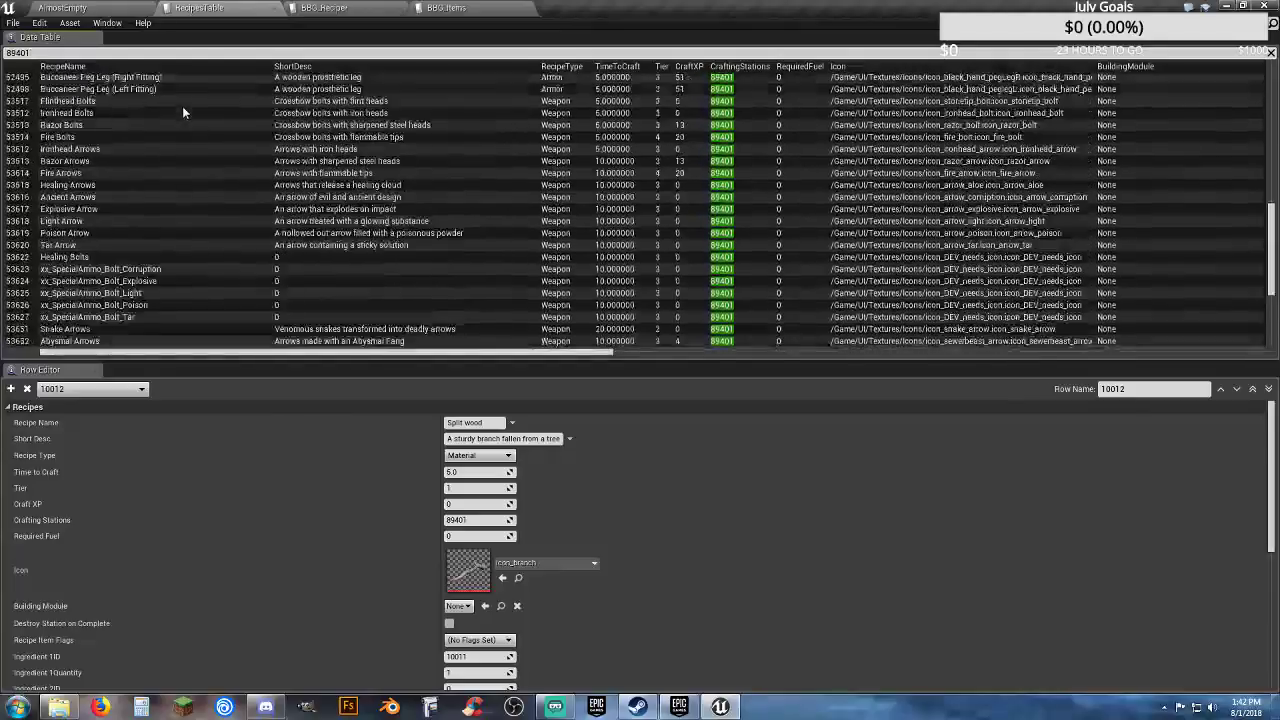
pyautogui.scroll(-6, 182, 106)
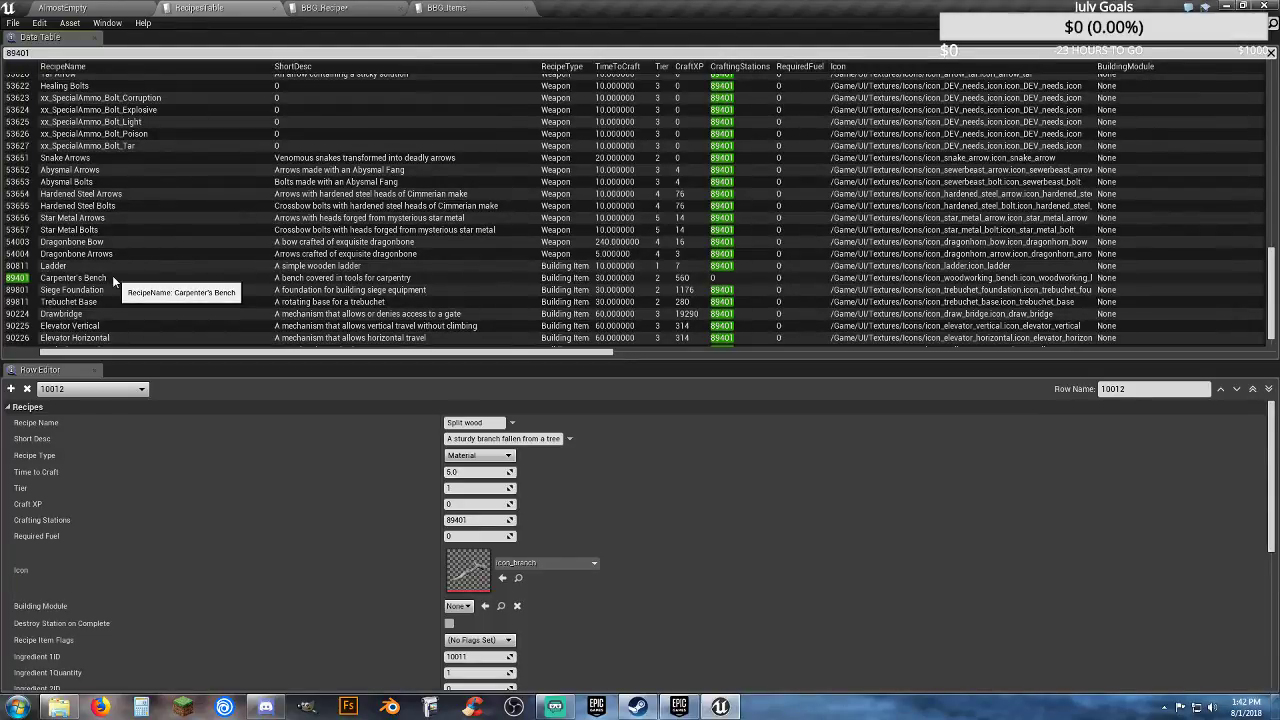
pyautogui.scroll(1, 112, 275)
pyautogui.scroll(15, 112, 275)
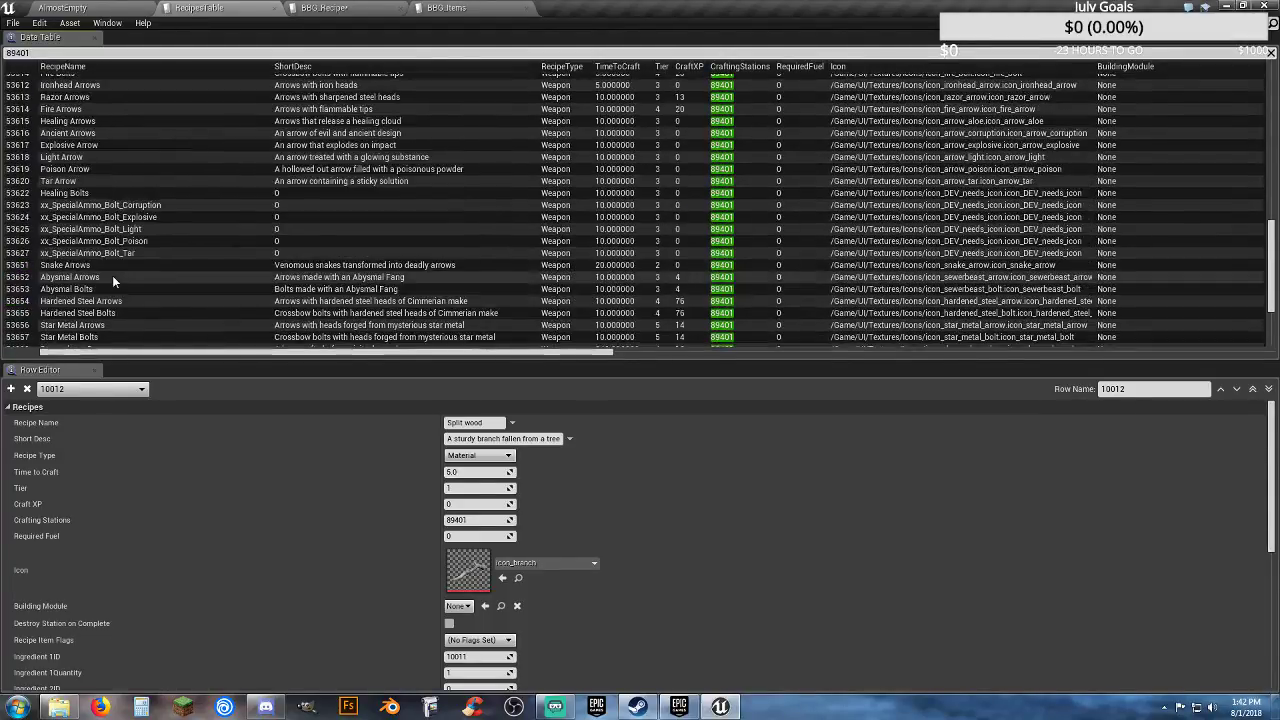
pyautogui.scroll(1, 110, 283)
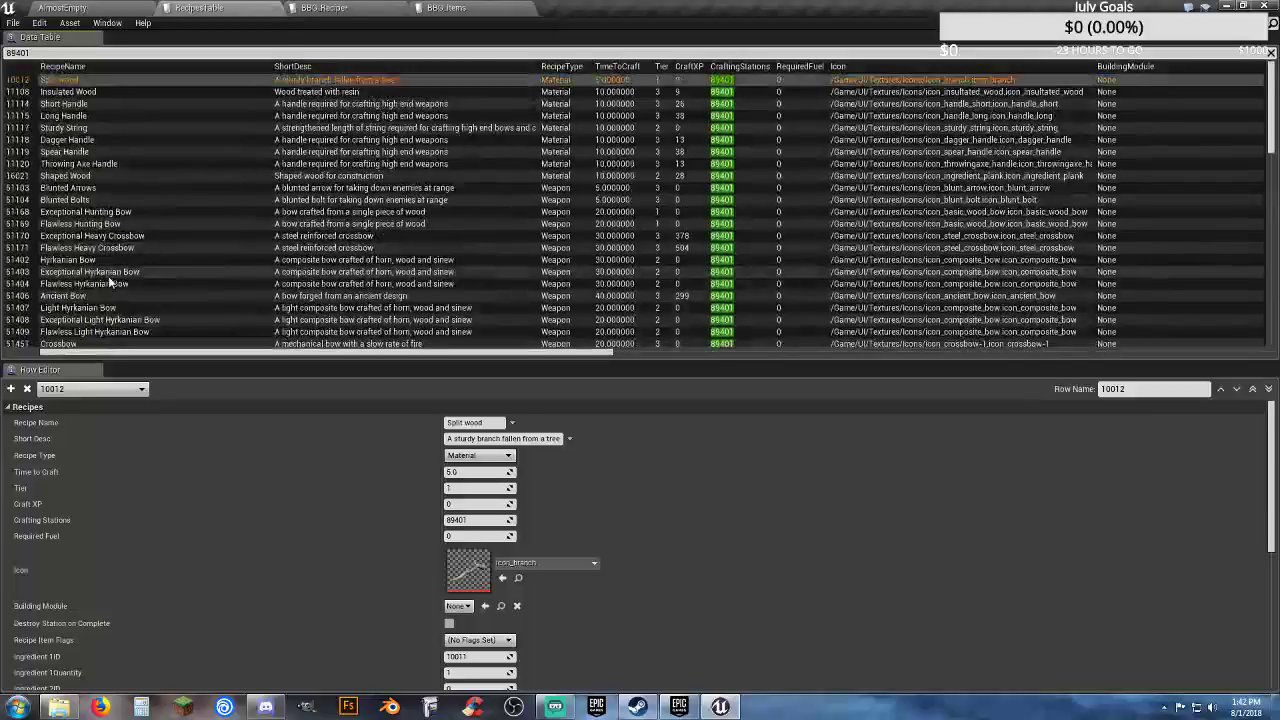
# Step: Replace the RecipesTable filter with a search for foundation recipes
pyautogui.click(97, 52)
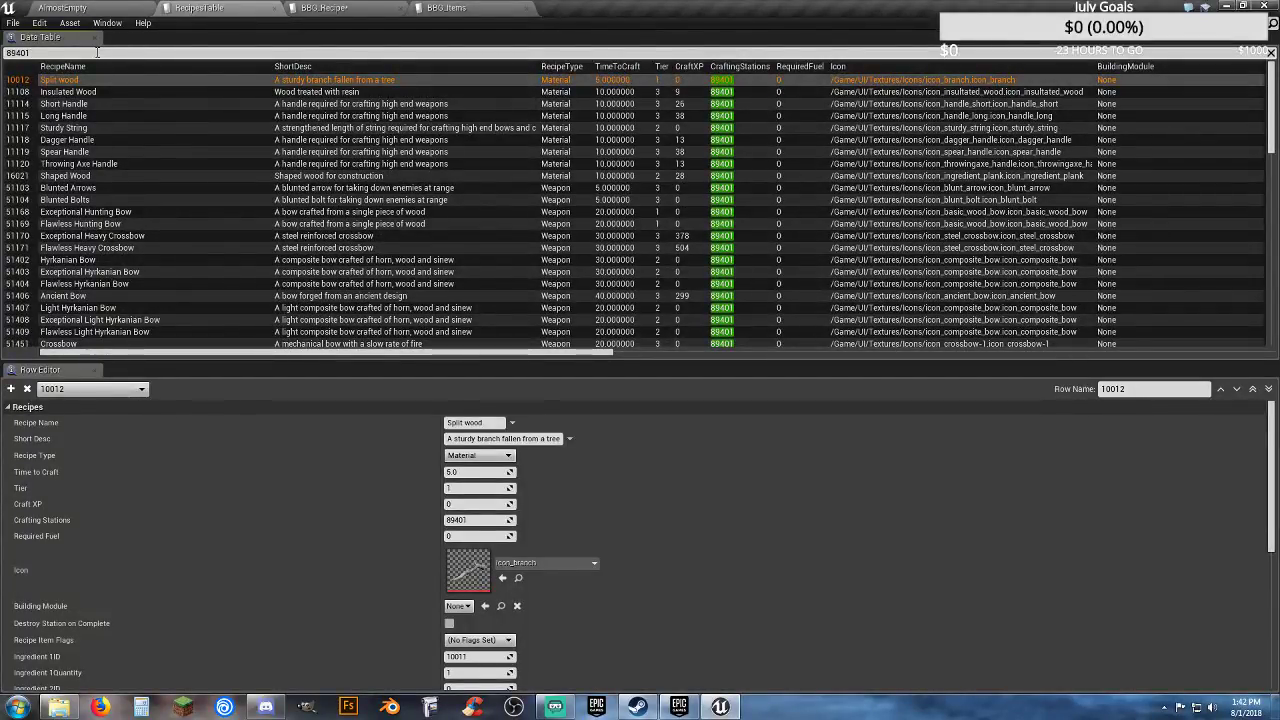
pyautogui.press('BackSpace')
pyautogui.press('BackSpace')
pyautogui.press('BackSpace')
pyautogui.press('BackSpace')
pyautogui.press('BackSpace')
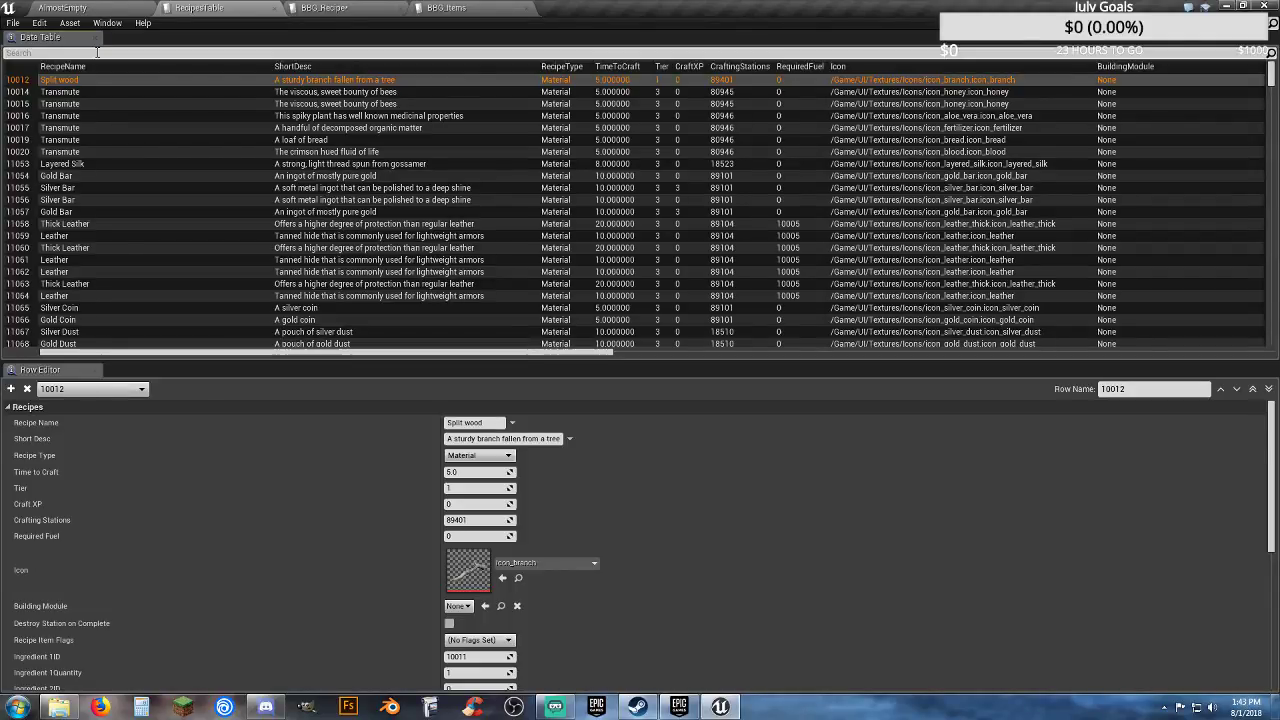
pyautogui.write('foundation')
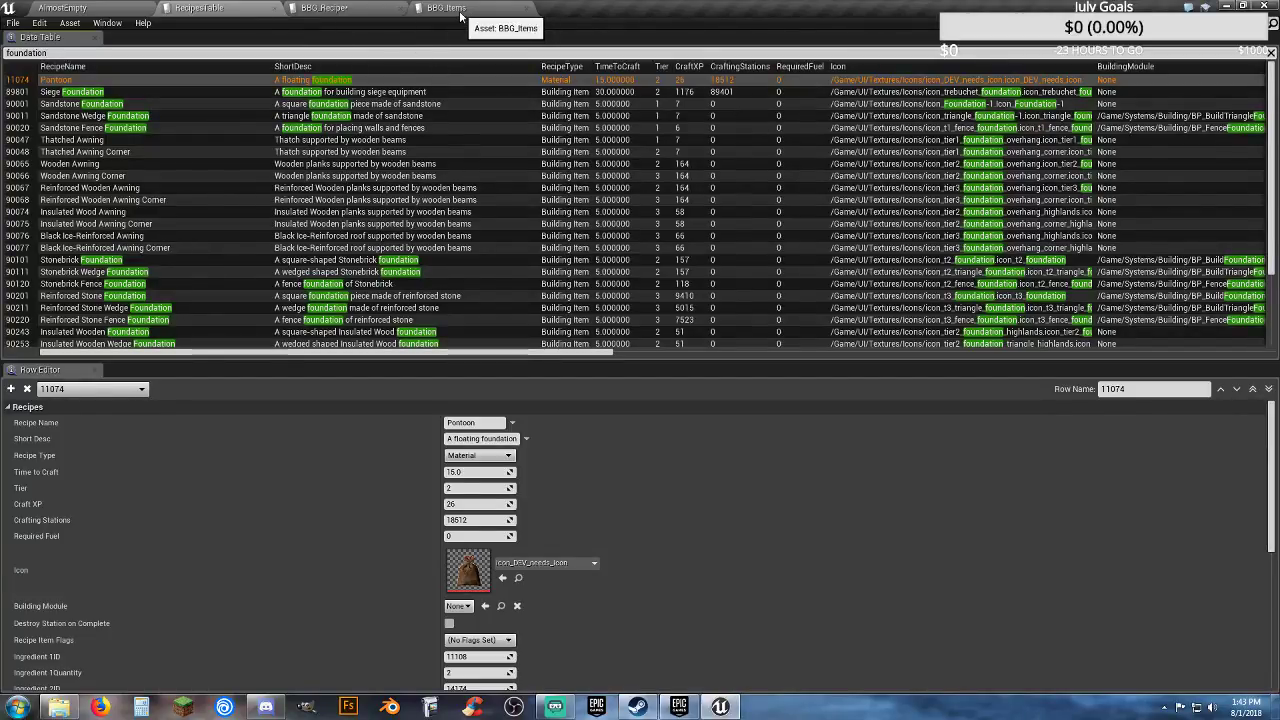
# Step: Set the BBG Sword of Doom recipe's Icon to icon_star_metal_1h_sword, matching the icon used in BBG_Items
pyautogui.click(330, 8)
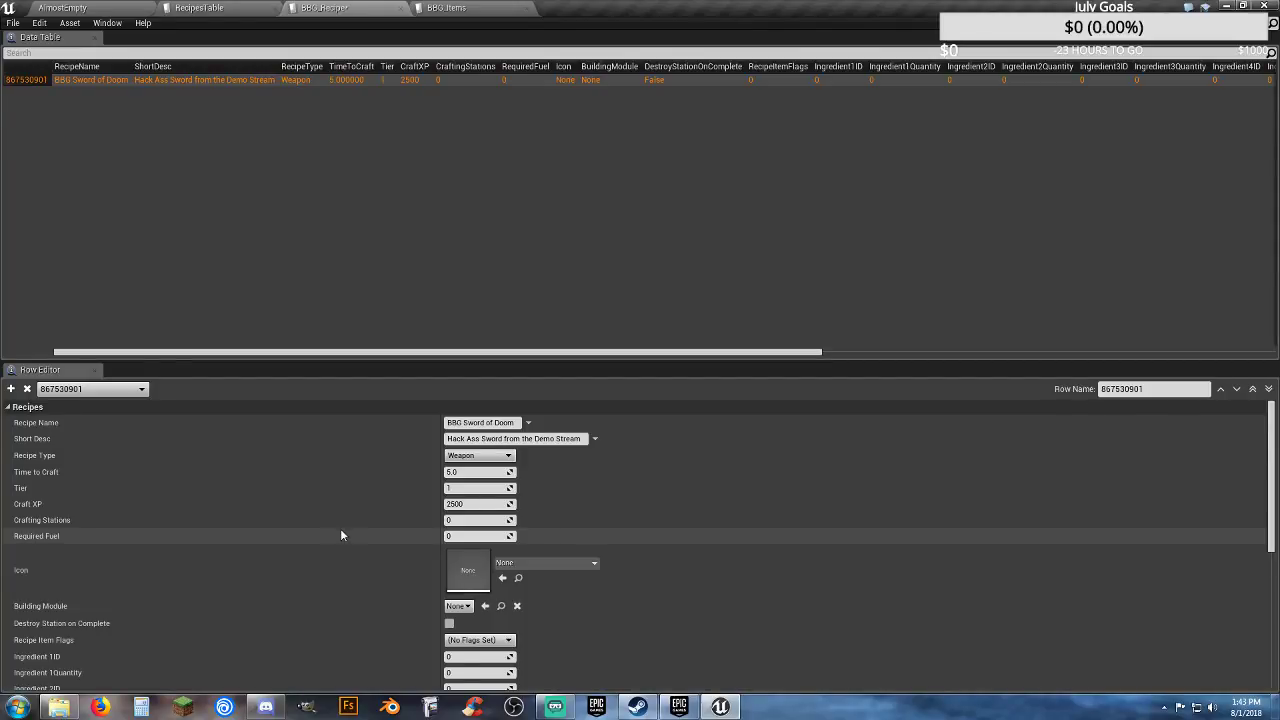
pyautogui.scroll(-2, 338, 532)
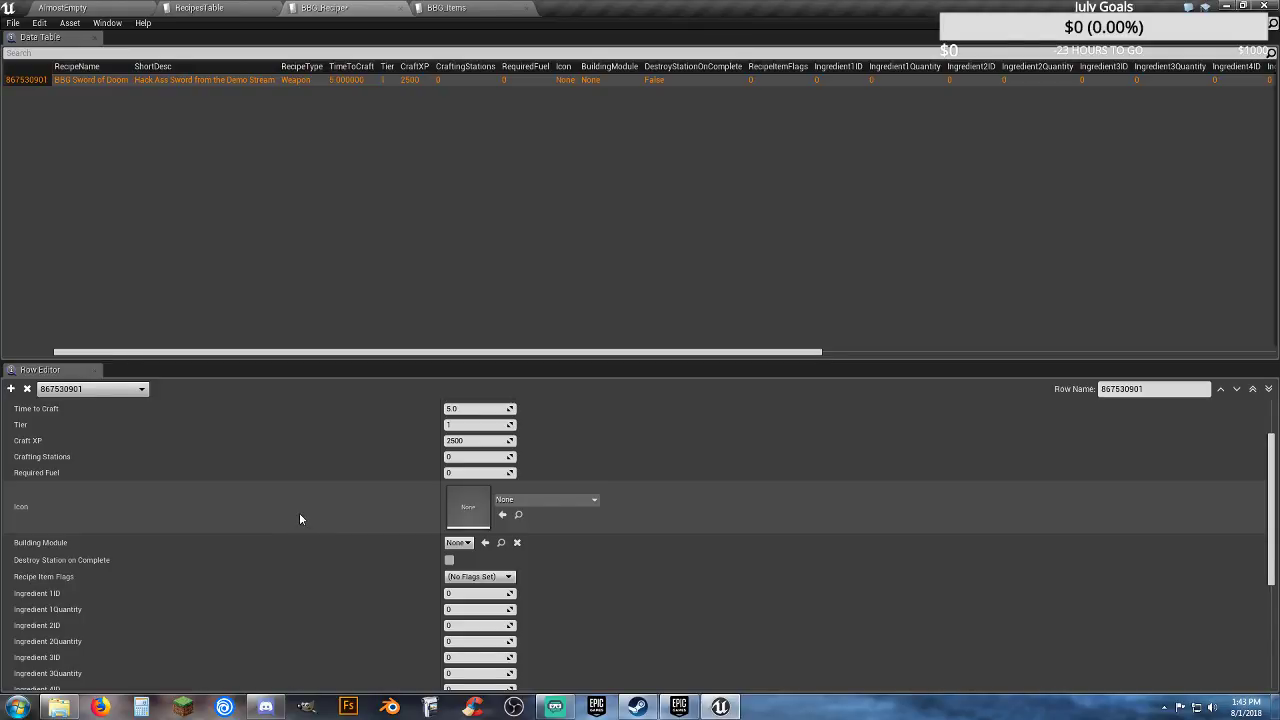
pyautogui.scroll(-1, 300, 518)
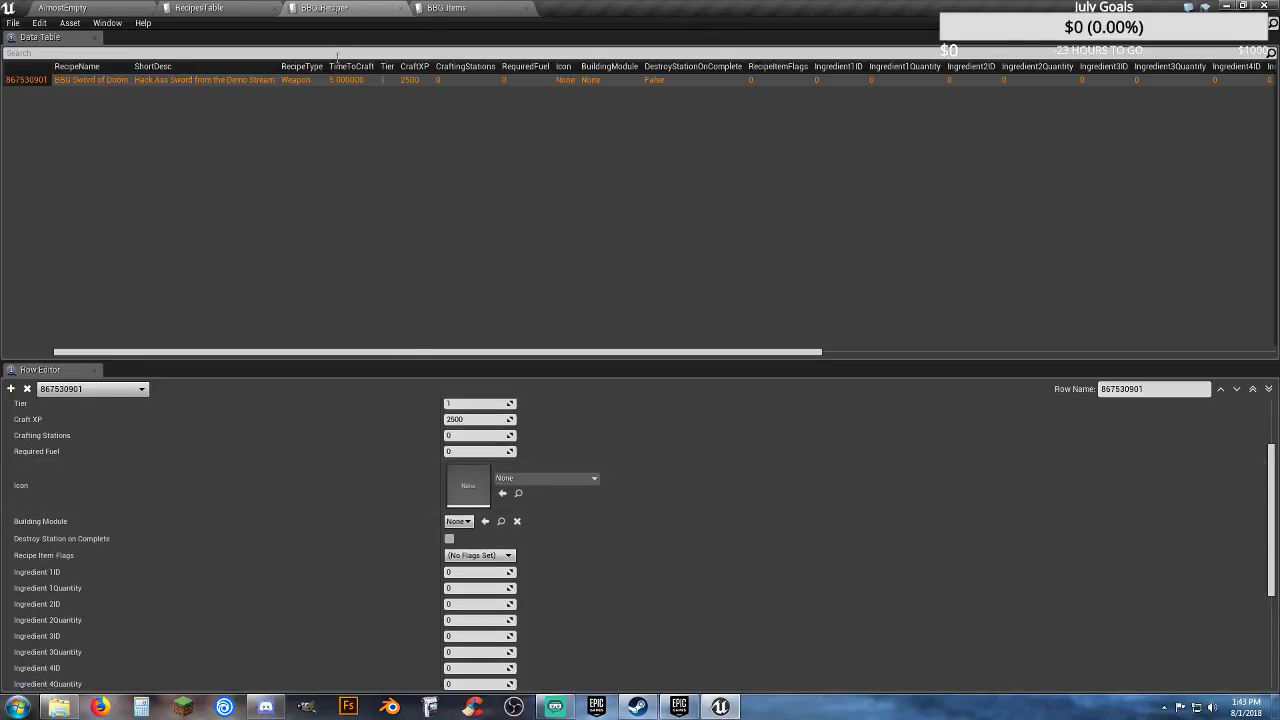
pyautogui.click(449, 9)
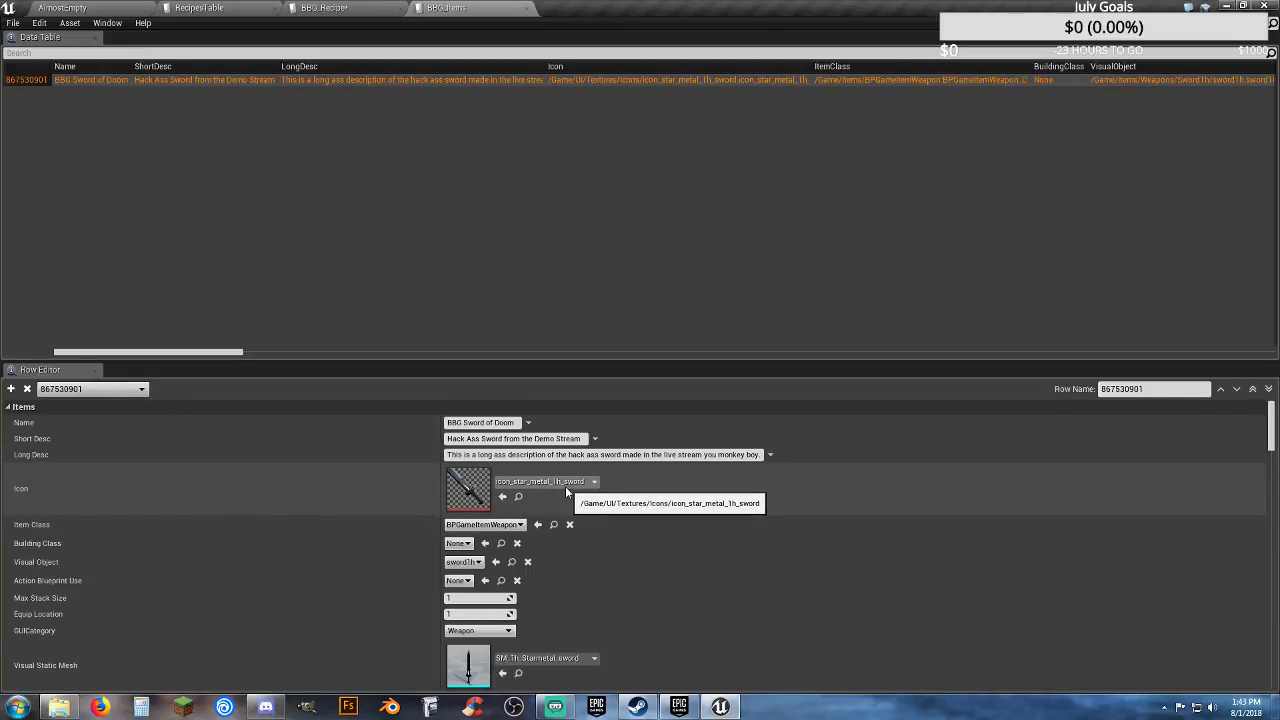
pyautogui.click(360, 8)
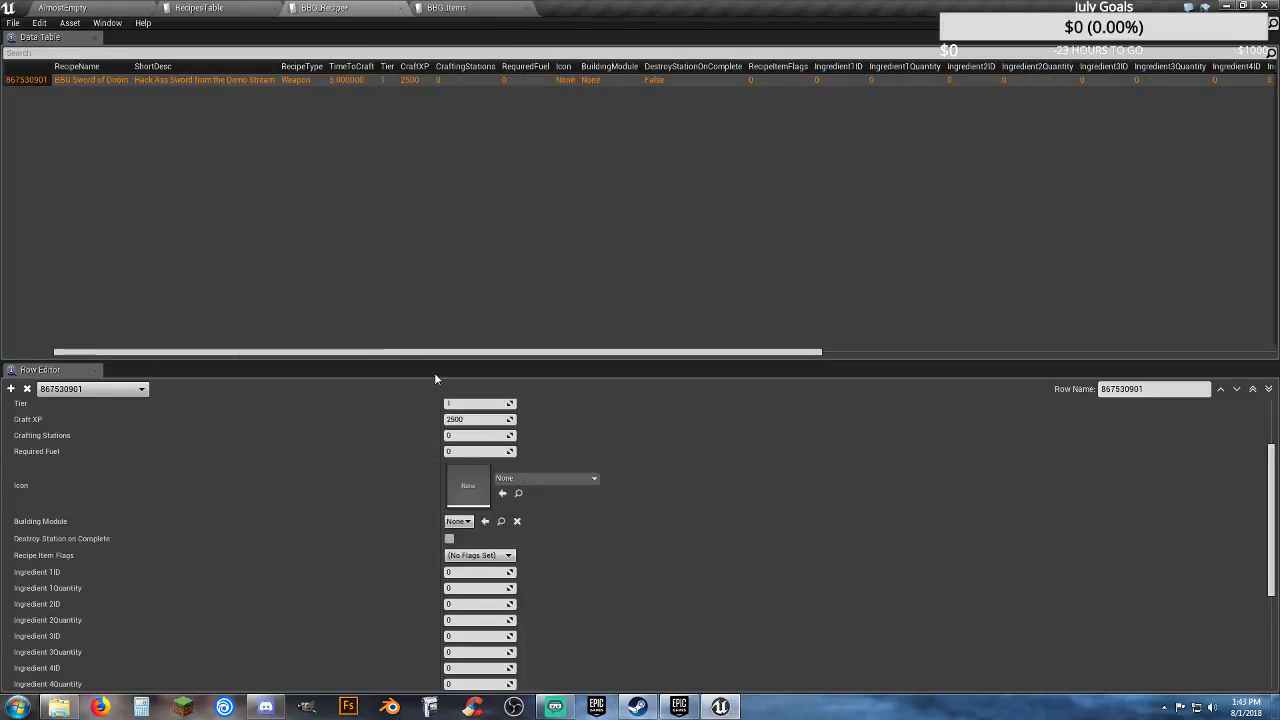
pyautogui.click(553, 482)
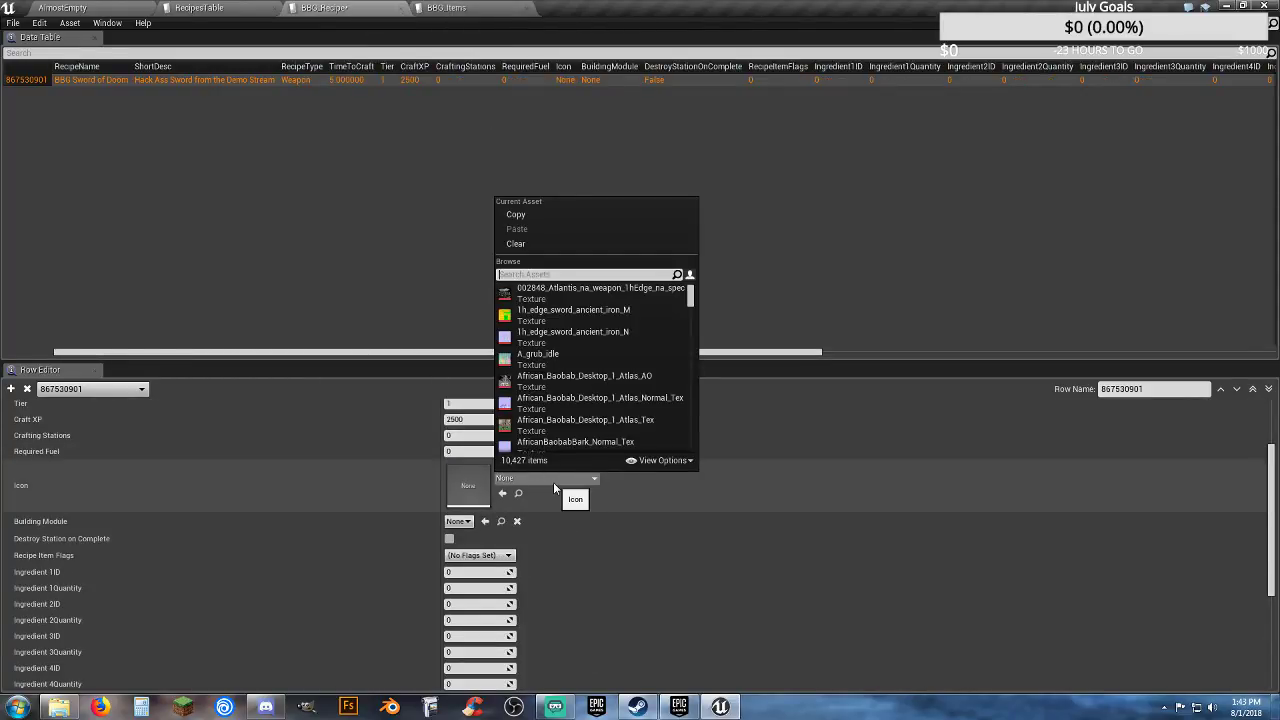
pyautogui.write('icon')
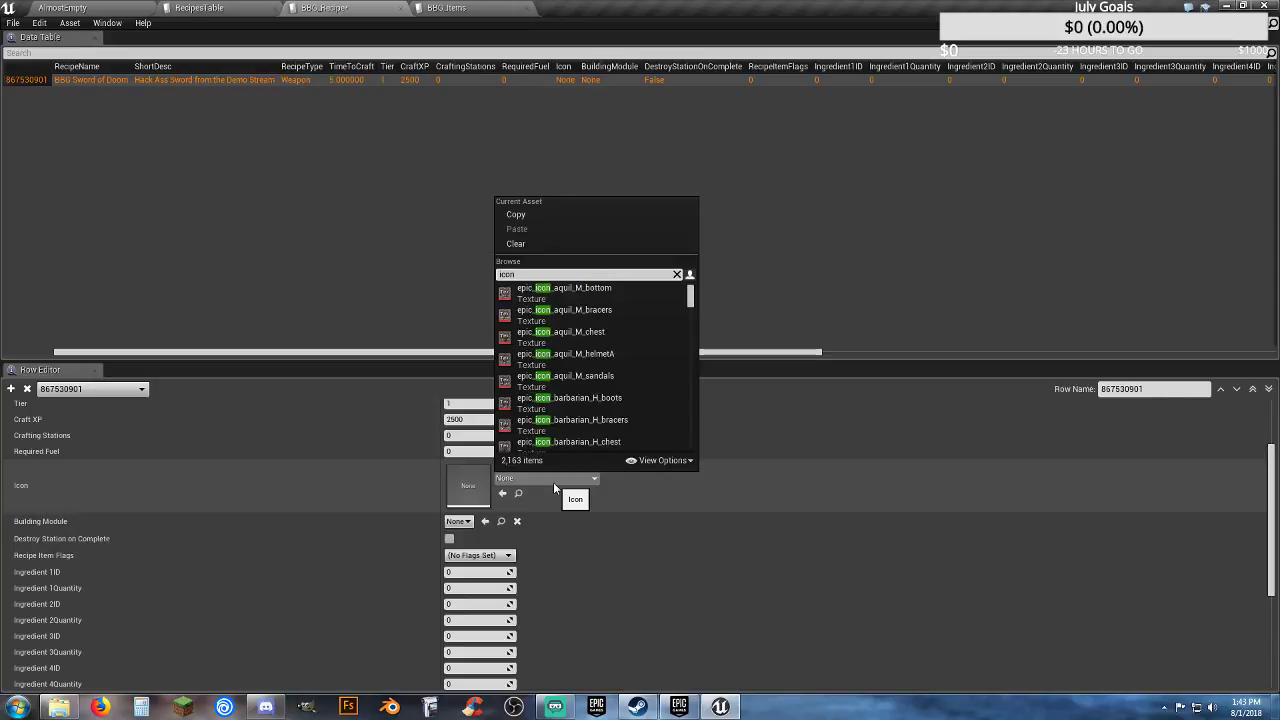
pyautogui.write('_star_metal')
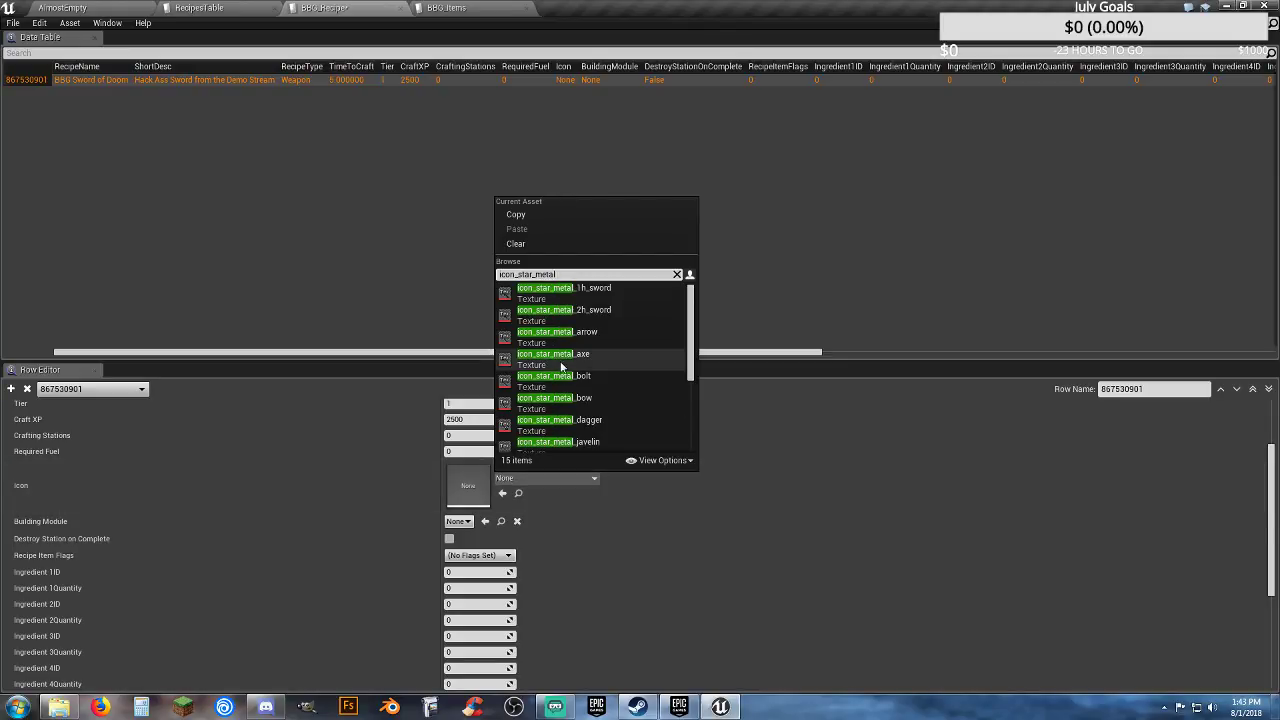
pyautogui.click(572, 289)
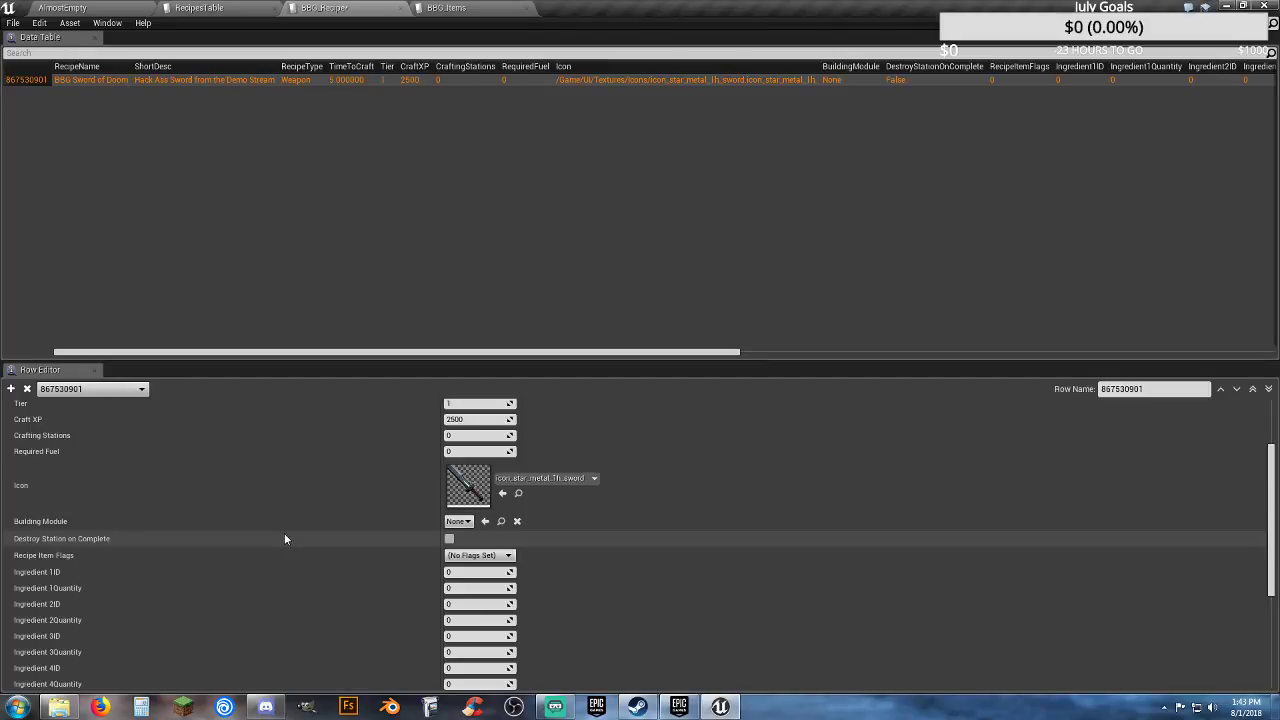
# Step: View the Building Module options for the recipe without choosing one
pyautogui.scroll(-1, 284, 539)
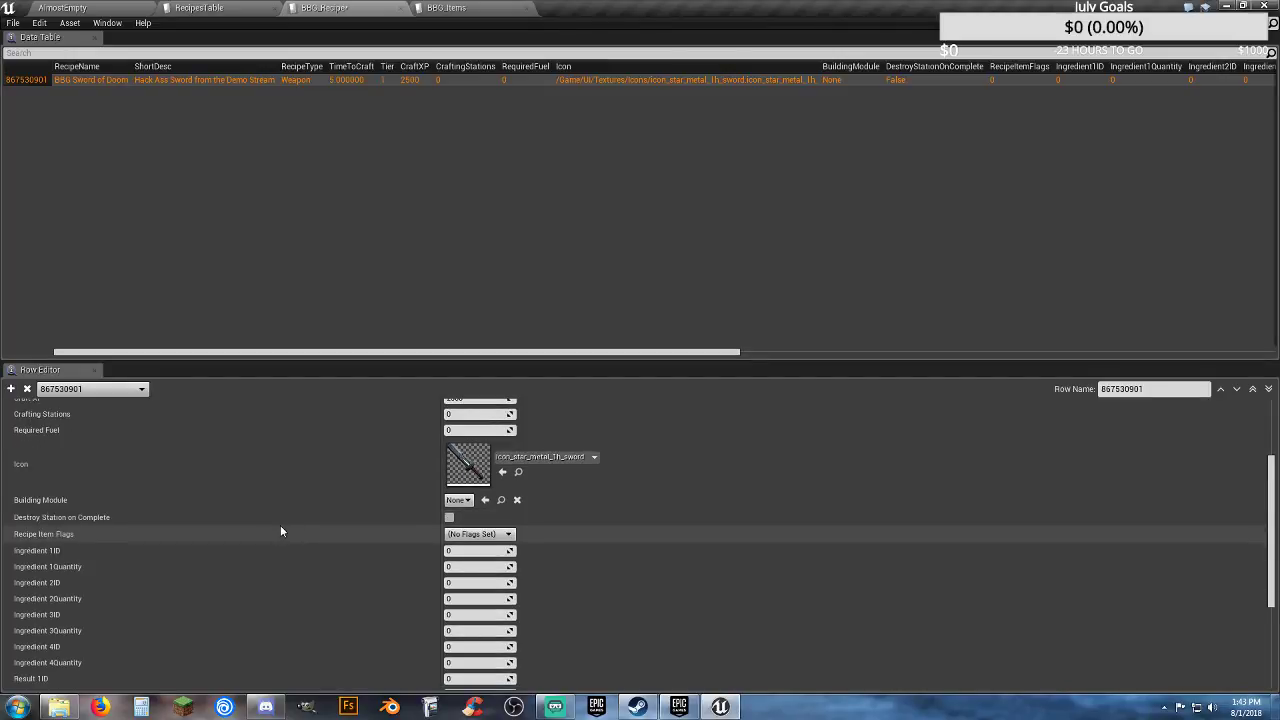
pyautogui.click(466, 505)
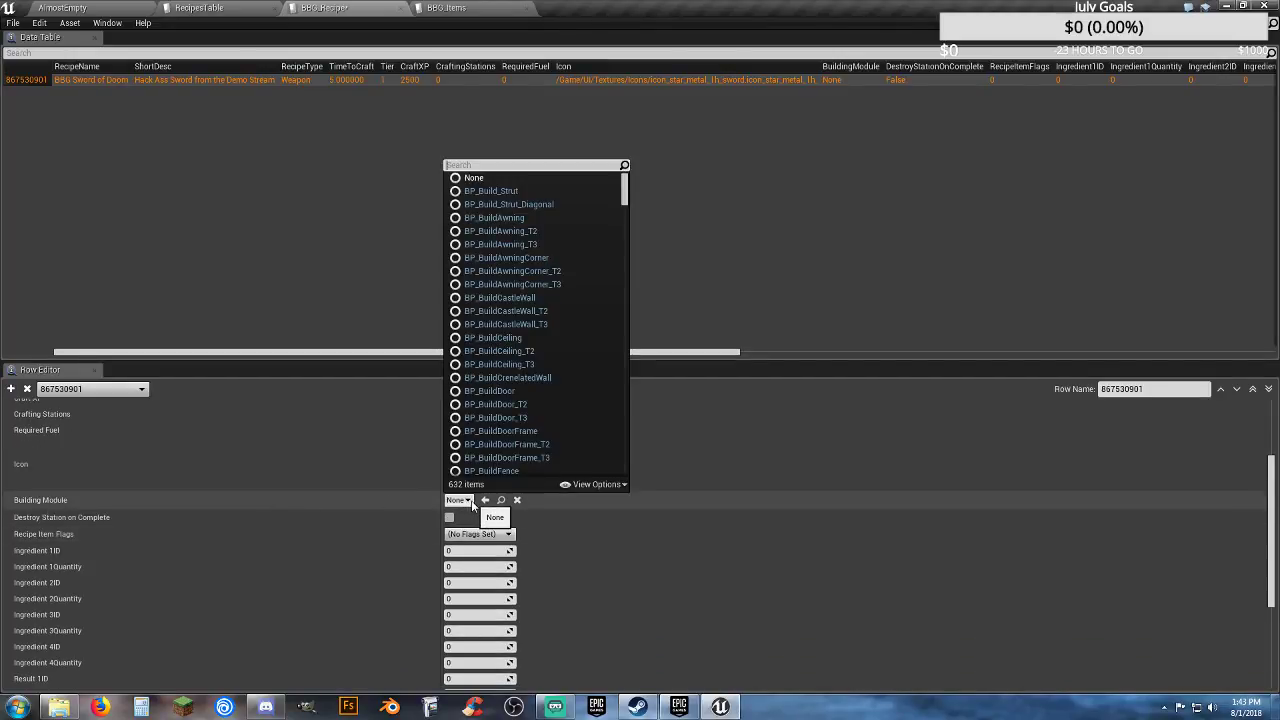
pyautogui.click(367, 201)
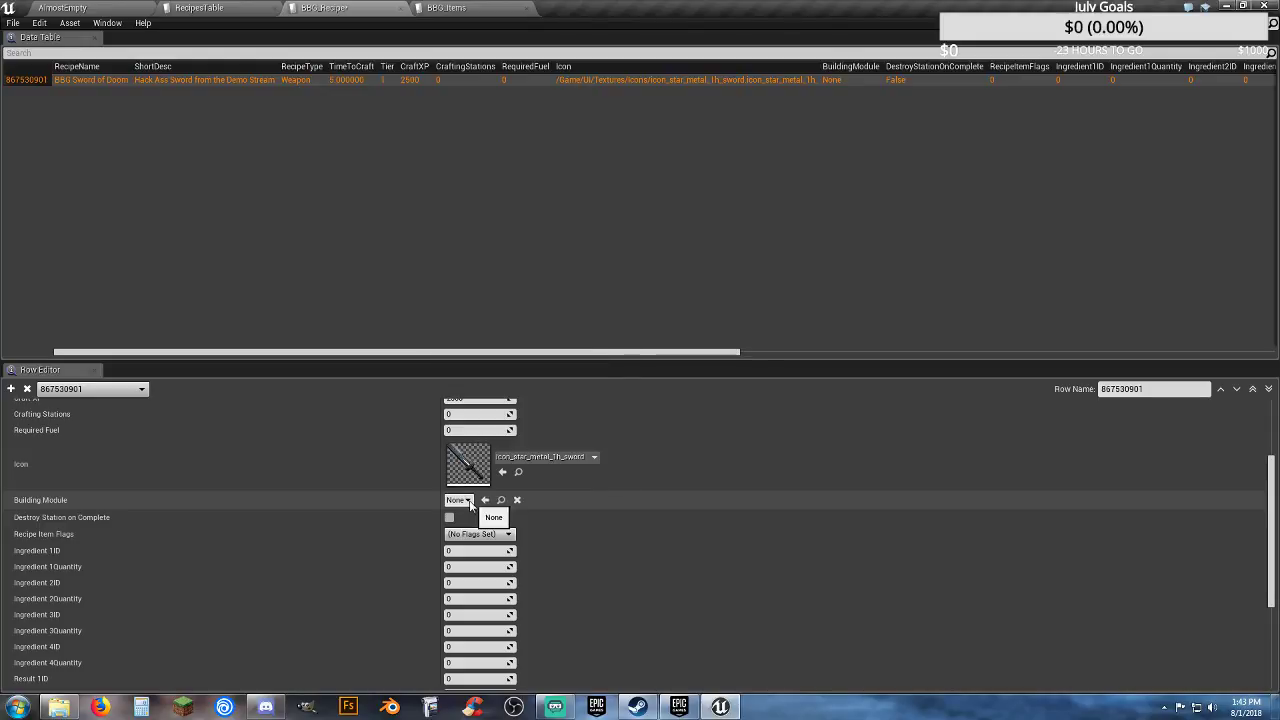
# Step: Search RecipesTable for iron sword and compare its recipe fields with the BBG Sword of Doom row
pyautogui.click(210, 8)
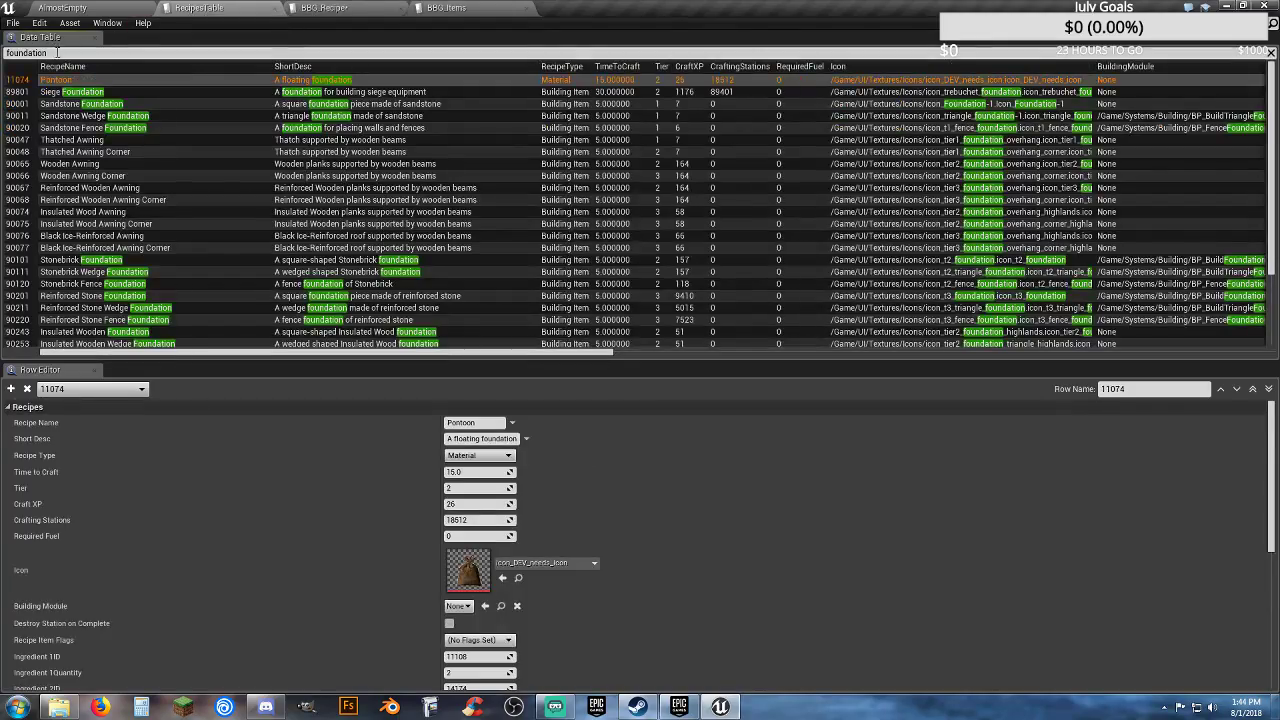
pyautogui.click(95, 55)
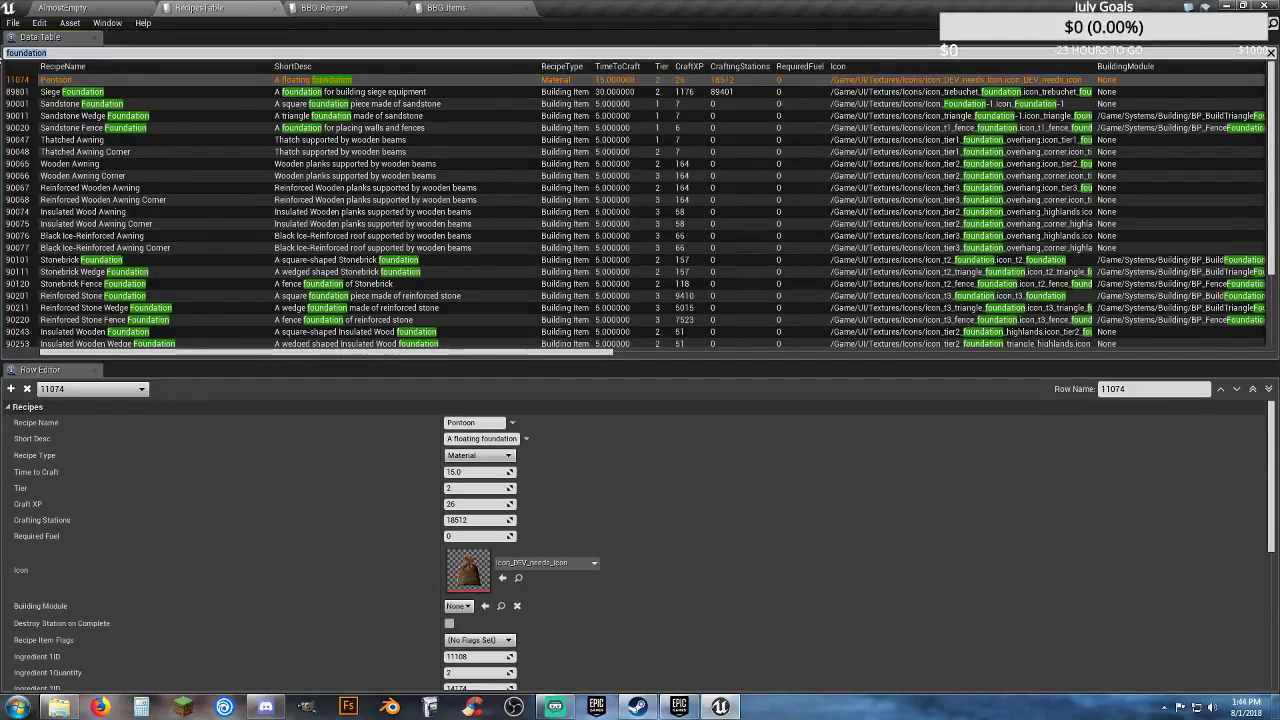
pyautogui.press('BackSpace')
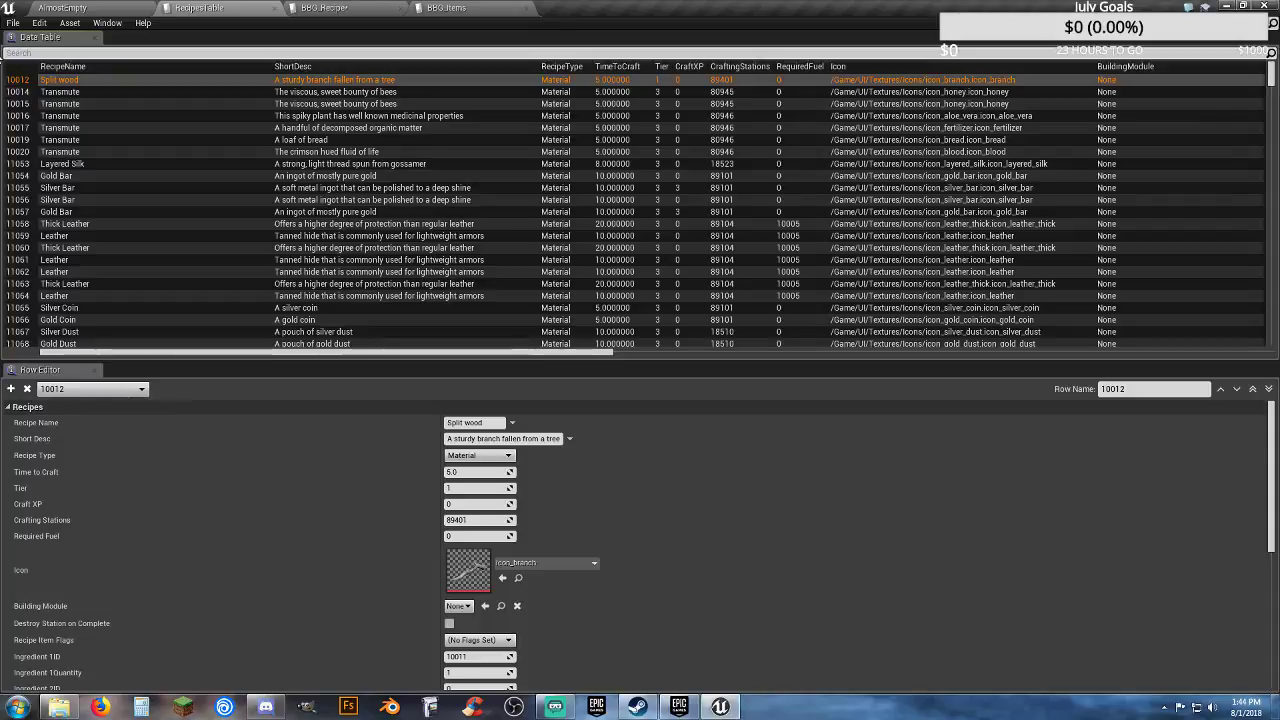
pyautogui.write('s')
pyautogui.press('BackSpace')
pyautogui.write('iron sword')
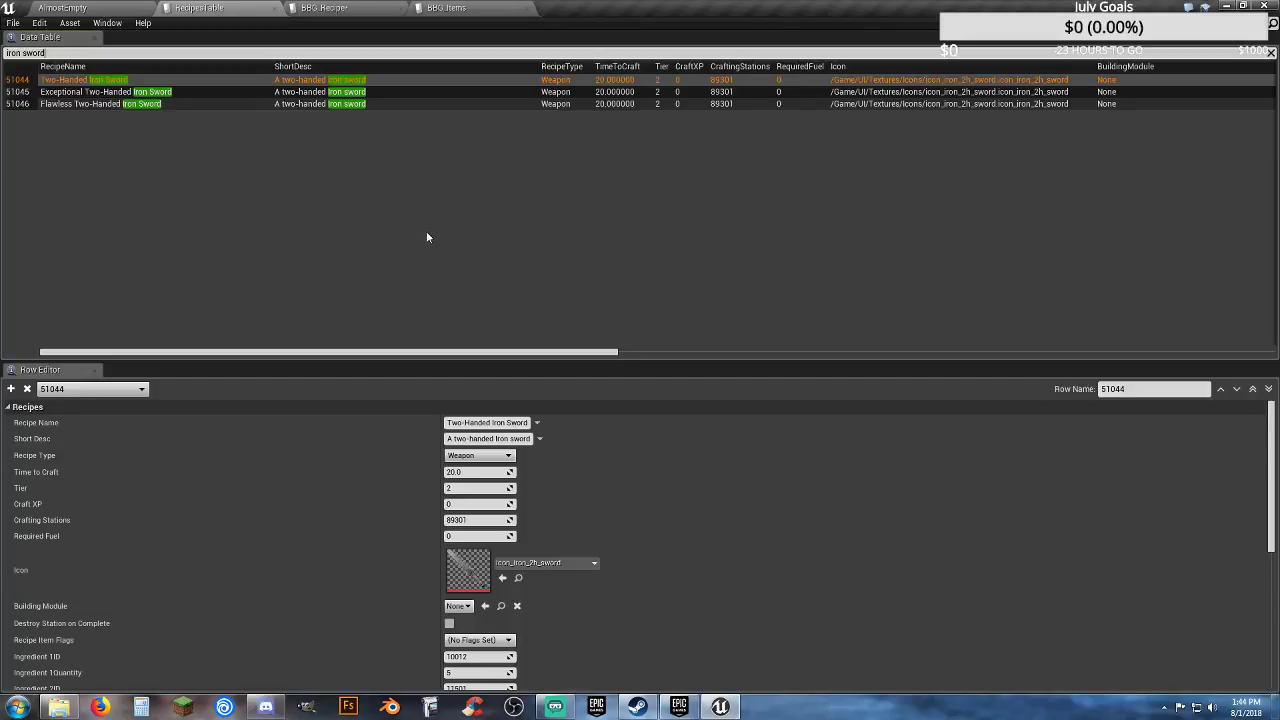
pyautogui.click(346, 12)
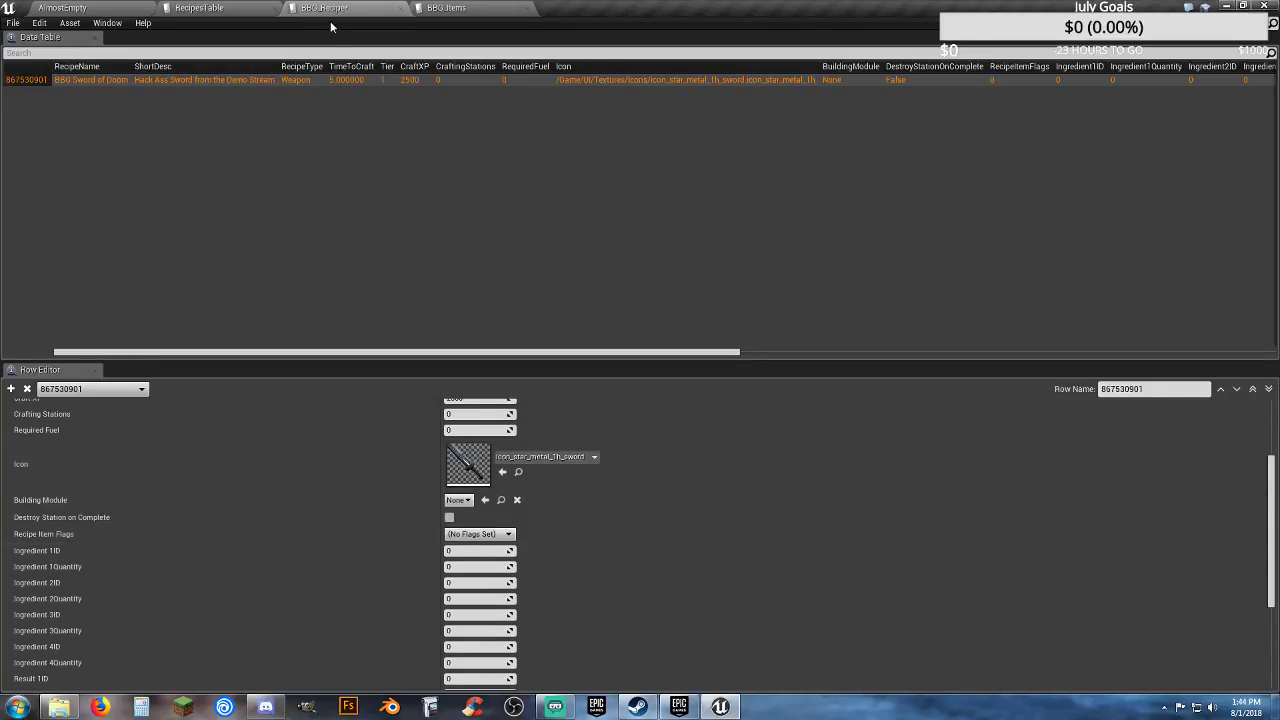
pyautogui.click(224, 9)
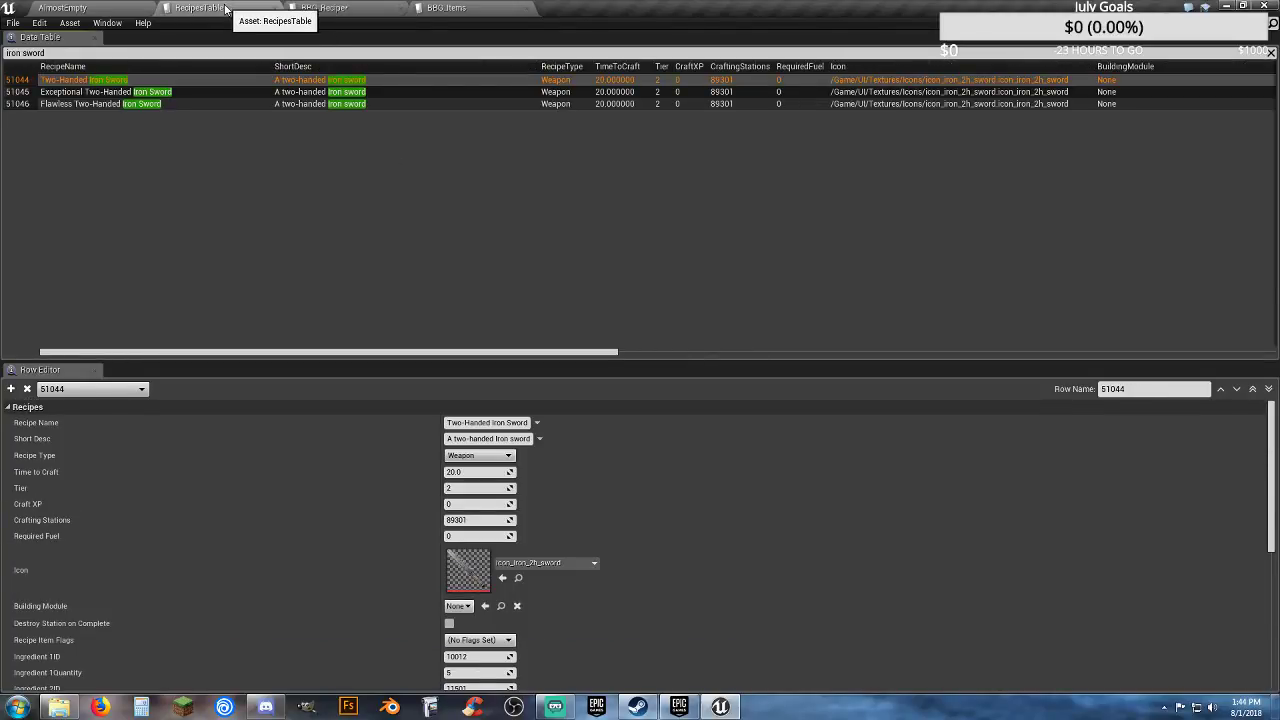
pyautogui.moveTo(511, 352); pyautogui.dragTo(236, 293)
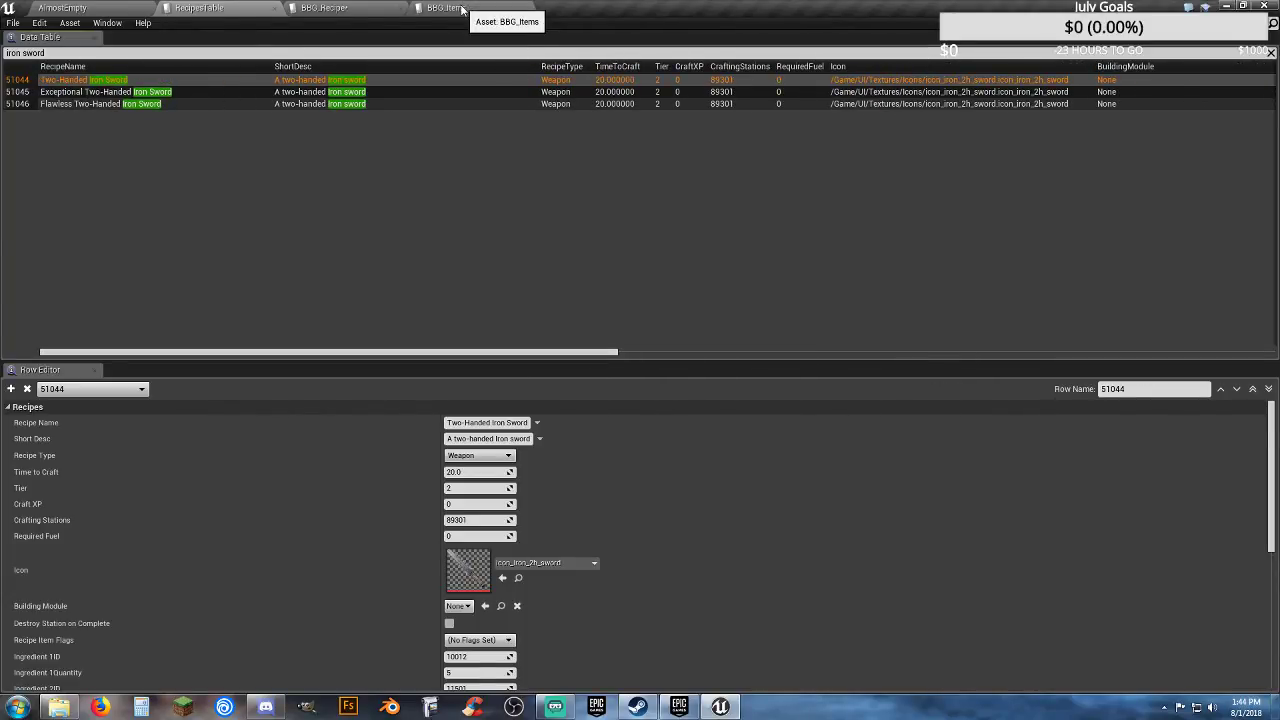
# Step: In the BBG Sword of Doom recipe, set Ingredient 1 ID to 10001 and Ingredient 1 Quantity to 5
pyautogui.click(365, 8)
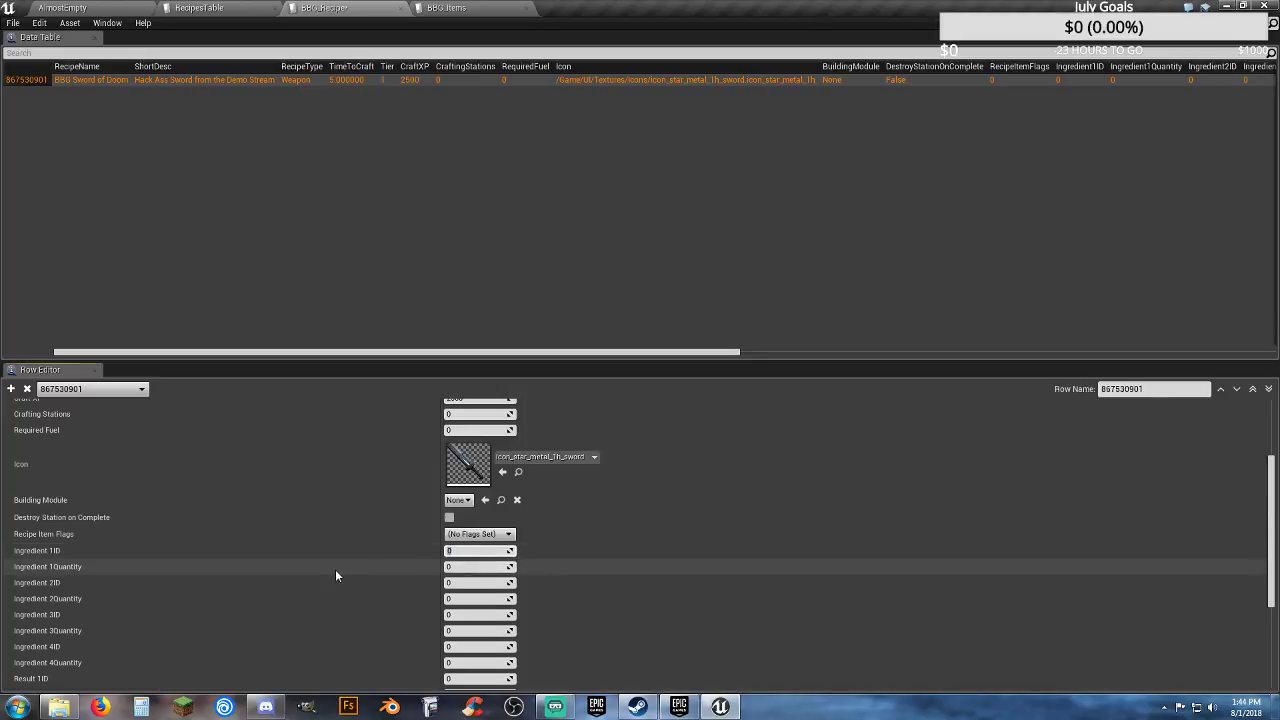
pyautogui.write('10001')
pyautogui.click(463, 566)
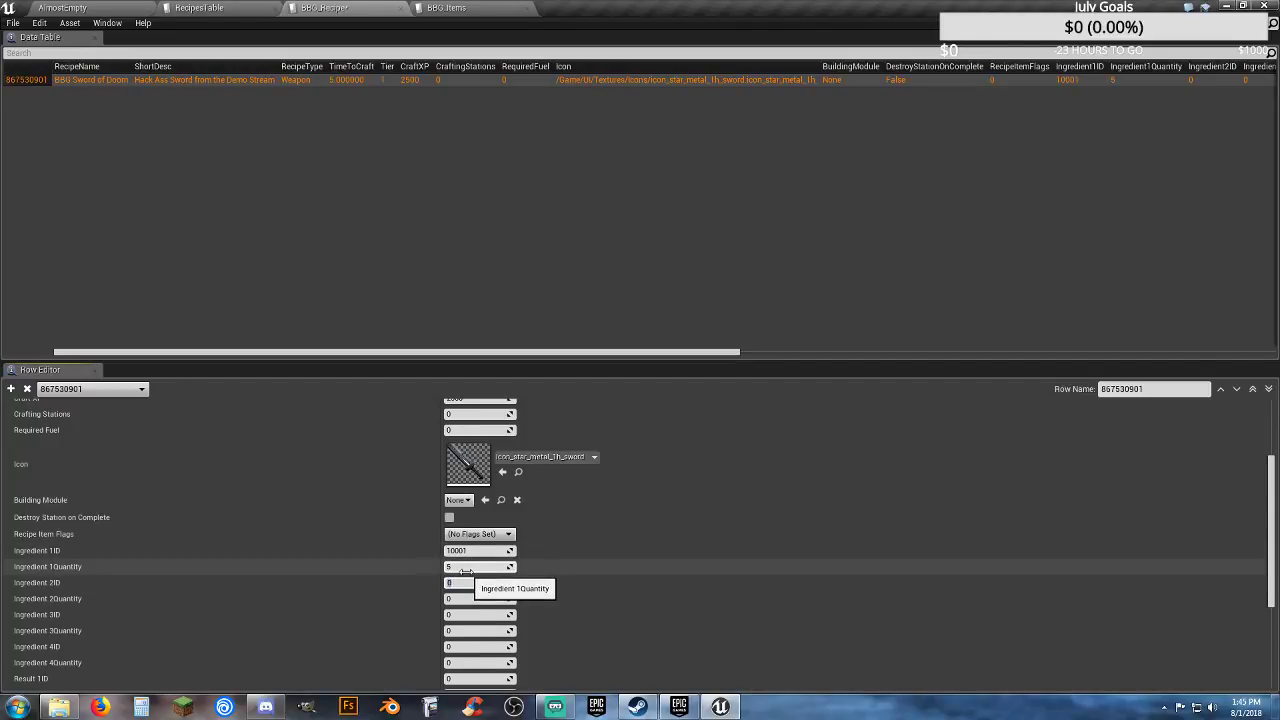
# Step: Set the recipe's Result 1 ID to 867530901 and its Result 1 Quantity to 1
pyautogui.scroll(-2, 423, 581)
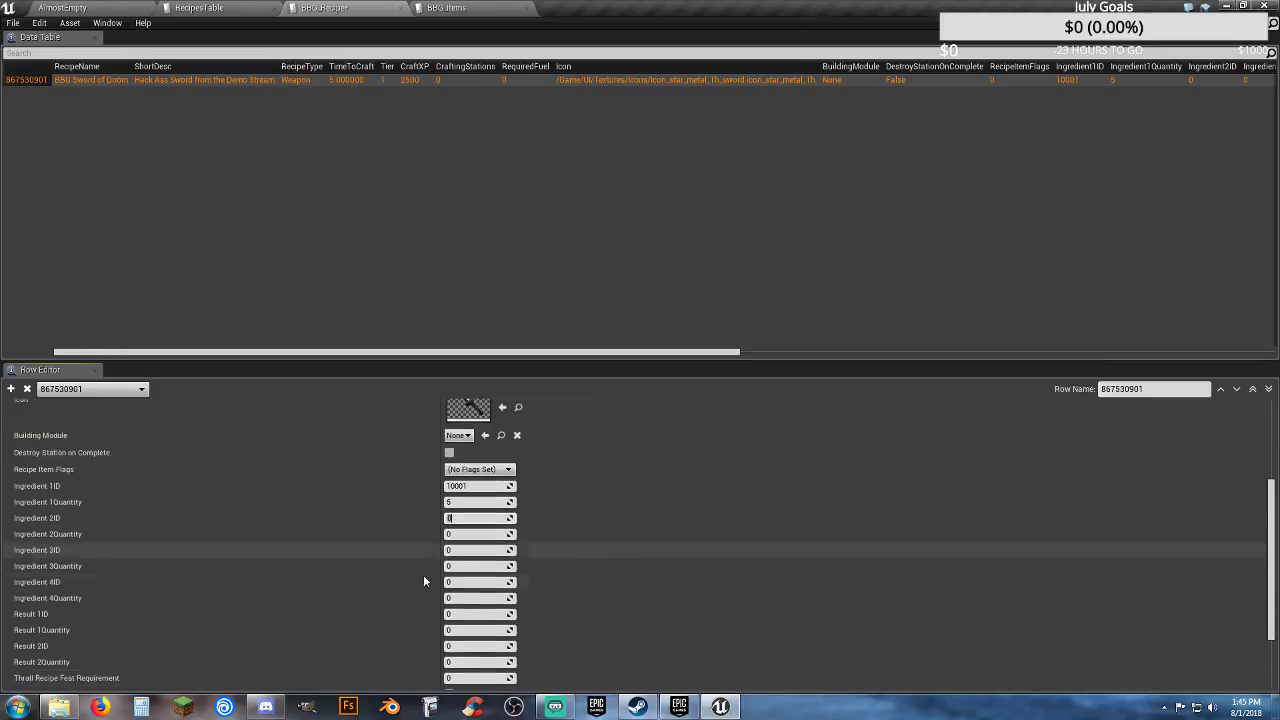
pyautogui.scroll(-2, 411, 574)
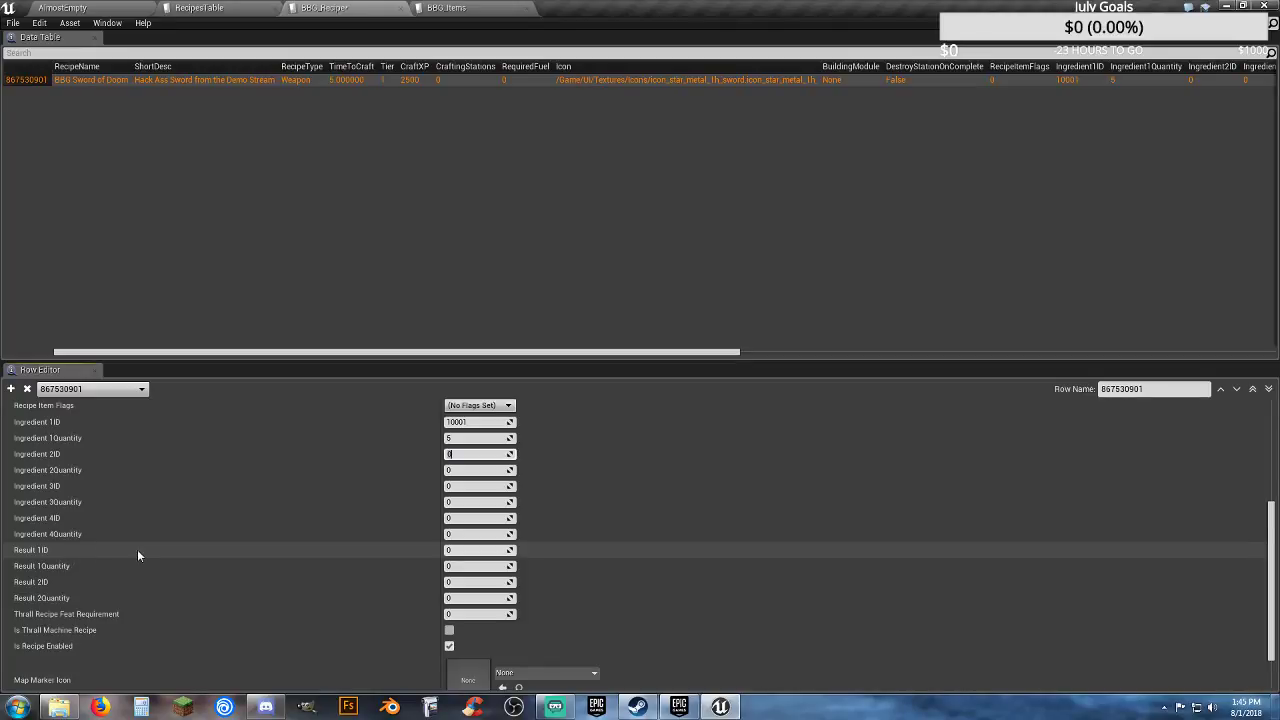
pyautogui.click(456, 551)
pyautogui.write('8675309')
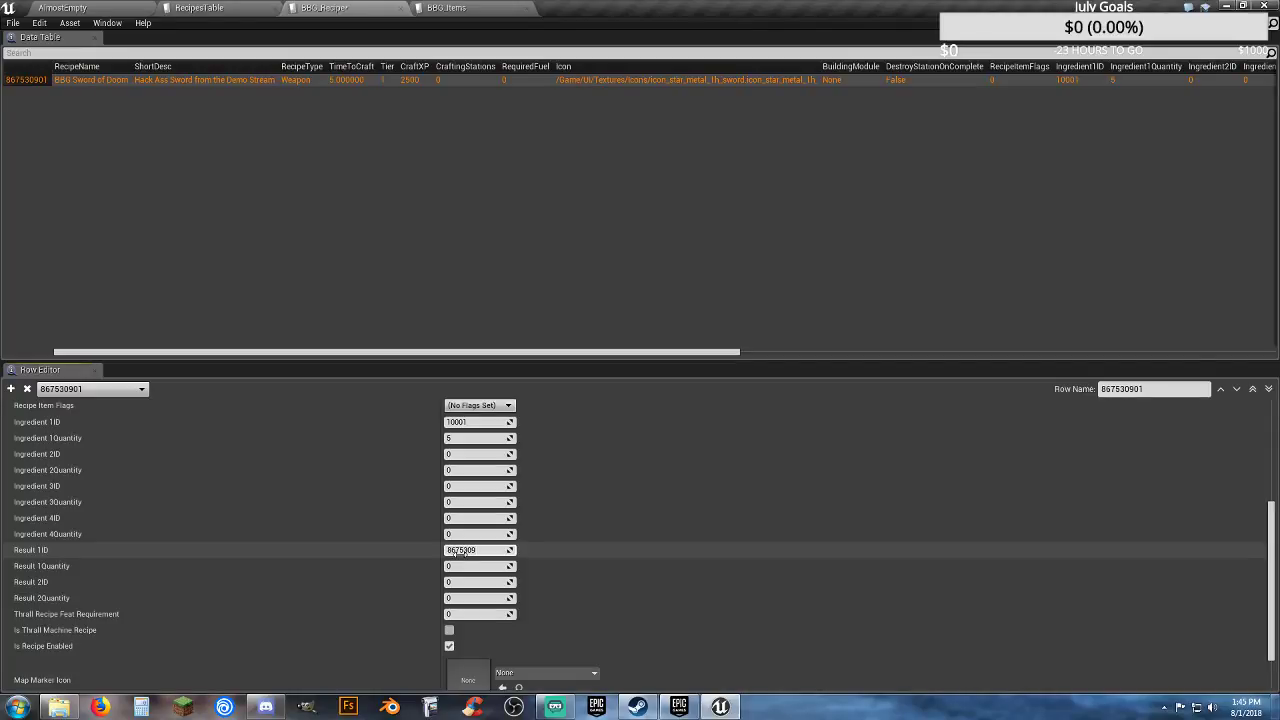
pyautogui.write('01')
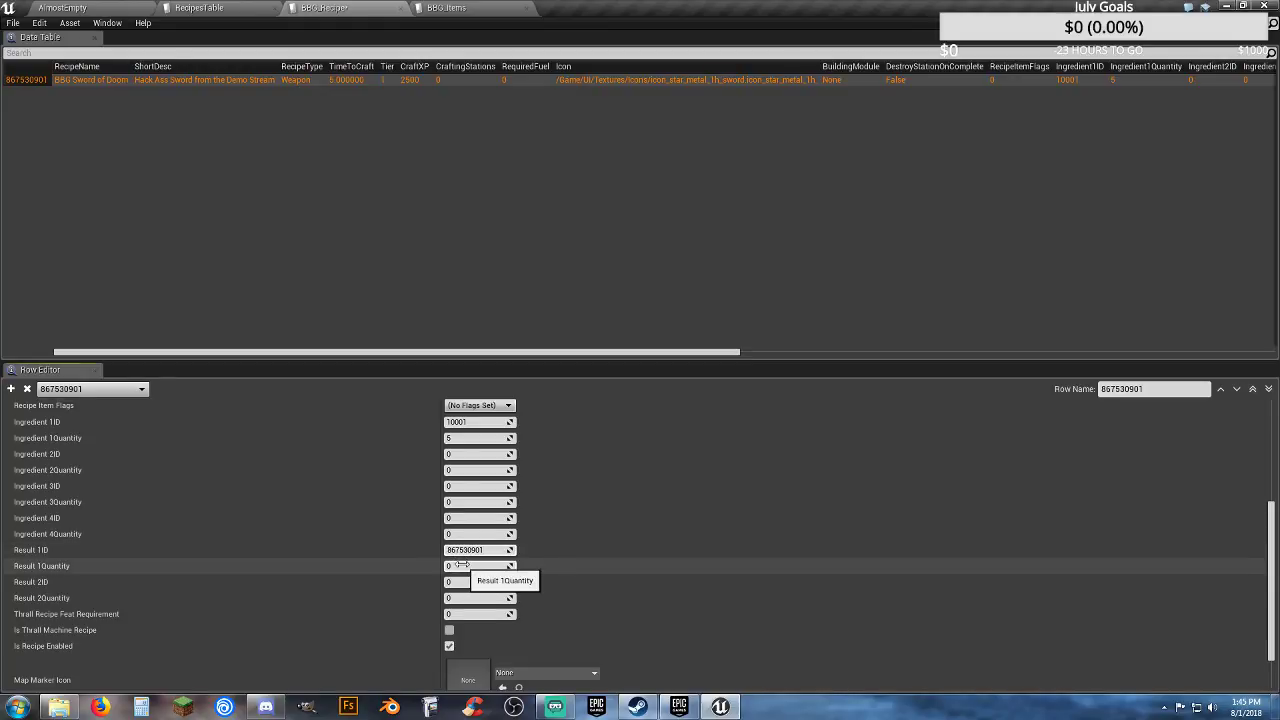
pyautogui.click(462, 565)
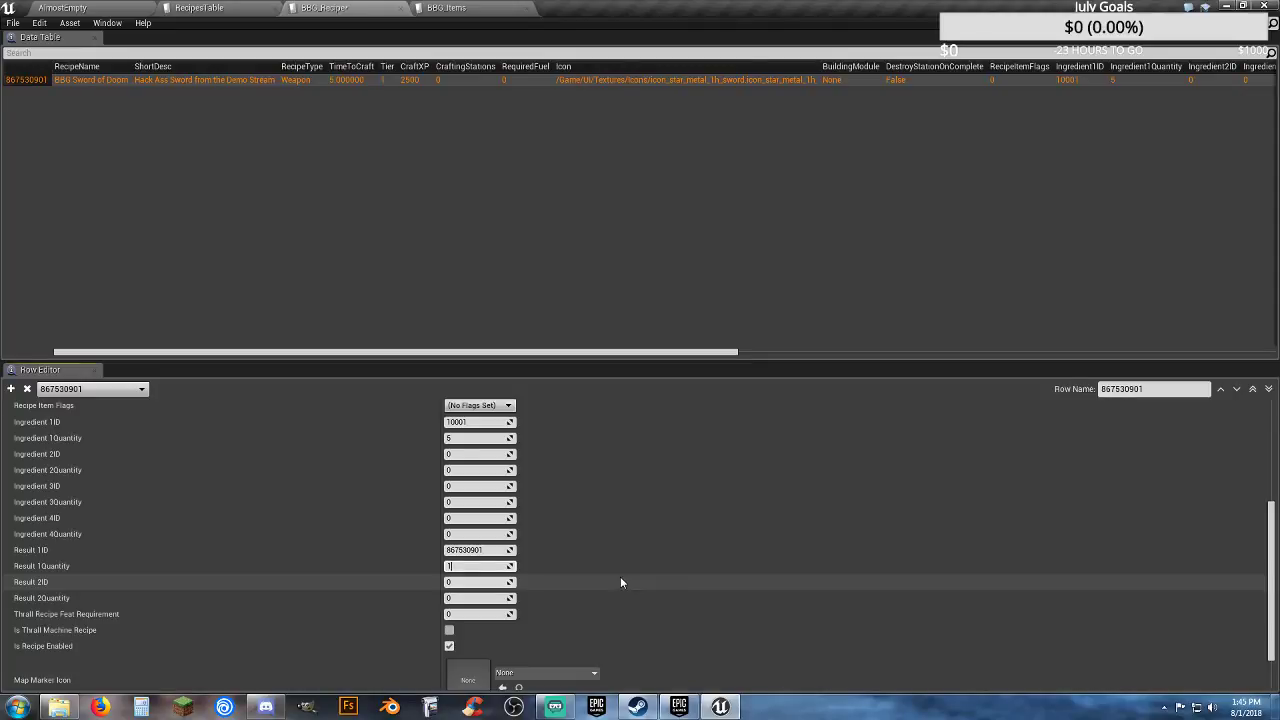
pyautogui.scroll(-2, 620, 578)
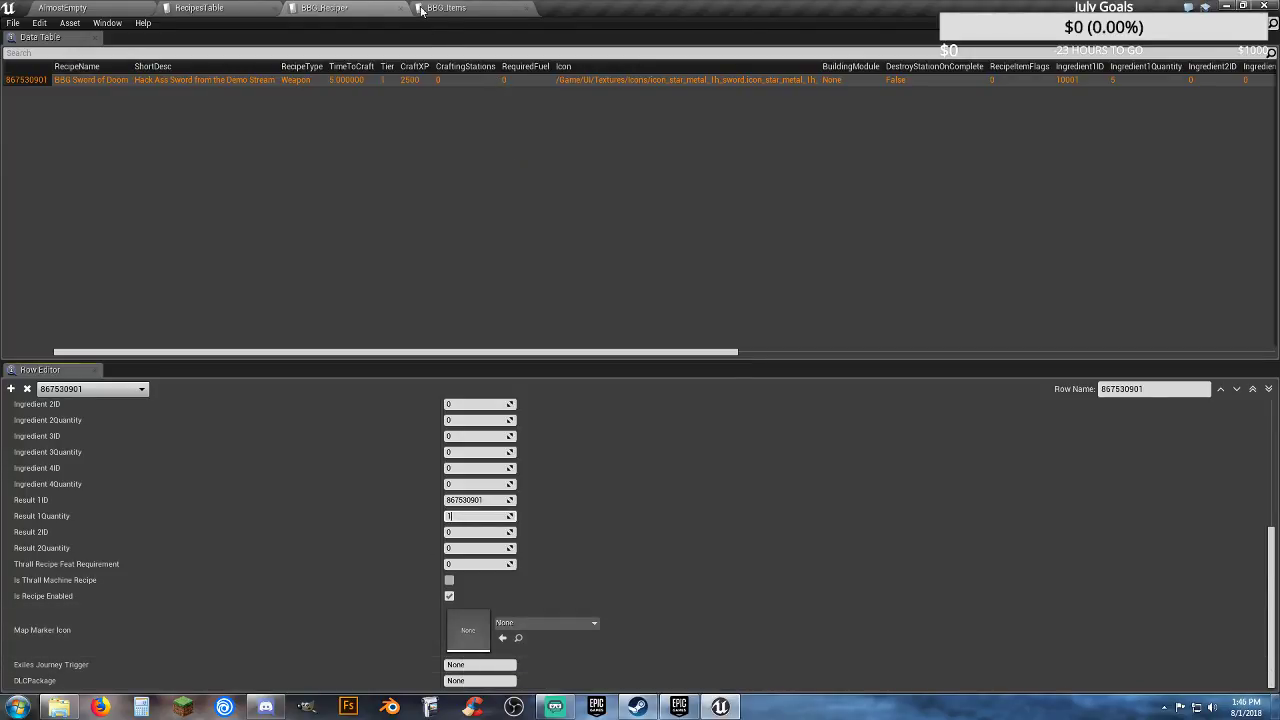
# Step: Copy the Exiles Journey Trigger value CraftWeapon from the Two-Handed Iron Sword row in RecipesTable into the BBG Sword of Doom recipe
pyautogui.click(212, 8)
pyautogui.scroll(-5, 735, 470)
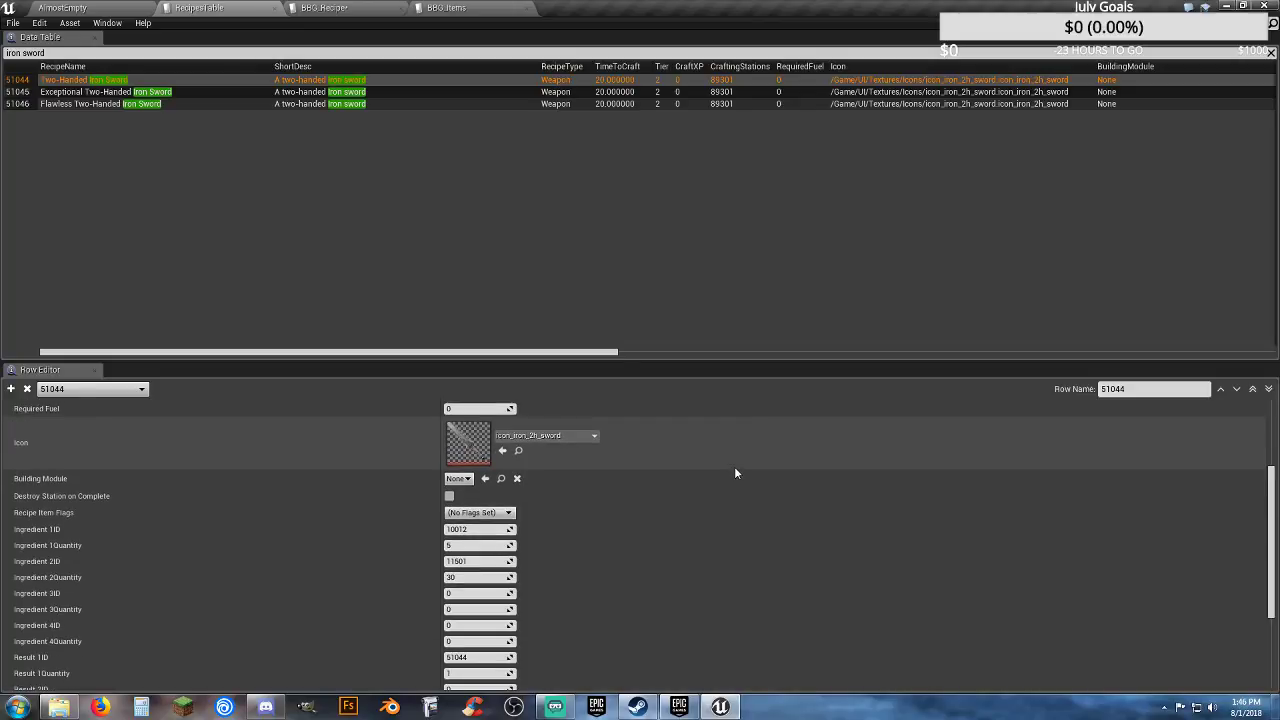
pyautogui.scroll(-3, 580, 574)
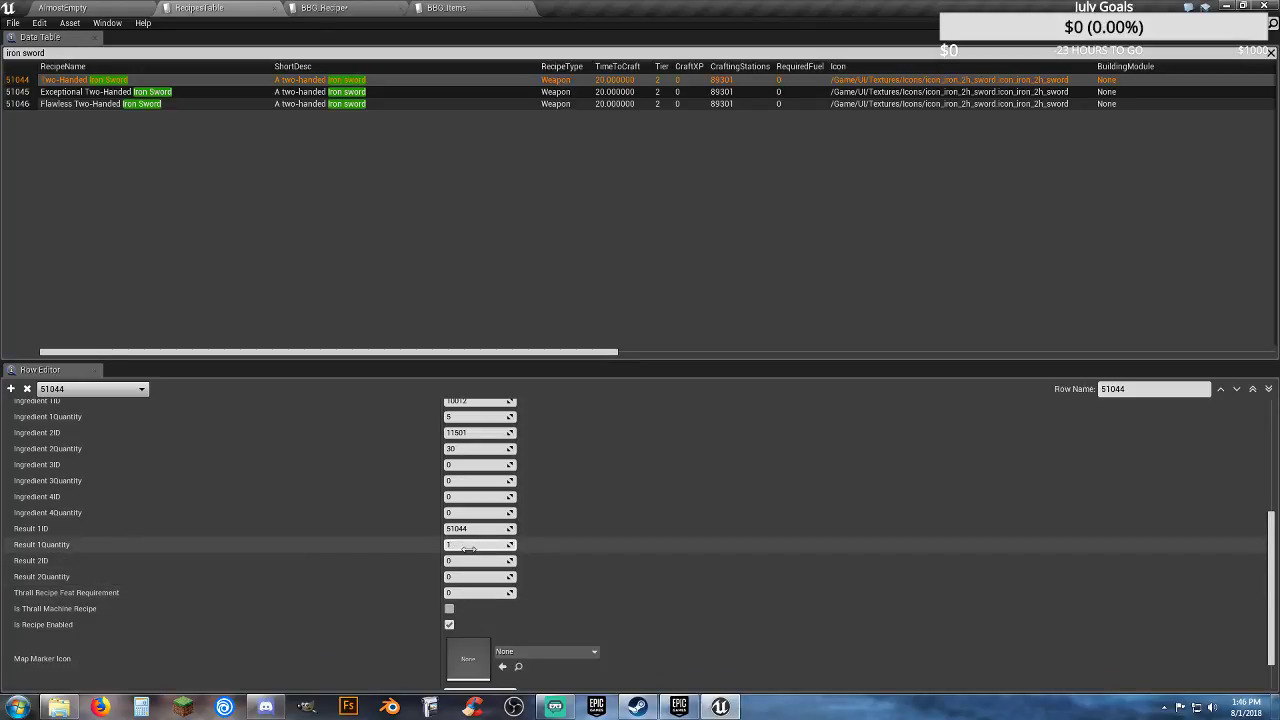
pyautogui.scroll(-1, 675, 577)
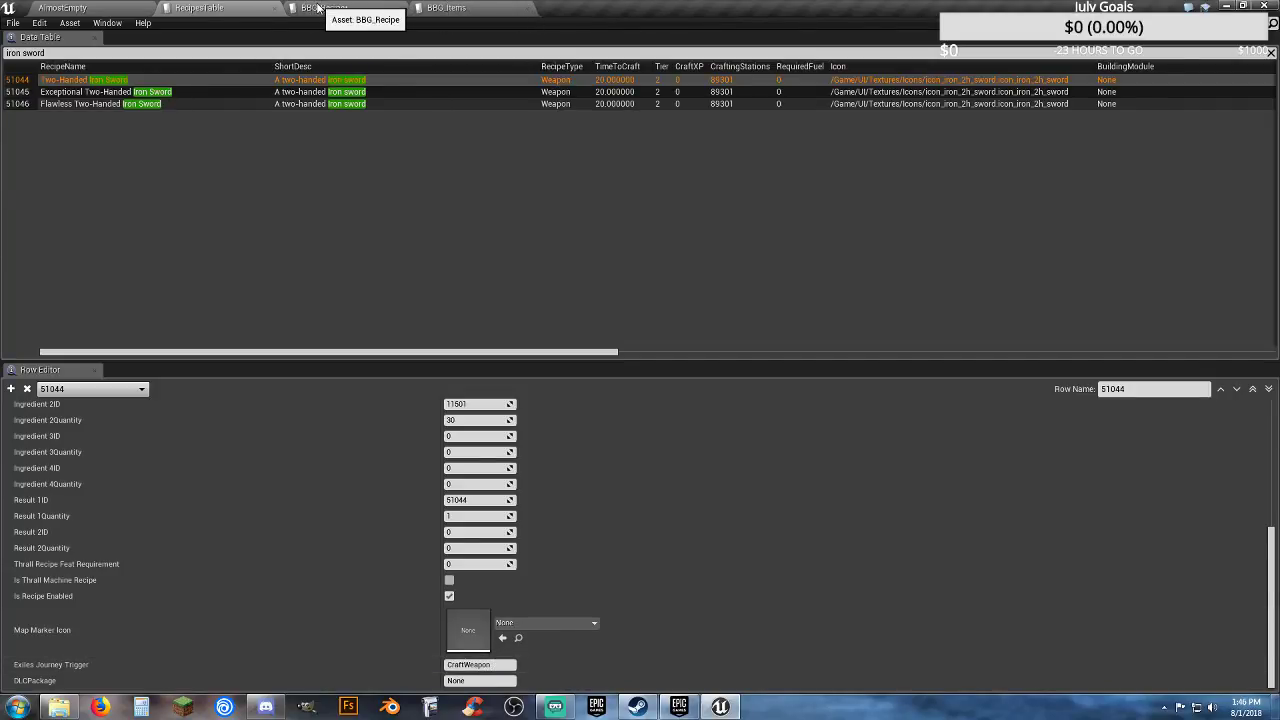
pyautogui.click(504, 664)
pyautogui.hotkey('ctrl', 'c')
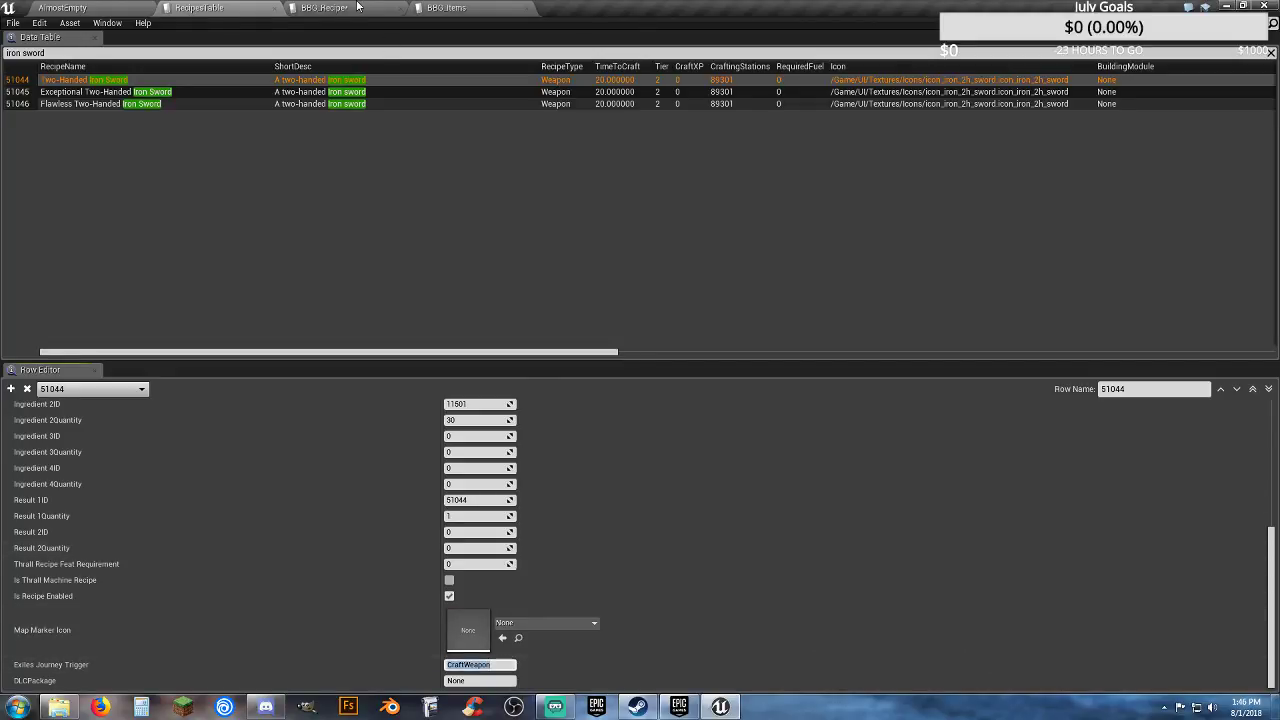
pyautogui.hotkey('ctrl', 'Tab')
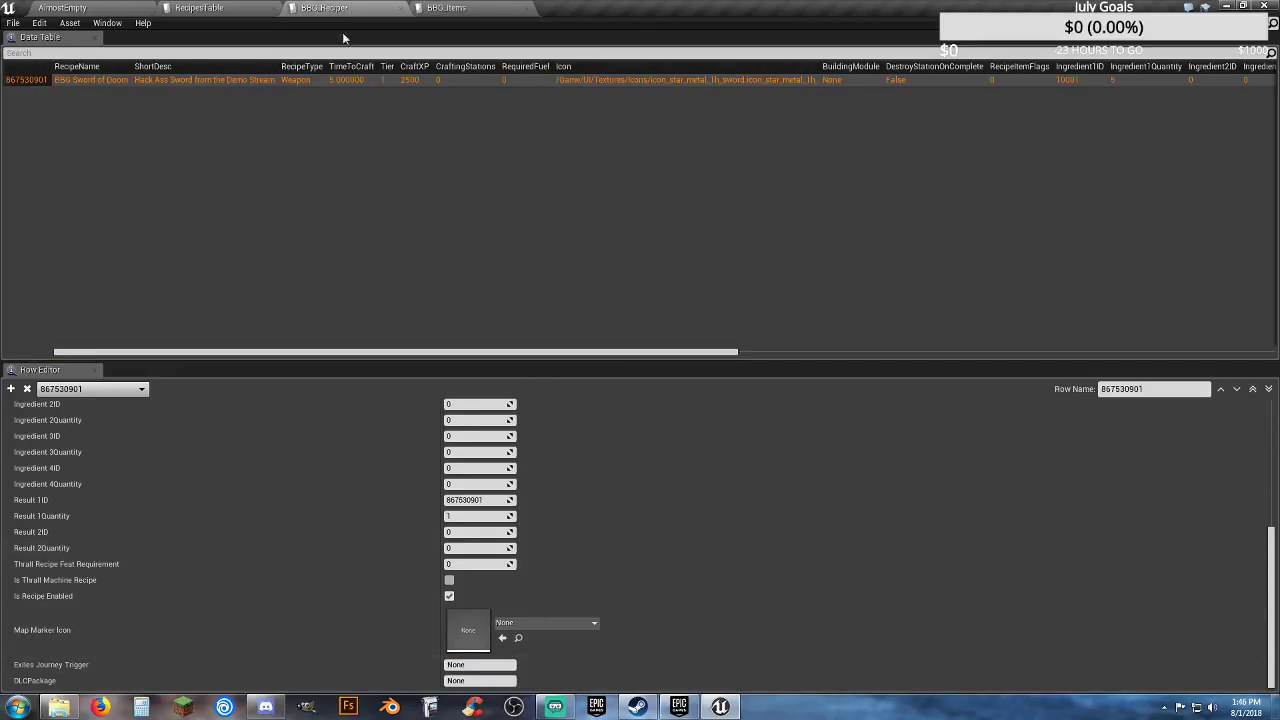
pyautogui.click(491, 665)
pyautogui.hotkey('ctrl', 'v')
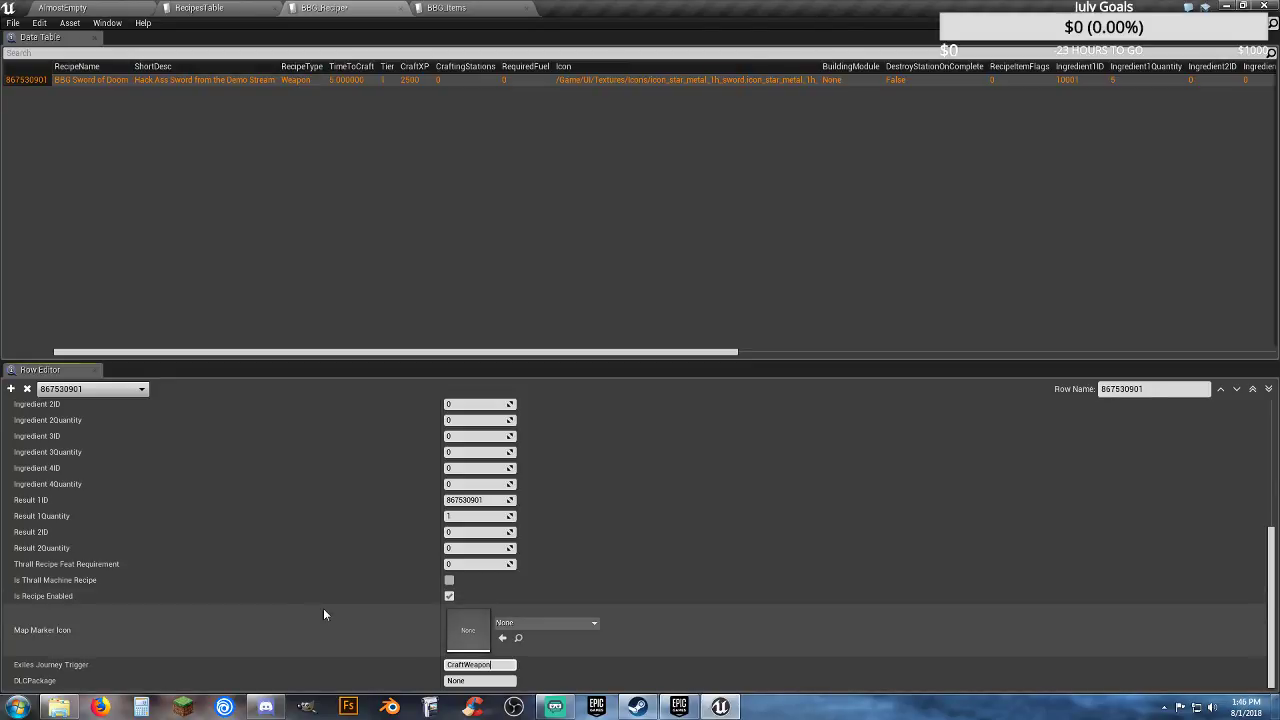
pyautogui.click(323, 608)
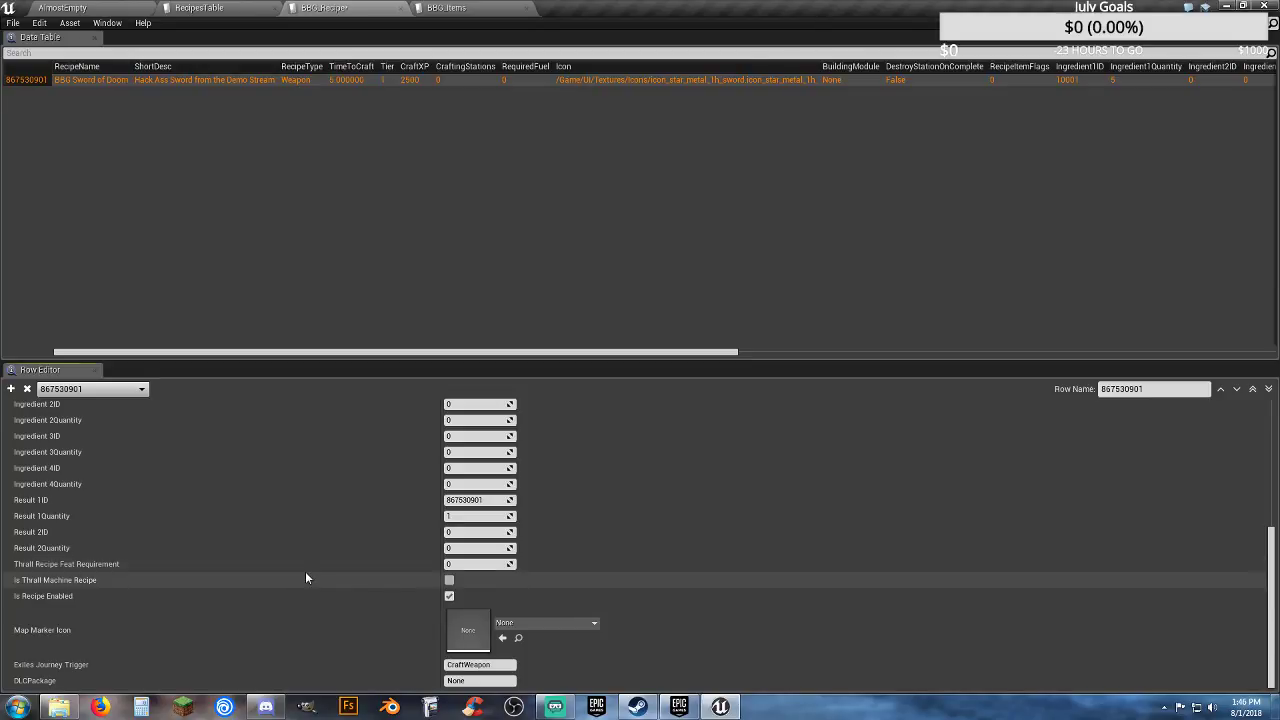
# Step: Save the BBG_Recipe table and close the BBG_Items, BBG_Recipe and RecipesTable editors
pyautogui.scroll(3, 308, 589)
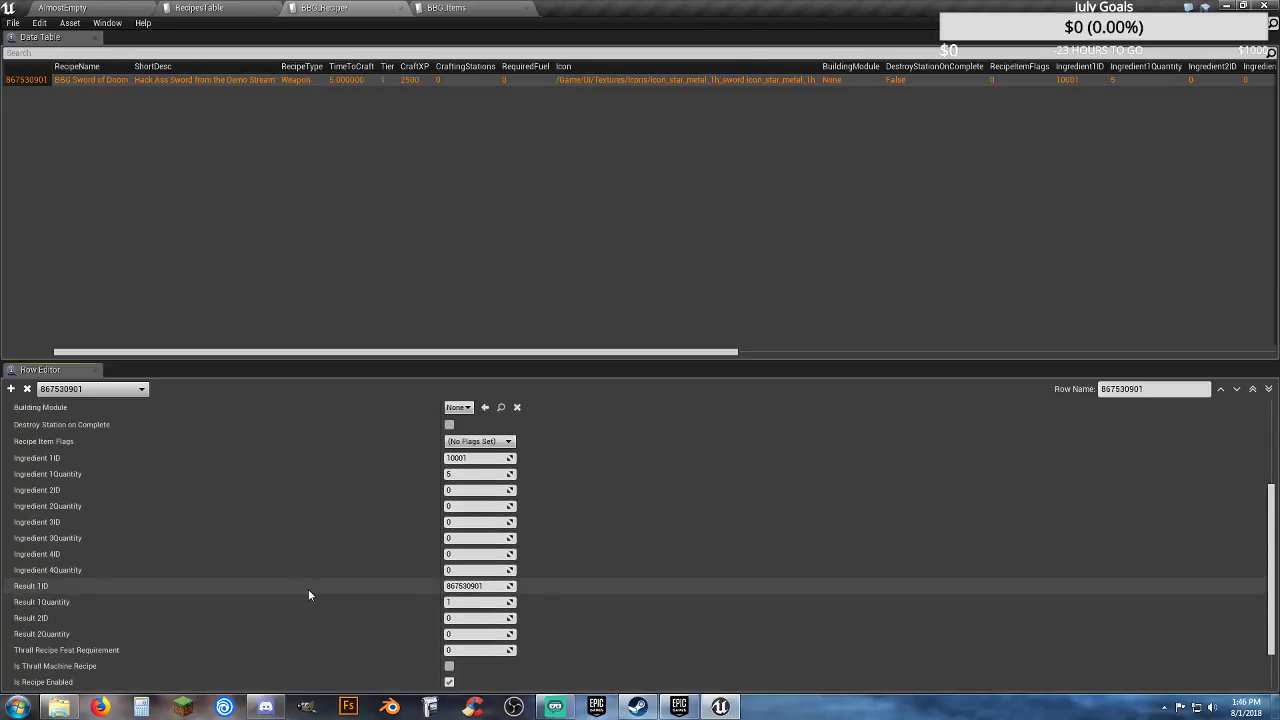
pyautogui.scroll(-3, 308, 589)
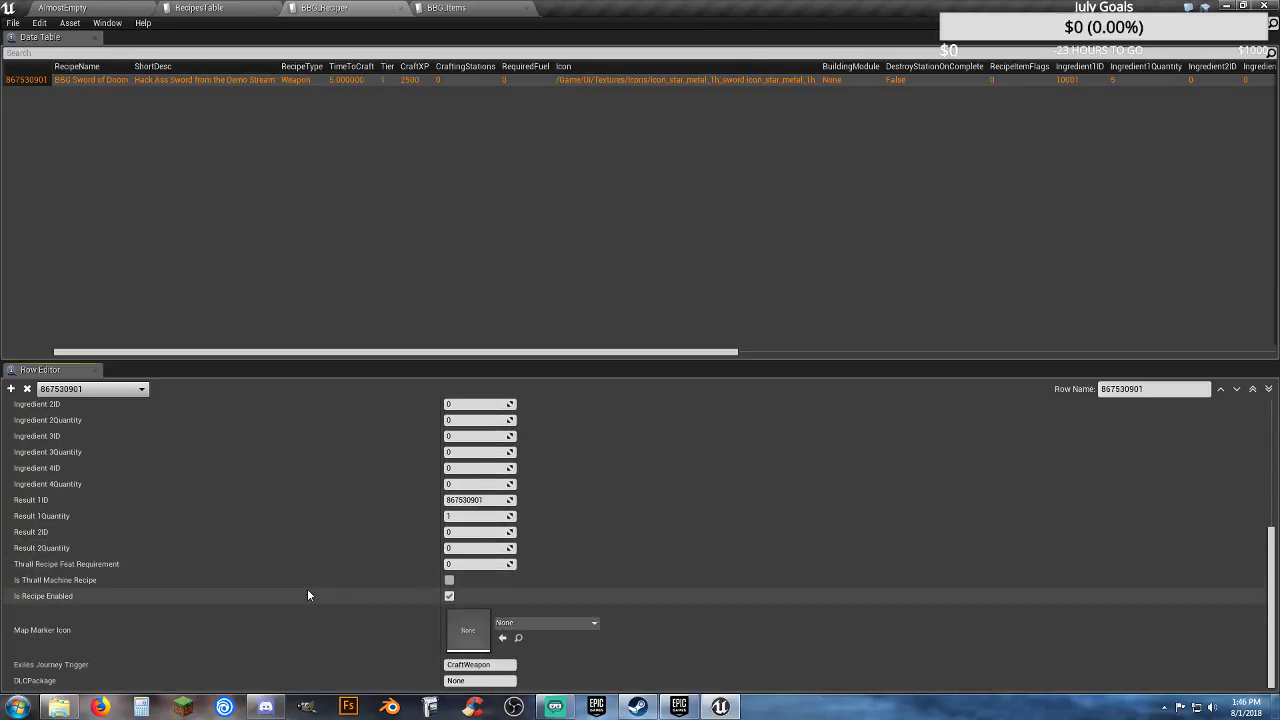
pyautogui.click(14, 24)
pyautogui.click(36, 48)
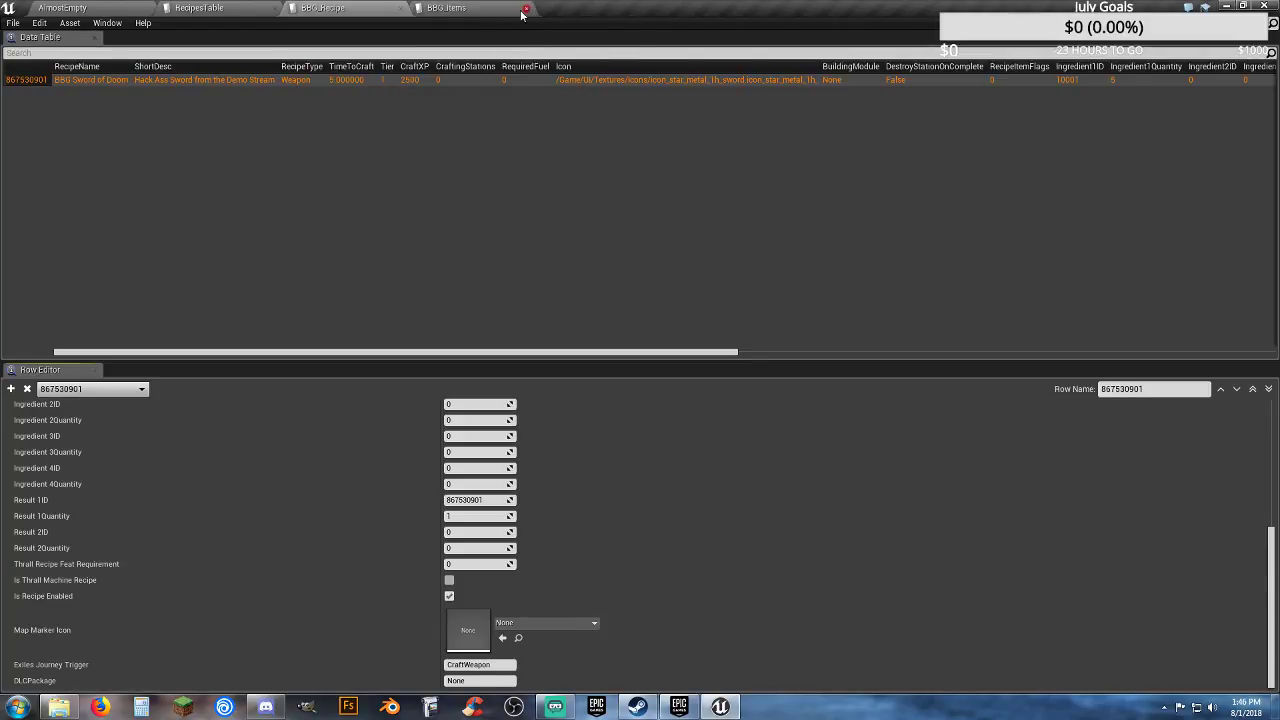
pyautogui.click(525, 9)
pyautogui.click(401, 8)
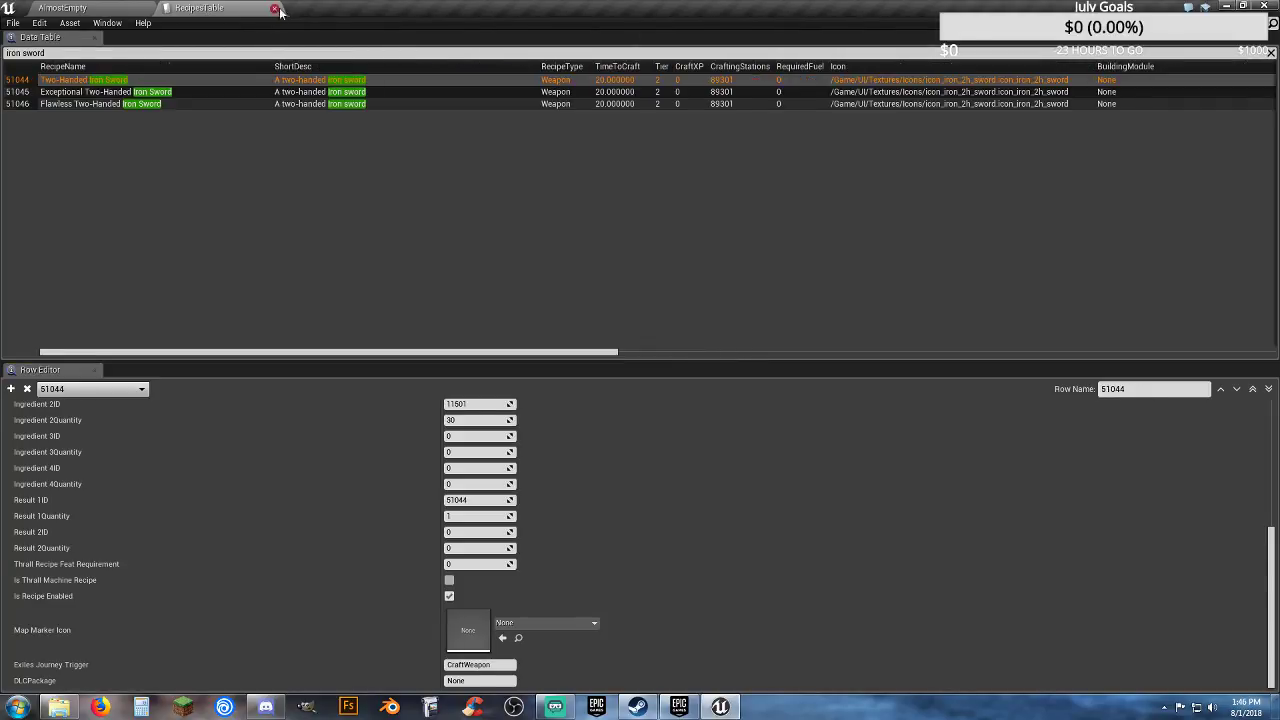
pyautogui.click(275, 8)
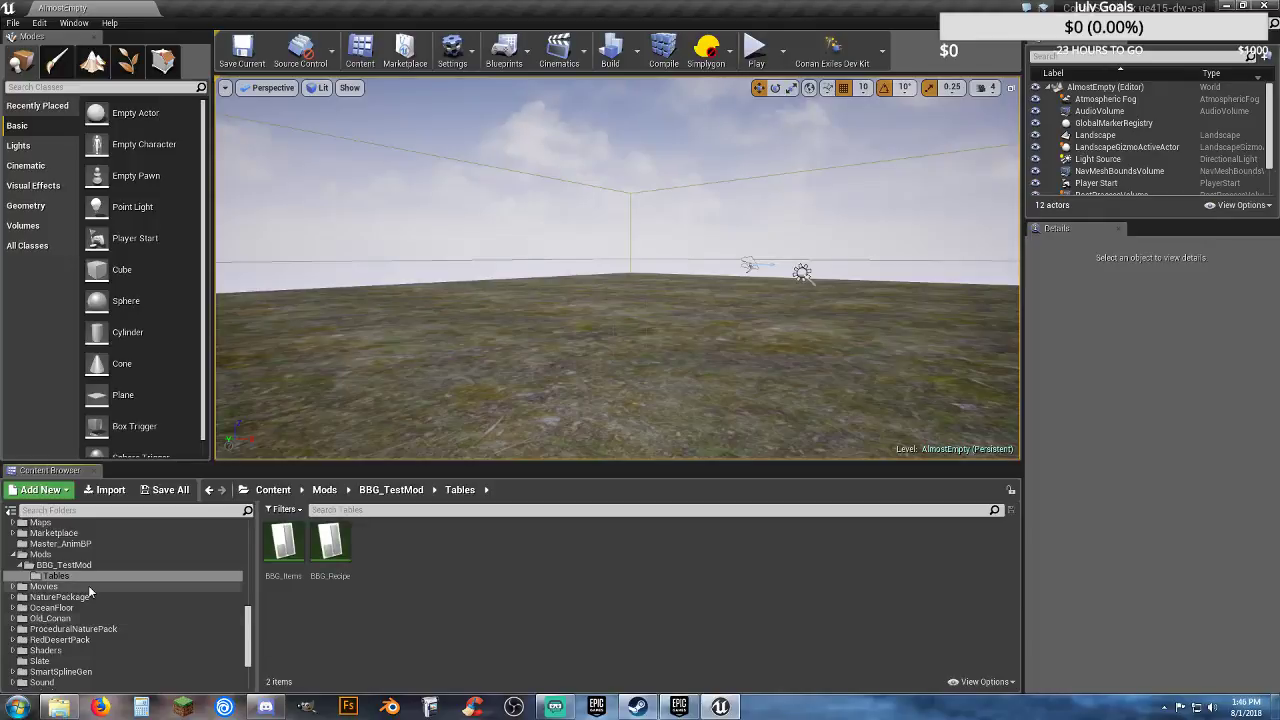
# Step: In BBG_TestMod's BP_ModController, add a Merge Data Tables node and connect it to the Mod Data Table Operations entry node
pyautogui.click(63, 565)
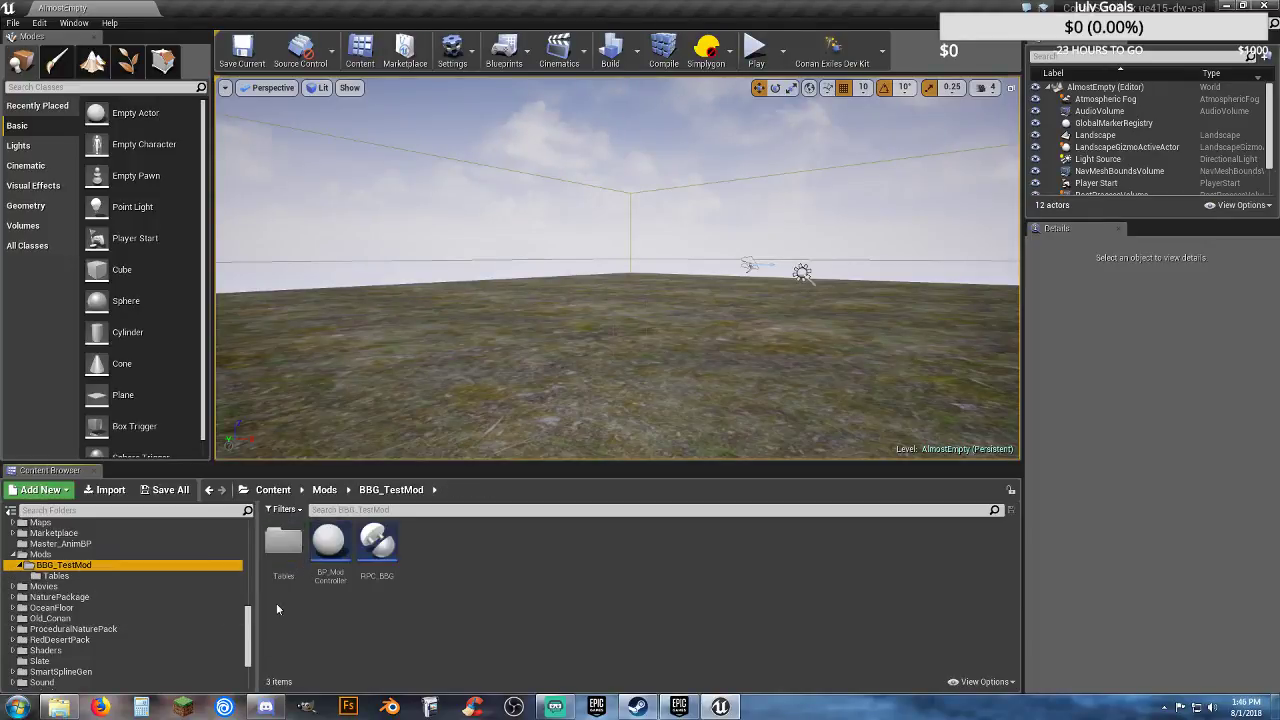
pyautogui.doubleClick(325, 578)
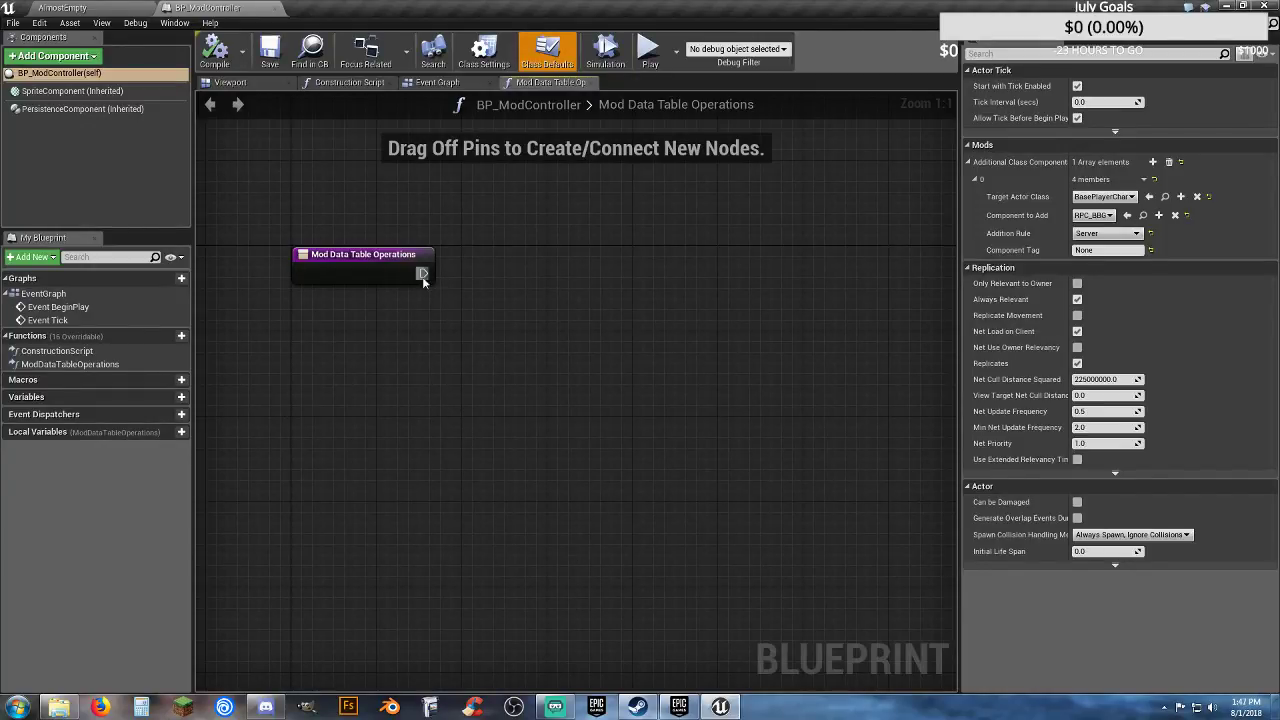
pyautogui.rightClick(522, 276)
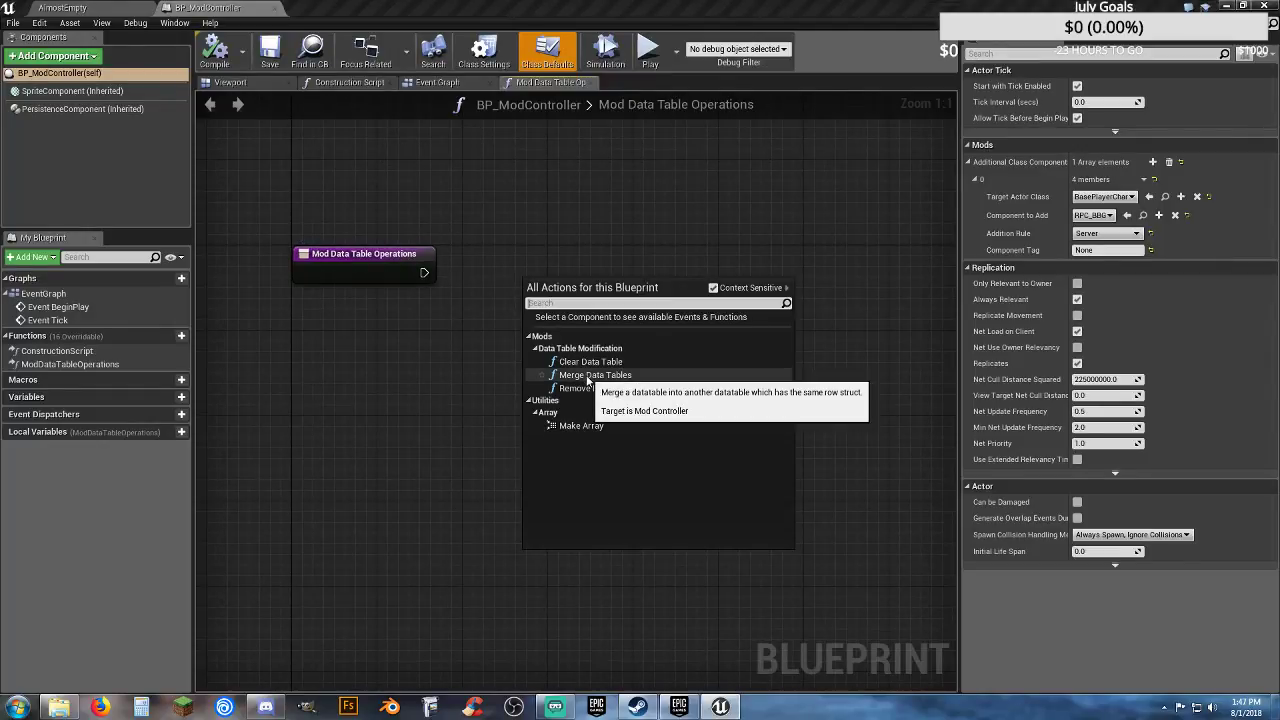
pyautogui.click(594, 375)
pyautogui.moveTo(538, 315); pyautogui.dragTo(424, 272)
pyautogui.moveTo(569, 290); pyautogui.dragTo(537, 247)
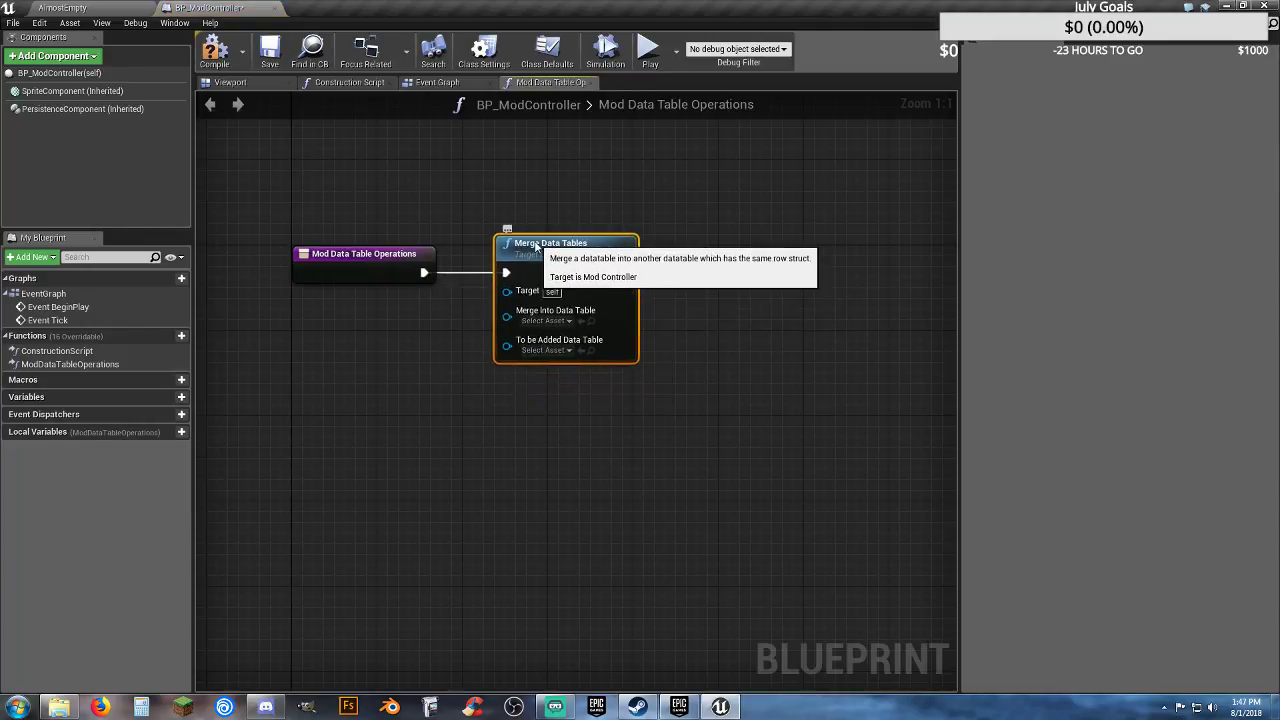
# Step: Set the Merge Data Tables node to merge BBG_Items into ItemTable
pyautogui.click(567, 321)
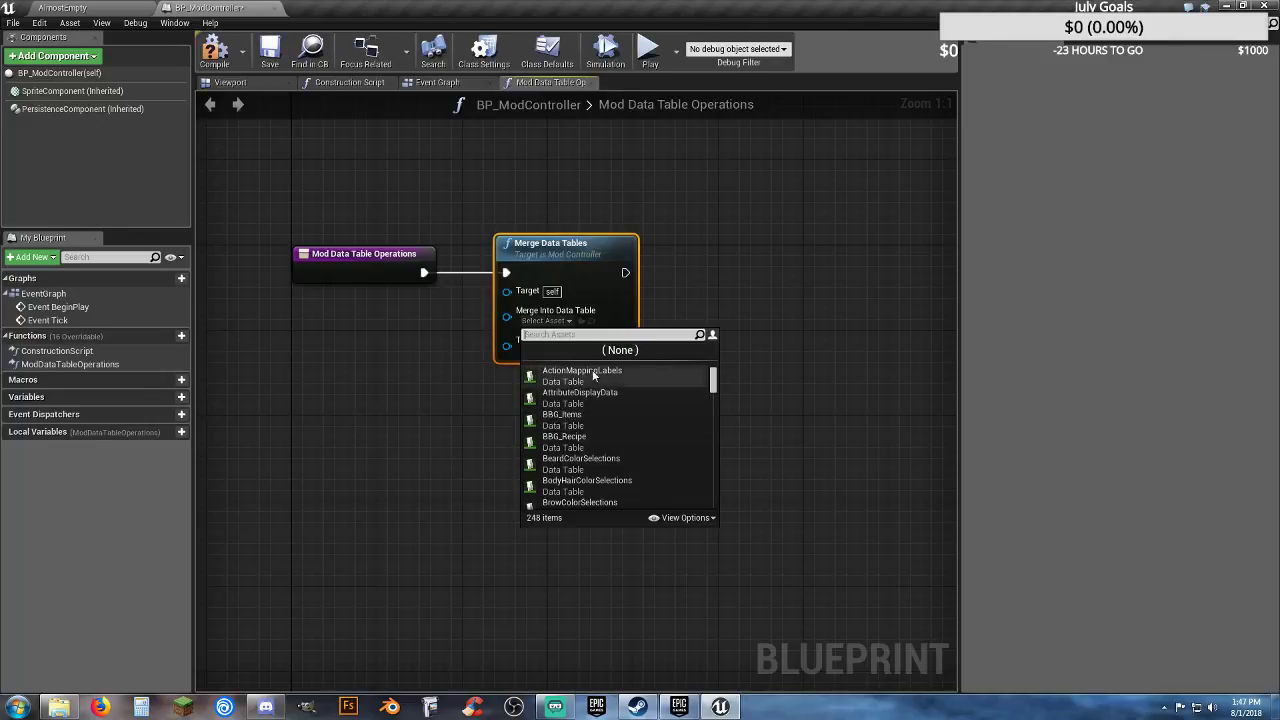
pyautogui.write('itemta')
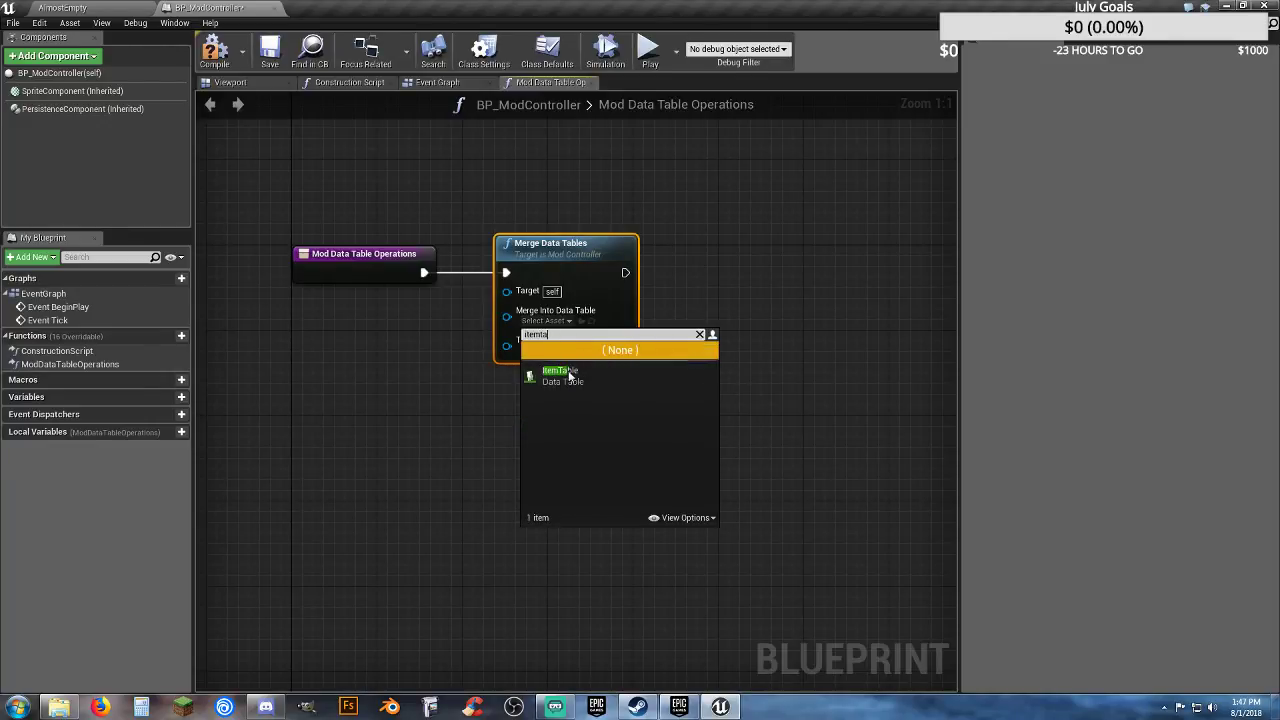
pyautogui.click(566, 377)
pyautogui.click(569, 352)
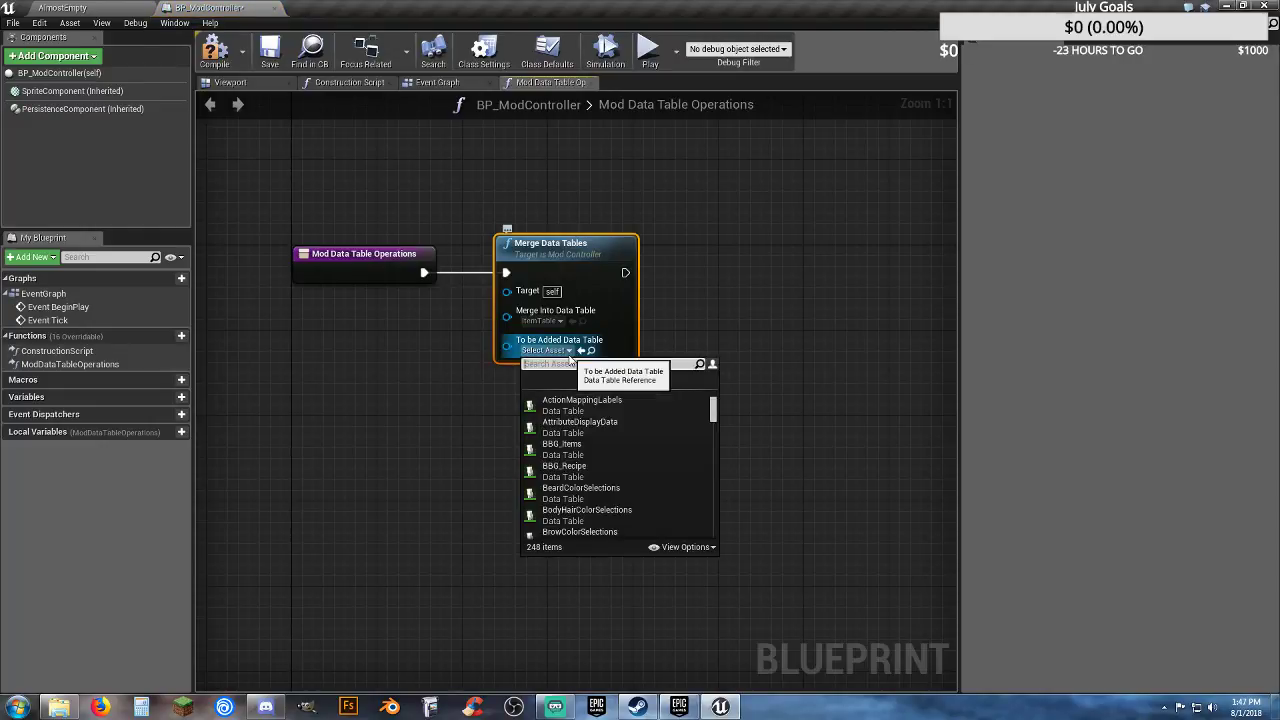
pyautogui.write('bbg')
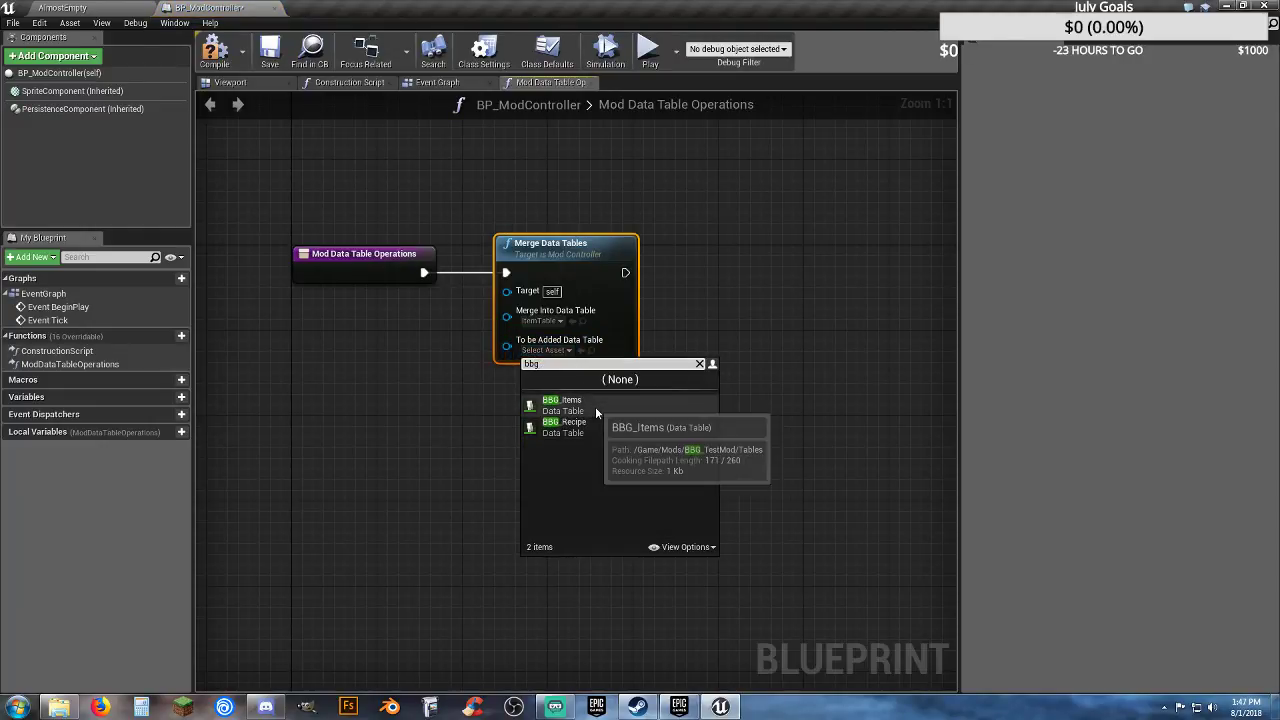
pyautogui.click(595, 406)
pyautogui.click(594, 413)
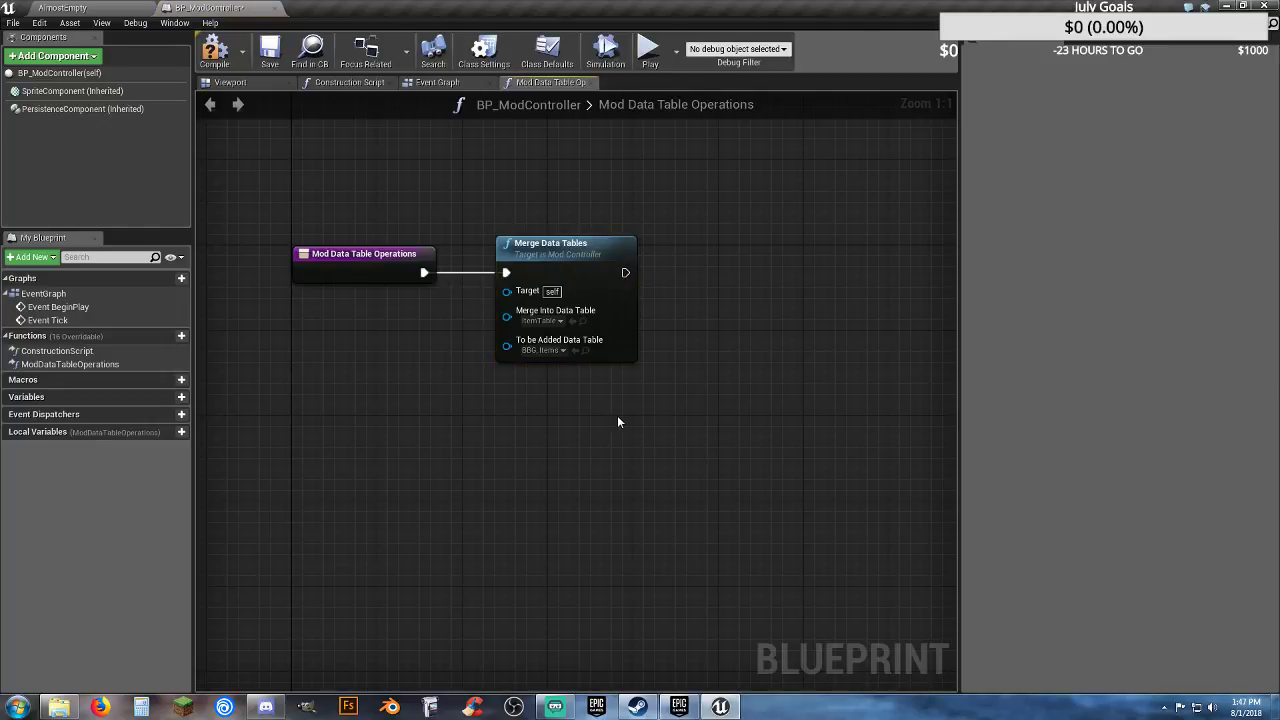
# Step: Add a second Merge Data Tables node, connect it after the first one and align it in the same row
pyautogui.moveTo(620, 423); pyautogui.dragTo(549, 429, button='right')
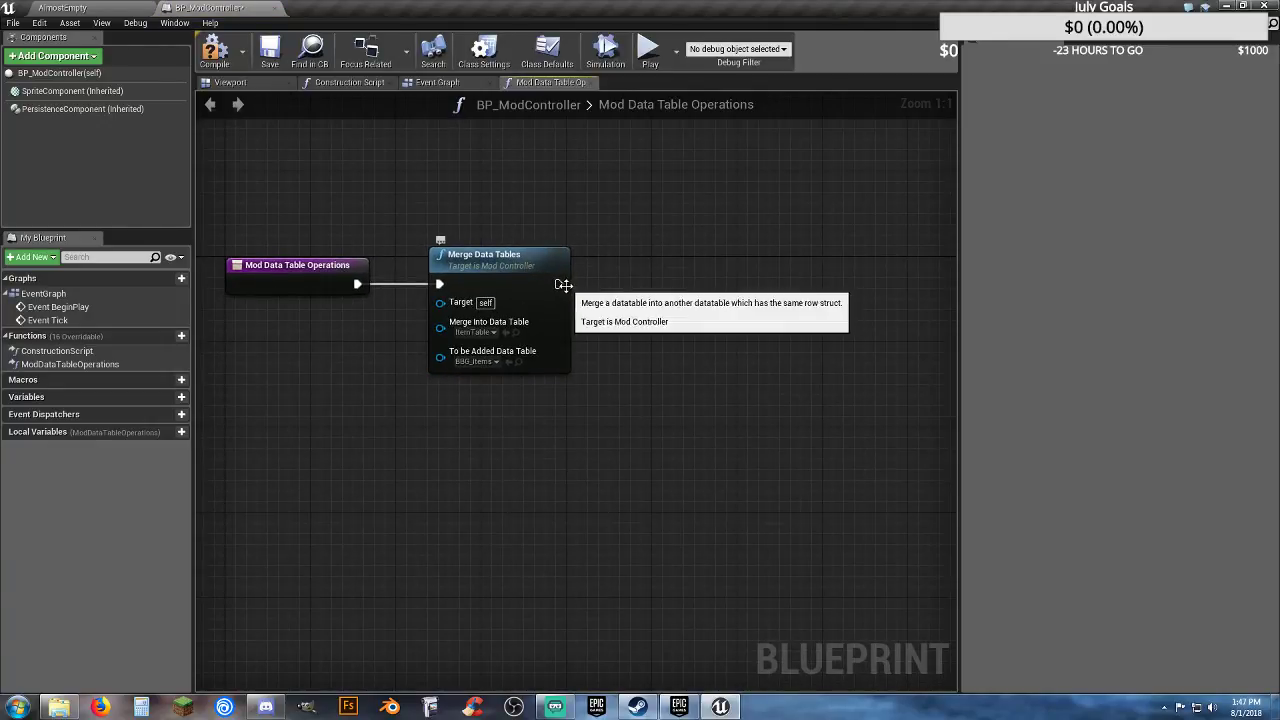
pyautogui.moveTo(558, 284); pyautogui.dragTo(658, 283)
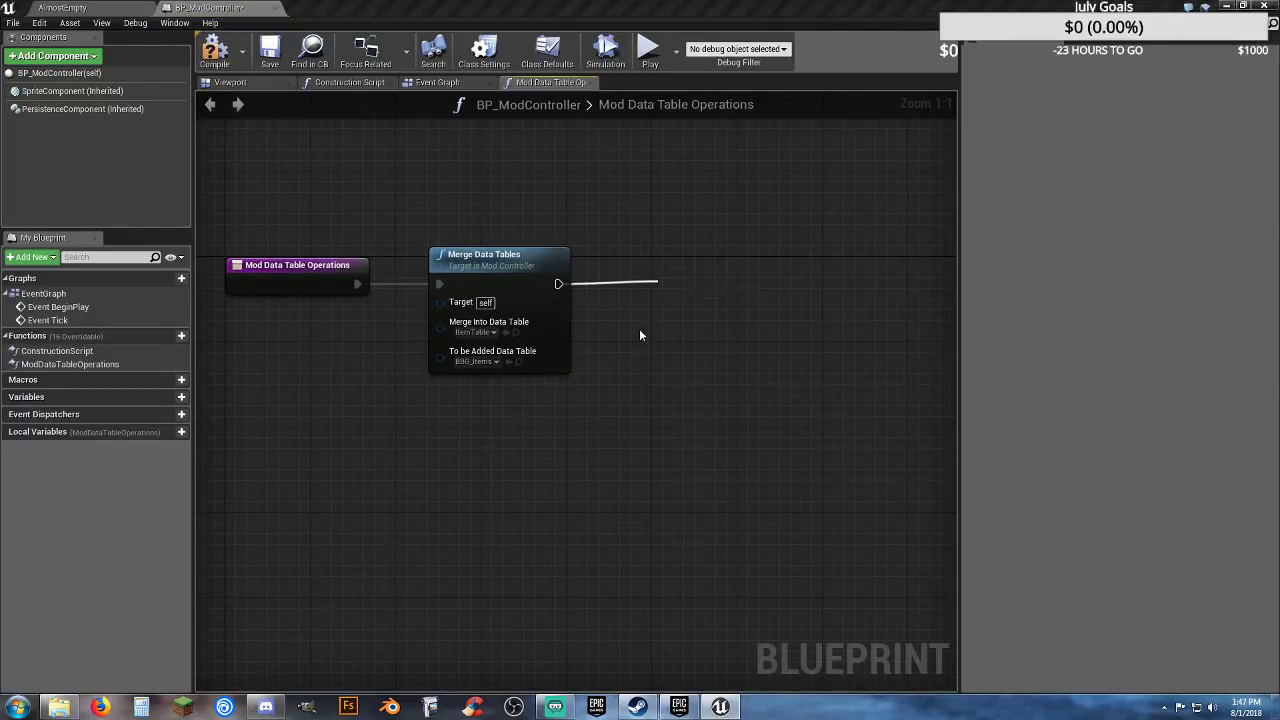
pyautogui.click(568, 366)
pyautogui.rightClick(697, 307)
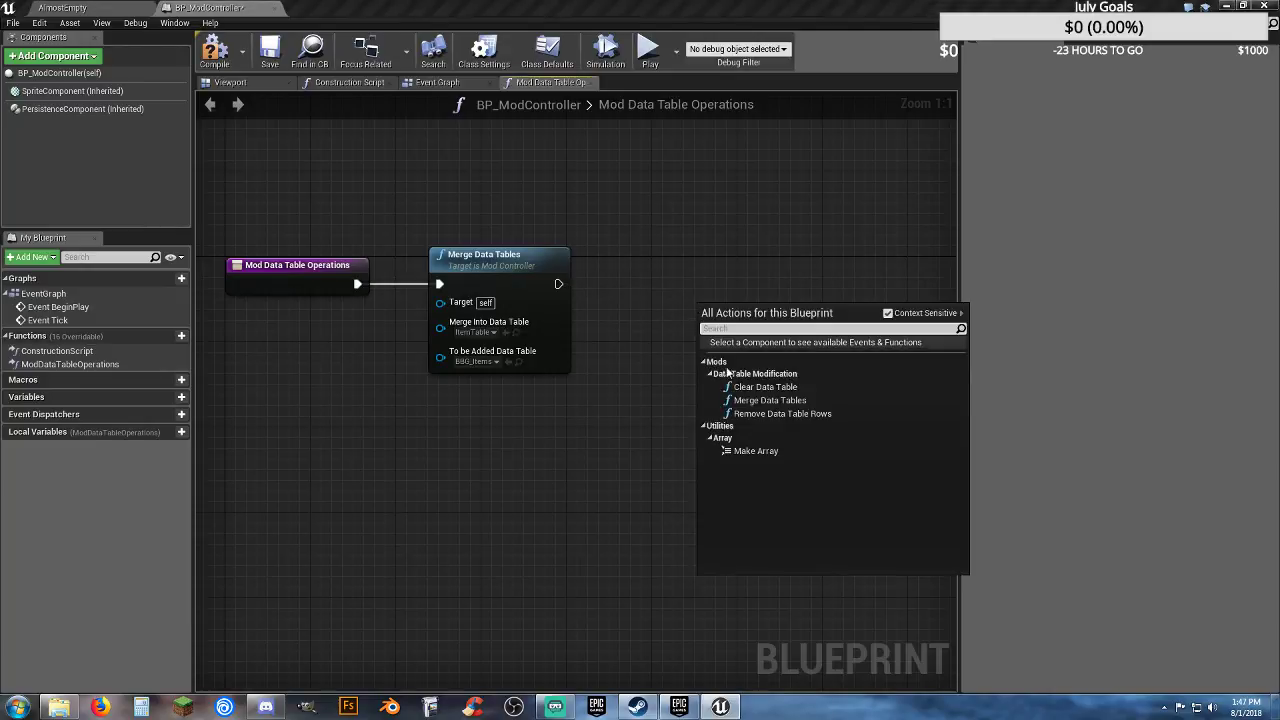
pyautogui.click(760, 396)
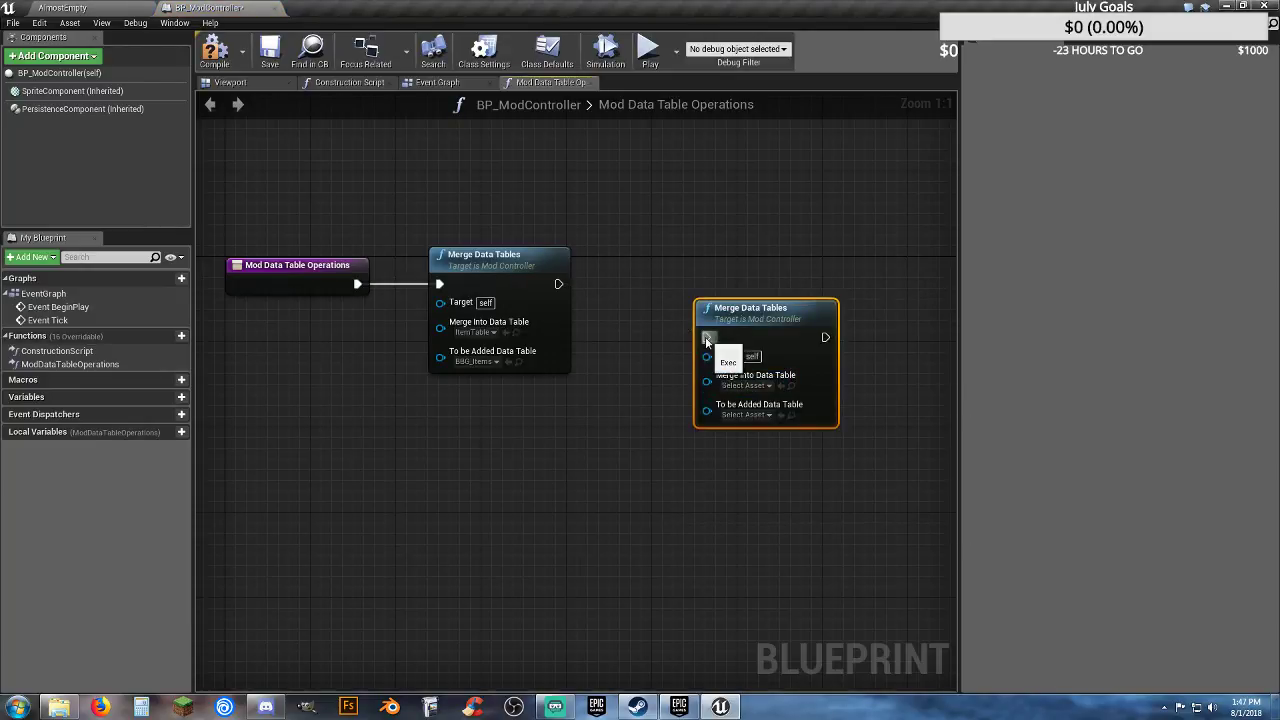
pyautogui.moveTo(706, 337); pyautogui.dragTo(558, 284)
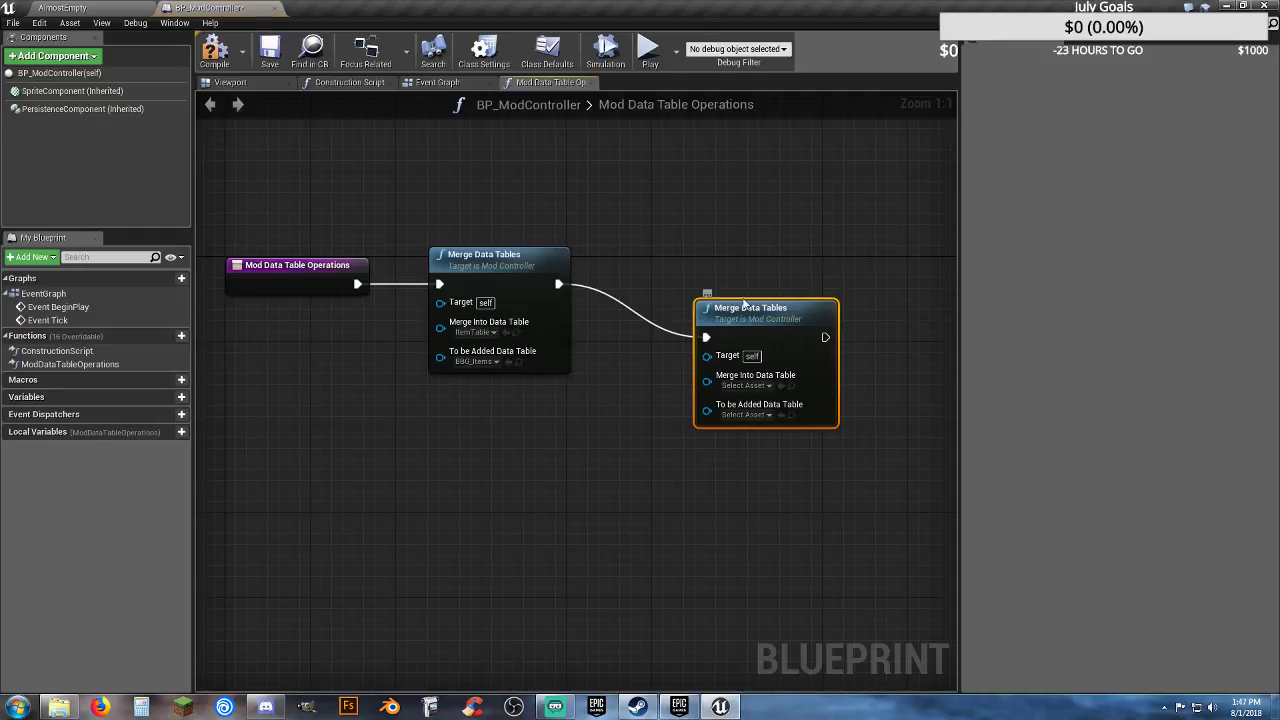
pyautogui.moveTo(754, 311); pyautogui.dragTo(676, 265)
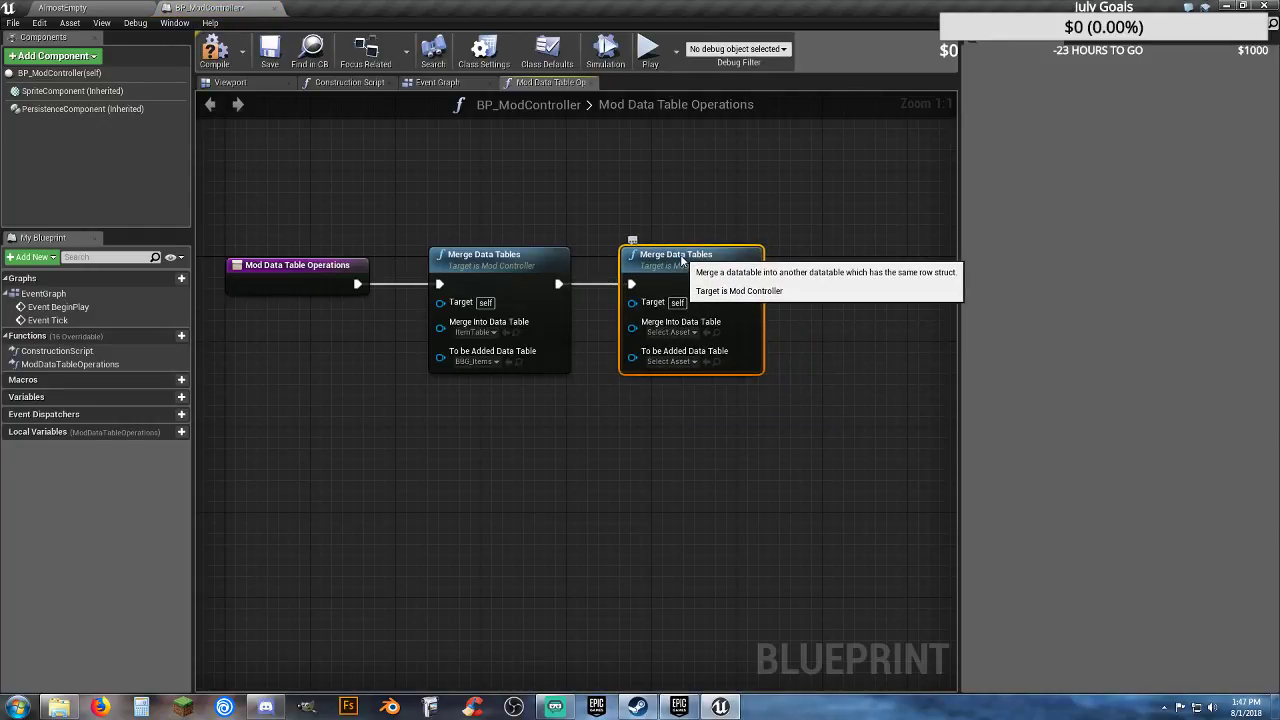
# Step: Set the second Merge Data Tables node to merge BBG_Recipe into RecipesTable
pyautogui.click(694, 333)
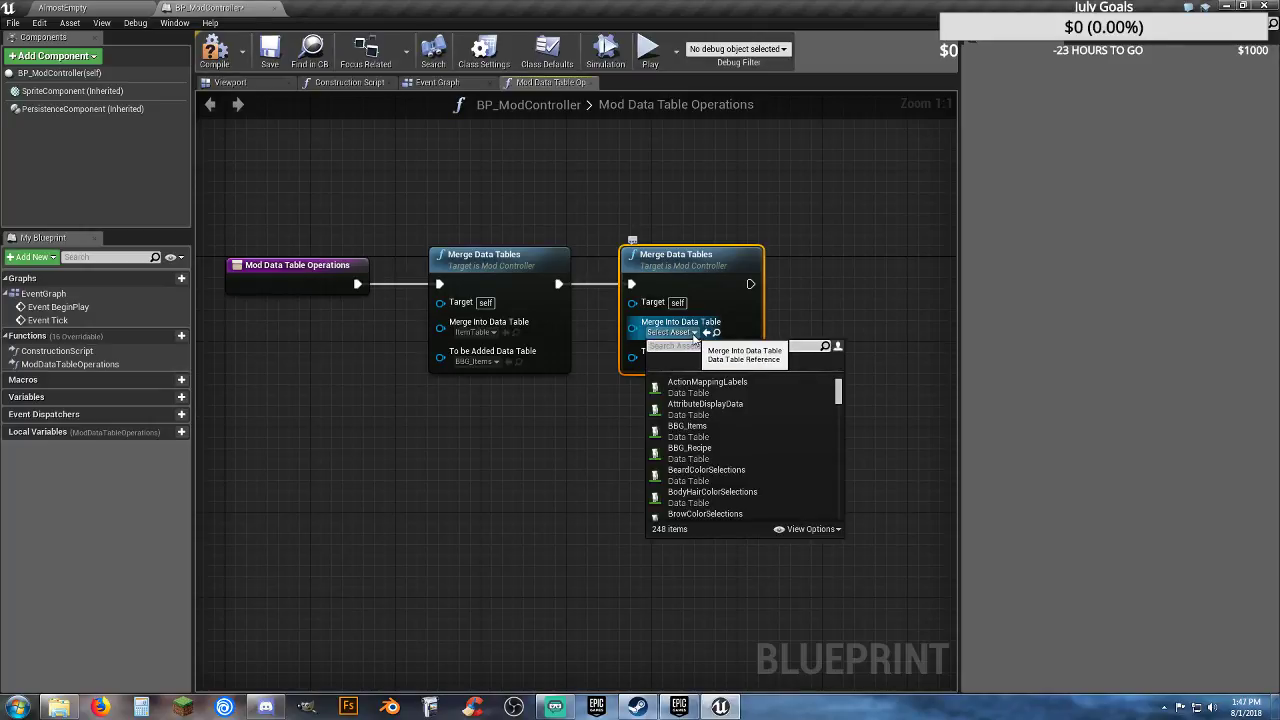
pyautogui.write('recipe')
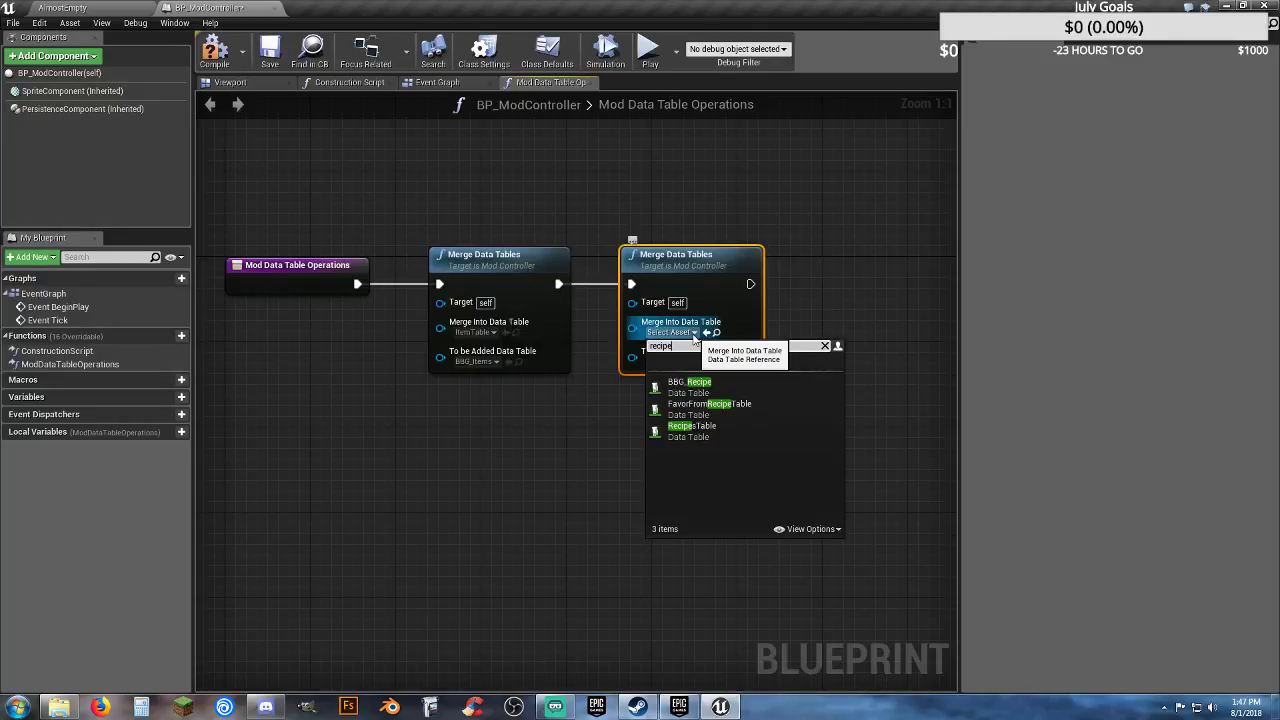
pyautogui.click(692, 429)
pyautogui.click(670, 362)
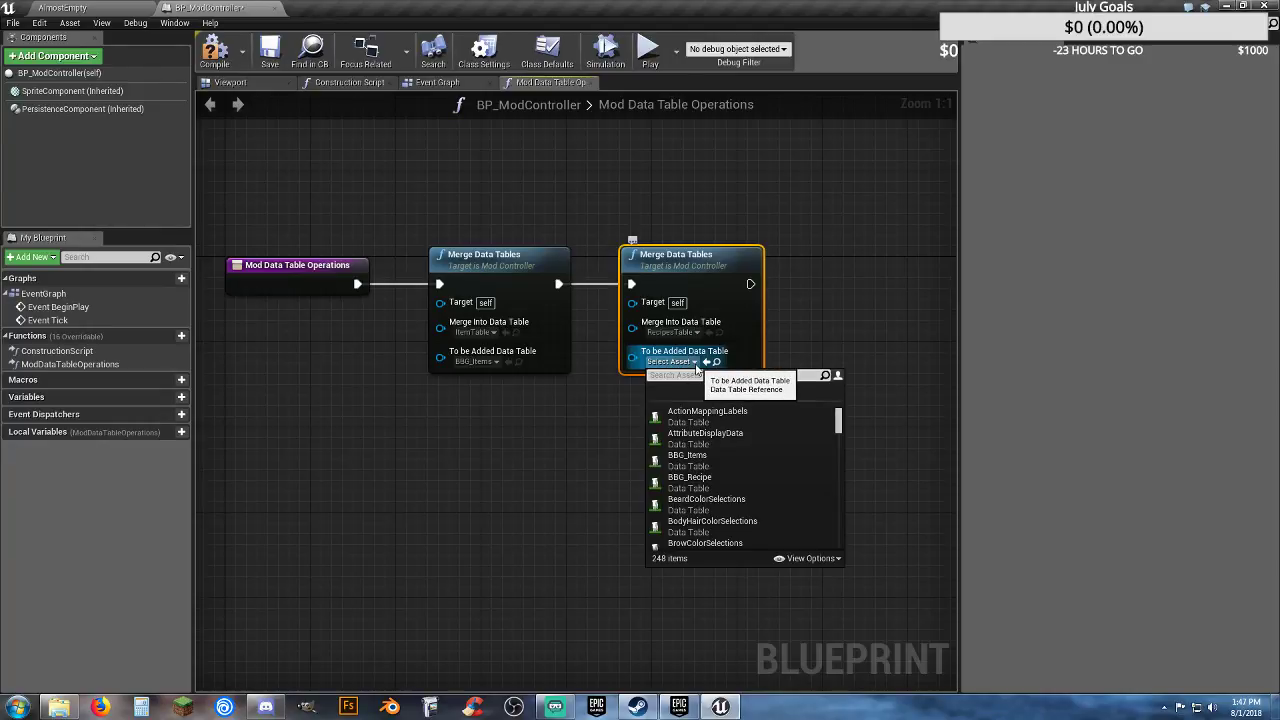
pyautogui.click(671, 486)
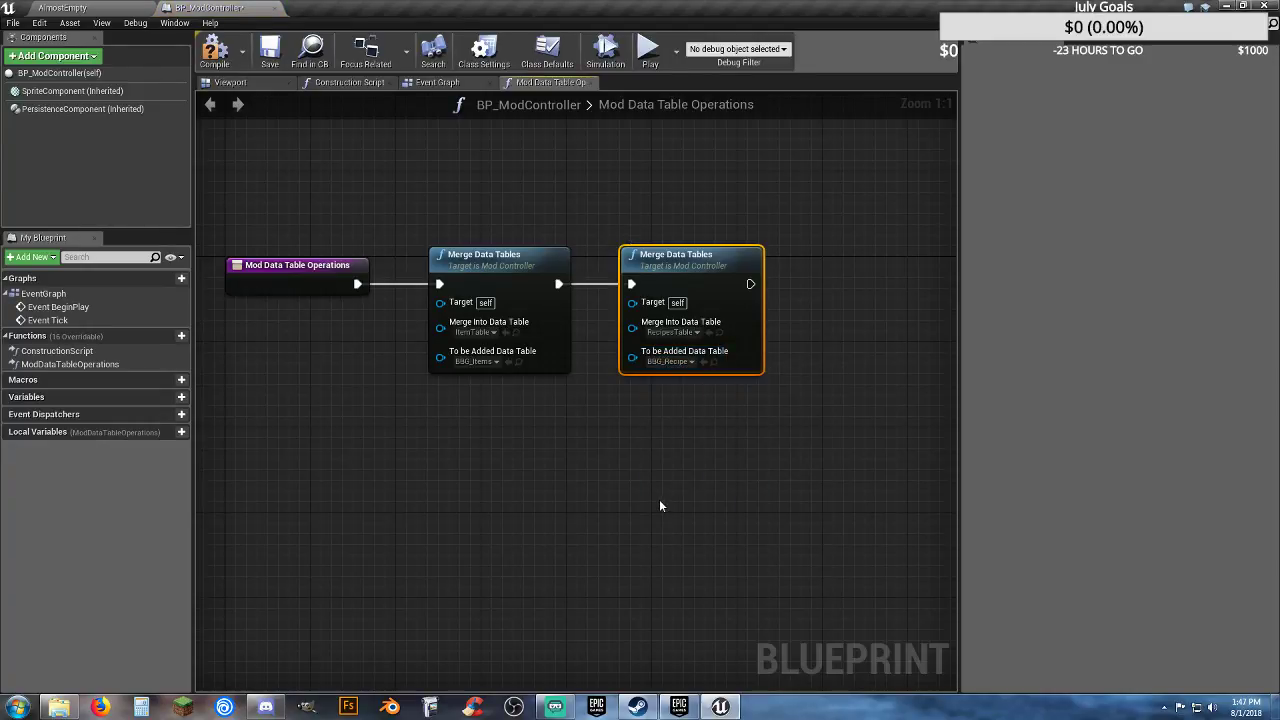
pyautogui.click(660, 506)
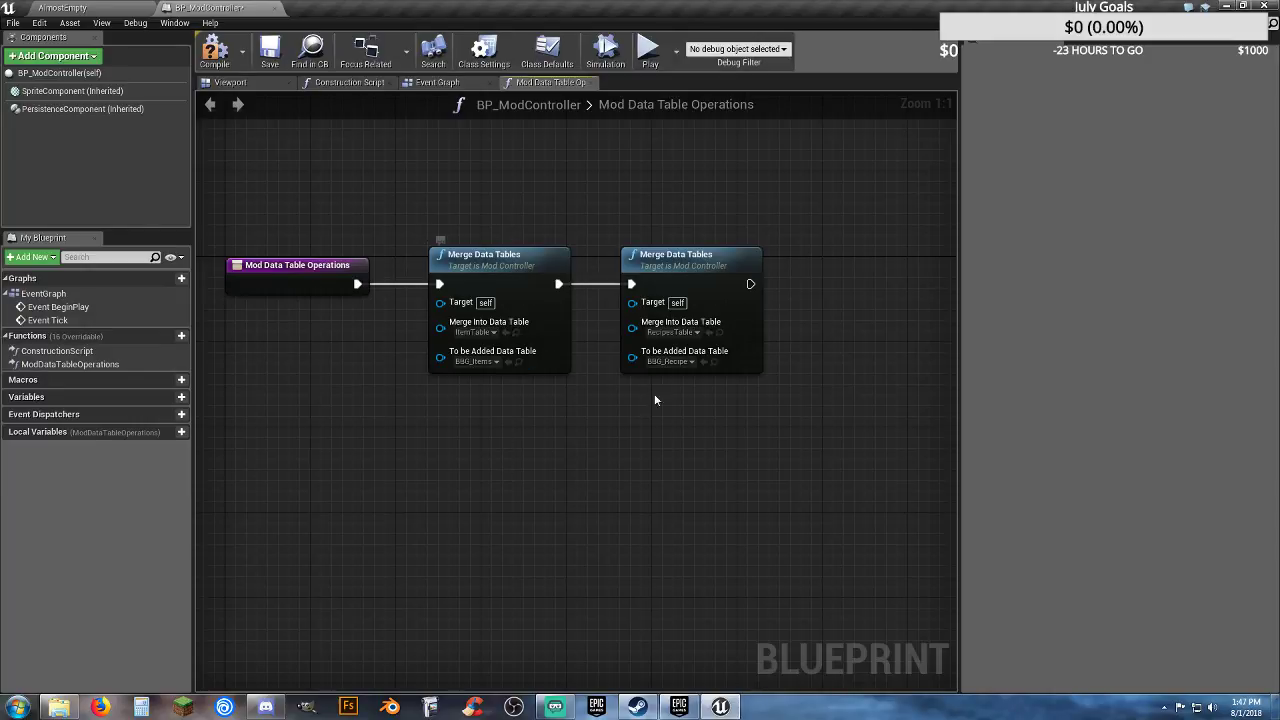
# Step: Save the BP_ModController blueprint and close it
pyautogui.moveTo(771, 405); pyautogui.dragTo(406, 216)
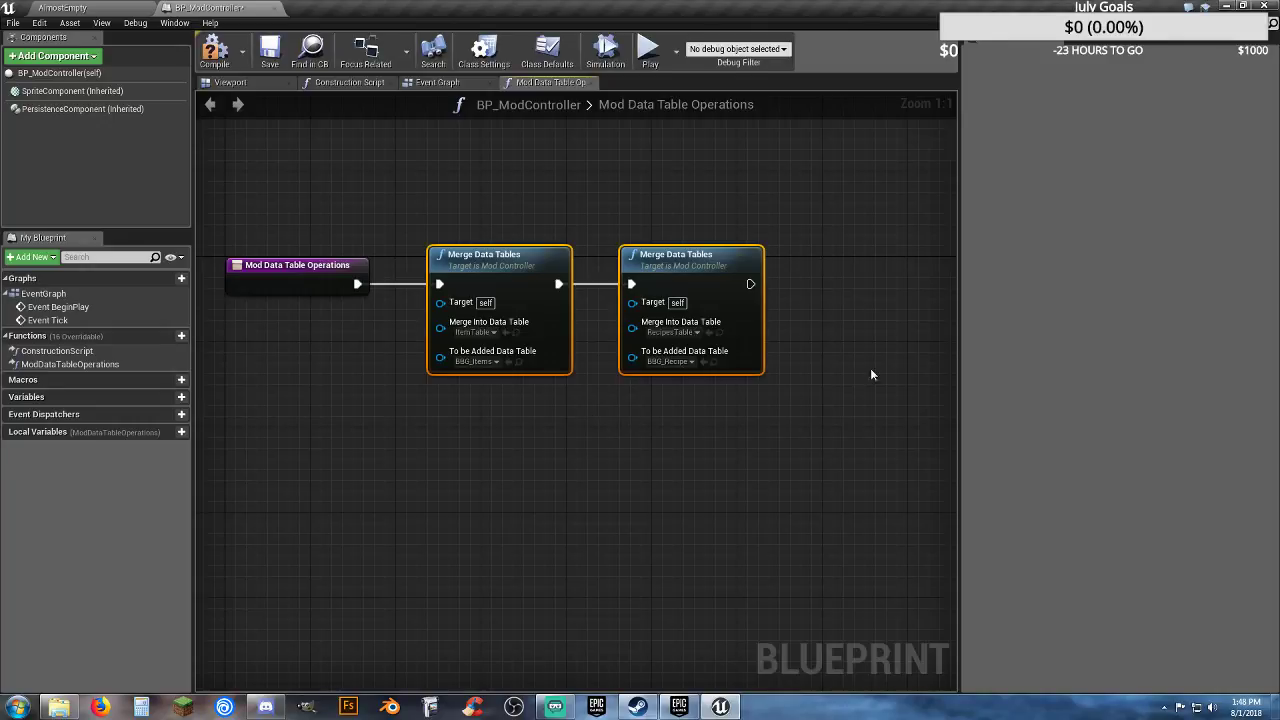
pyautogui.click(614, 486)
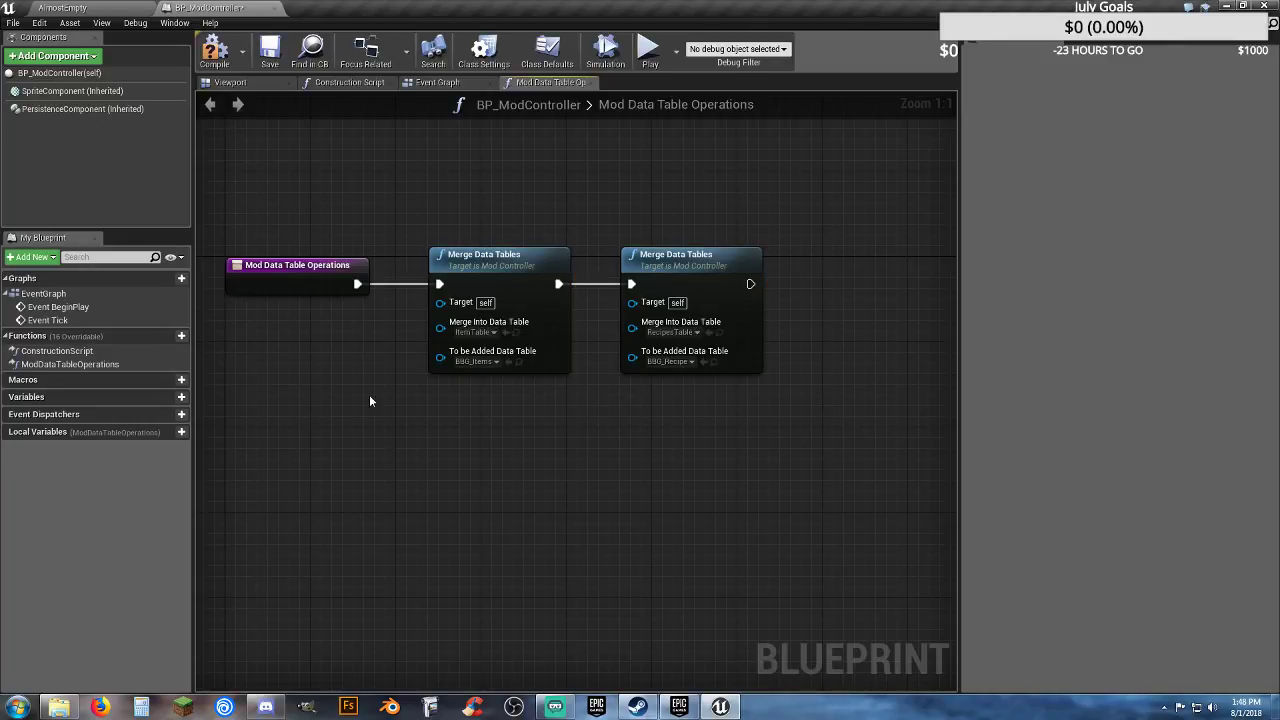
pyautogui.click(269, 55)
pyautogui.click(276, 9)
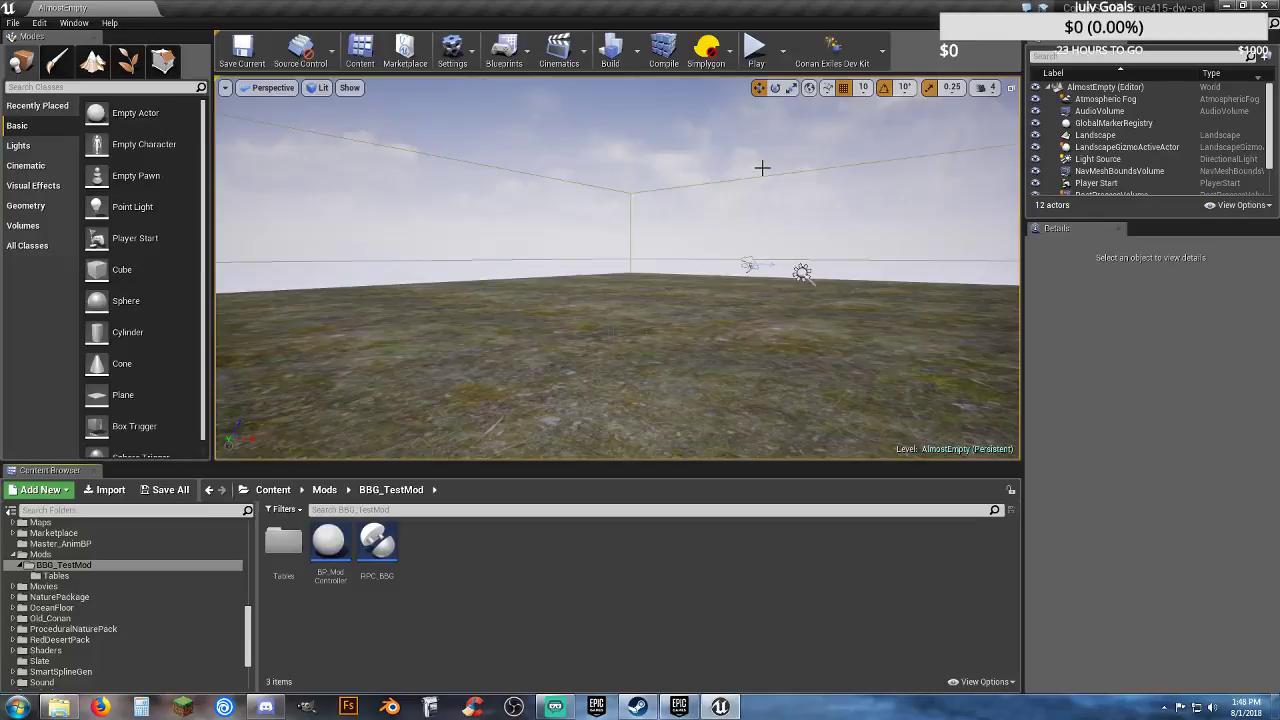
# Step: Play-test the level, examine the character's inventory and crafting list for the custom sword, and end the play session
pyautogui.click(752, 50)
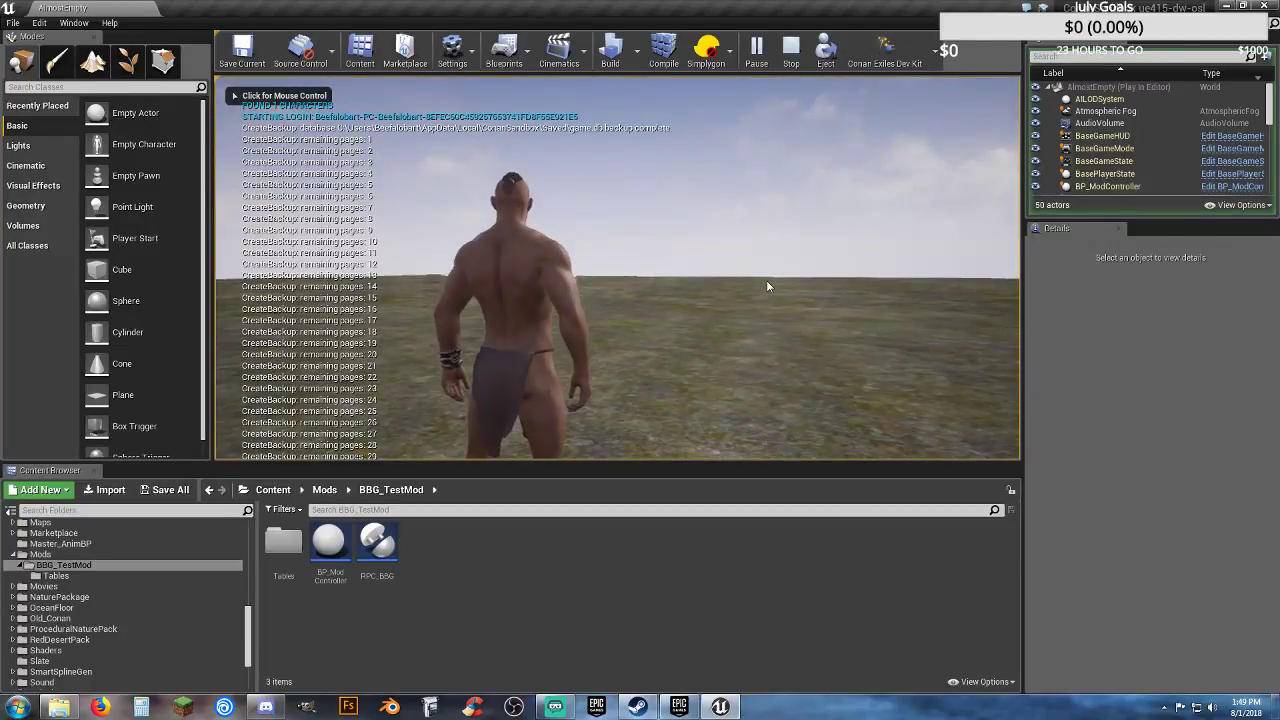
pyautogui.click(658, 301)
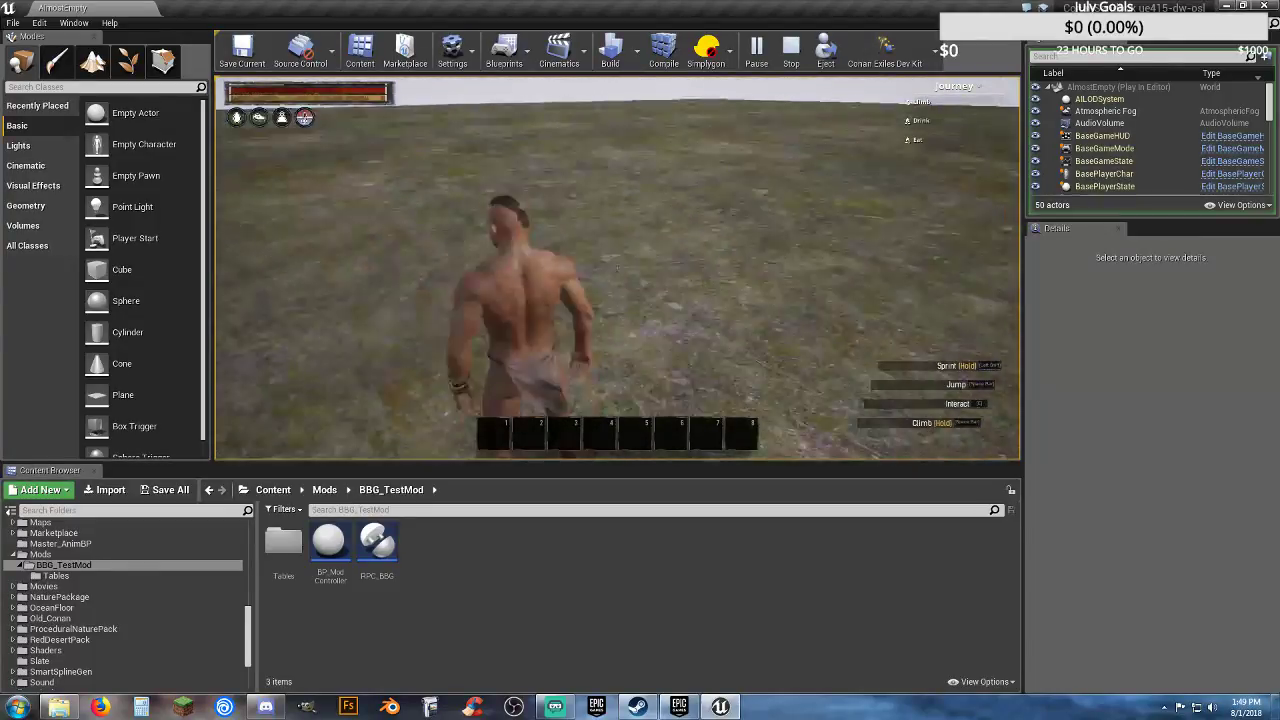
pyautogui.press('w')
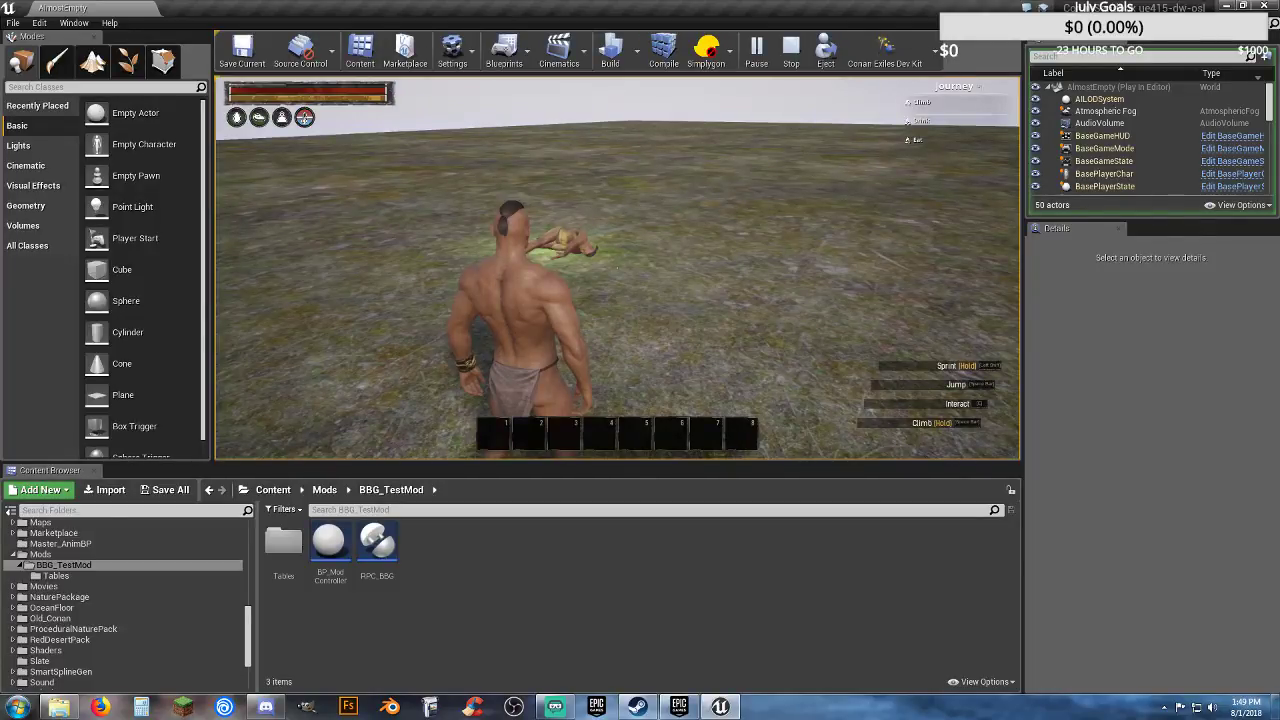
pyautogui.press('Tab')
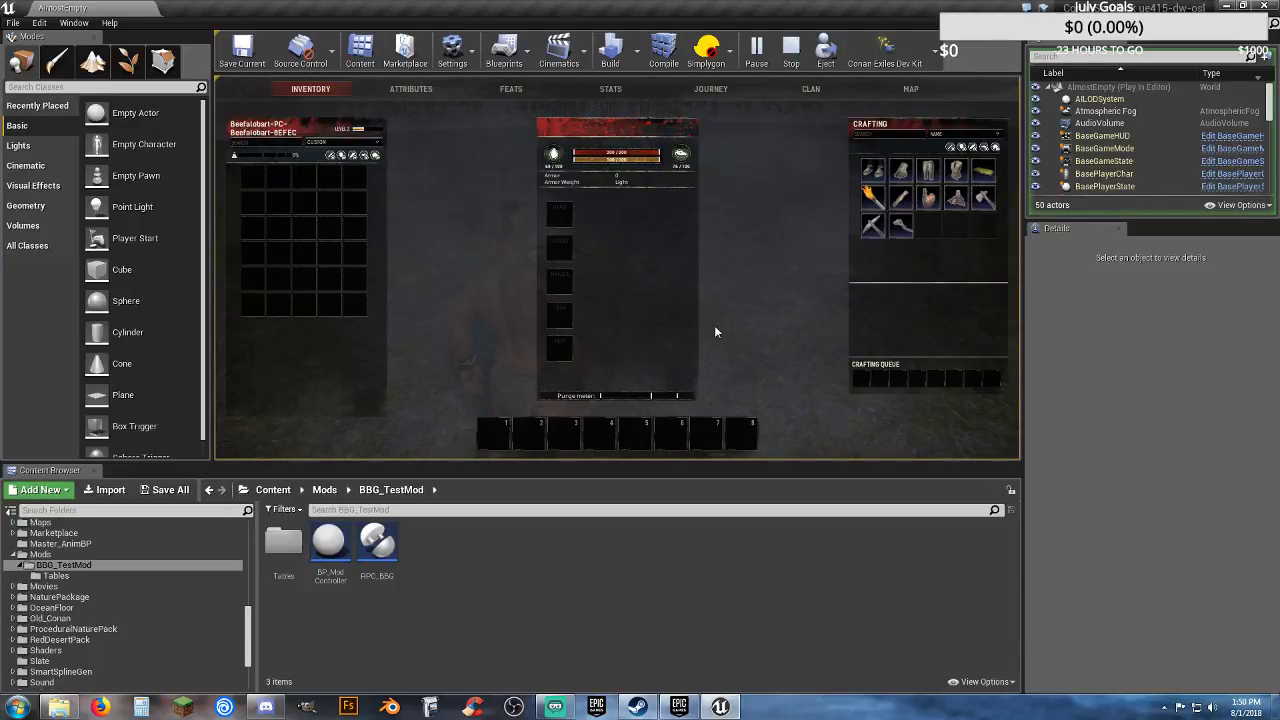
pyautogui.press('Escape')
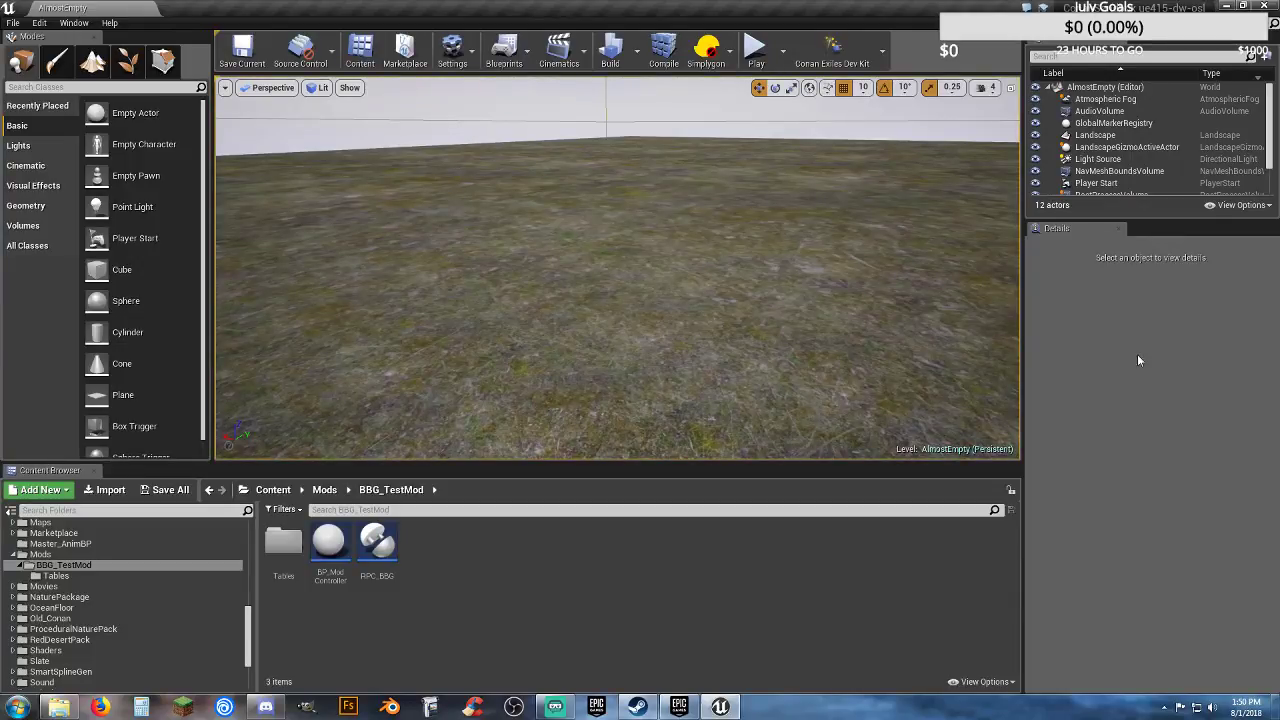
pyautogui.moveTo(664, 234)
pyautogui.mouseDown(button='right')
pyautogui.moveTo(672, 185)
pyautogui.moveTo(670, 275)
pyautogui.moveTo(670, 227)
pyautogui.mouseUp(button='right')
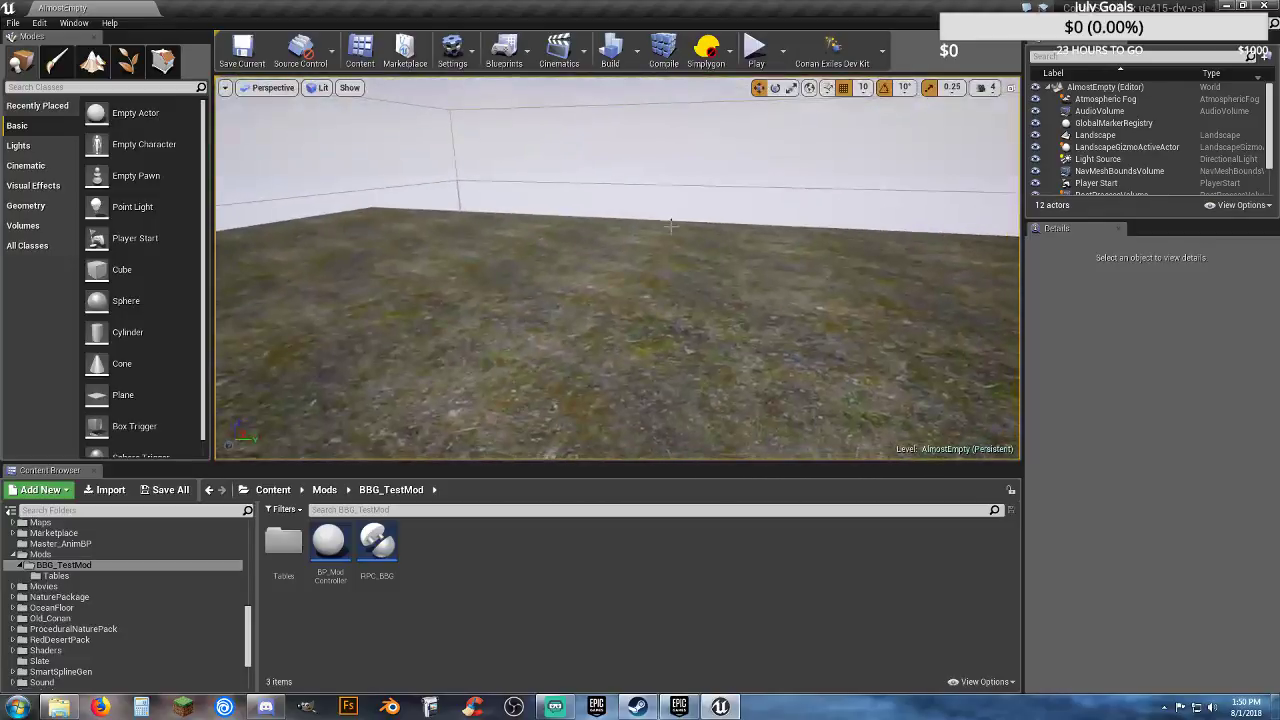
# Step: Open the Conan Exiles Dev Kit window and enter the author's name in the BBG_TestMod mod info
pyautogui.click(828, 57)
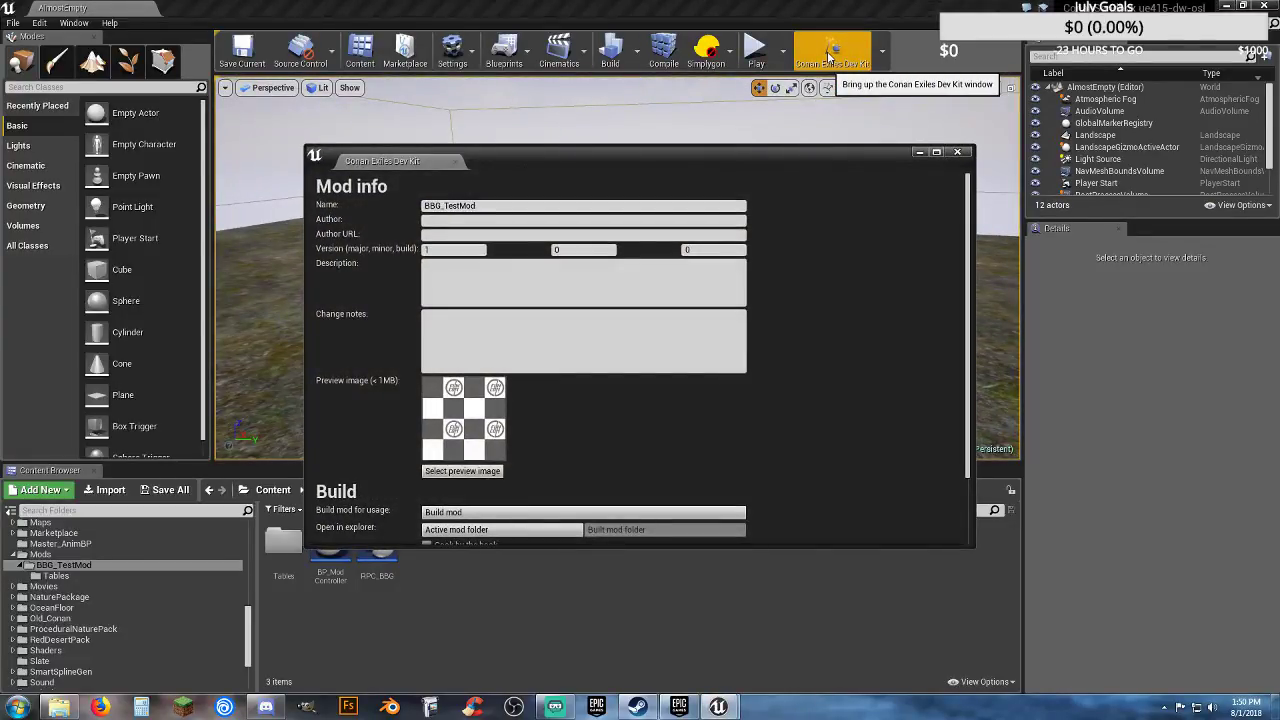
pyautogui.click(495, 222)
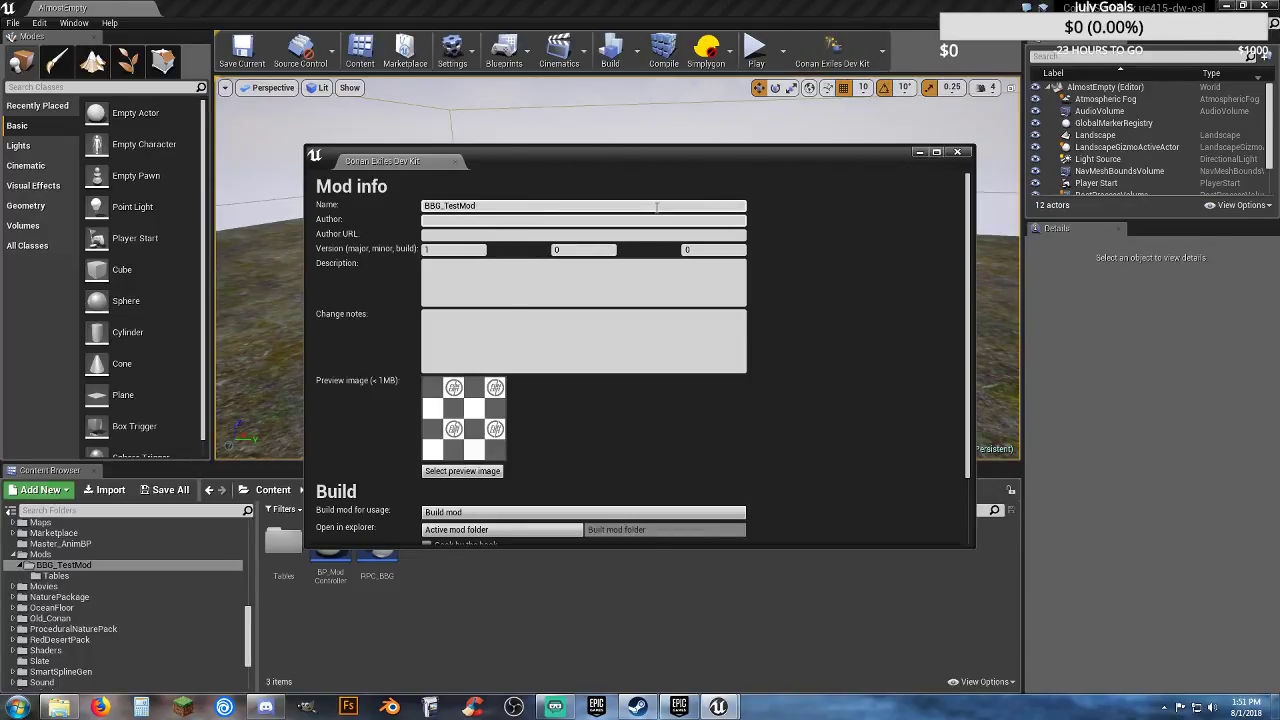
pyautogui.write('Bes')
pyautogui.write('falo Bart')
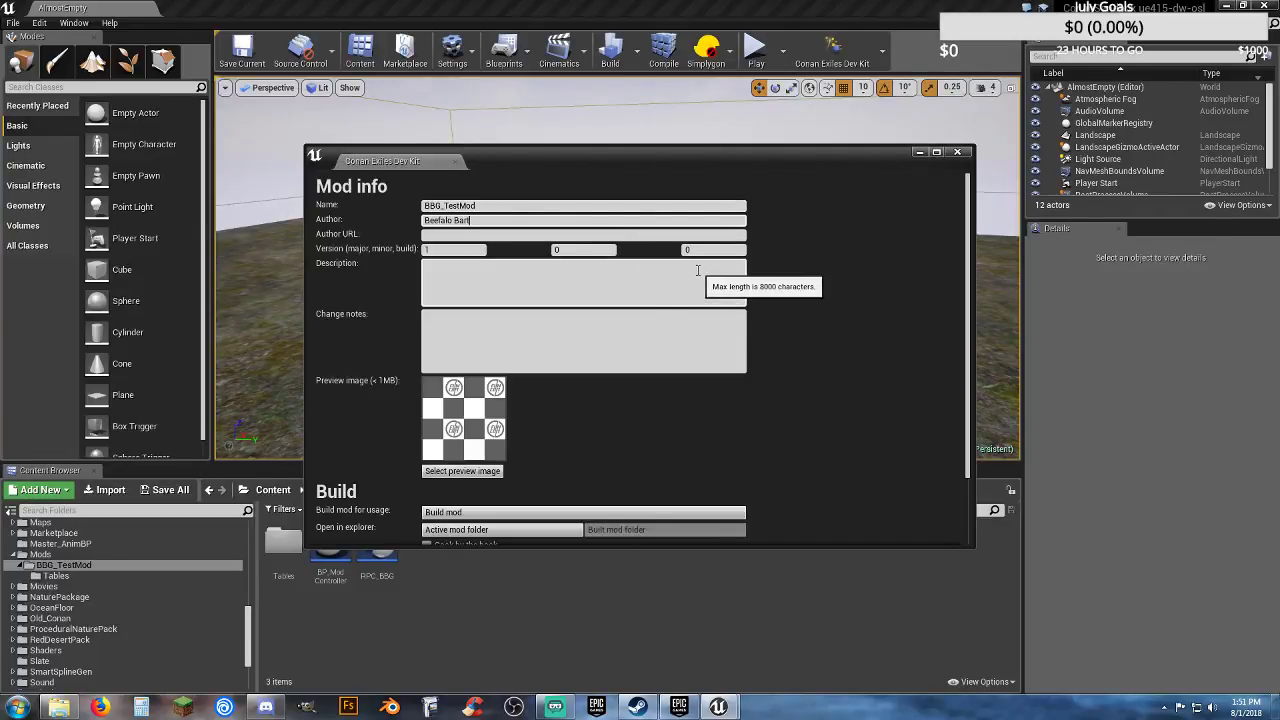
# Step: Set the mod description to "This is a Test Mod ONLY" and the change notes to "Im not changing the nots buttocks monkey"
pyautogui.click(533, 278)
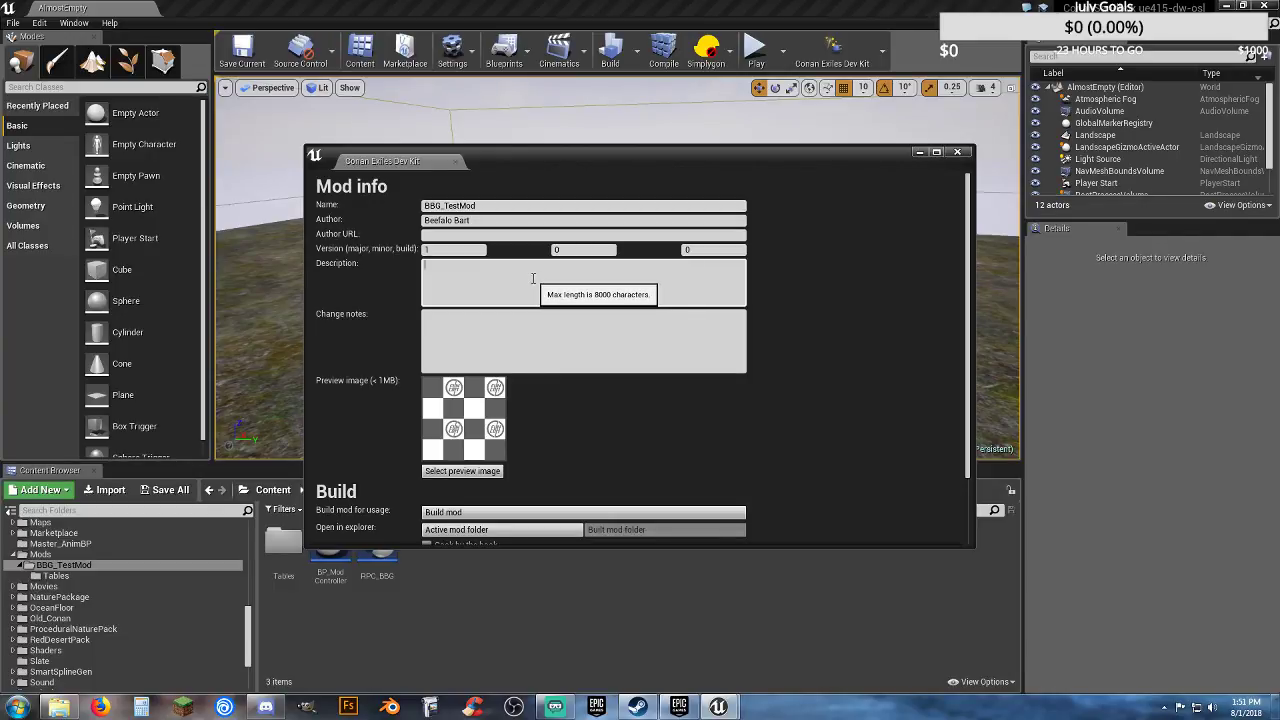
pyautogui.write('This is a Test Mod 0')
pyautogui.write('NLY')
pyautogui.click(513, 318)
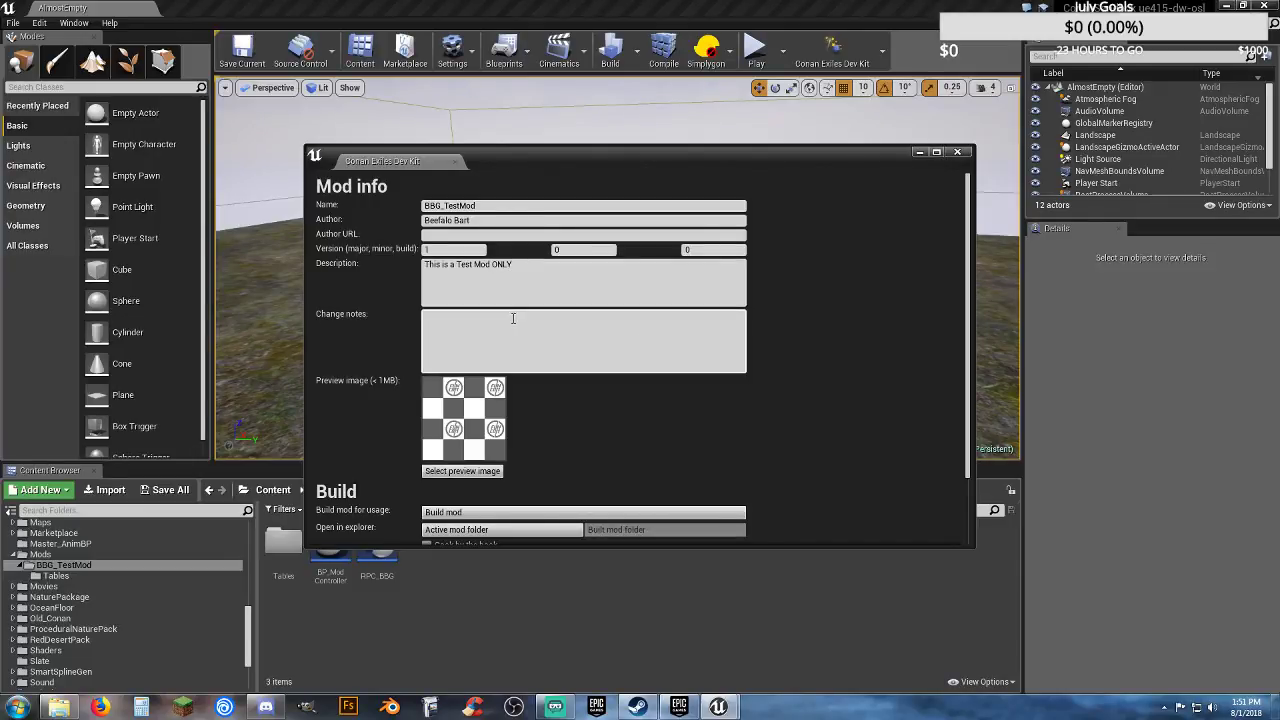
pyautogui.write('Im not changin')
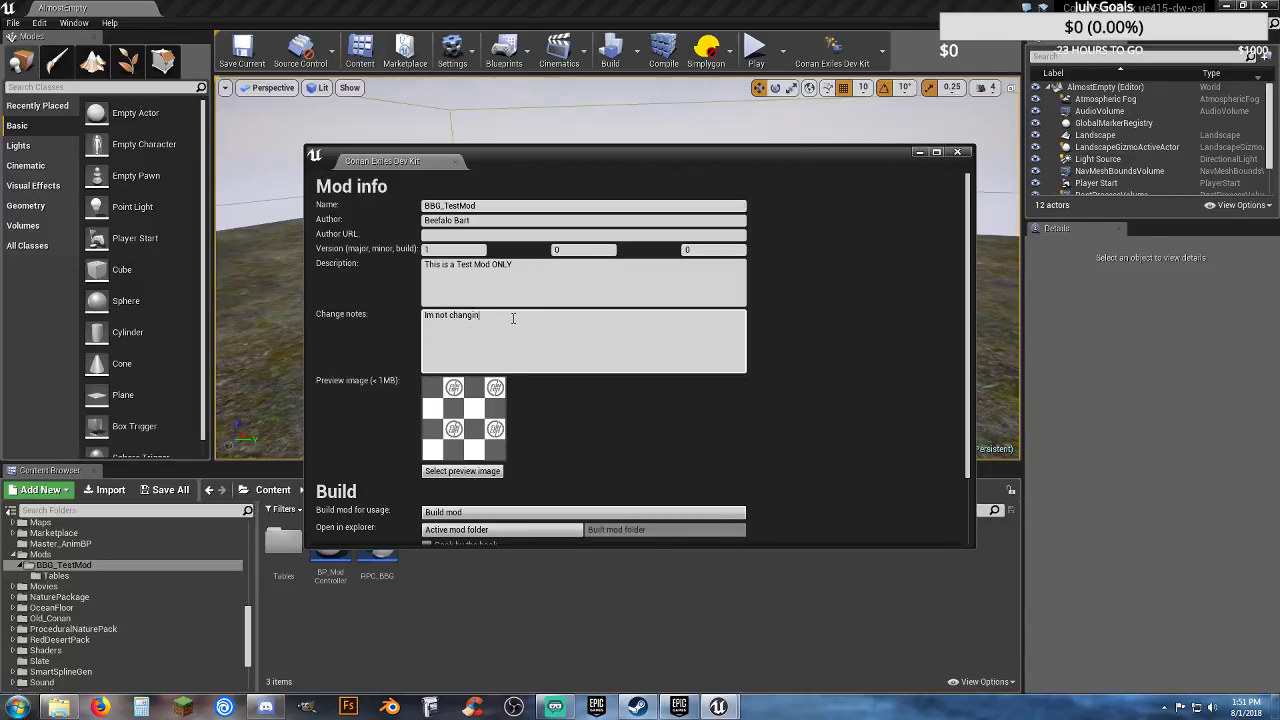
pyautogui.write('g the note buttocks monkey')
# Step: Set the Beefalo1 image as the mod's preview image and import the detected source file change into the project
pyautogui.click(469, 472)
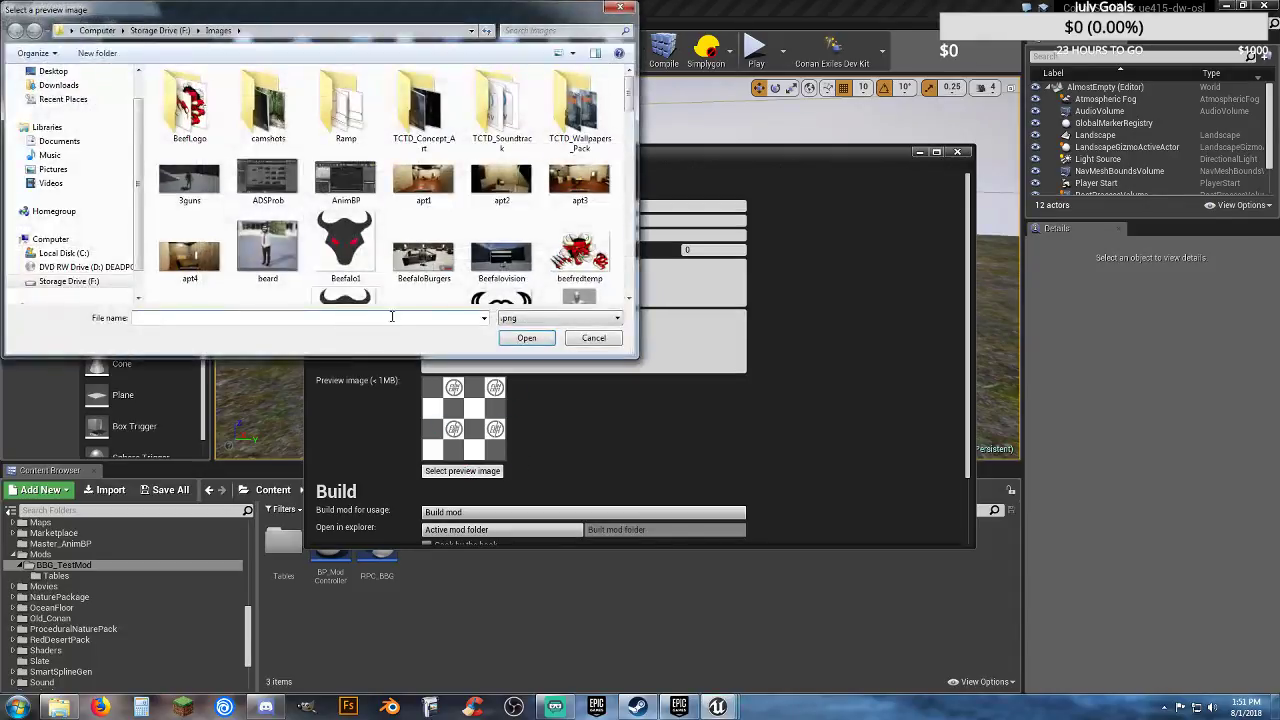
pyautogui.click(345, 240)
pyautogui.click(520, 332)
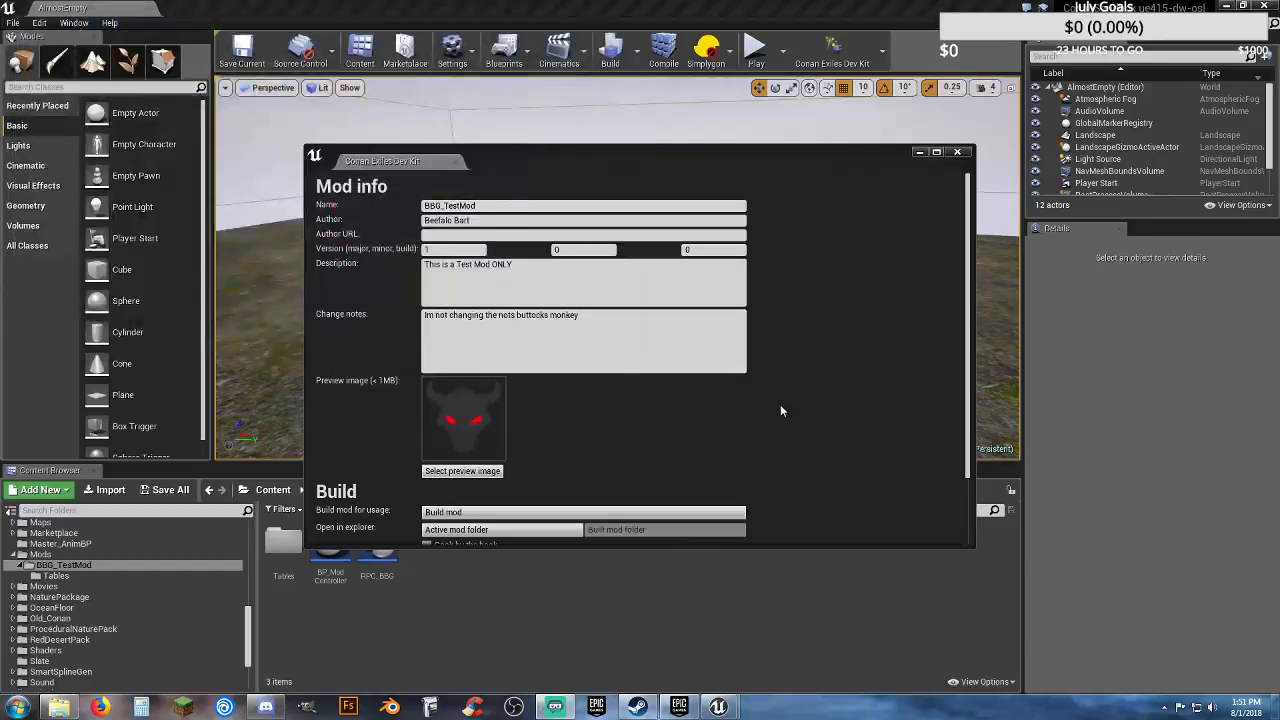
pyautogui.scroll(-3, 795, 393)
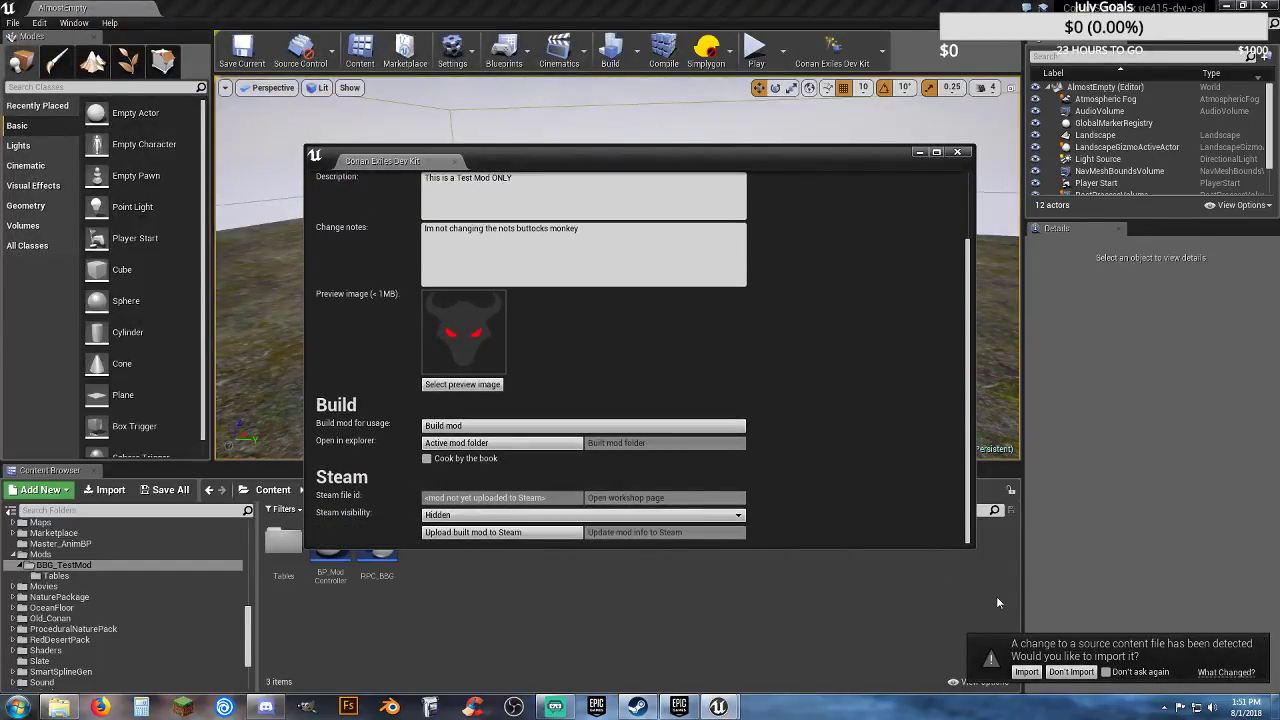
pyautogui.click(1026, 672)
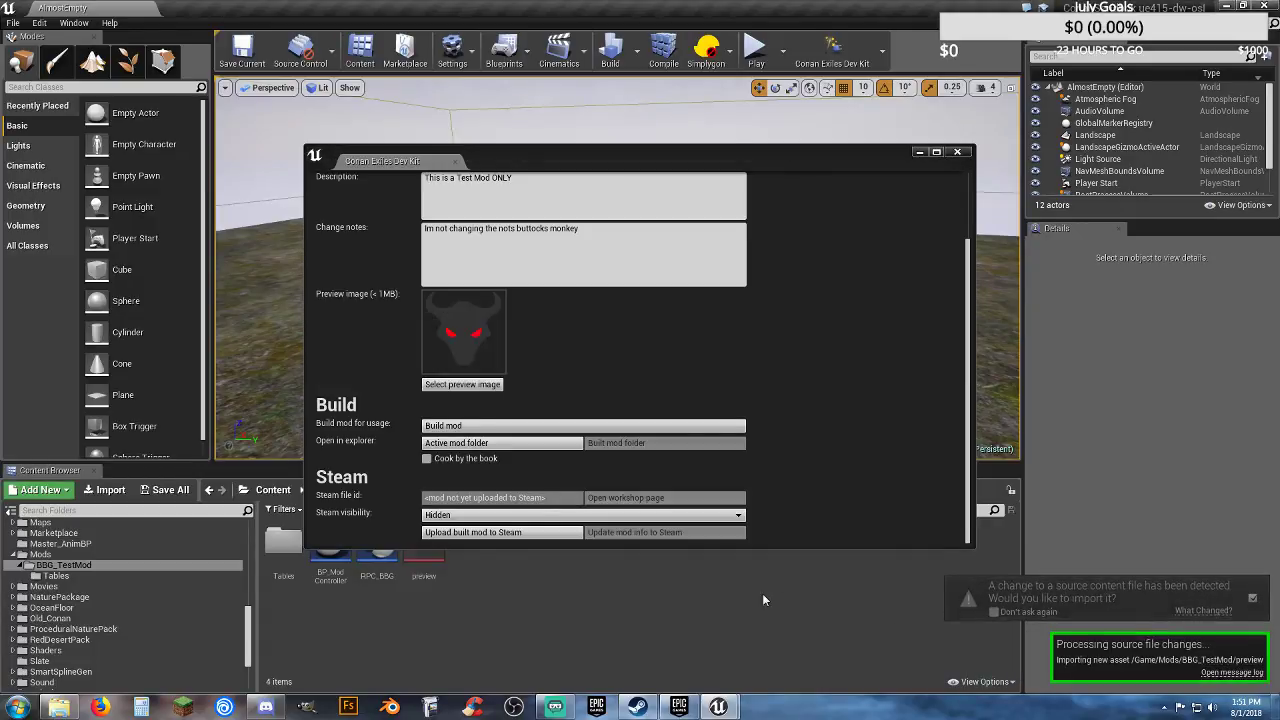
pyautogui.moveTo(428, 577)
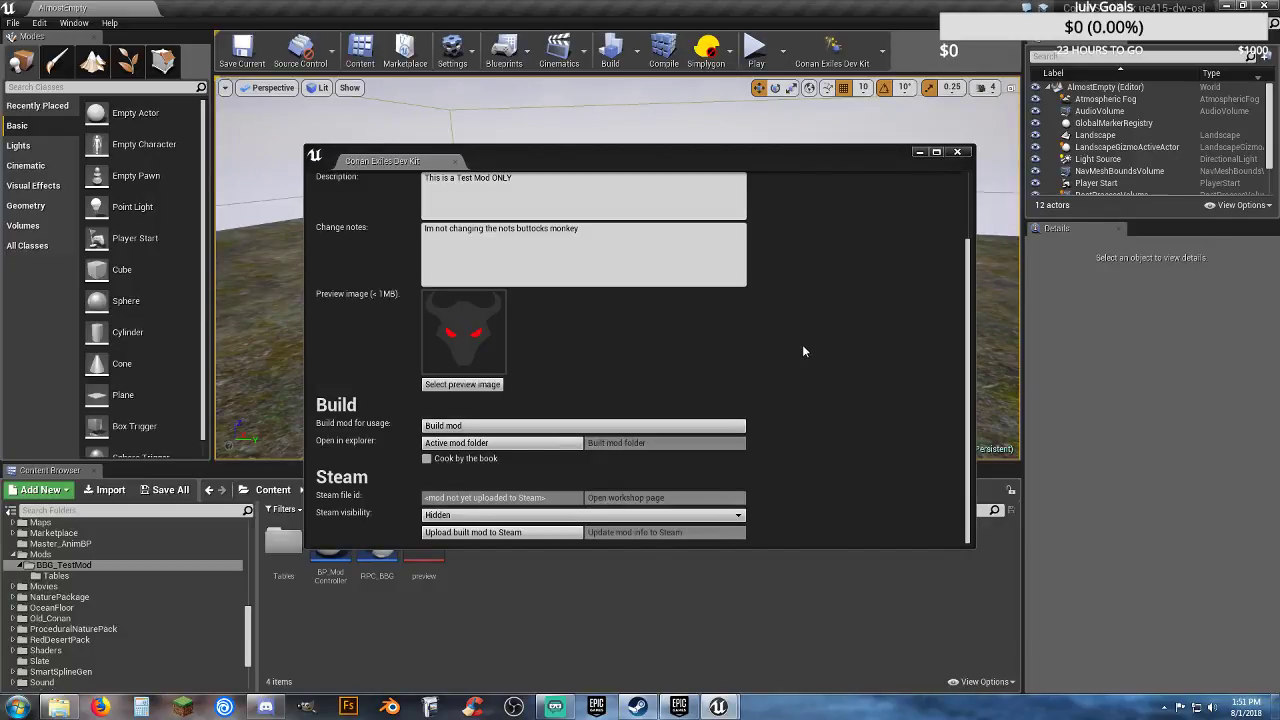
# Step: Build the BBG_TestMod mod for usage, accepting the long build and dismissing the completion message
pyautogui.click(548, 426)
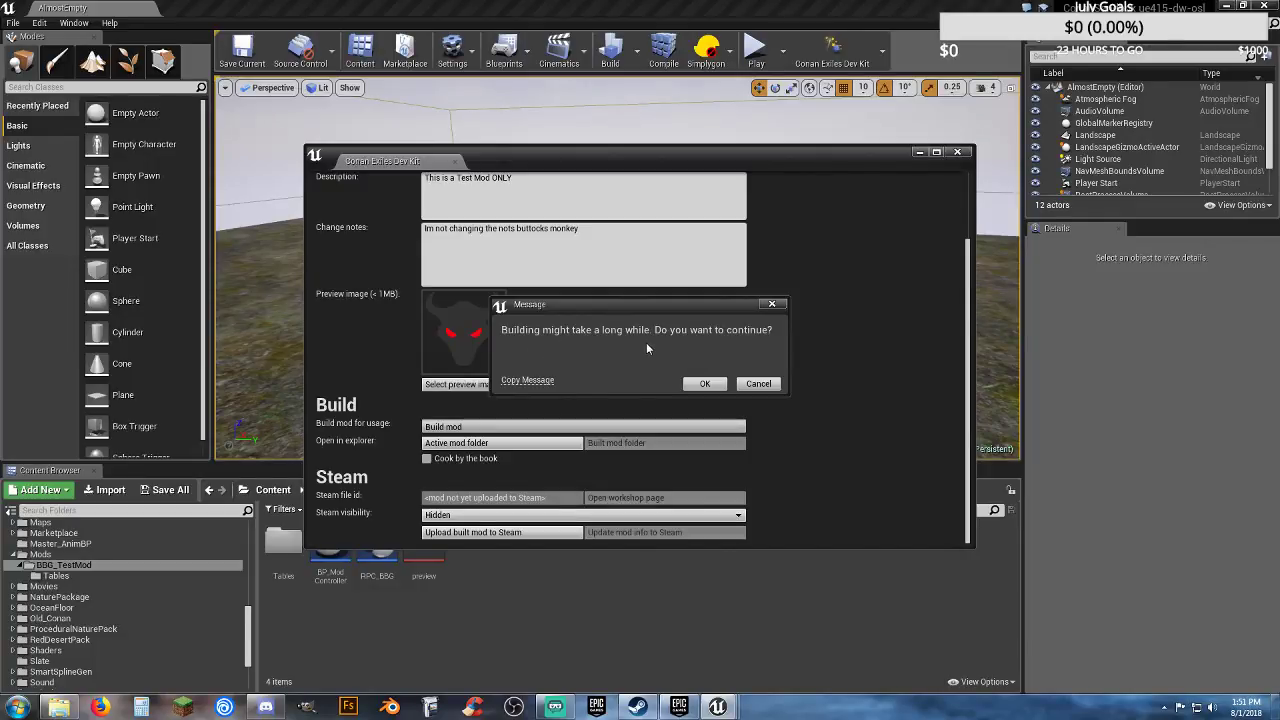
pyautogui.click(701, 388)
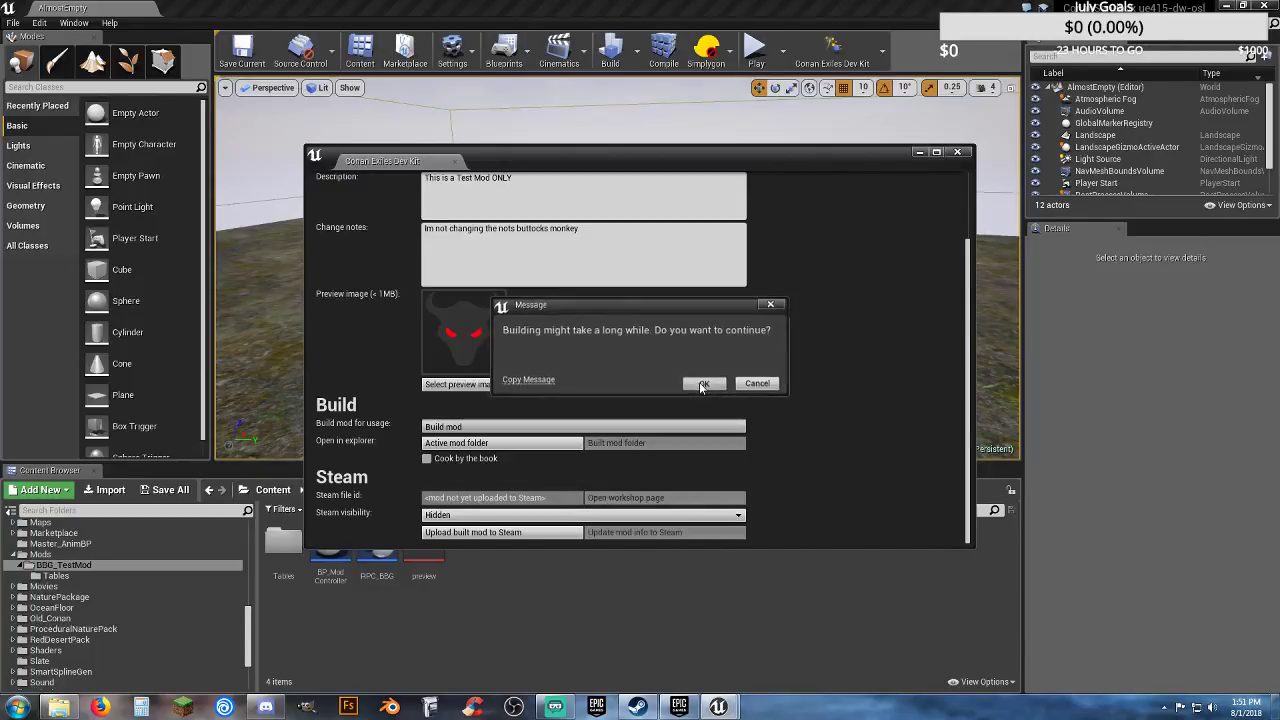
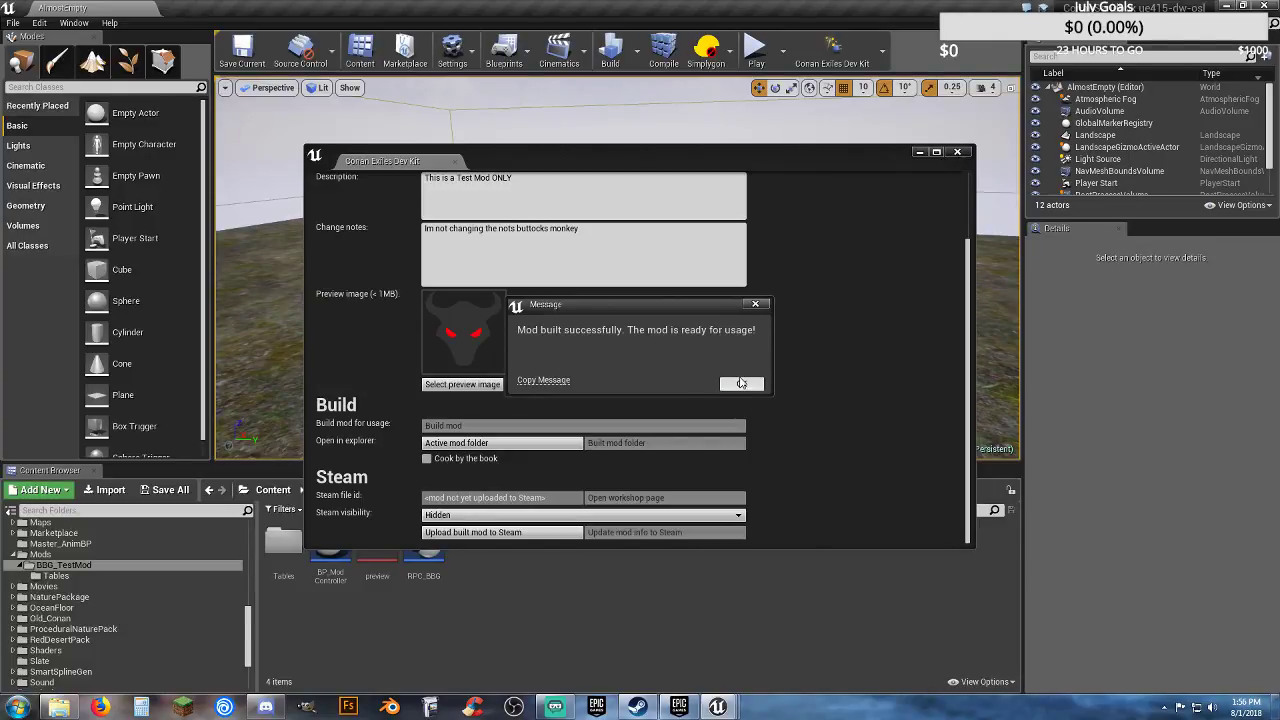
pyautogui.click(741, 386)
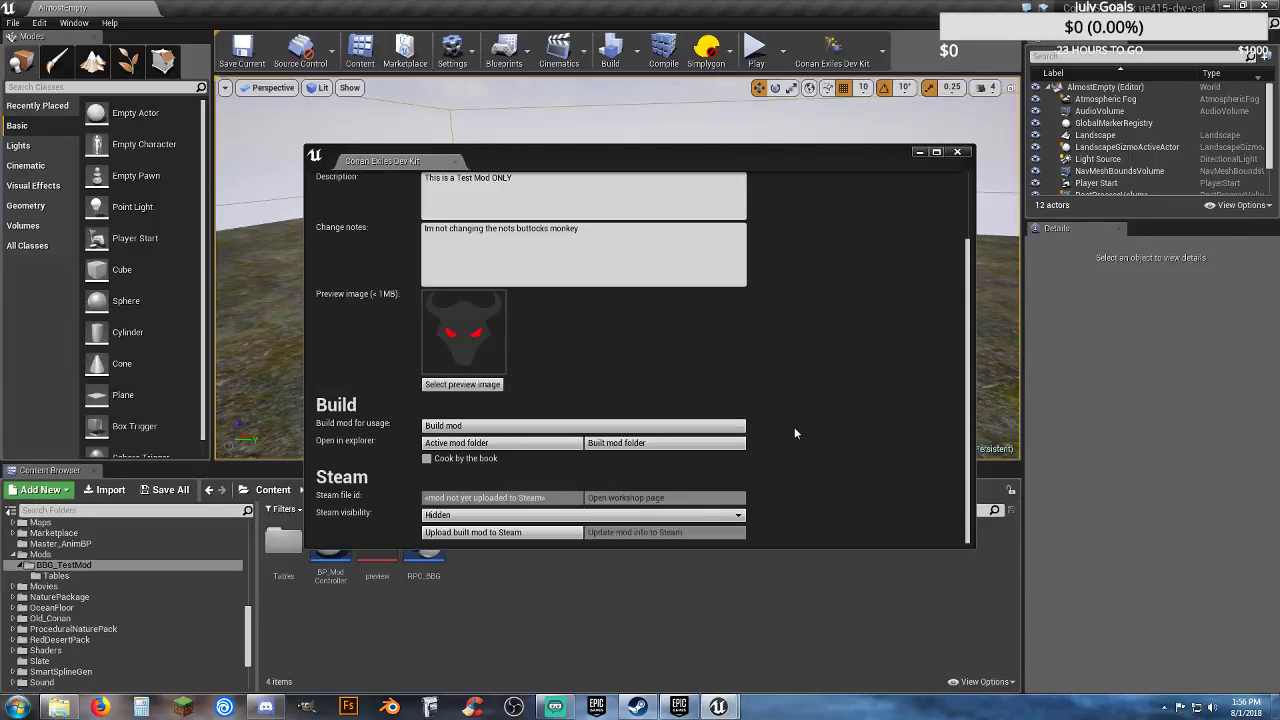
# Step: Bring up the game's Conan Exiles\ConanSandbox\Mods folder in Windows Explorer and examine where mod files go
pyautogui.click(62, 707)
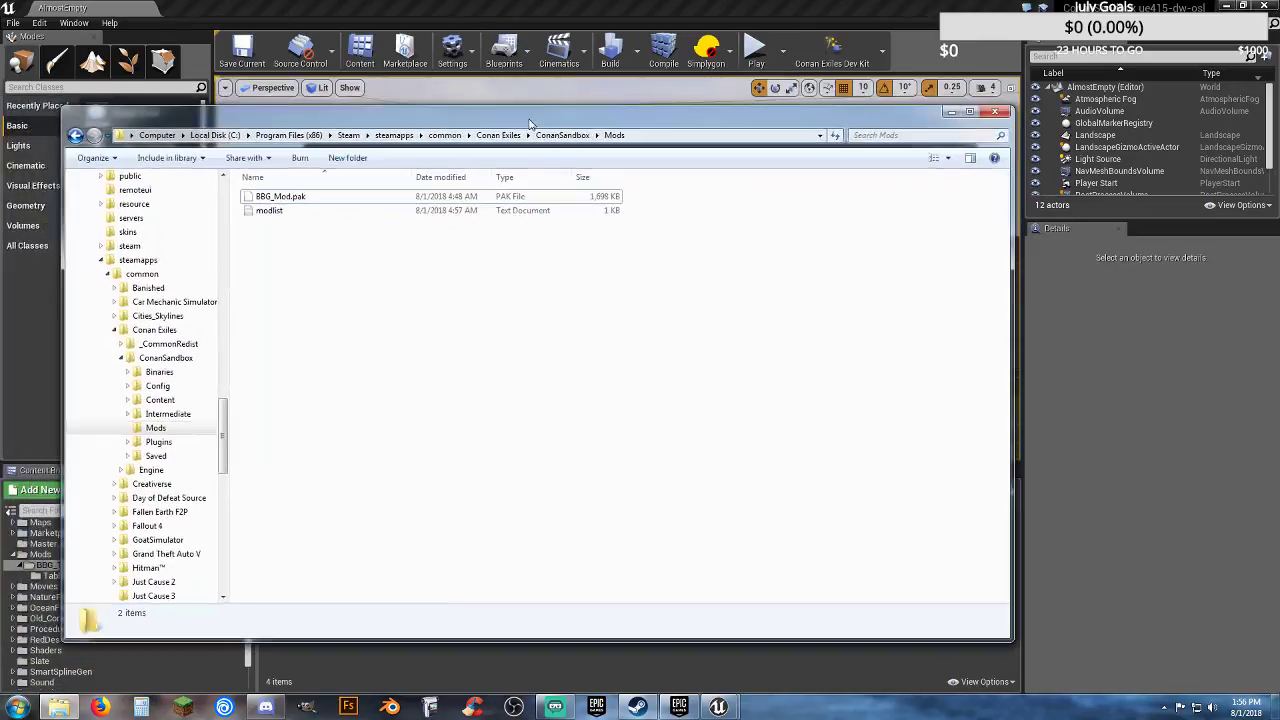
pyautogui.moveTo(540, 126); pyautogui.dragTo(604, 131)
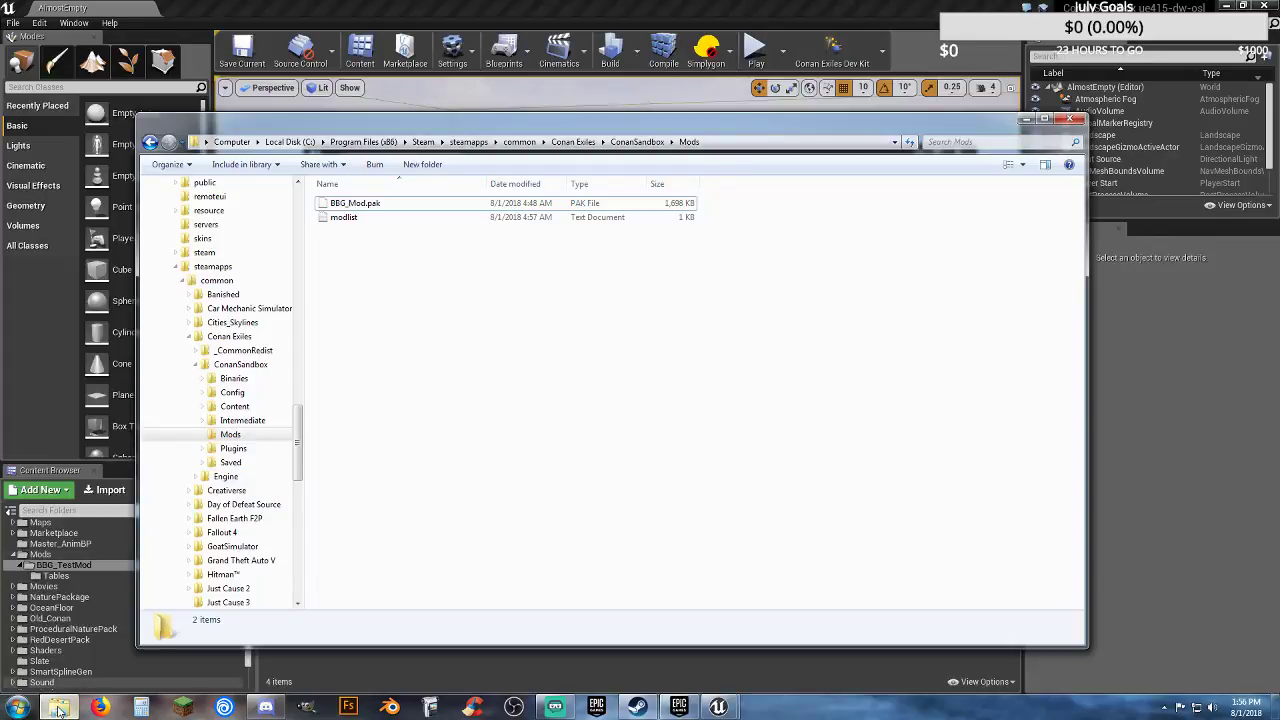
pyautogui.moveTo(58, 708)
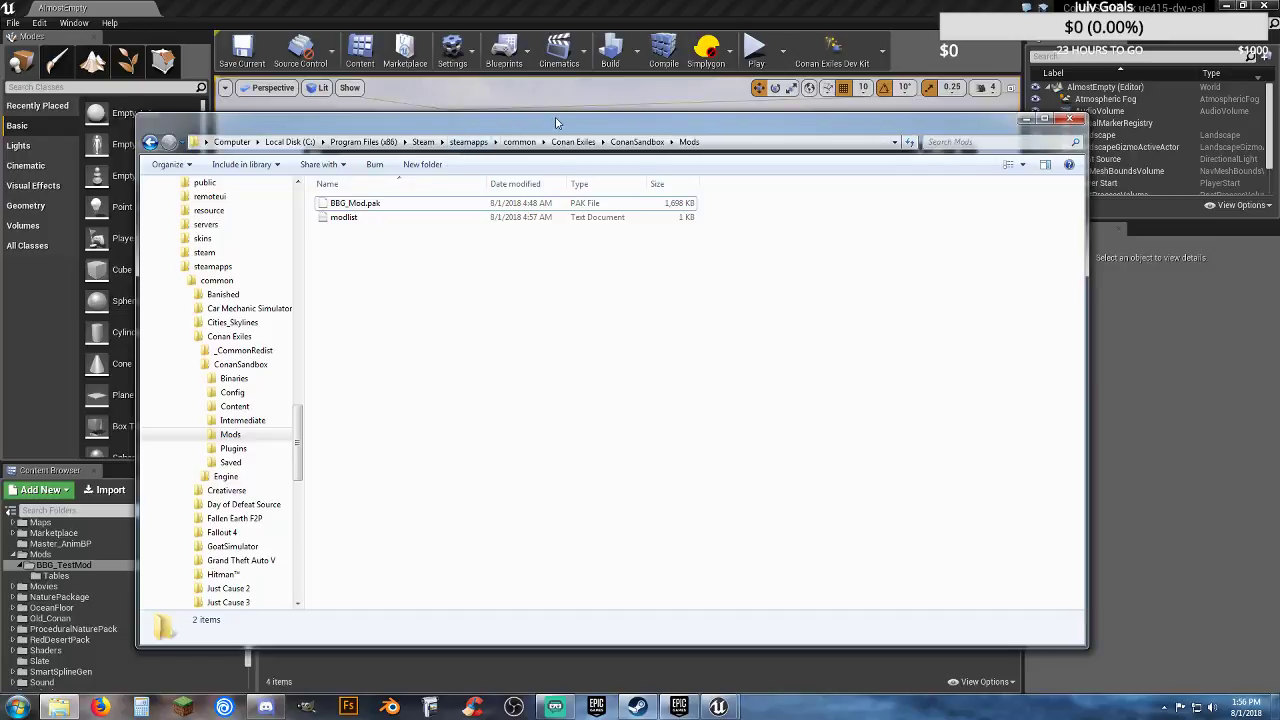
pyautogui.click(1044, 119)
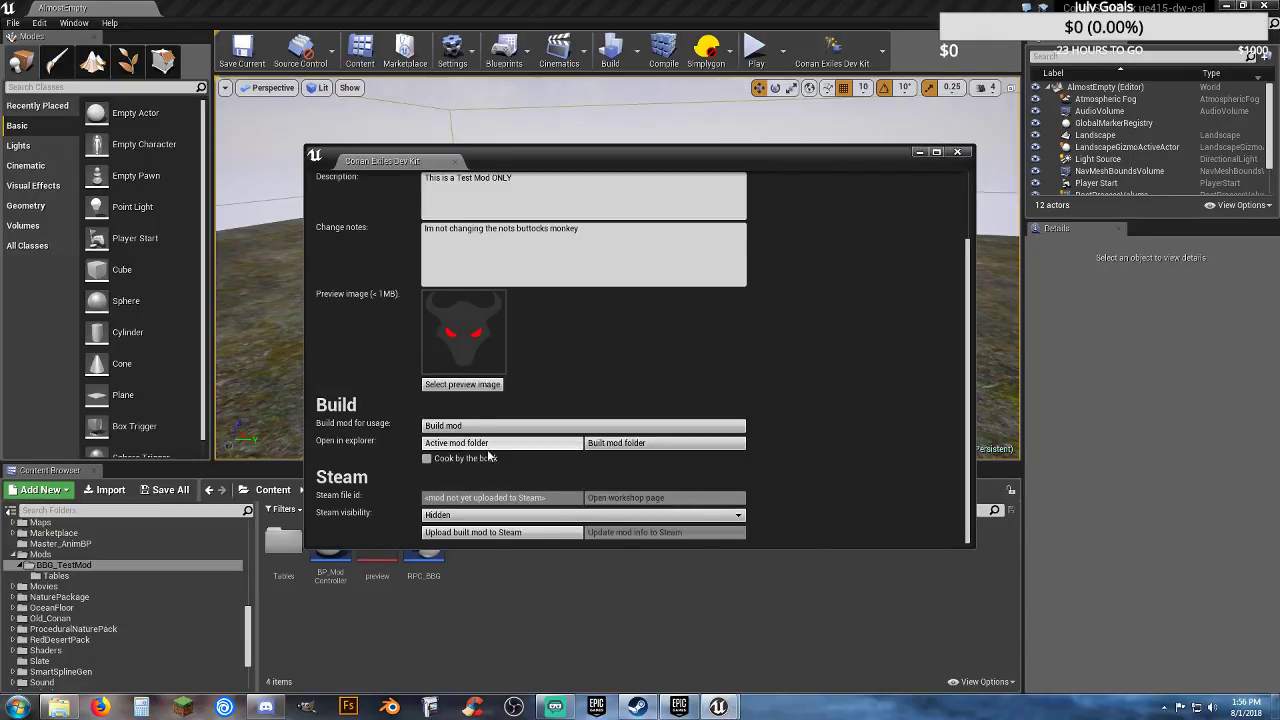
# Step: Open the built mod folder and arrange its window so the game's ConanSandbox\Mods folder is accessible alongside it
pyautogui.click(642, 450)
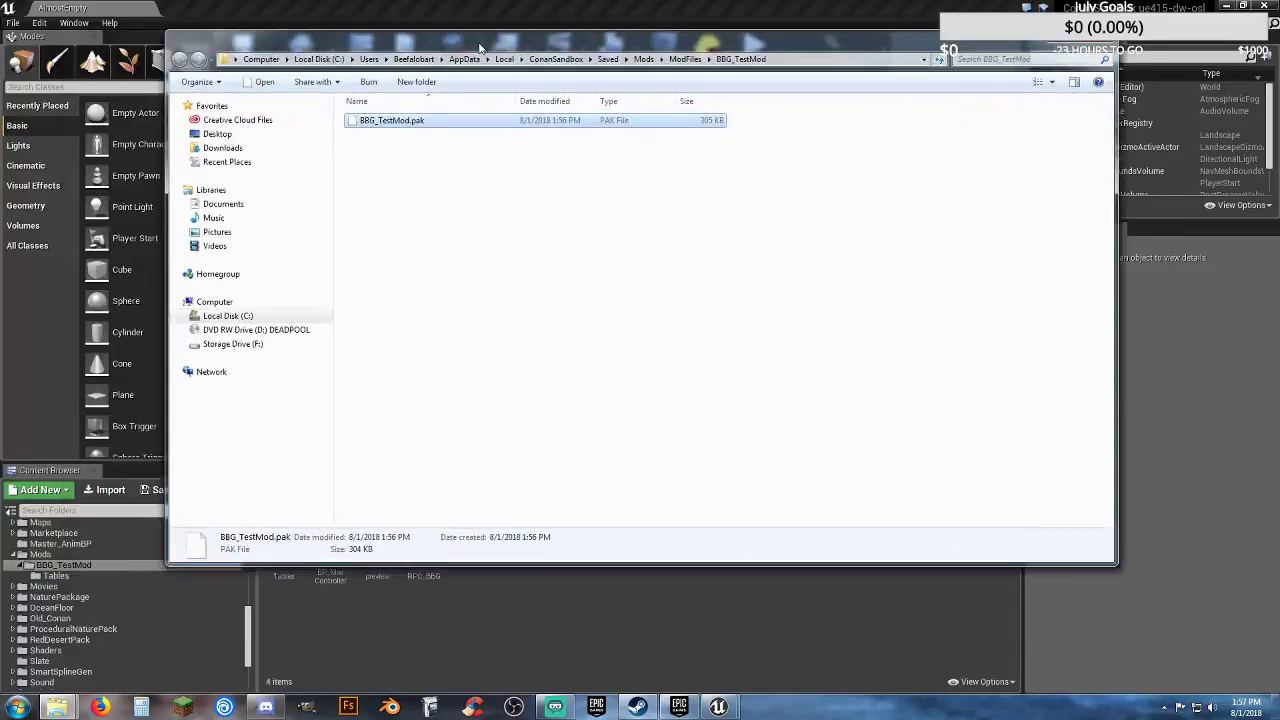
pyautogui.moveTo(478, 51); pyautogui.dragTo(637, 57)
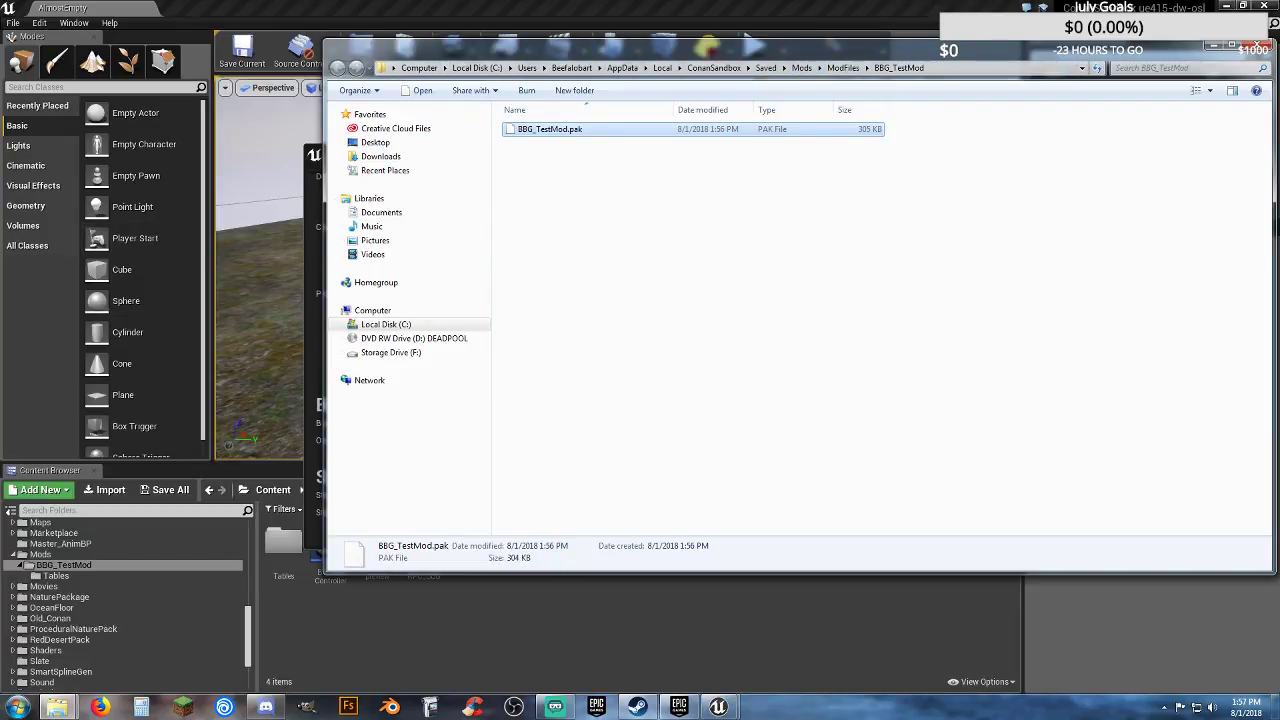
pyautogui.hotkey('alt', 'Tab')
pyautogui.moveTo(727, 160); pyautogui.dragTo(758, 152)
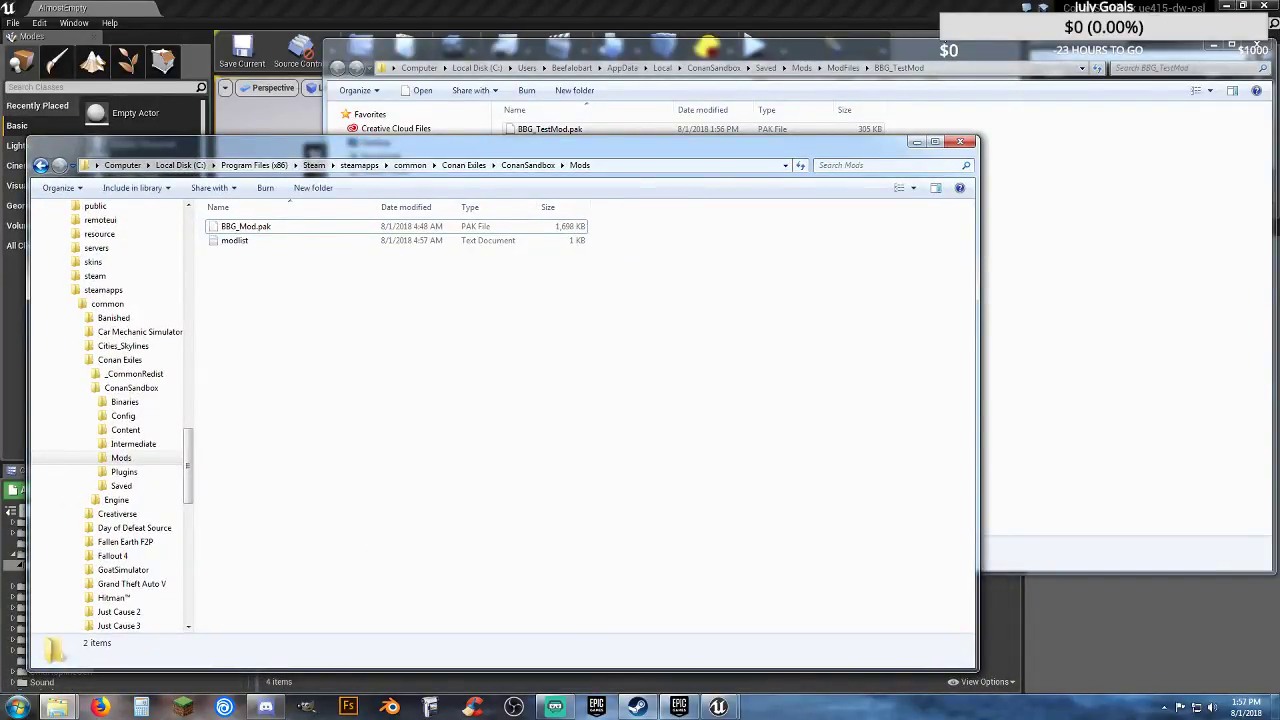
# Step: Copy BBG_TestMod.pak from the built mod folder into the game's ConanSandbox\Mods folder
pyautogui.click(927, 53)
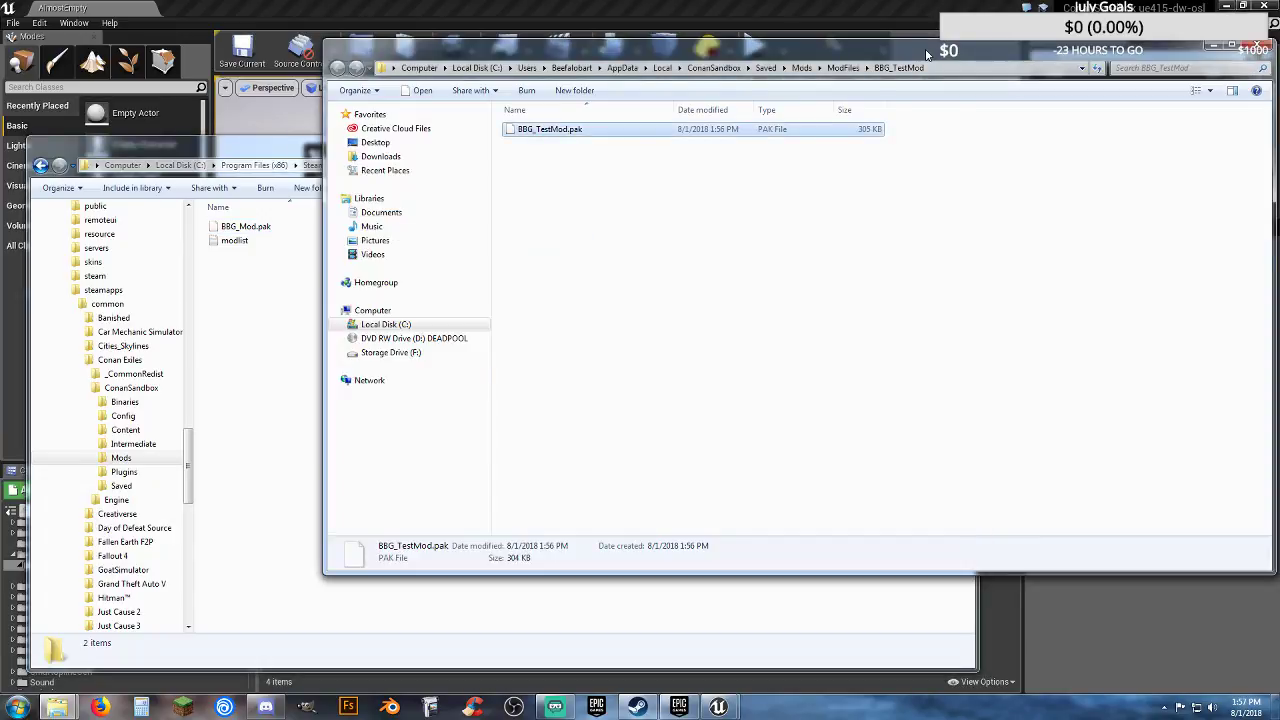
pyautogui.moveTo(565, 135); pyautogui.dragTo(252, 323, button='right')
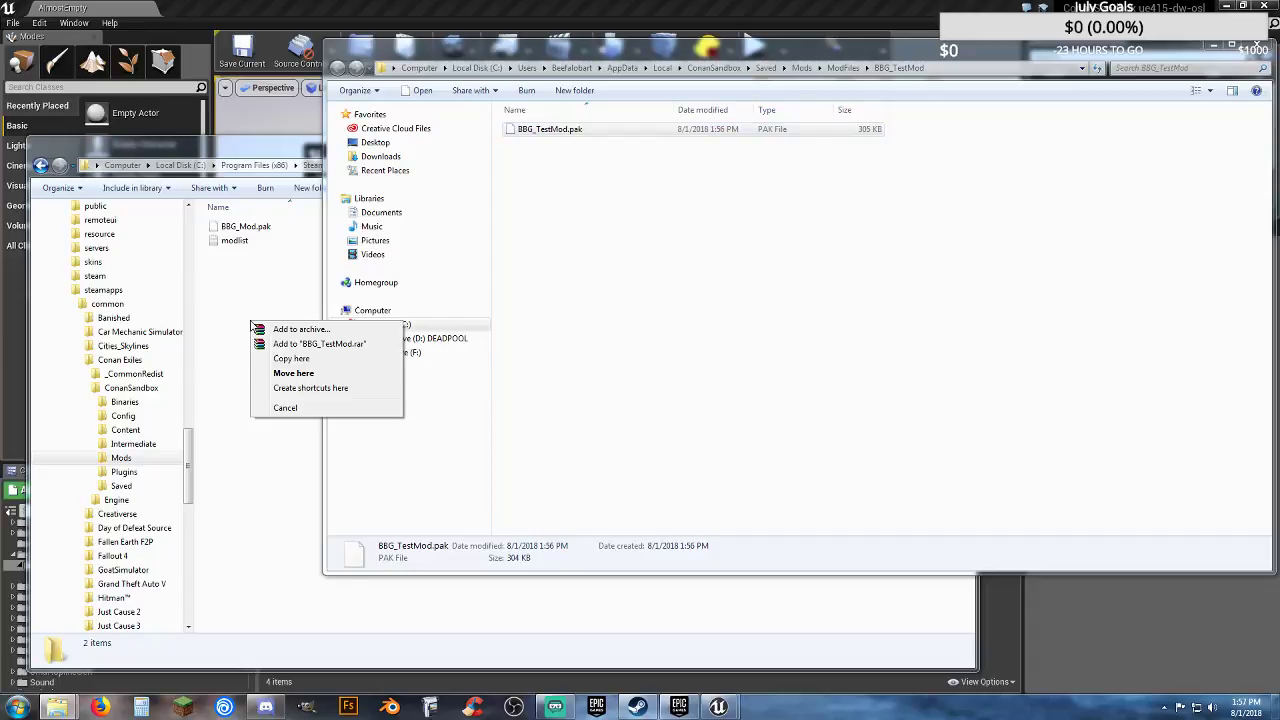
pyautogui.click(291, 358)
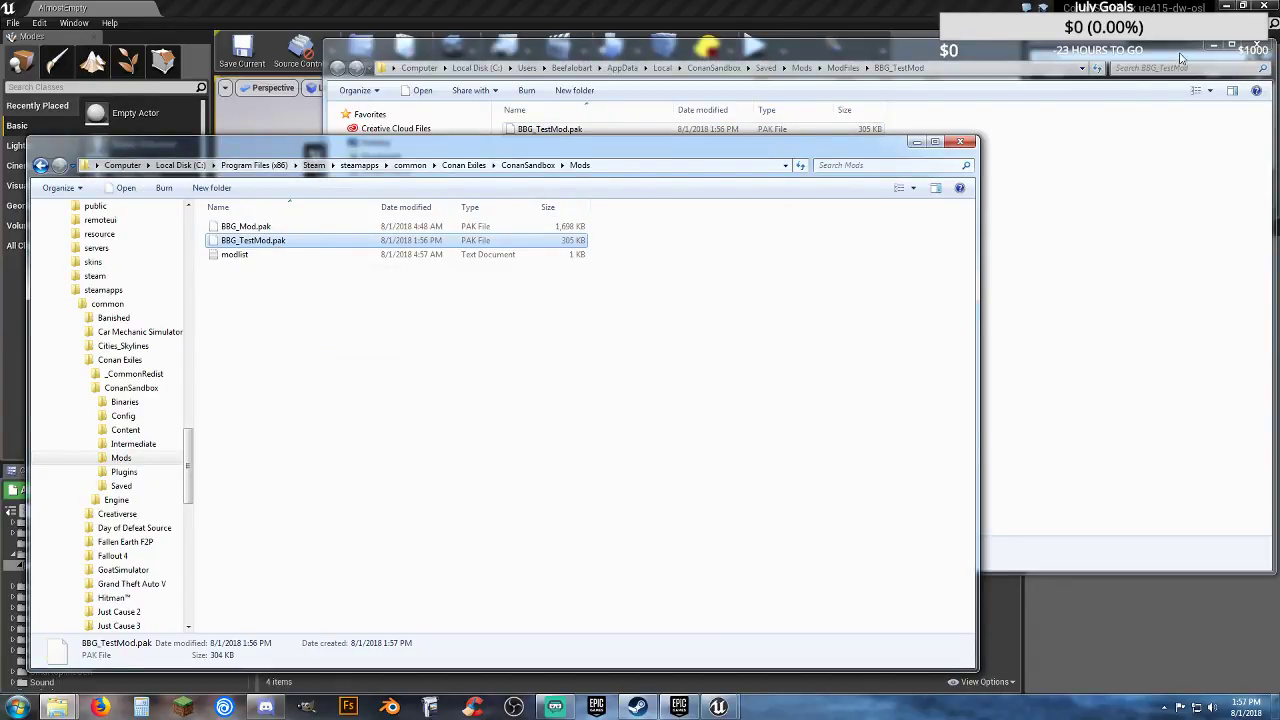
# Step: Clear the editor view by closing the game's Mods folder and Dev Kit windows and moving the remaining windows aside
pyautogui.click(960, 141)
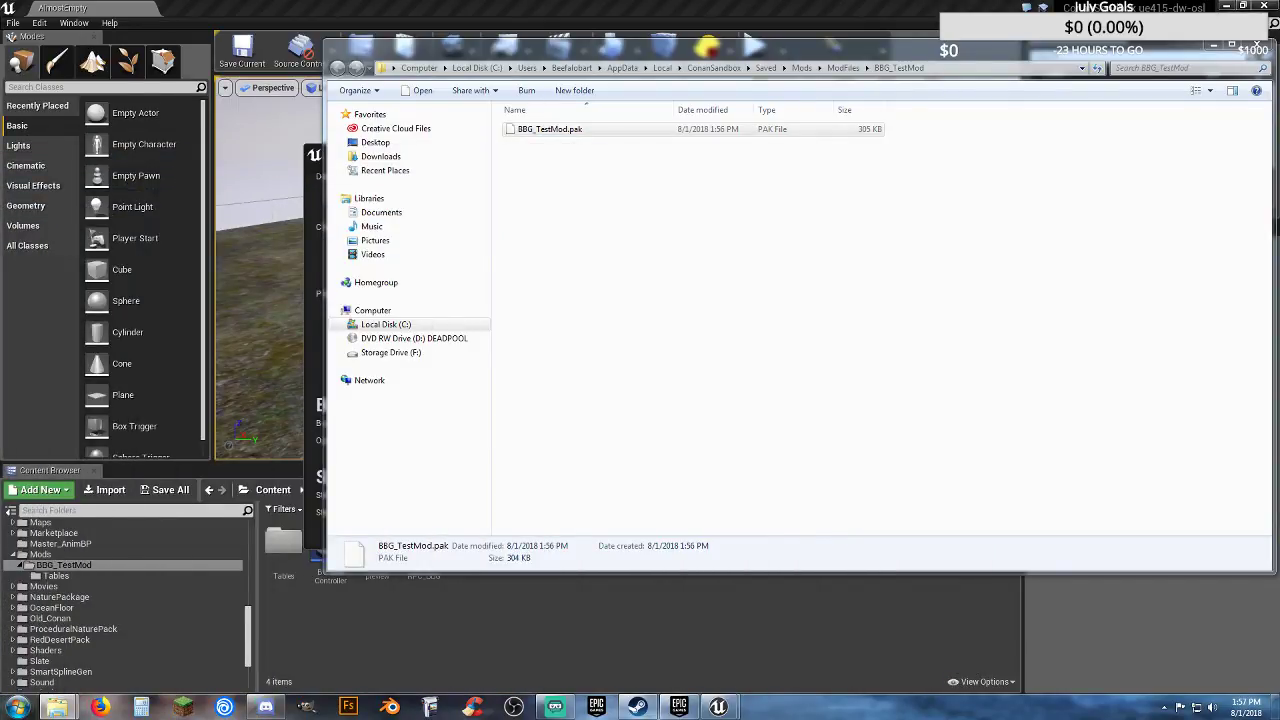
pyautogui.moveTo(795, 48); pyautogui.dragTo(0, 155)
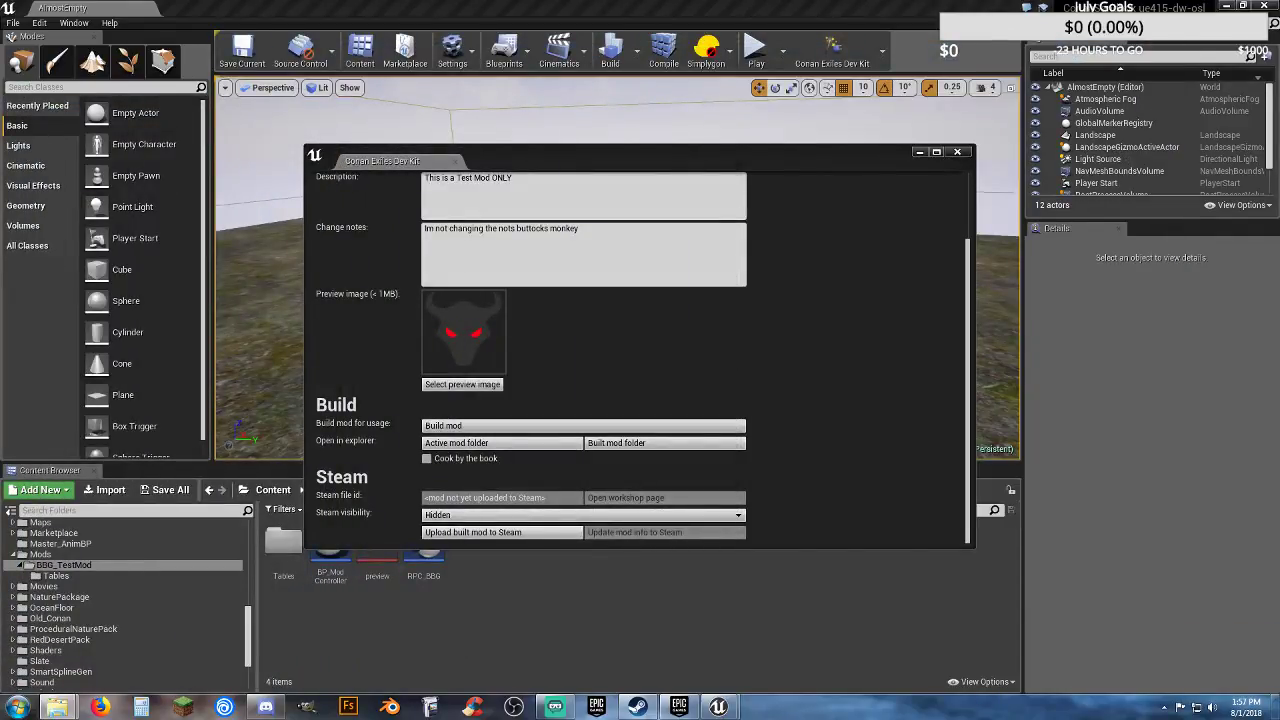
pyautogui.click(958, 153)
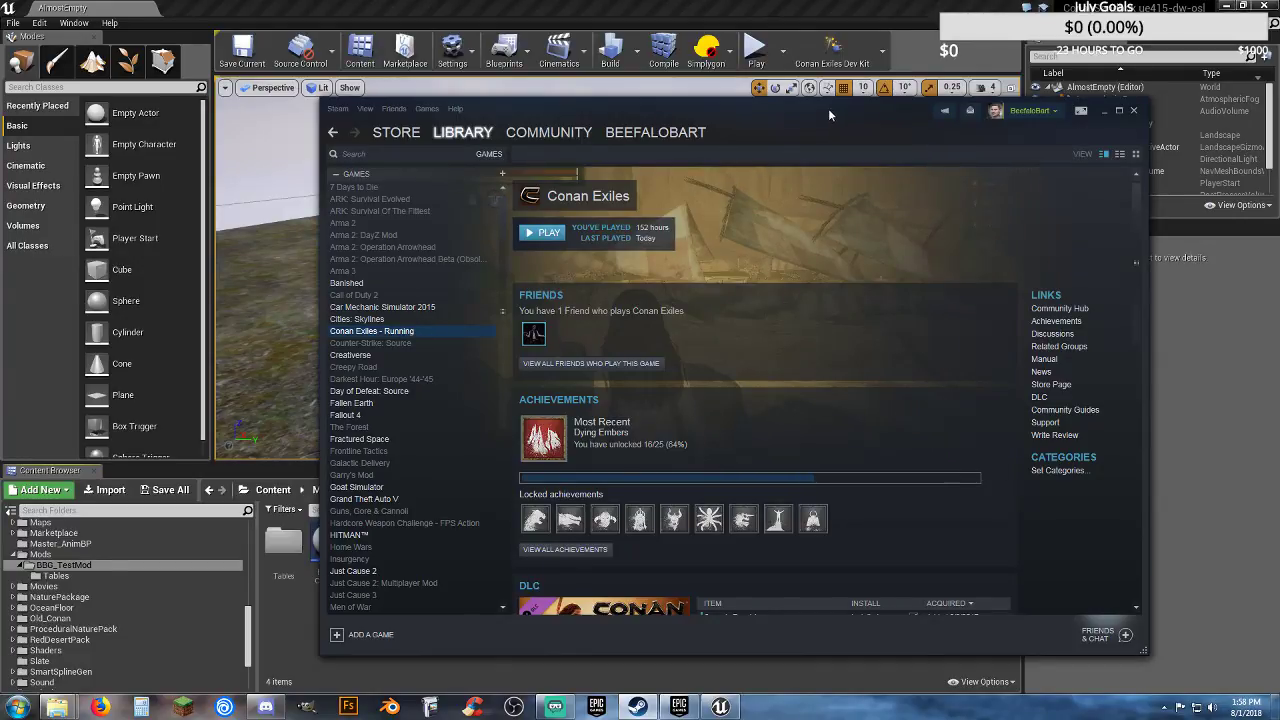
pyautogui.moveTo(828, 108); pyautogui.dragTo(0, 250)
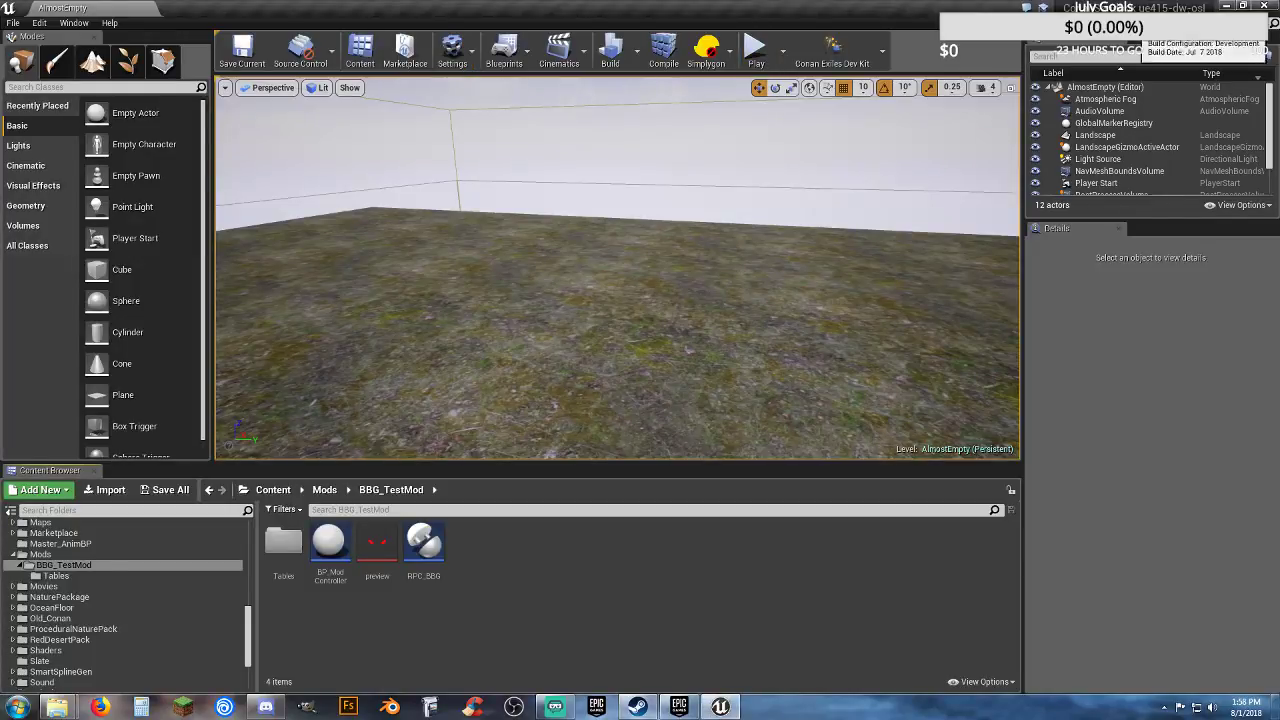
# Step: Close the Dev Kit editor and launch Conan Exiles from the Steam library without BattlEye
pyautogui.click(1264, 7)
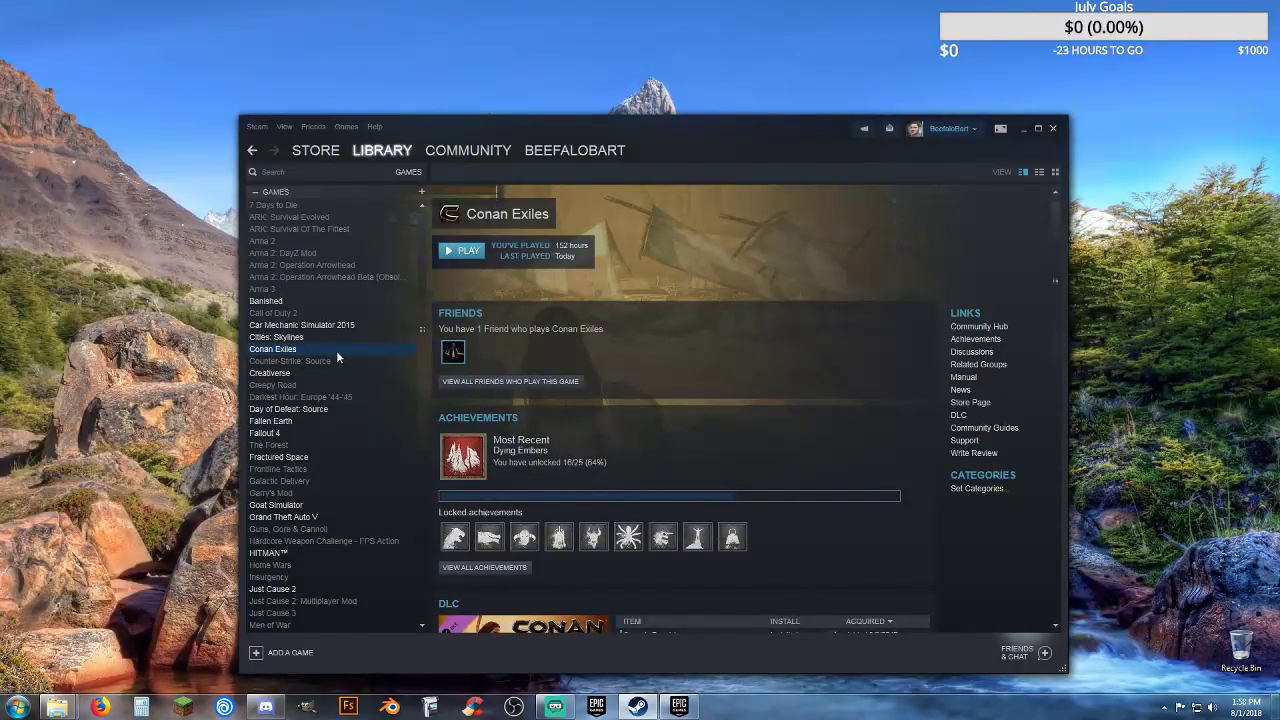
pyautogui.click(466, 252)
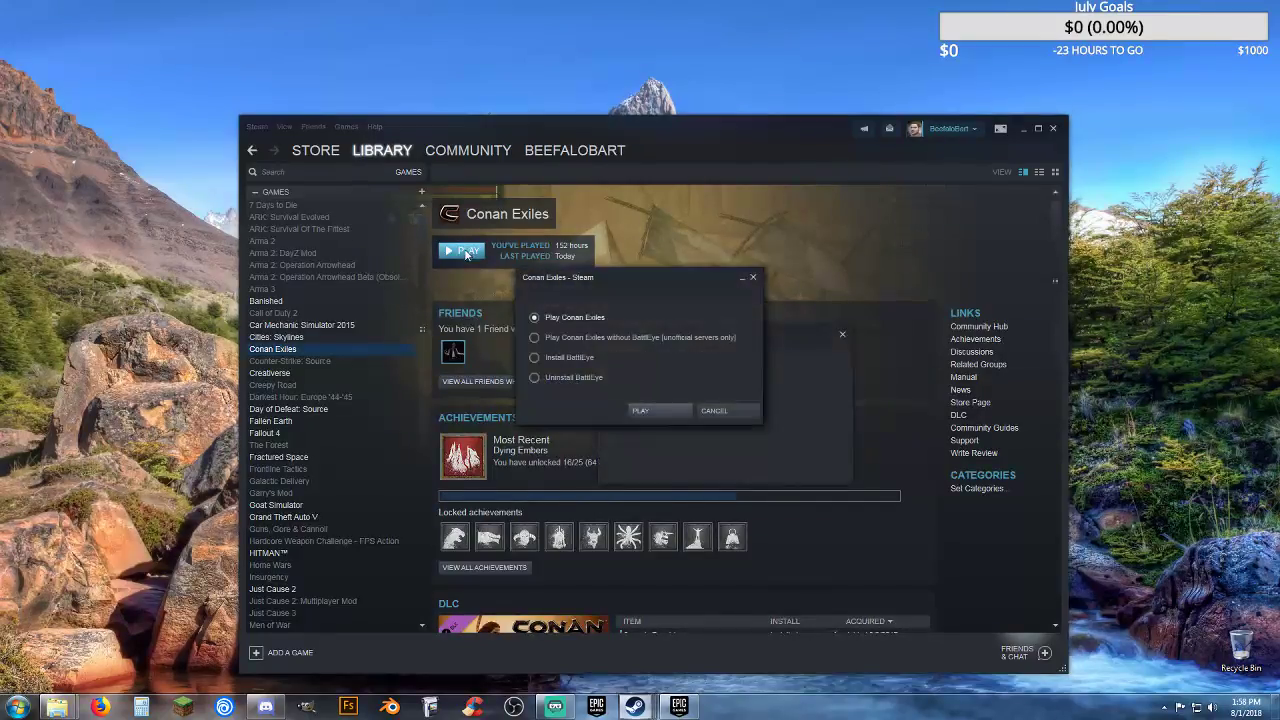
pyautogui.click(634, 343)
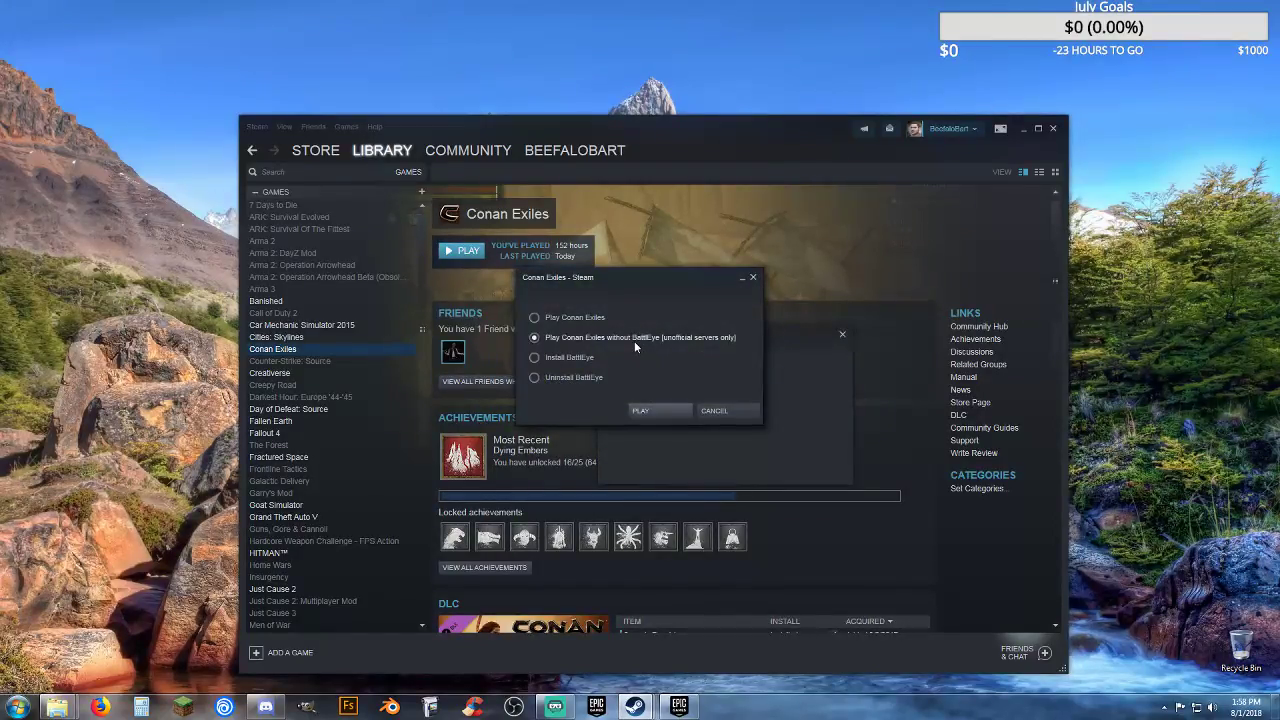
pyautogui.click(669, 409)
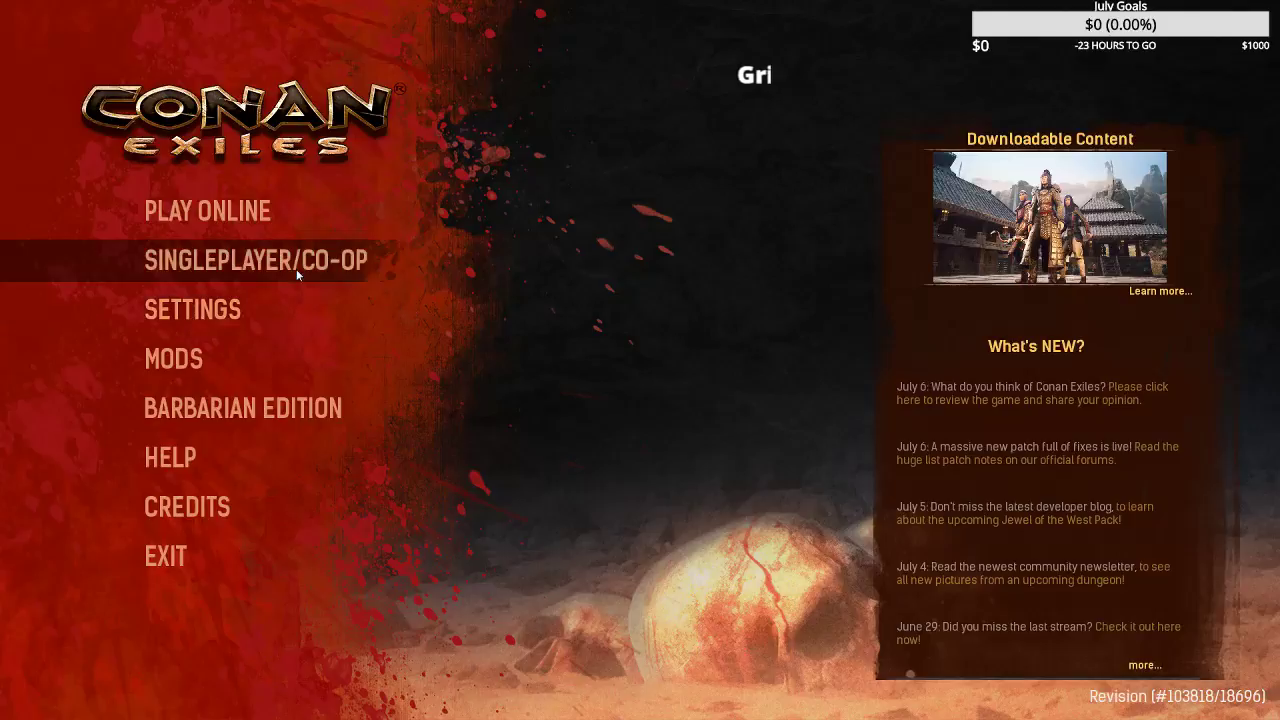
# Step: Add BBG_TestMod to the game's selected mods, refresh the list, and quit the game so it can restart
pyautogui.click(210, 362)
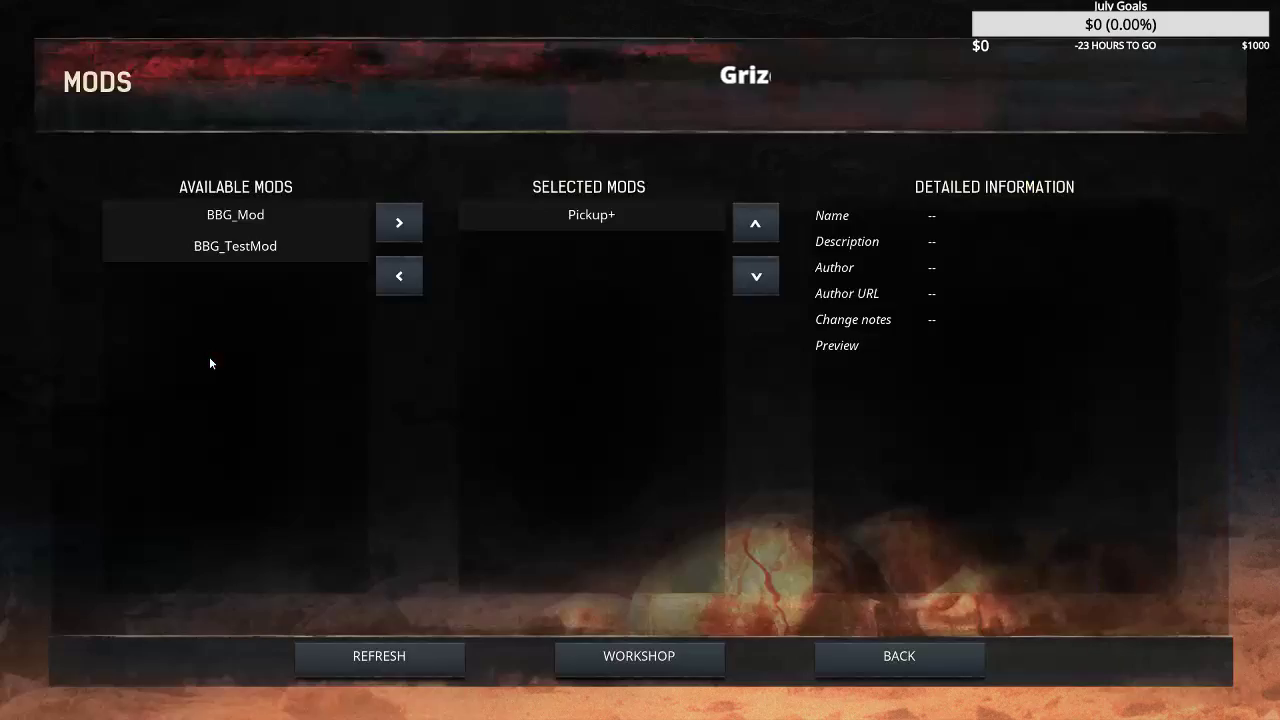
pyautogui.click(241, 256)
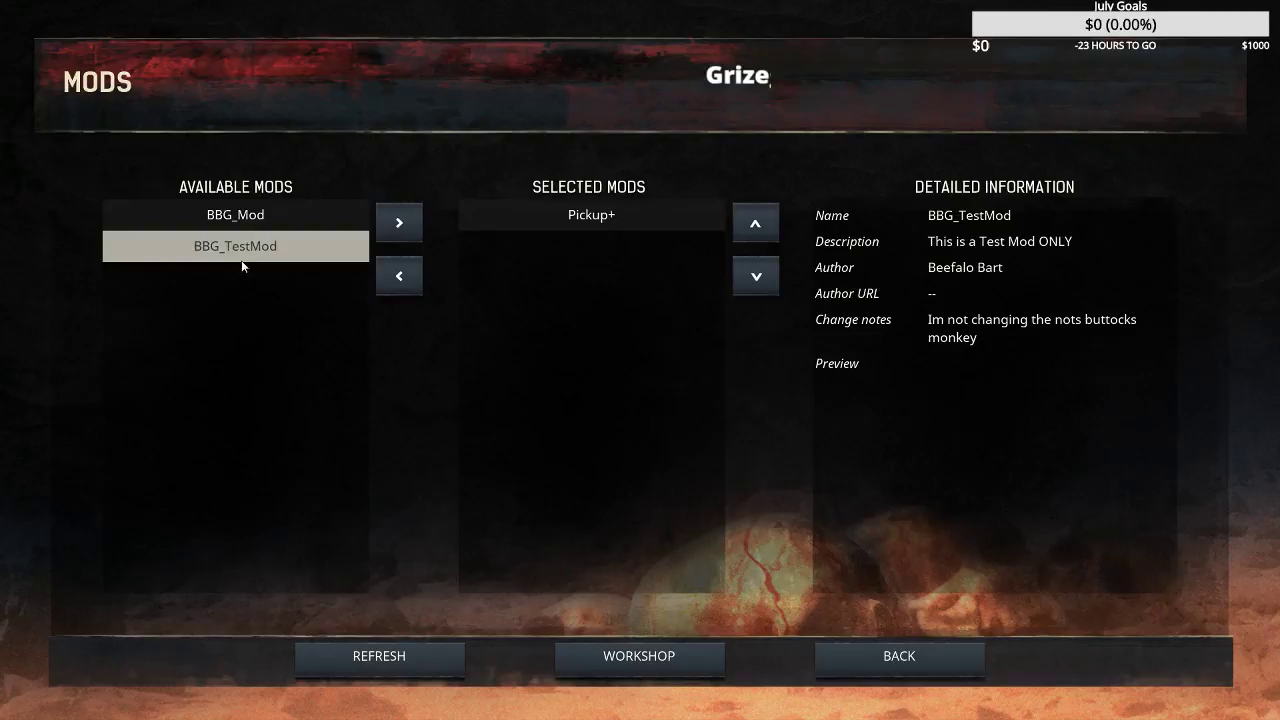
pyautogui.click(406, 228)
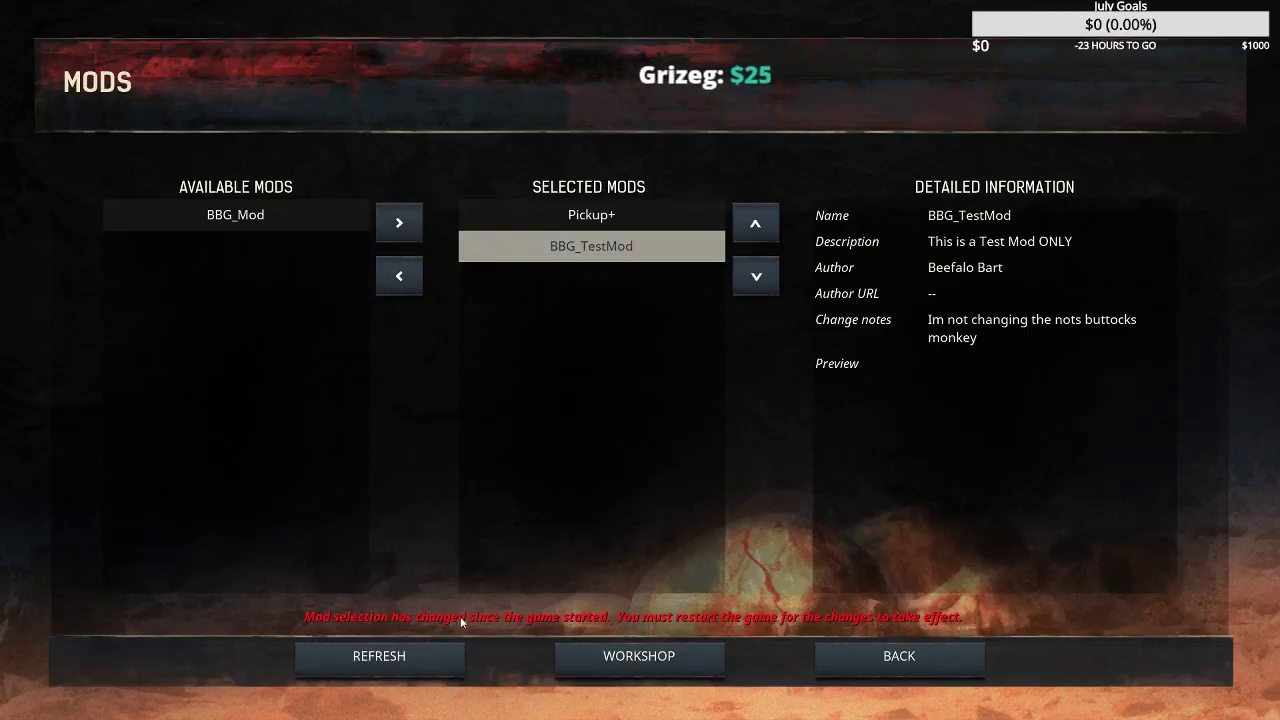
pyautogui.click(420, 660)
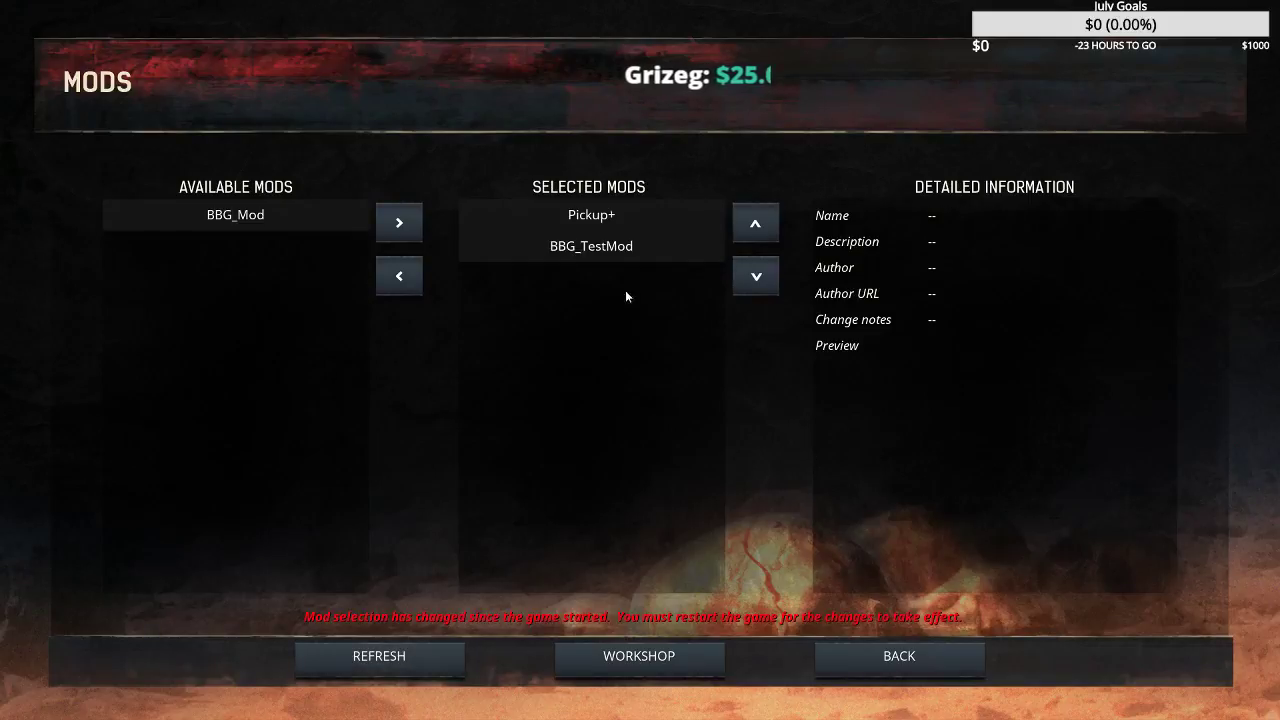
pyautogui.click(600, 248)
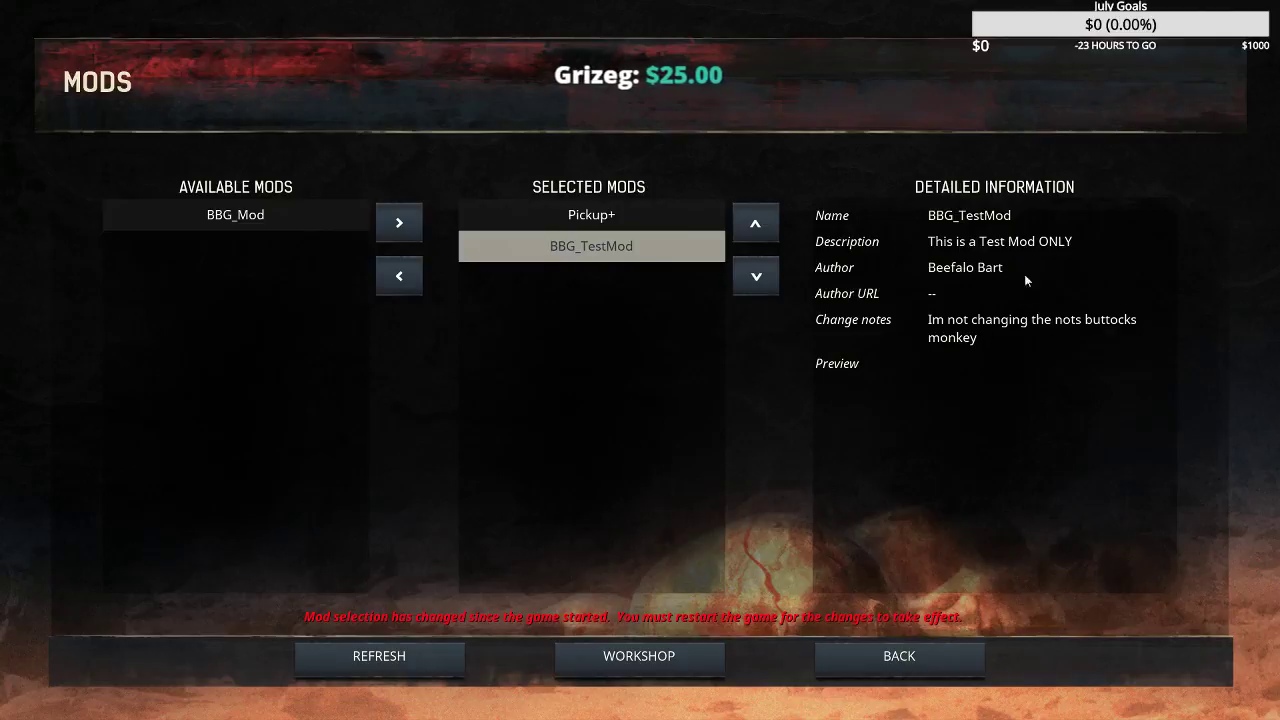
pyautogui.click(902, 660)
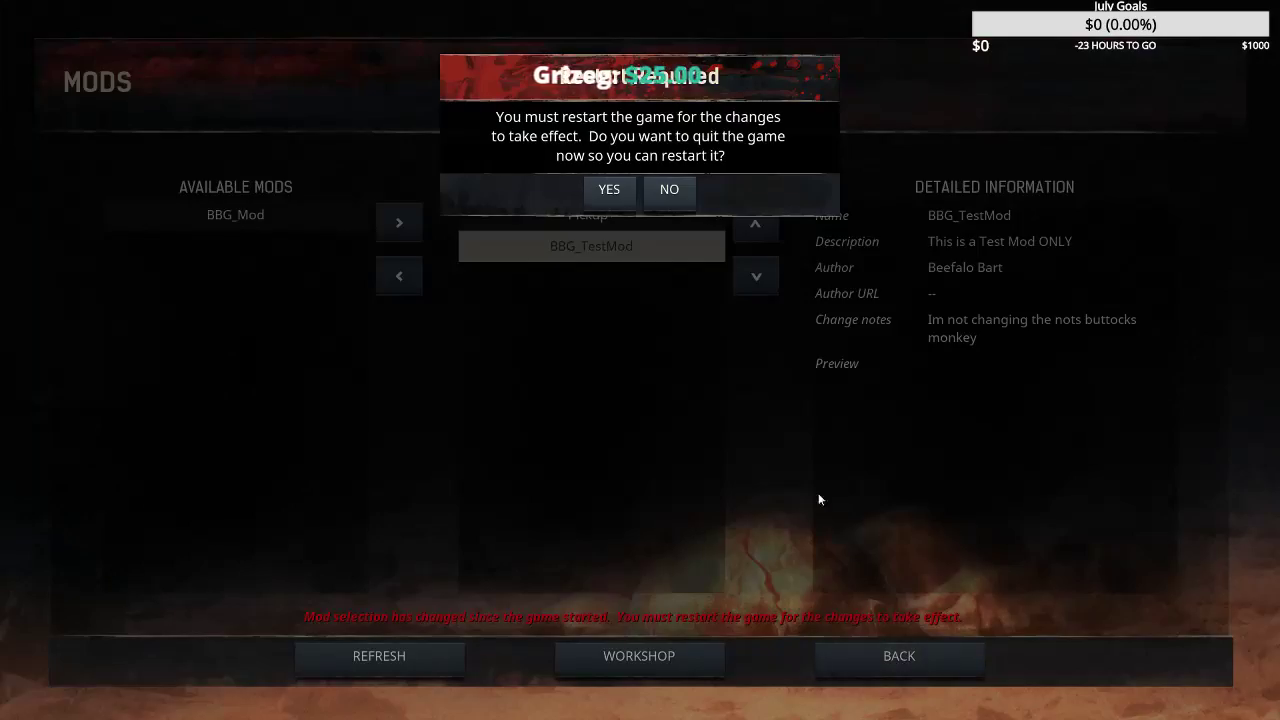
pyautogui.click(610, 191)
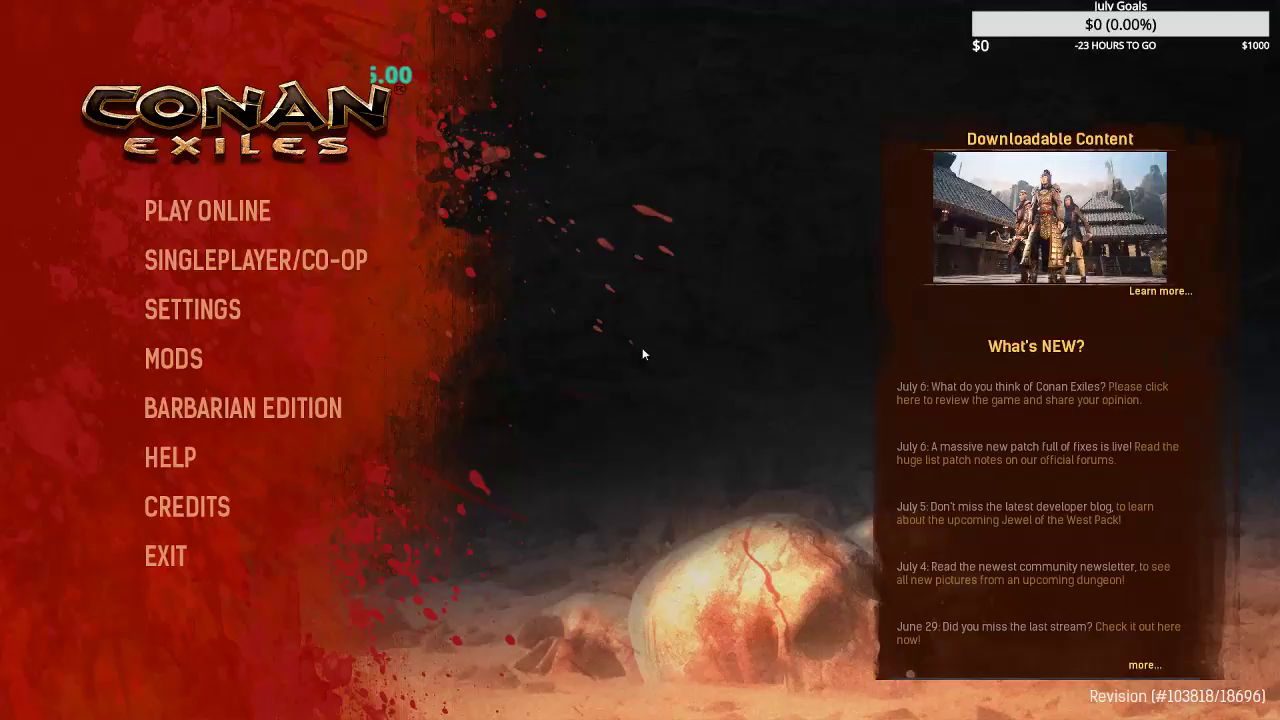
# Step: Check the selected mods list in the restarted game and continue the existing single-player game
pyautogui.click(209, 356)
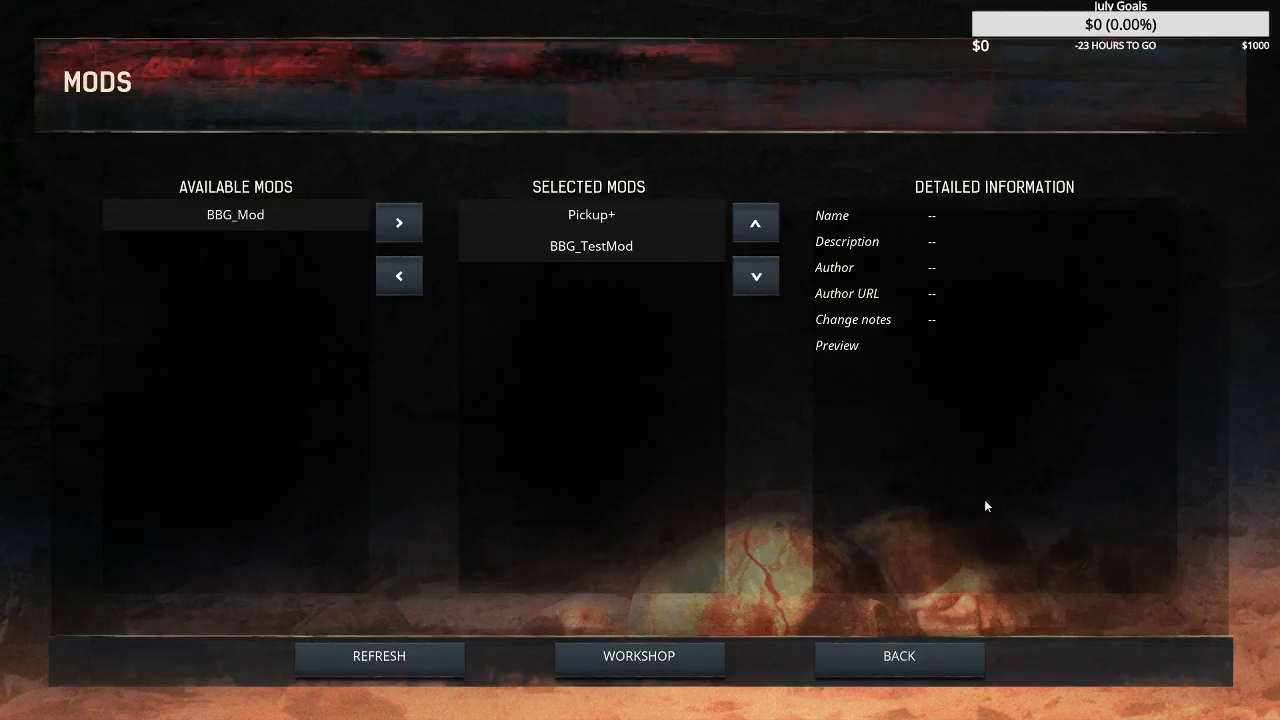
pyautogui.click(916, 662)
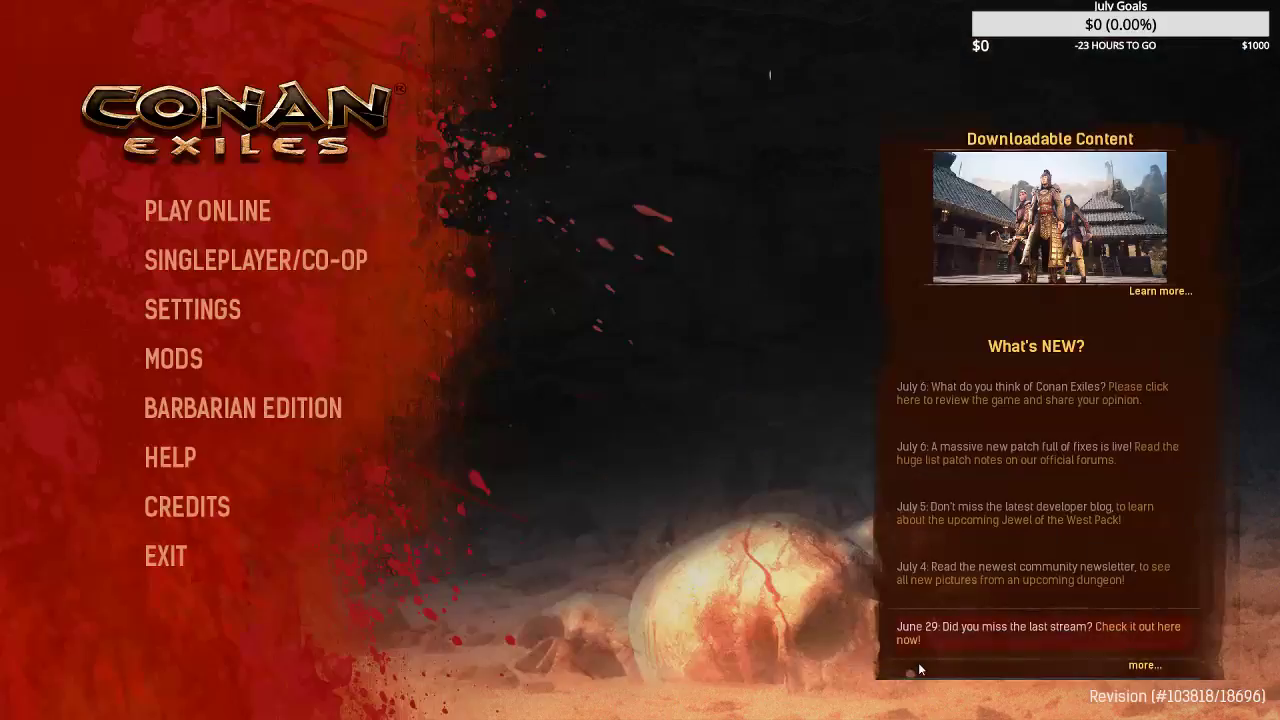
pyautogui.click(296, 266)
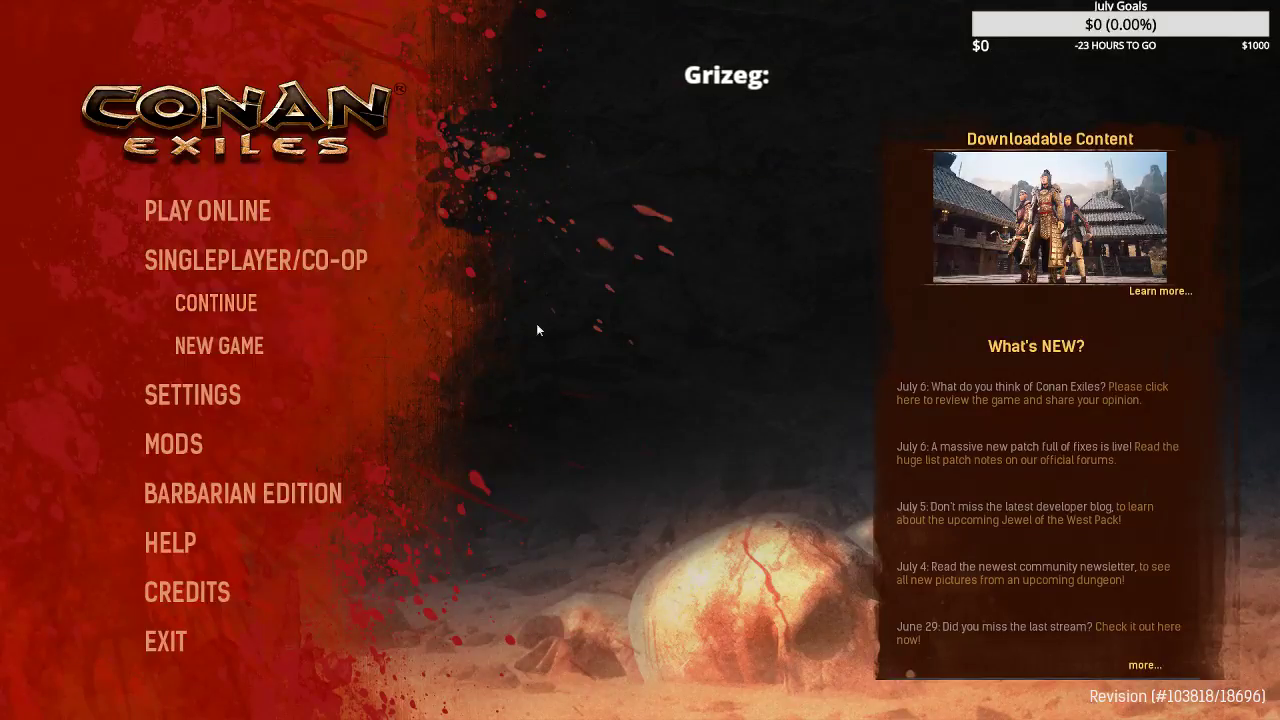
pyautogui.click(299, 302)
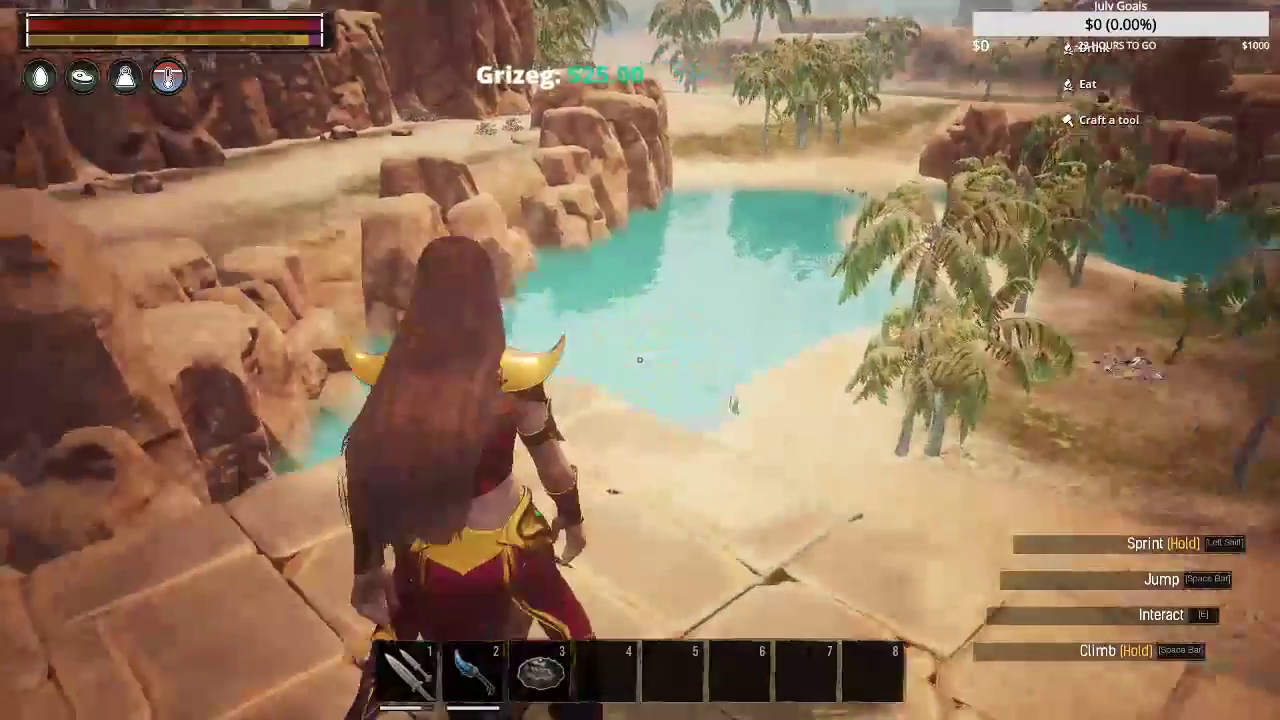
# Step: Move the character ahead and look through the crafting recipes in the inventory
pyautogui.press('w')
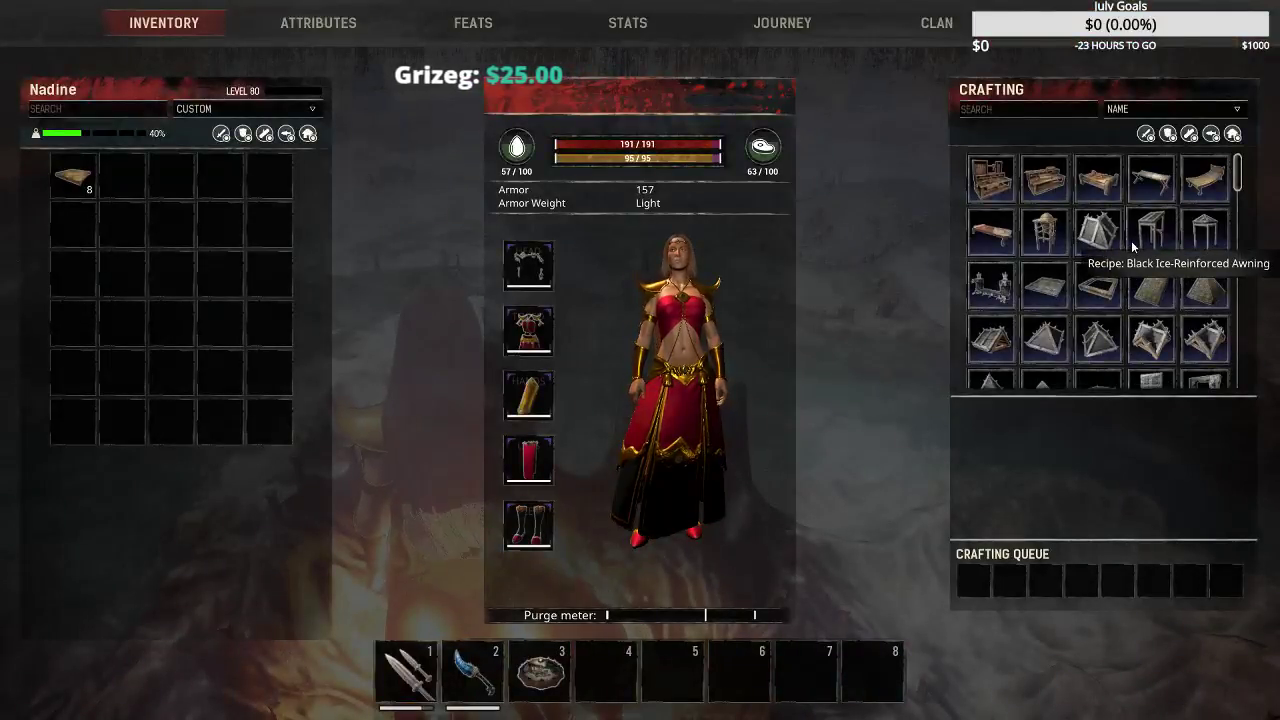
pyautogui.scroll(-4, 1216, 190)
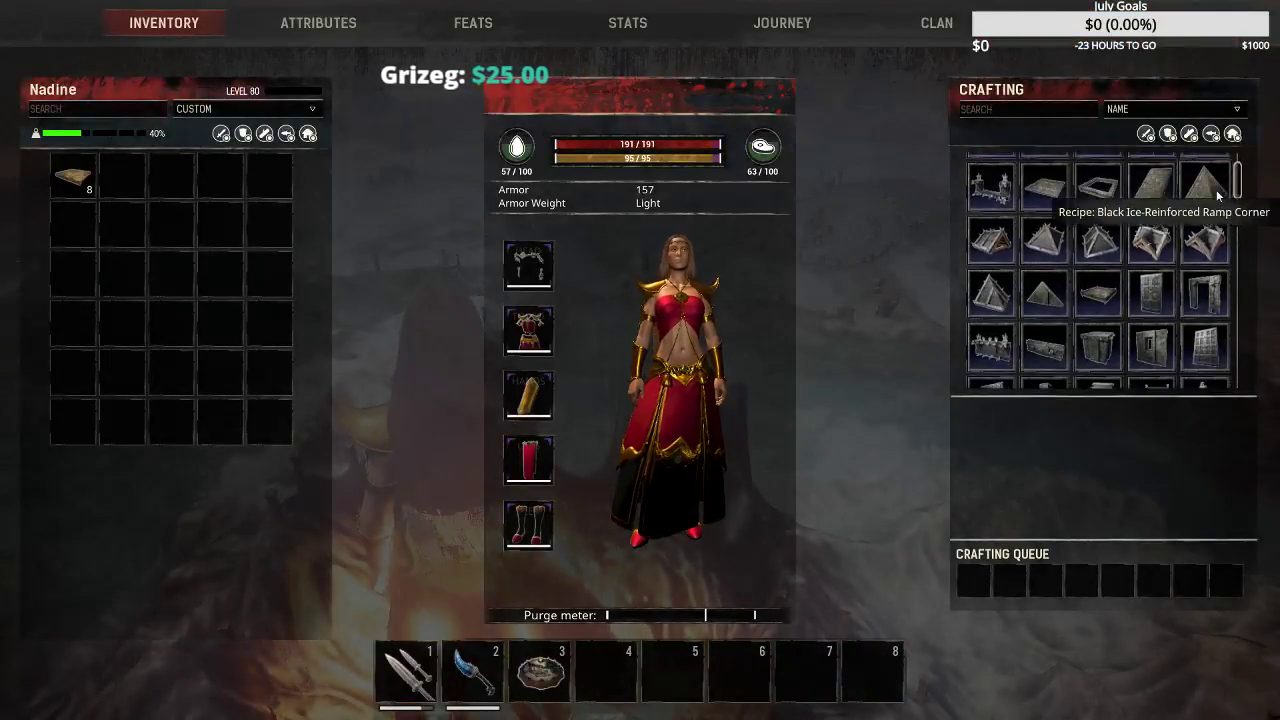
pyautogui.scroll(-10, 1216, 189)
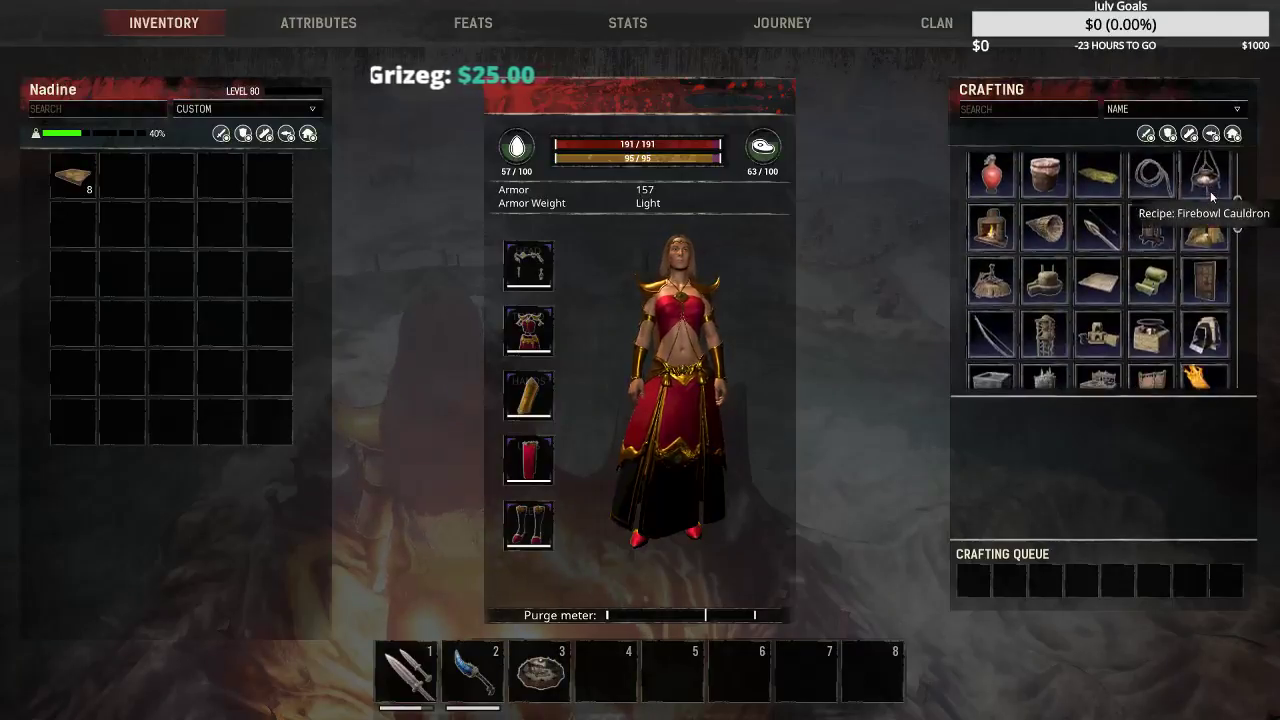
pyautogui.scroll(-10, 1210, 196)
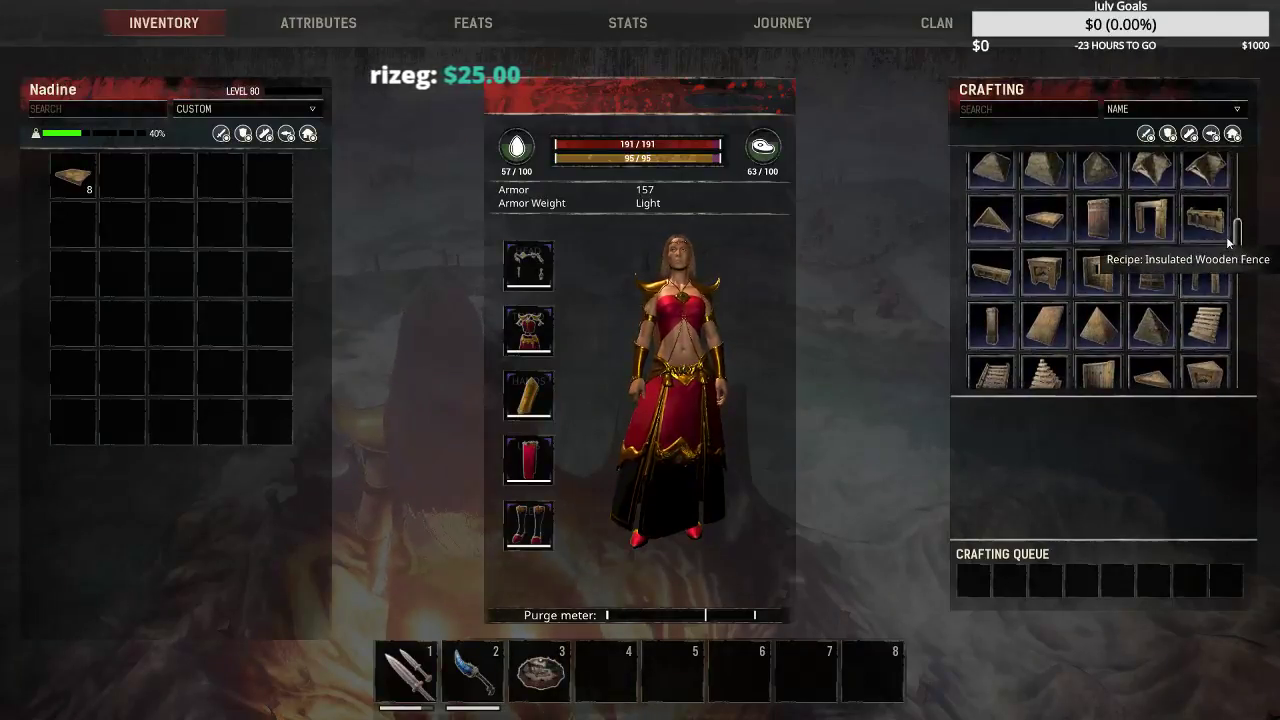
pyautogui.press('Tab')
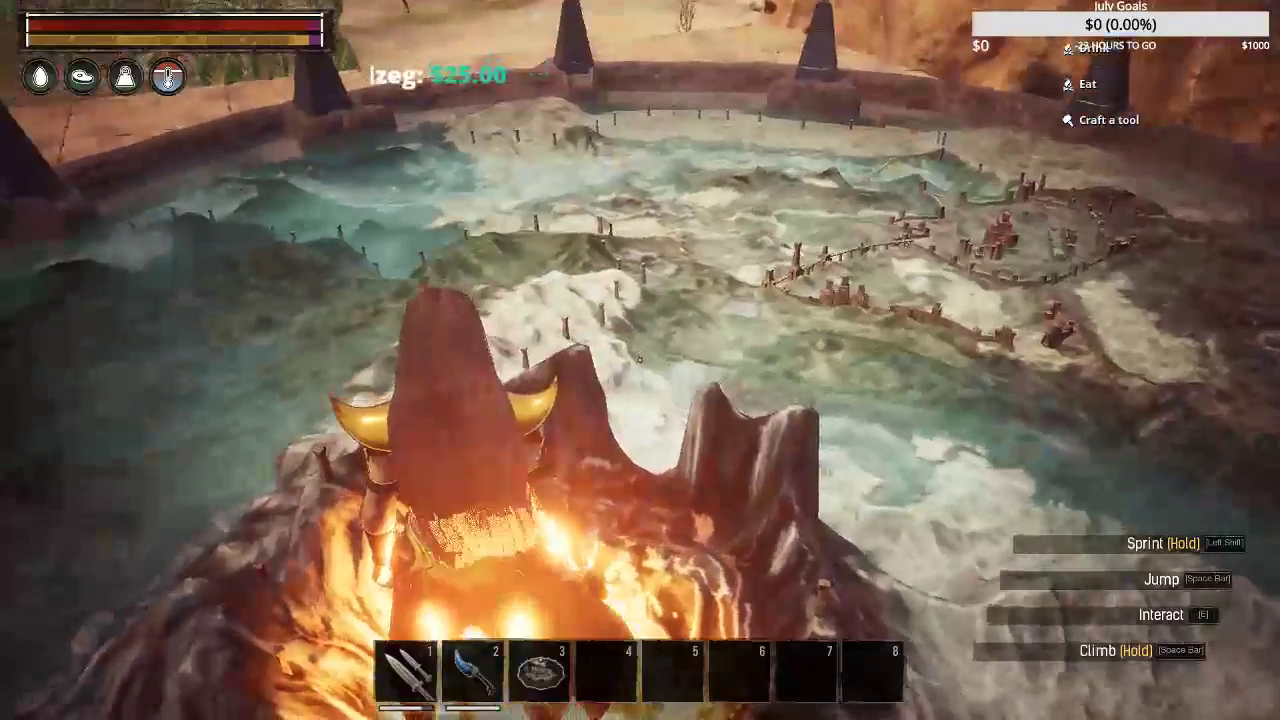
# Step: Grant the player admin rights through the game's general server settings
pyautogui.press('Escape')
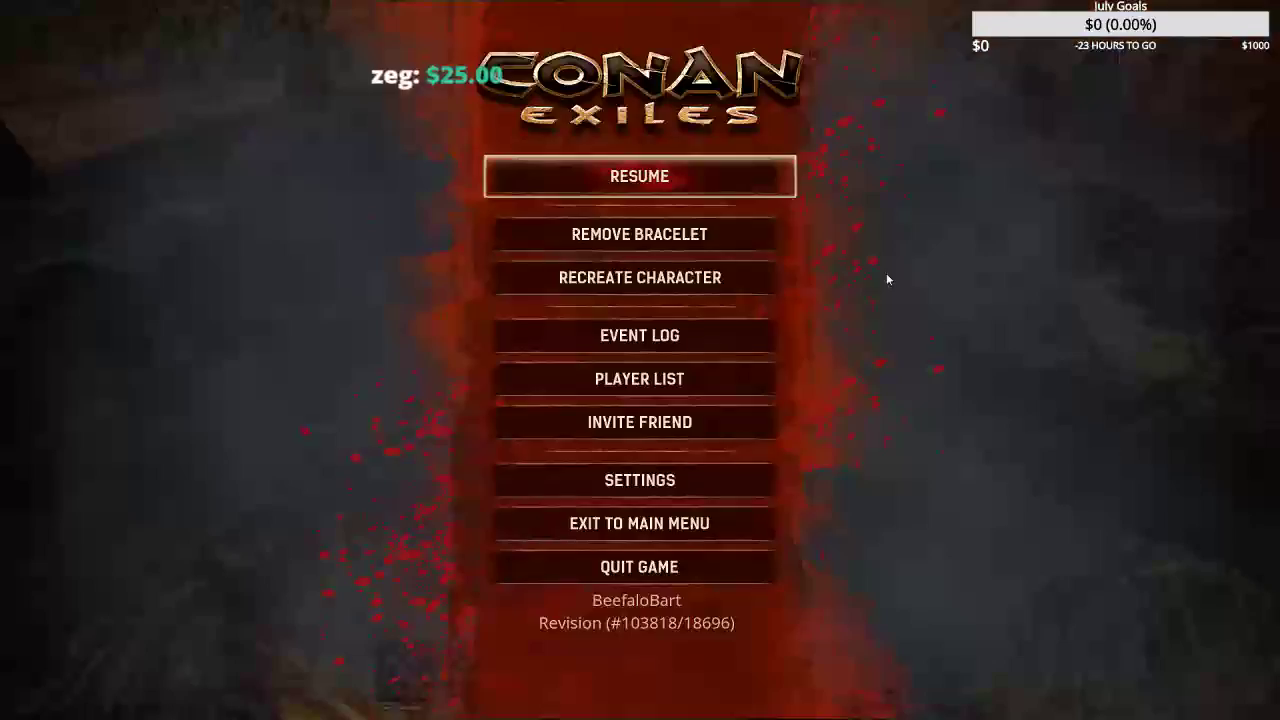
pyautogui.click(649, 484)
pyautogui.click(1055, 145)
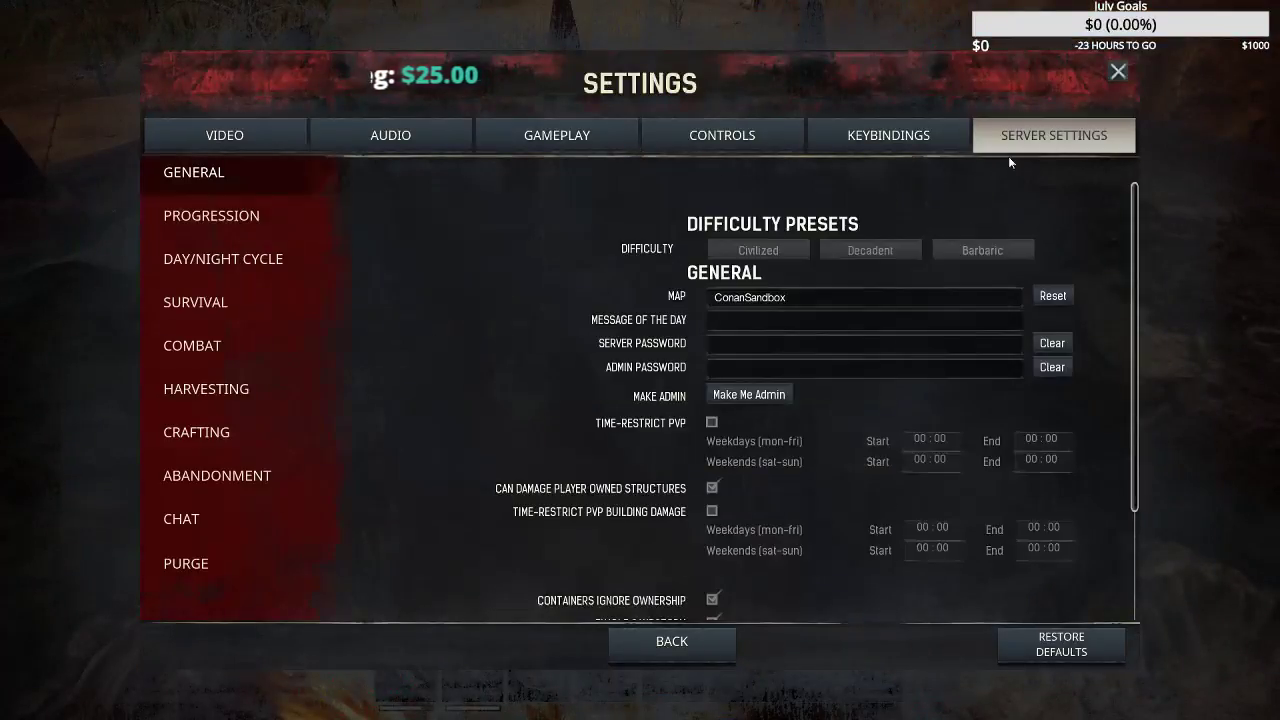
pyautogui.click(750, 396)
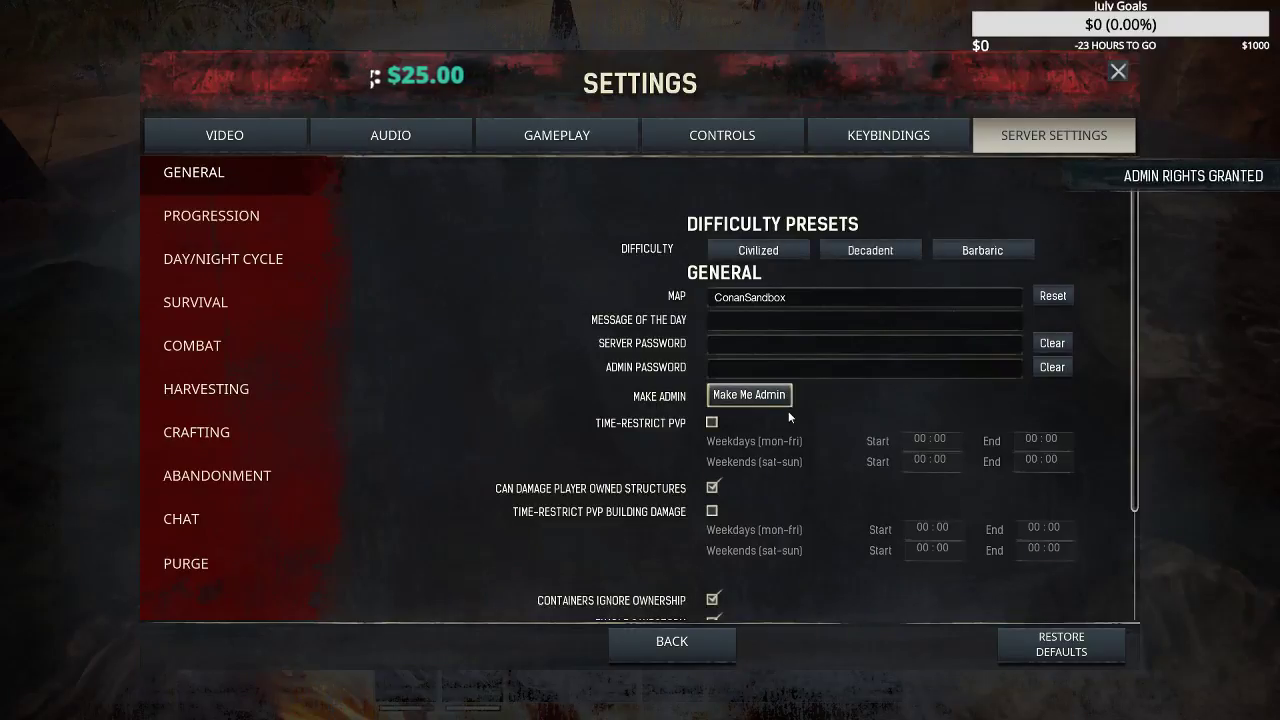
pyautogui.press('Escape')
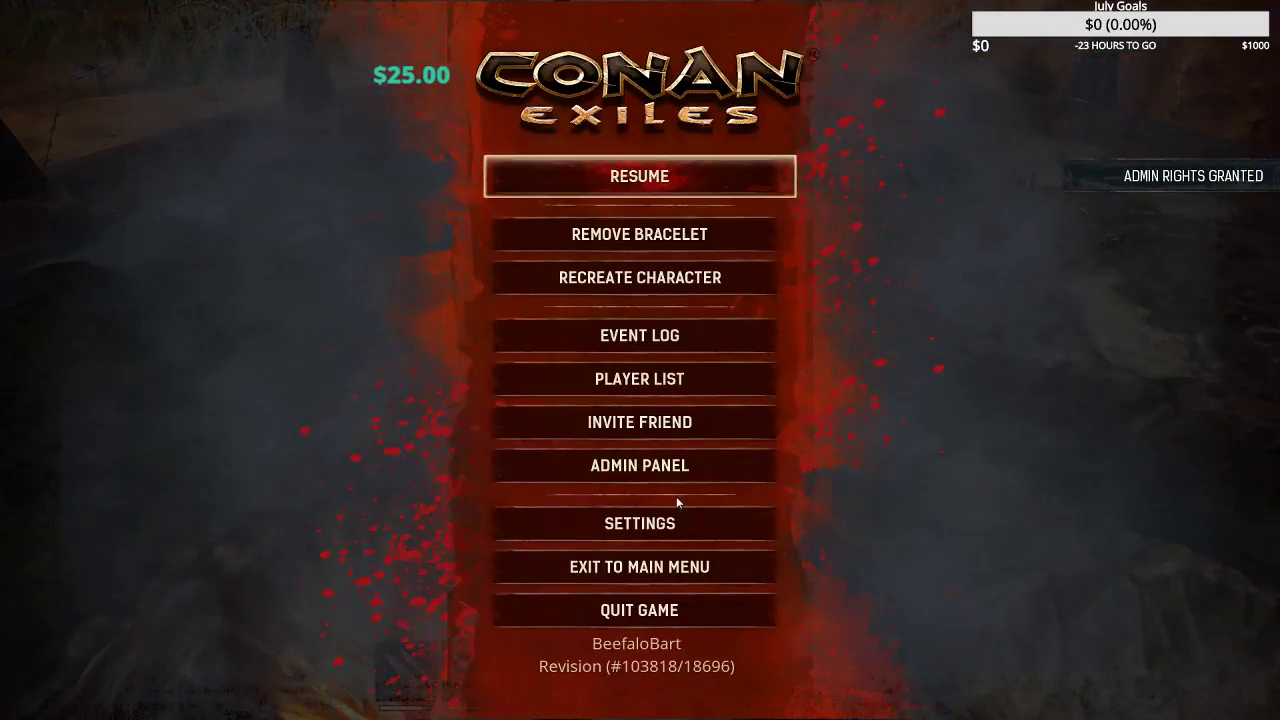
# Step: Search the admin panel's spawnable items for "bbg" across the categories and spawn one BBG Sword of Doom
pyautogui.click(631, 470)
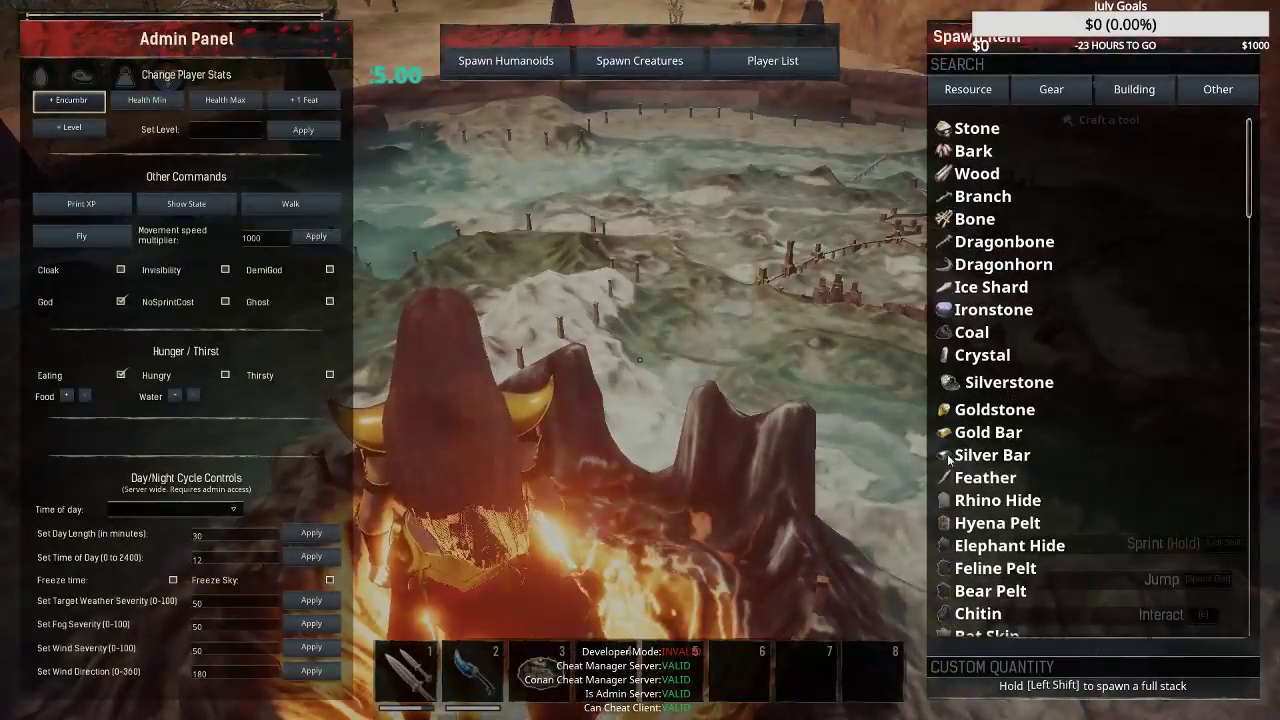
pyautogui.scroll(-6, 1062, 307)
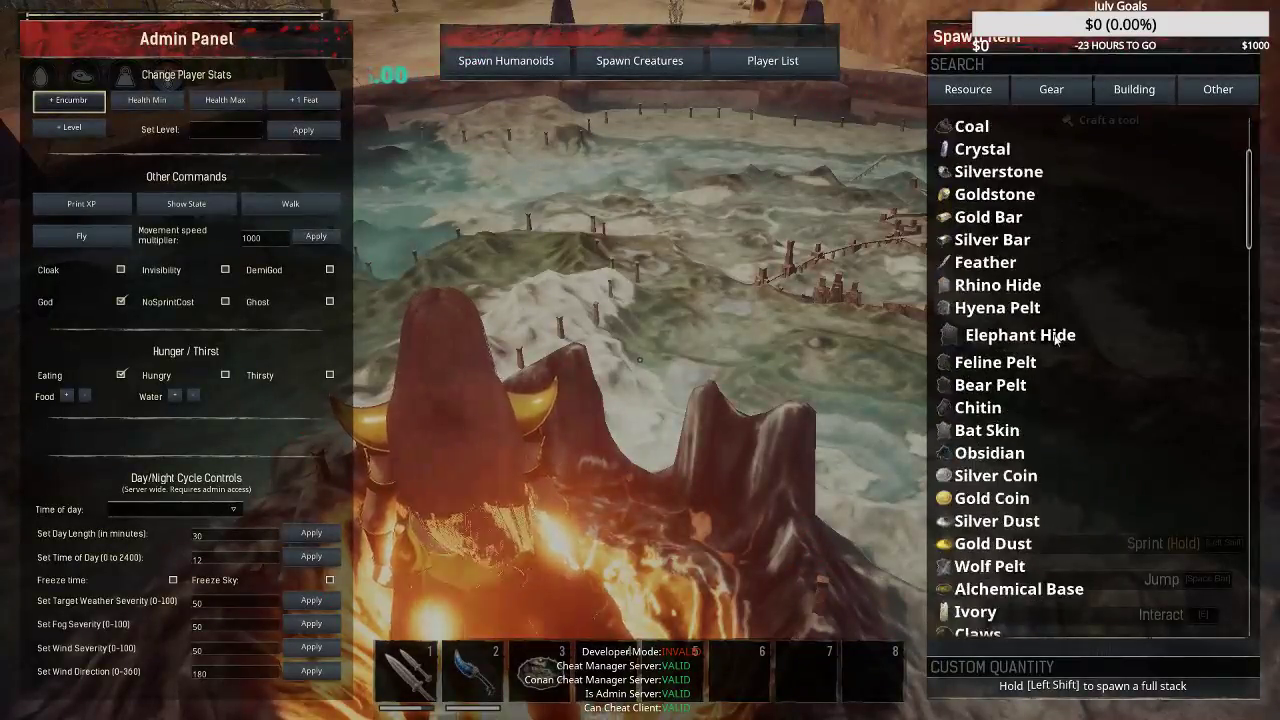
pyautogui.scroll(6, 1112, 309)
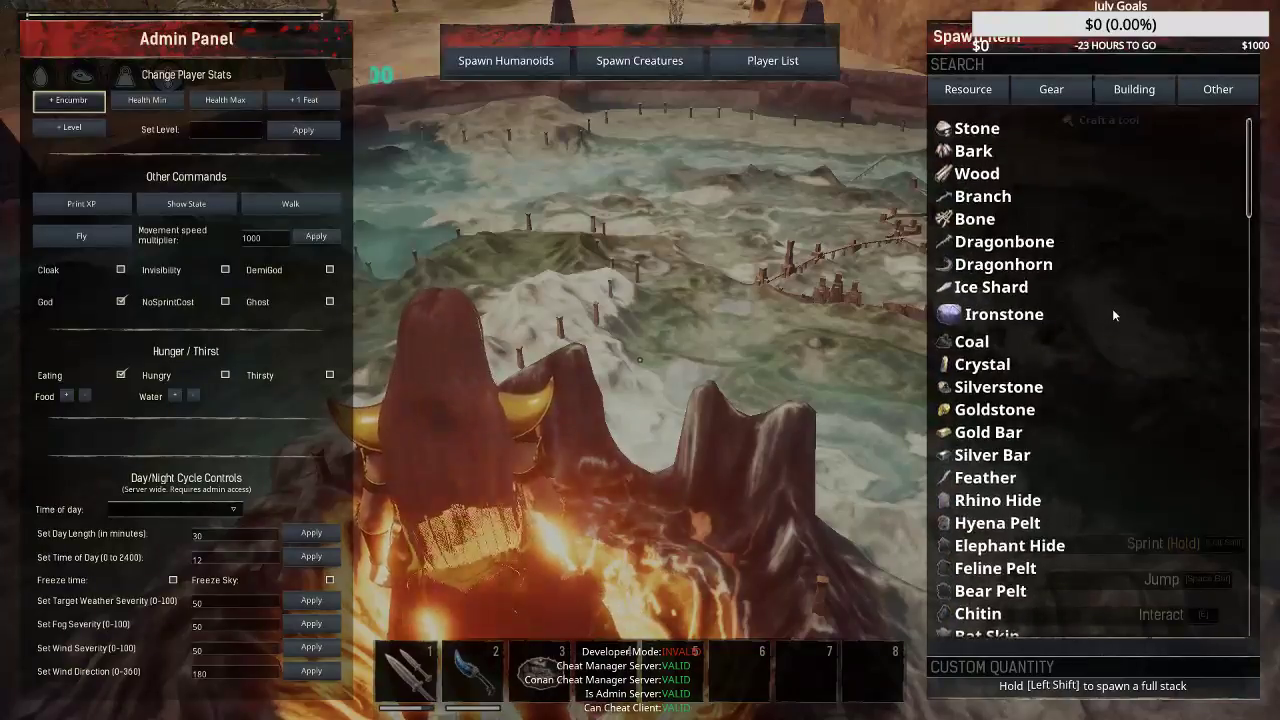
pyautogui.click(973, 64)
pyautogui.write('bbg')
pyautogui.click(1051, 89)
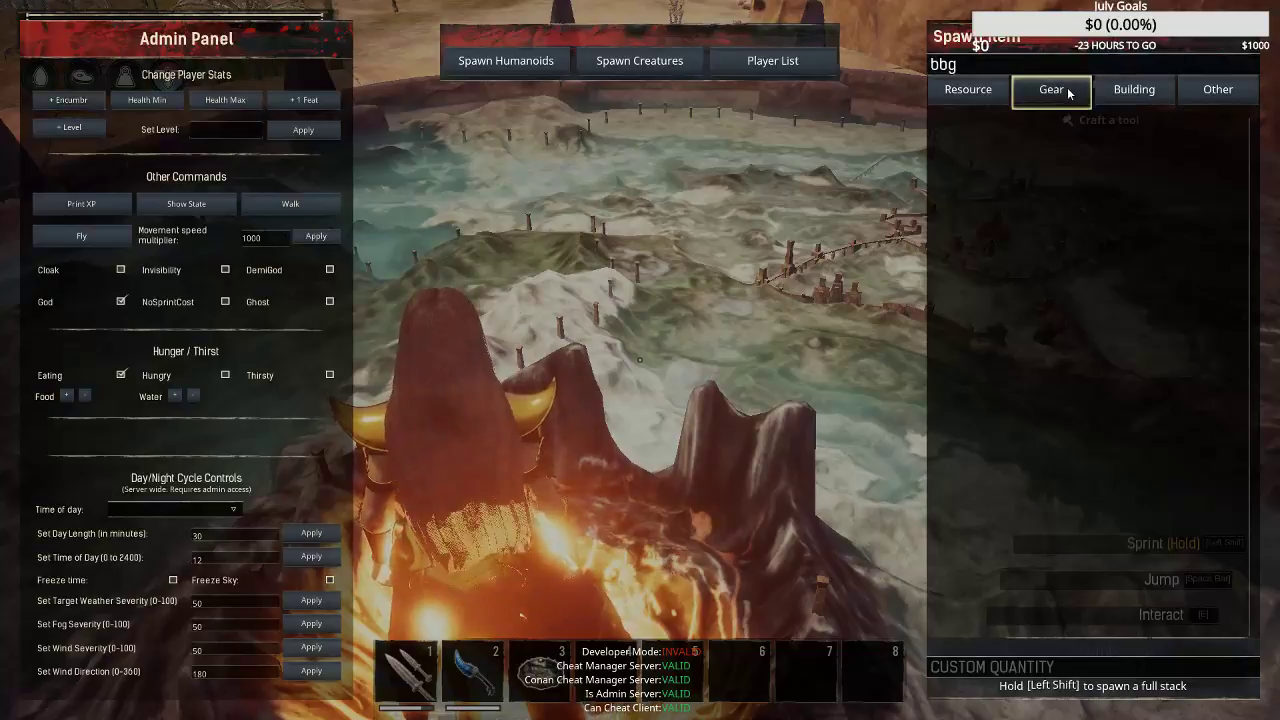
pyautogui.click(1128, 93)
pyautogui.click(1218, 91)
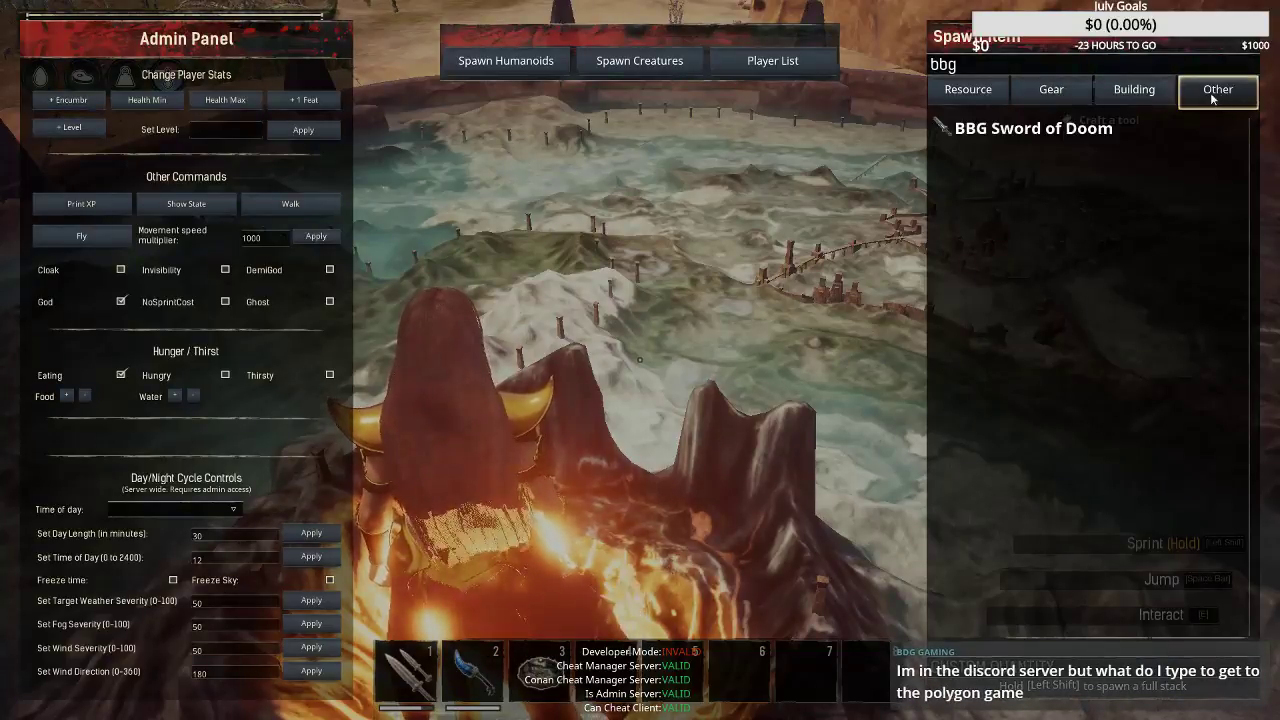
pyautogui.click(1012, 138)
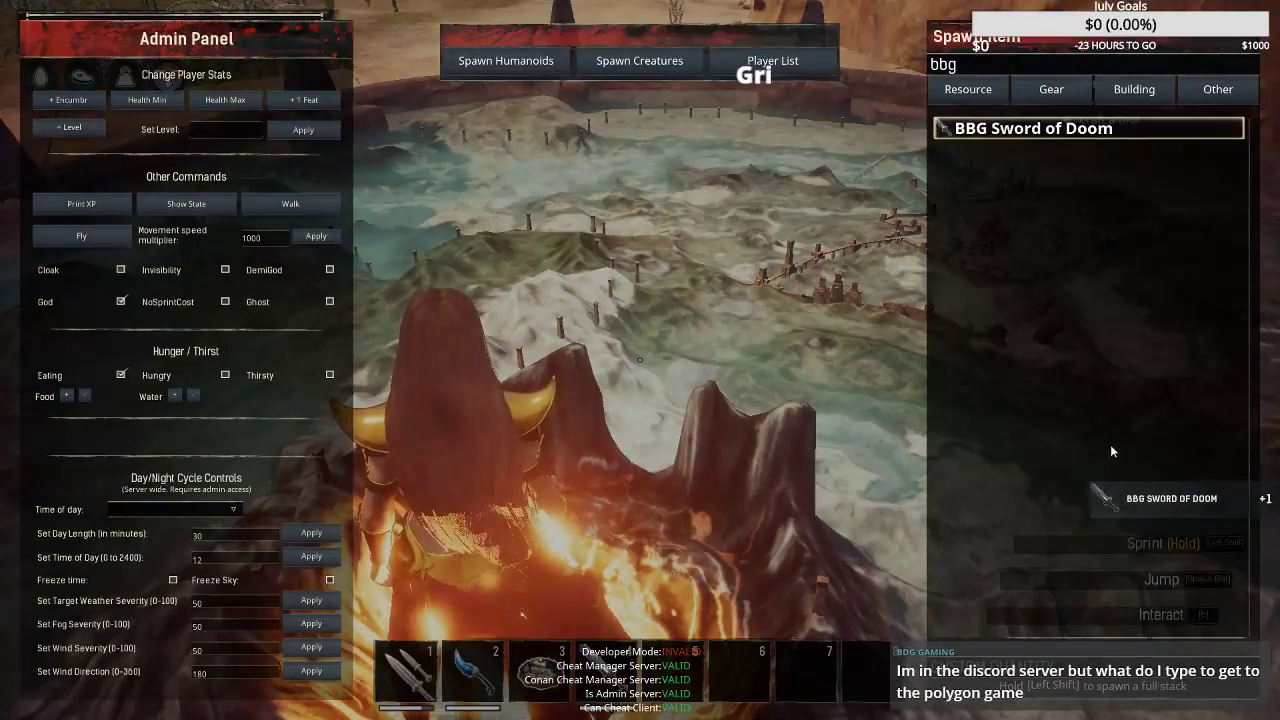
pyautogui.press('Escape')
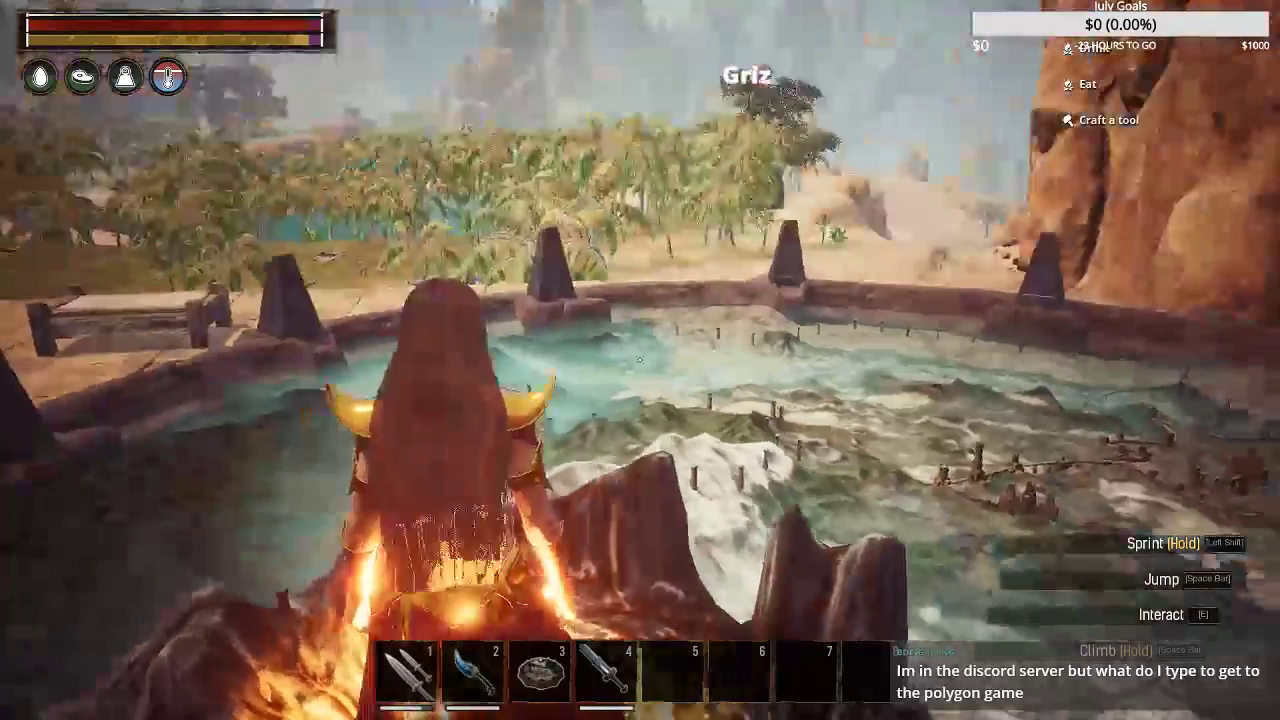
# Step: Equip the BBG Sword of Doom and move the character around with it in hand
pyautogui.press('4')
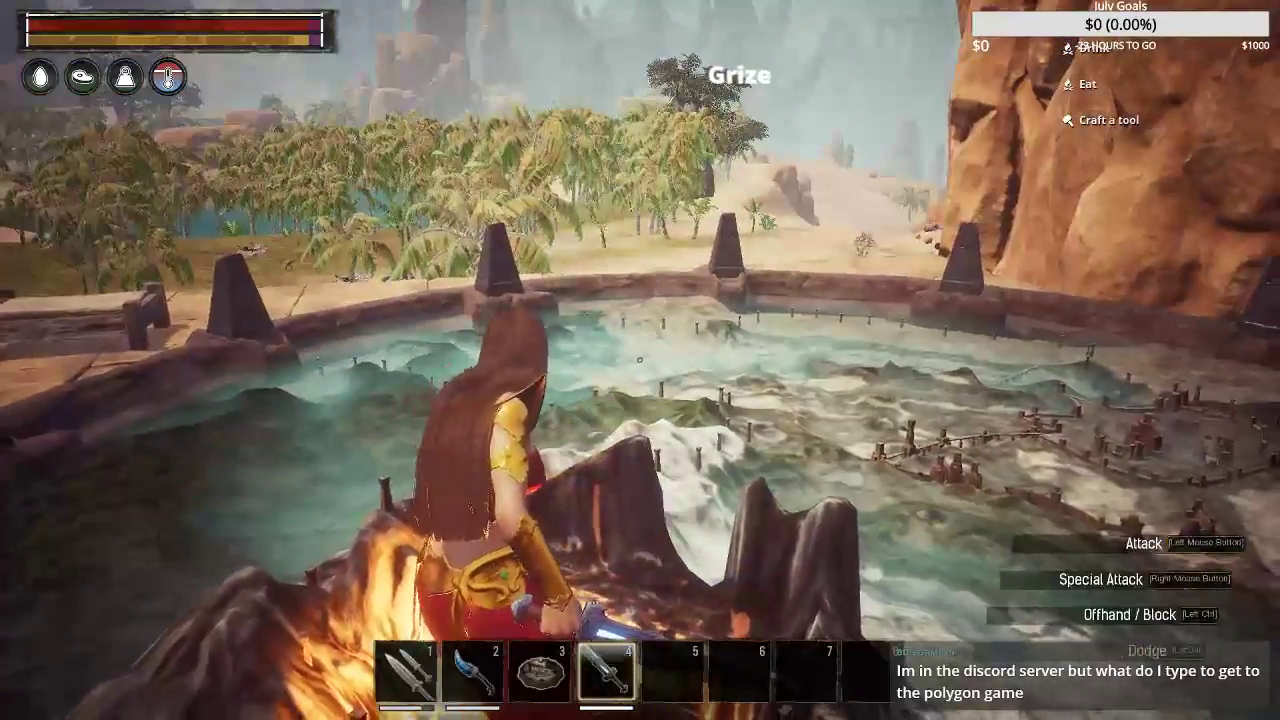
pyautogui.press('space')
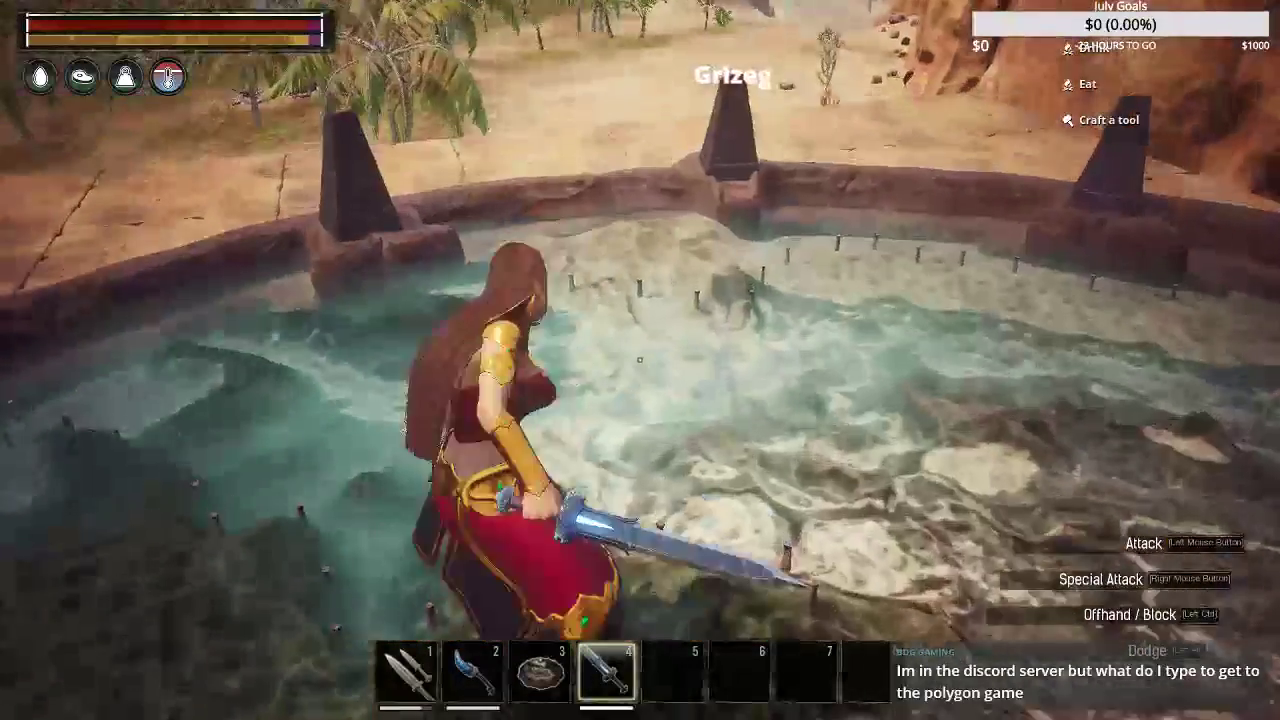
pyautogui.press('space')
pyautogui.press('w')
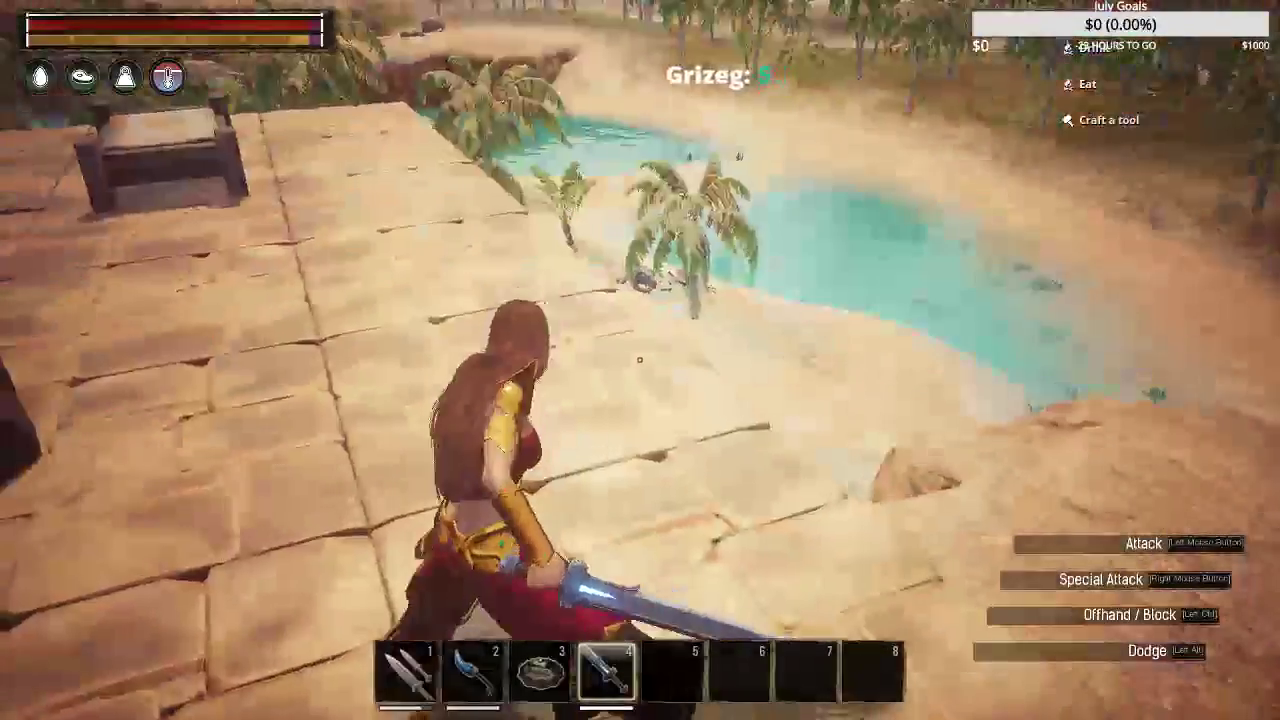
# Step: Enable NoSprintCost and turn off Eating for the player in the admin panel
pyautogui.press('Escape')
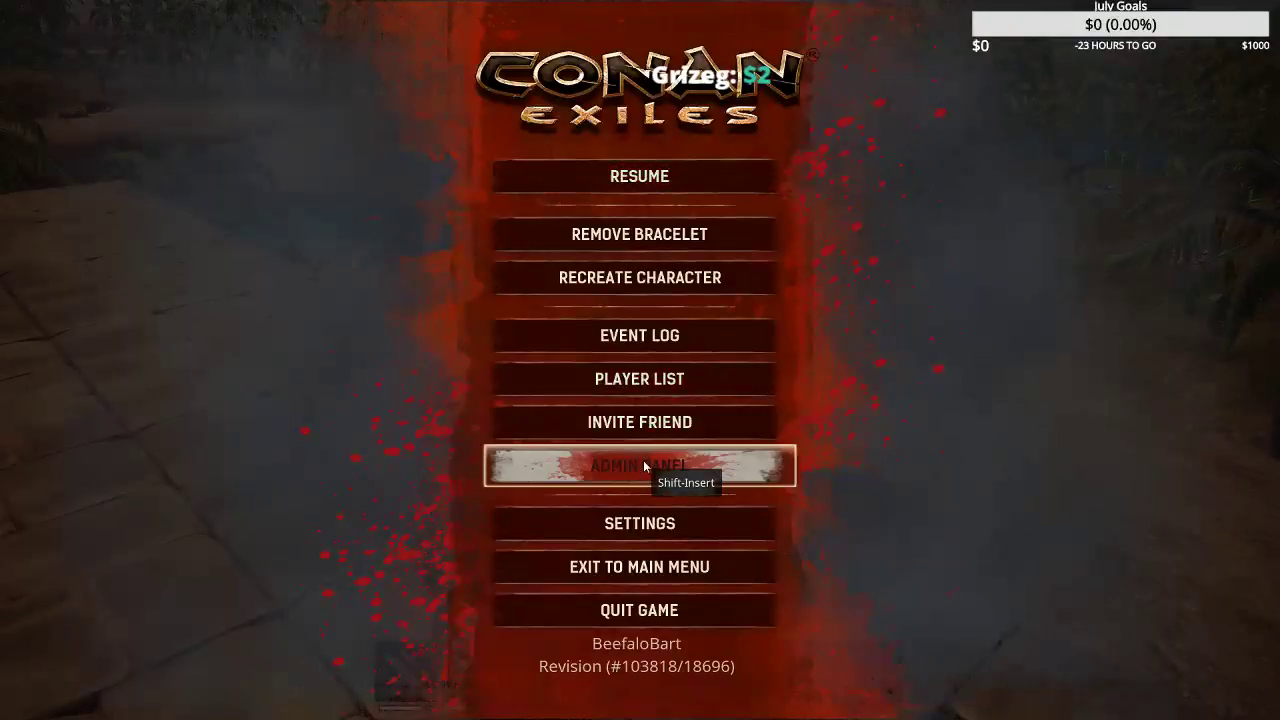
pyautogui.press('shift+Insert')
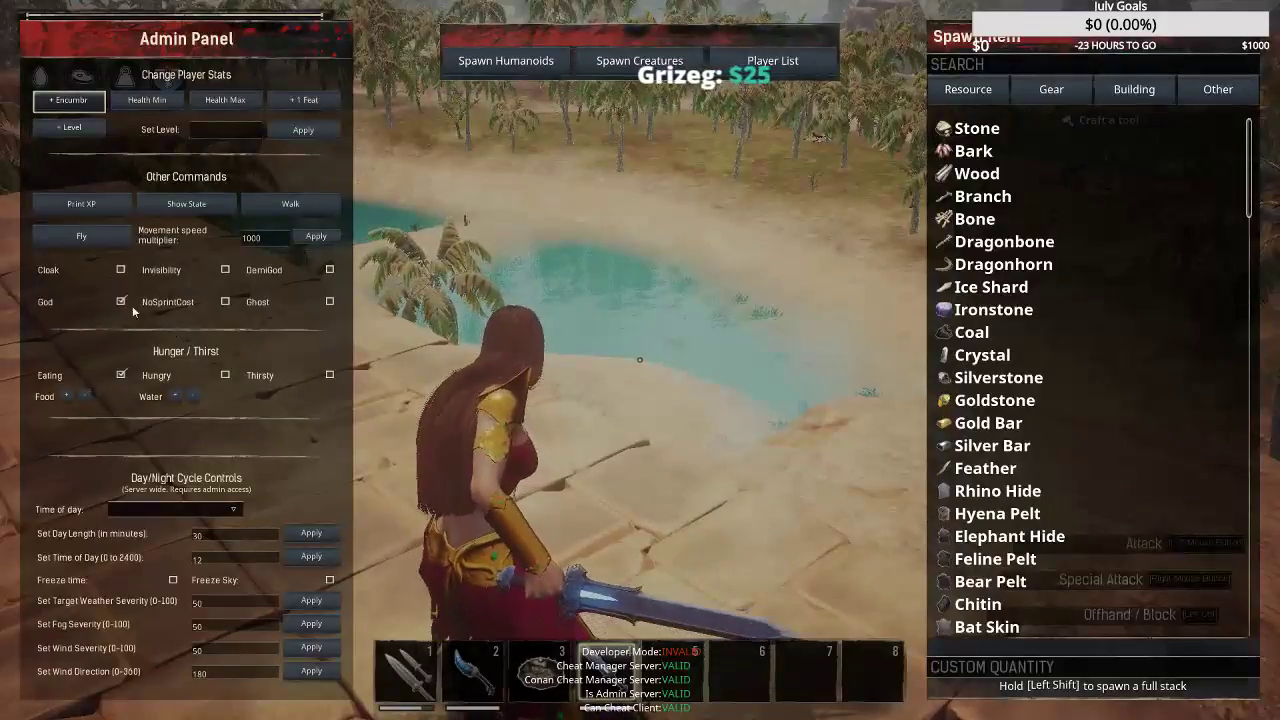
pyautogui.click(225, 301)
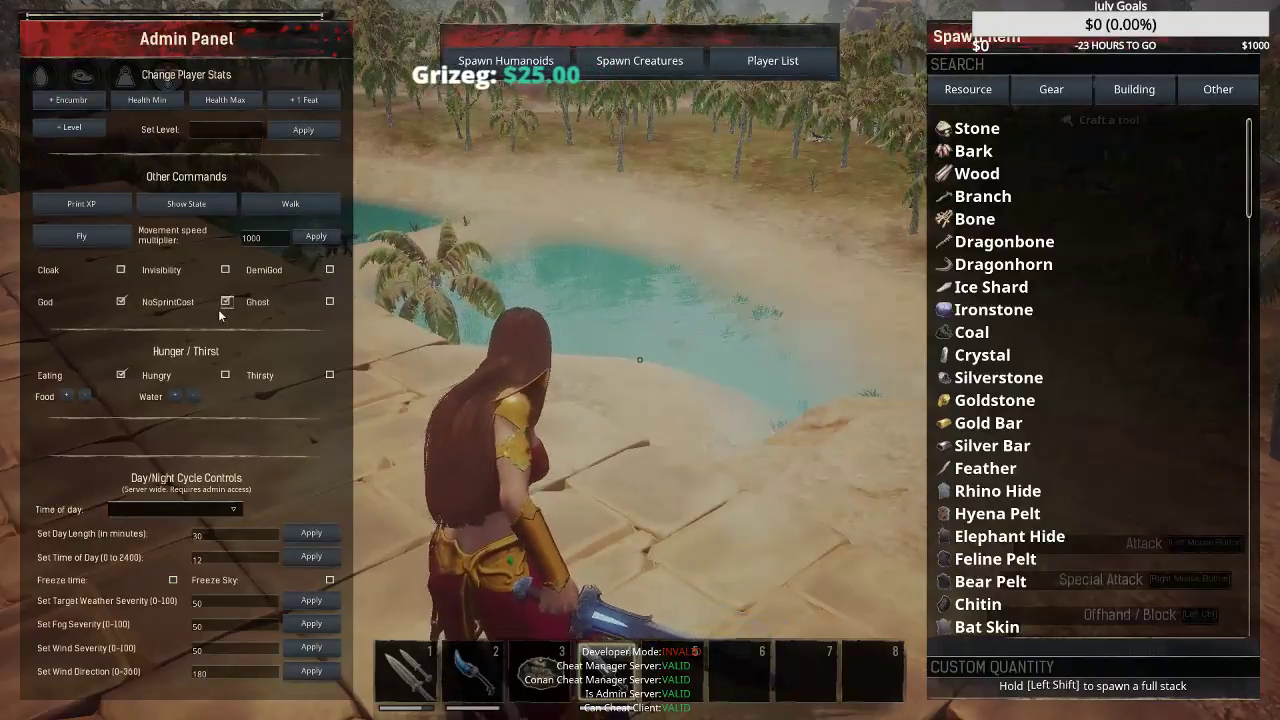
pyautogui.click(119, 373)
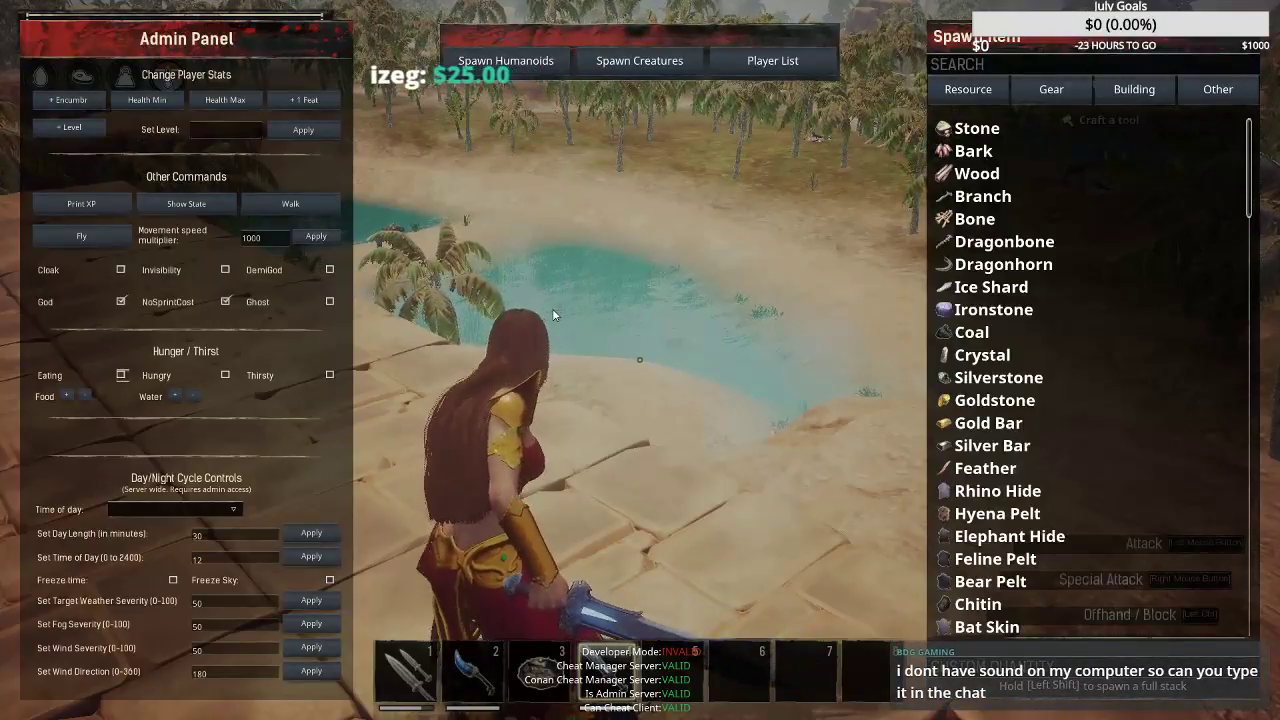
pyautogui.press('Escape')
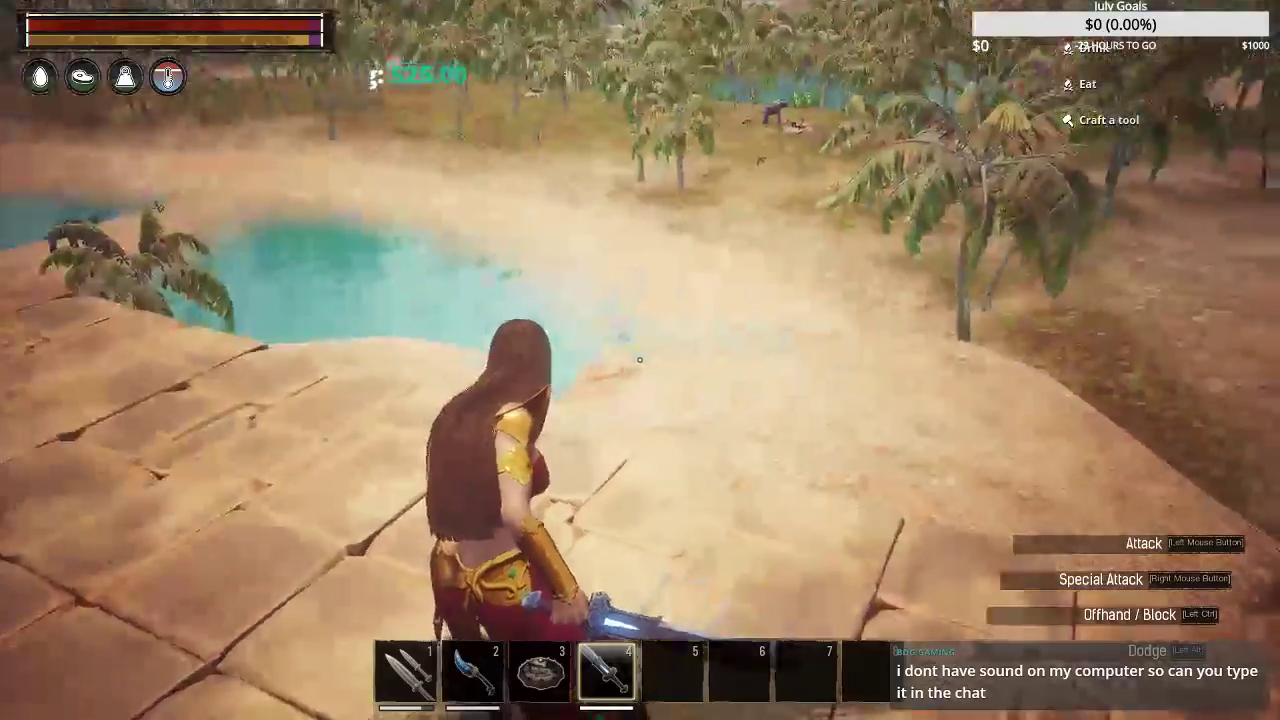
# Step: Run and jump the character down from the stone platform and across the water to the creature beside the egg nest
pyautogui.press('w')
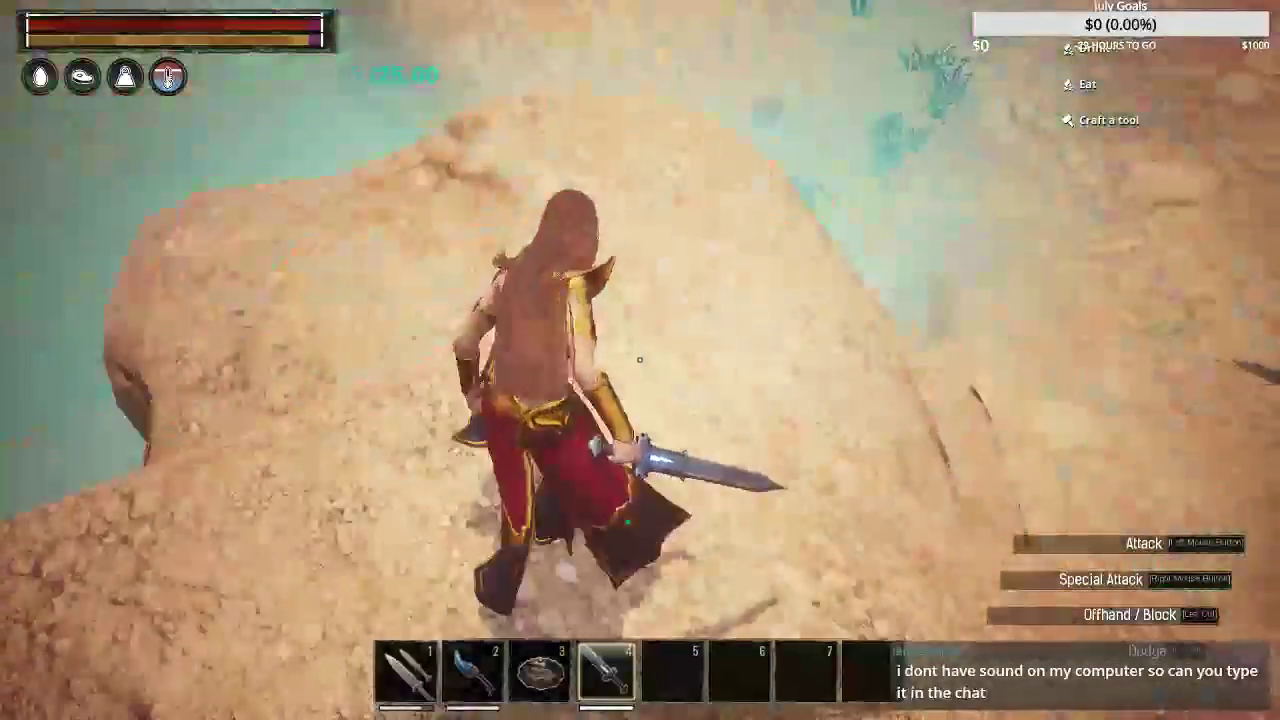
pyautogui.press('space')
pyautogui.press('w')
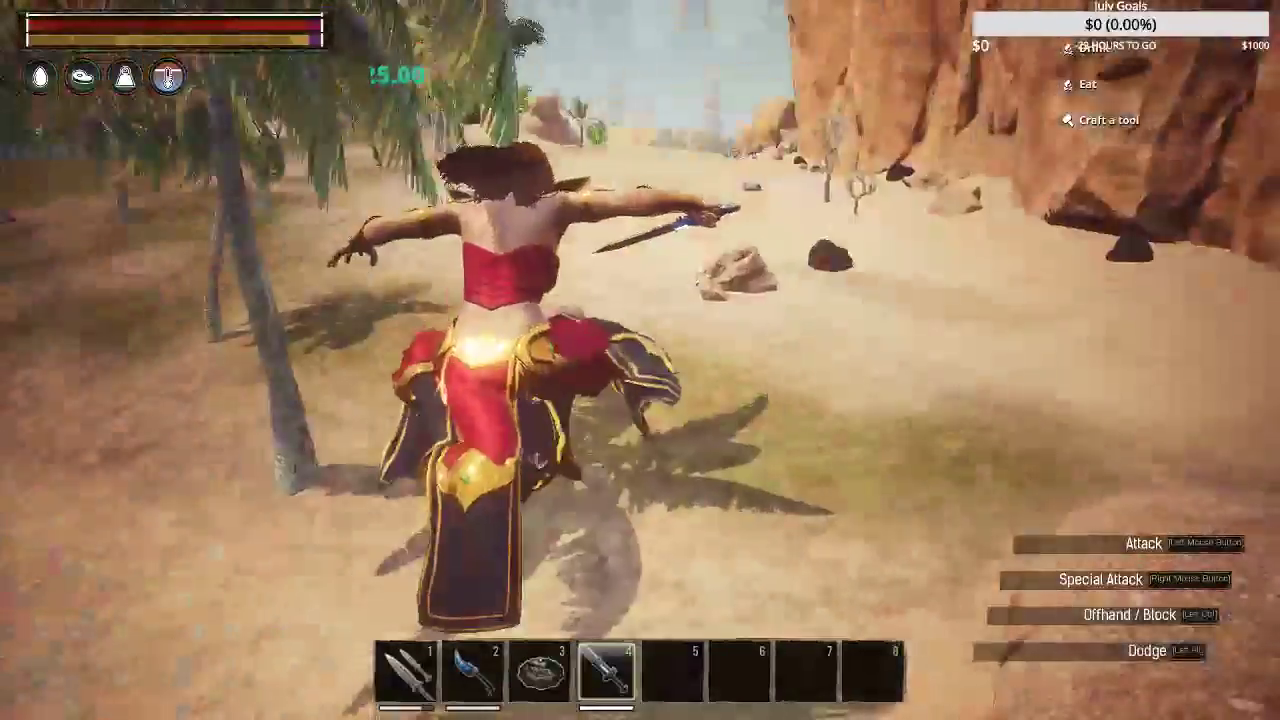
pyautogui.press('w')
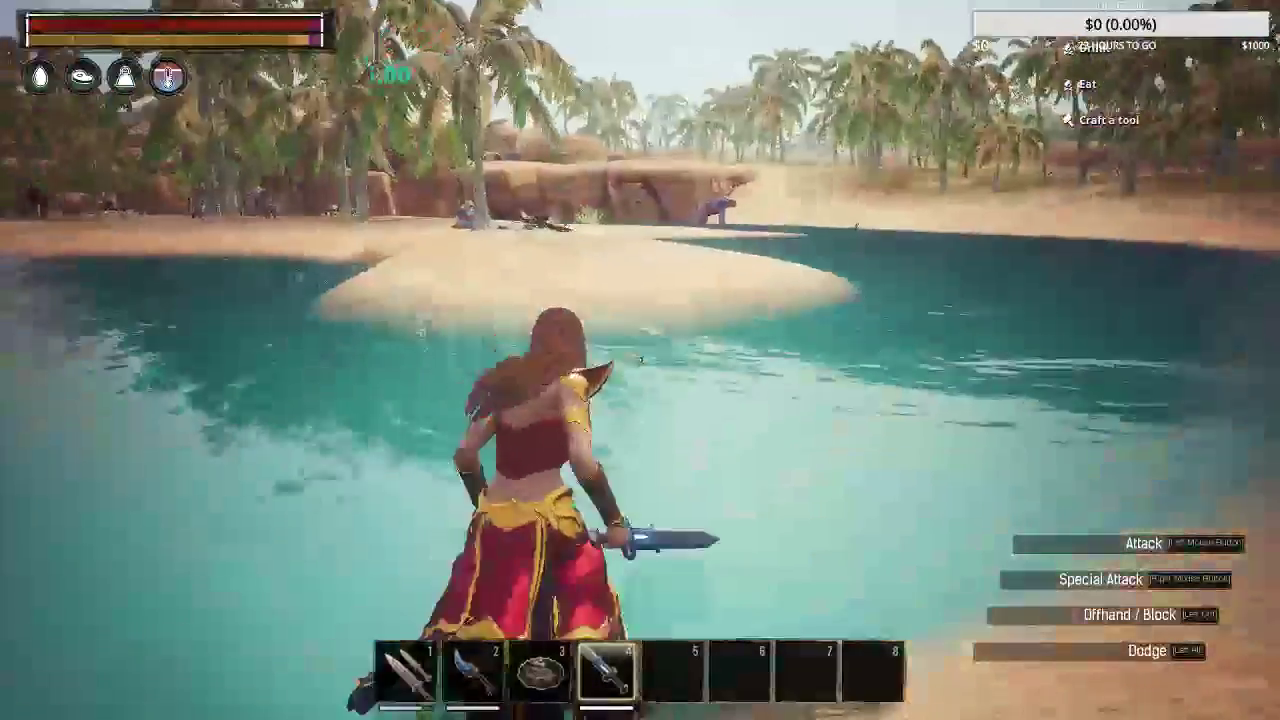
pyautogui.press('w')
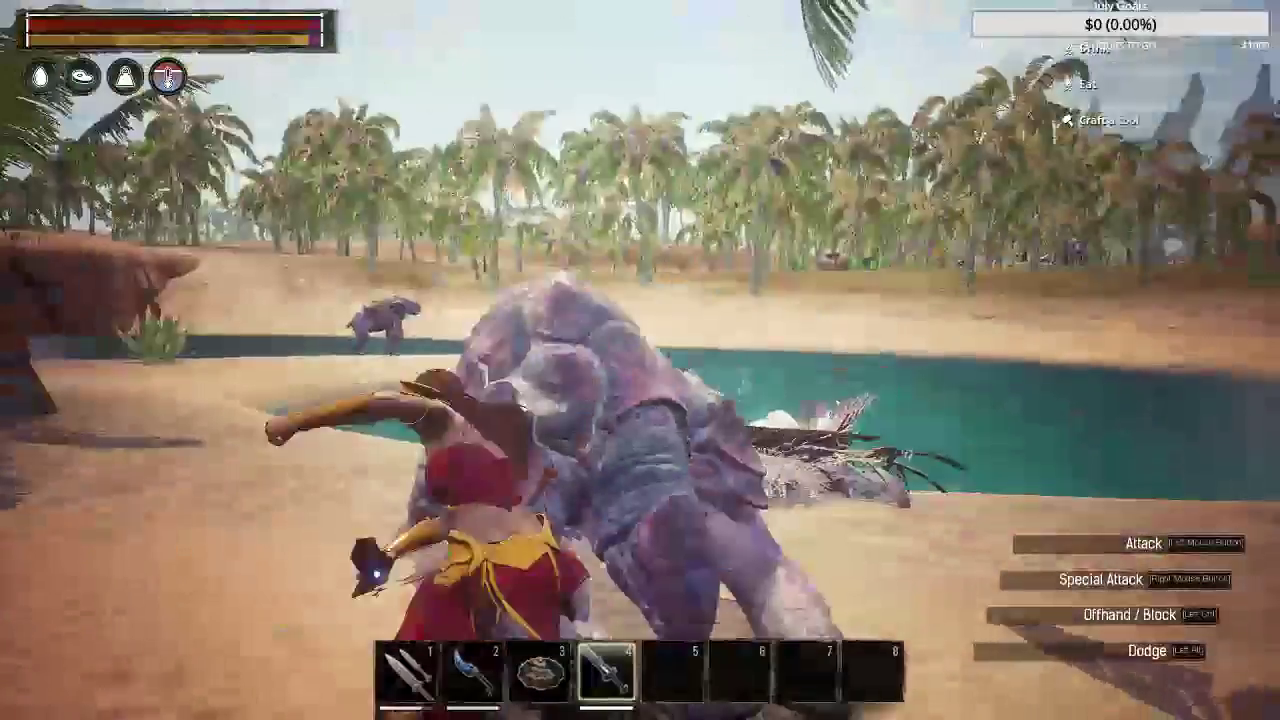
# Step: Attack the creature by the nest and the large one among the palm trees with the BBG Sword of Doom
pyautogui.press('w')
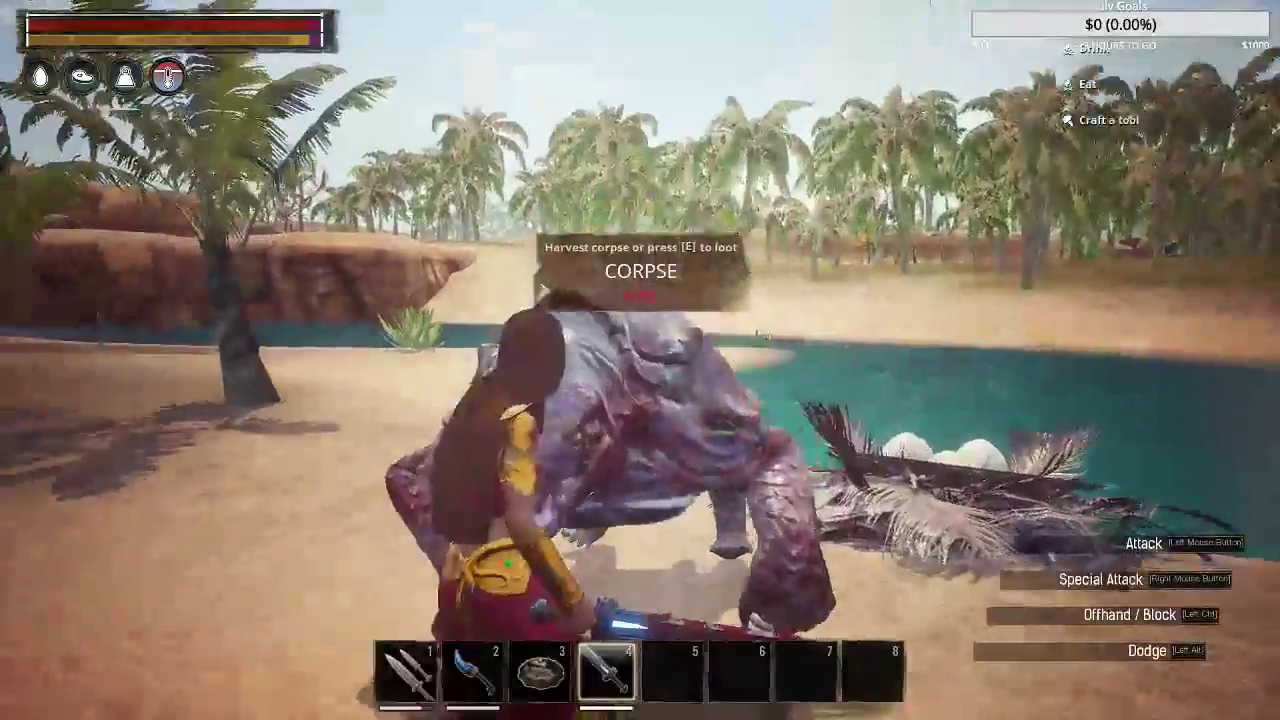
pyautogui.press('w')
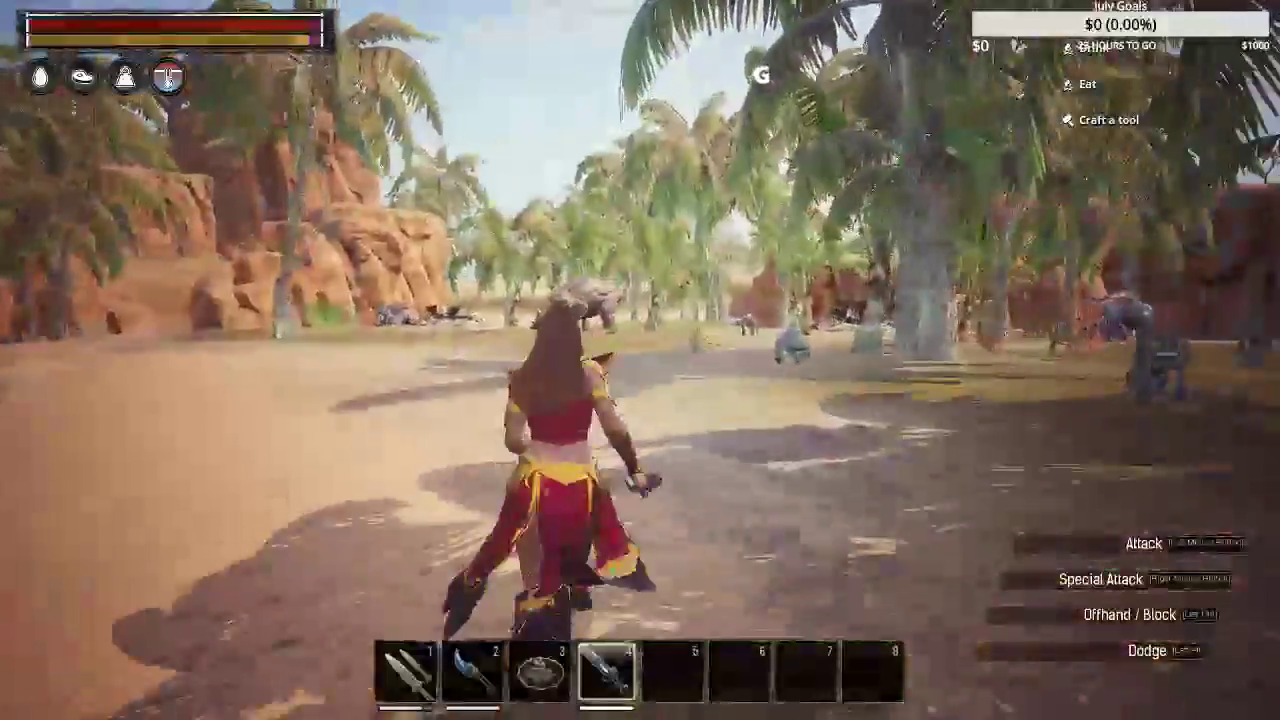
pyautogui.press('w')
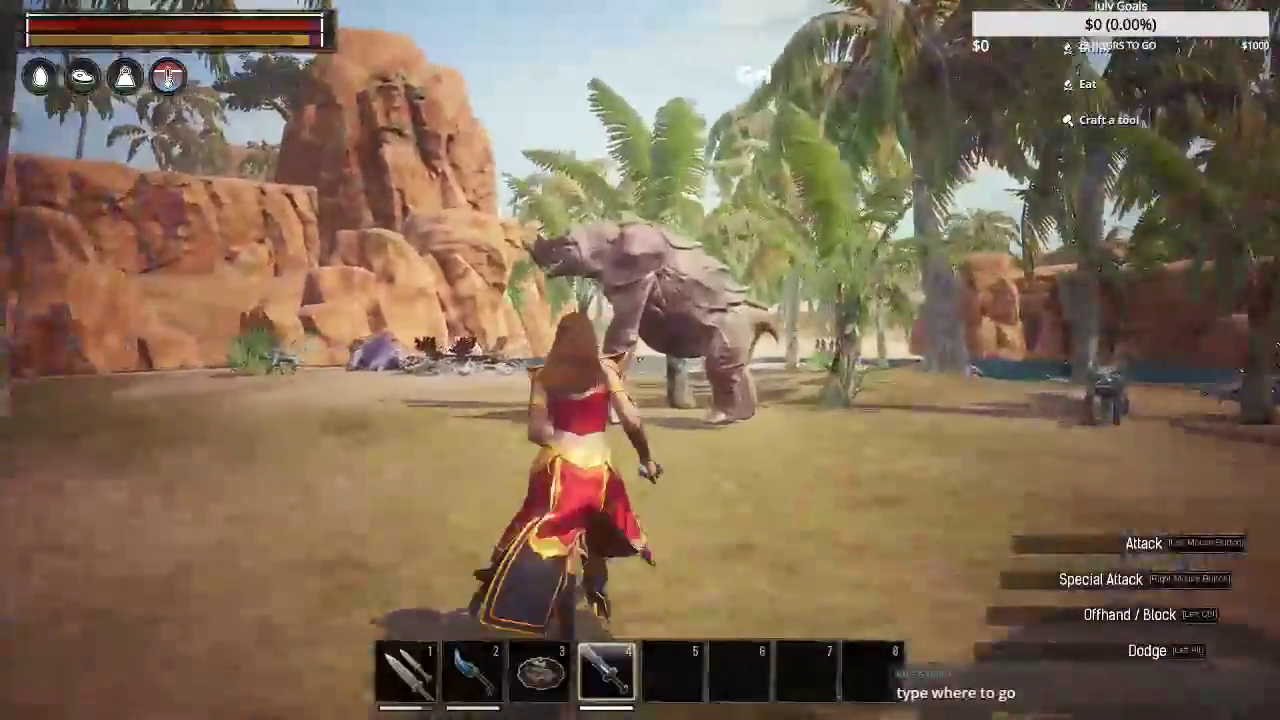
pyautogui.press('w')
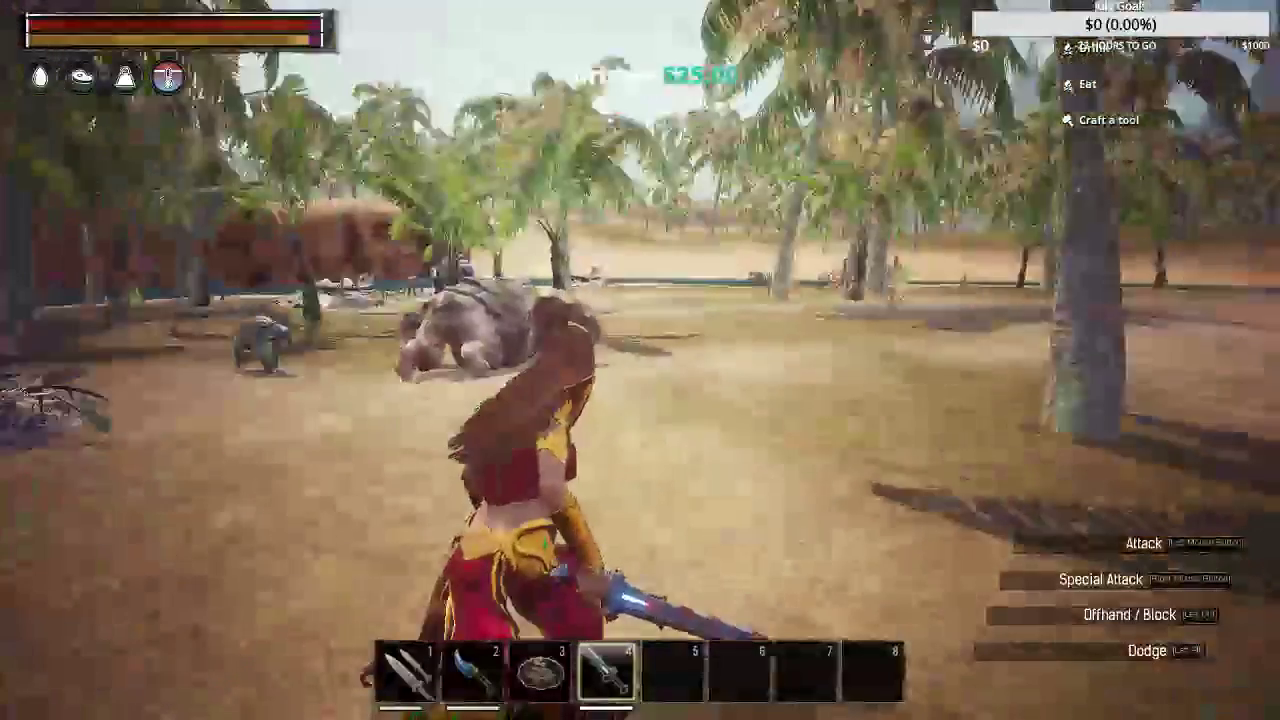
# Step: Move the Map Room to the inventory, put the sword in quick slot 2 and the skinning knife in slot 3, and check the sword's details
pyautogui.press('i')
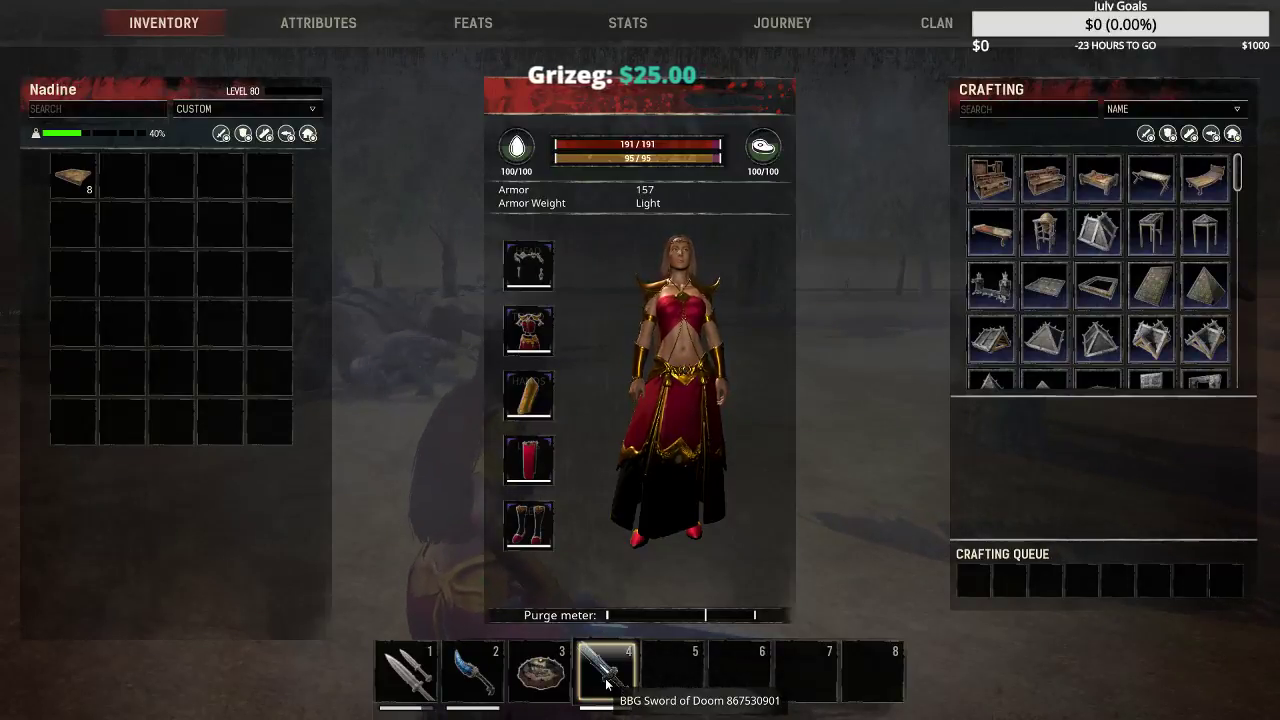
pyautogui.moveTo(605, 683); pyautogui.dragTo(124, 175)
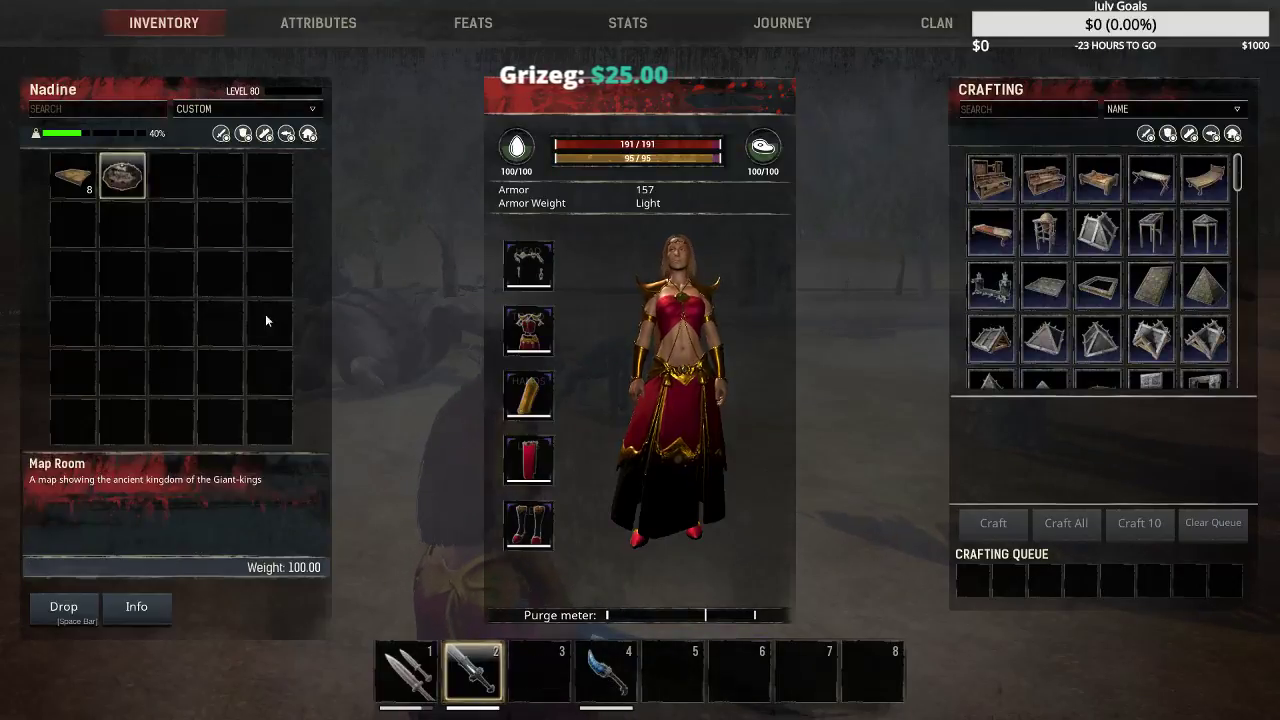
pyautogui.moveTo(605, 672); pyautogui.dragTo(540, 672)
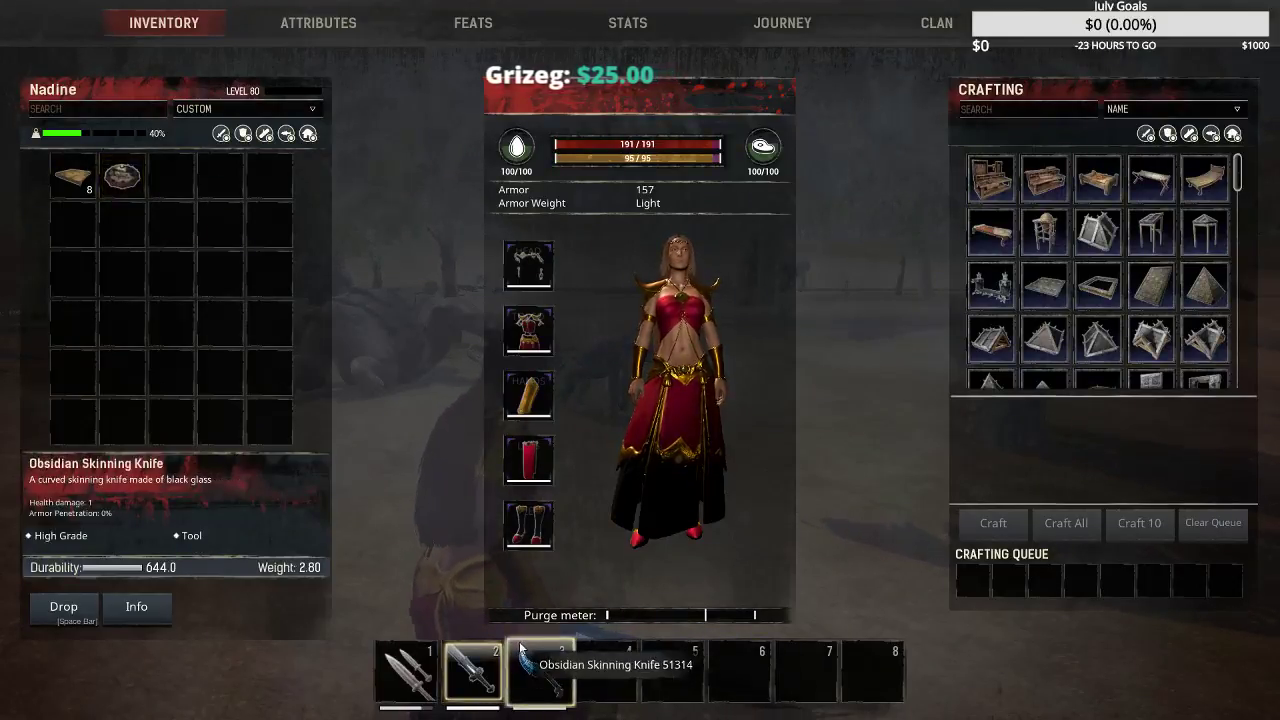
pyautogui.click(471, 667)
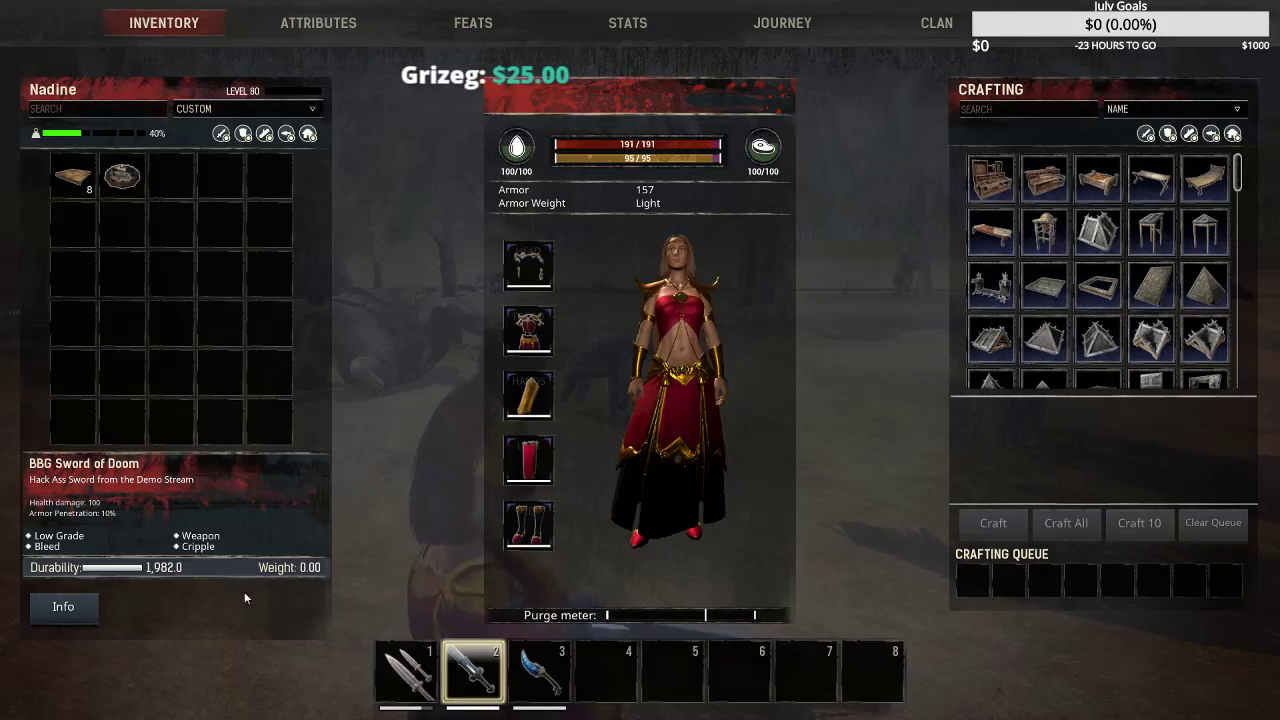
pyautogui.press('i')
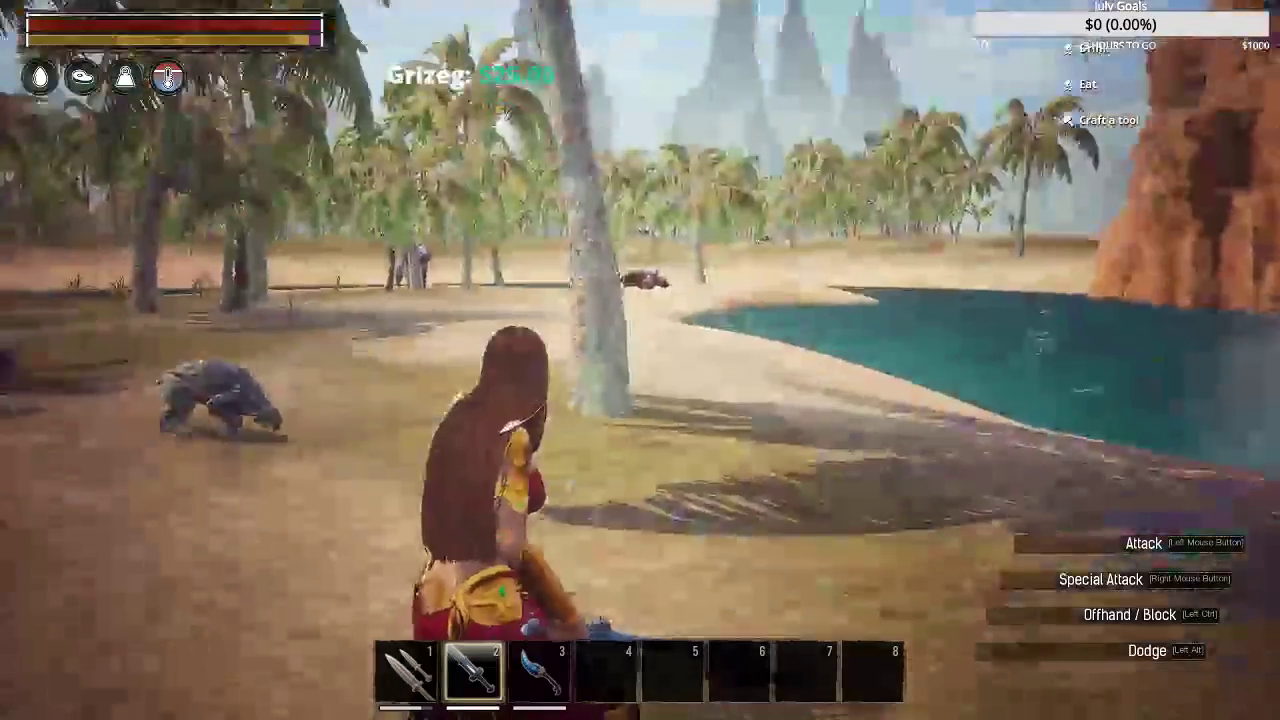
# Step: Quit the game, accepting that all clients are disconnected, and move the Steam library window off this screen
pyautogui.press('w')
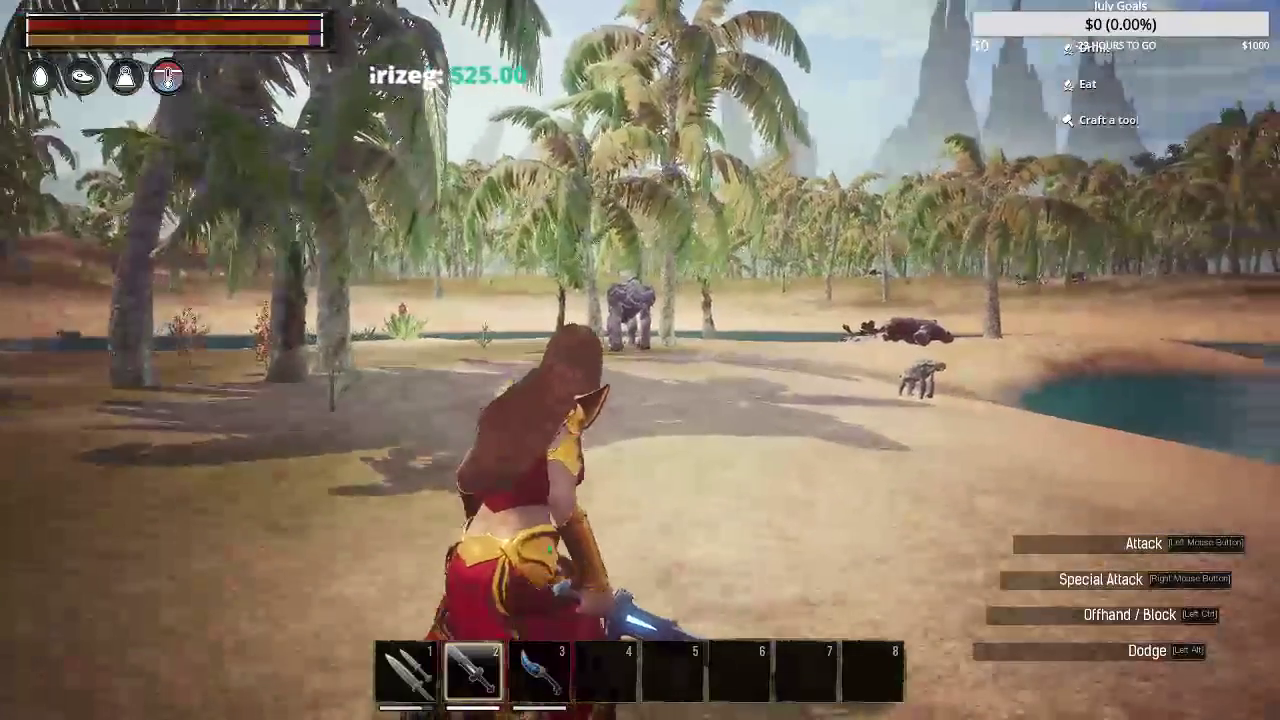
pyautogui.press('Escape')
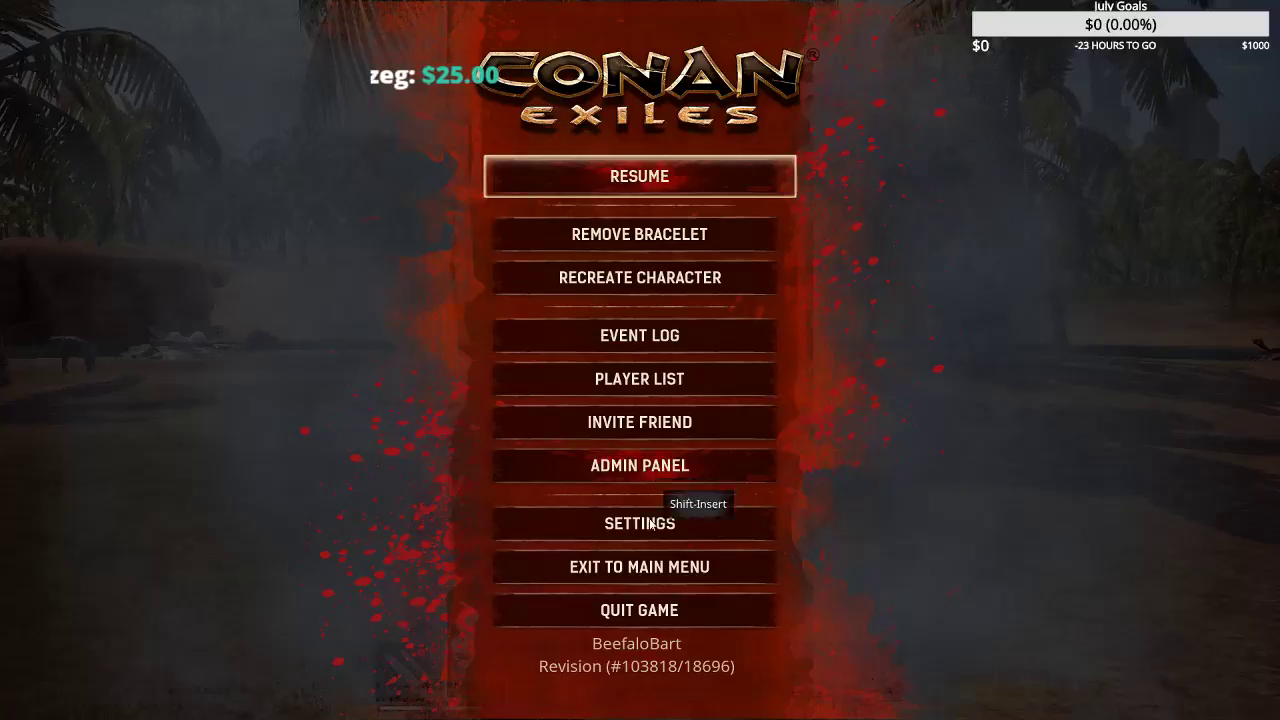
pyautogui.click(631, 614)
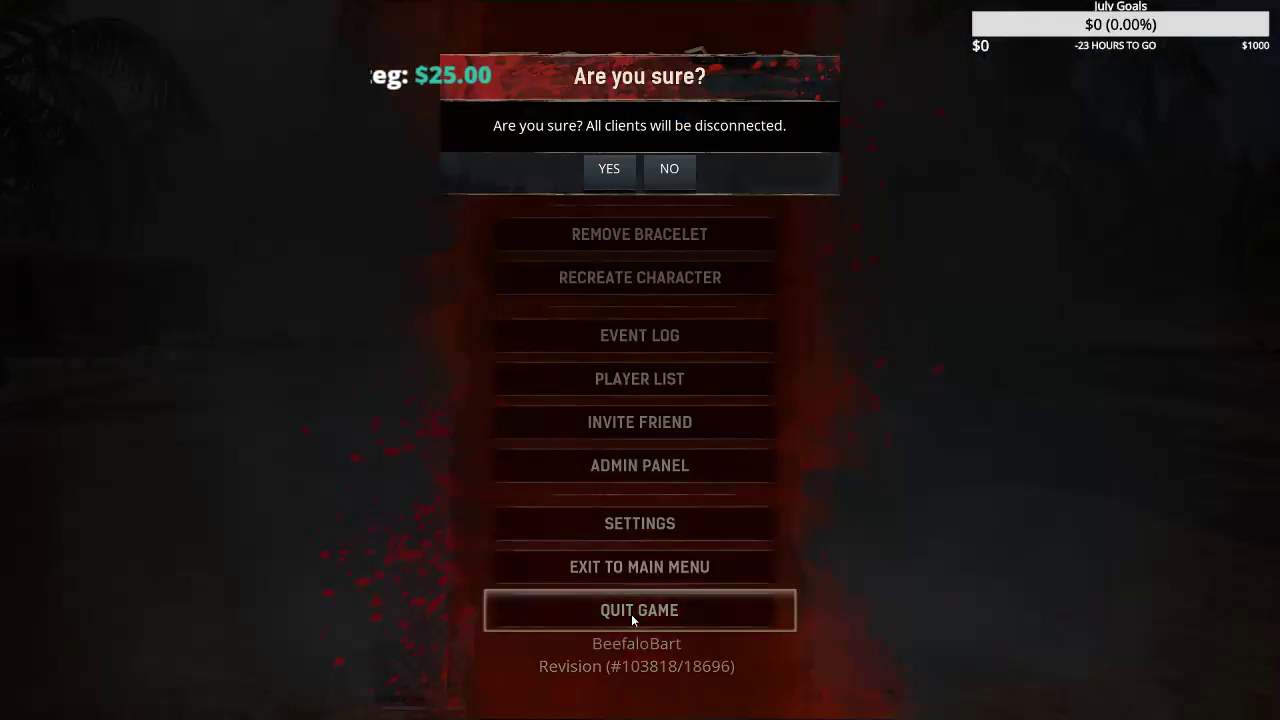
pyautogui.click(605, 170)
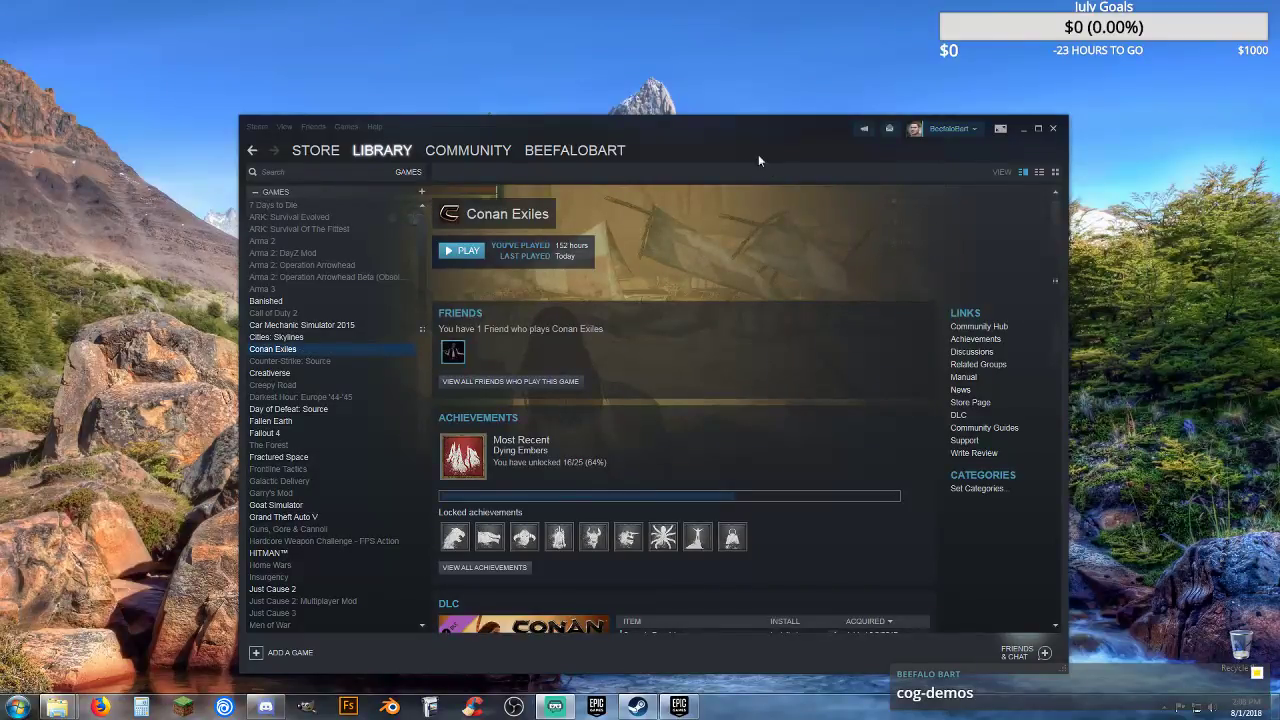
pyautogui.moveTo(764, 144); pyautogui.dragTo(0, 150)
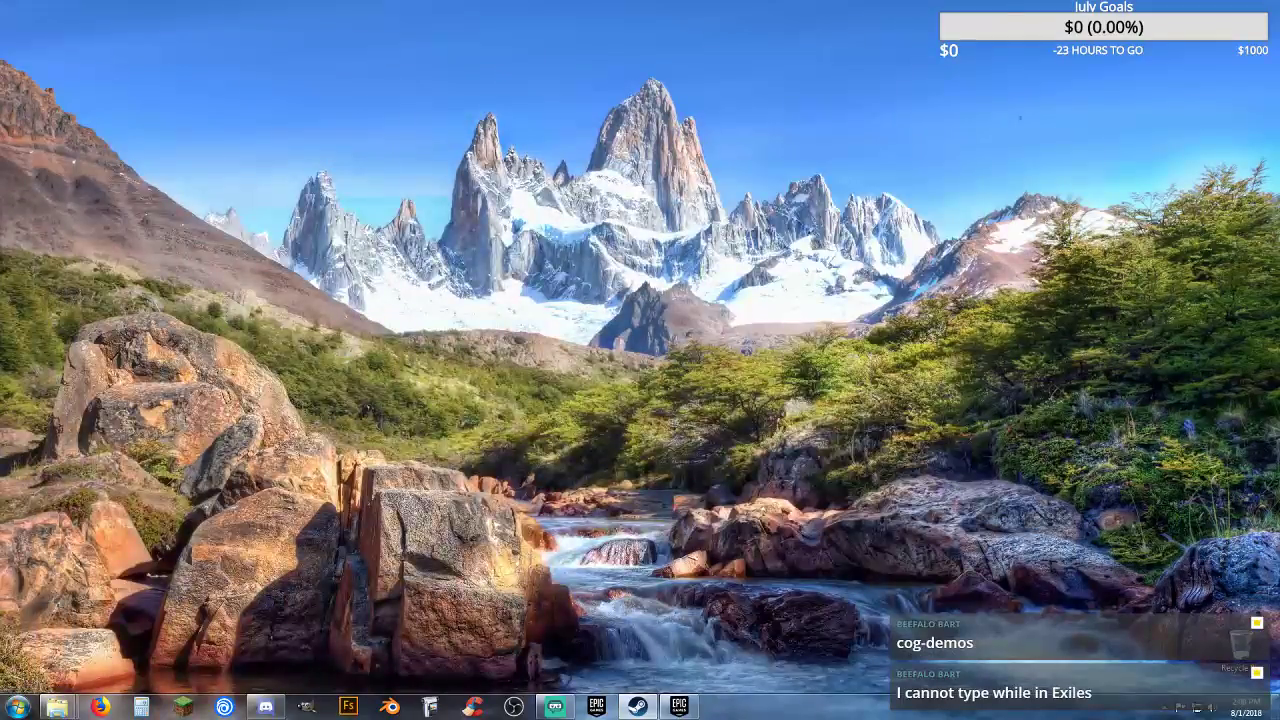
pyautogui.hotkey('alt', 'Tab')
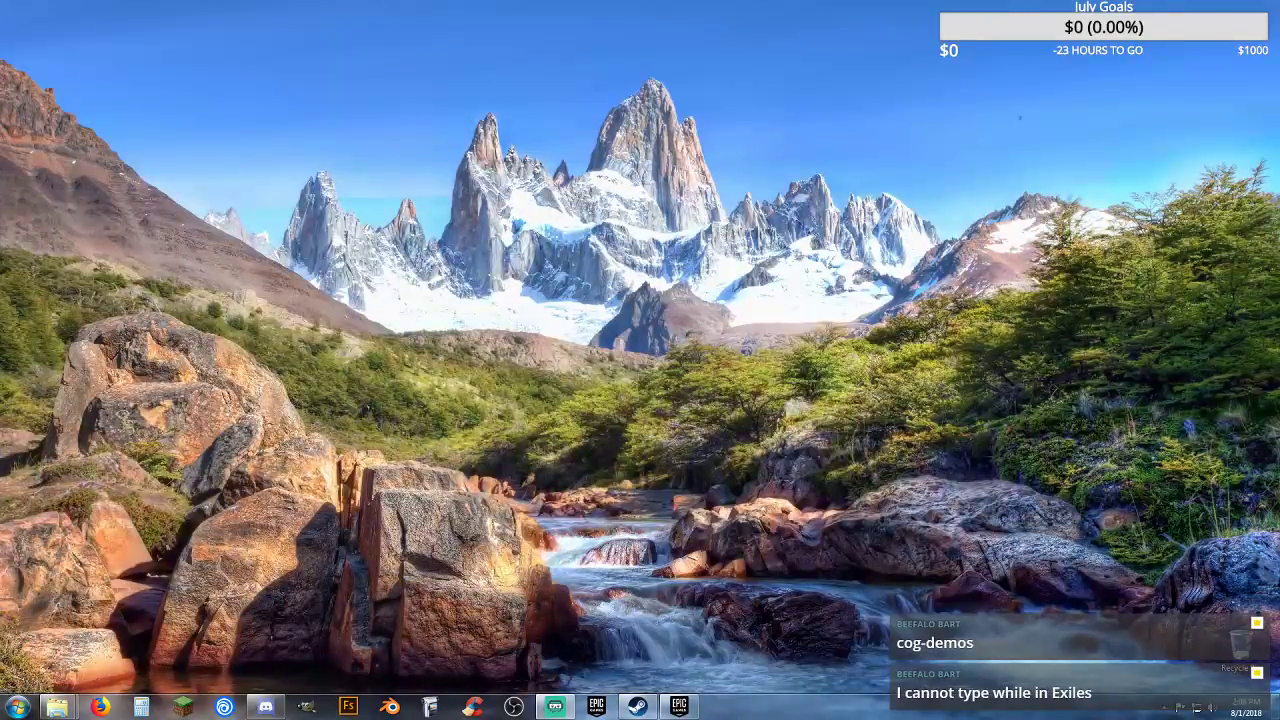